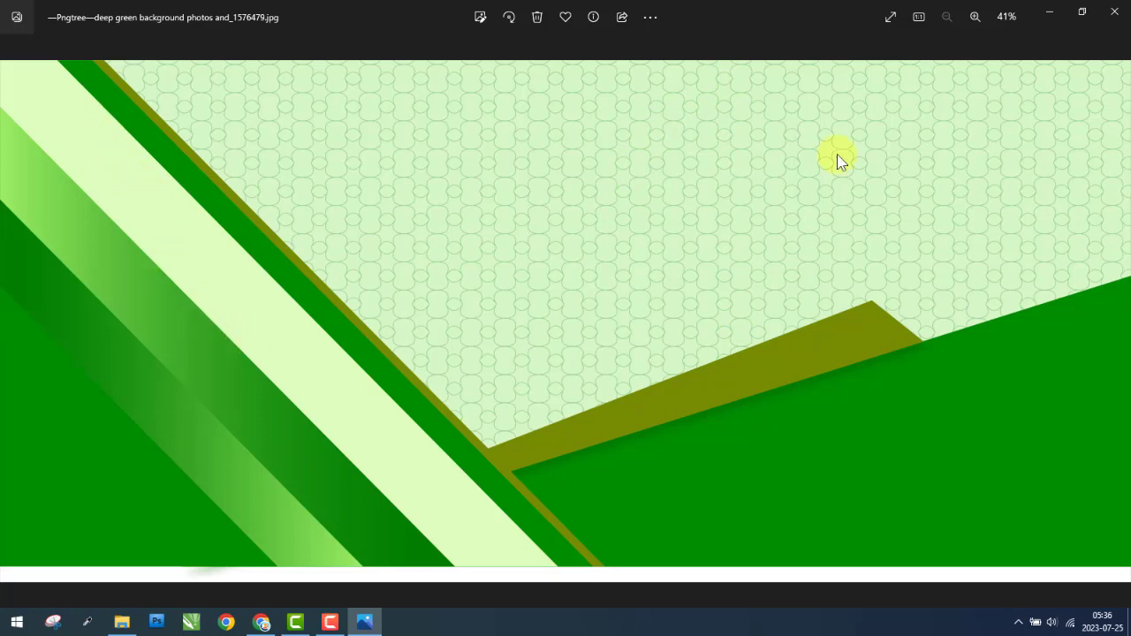
View the green stripe image 1.png and the pattern image 2.jpg in the Bahan folder.
{"action": "left_click", "coordinate": [1114, 11]}
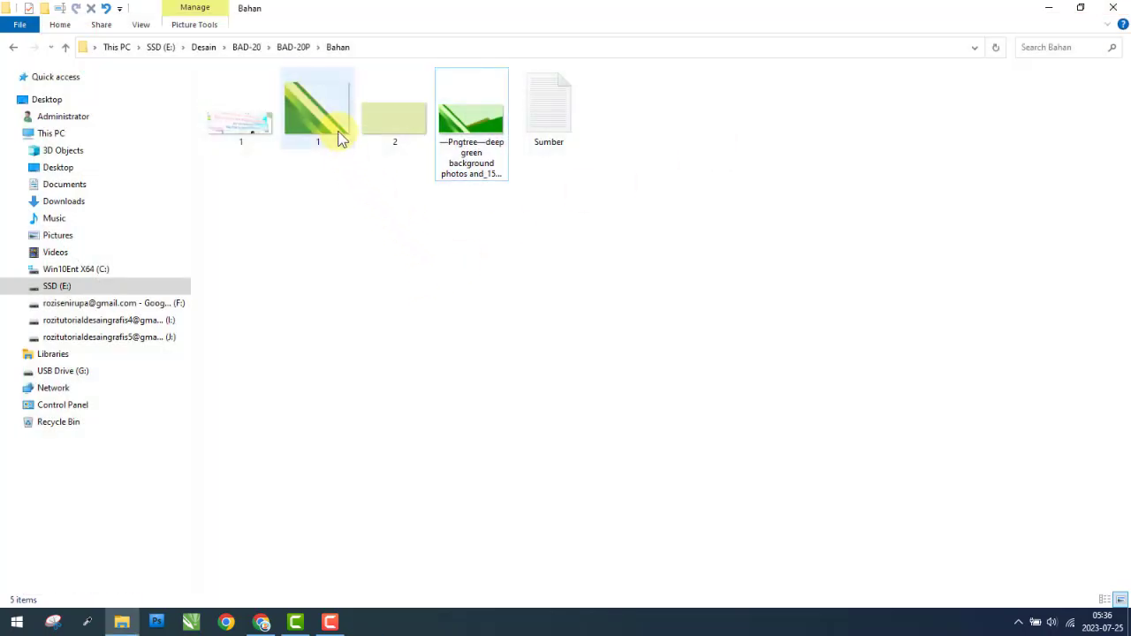
{"action": "double_click", "coordinate": [322, 109]}
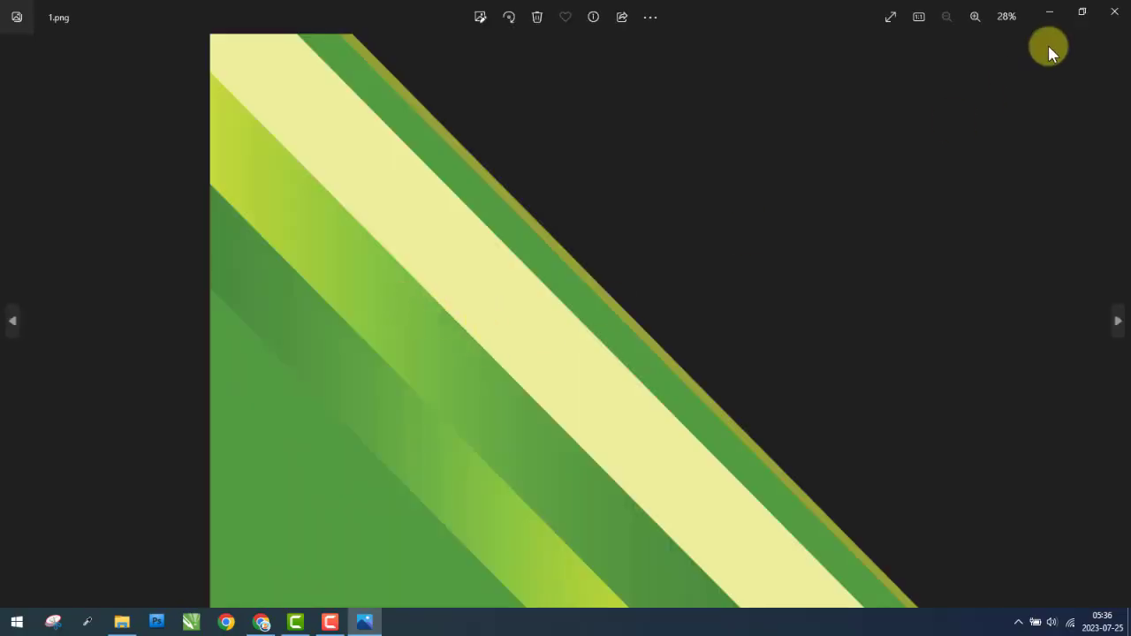
{"action": "left_click", "coordinate": [1115, 11]}
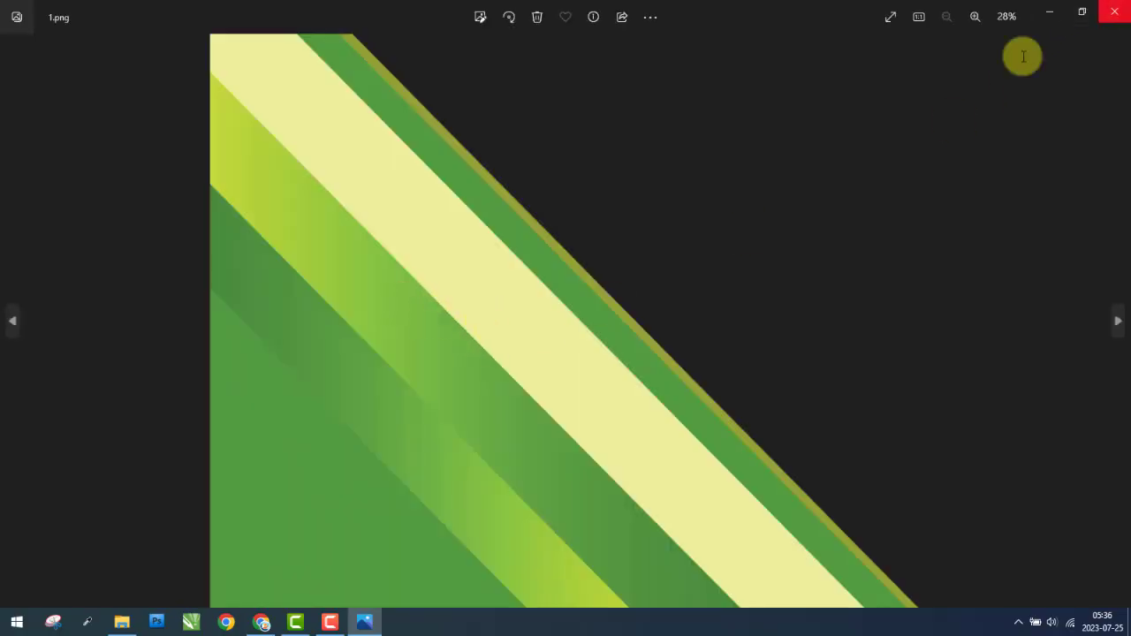
{"action": "left_click", "coordinate": [394, 136]}
{"action": "double_click", "coordinate": [394, 136]}
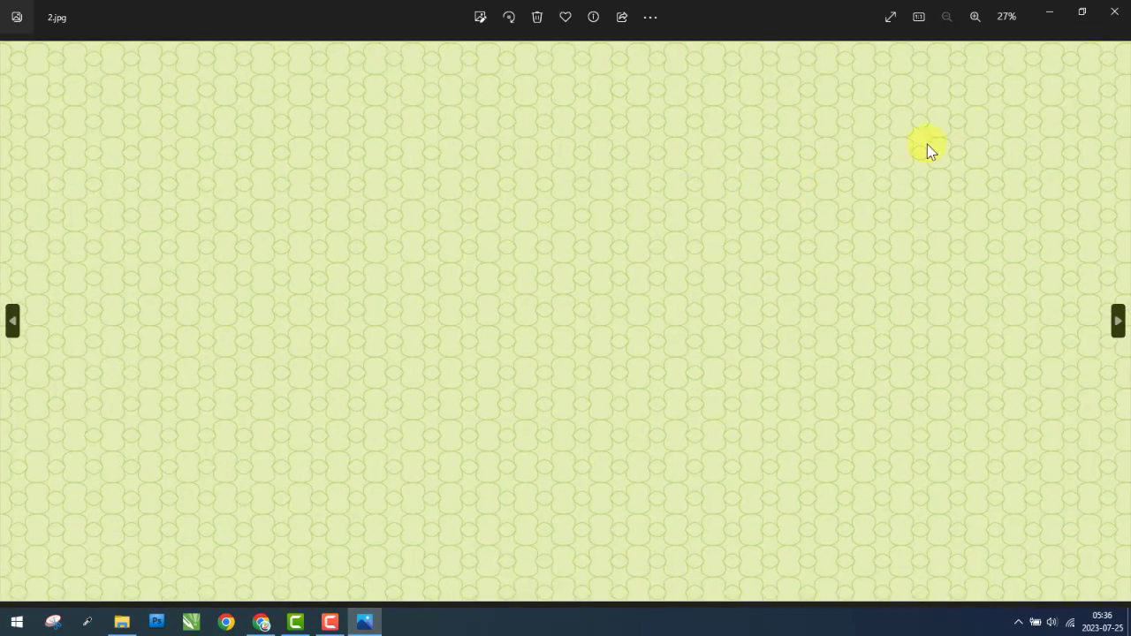
{"action": "left_click", "coordinate": [1115, 12]}
Examine the Pngtree deep green background photo up close and close it again.
{"action": "left_click", "coordinate": [472, 133]}
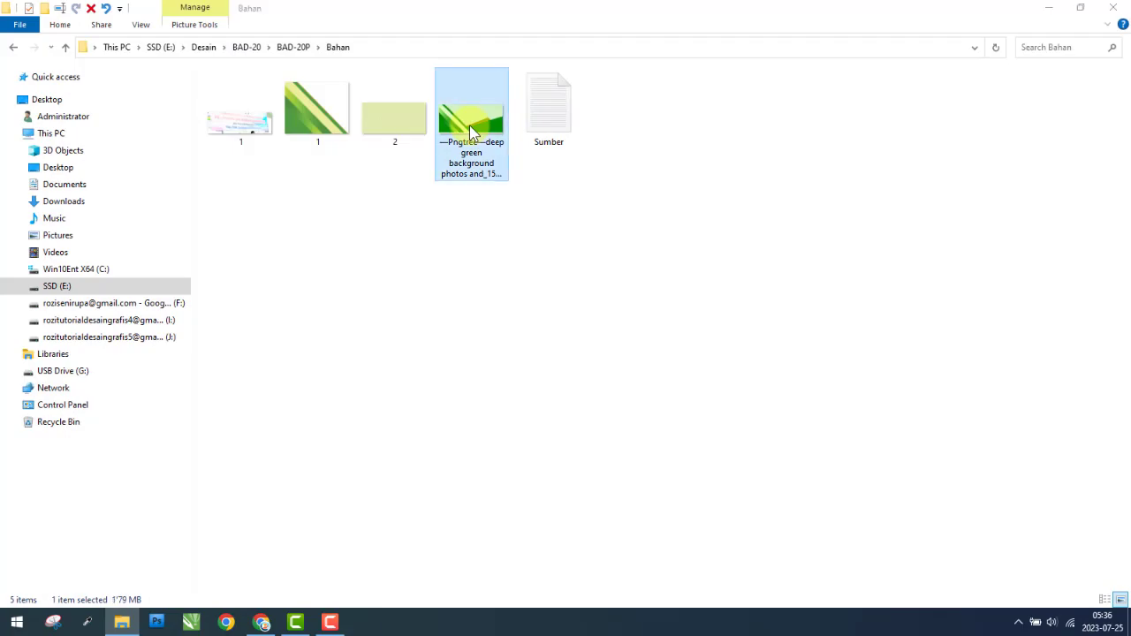
{"action": "double_click", "coordinate": [471, 133]}
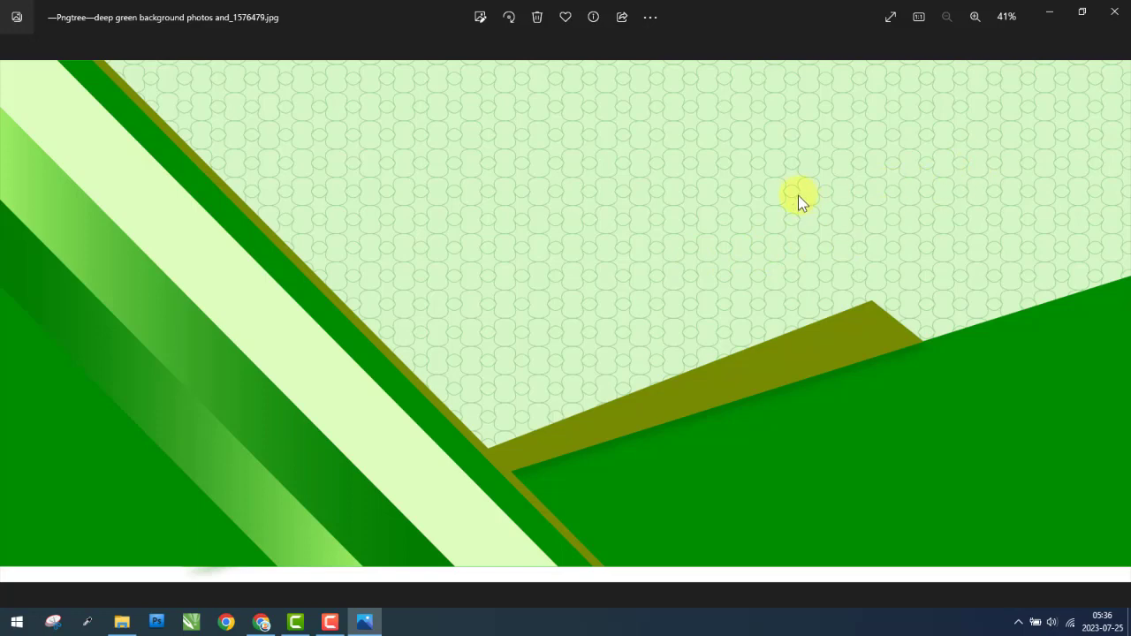
{"action": "scroll", "coordinate": [771, 202], "scroll_direction": "up", "scroll_amount": 4}
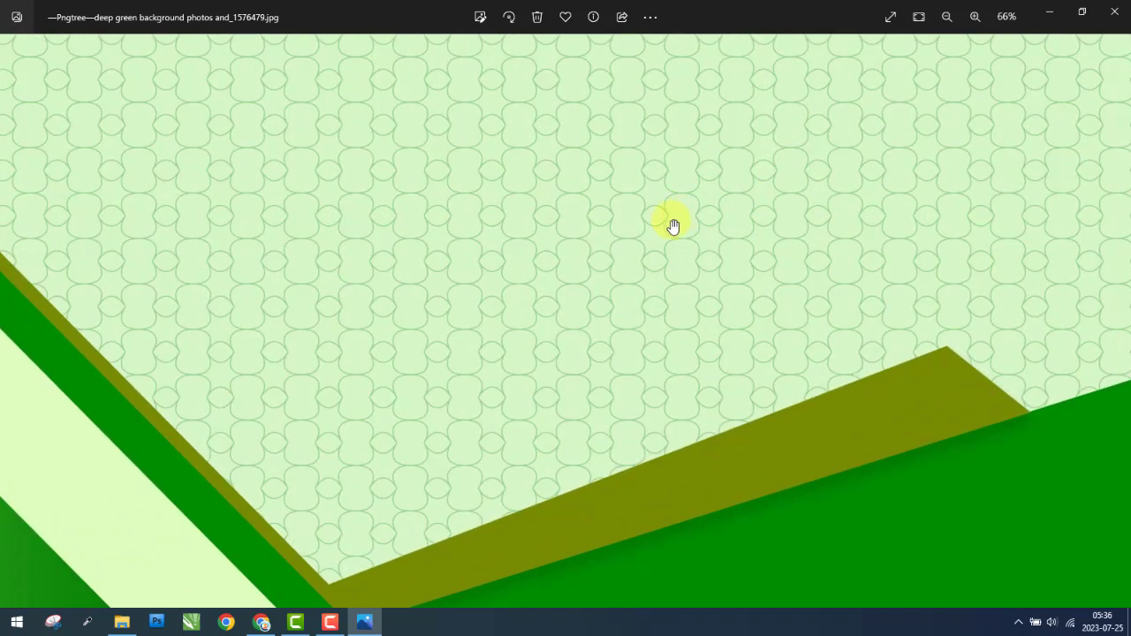
{"action": "scroll", "coordinate": [693, 218], "scroll_direction": "down", "scroll_amount": 4}
{"action": "left_click", "coordinate": [1114, 12]}
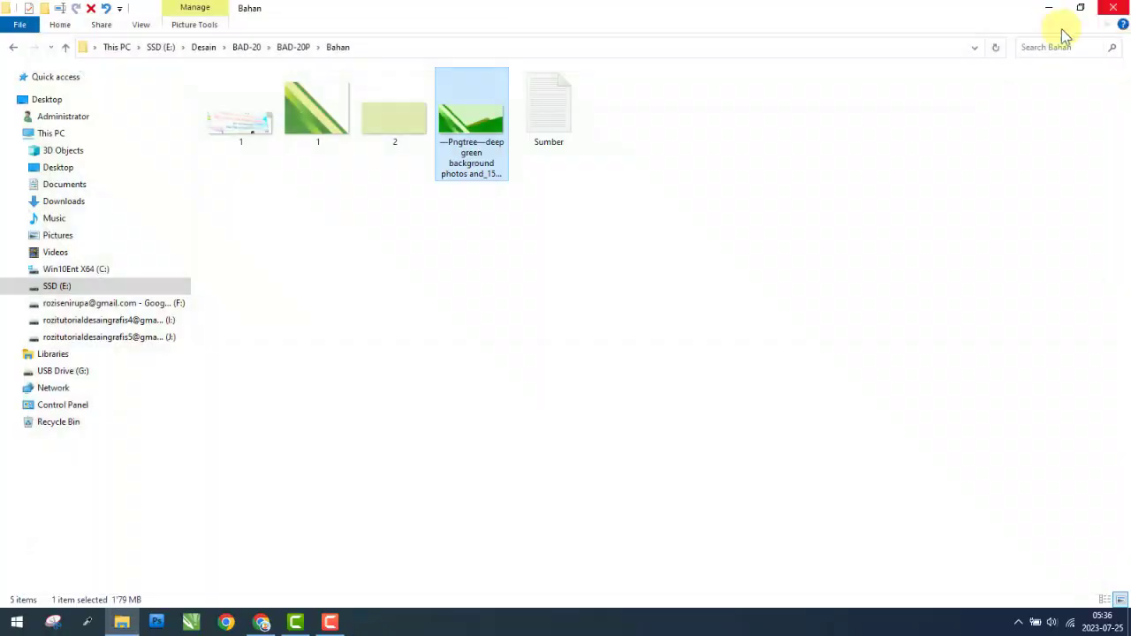
{"action": "left_click", "coordinate": [541, 272]}
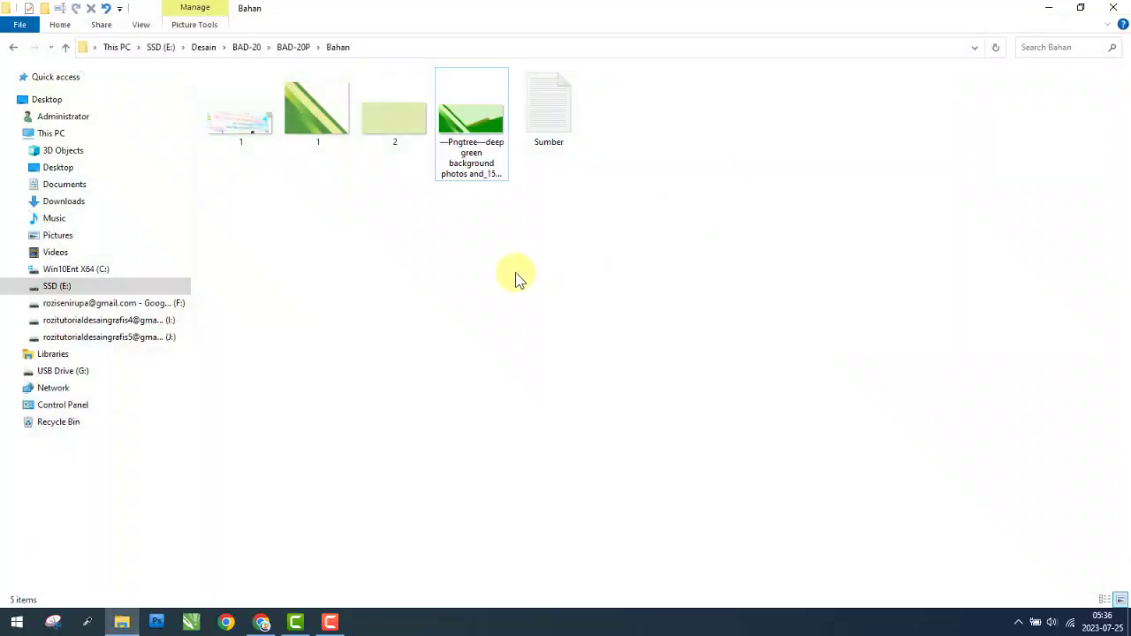
View the banner reference photo 1.jpeg in the Bahan folder and close it.
{"action": "double_click", "coordinate": [226, 131]}
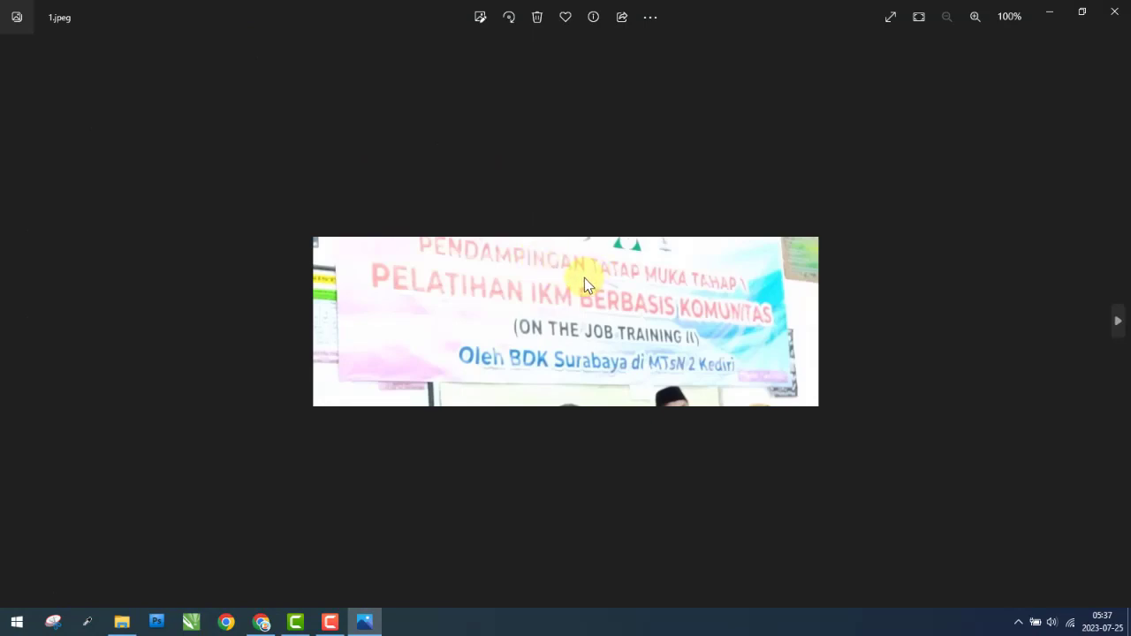
{"action": "scroll", "coordinate": [584, 278], "scroll_direction": "up", "scroll_amount": 1}
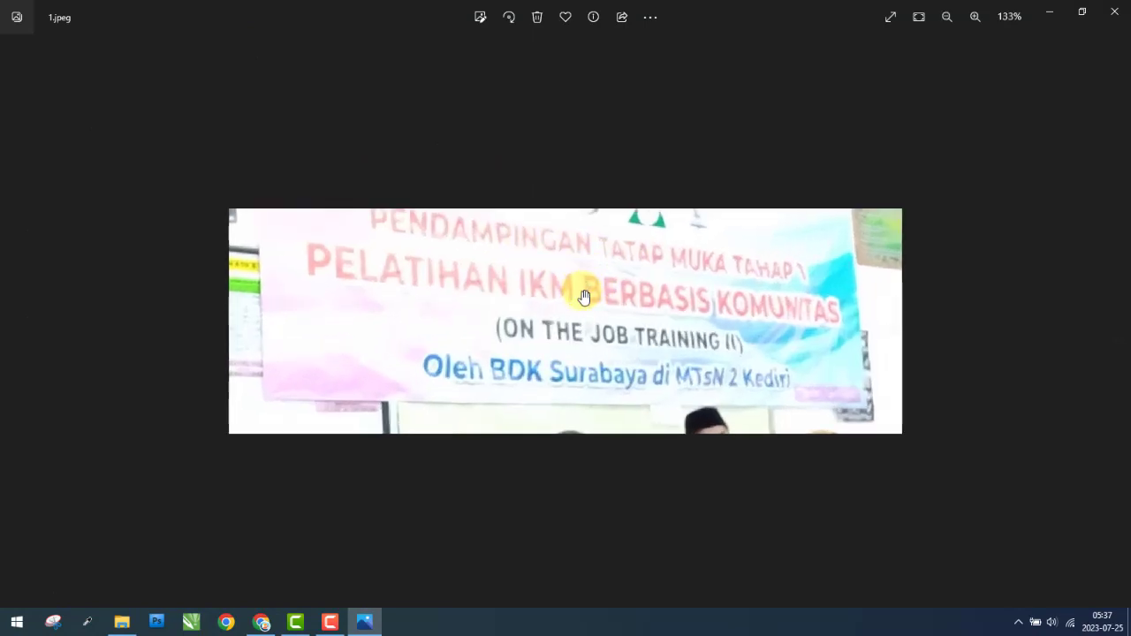
{"action": "scroll", "coordinate": [584, 297], "scroll_direction": "down", "scroll_amount": 1}
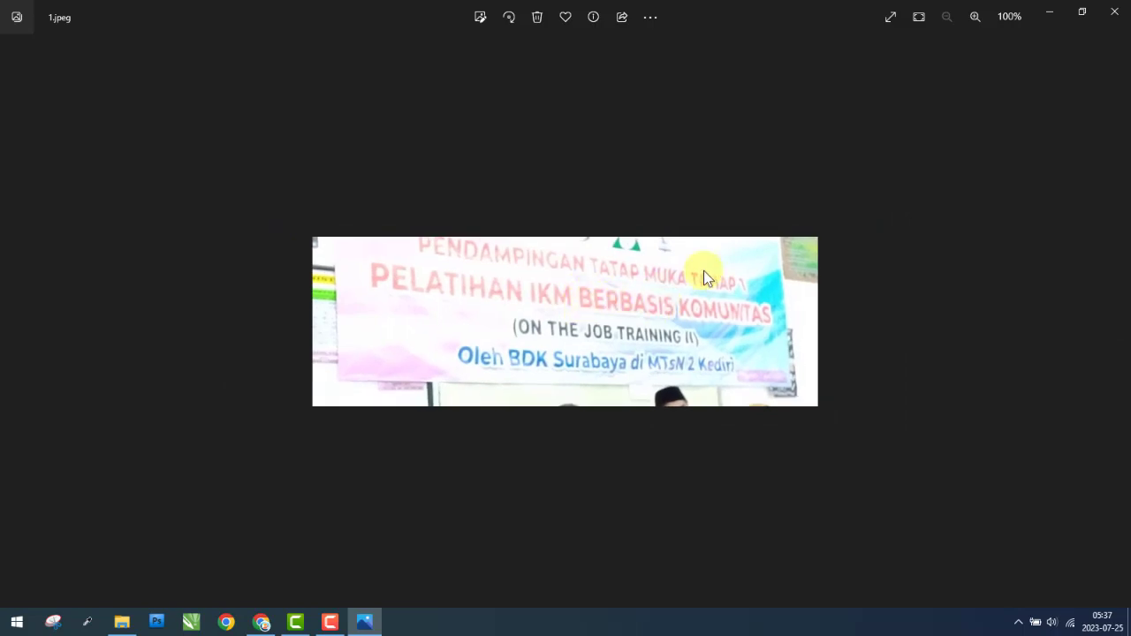
{"action": "left_click", "coordinate": [1112, 12]}
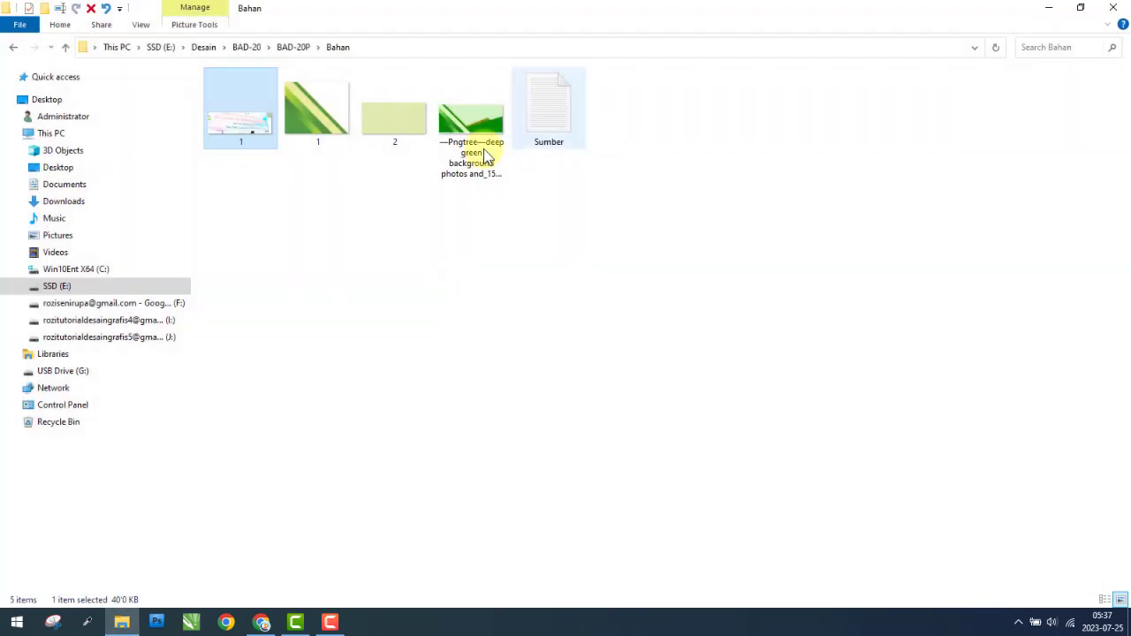
Look through the font files in the Font folder of BAD-20P and return to the project folder.
{"action": "left_click", "coordinate": [12, 49]}
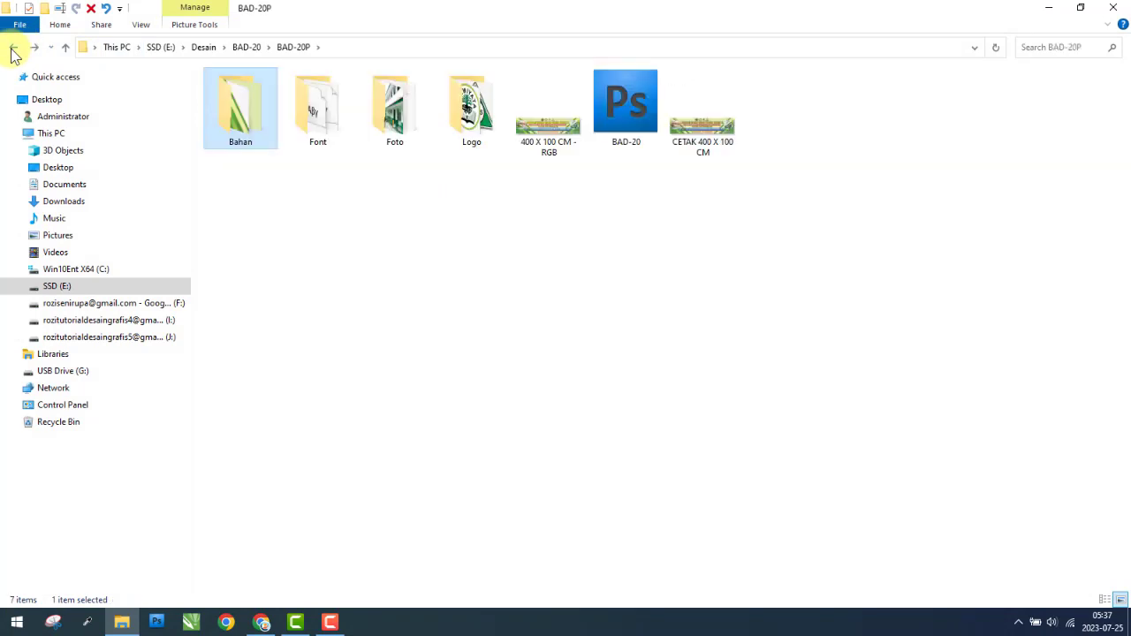
{"action": "double_click", "coordinate": [317, 106]}
{"action": "left_click", "coordinate": [252, 123]}
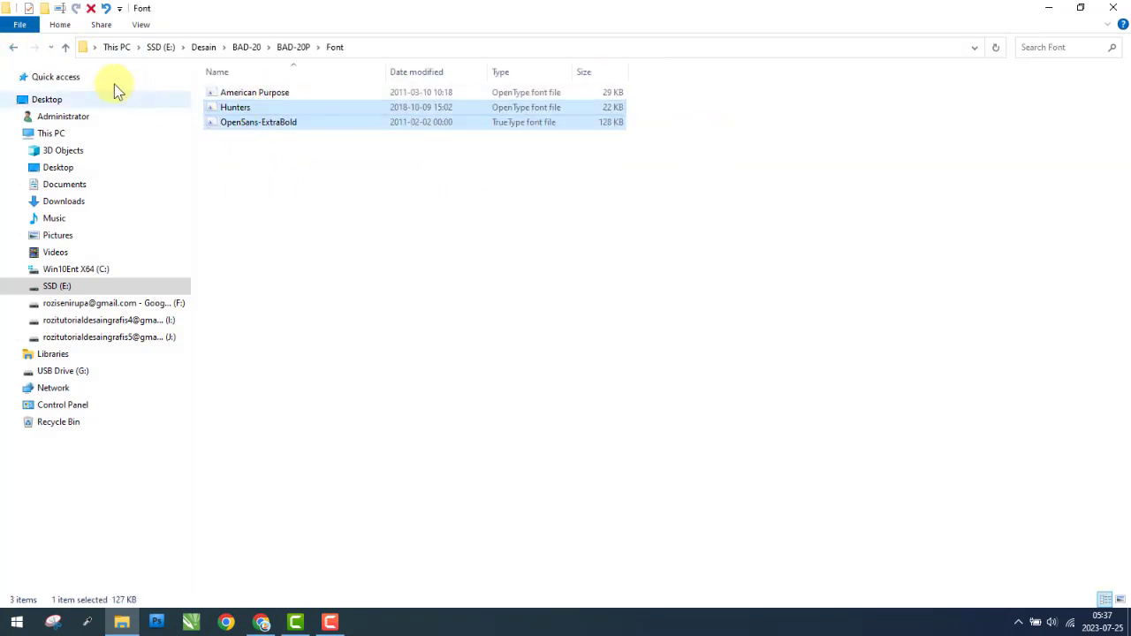
{"action": "left_click", "coordinate": [13, 51]}
Compare the ASET-BUILDING-BDK image with the 1. BDK image in the Foto folder.
{"action": "double_click", "coordinate": [399, 124]}
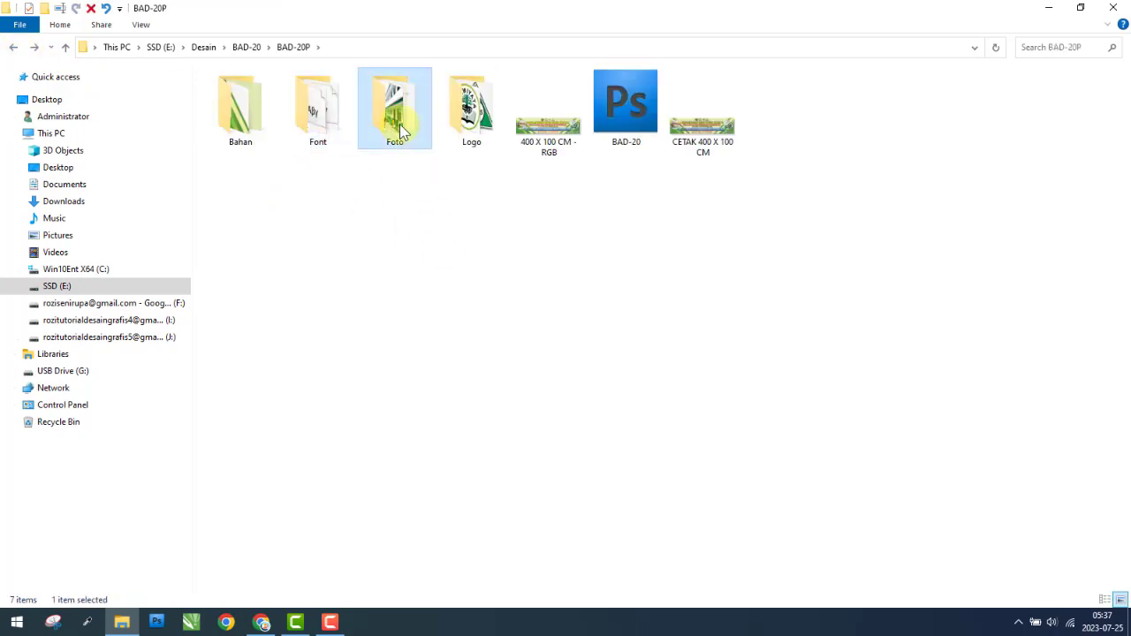
{"action": "left_click_drag", "start_coordinate": [238, 168], "coordinate": [408, 108]}
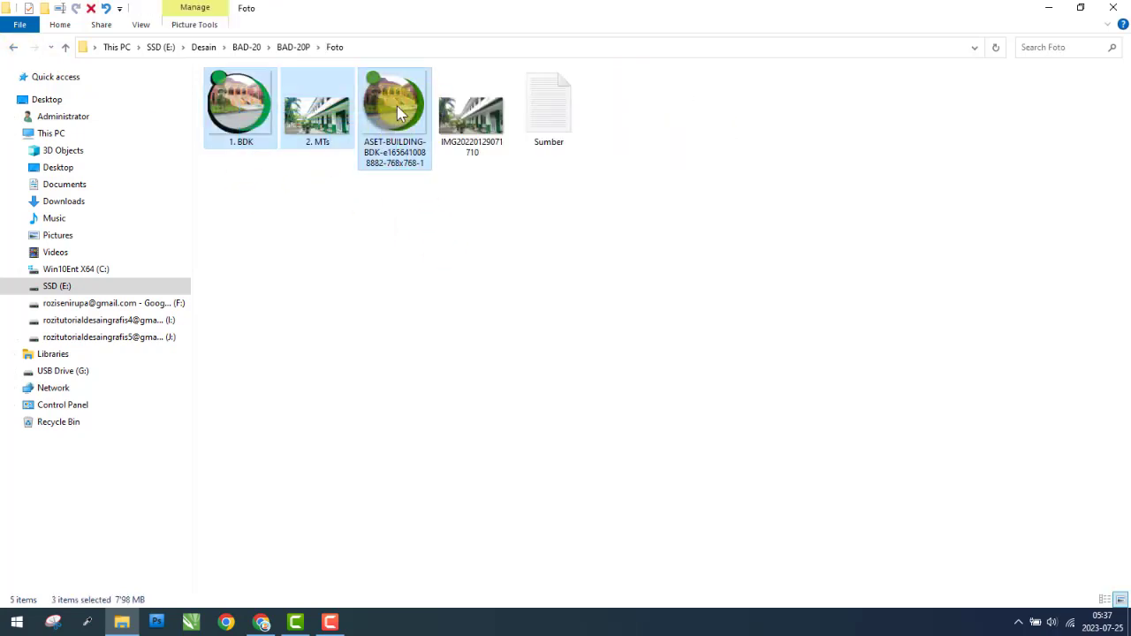
{"action": "double_click", "coordinate": [397, 106]}
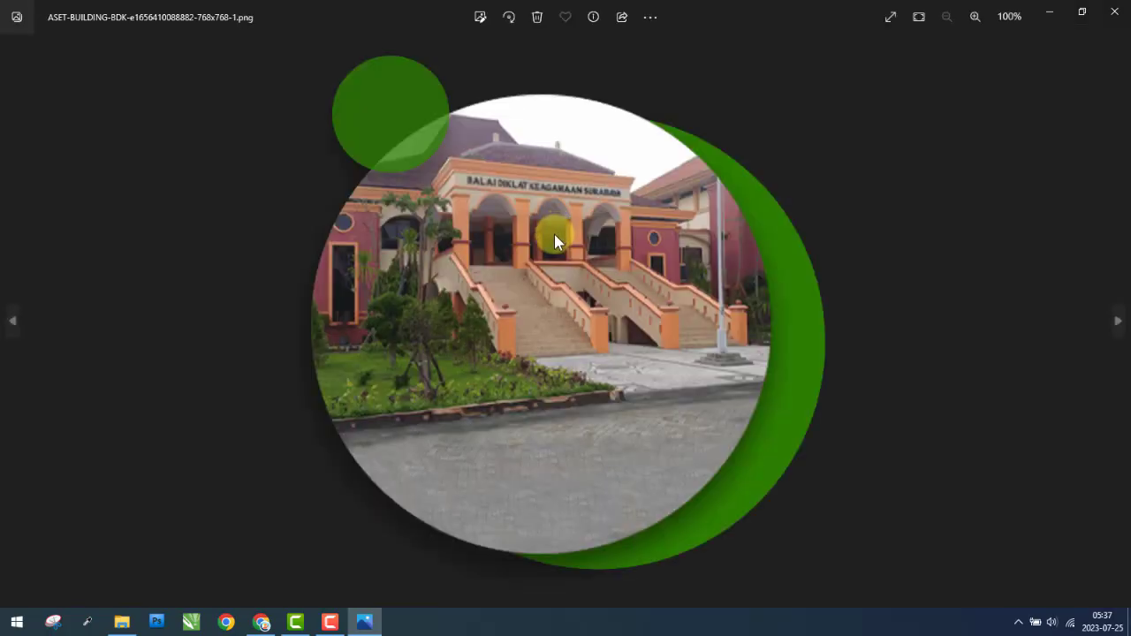
{"action": "left_click", "coordinate": [1050, 11]}
{"action": "double_click", "coordinate": [243, 112]}
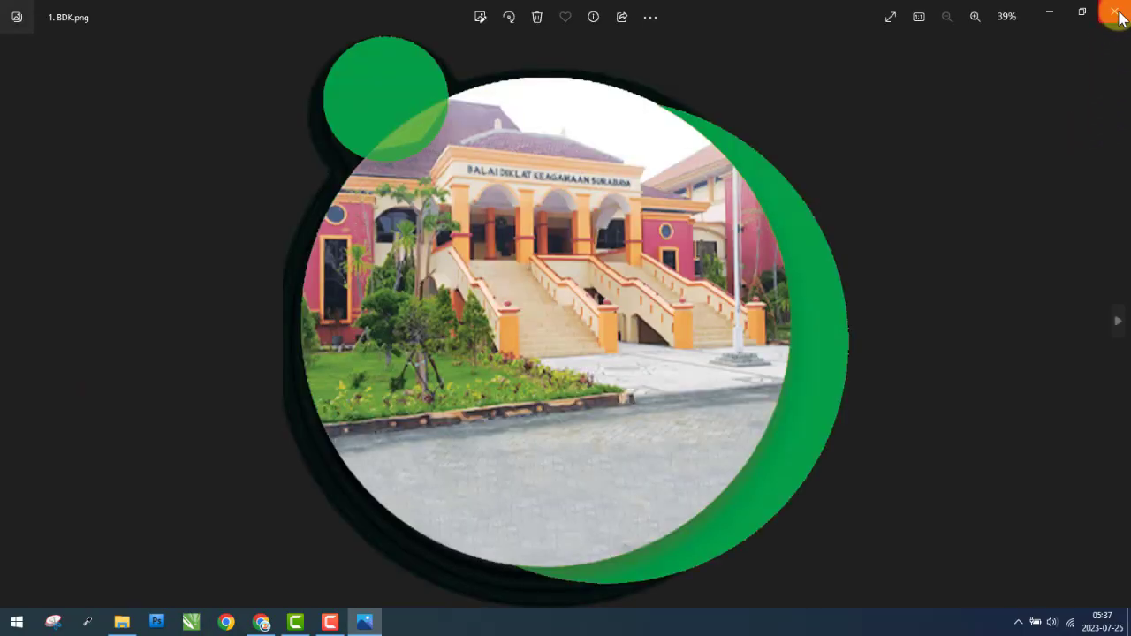
{"action": "scroll", "coordinate": [687, 194], "scroll_direction": "up", "scroll_amount": 1}
{"action": "scroll", "coordinate": [687, 195], "scroll_direction": "down", "scroll_amount": 1}
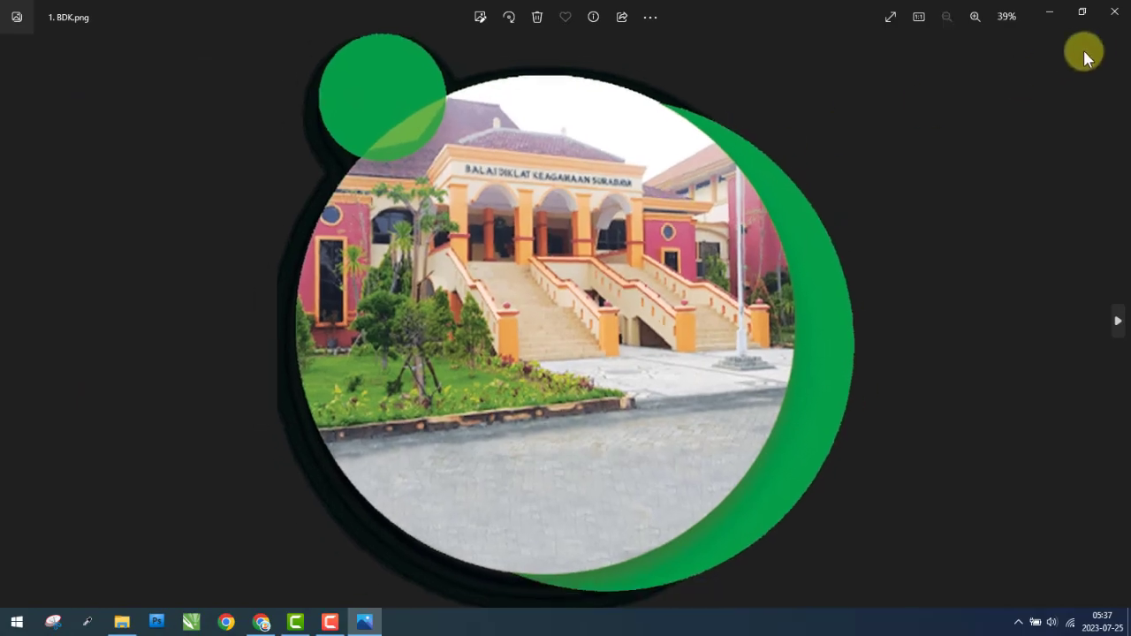
{"action": "left_click", "coordinate": [1114, 20]}
Read the Sumber source notes in the Foto and Bahan folders.
{"action": "double_click", "coordinate": [519, 130]}
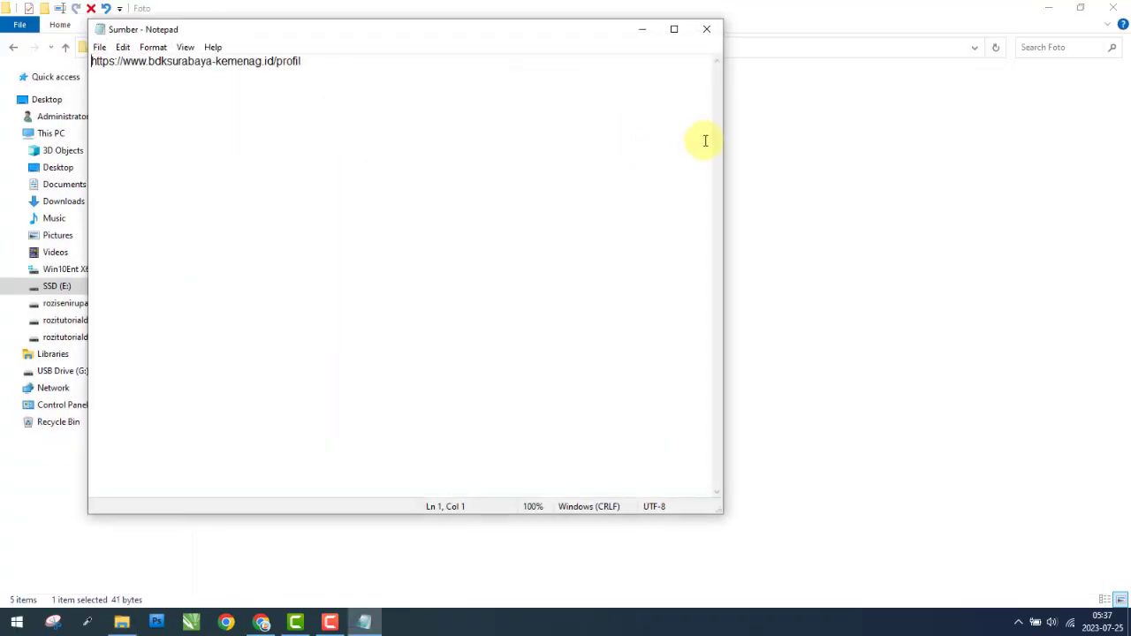
{"action": "left_click", "coordinate": [707, 34]}
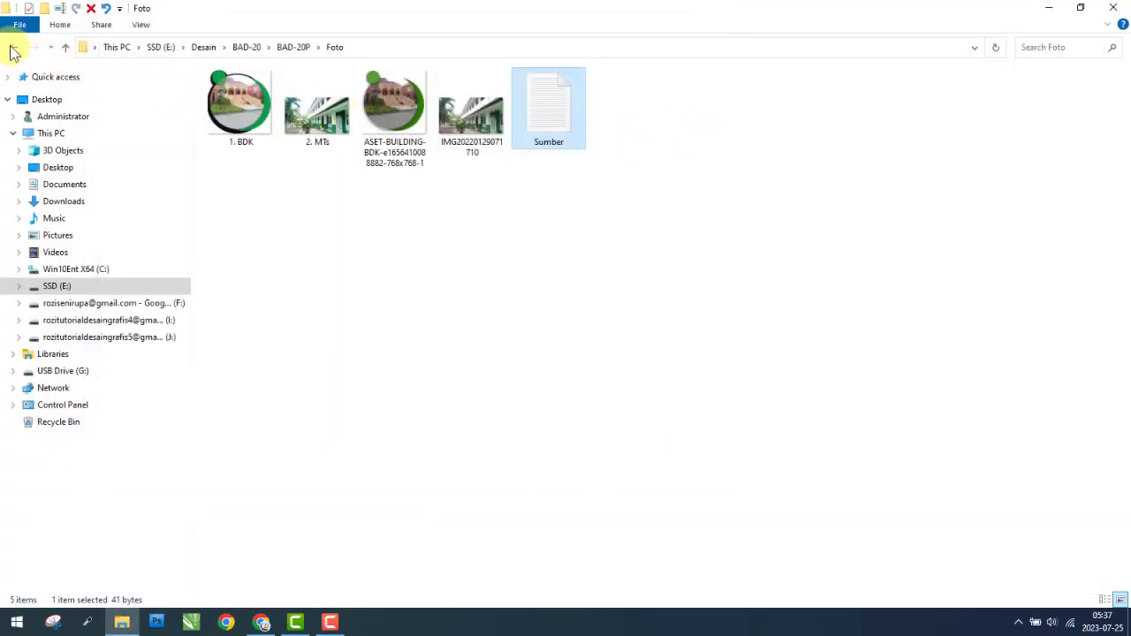
{"action": "left_click", "coordinate": [13, 47]}
{"action": "double_click", "coordinate": [255, 108]}
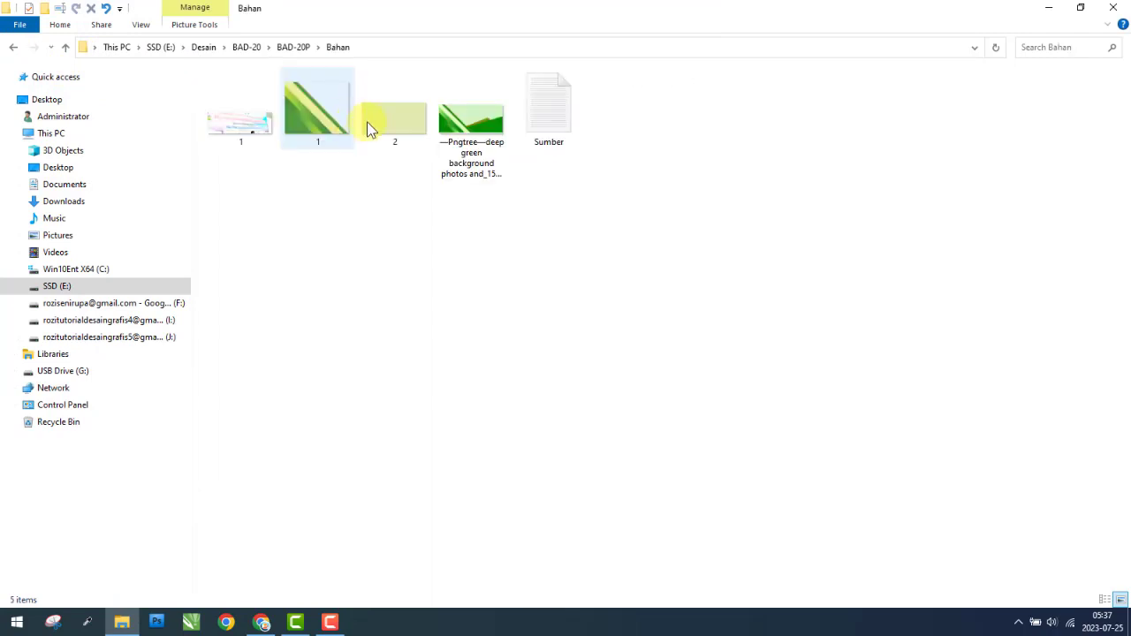
{"action": "double_click", "coordinate": [574, 122]}
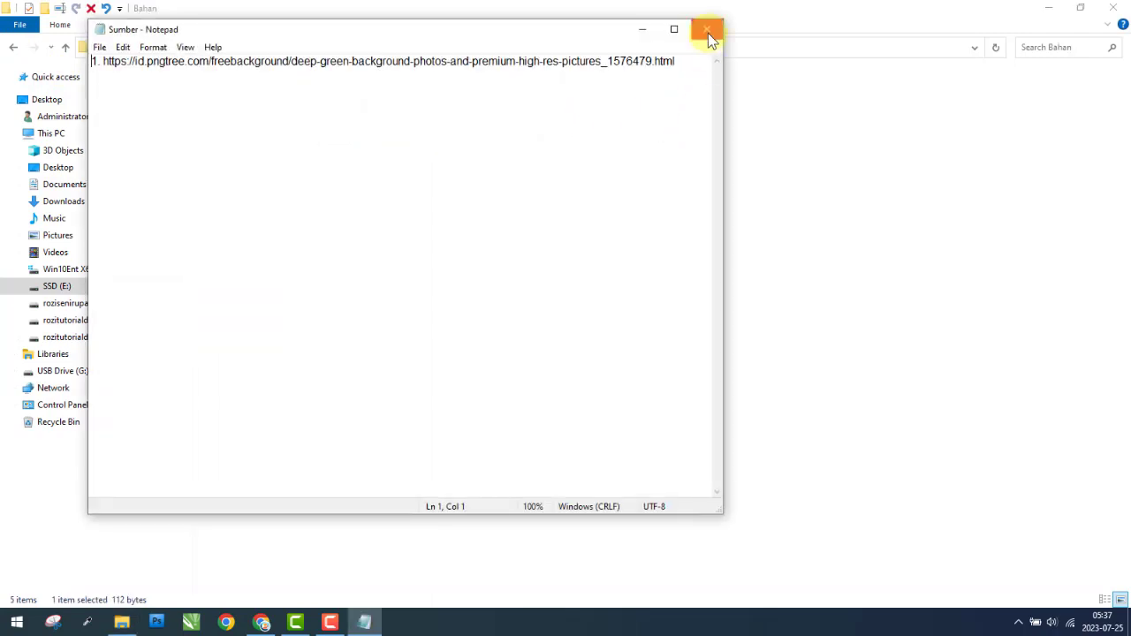
{"action": "left_click", "coordinate": [707, 31]}
{"action": "left_click", "coordinate": [331, 622]}
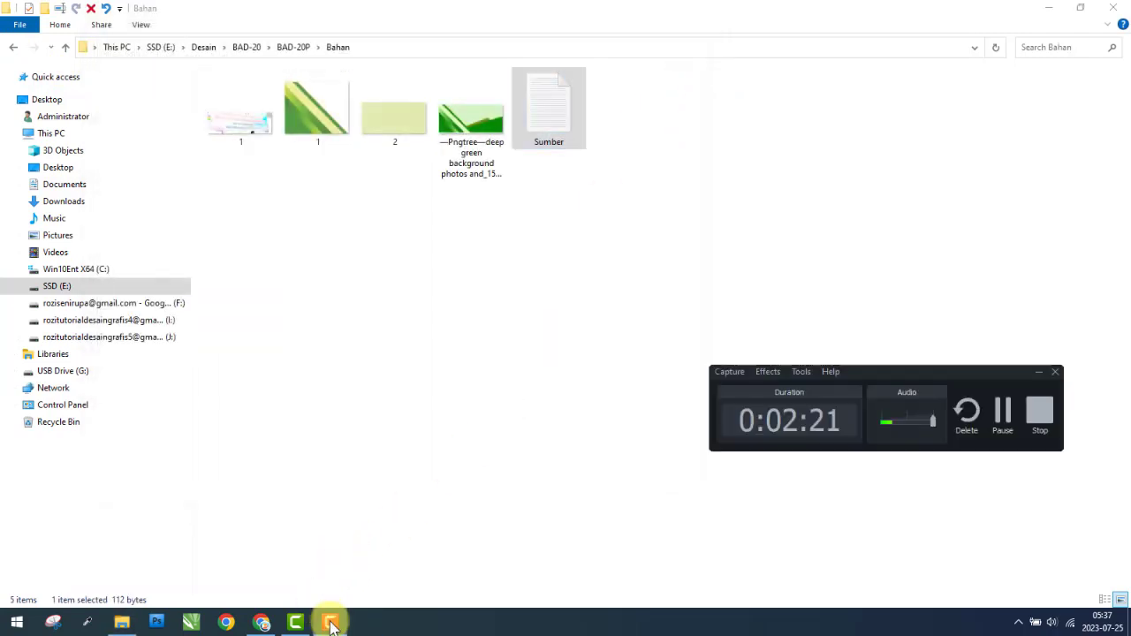
{"action": "left_click", "coordinate": [331, 622]}
Look over the four logo images in the Logo folder and return to the BAD-20P folder.
{"action": "left_click", "coordinate": [13, 46]}
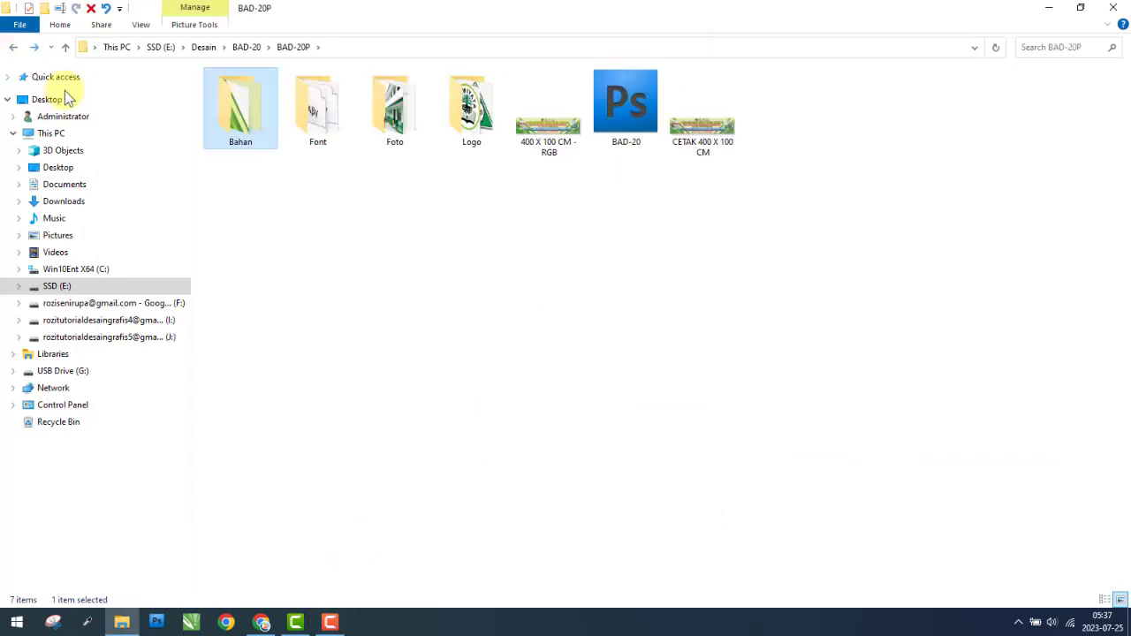
{"action": "double_click", "coordinate": [468, 106]}
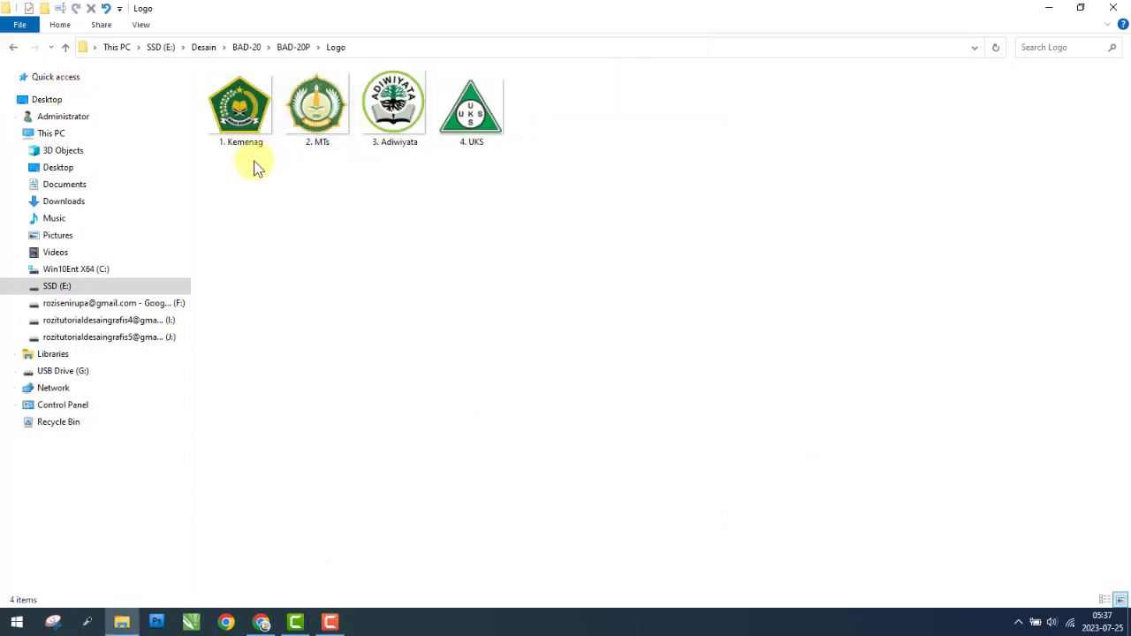
{"action": "left_click_drag", "start_coordinate": [253, 165], "coordinate": [497, 94]}
{"action": "left_click", "coordinate": [398, 208]}
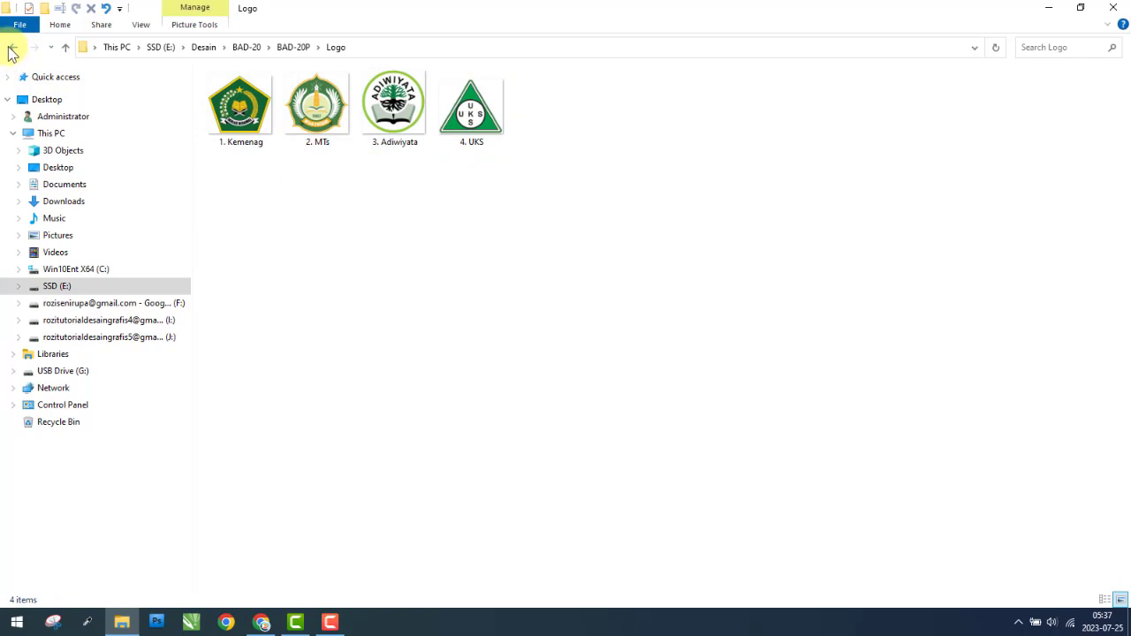
{"action": "left_click", "coordinate": [12, 47]}
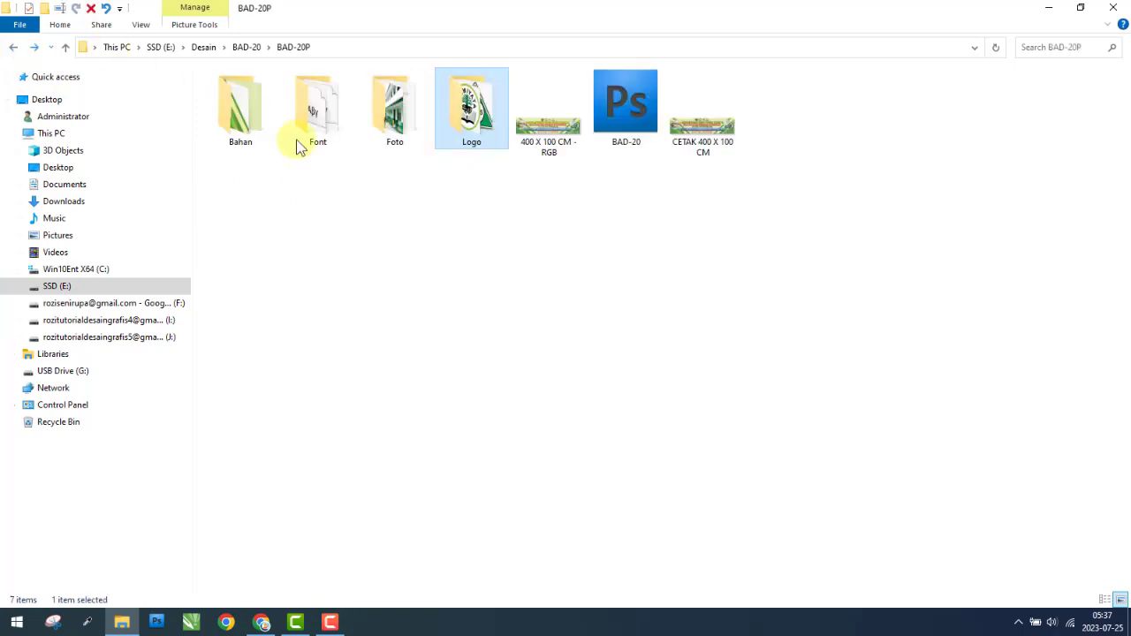
Check the exported banner files 400 X 100 CM - RGB and CETAK 400 X 100 CM in the BAD-20P folder.
{"action": "left_click", "coordinate": [577, 141]}
{"action": "left_click", "coordinate": [700, 132]}
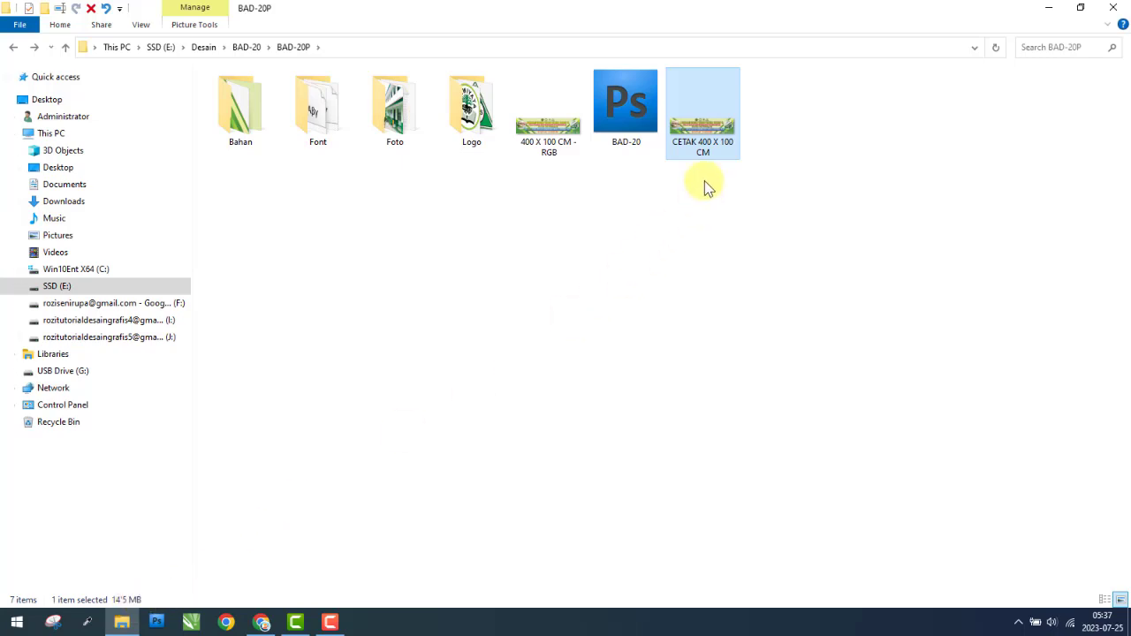
{"action": "left_click", "coordinate": [544, 130]}
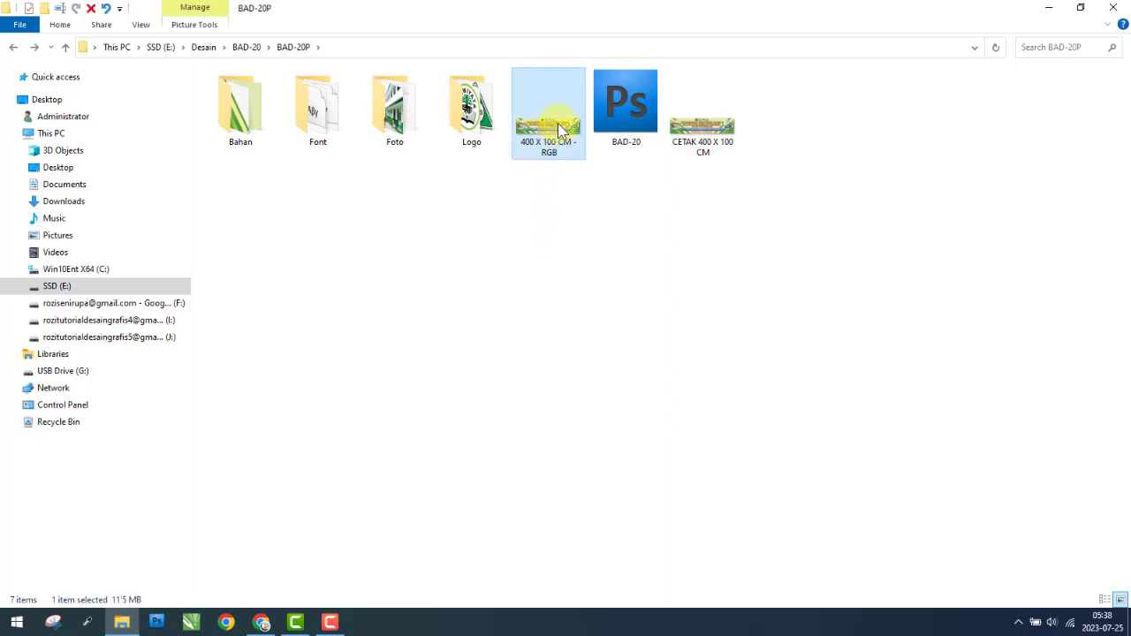
{"action": "left_click", "coordinate": [690, 301]}
{"action": "left_click", "coordinate": [727, 141]}
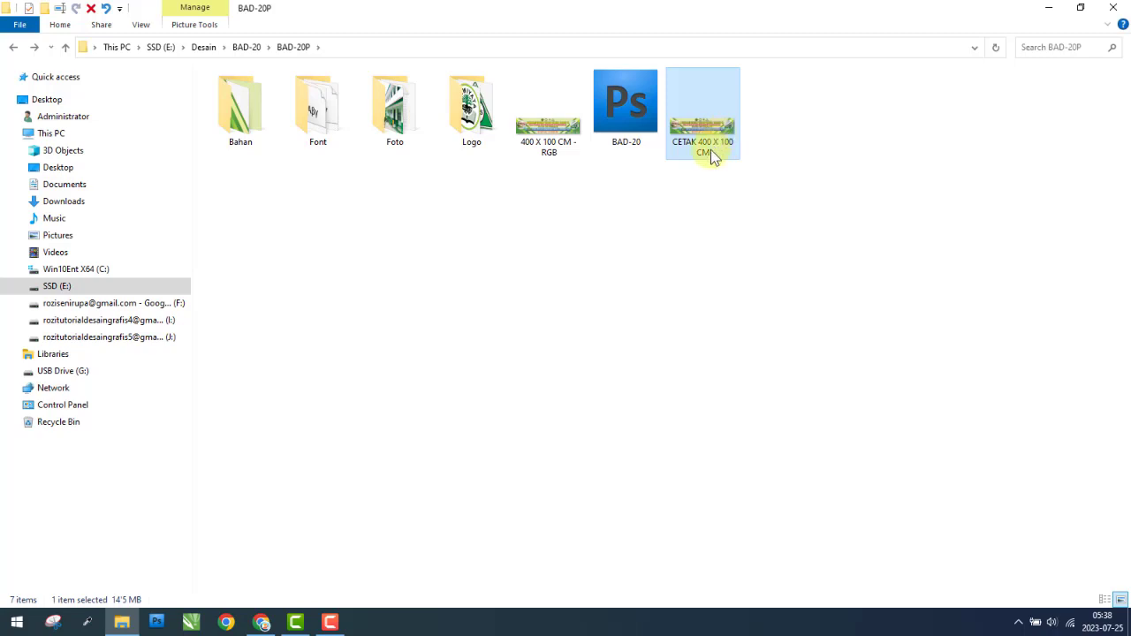
{"action": "left_click", "coordinate": [700, 203]}
{"action": "left_click", "coordinate": [711, 137]}
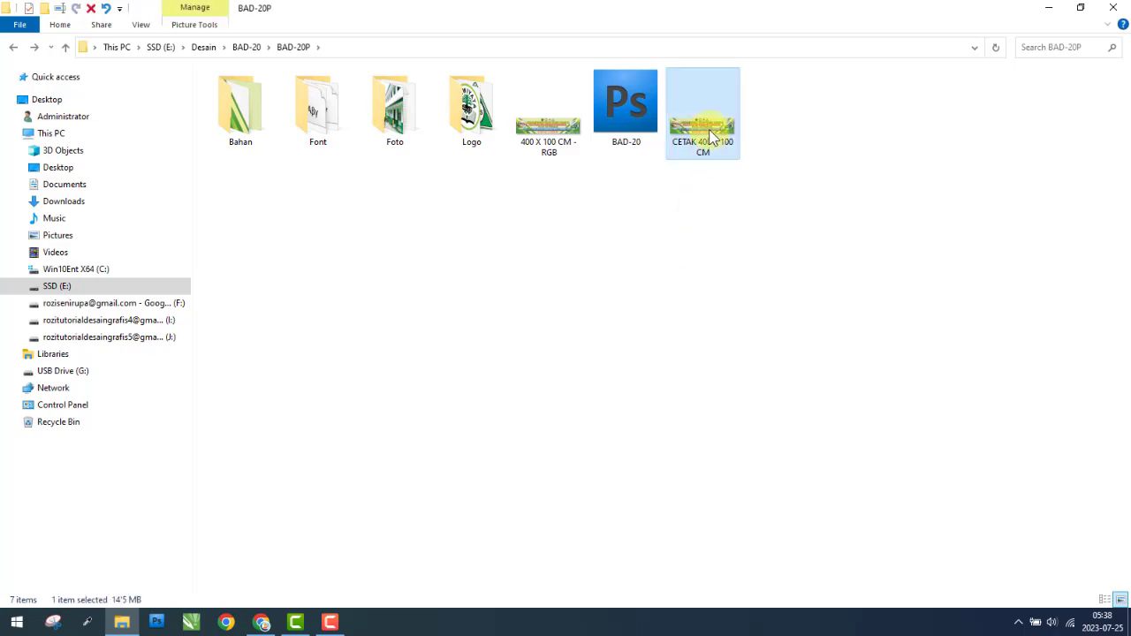
{"action": "left_click", "coordinate": [649, 222]}
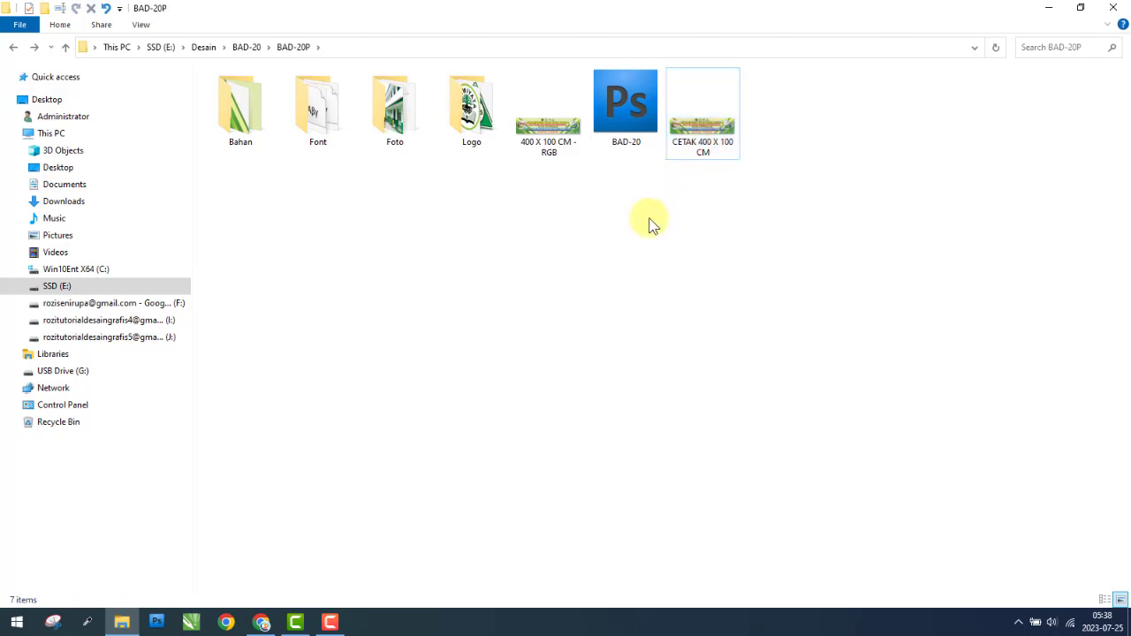
Open the BAD-20 banner design file in Photoshop.
{"action": "double_click", "coordinate": [626, 101]}
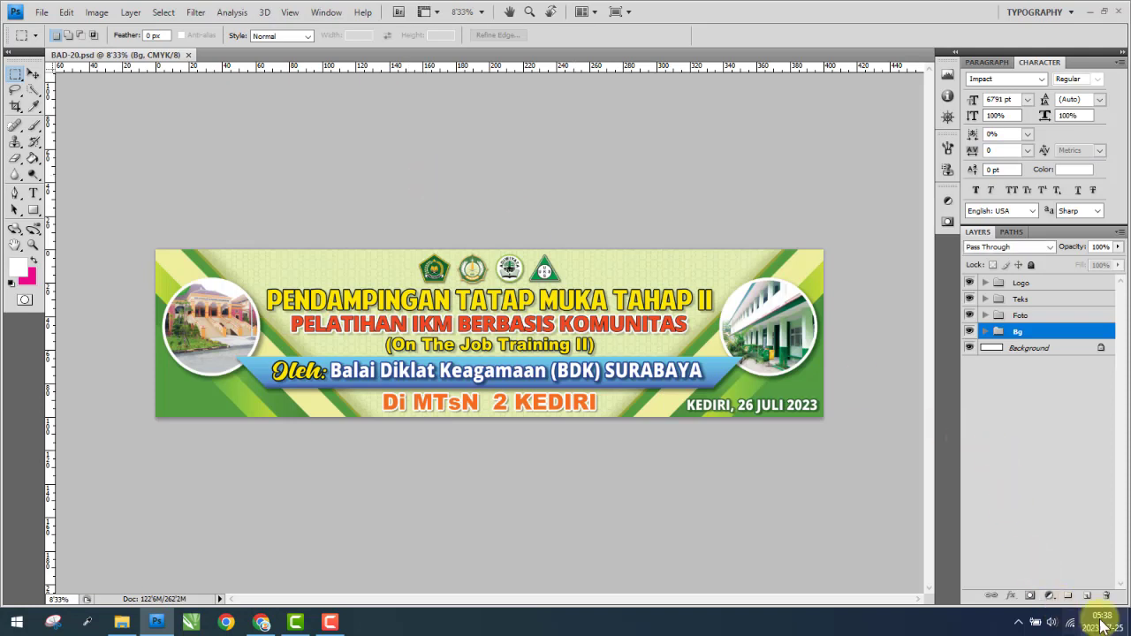
Check the system date, then review the banner's color mode and document size without changing them.
{"action": "left_click", "coordinate": [1103, 626]}
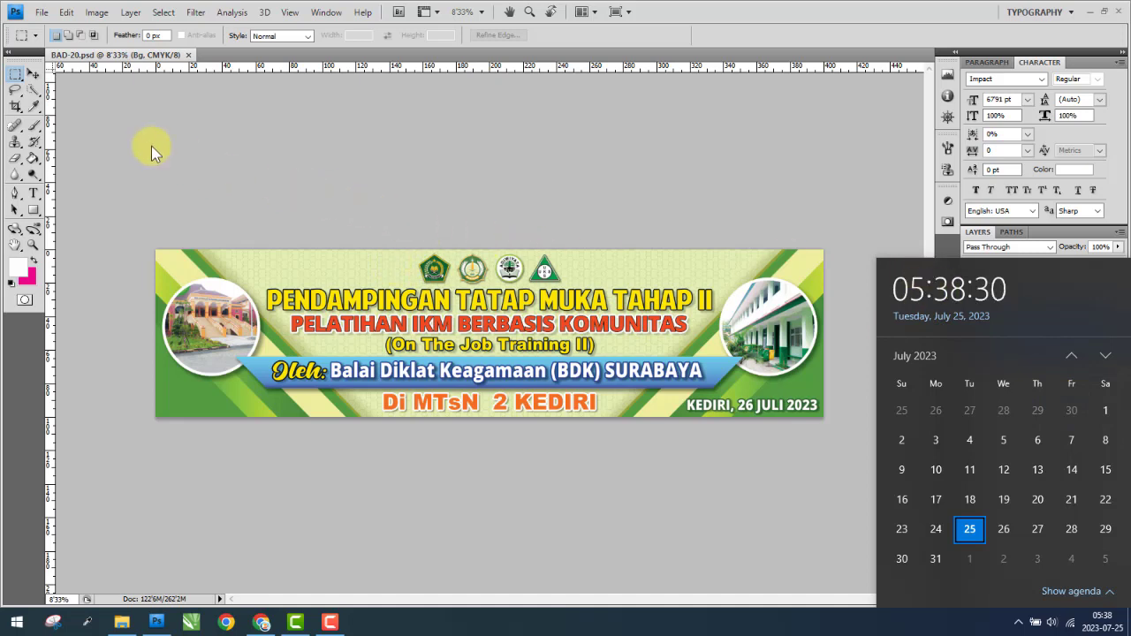
{"action": "left_click", "coordinate": [33, 74]}
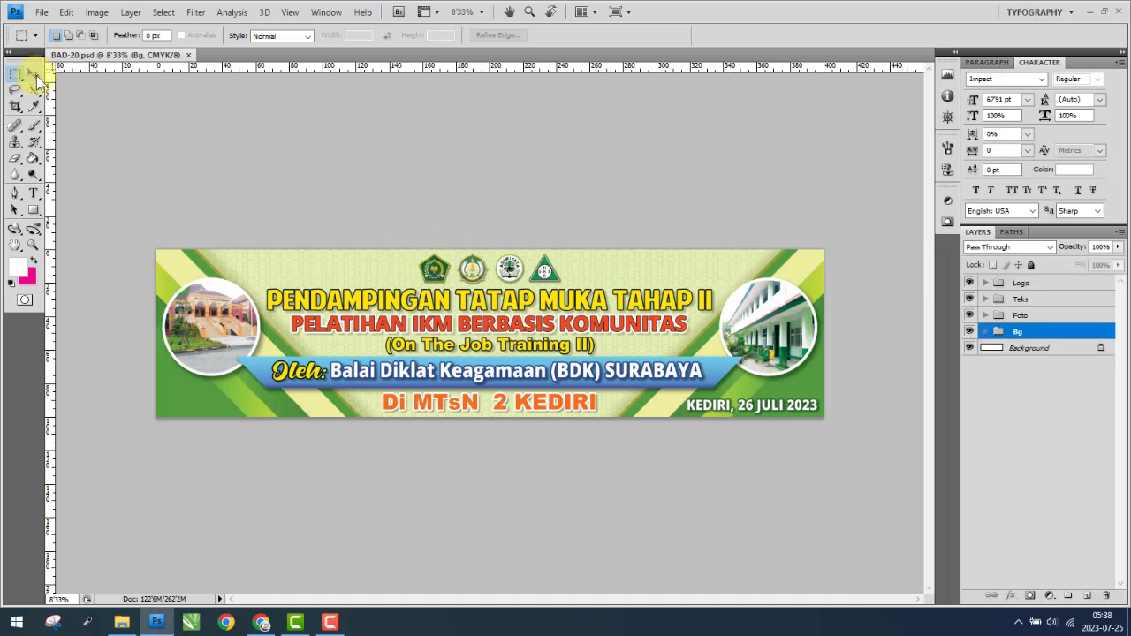
{"action": "left_click", "coordinate": [99, 12]}
{"action": "mouse_move", "coordinate": [106, 31]}
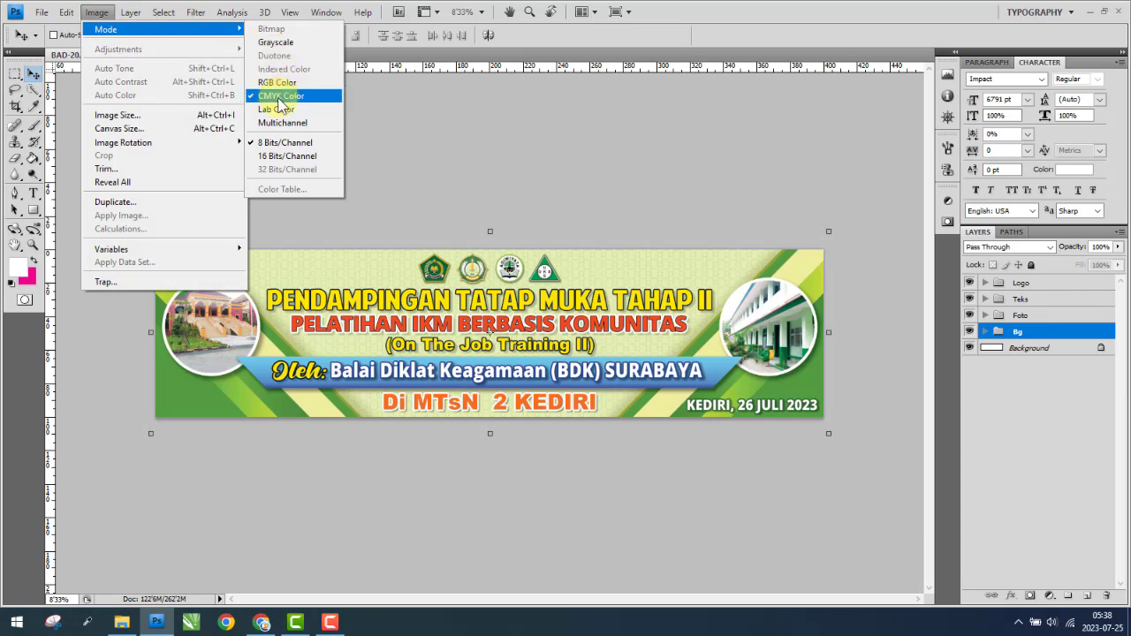
{"action": "left_click", "coordinate": [151, 117]}
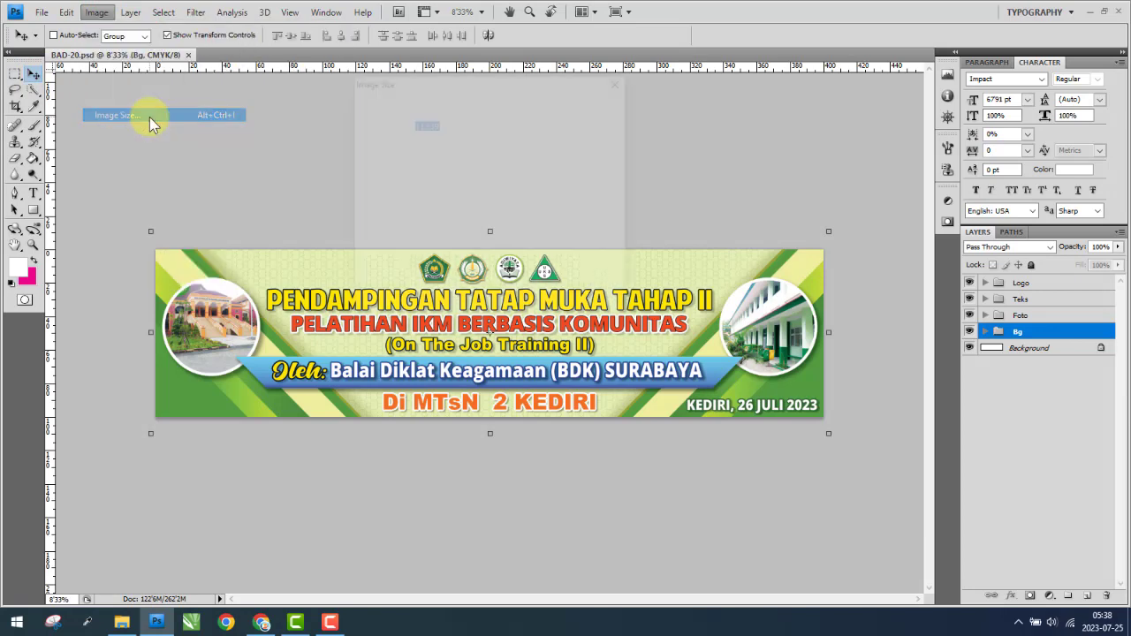
{"action": "left_click", "coordinate": [436, 193]}
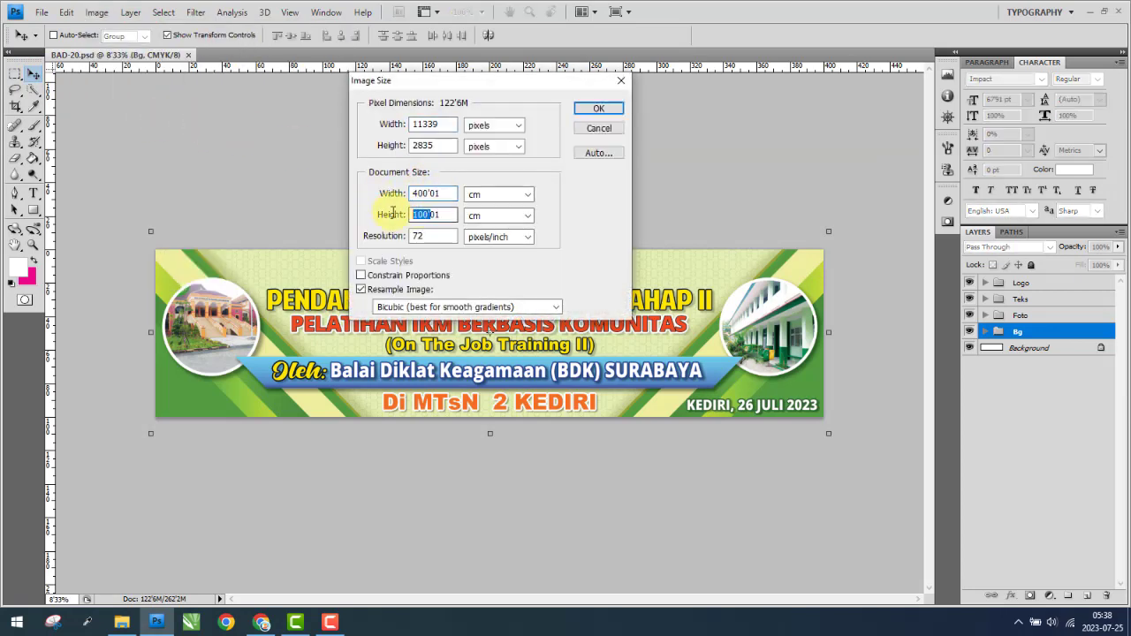
{"action": "left_click", "coordinate": [600, 131]}
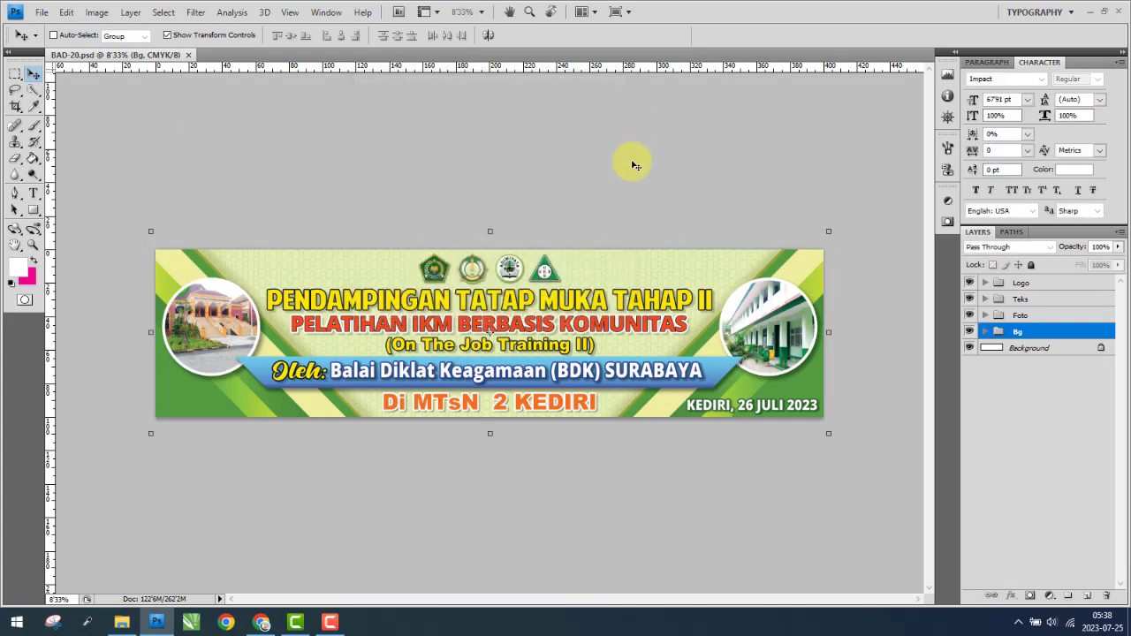
Inspect the Logo and Teks layer groups by toggling their visibility and expanding their contents, leaving both visible and collapsed.
{"action": "left_click", "coordinate": [969, 283]}
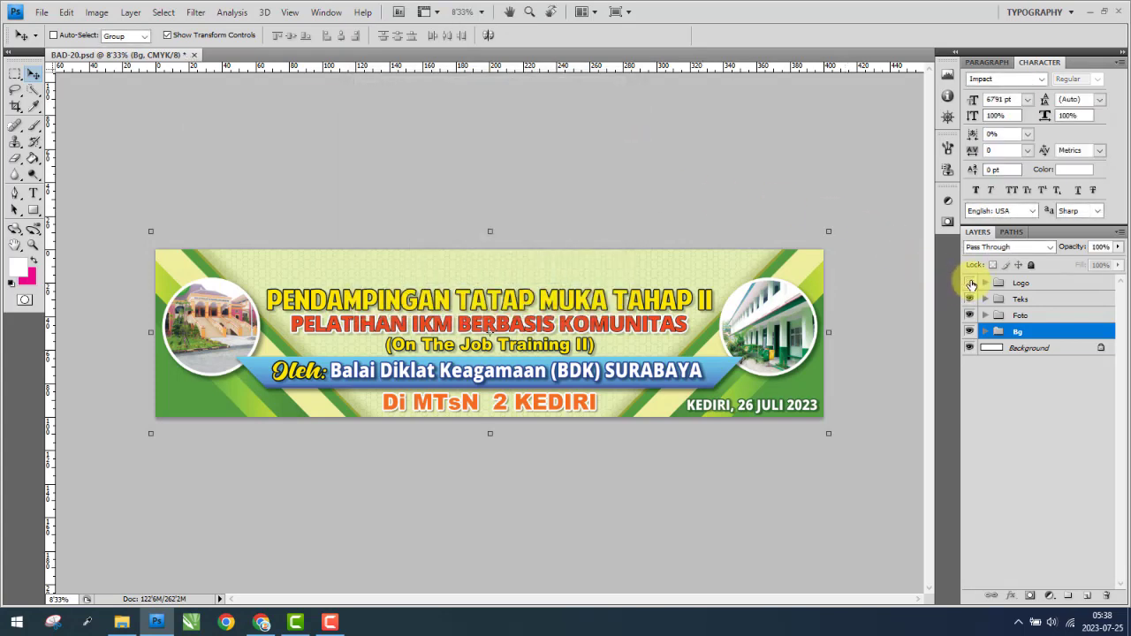
{"action": "left_click", "coordinate": [969, 283]}
{"action": "left_click", "coordinate": [984, 283]}
{"action": "left_click", "coordinate": [984, 283]}
{"action": "left_click", "coordinate": [987, 300]}
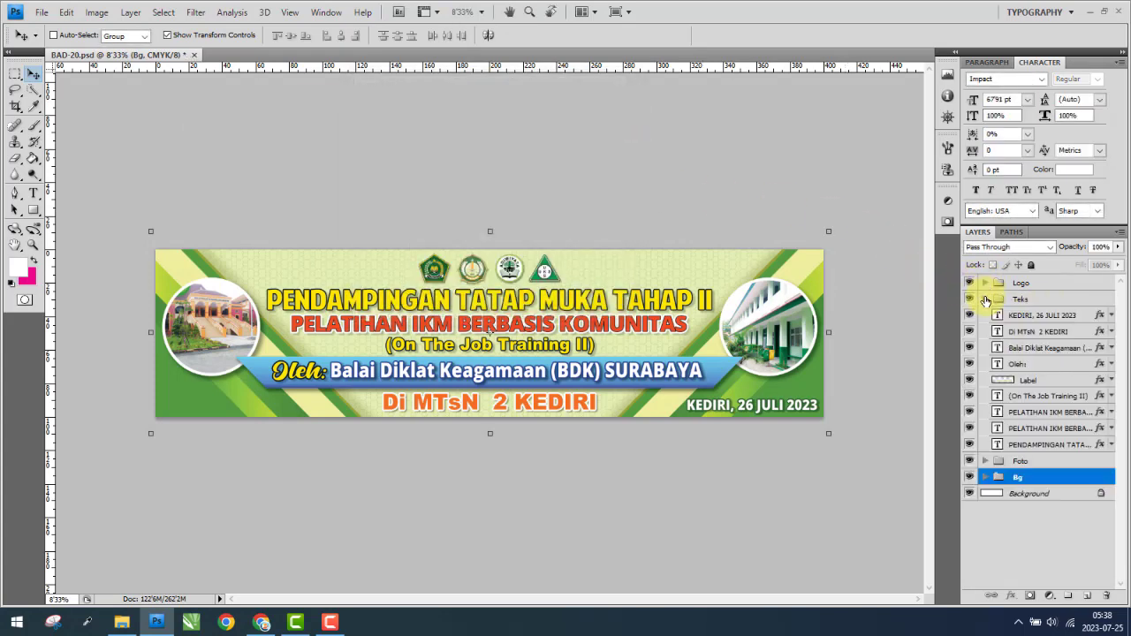
{"action": "left_click", "coordinate": [987, 299]}
{"action": "left_click", "coordinate": [970, 300]}
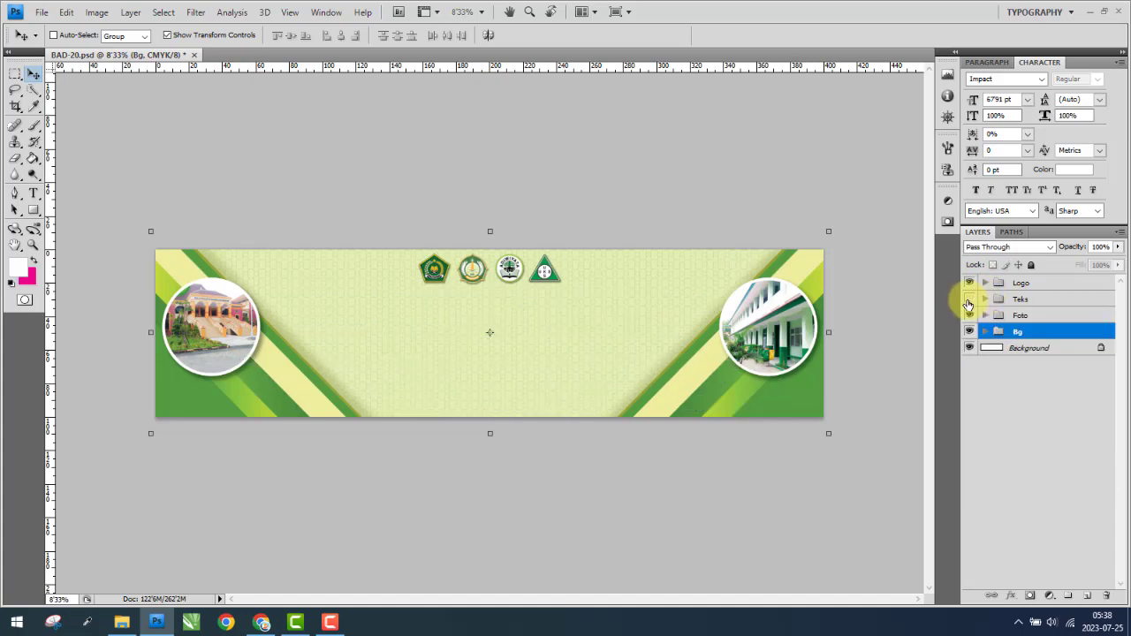
{"action": "left_click", "coordinate": [970, 300]}
Inspect the Foto and Bg layer groups by expanding them and toggling their visibility, leaving both visible and collapsed.
{"action": "left_click", "coordinate": [985, 315]}
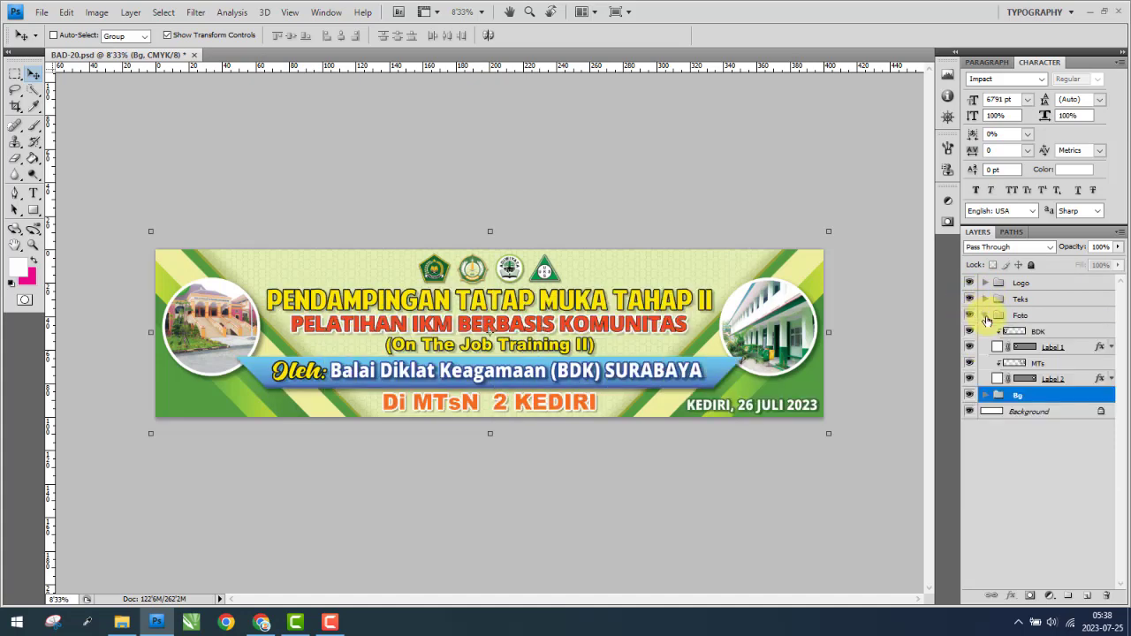
{"action": "left_click", "coordinate": [986, 316]}
{"action": "left_click", "coordinate": [970, 316]}
{"action": "left_click", "coordinate": [969, 316]}
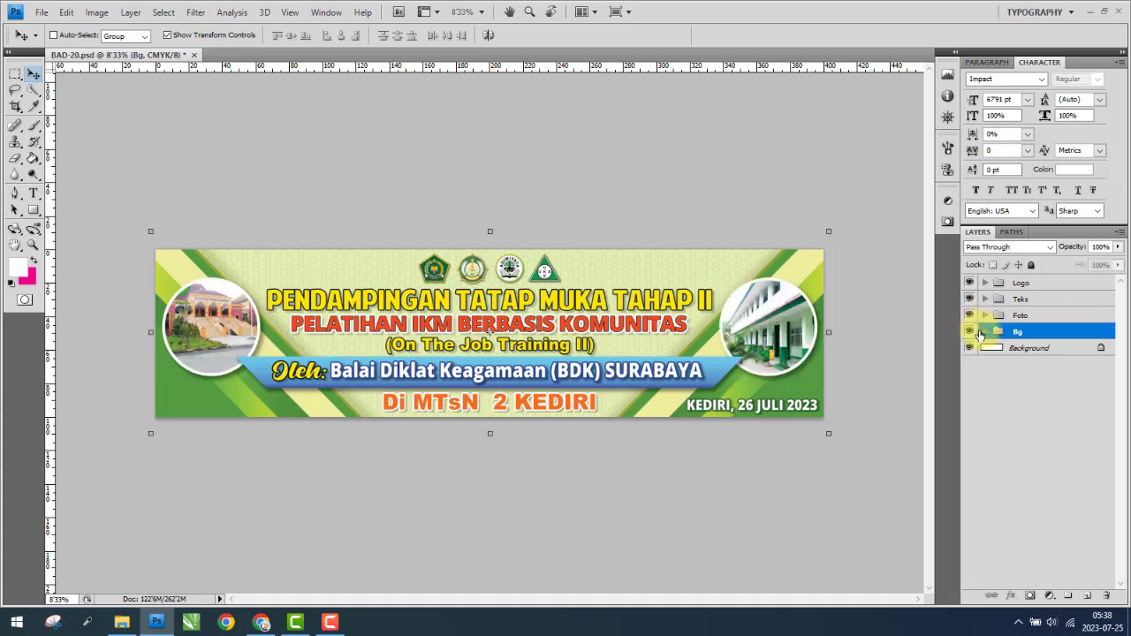
{"action": "left_click", "coordinate": [984, 332]}
{"action": "left_click", "coordinate": [984, 332]}
{"action": "left_click", "coordinate": [969, 332]}
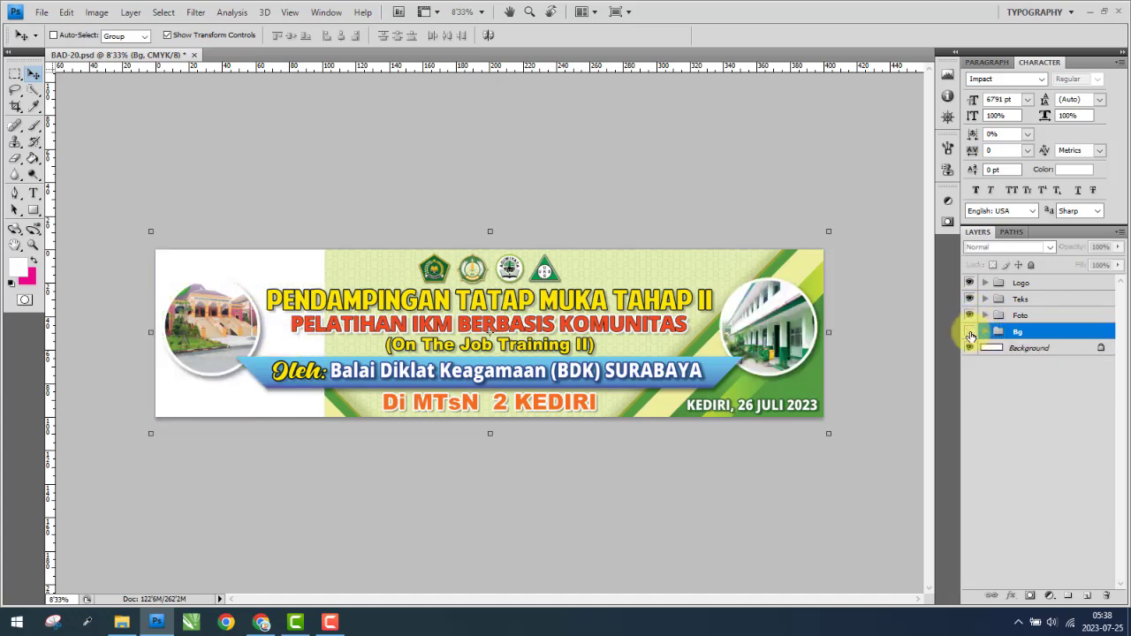
{"action": "left_click", "coordinate": [970, 332]}
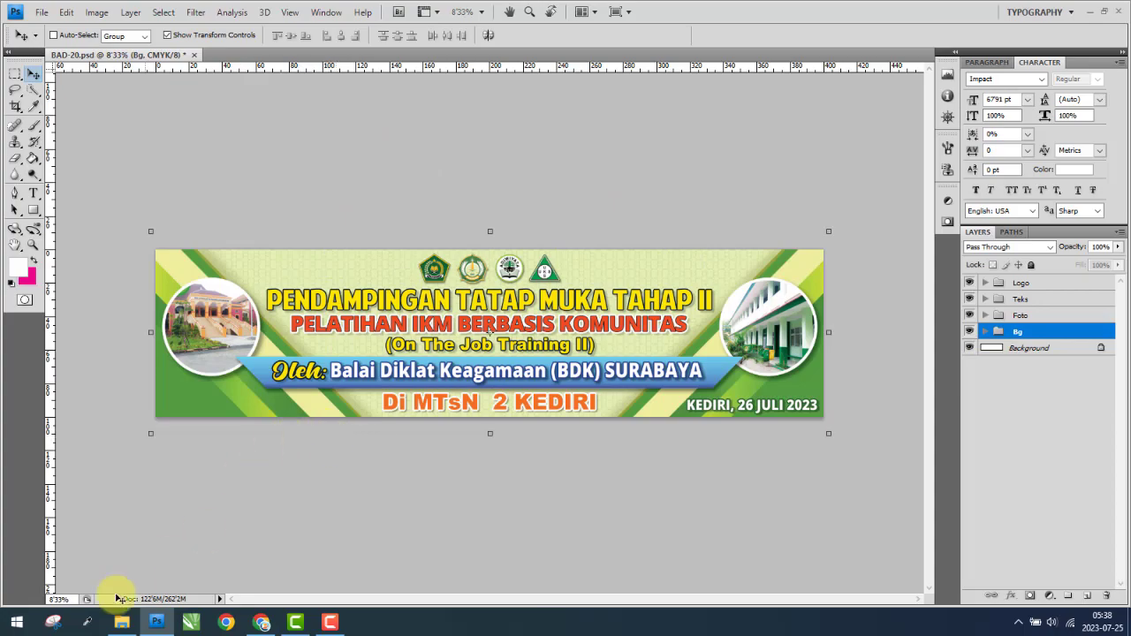
Switch to File Explorer and create a folder named BAD-20C inside the BAD-20 folder.
{"action": "left_click", "coordinate": [122, 623]}
{"action": "left_click", "coordinate": [425, 316]}
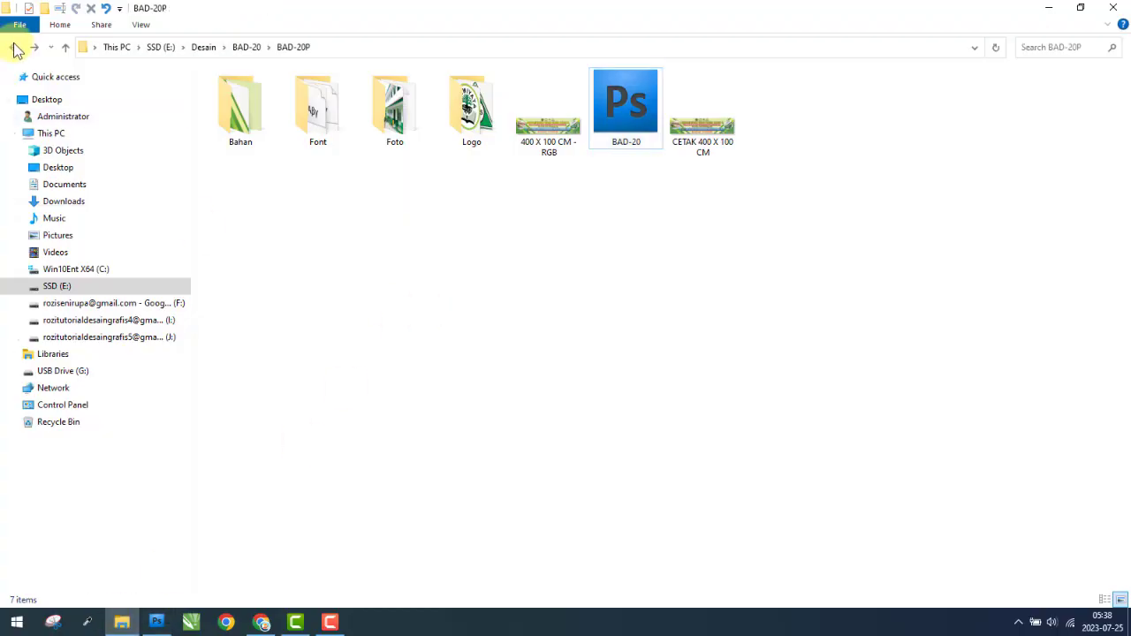
{"action": "left_click", "coordinate": [14, 48]}
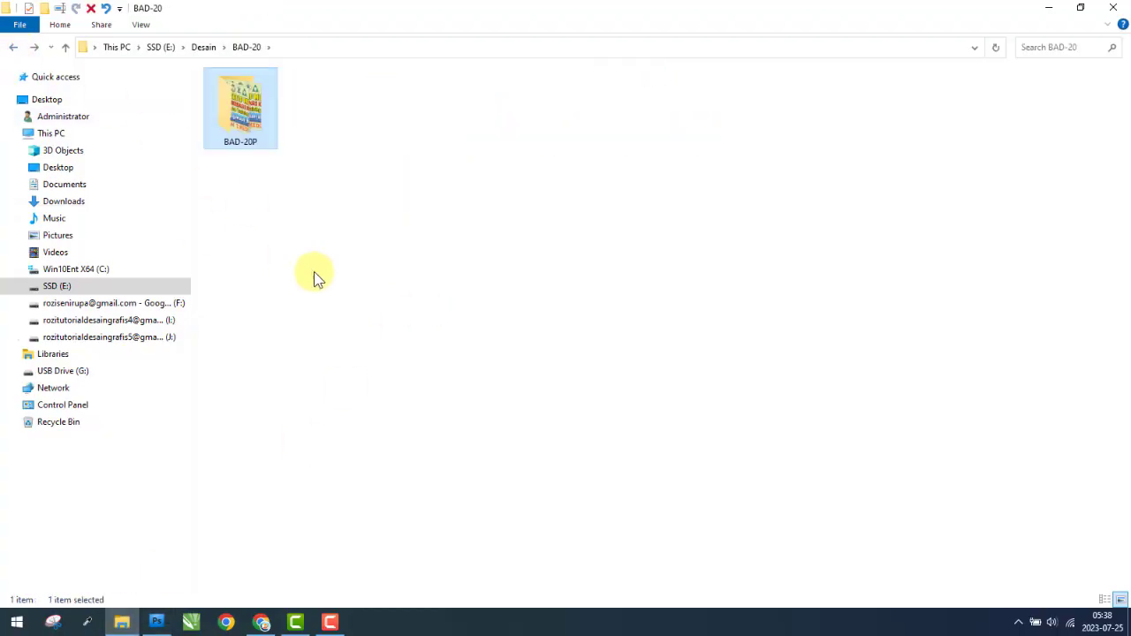
{"action": "left_click", "coordinate": [45, 11]}
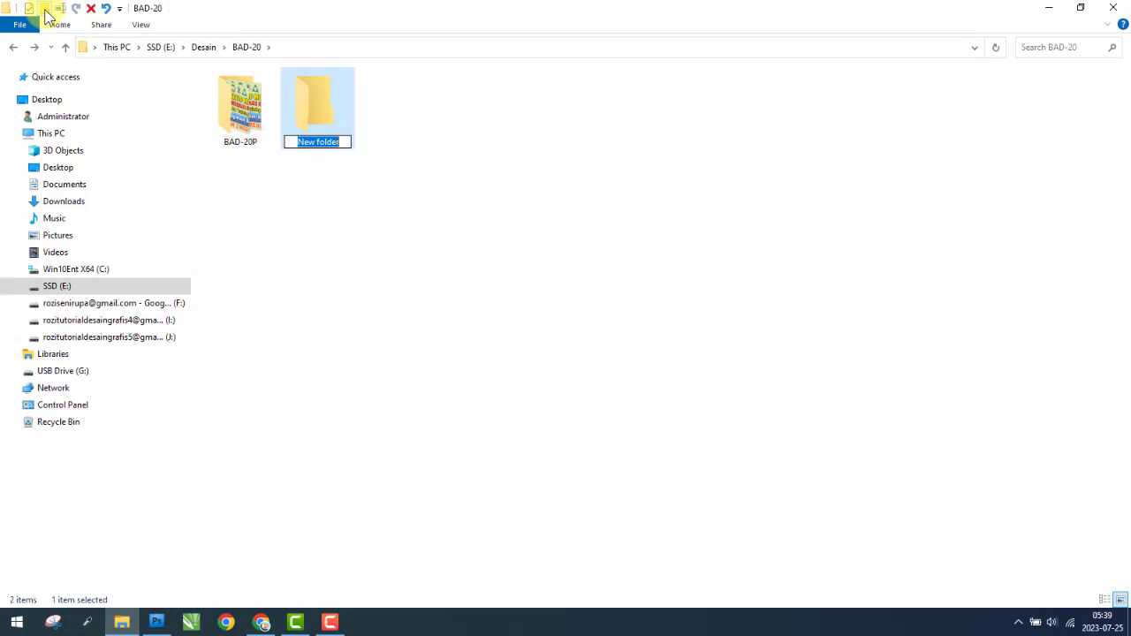
{"action": "left_click", "coordinate": [438, 212]}
Copy the Bahan, Font, Foto and Logo folders and the CETAK 400 X 100 CM file from BAD-20P into BAD-20C.
{"action": "double_click", "coordinate": [311, 129]}
{"action": "left_click_drag", "start_coordinate": [244, 202], "coordinate": [485, 77]}
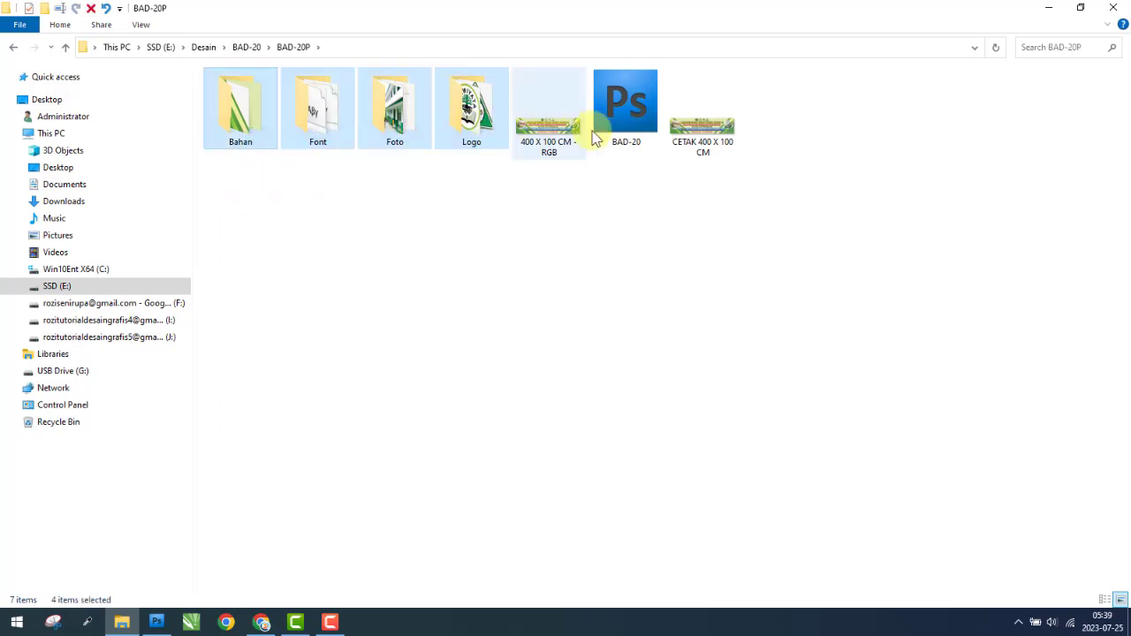
{"action": "left_click", "coordinate": [704, 141], "text": "ctrl"}
{"action": "right_click", "coordinate": [446, 113]}
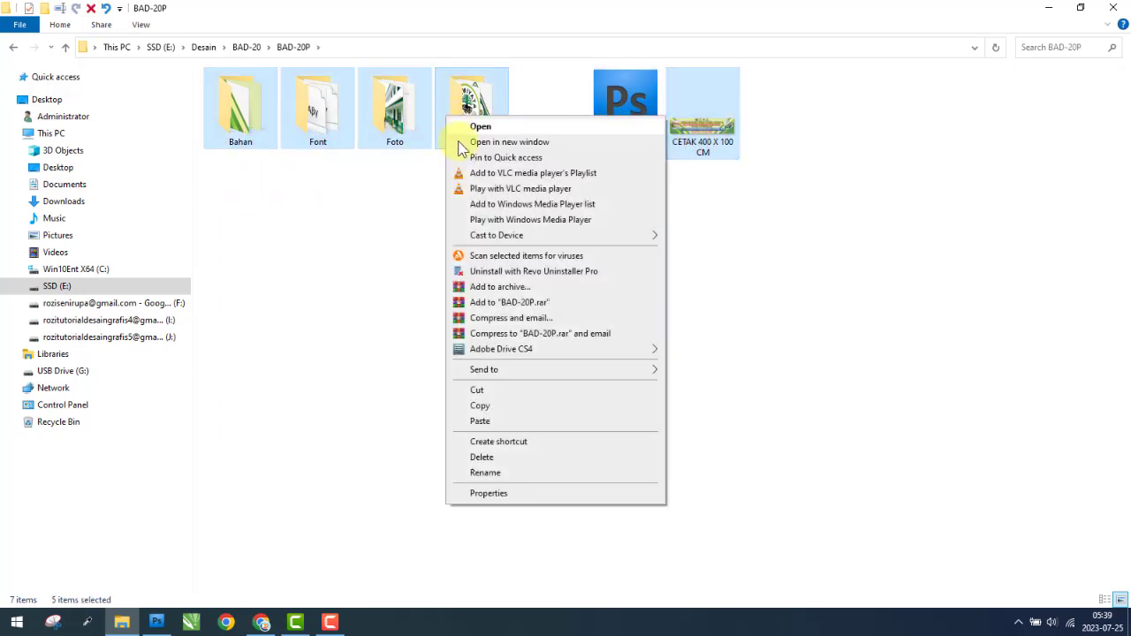
{"action": "left_click", "coordinate": [478, 408]}
{"action": "left_click", "coordinate": [12, 47]}
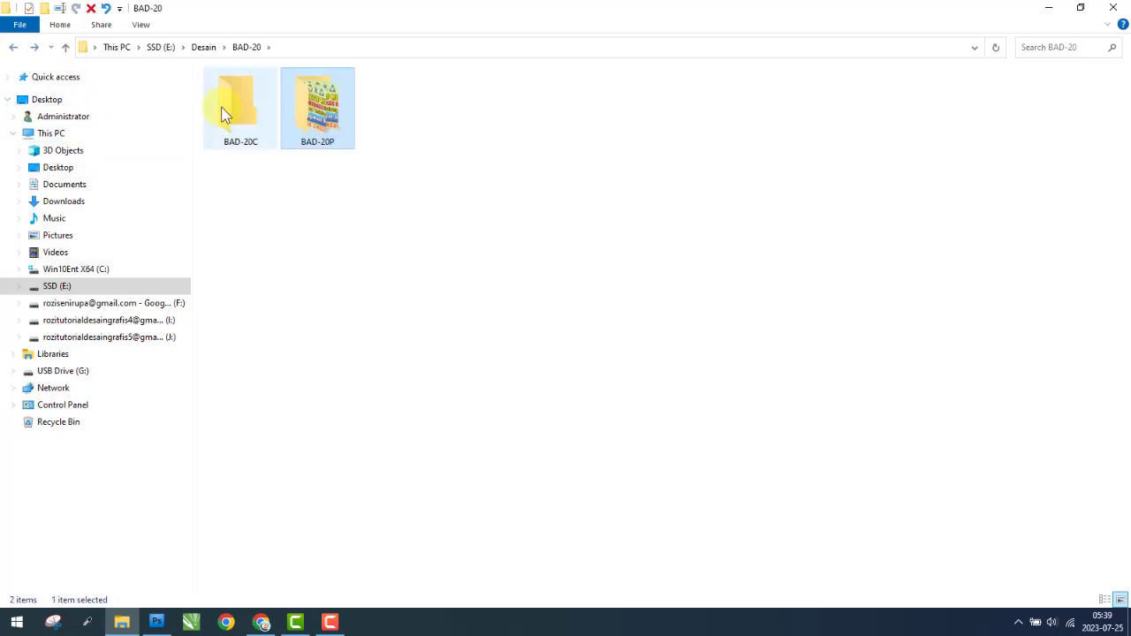
{"action": "double_click", "coordinate": [272, 136]}
{"action": "right_click", "coordinate": [409, 247]}
{"action": "left_click", "coordinate": [439, 344]}
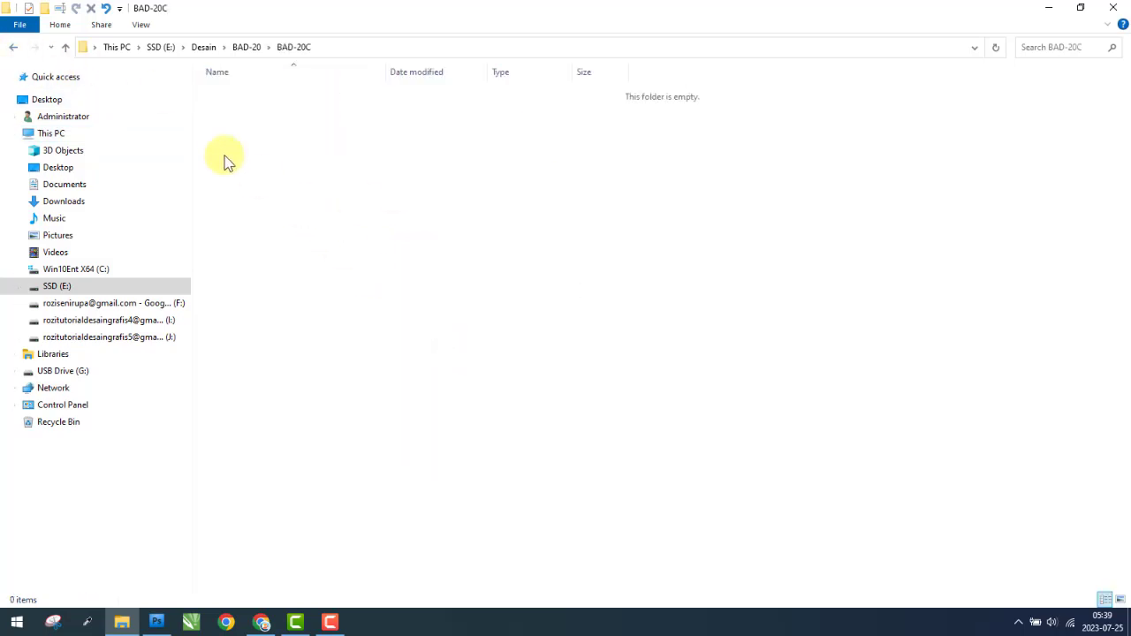
Display the contents of the BAD-20C folder as large icons.
{"action": "left_click", "coordinate": [141, 26]}
{"action": "left_click", "coordinate": [227, 44]}
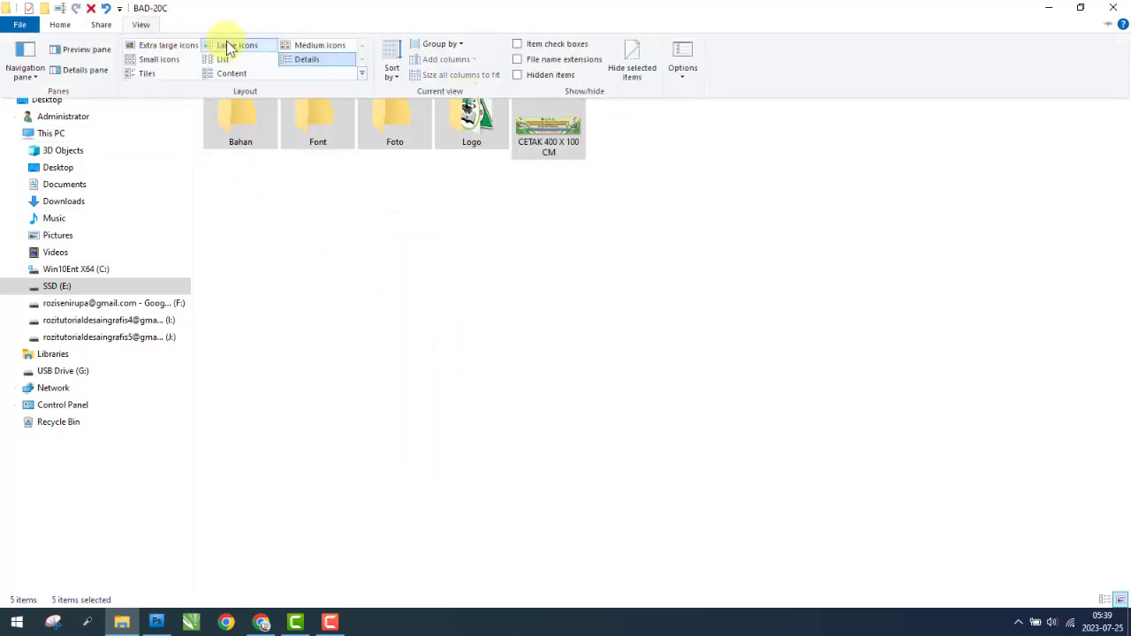
{"action": "left_click", "coordinate": [487, 308]}
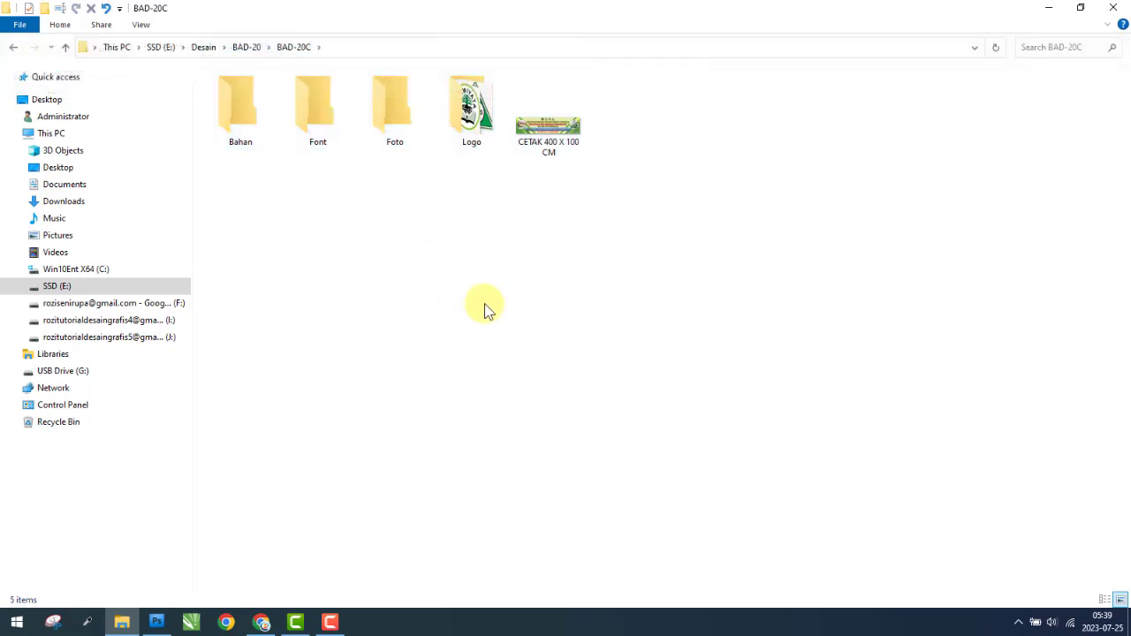
Disconnect the computer from the Wi-Fi network and start CorelDRAW X7.
{"action": "left_click", "coordinate": [1071, 622]}
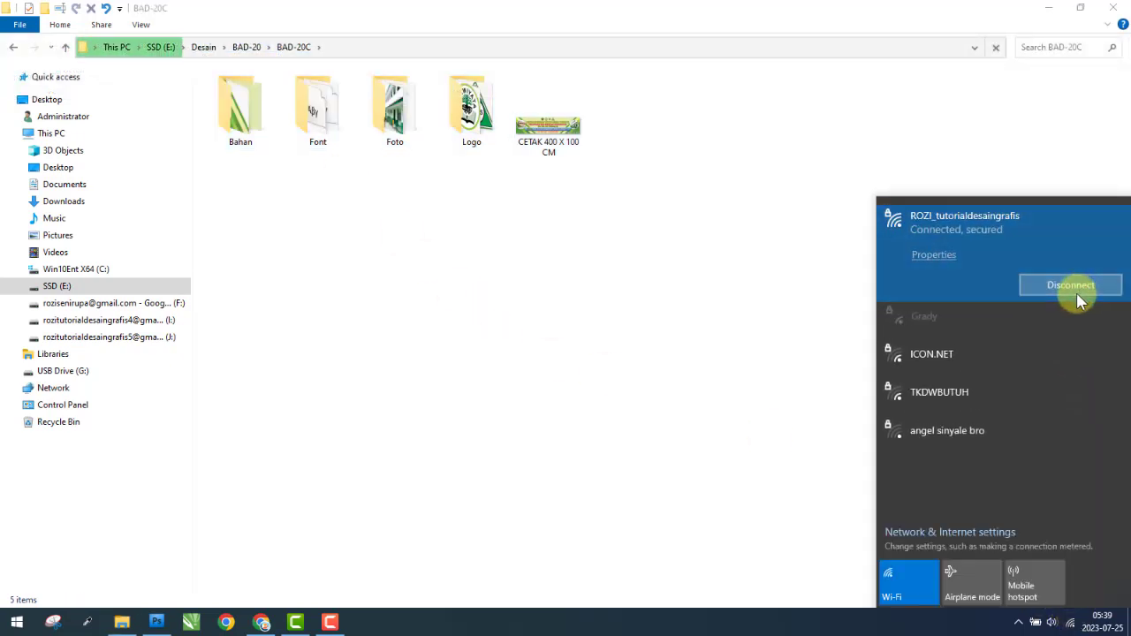
{"action": "left_click", "coordinate": [551, 450]}
{"action": "left_click", "coordinate": [164, 623]}
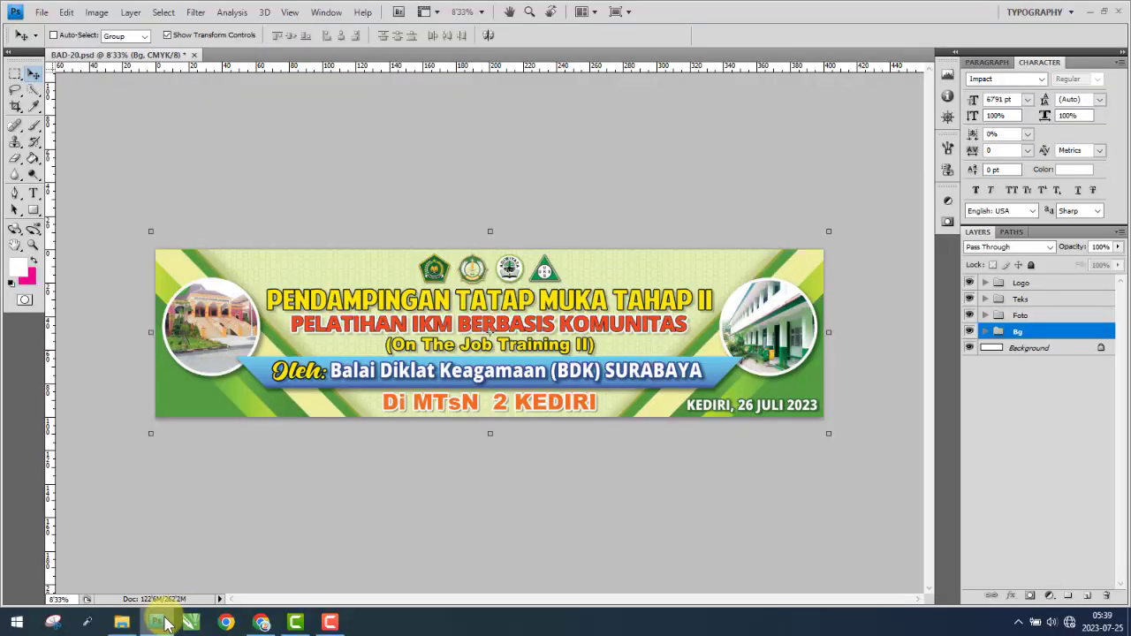
{"action": "left_click", "coordinate": [191, 623]}
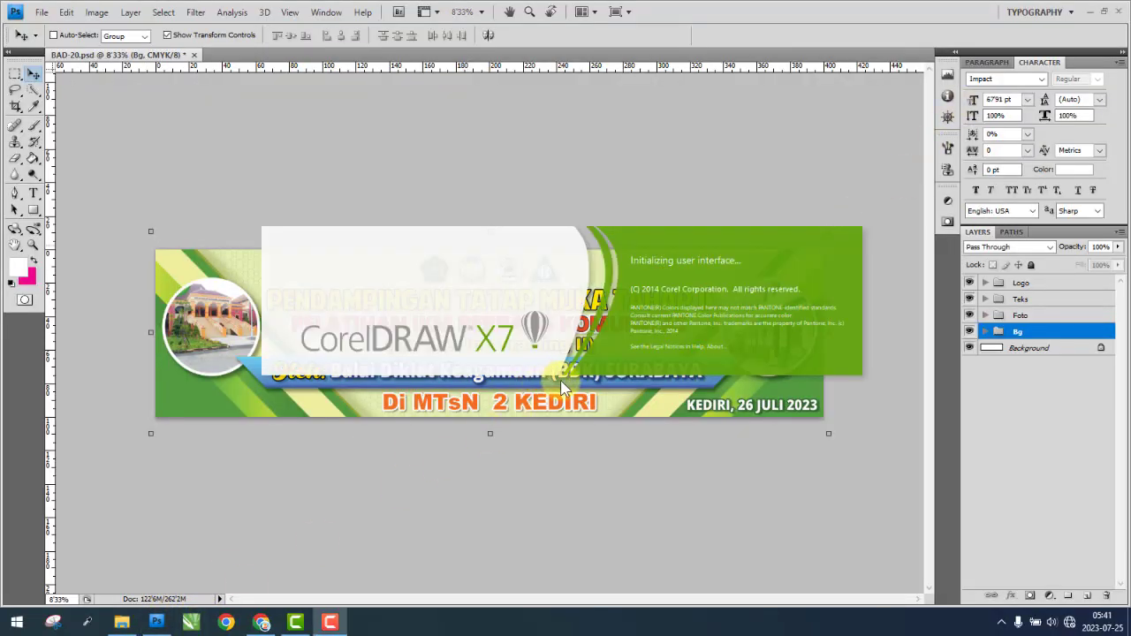
{"action": "left_click", "coordinate": [1090, 12]}
{"action": "right_click", "coordinate": [577, 110]}
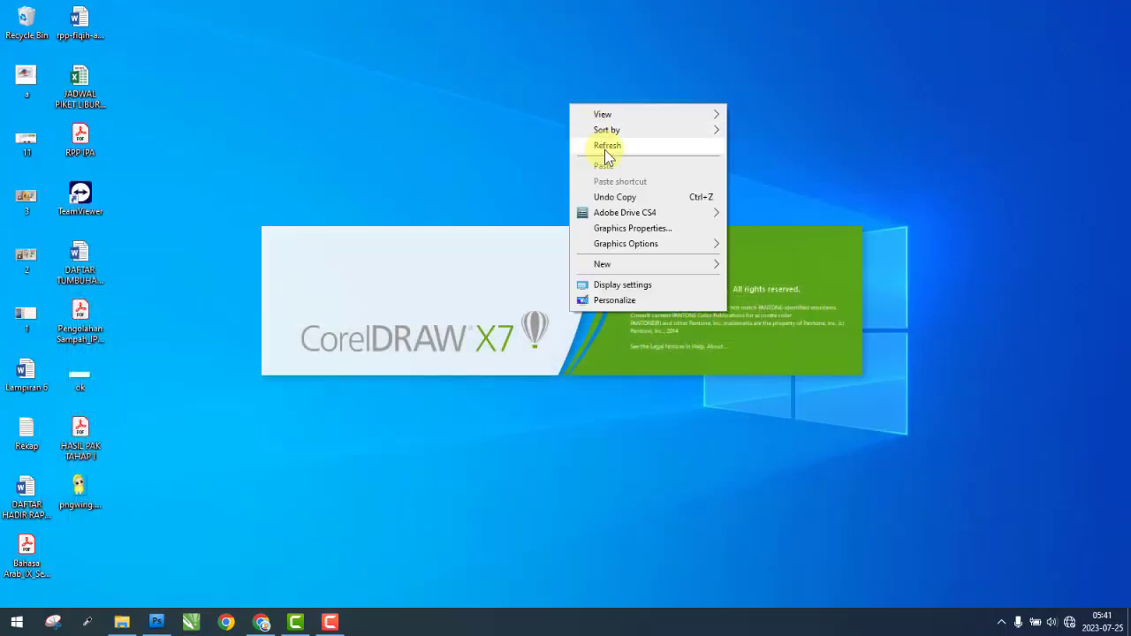
{"action": "left_click", "coordinate": [618, 147]}
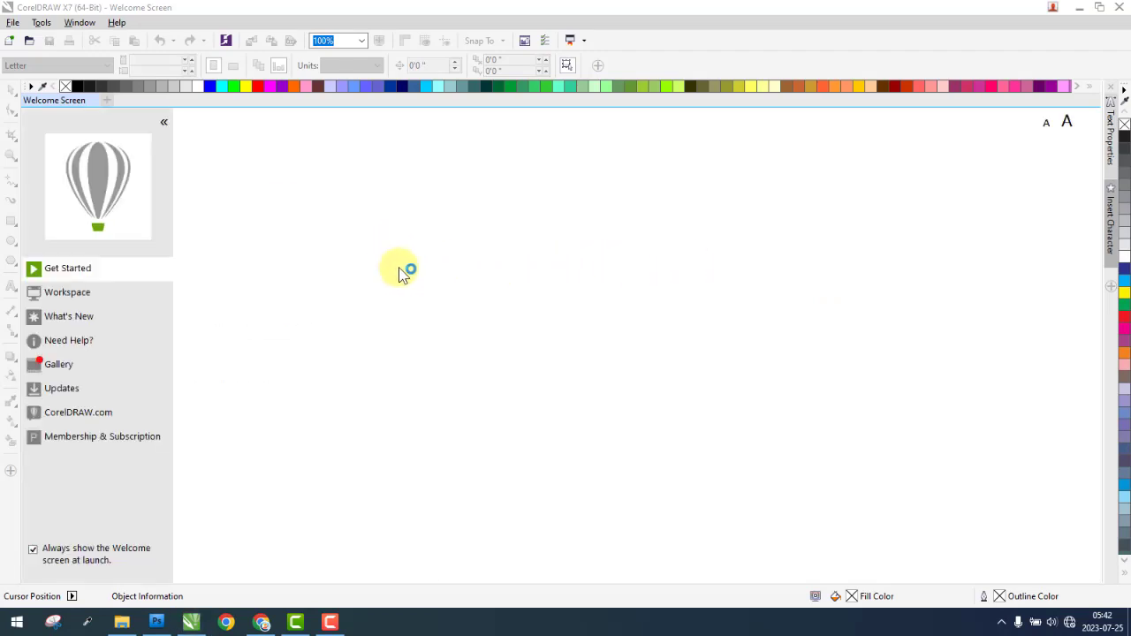
Create a new CorelDRAW document named BAD-20, 400 x 100 cm, with CMYK color mode and 72 dpi resolution.
{"action": "left_click", "coordinate": [290, 276]}
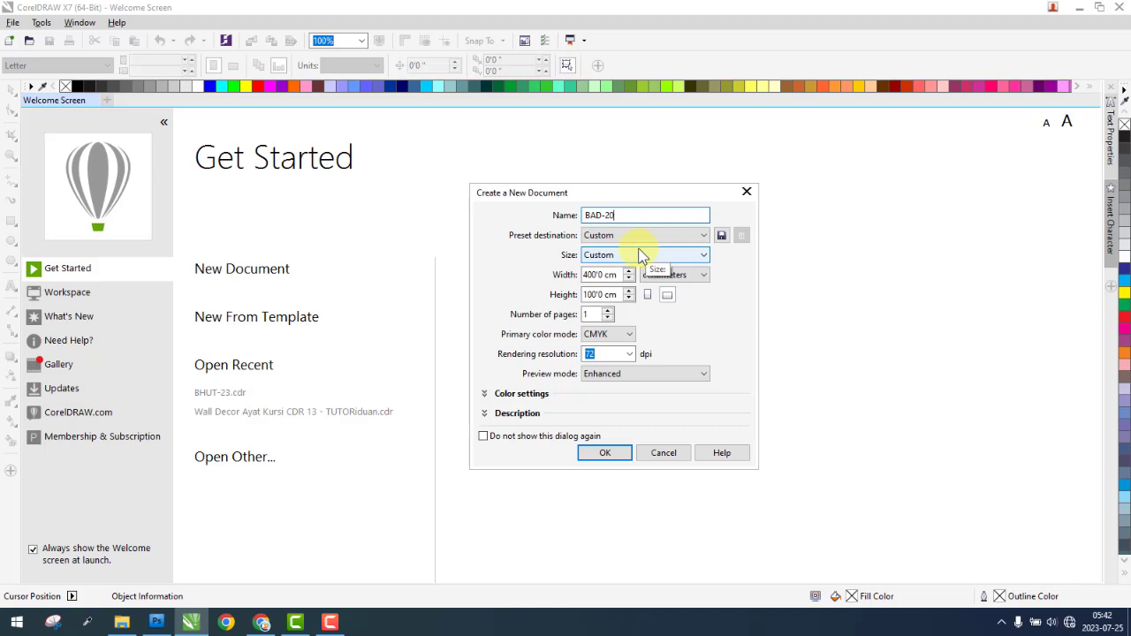
{"action": "double_click", "coordinate": [604, 275]}
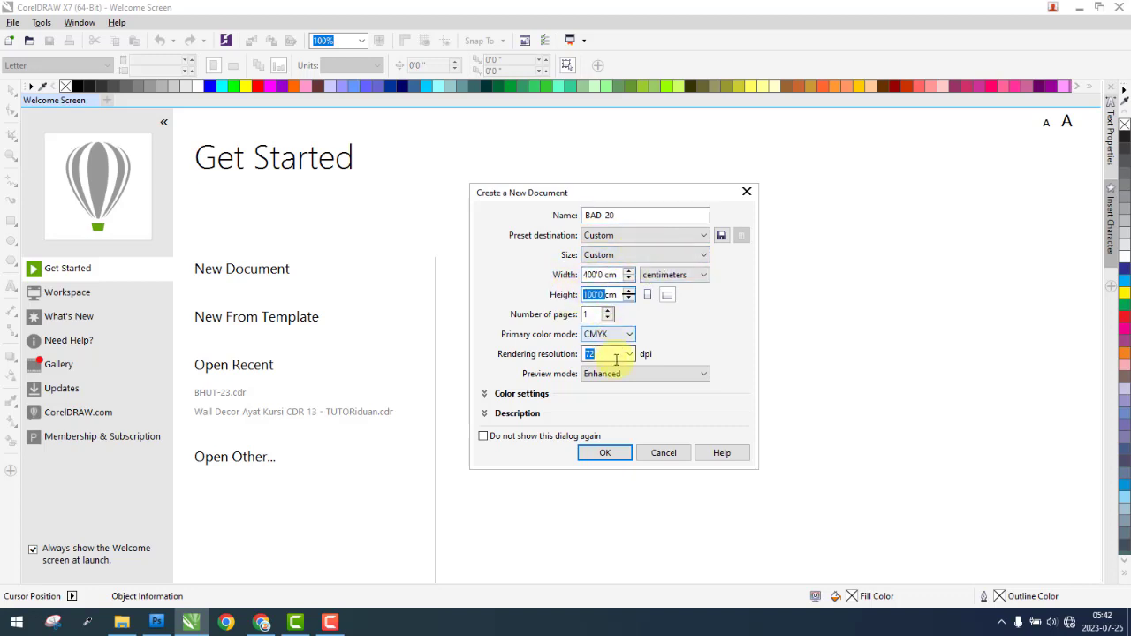
{"action": "left_click", "coordinate": [591, 455]}
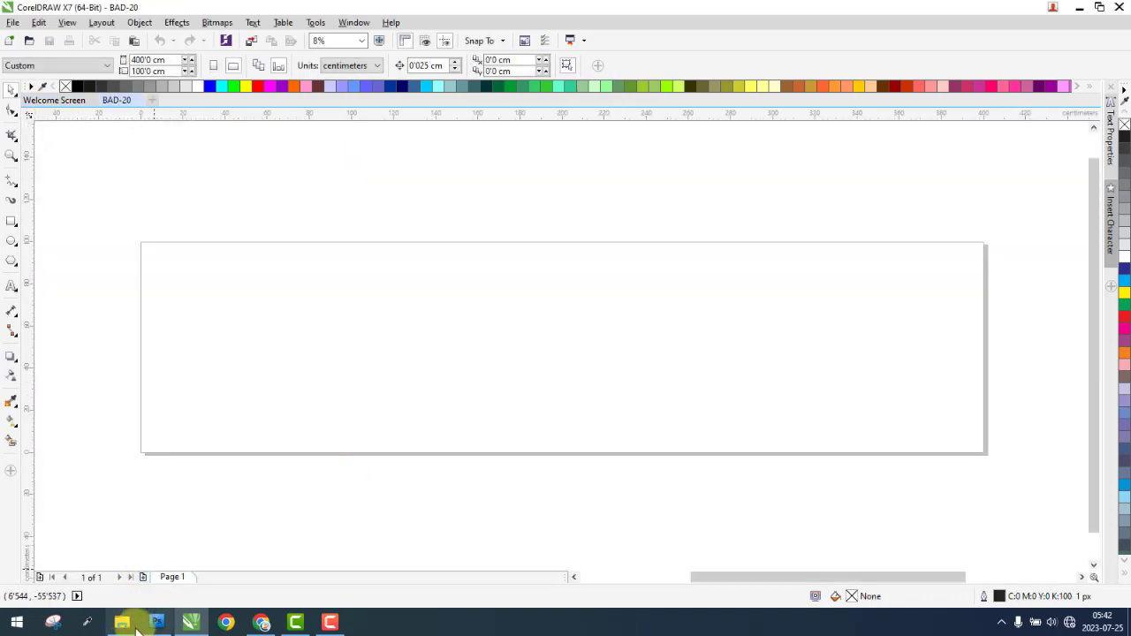
Bring the CETAK 400 X 100 CM image from the BAD-20C folder into the document, sized 400 x 100 cm and centered on the page.
{"action": "left_click", "coordinate": [132, 626]}
{"action": "double_click", "coordinate": [255, 132]}
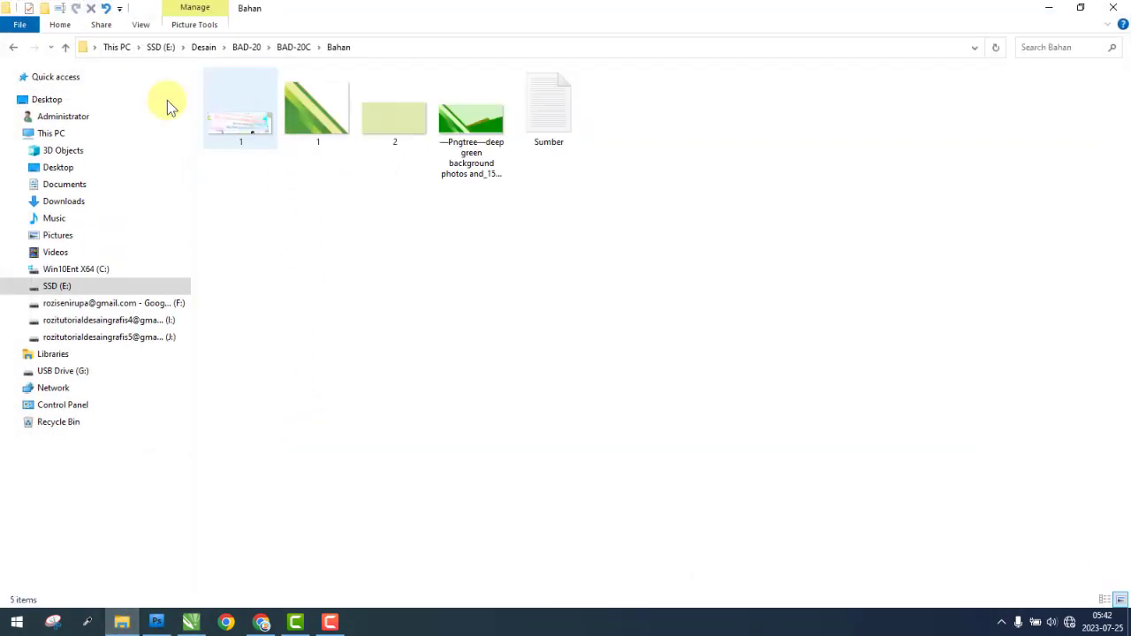
{"action": "left_click", "coordinate": [14, 47]}
{"action": "left_click_drag", "start_coordinate": [533, 149], "coordinate": [404, 342]}
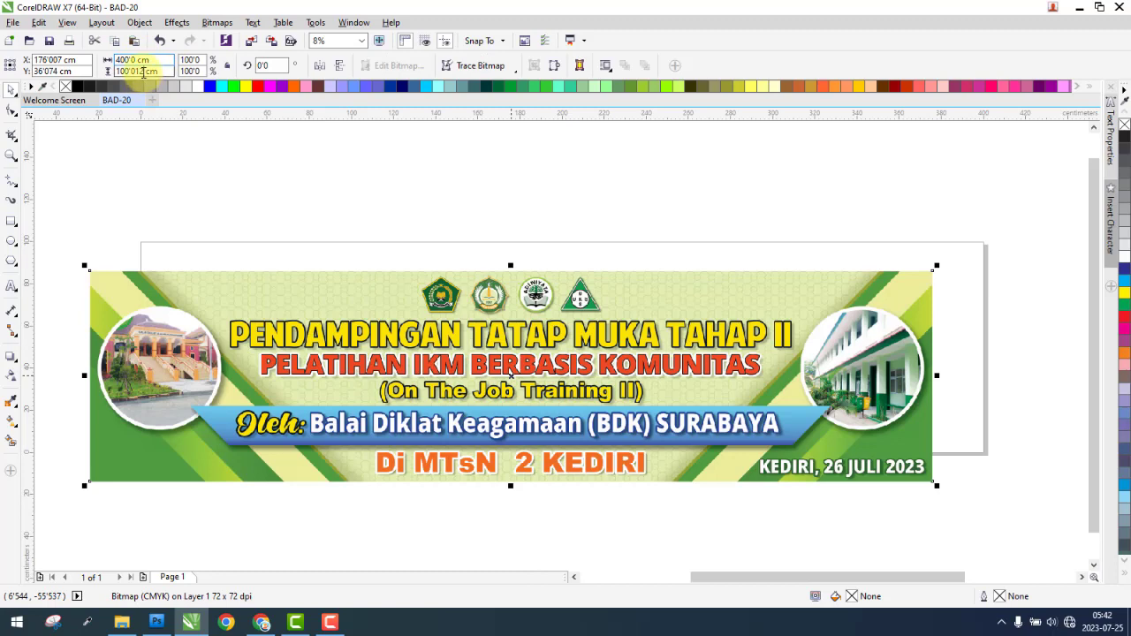
{"action": "key", "text": "p"}
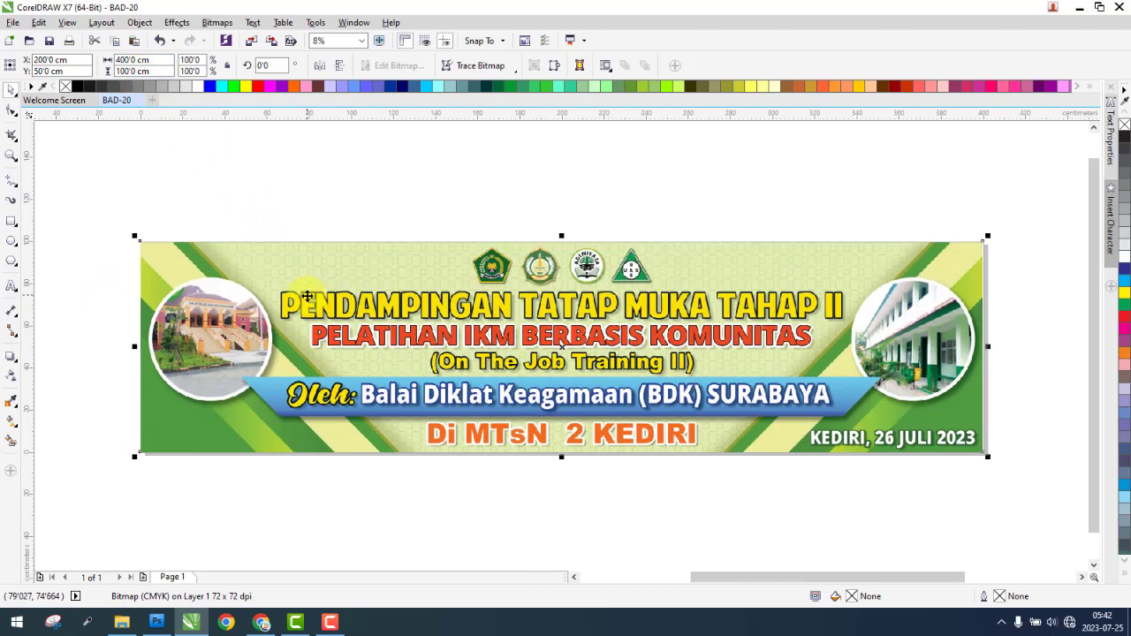
{"action": "left_click", "coordinate": [239, 521]}
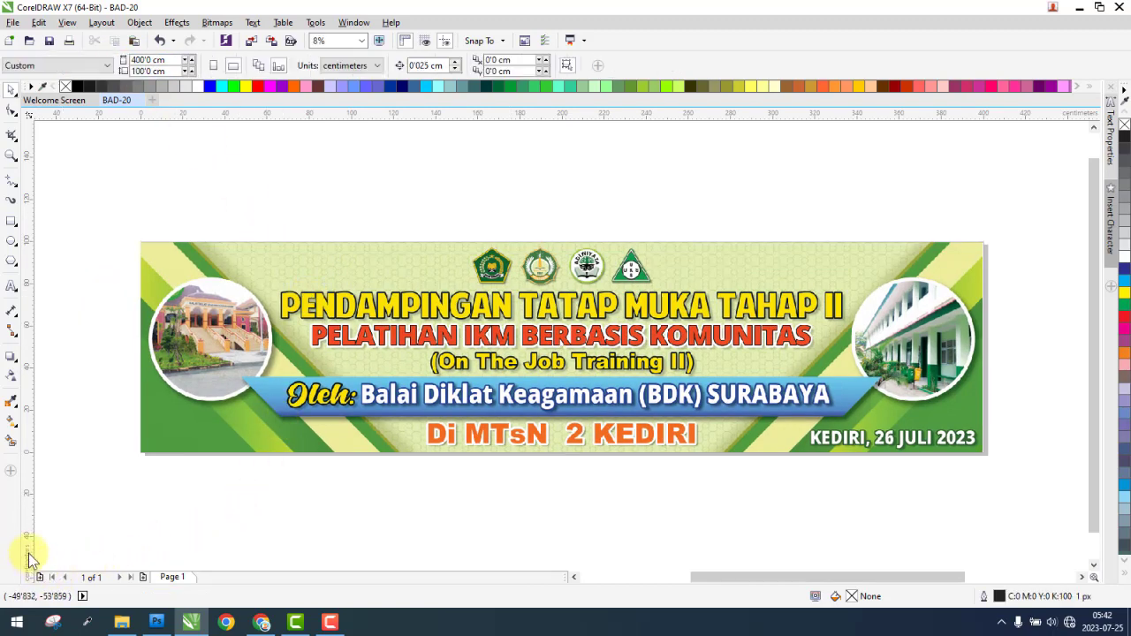
Insert a new page before the banner page and import the green corner image 1 and pattern image 2 from the Bahan folder.
{"action": "left_click", "coordinate": [40, 577]}
{"action": "left_click", "coordinate": [122, 622]}
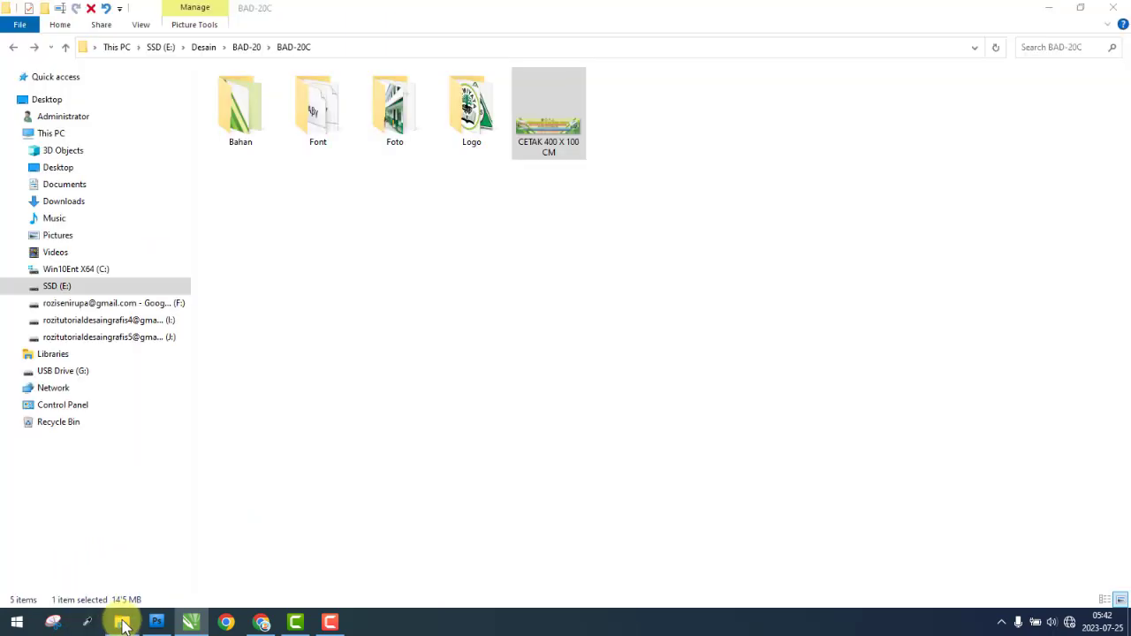
{"action": "left_click", "coordinate": [252, 101]}
{"action": "double_click", "coordinate": [252, 101]}
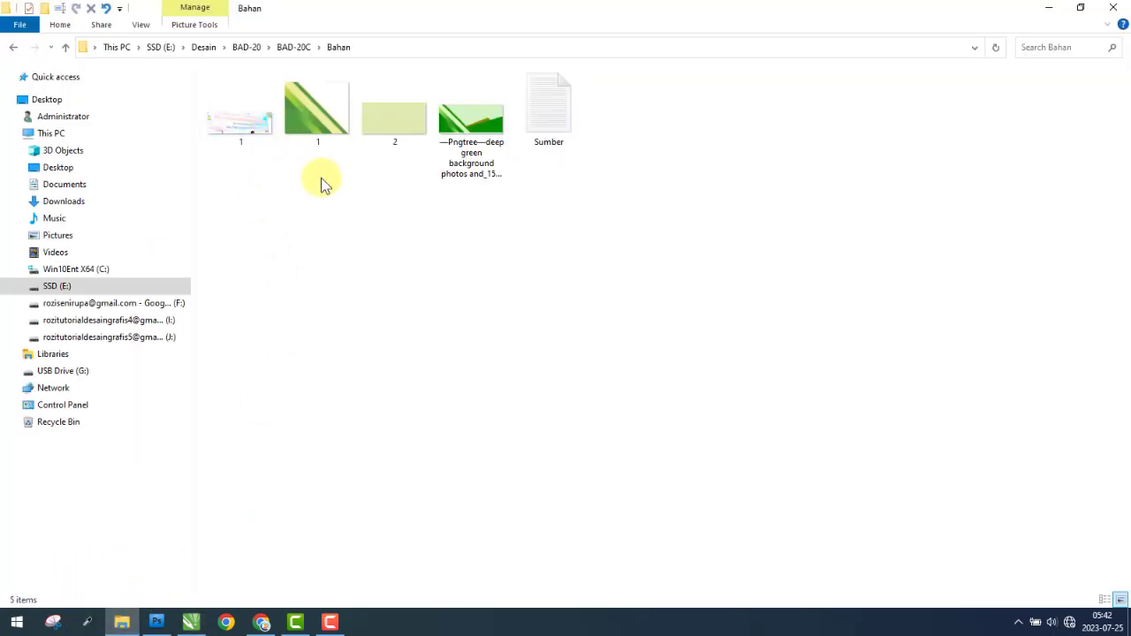
{"action": "left_click_drag", "start_coordinate": [324, 182], "coordinate": [414, 295]}
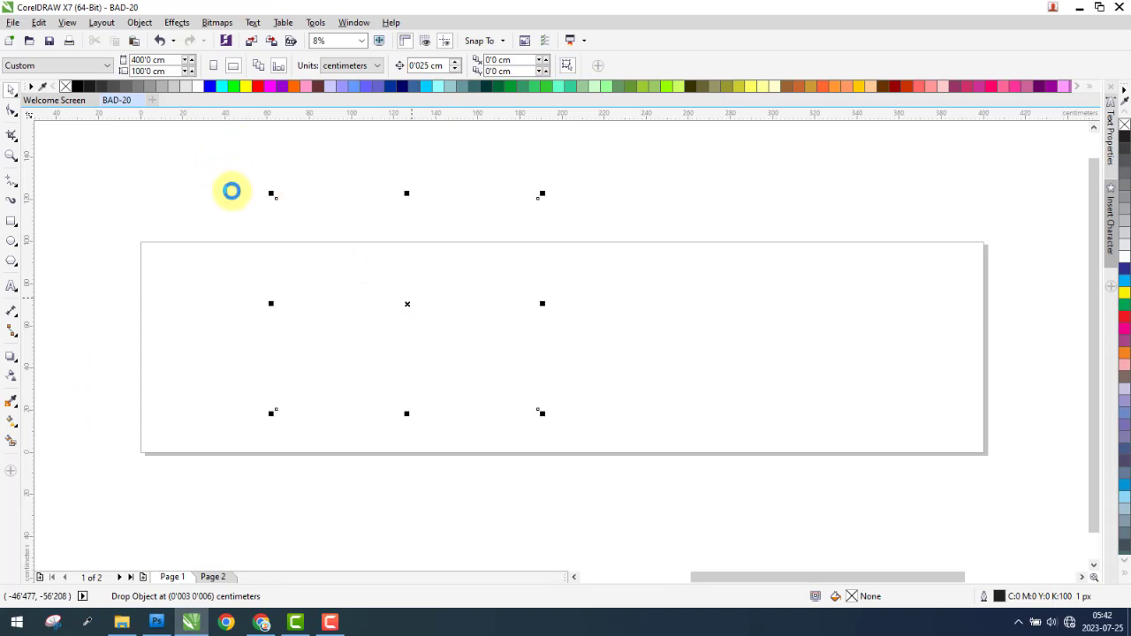
Set the height of the two imported images together to 100 cm and place them apart, clear of the page, below it.
{"action": "left_click_drag", "start_coordinate": [138, 164], "coordinate": [772, 468]}
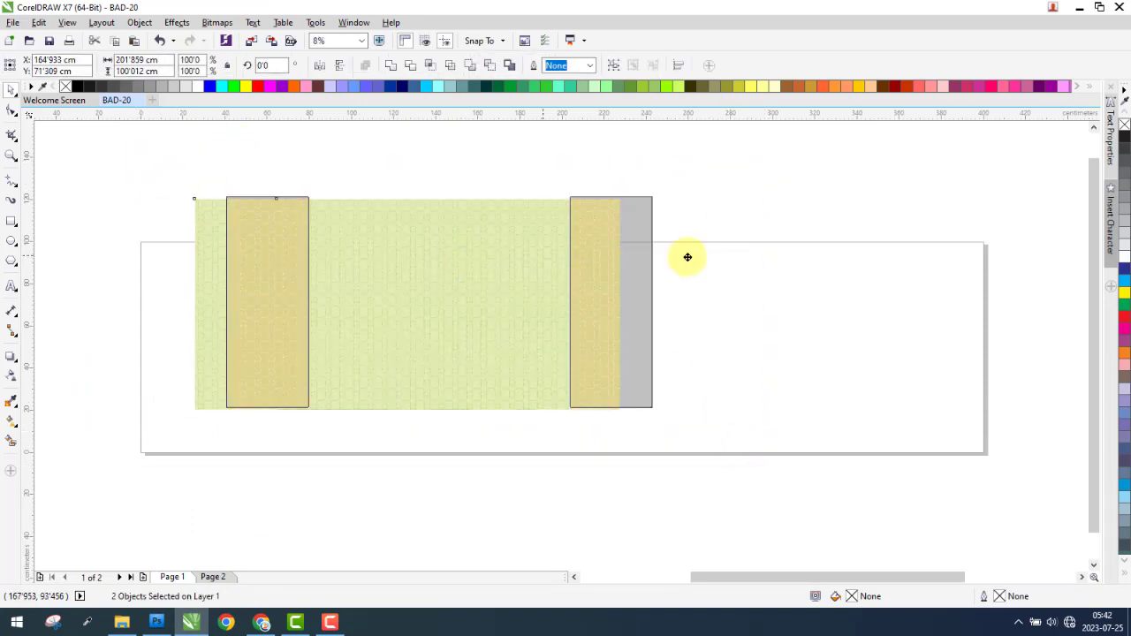
{"action": "left_click_drag", "start_coordinate": [354, 153], "coordinate": [1053, 454]}
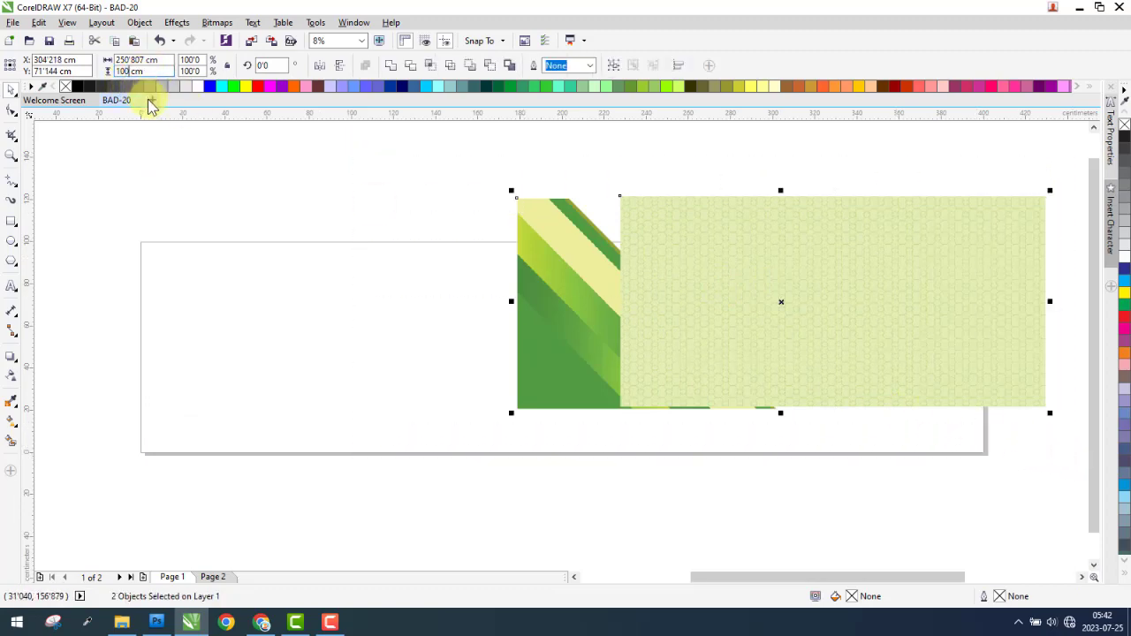
{"action": "left_click", "coordinate": [520, 308]}
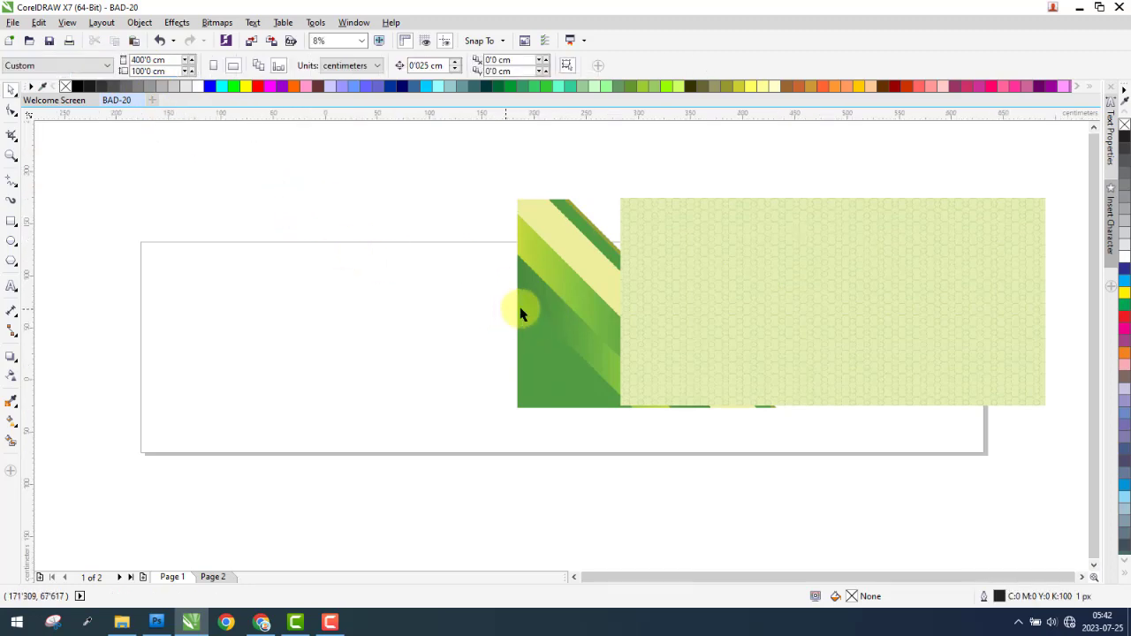
{"action": "scroll", "coordinate": [521, 309], "scroll_direction": "down", "scroll_amount": 2}
{"action": "left_click_drag", "start_coordinate": [541, 415], "coordinate": [532, 443]}
{"action": "left_click_drag", "start_coordinate": [652, 308], "coordinate": [820, 464]}
{"action": "left_click", "coordinate": [371, 481]}
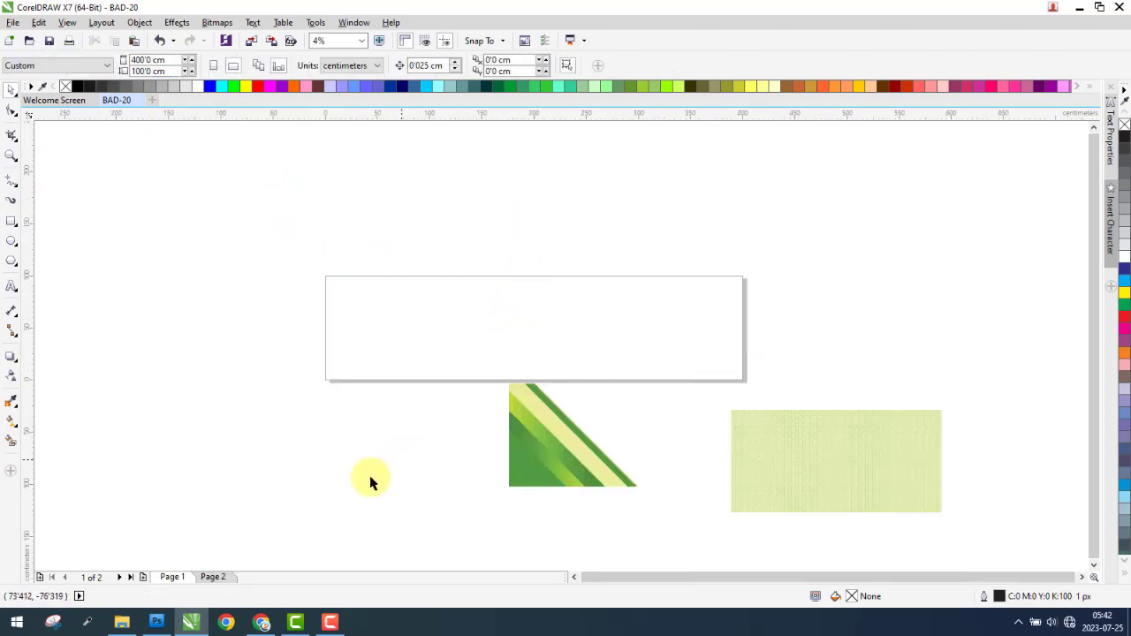
Align the green corner image with the left and top edges of the banner on Page 2.
{"action": "left_click", "coordinate": [217, 577]}
{"action": "left_click_drag", "start_coordinate": [537, 446], "coordinate": [366, 445]}
{"action": "scroll", "coordinate": [366, 391], "scroll_direction": "up", "scroll_amount": 2}
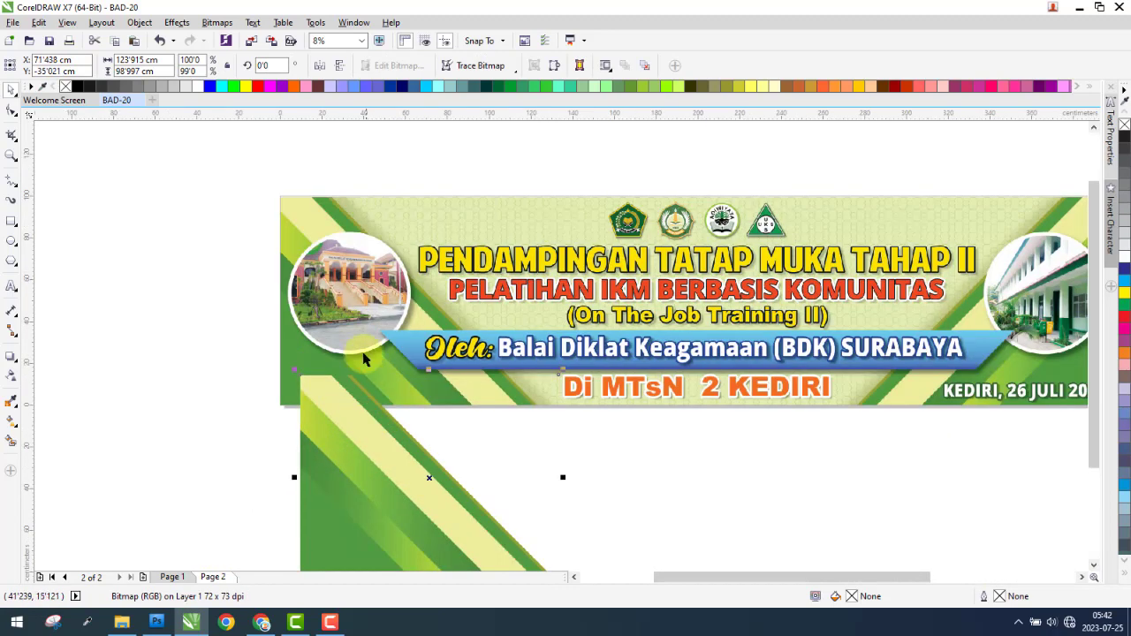
{"action": "left_click", "coordinate": [415, 217], "text": "shift"}
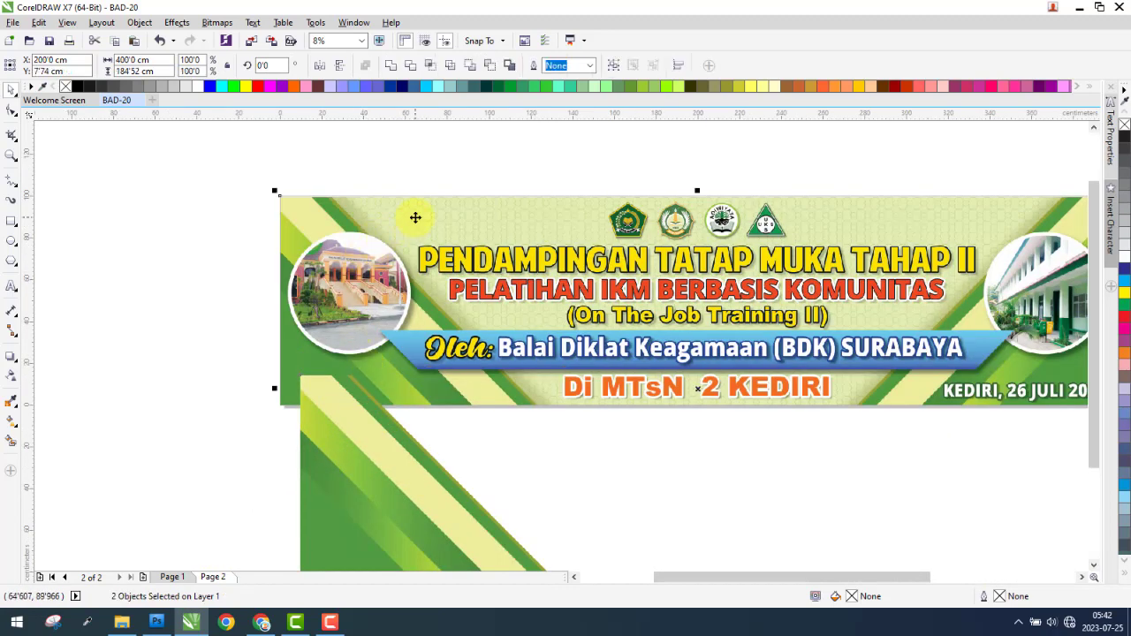
{"action": "key", "text": "l"}
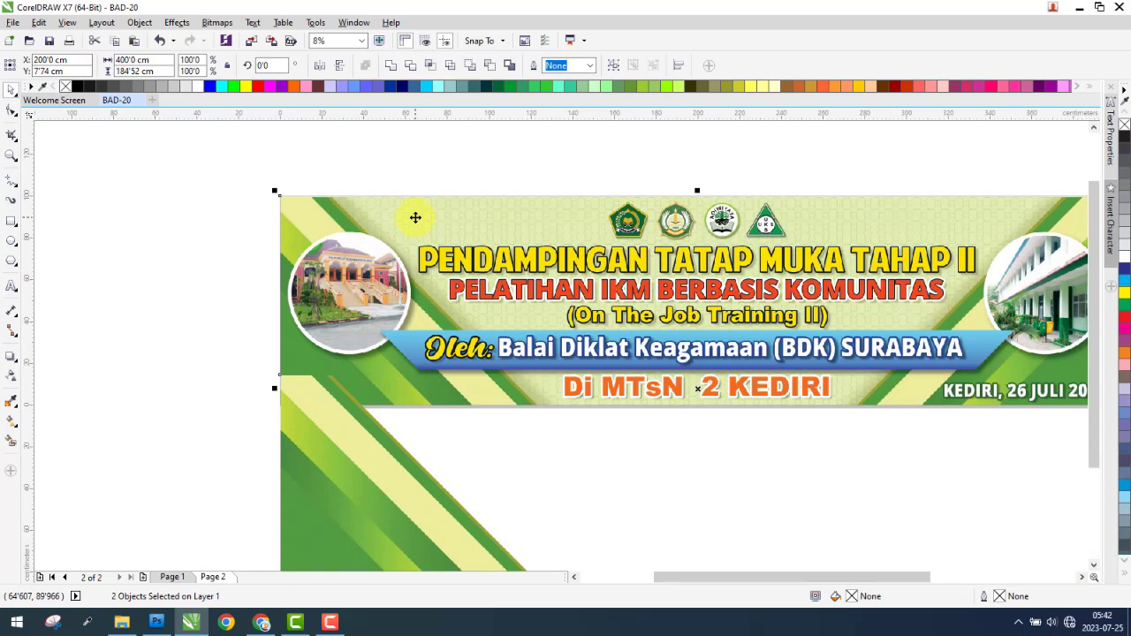
{"action": "key", "text": "t"}
{"action": "left_click", "coordinate": [353, 222]}
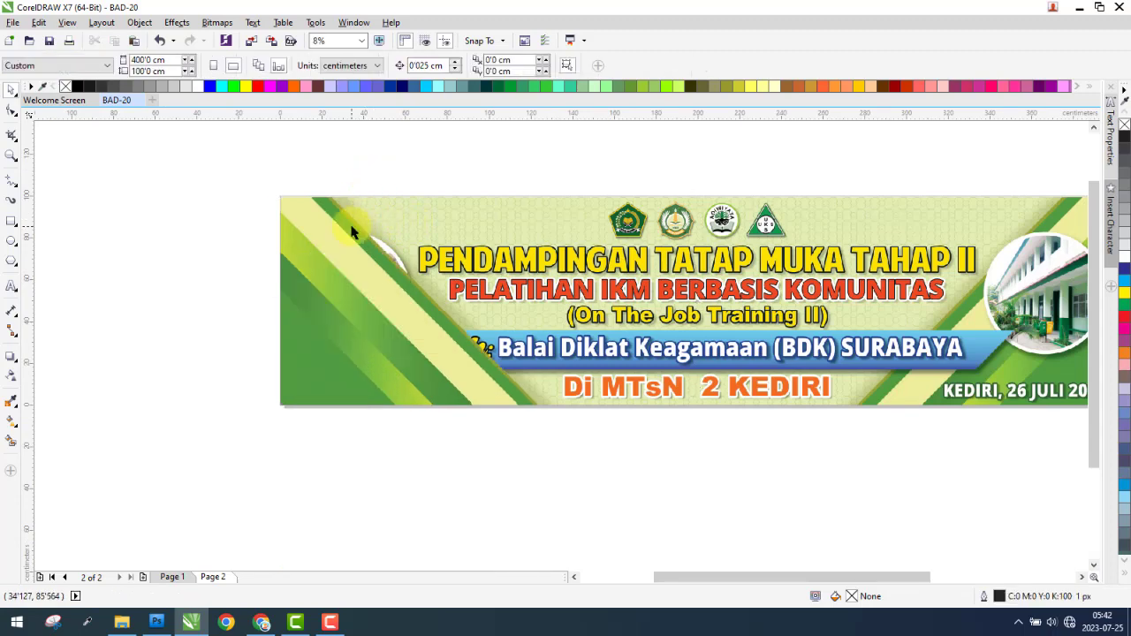
Move the pattern image under the banner and create a horizontally mirrored copy of it directly against its left edge.
{"action": "scroll", "coordinate": [249, 279], "scroll_direction": "down", "scroll_amount": 1}
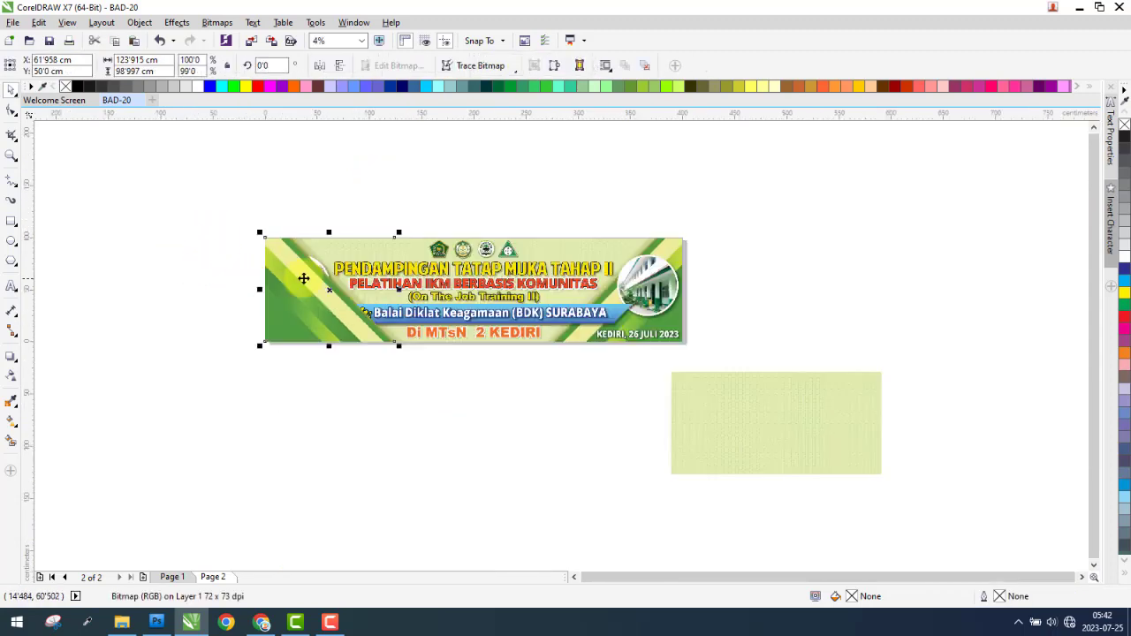
{"action": "left_click_drag", "start_coordinate": [720, 407], "coordinate": [170, 430]}
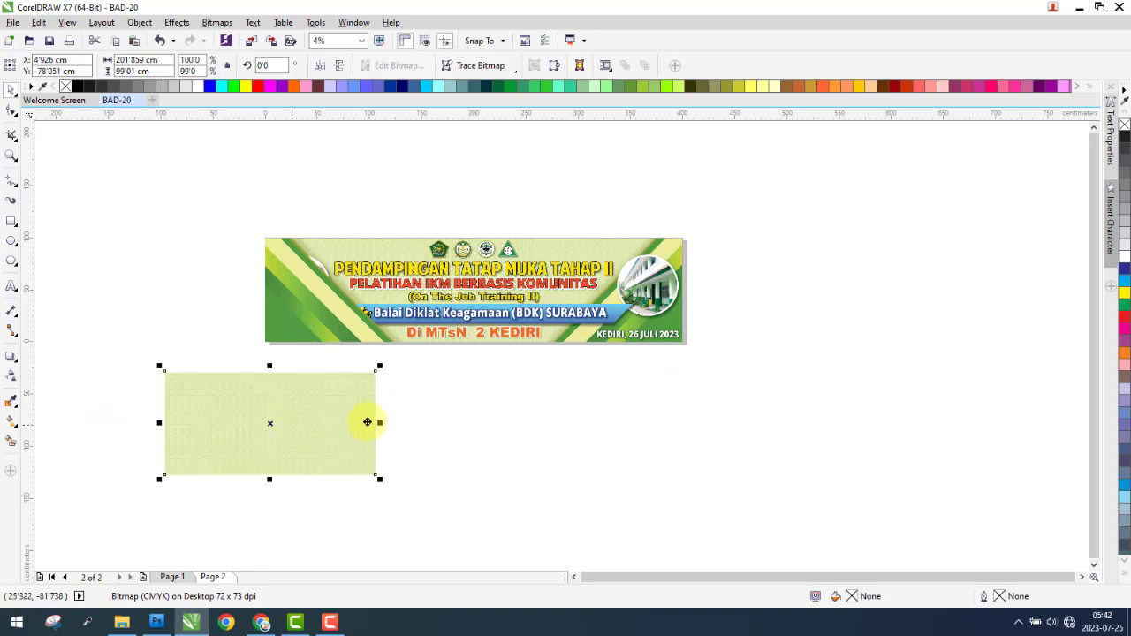
{"action": "left_click_drag", "start_coordinate": [367, 421], "coordinate": [543, 422]}
{"action": "scroll", "coordinate": [543, 421], "scroll_direction": "up", "scroll_amount": 1}
{"action": "left_click_drag", "start_coordinate": [739, 433], "coordinate": [149, 439]}
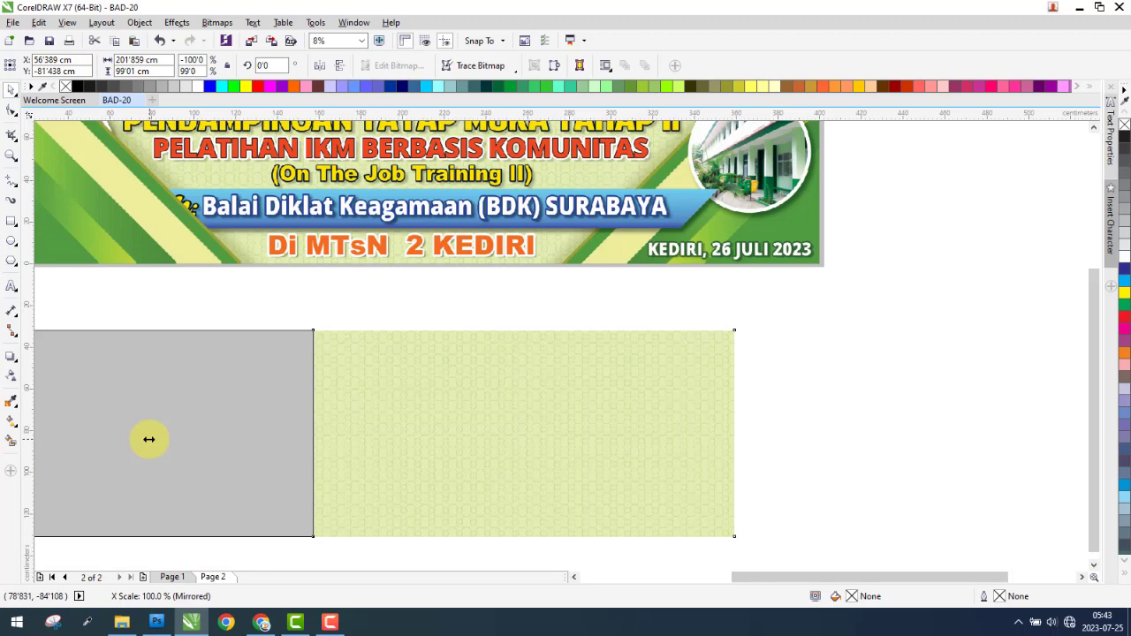
{"action": "left_click_drag", "start_coordinate": [150, 439], "coordinate": [151, 439]}
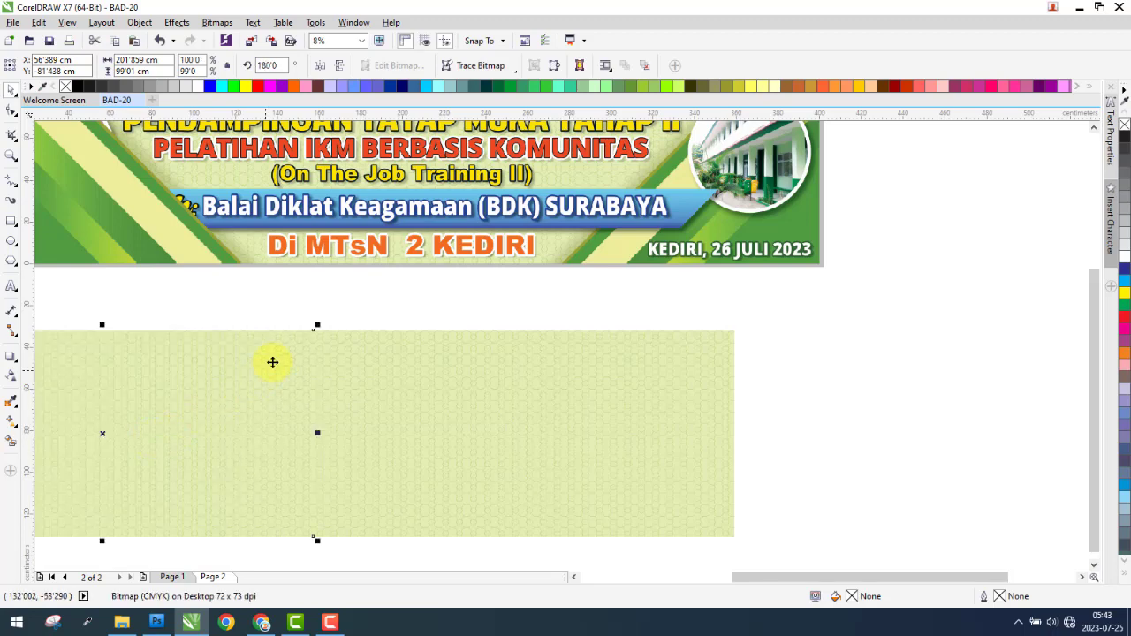
Nudge the mirrored pattern copy slightly toward the original to close the seam between the two halves.
{"action": "scroll", "coordinate": [307, 326], "scroll_direction": "up", "scroll_amount": 6}
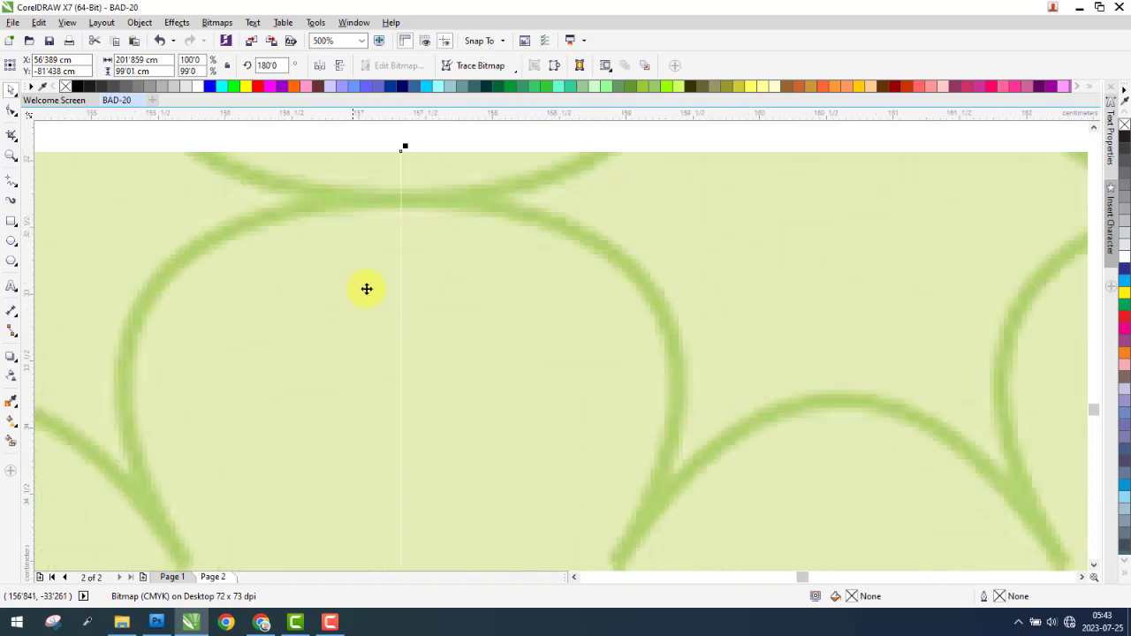
{"action": "scroll", "coordinate": [387, 230], "scroll_direction": "up", "scroll_amount": 1}
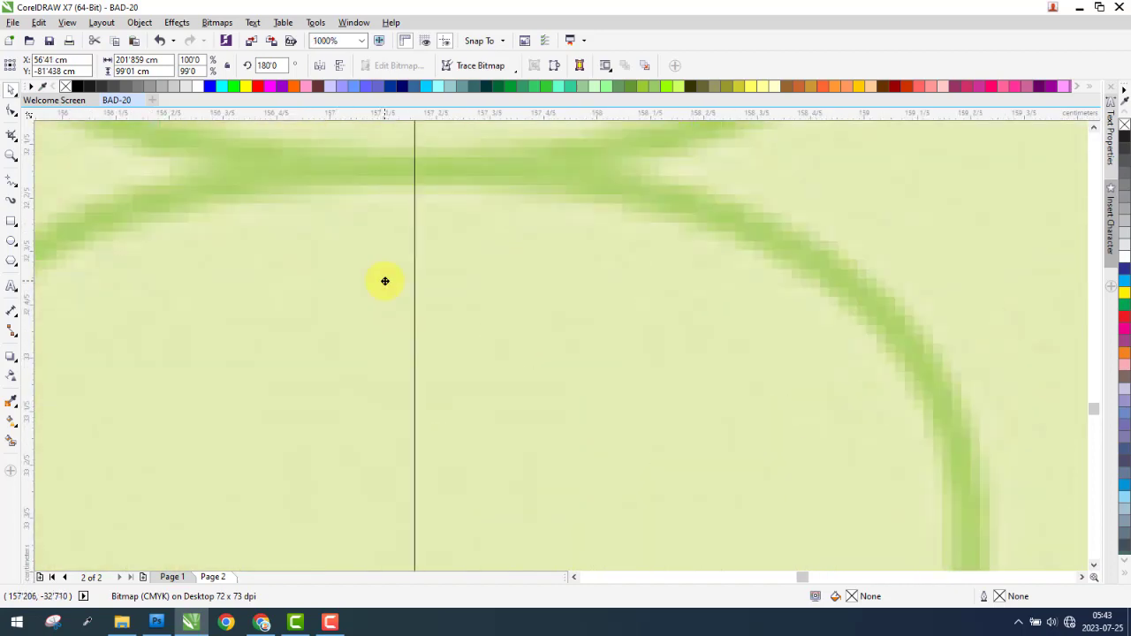
{"action": "scroll", "coordinate": [389, 283], "scroll_direction": "down", "scroll_amount": 6}
{"action": "scroll", "coordinate": [430, 259], "scroll_direction": "down", "scroll_amount": 2}
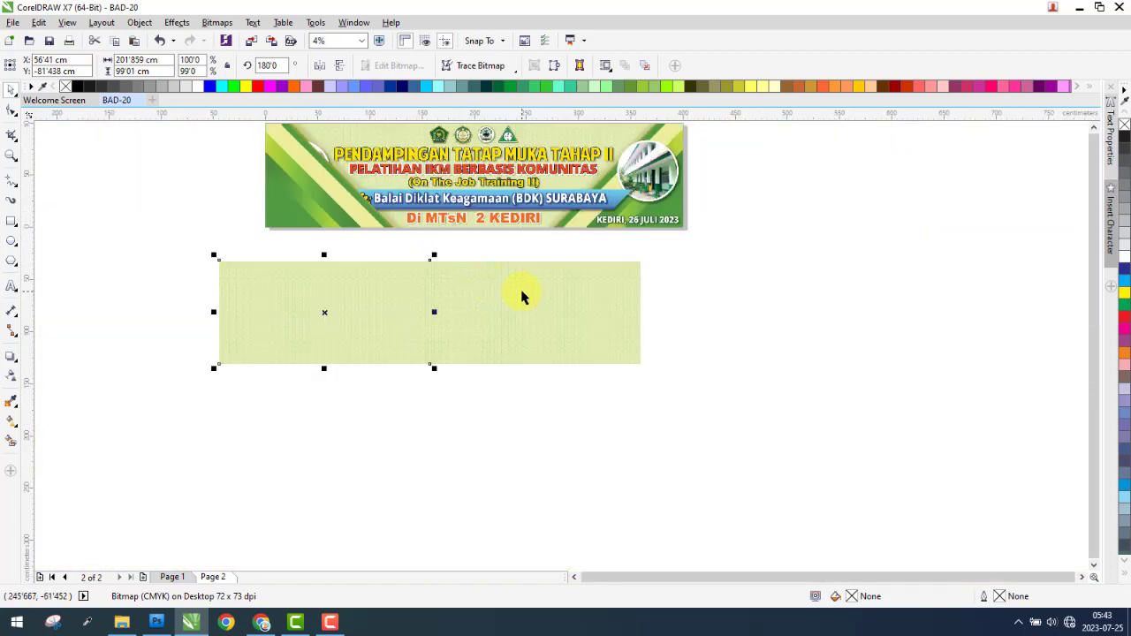
Group the two pattern halves and center the group on the page.
{"action": "left_click_drag", "start_coordinate": [144, 449], "coordinate": [141, 449]}
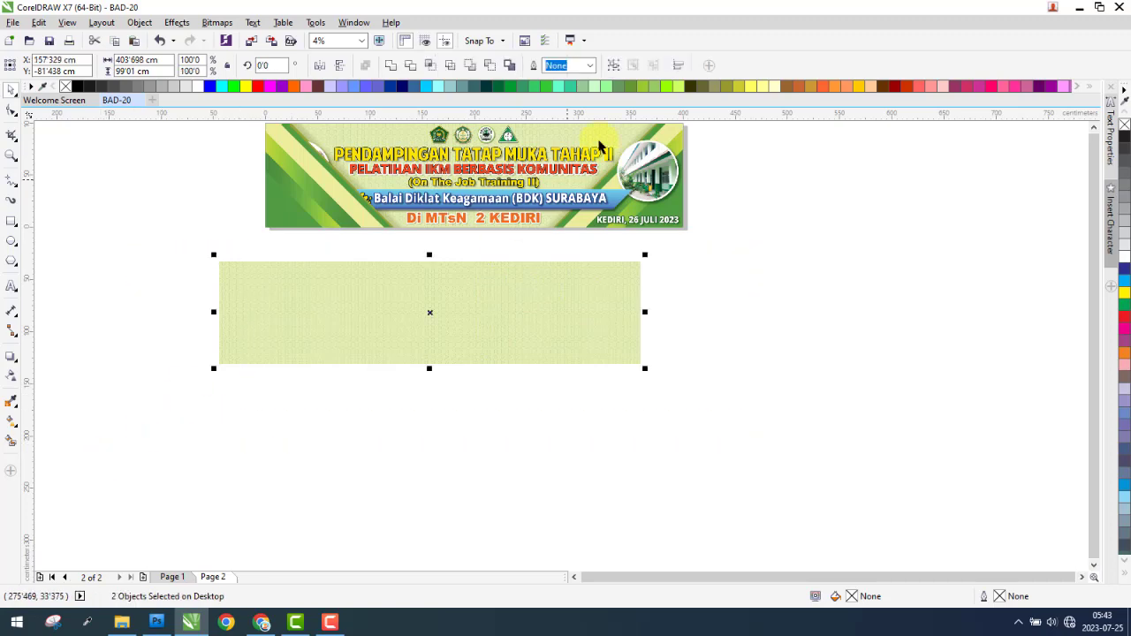
{"action": "left_click", "coordinate": [612, 66]}
{"action": "key", "text": "p"}
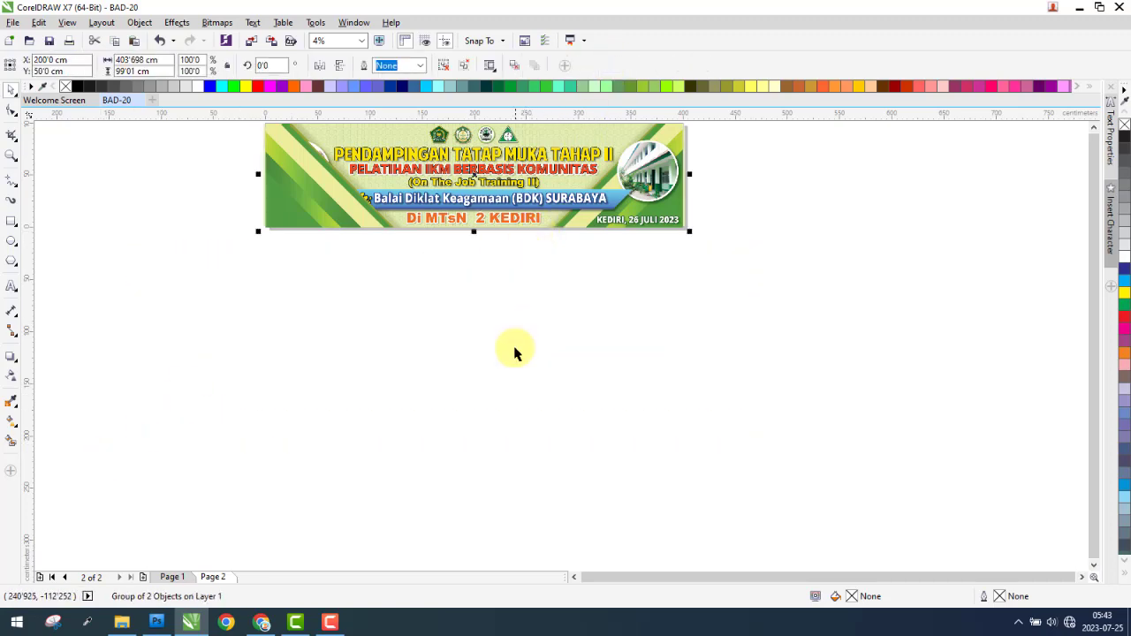
{"action": "scroll", "coordinate": [515, 246], "scroll_direction": "down", "scroll_amount": 1}
{"action": "scroll", "coordinate": [498, 241], "scroll_direction": "up", "scroll_amount": 2}
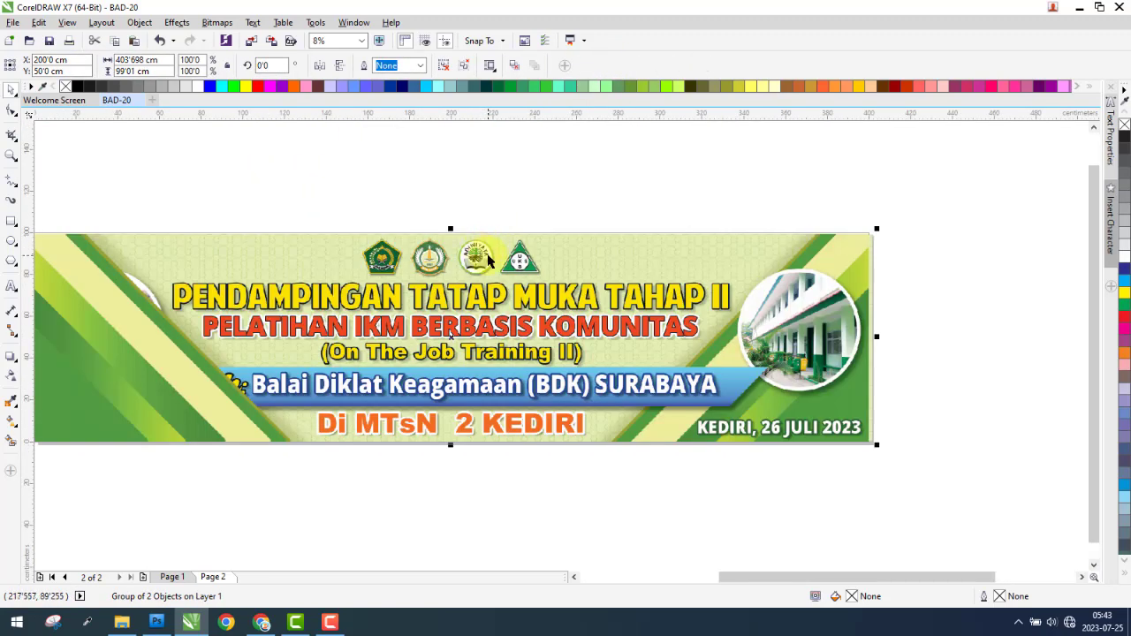
{"action": "scroll", "coordinate": [491, 276], "scroll_direction": "down", "scroll_amount": 1}
{"action": "left_click", "coordinate": [273, 305]}
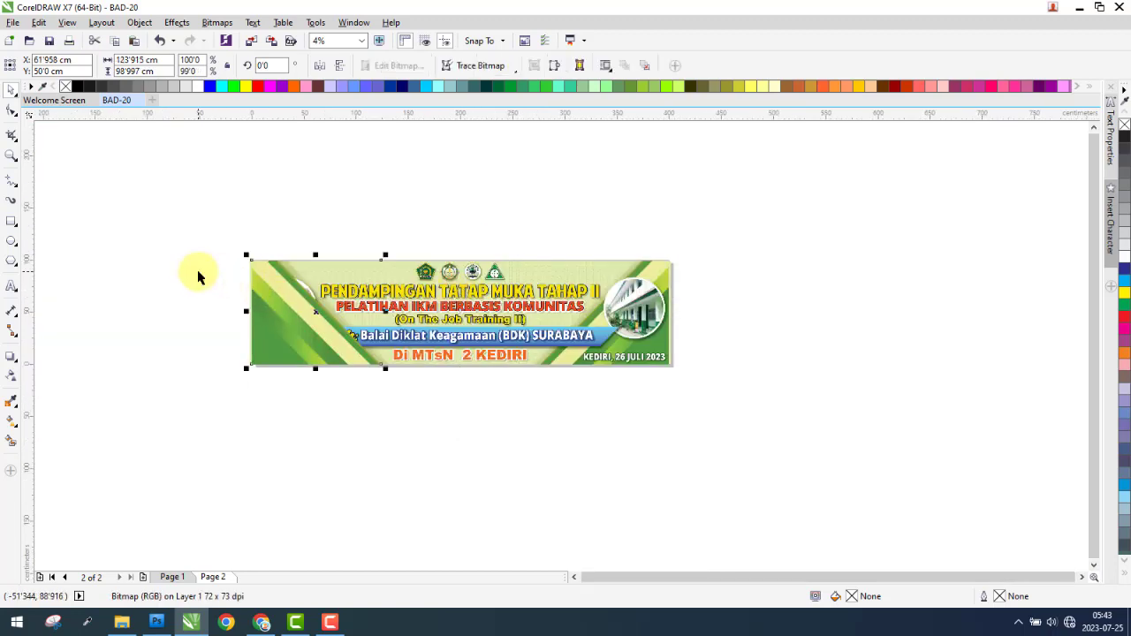
{"action": "left_click", "coordinate": [197, 275]}
{"action": "left_click_drag", "start_coordinate": [294, 302], "coordinate": [234, 302]}
{"action": "key", "text": "ctrl+z"}
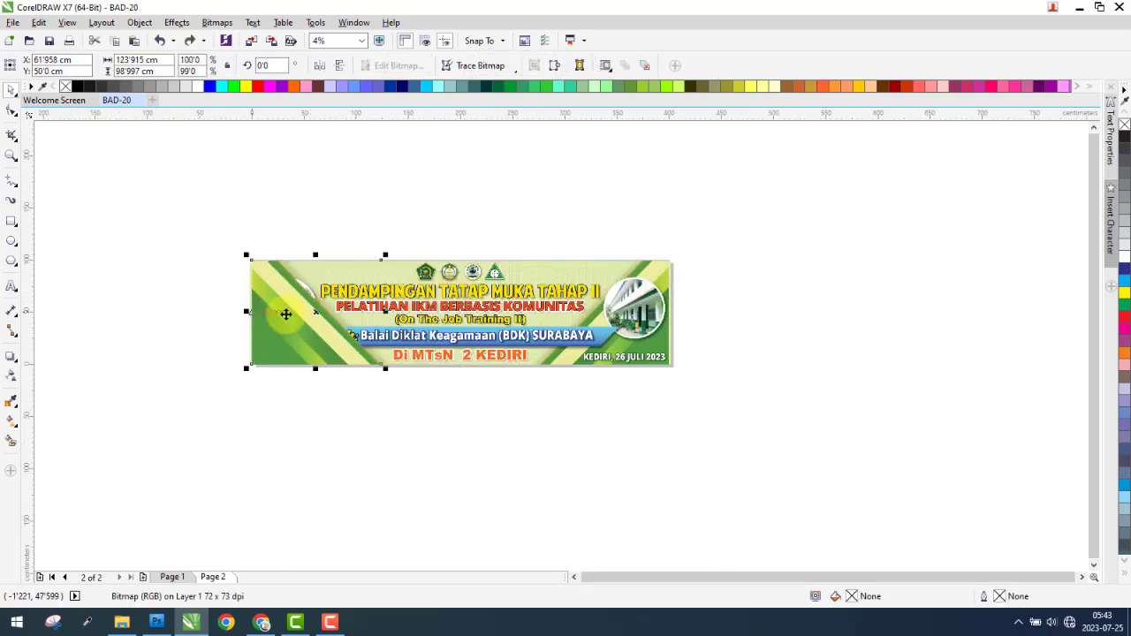
Clear the page by moving the banner below it, the patterned background above it and the green corner image to its left.
{"action": "left_click", "coordinate": [571, 273], "text": "shift"}
{"action": "left_click_drag", "start_coordinate": [574, 273], "coordinate": [550, 423]}
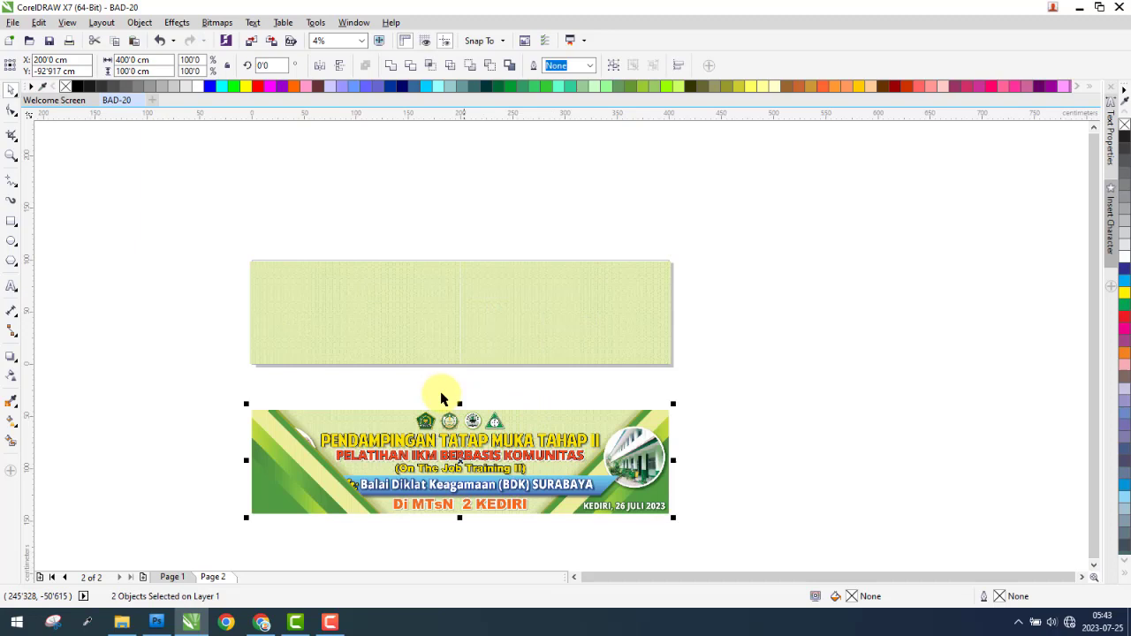
{"action": "left_click", "coordinate": [457, 338]}
{"action": "left_click_drag", "start_coordinate": [443, 281], "coordinate": [453, 172]}
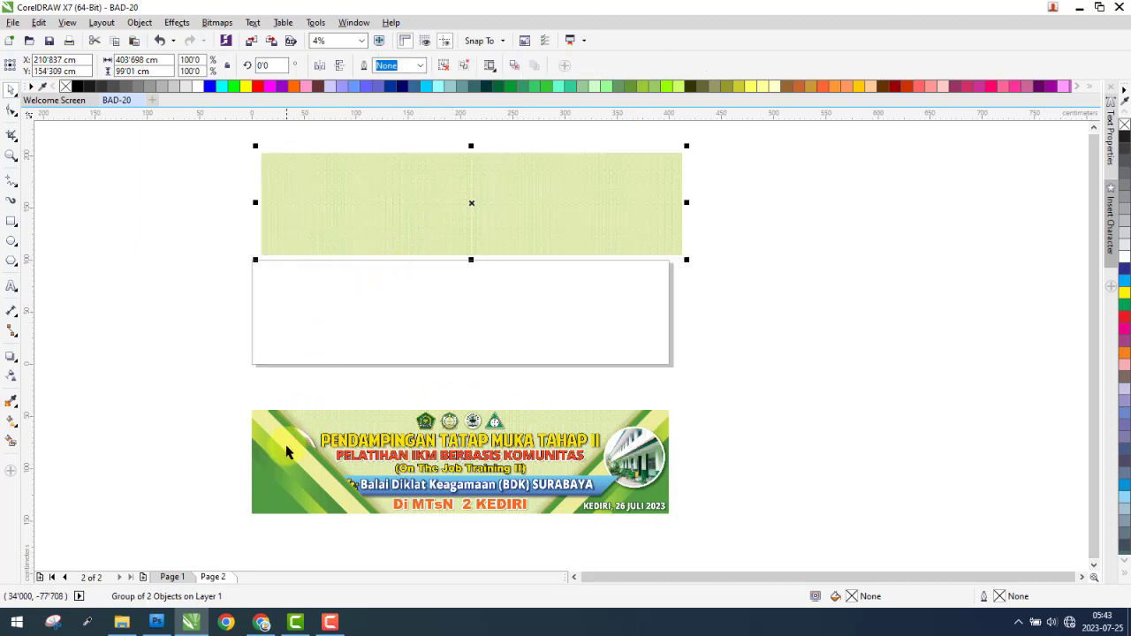
{"action": "left_click_drag", "start_coordinate": [285, 451], "coordinate": [291, 311]}
{"action": "left_click", "coordinate": [353, 265]}
{"action": "left_click_drag", "start_coordinate": [354, 265], "coordinate": [542, 239]}
{"action": "left_click_drag", "start_coordinate": [309, 353], "coordinate": [122, 338]}
Switch to Page 1 and center the grouped patterned background on it.
{"action": "left_click", "coordinate": [121, 485]}
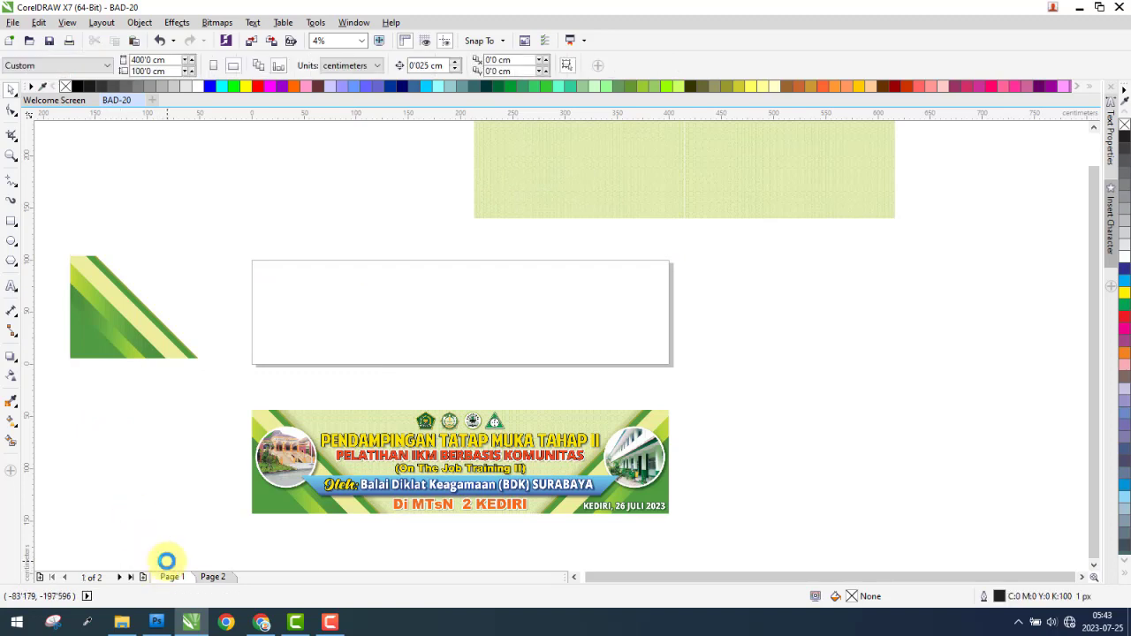
{"action": "left_click", "coordinate": [595, 168]}
{"action": "key", "text": "p"}
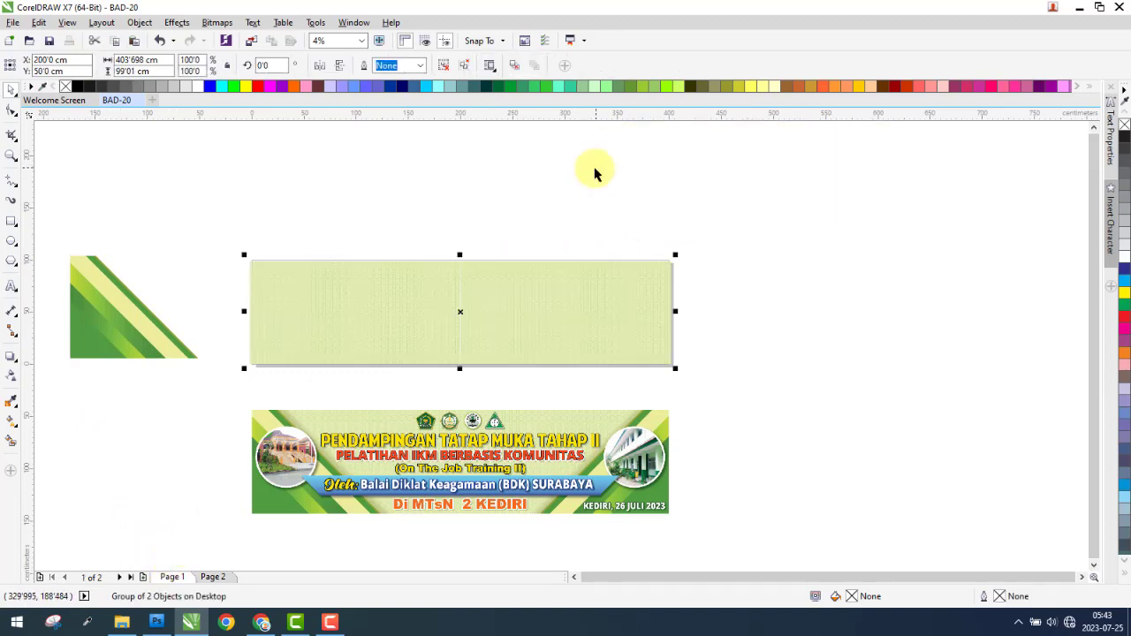
Align the green corner image with the left and bottom edges of the patterned background.
{"action": "left_click", "coordinate": [121, 296]}
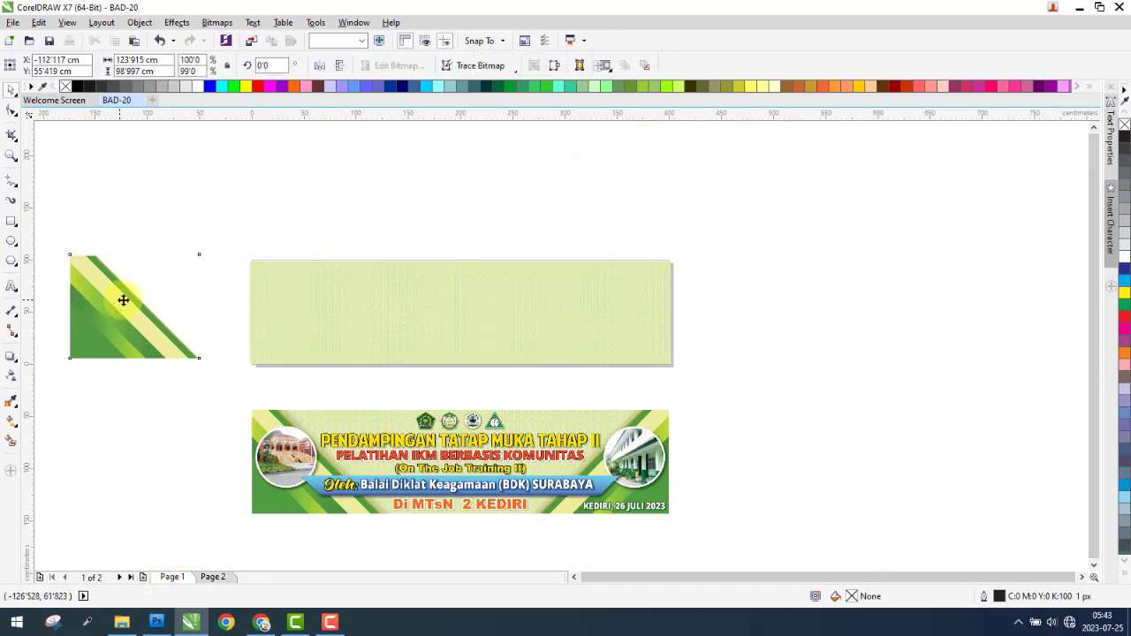
{"action": "left_click", "coordinate": [400, 313]}
{"action": "key", "text": "l"}
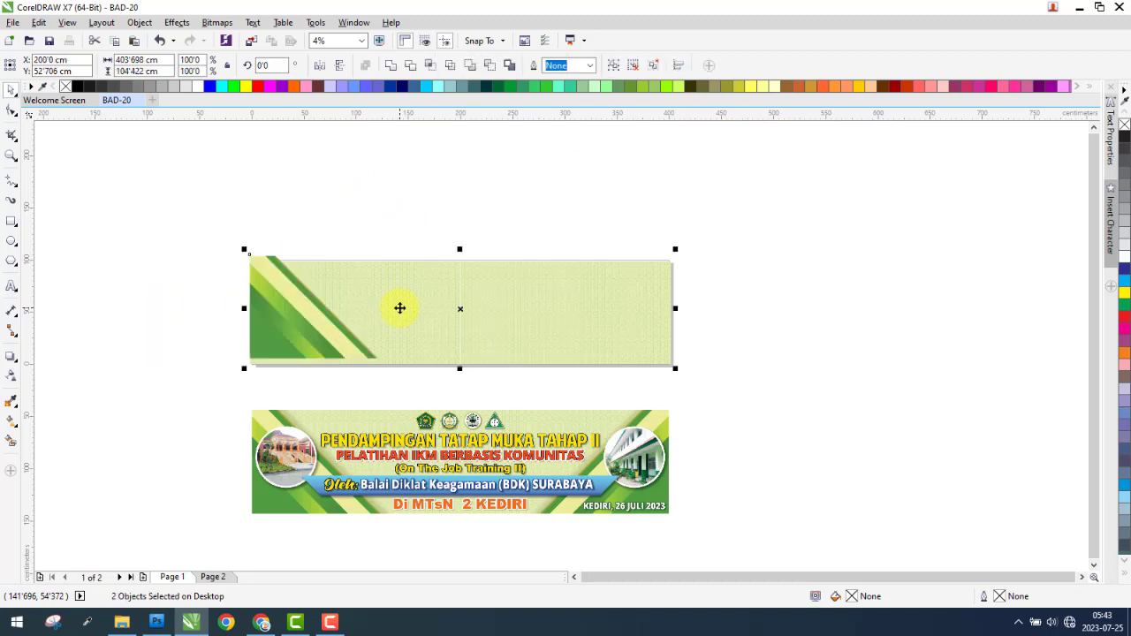
{"action": "key", "text": "b"}
{"action": "left_click", "coordinate": [388, 218]}
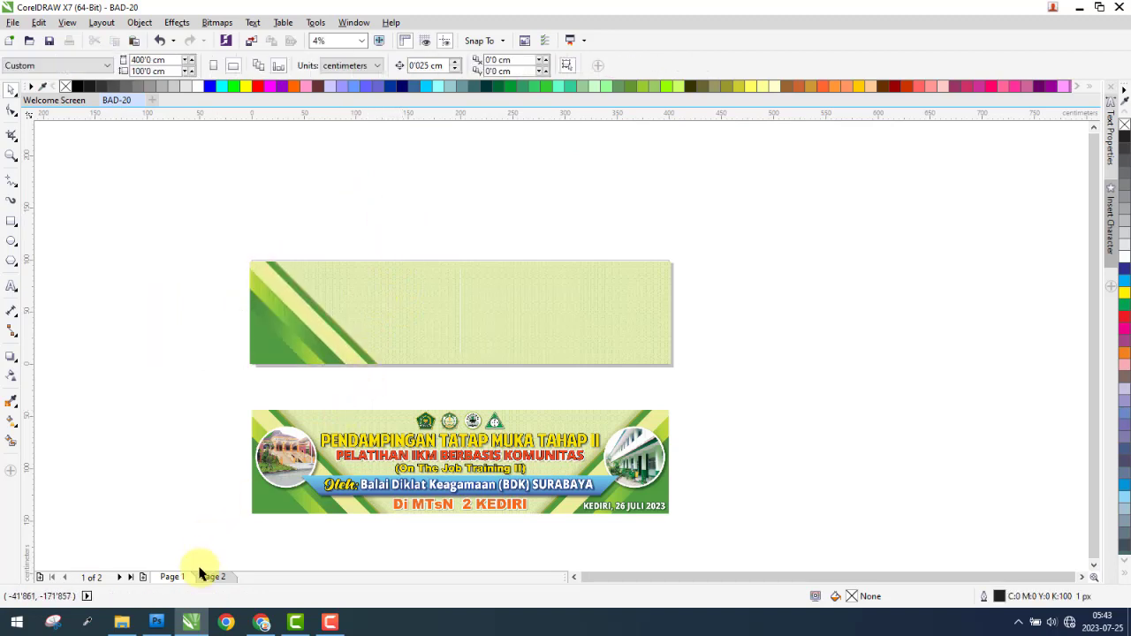
Copy the green corner image to the right end of the background and mirror the copy horizontally.
{"action": "left_click", "coordinate": [272, 330]}
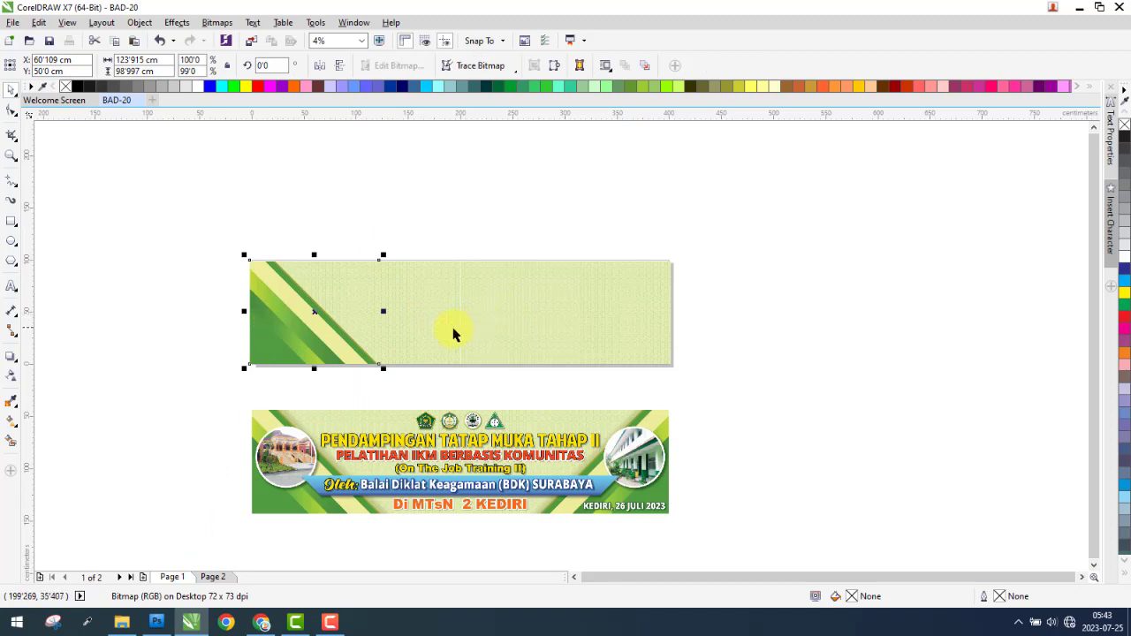
{"action": "left_click_drag", "start_coordinate": [283, 324], "coordinate": [698, 311]}
{"action": "left_click", "coordinate": [320, 68]}
Send the patterned background behind the mirrored green corner image.
{"action": "right_click", "coordinate": [731, 303]}
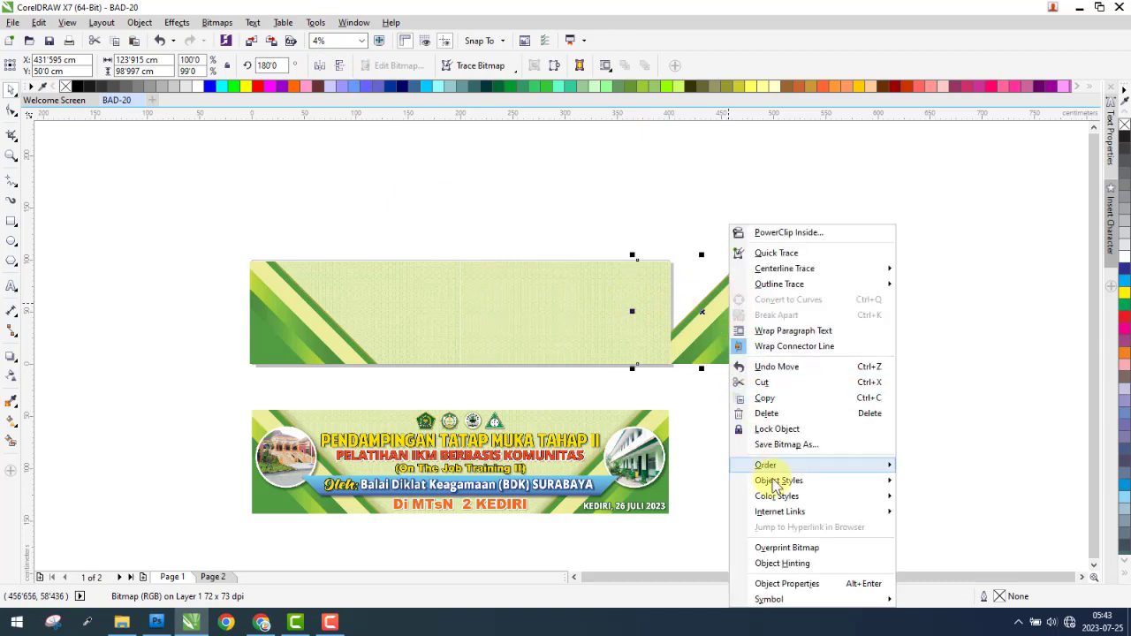
{"action": "mouse_move", "coordinate": [751, 463]}
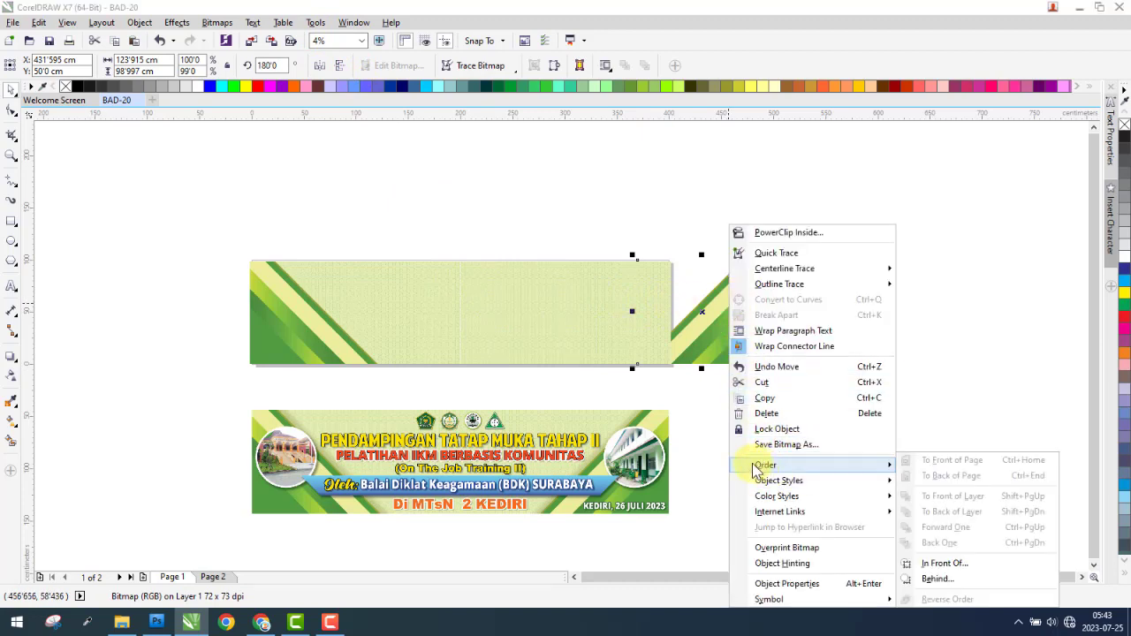
{"action": "left_click", "coordinate": [975, 565]}
{"action": "left_click", "coordinate": [581, 287]}
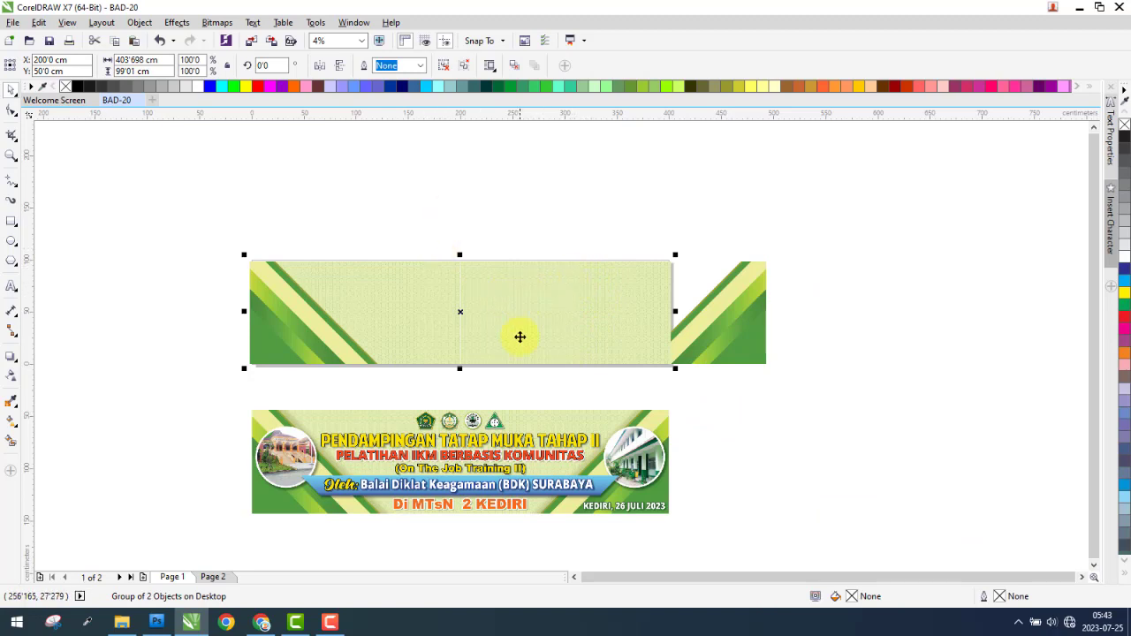
{"action": "right_click", "coordinate": [568, 308]}
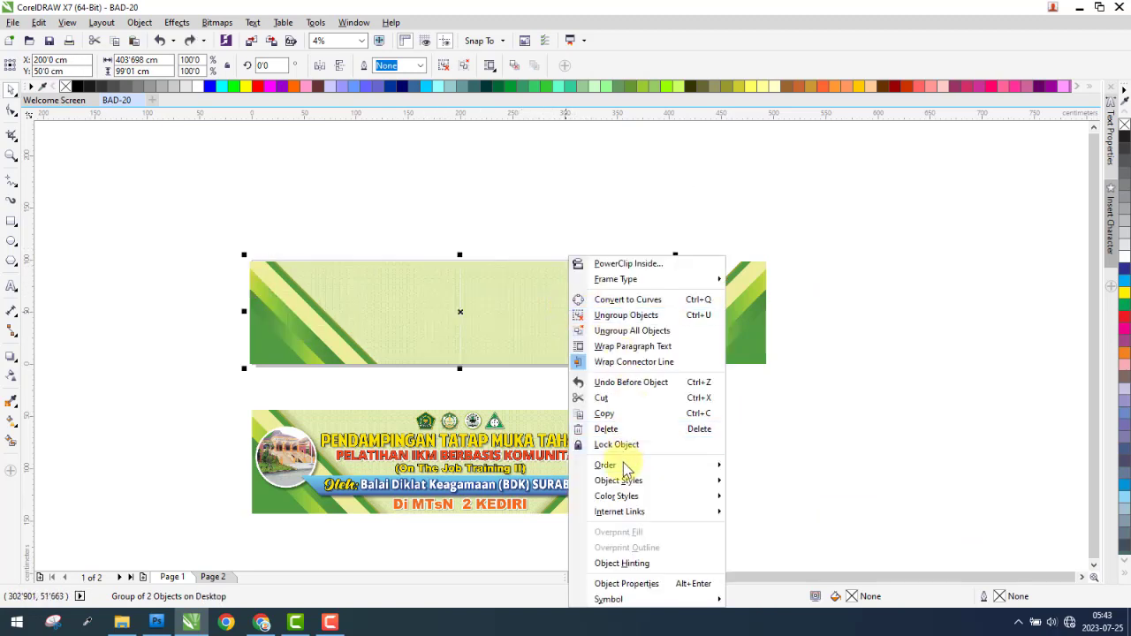
{"action": "mouse_move", "coordinate": [723, 465]}
{"action": "left_click", "coordinate": [768, 563]}
{"action": "left_click", "coordinate": [716, 337]}
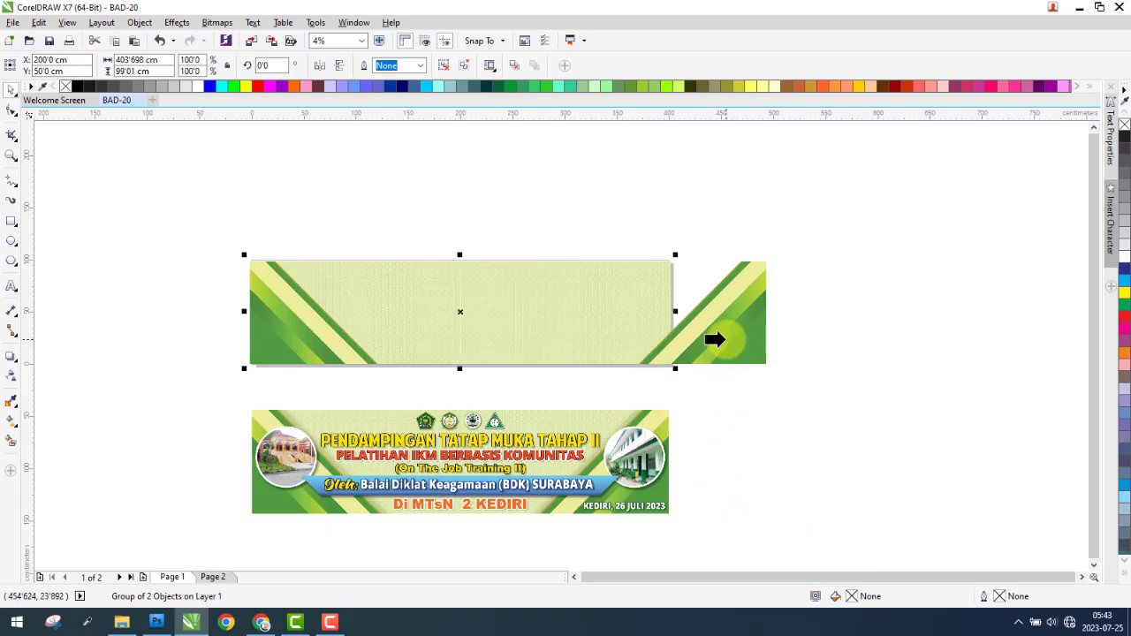
Align the mirrored green corner image with the right edge of the patterned background.
{"action": "left_click", "coordinate": [508, 308], "text": "shift"}
{"action": "key", "text": "r"}
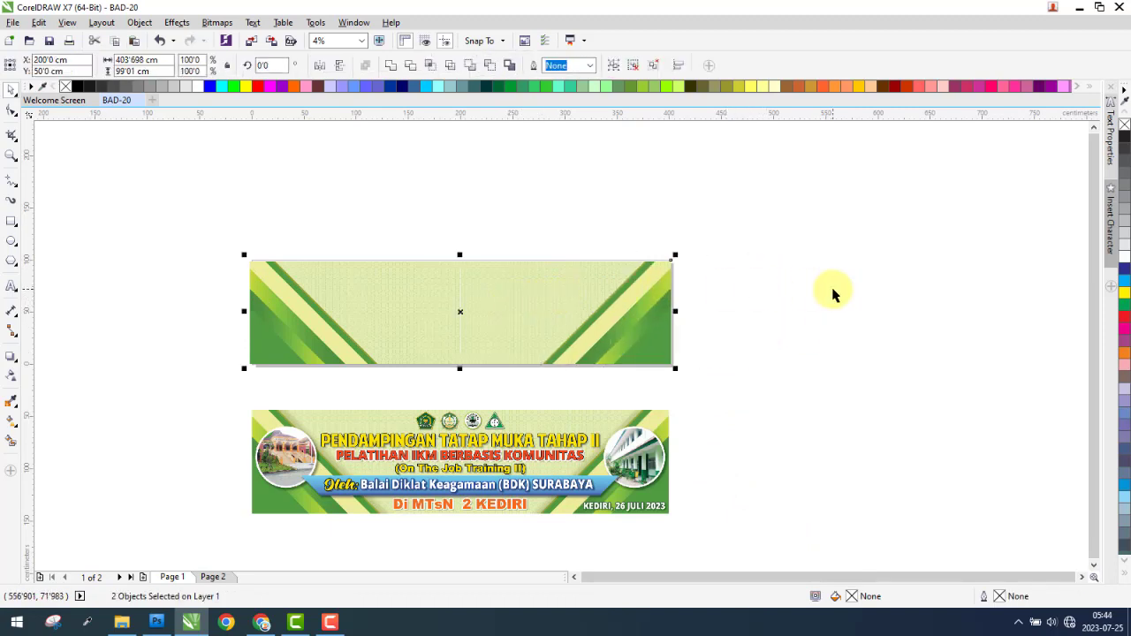
{"action": "left_click", "coordinate": [760, 300]}
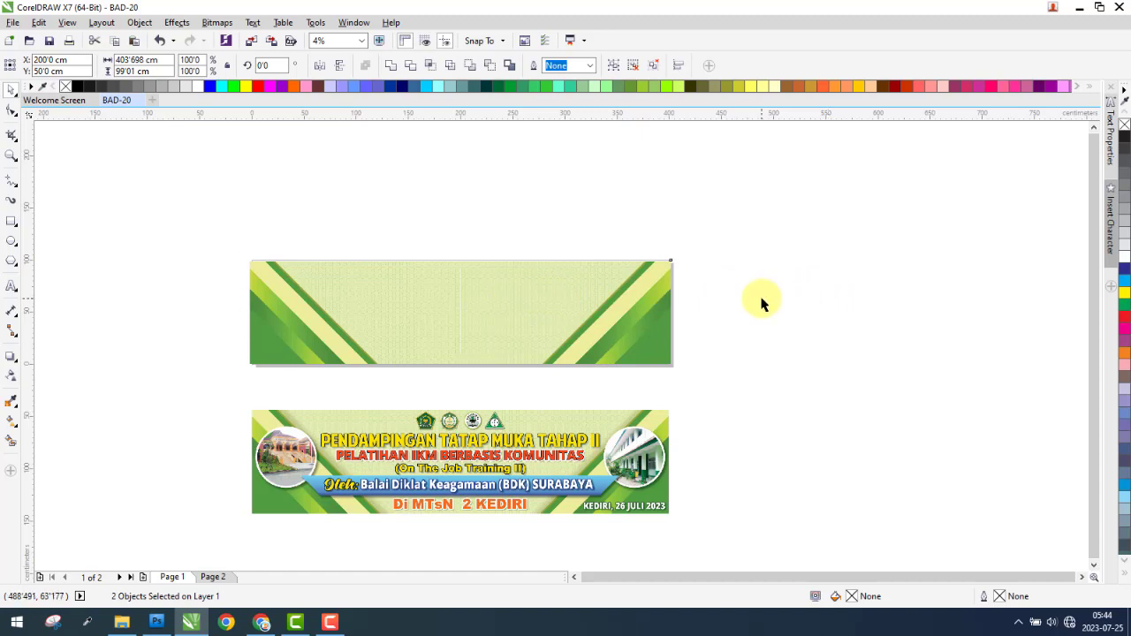
Switch to Page 2 and center the reference banner image on the page.
{"action": "left_click", "coordinate": [213, 577]}
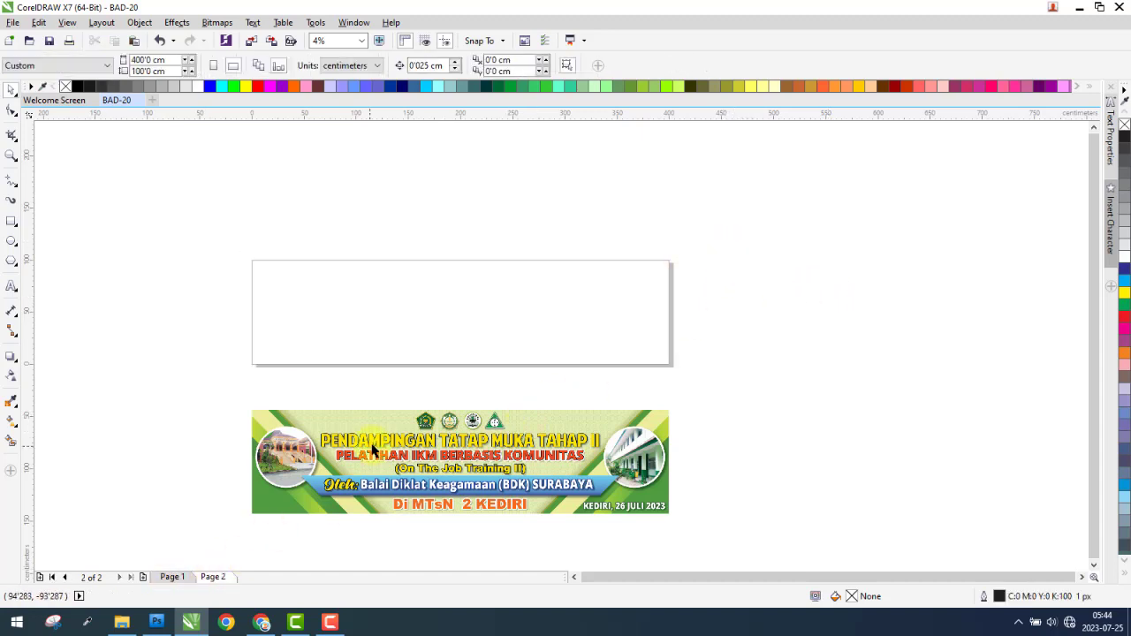
{"action": "left_click", "coordinate": [375, 446]}
{"action": "key", "text": "p"}
{"action": "left_click", "coordinate": [477, 392]}
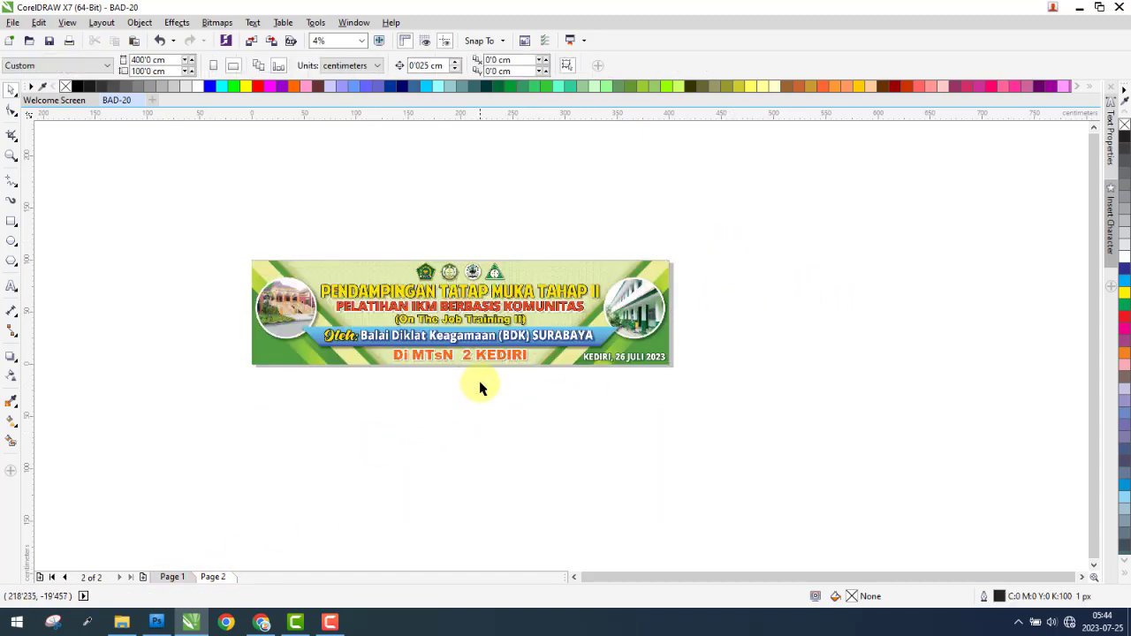
{"action": "scroll", "coordinate": [436, 258], "scroll_direction": "up", "scroll_amount": 3}
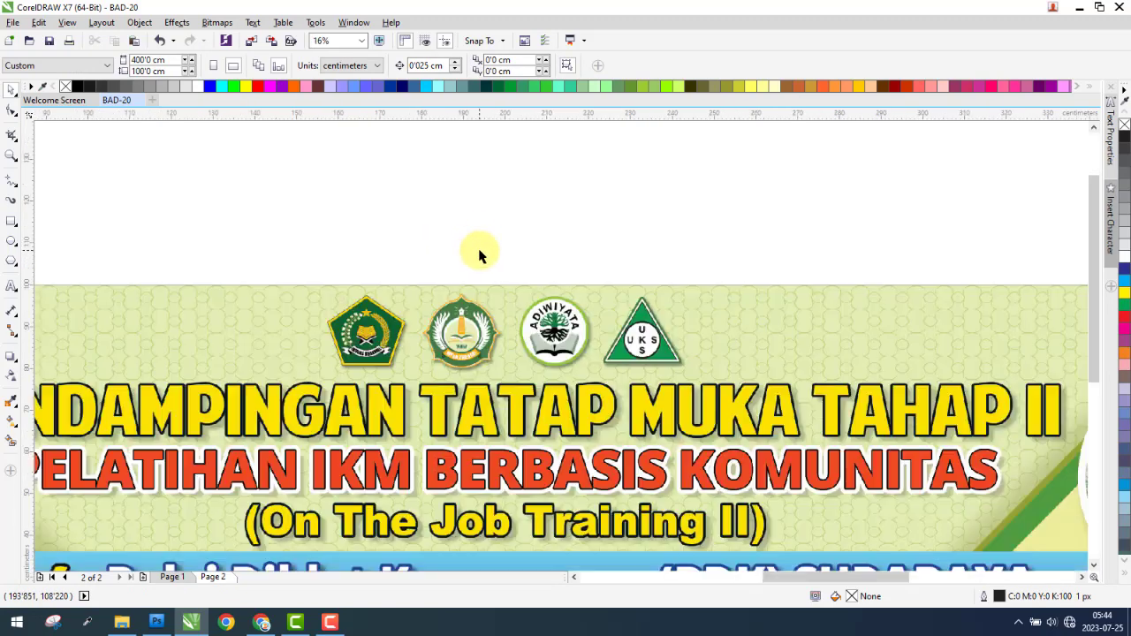
Import the four logos from the Logo folder in BAD-20C and spread them out around the banner's upper edge.
{"action": "left_click", "coordinate": [122, 623]}
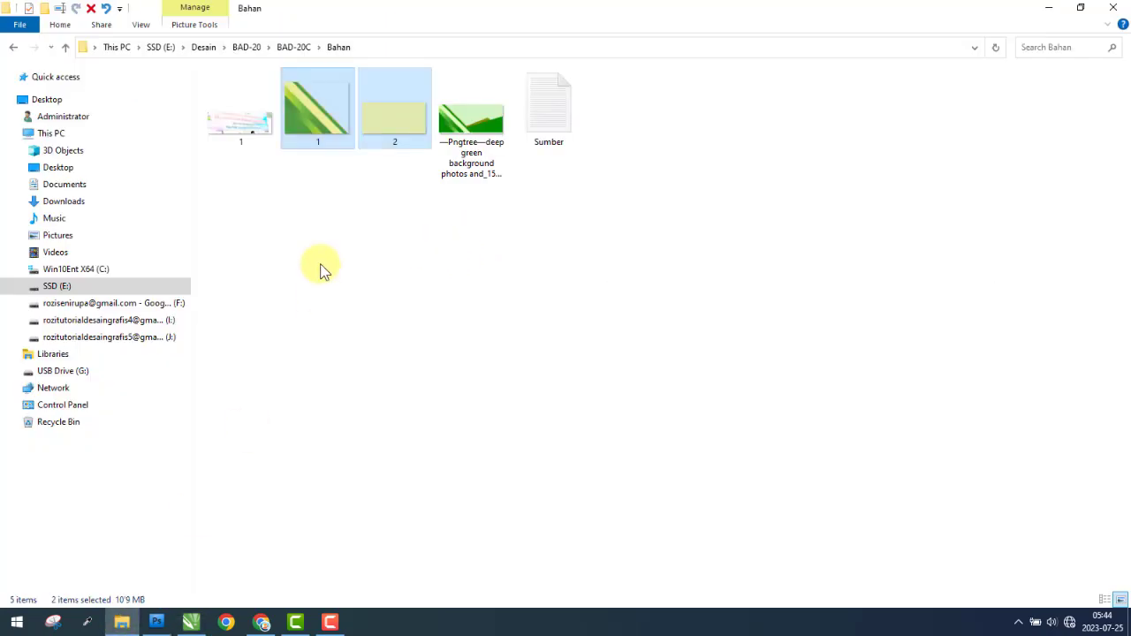
{"action": "left_click", "coordinate": [14, 47]}
{"action": "left_click", "coordinate": [394, 106]}
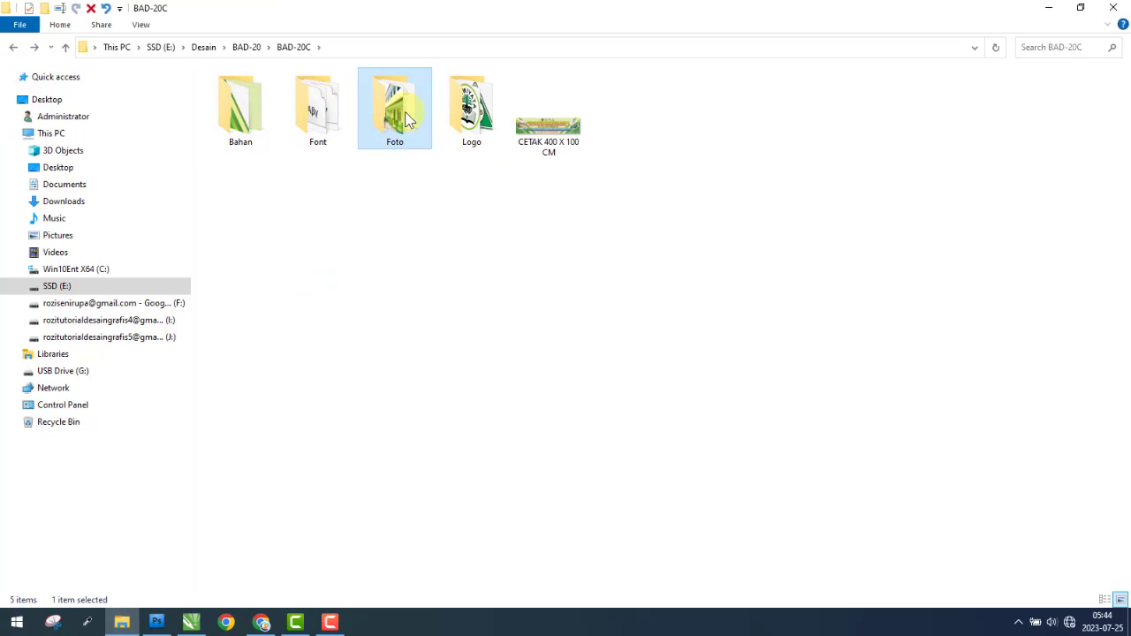
{"action": "double_click", "coordinate": [472, 107]}
{"action": "left_click_drag", "start_coordinate": [231, 186], "coordinate": [517, 72]}
{"action": "left_click_drag", "start_coordinate": [471, 123], "coordinate": [719, 217]}
{"action": "mouse_move", "coordinate": [415, 195]}
{"action": "left_mouse_down"}
{"action": "mouse_move", "coordinate": [553, 190]}
{"action": "mouse_move", "coordinate": [310, 194]}
{"action": "mouse_move", "coordinate": [433, 207]}
{"action": "left_mouse_up"}
{"action": "left_click_drag", "start_coordinate": [289, 189], "coordinate": [405, 300]}
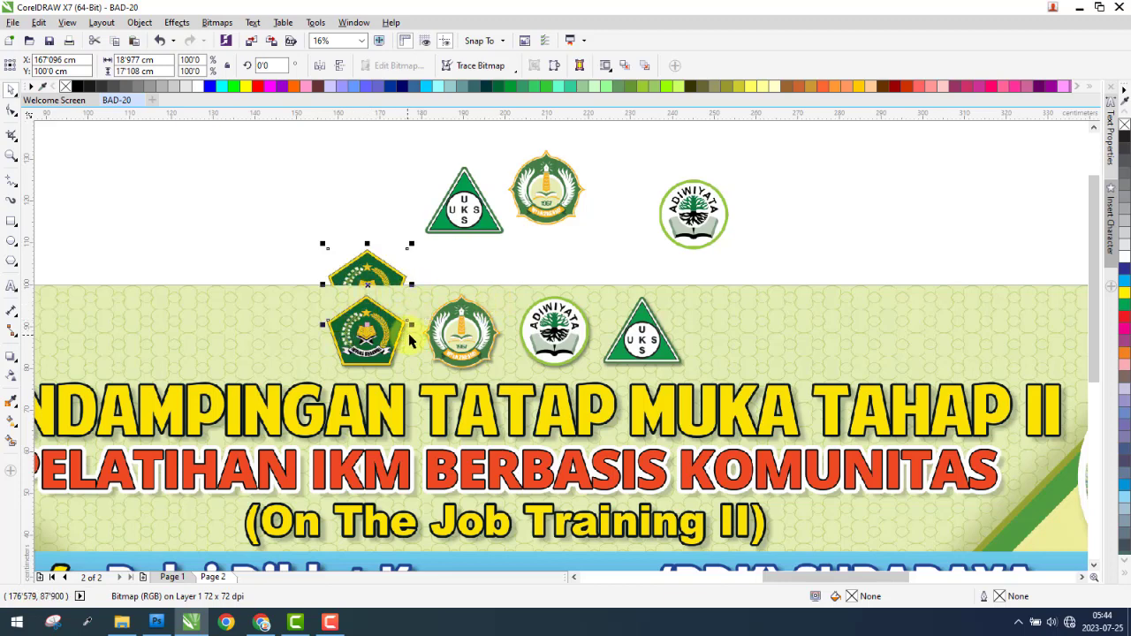
Send the banner image behind the four imported logos, grouping them for the reorder and ungrouping them again.
{"action": "left_click_drag", "start_coordinate": [267, 131], "coordinate": [734, 292]}
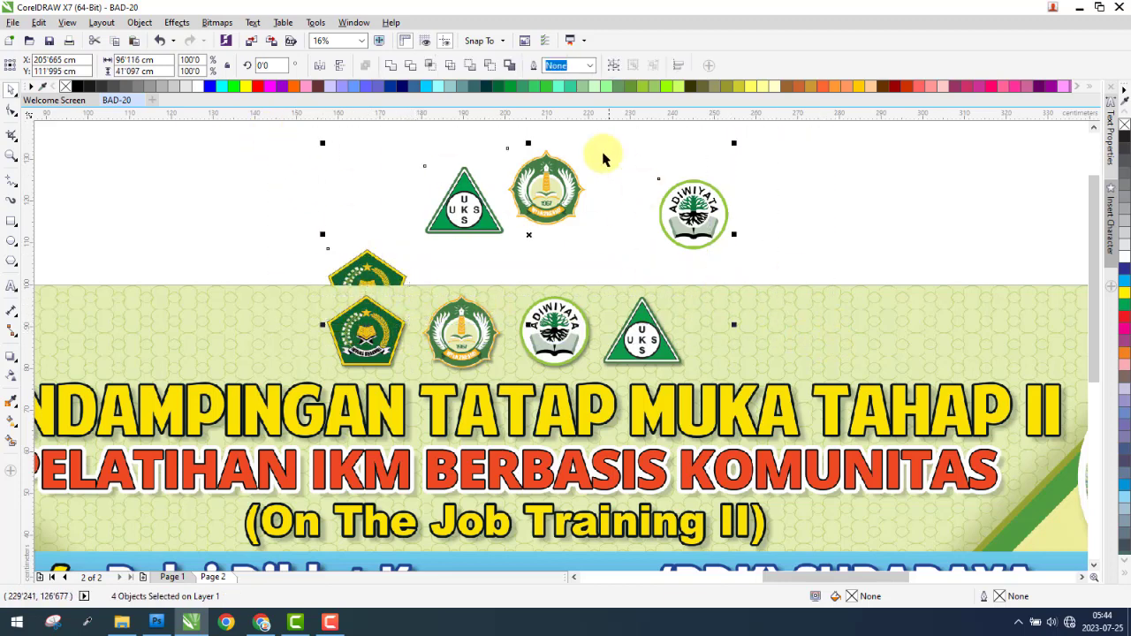
{"action": "left_click", "coordinate": [616, 68]}
{"action": "left_click", "coordinate": [226, 333]}
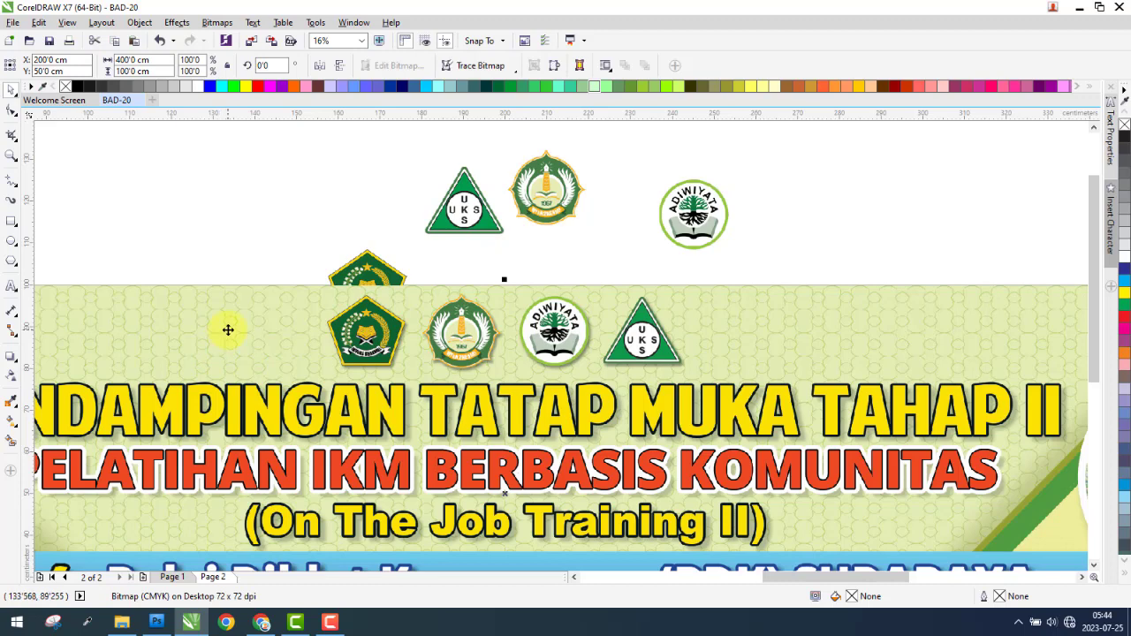
{"action": "right_click", "coordinate": [228, 330]}
{"action": "mouse_move", "coordinate": [276, 470]}
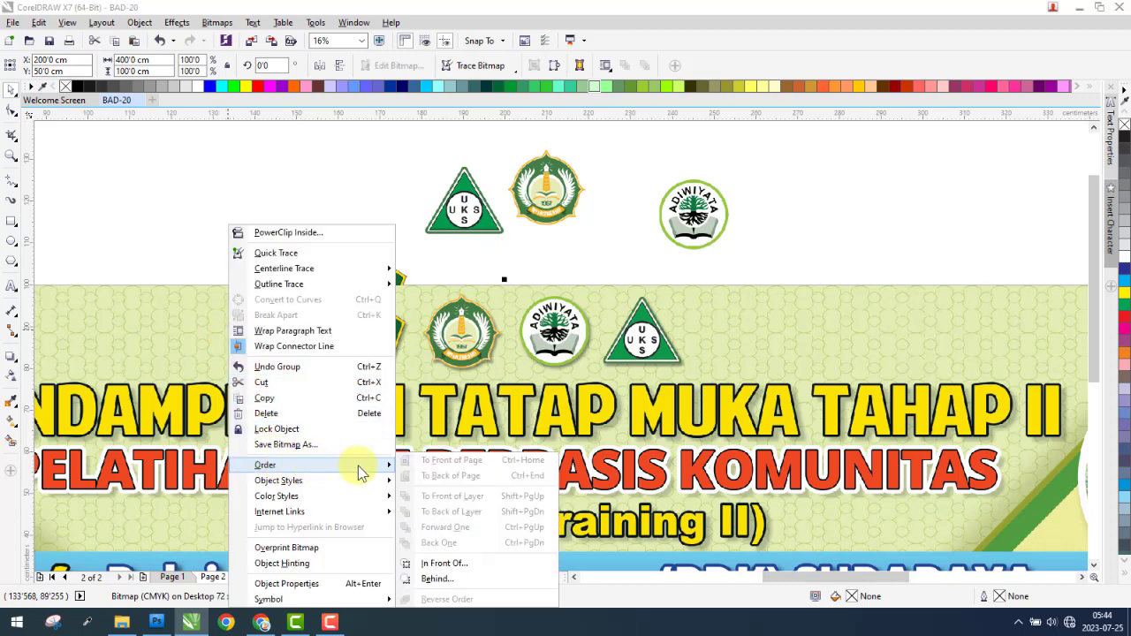
{"action": "left_click", "coordinate": [458, 566]}
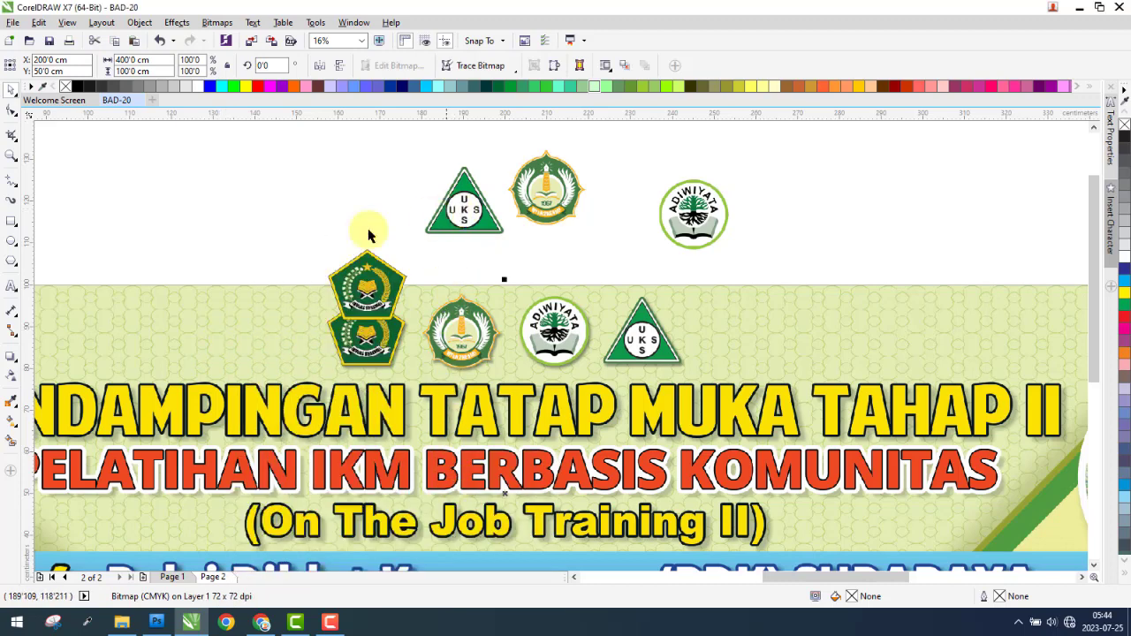
{"action": "left_click", "coordinate": [363, 267]}
{"action": "left_click", "coordinate": [444, 66]}
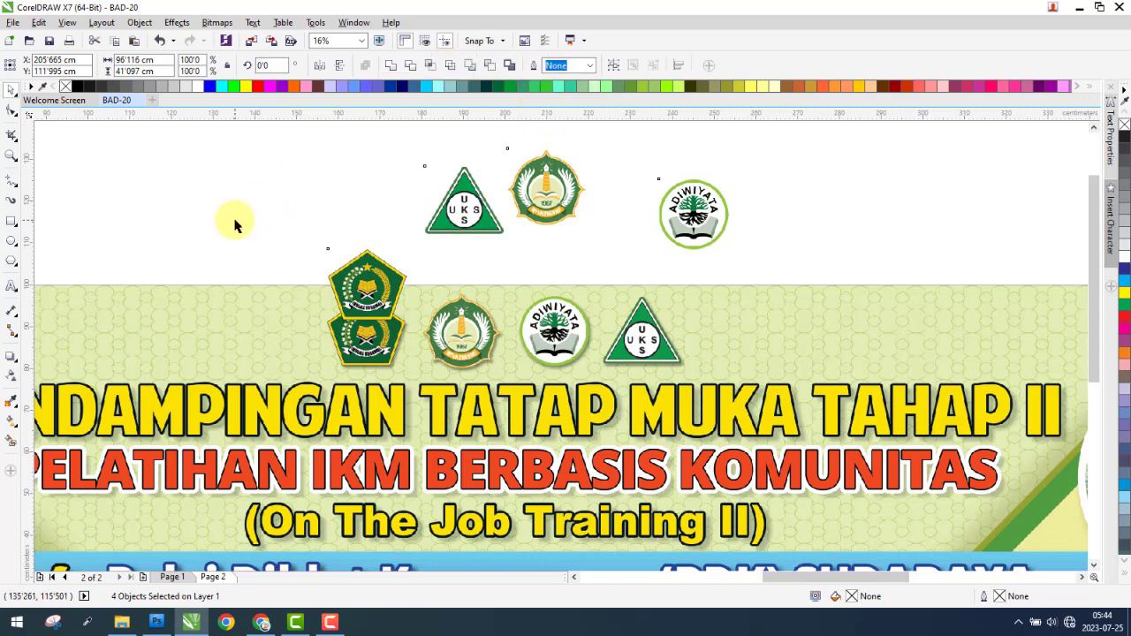
{"action": "left_click", "coordinate": [235, 222]}
Position the imported pentagon logo exactly over the pentagon logo in the banner image.
{"action": "left_click_drag", "start_coordinate": [369, 297], "coordinate": [373, 349]}
{"action": "scroll", "coordinate": [366, 301], "scroll_direction": "up", "scroll_amount": 1}
{"action": "scroll", "coordinate": [367, 299], "scroll_direction": "up", "scroll_amount": 8}
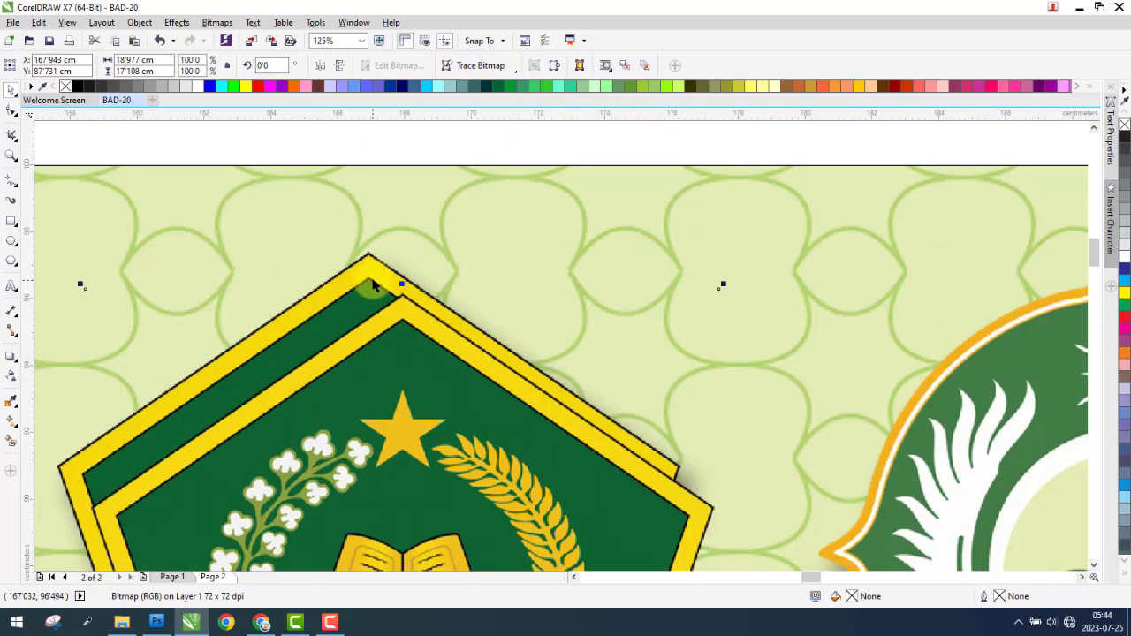
{"action": "scroll", "coordinate": [369, 222], "scroll_direction": "up", "scroll_amount": 4}
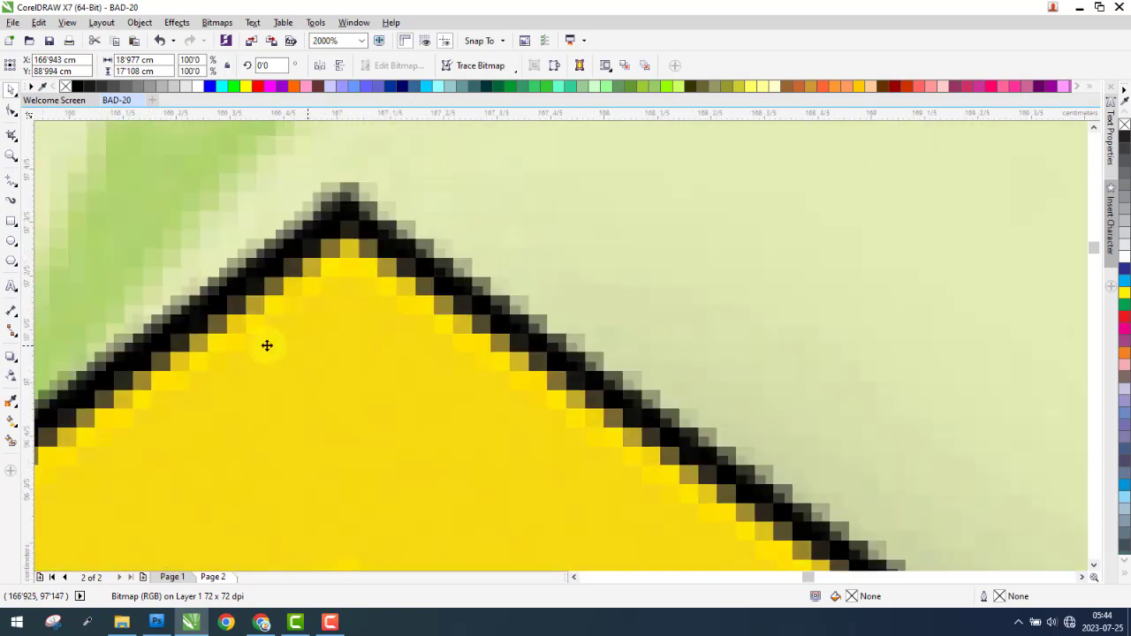
{"action": "scroll", "coordinate": [265, 344], "scroll_direction": "down", "scroll_amount": 10}
{"action": "scroll", "coordinate": [433, 221], "scroll_direction": "down", "scroll_amount": 2}
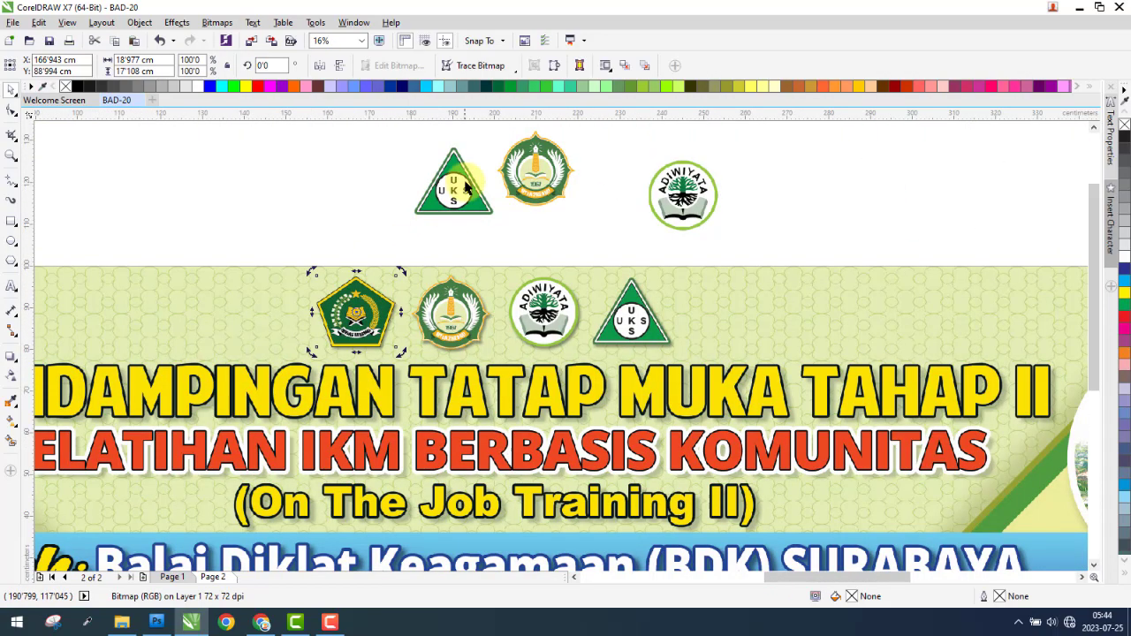
Position the imported triangular UKS logo exactly over the UKS logo in the banner image.
{"action": "left_click_drag", "start_coordinate": [454, 155], "coordinate": [833, 297]}
{"action": "scroll", "coordinate": [460, 276], "scroll_direction": "up", "scroll_amount": 2}
{"action": "scroll", "coordinate": [856, 334], "scroll_direction": "up", "scroll_amount": 4}
{"action": "left_click_drag", "start_coordinate": [856, 334], "coordinate": [873, 327]}
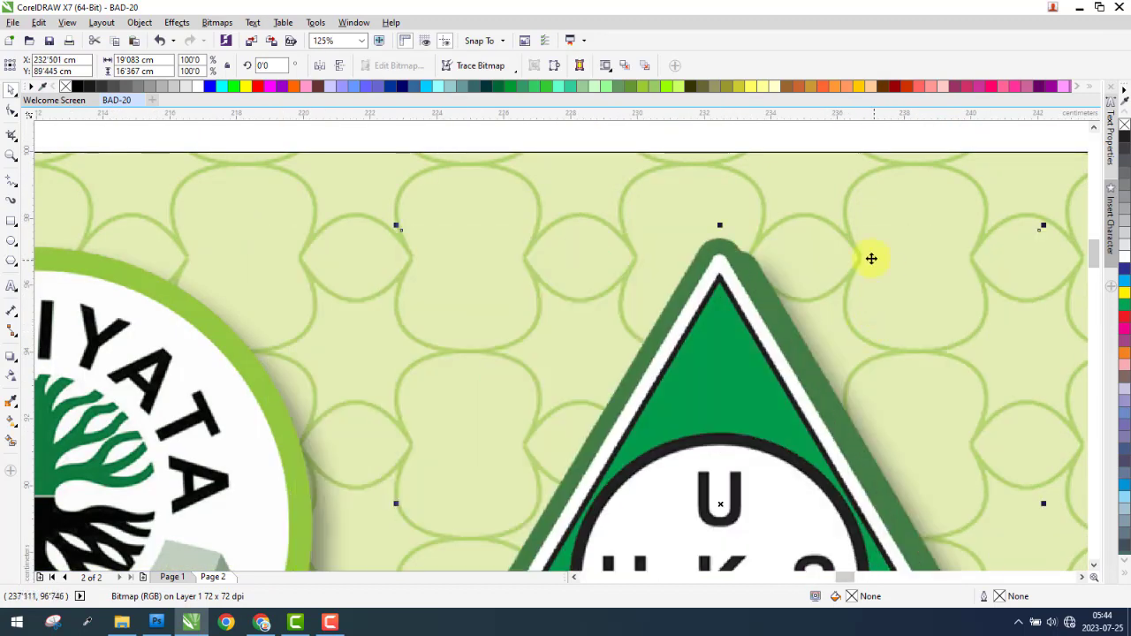
{"action": "scroll", "coordinate": [825, 257], "scroll_direction": "up", "scroll_amount": 1}
{"action": "left_click_drag", "start_coordinate": [669, 279], "coordinate": [613, 311]}
{"action": "scroll", "coordinate": [683, 255], "scroll_direction": "up", "scroll_amount": 2}
{"action": "scroll", "coordinate": [700, 310], "scroll_direction": "down", "scroll_amount": 3}
{"action": "scroll", "coordinate": [774, 318], "scroll_direction": "down", "scroll_amount": 2}
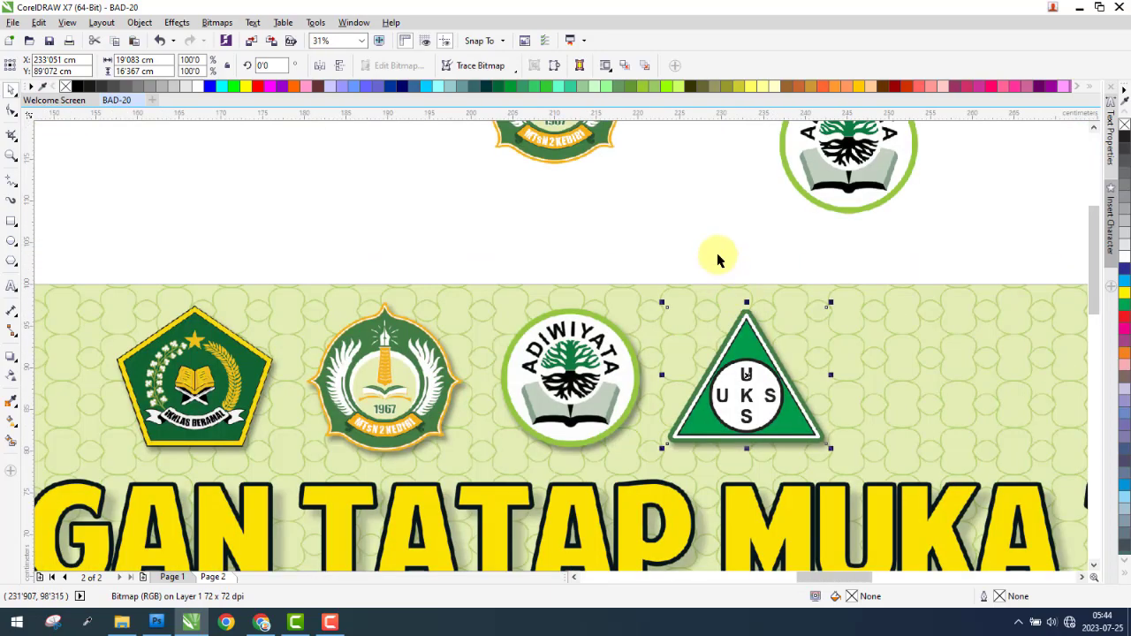
Position the imported round Adiwiyata logo exactly over the Adiwiyata logo in the banner image.
{"action": "left_click_drag", "start_coordinate": [805, 181], "coordinate": [568, 435]}
{"action": "scroll", "coordinate": [571, 327], "scroll_direction": "up", "scroll_amount": 2}
{"action": "scroll", "coordinate": [609, 366], "scroll_direction": "up", "scroll_amount": 6}
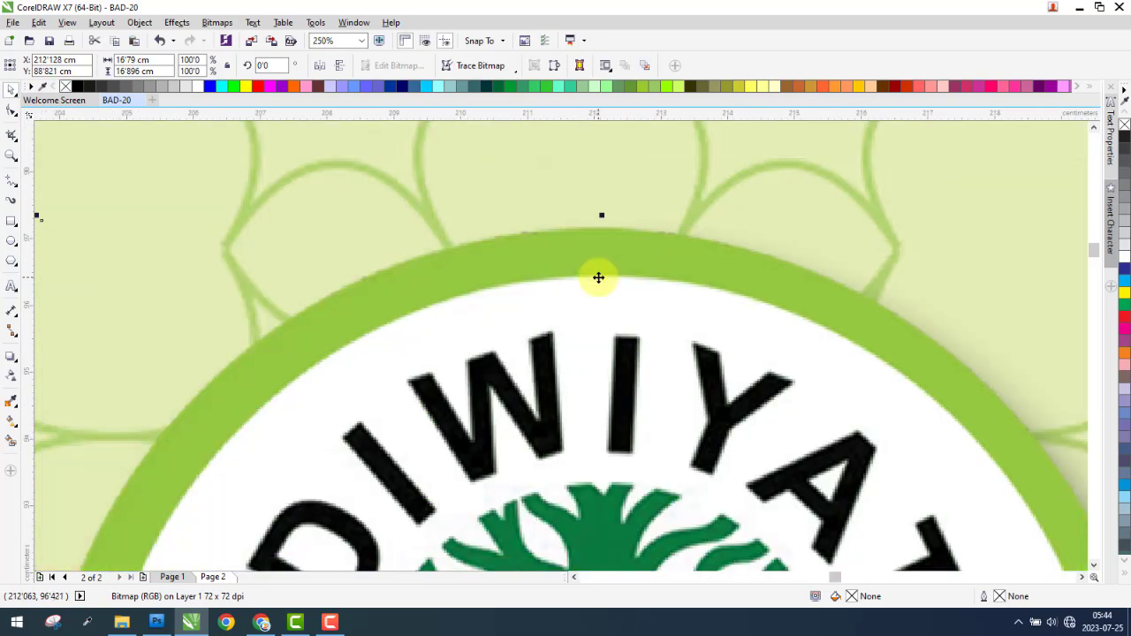
{"action": "scroll", "coordinate": [576, 262], "scroll_direction": "down", "scroll_amount": 5}
{"action": "scroll", "coordinate": [649, 315], "scroll_direction": "up", "scroll_amount": 9}
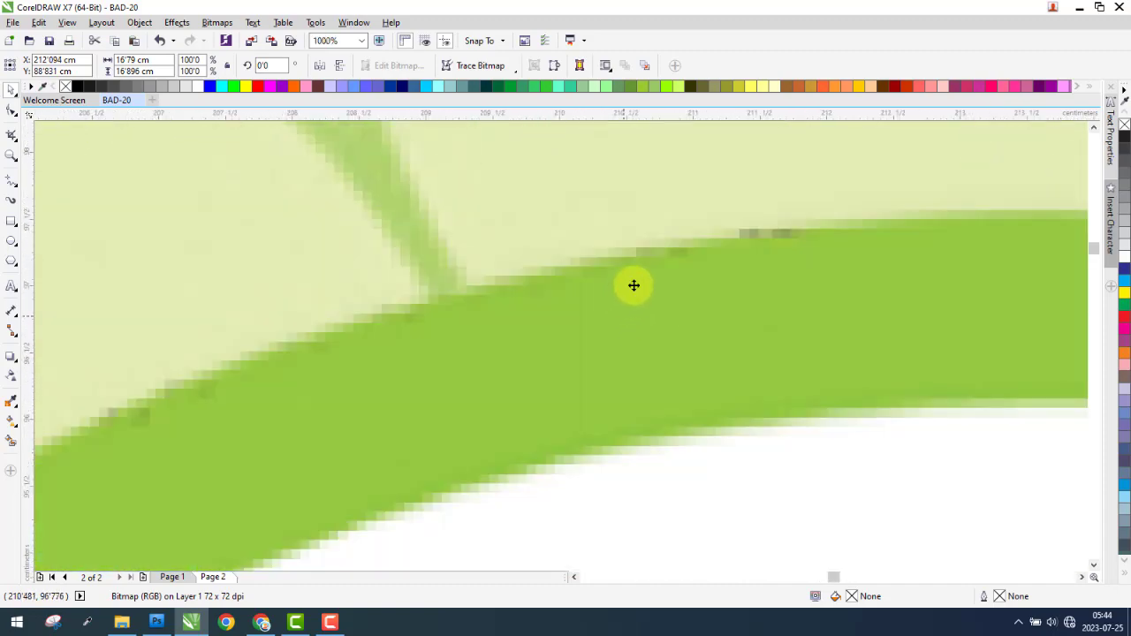
{"action": "scroll", "coordinate": [634, 285], "scroll_direction": "down", "scroll_amount": 10}
Position the imported MTsN 2 Kediri logo exactly over its counterpart in the banner image.
{"action": "left_click", "coordinate": [636, 305]}
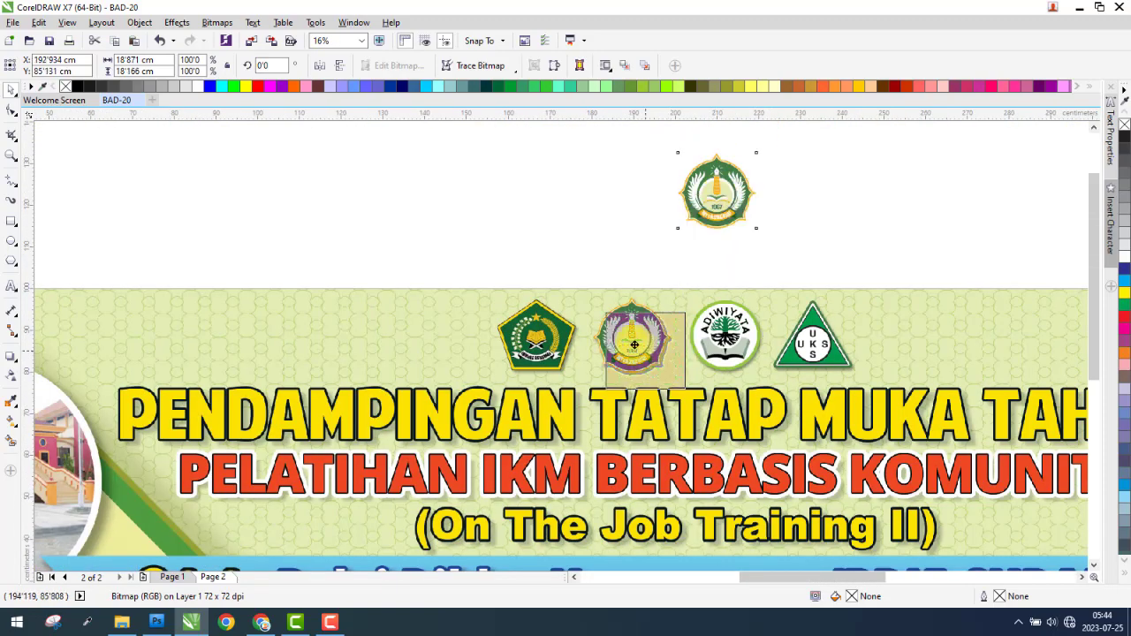
{"action": "scroll", "coordinate": [636, 305], "scroll_direction": "up", "scroll_amount": 8}
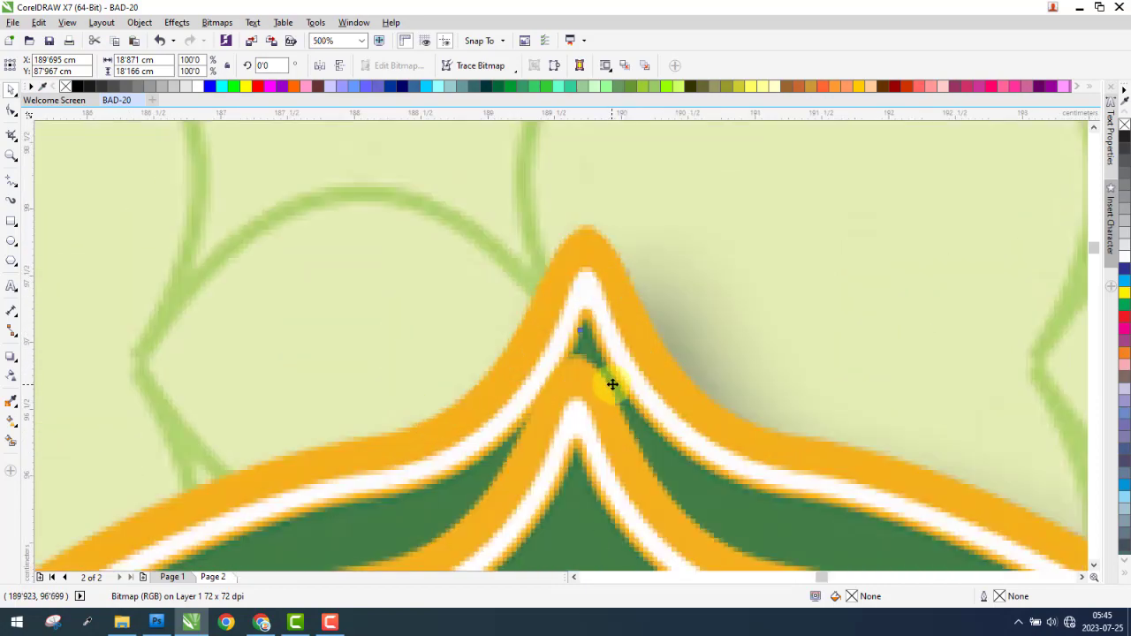
{"action": "key", "text": "Up"}
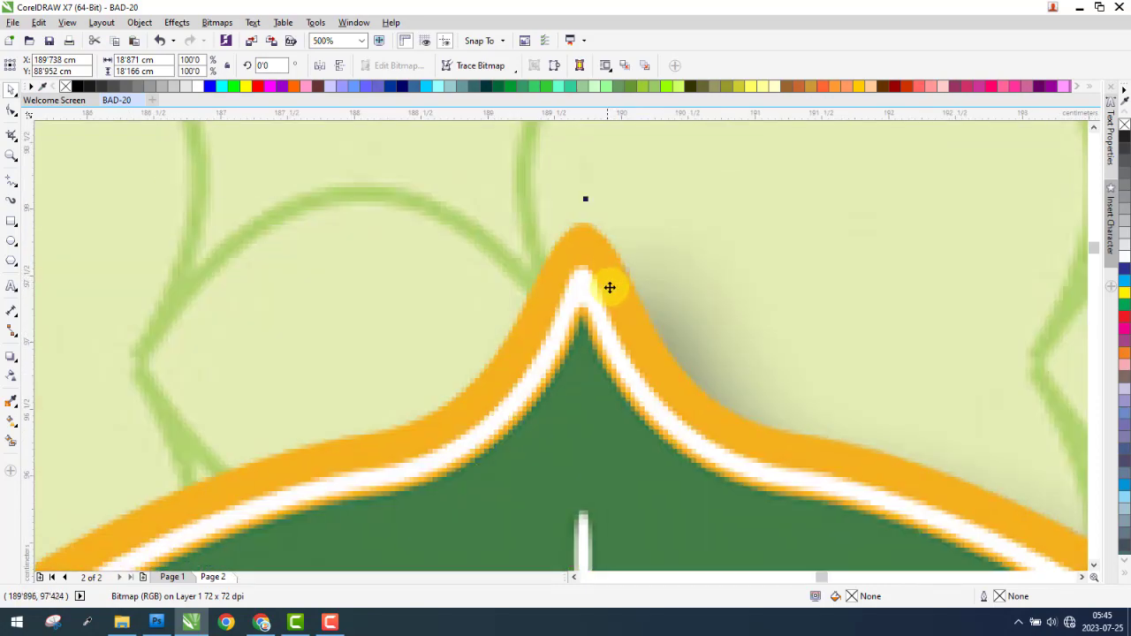
{"action": "scroll", "coordinate": [583, 230], "scroll_direction": "down", "scroll_amount": 8}
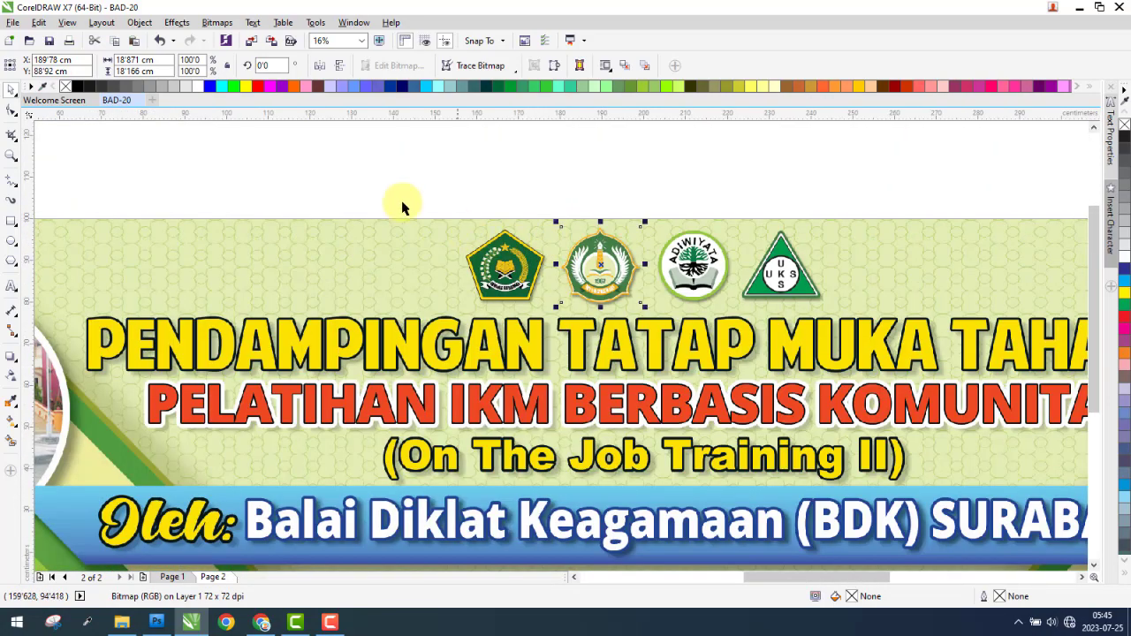
Shift the banner image about 41 cm to the right so its logos no longer sit beneath the imported ones.
{"action": "left_click_drag", "start_coordinate": [392, 185], "coordinate": [608, 295]}
{"action": "left_click_drag", "start_coordinate": [409, 215], "coordinate": [403, 221]}
{"action": "left_click_drag", "start_coordinate": [347, 271], "coordinate": [522, 271]}
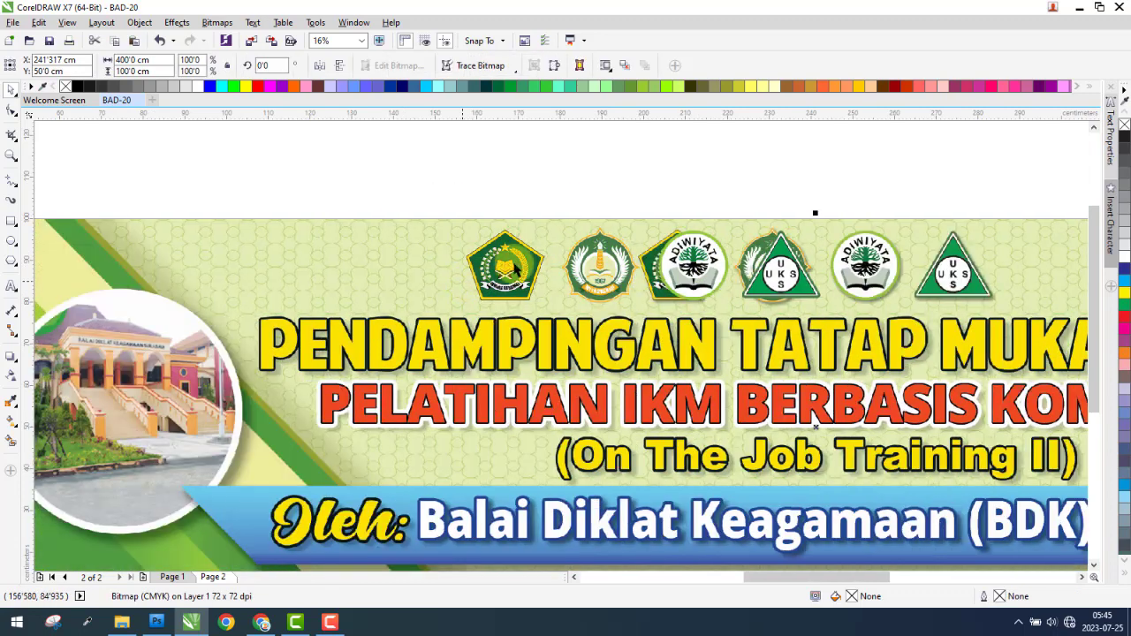
Add a drop shadow to the imported pentagon logo with the Flat Top Right preset.
{"action": "scroll", "coordinate": [530, 260], "scroll_direction": "up", "scroll_amount": 2}
{"action": "left_click", "coordinate": [383, 278]}
{"action": "left_click", "coordinate": [11, 356]}
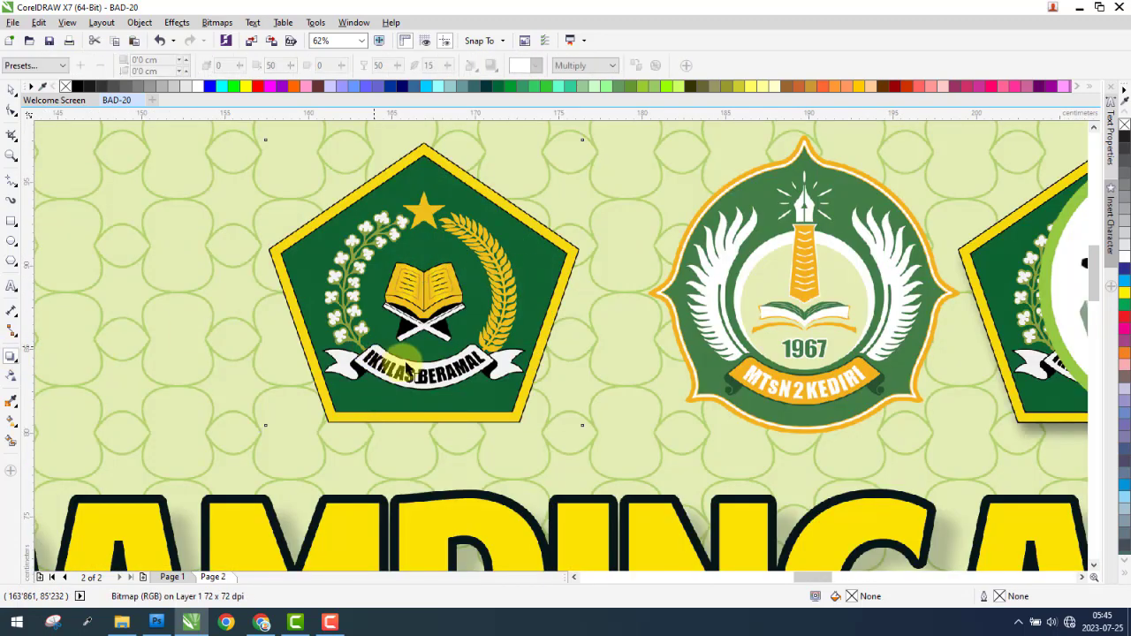
{"action": "left_click_drag", "start_coordinate": [423, 283], "coordinate": [518, 408]}
{"action": "left_click", "coordinate": [37, 67]}
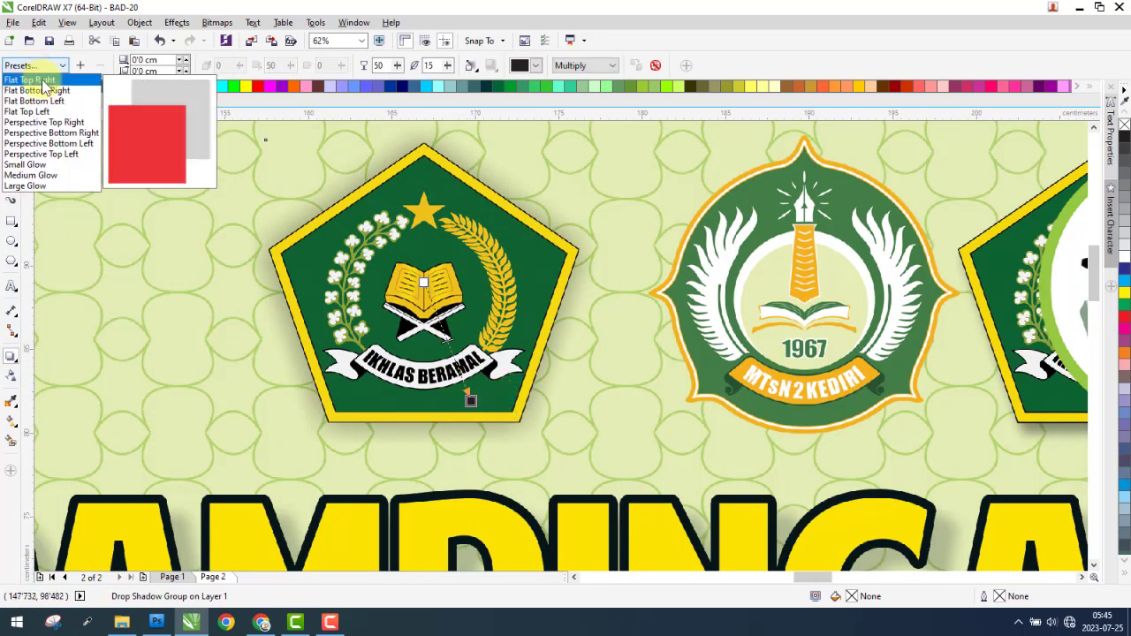
{"action": "left_click", "coordinate": [35, 147]}
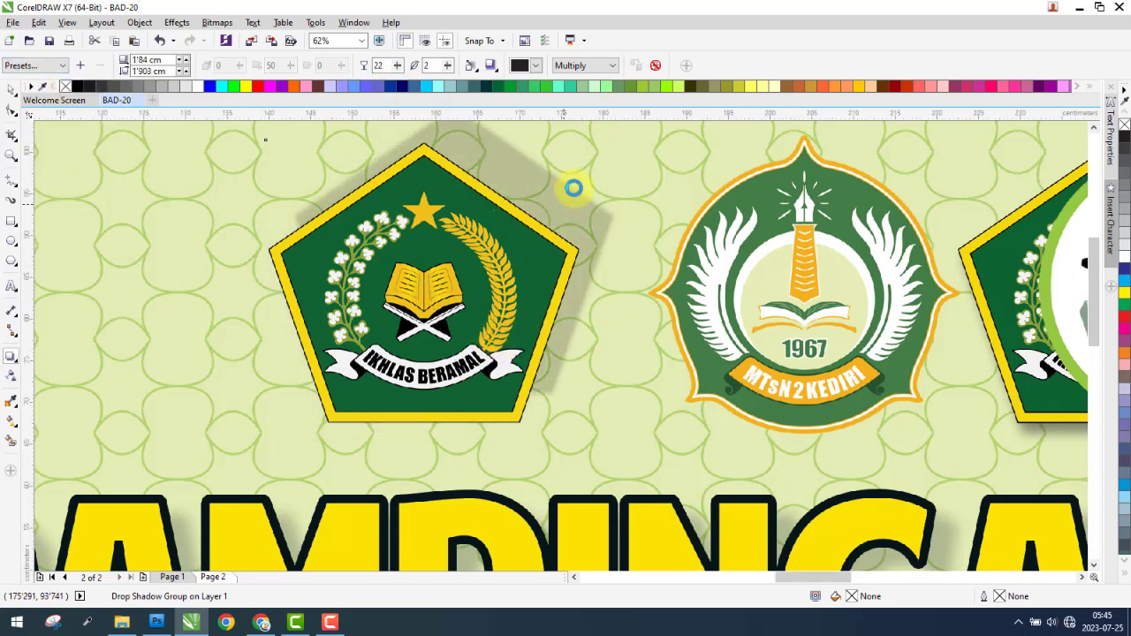
Offset the pentagon logo's shadow to the lower right by about 0.308 cm and -0.458 cm, and set its feathering to 4.
{"action": "scroll", "coordinate": [578, 157], "scroll_direction": "down", "scroll_amount": 2}
{"action": "left_click_drag", "start_coordinate": [578, 157], "coordinate": [560, 334]}
{"action": "scroll", "coordinate": [561, 311], "scroll_direction": "up", "scroll_amount": 2}
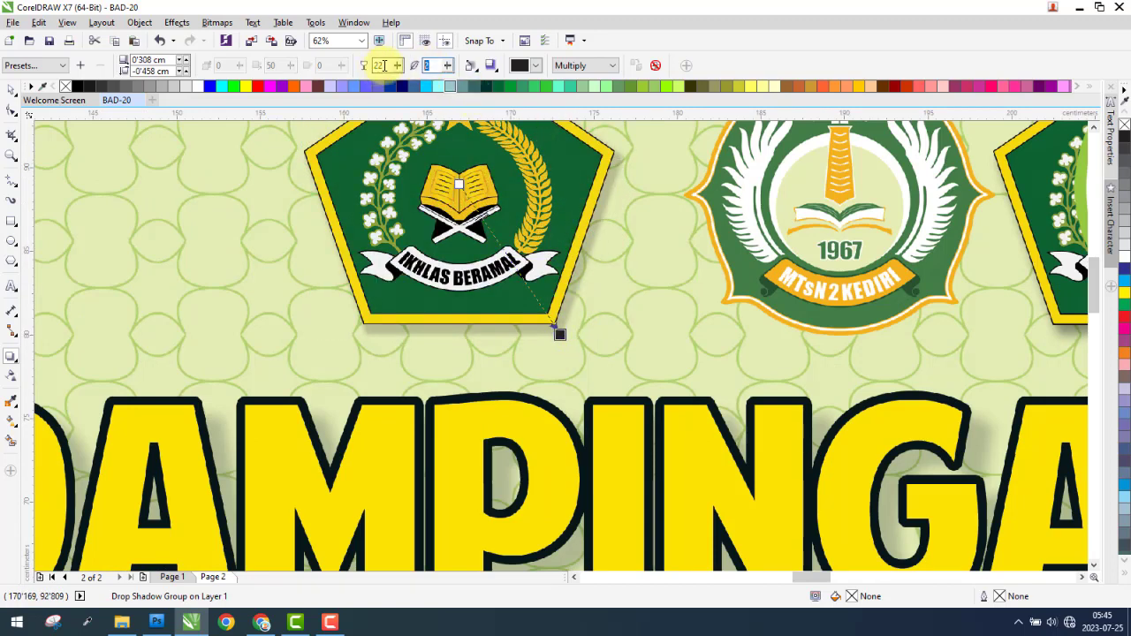
{"action": "type", "text": "4"}
{"action": "key", "text": "Return"}
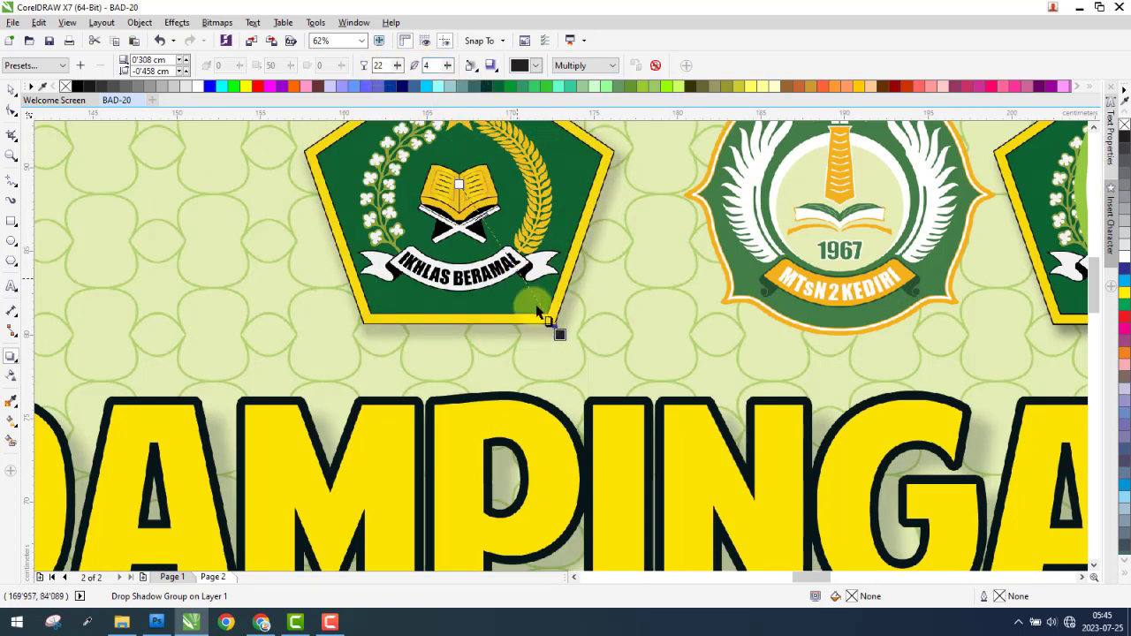
Set the opacity of the imported pentagon logo's drop shadow to 30.
{"action": "scroll", "coordinate": [537, 311], "scroll_direction": "down", "scroll_amount": 2}
{"action": "scroll", "coordinate": [518, 171], "scroll_direction": "up", "scroll_amount": 2}
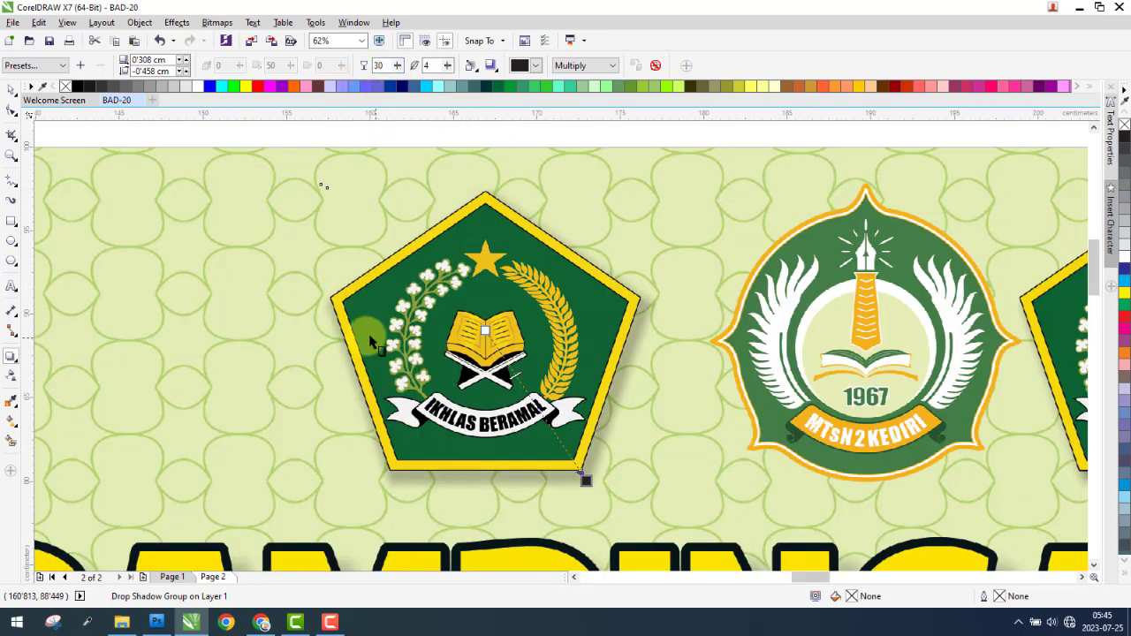
{"action": "scroll", "coordinate": [393, 351], "scroll_direction": "down", "scroll_amount": 2}
{"action": "scroll", "coordinate": [455, 349], "scroll_direction": "up", "scroll_amount": 1}
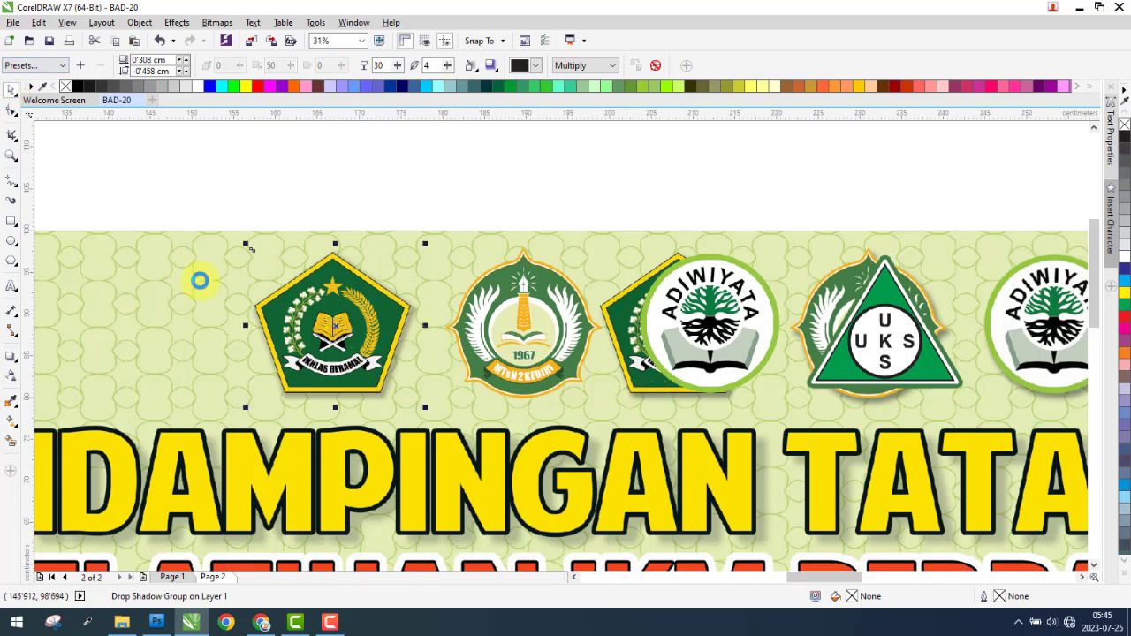
Copy the pentagon logo's drop shadow onto the imported MTsN 2 Kediri logo.
{"action": "scroll", "coordinate": [200, 280], "scroll_direction": "down", "scroll_amount": 1}
{"action": "left_click", "coordinate": [365, 300]}
{"action": "scroll", "coordinate": [341, 308], "scroll_direction": "up", "scroll_amount": 1}
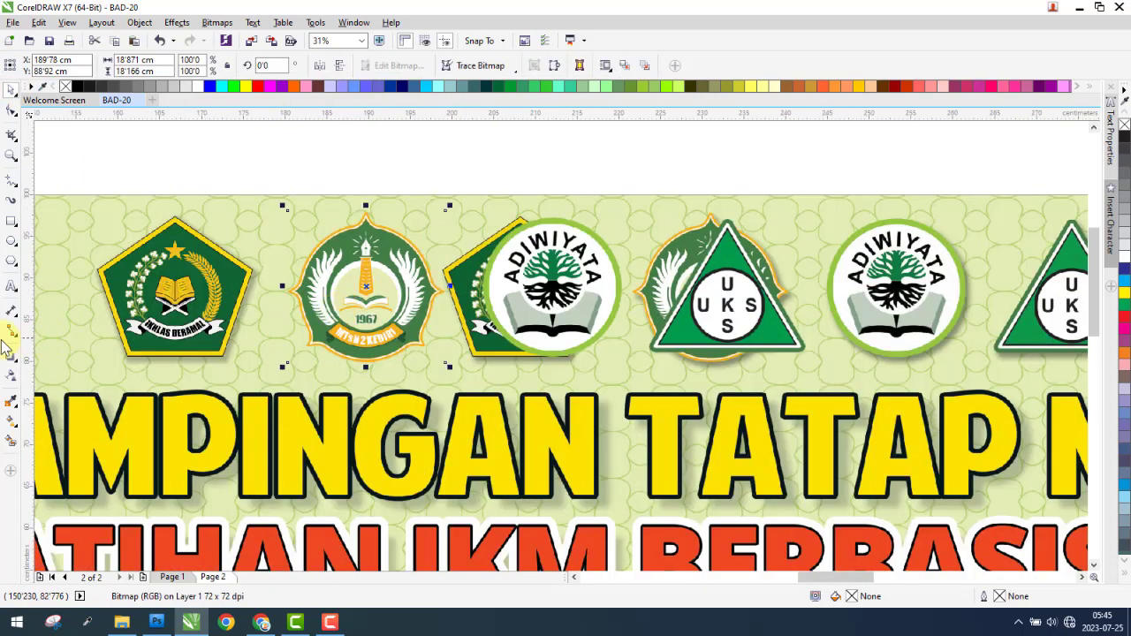
{"action": "left_click", "coordinate": [10, 358]}
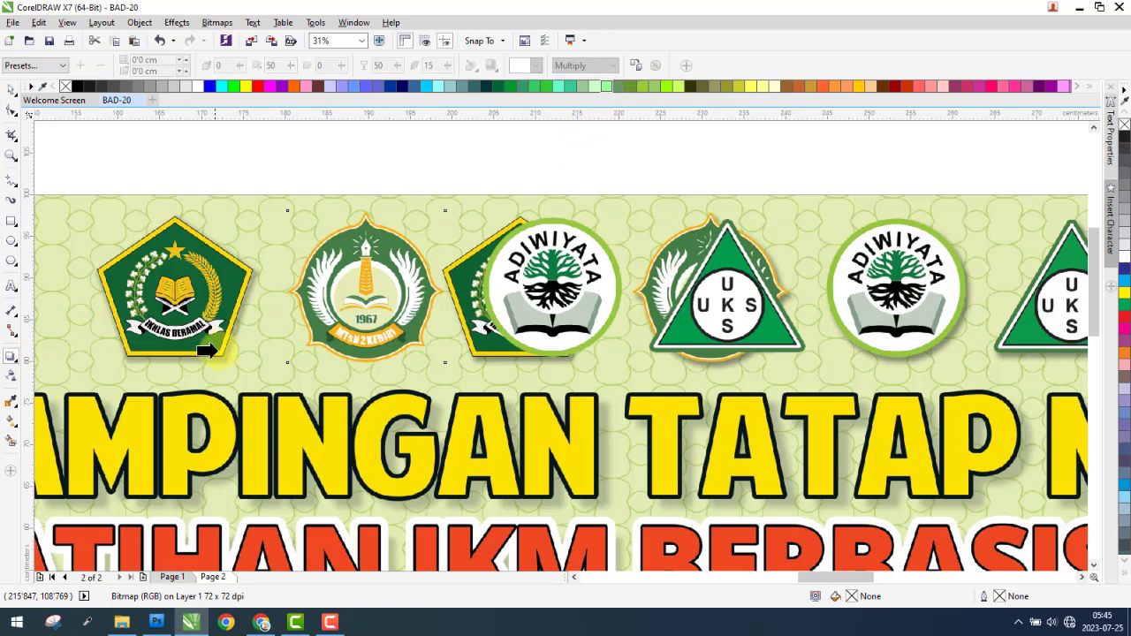
{"action": "left_click", "coordinate": [217, 363]}
Copy the pentagon logo's drop shadow onto the imported round Adiwiyata logo.
{"action": "left_click", "coordinate": [567, 328]}
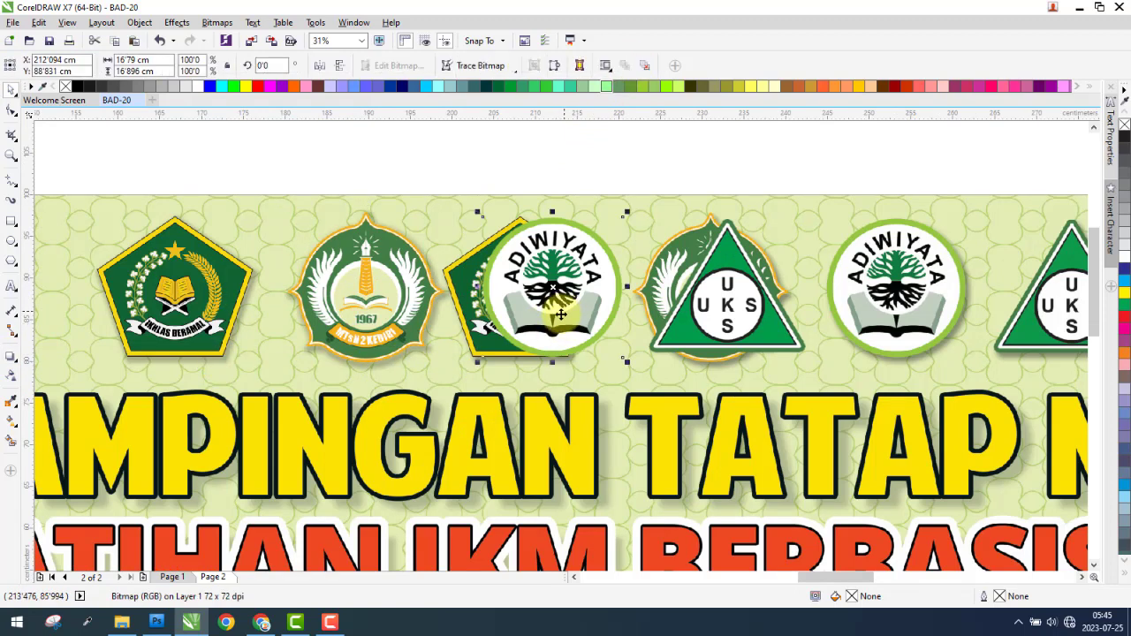
{"action": "left_click", "coordinate": [19, 355]}
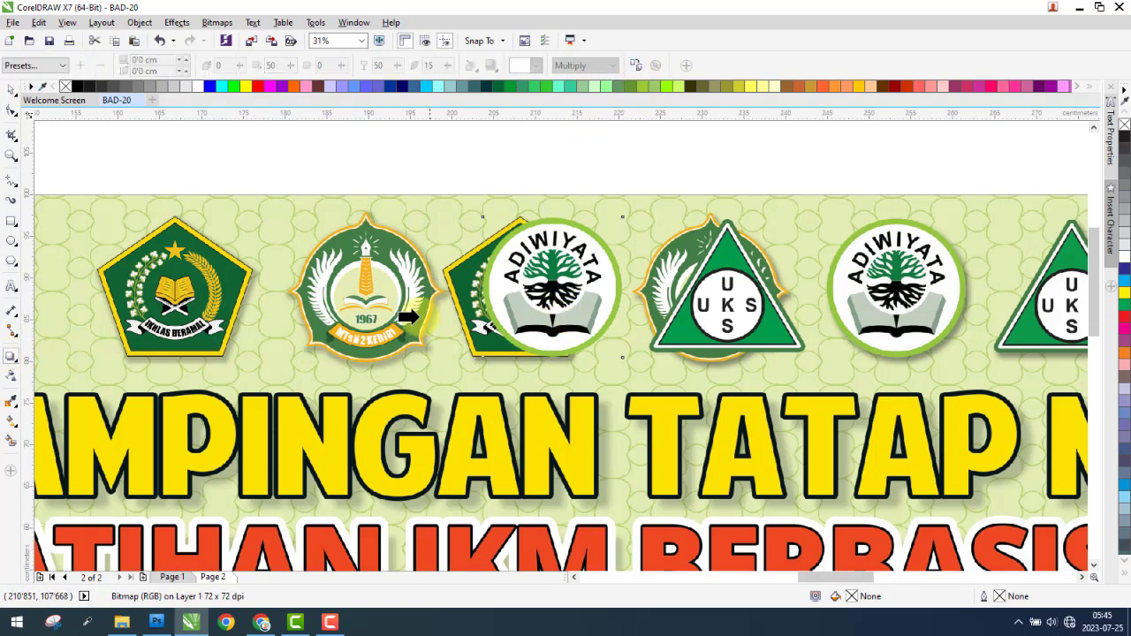
{"action": "left_click", "coordinate": [380, 358]}
{"action": "left_click", "coordinate": [550, 334]}
{"action": "left_click", "coordinate": [203, 363]}
Copy the pentagon logo's drop shadow onto the imported triangular UKS logo.
{"action": "left_click", "coordinate": [787, 318]}
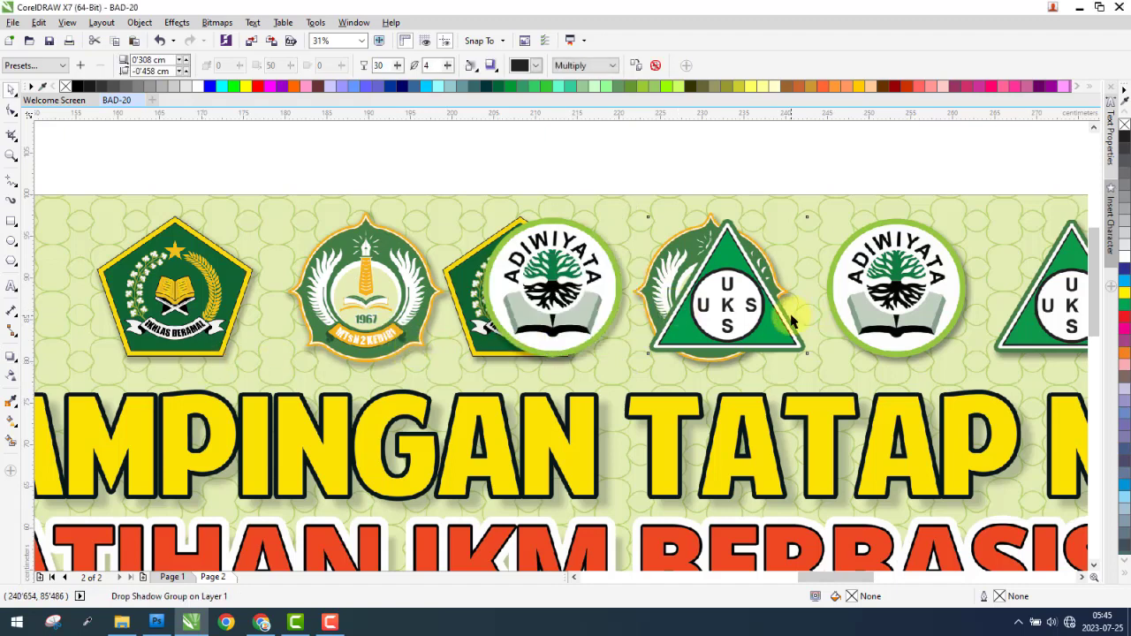
{"action": "key", "text": "space"}
{"action": "left_click", "coordinate": [11, 357]}
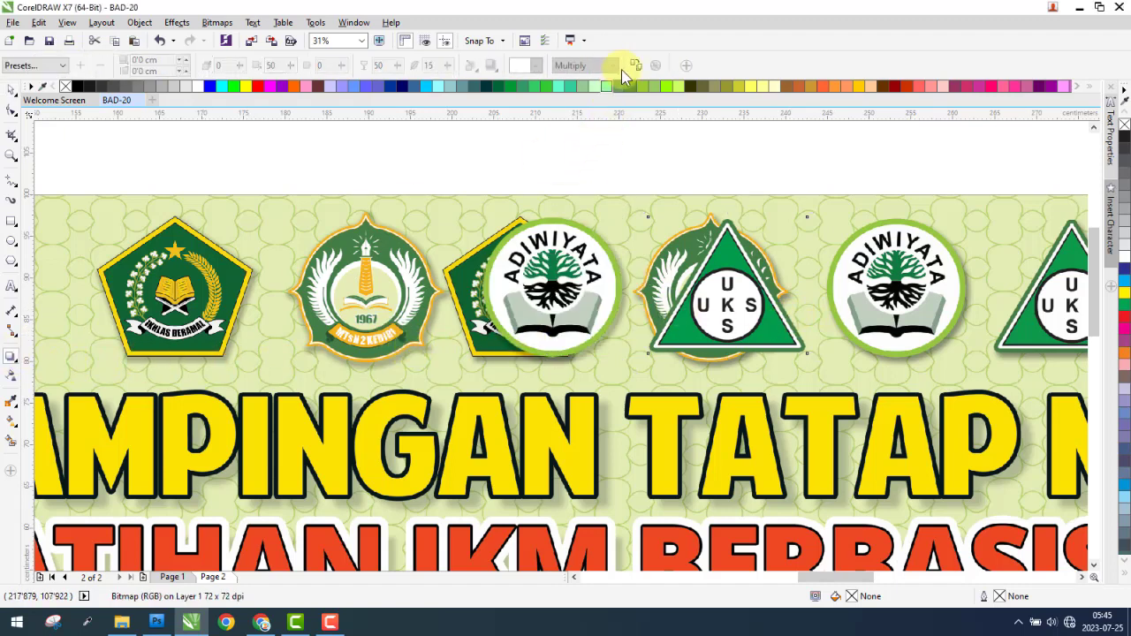
{"action": "left_click", "coordinate": [221, 369]}
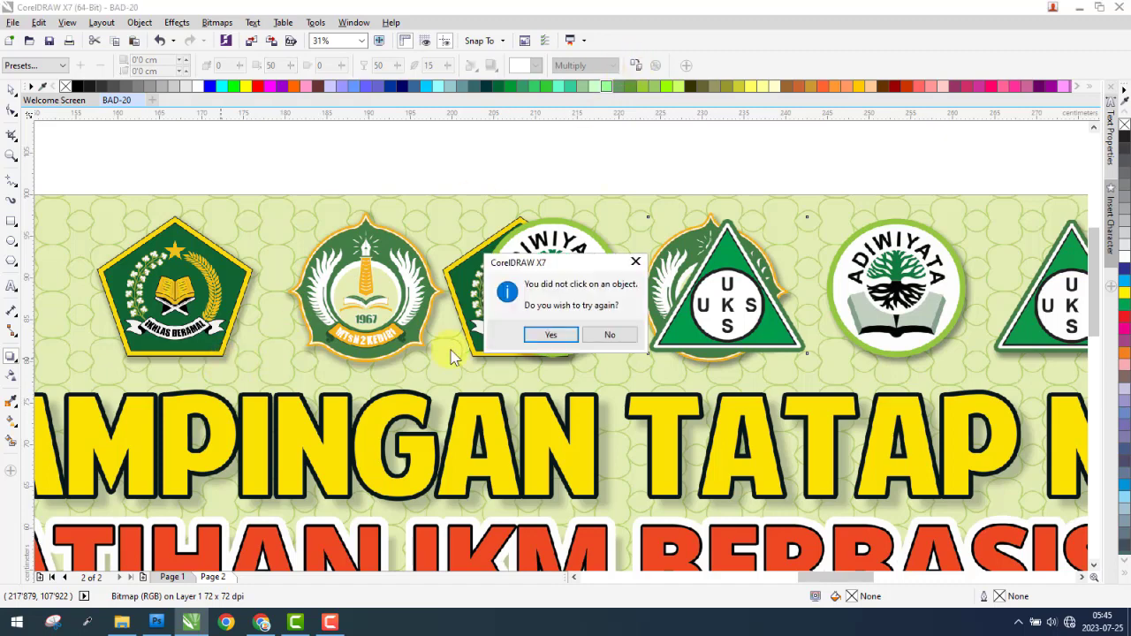
{"action": "left_click", "coordinate": [551, 336]}
{"action": "left_click", "coordinate": [215, 363]}
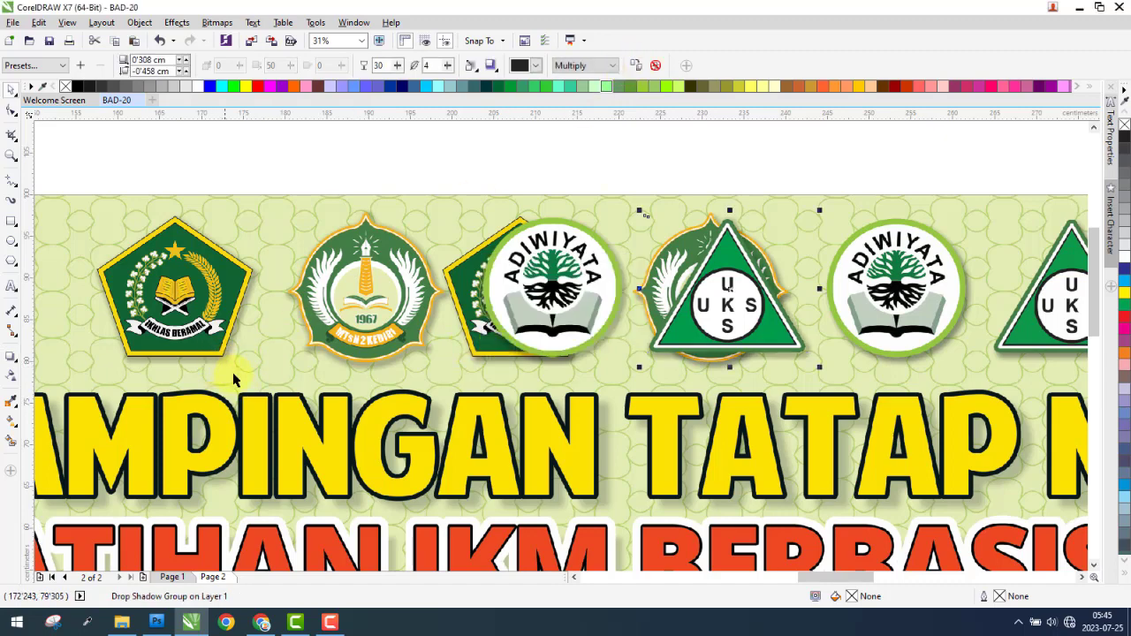
Move the four imported logos with their shadows from Page 2 to Page 1.
{"action": "scroll", "coordinate": [406, 380], "scroll_direction": "down", "scroll_amount": 2}
{"action": "key", "text": "space"}
{"action": "left_click_drag", "start_coordinate": [233, 265], "coordinate": [618, 430]}
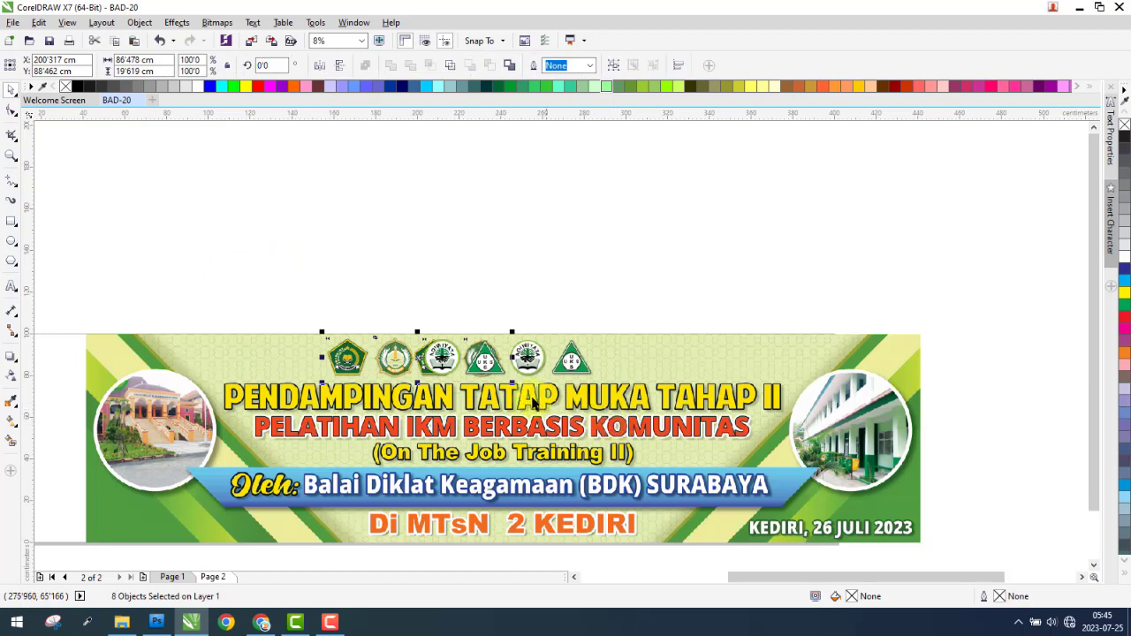
{"action": "left_click", "coordinate": [271, 551]}
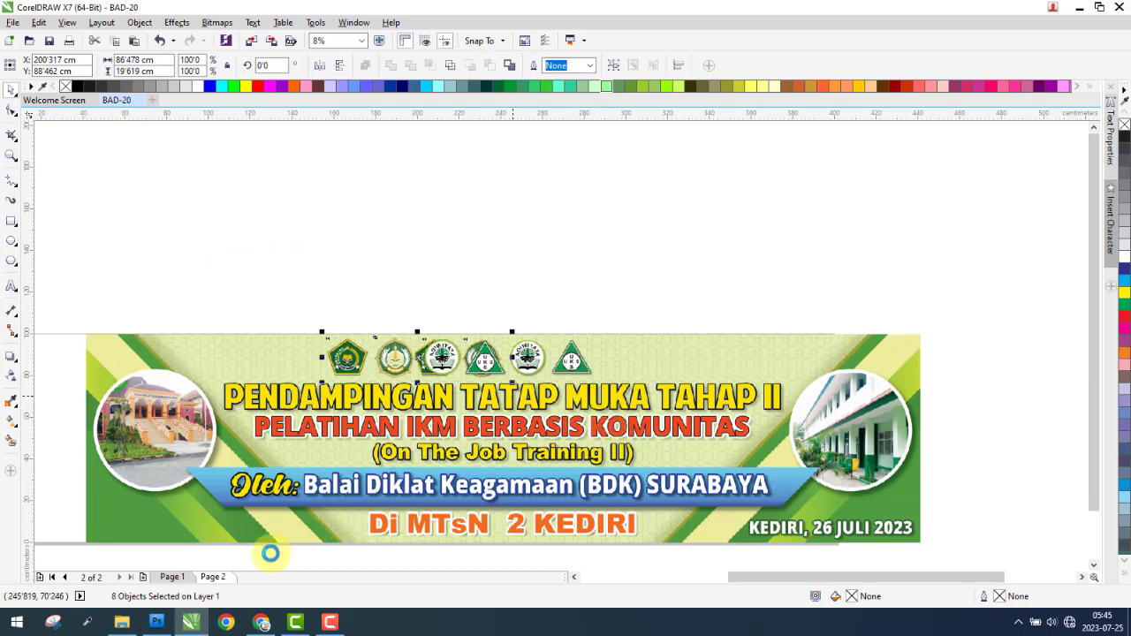
{"action": "left_click", "coordinate": [172, 577]}
{"action": "key", "text": "ctrl+v"}
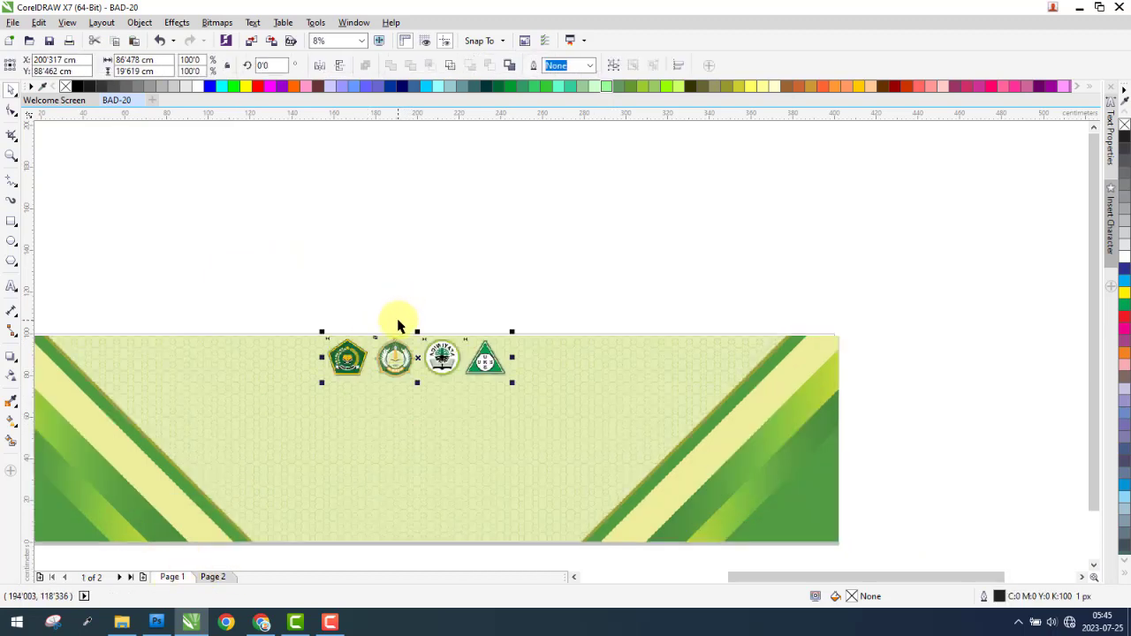
{"action": "scroll", "coordinate": [601, 334], "scroll_direction": "up", "scroll_amount": 2}
{"action": "scroll", "coordinate": [824, 330], "scroll_direction": "down", "scroll_amount": 2}
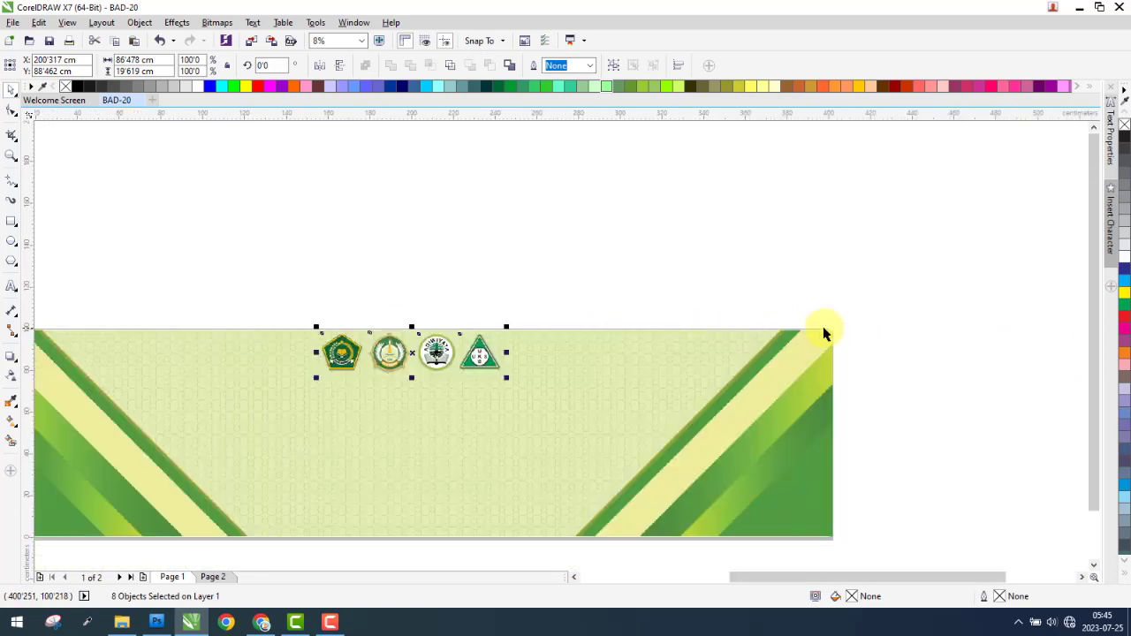
{"action": "scroll", "coordinate": [825, 328], "scroll_direction": "up", "scroll_amount": 4}
{"action": "left_click", "coordinate": [812, 387]}
{"action": "scroll", "coordinate": [812, 387], "scroll_direction": "down", "scroll_amount": 5}
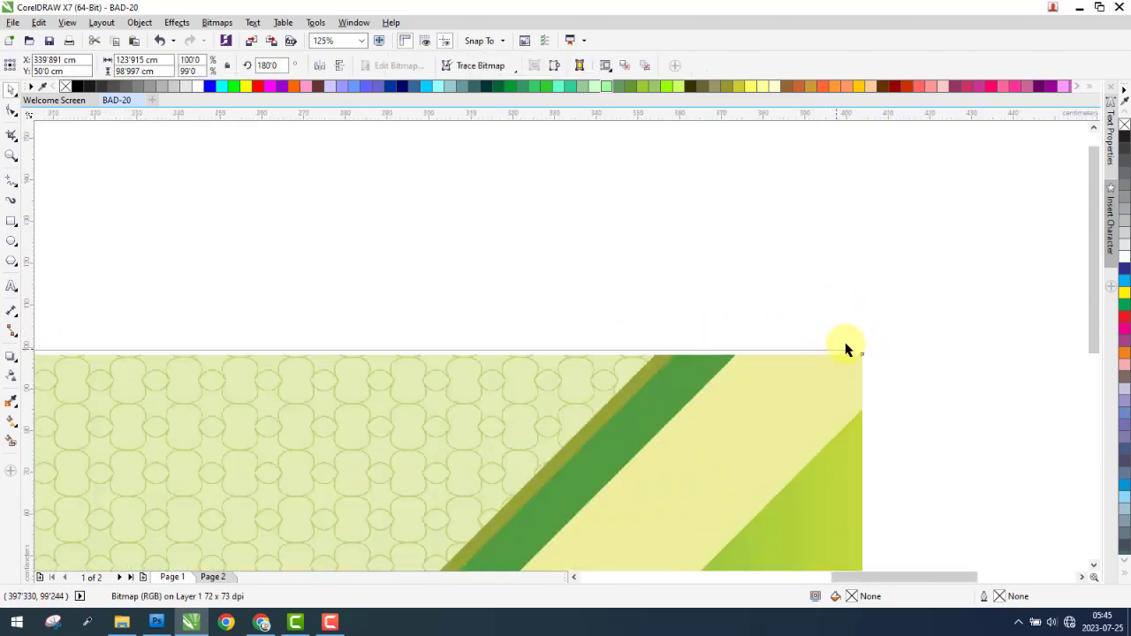
{"action": "left_click_drag", "start_coordinate": [758, 394], "coordinate": [770, 303]}
{"action": "key", "text": "ctrl+z"}
{"action": "left_click", "coordinate": [433, 466]}
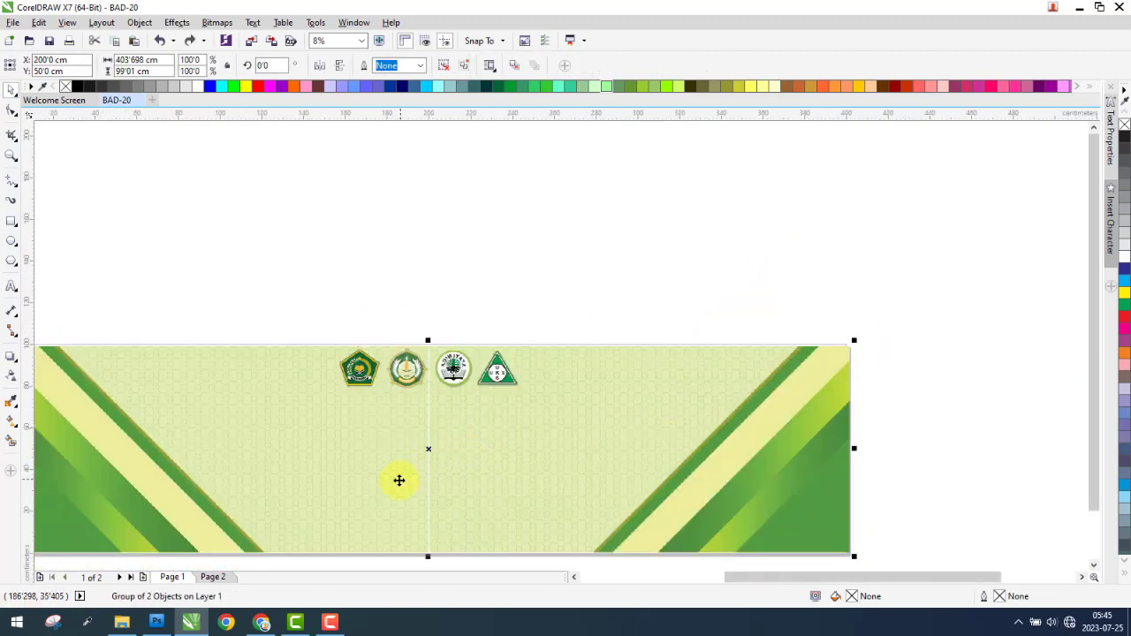
{"action": "left_click_drag", "start_coordinate": [398, 480], "coordinate": [409, 404]}
{"action": "key", "text": "ctrl+z"}
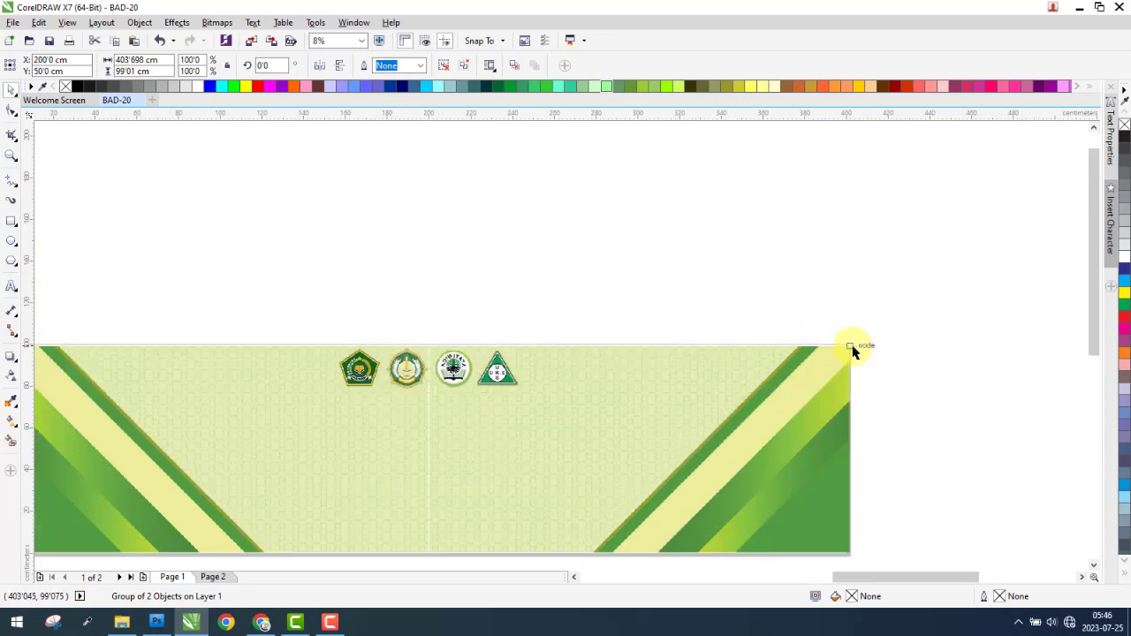
Pull the grouped pattern background off the page, set its height to 100 cm and centre it back on the page.
{"action": "scroll", "coordinate": [851, 344], "scroll_direction": "up", "scroll_amount": 5}
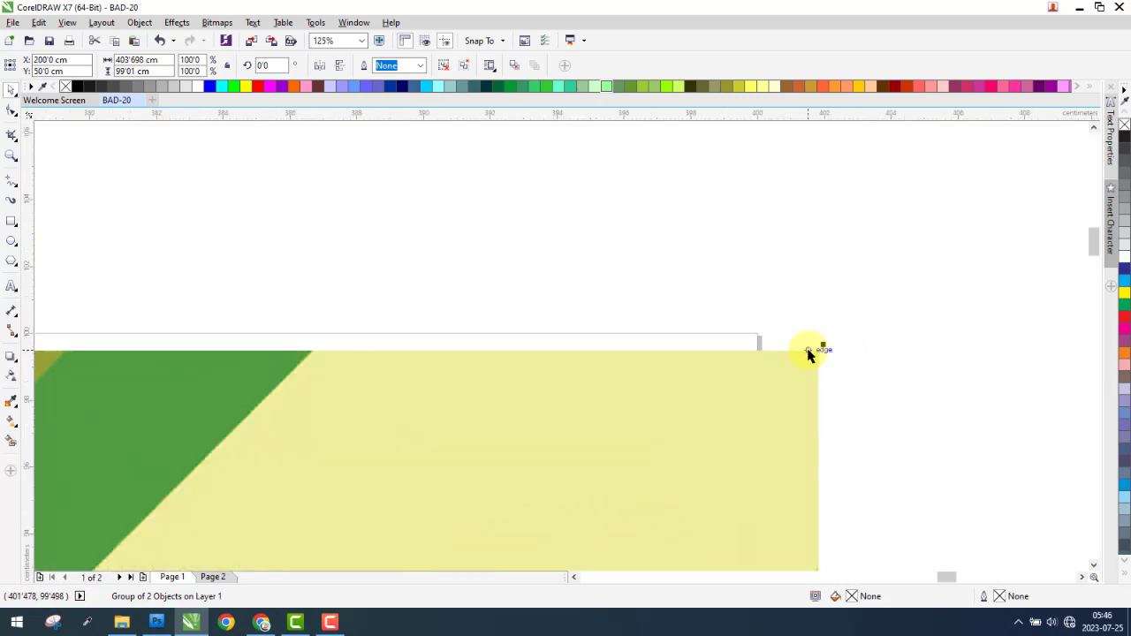
{"action": "scroll", "coordinate": [809, 353], "scroll_direction": "down", "scroll_amount": 8}
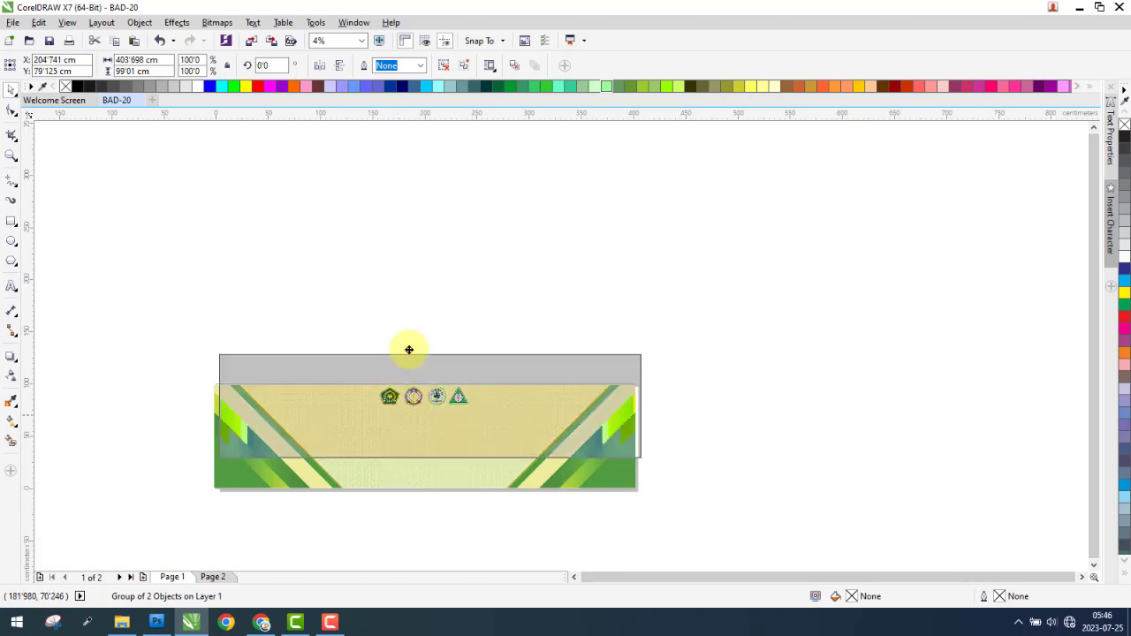
{"action": "left_click_drag", "start_coordinate": [409, 350], "coordinate": [363, 297]}
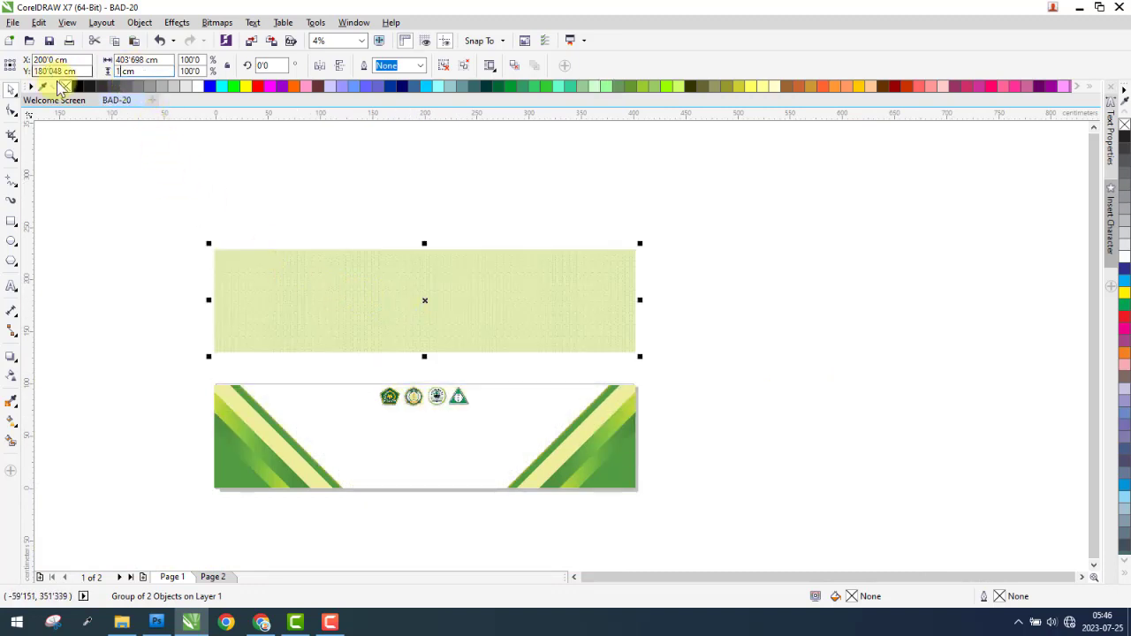
{"action": "type", "text": "00"}
{"action": "key", "text": "Return"}
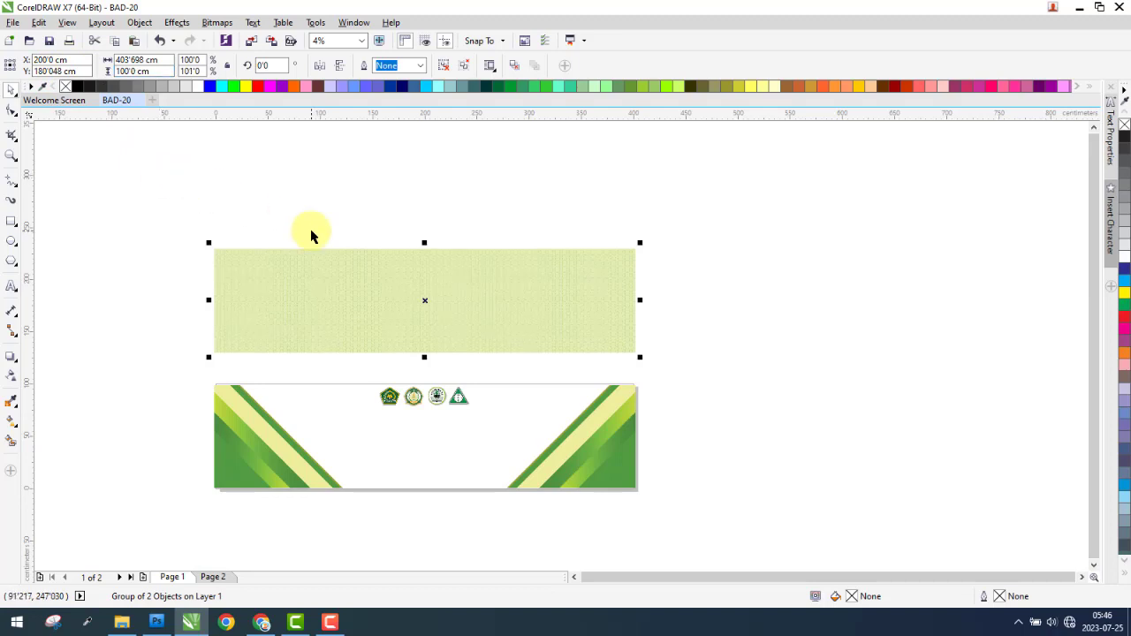
{"action": "key", "text": "p"}
{"action": "scroll", "coordinate": [626, 384], "scroll_direction": "up", "scroll_amount": 1}
{"action": "scroll", "coordinate": [626, 386], "scroll_direction": "up", "scroll_amount": 1}
{"action": "left_click", "coordinate": [577, 423]}
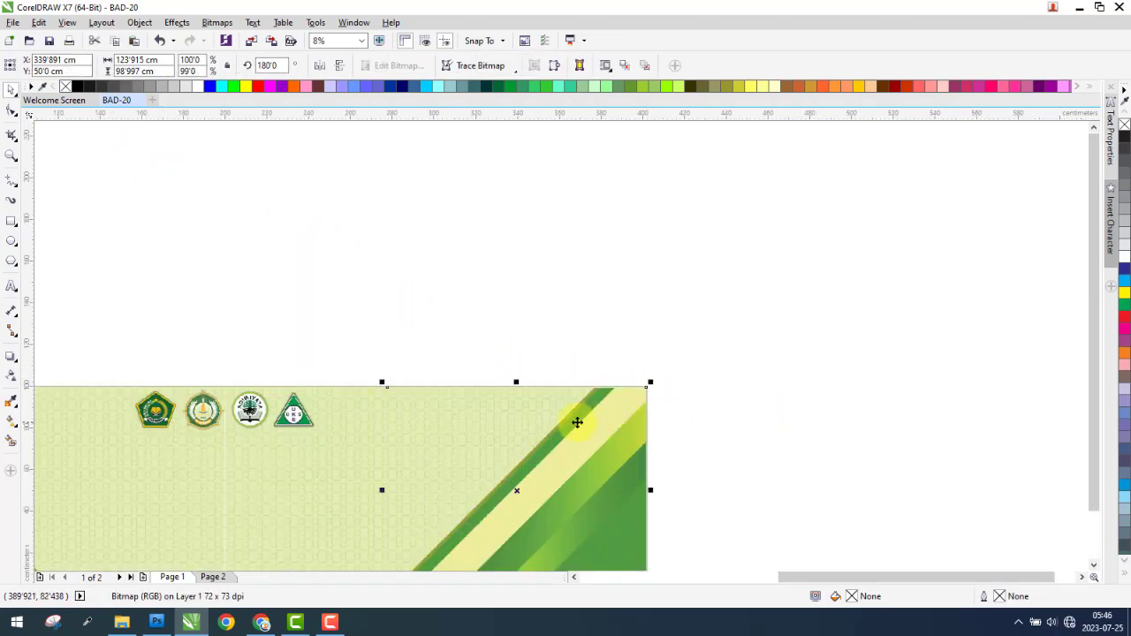
{"action": "left_click", "coordinate": [321, 473], "text": "shift"}
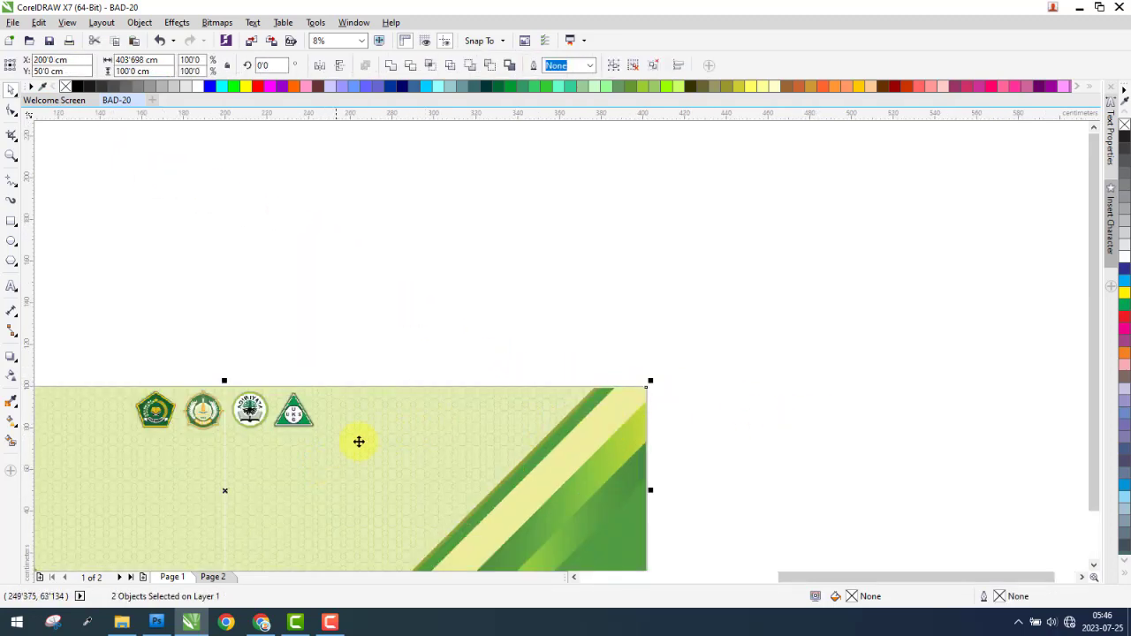
{"action": "left_click", "coordinate": [629, 298]}
Set the height of the green corner graphic at the banner's right end to 100 cm.
{"action": "scroll", "coordinate": [533, 347], "scroll_direction": "down", "scroll_amount": 1}
{"action": "scroll", "coordinate": [535, 450], "scroll_direction": "up", "scroll_amount": 2}
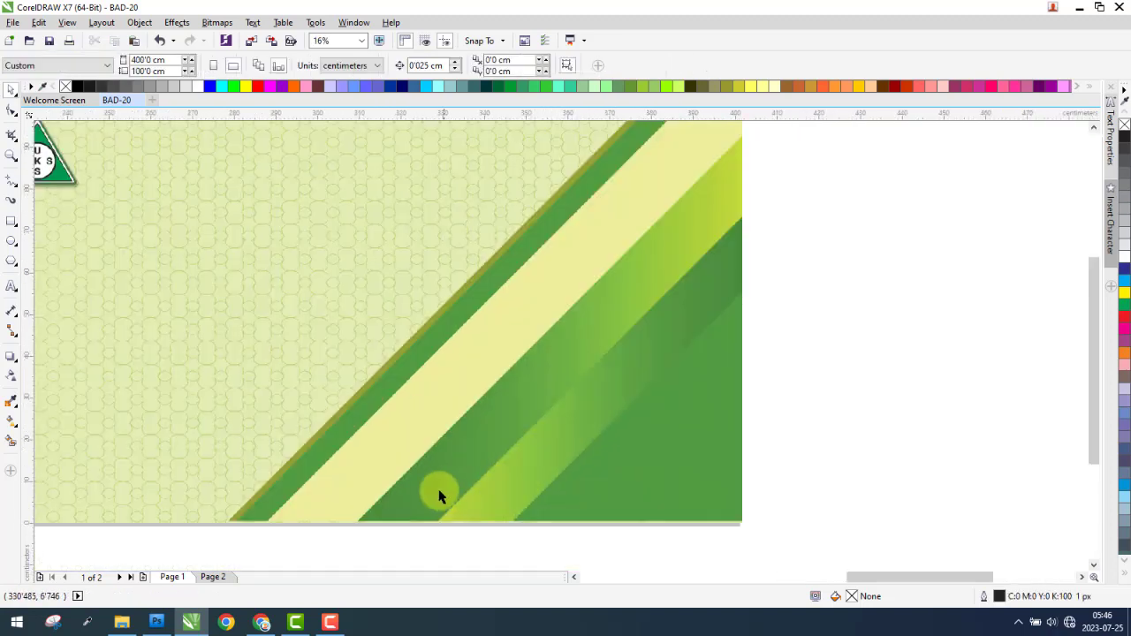
{"action": "scroll", "coordinate": [439, 497], "scroll_direction": "up", "scroll_amount": 1}
{"action": "left_click", "coordinate": [401, 339]}
{"action": "left_click_drag", "start_coordinate": [146, 71], "coordinate": [77, 73]}
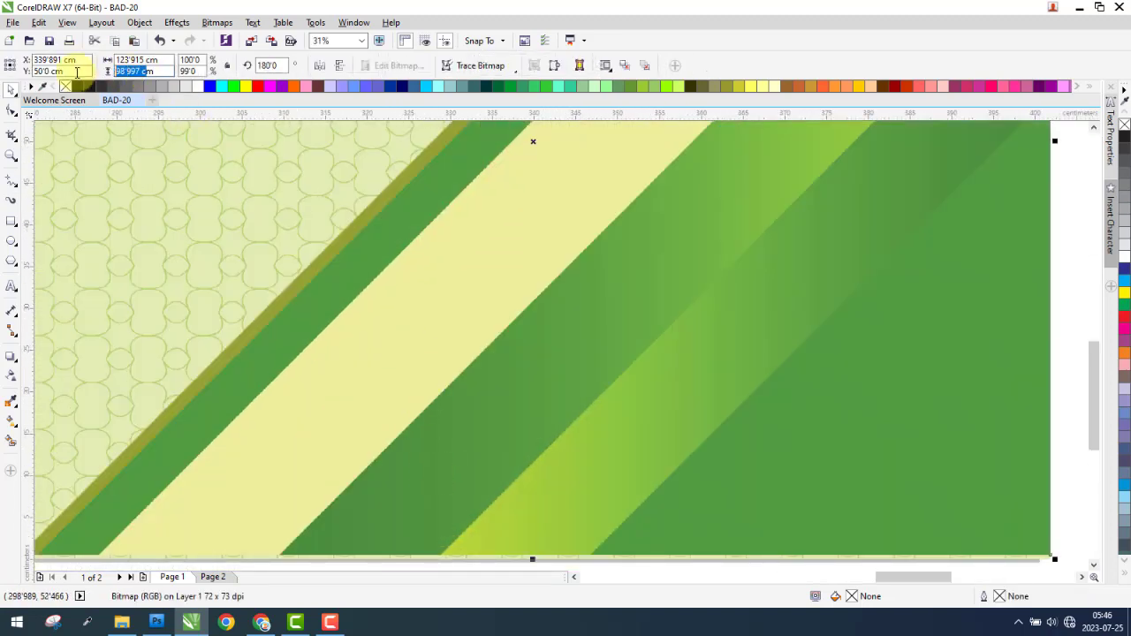
{"action": "type", "text": "100m"}
{"action": "key", "text": "Return"}
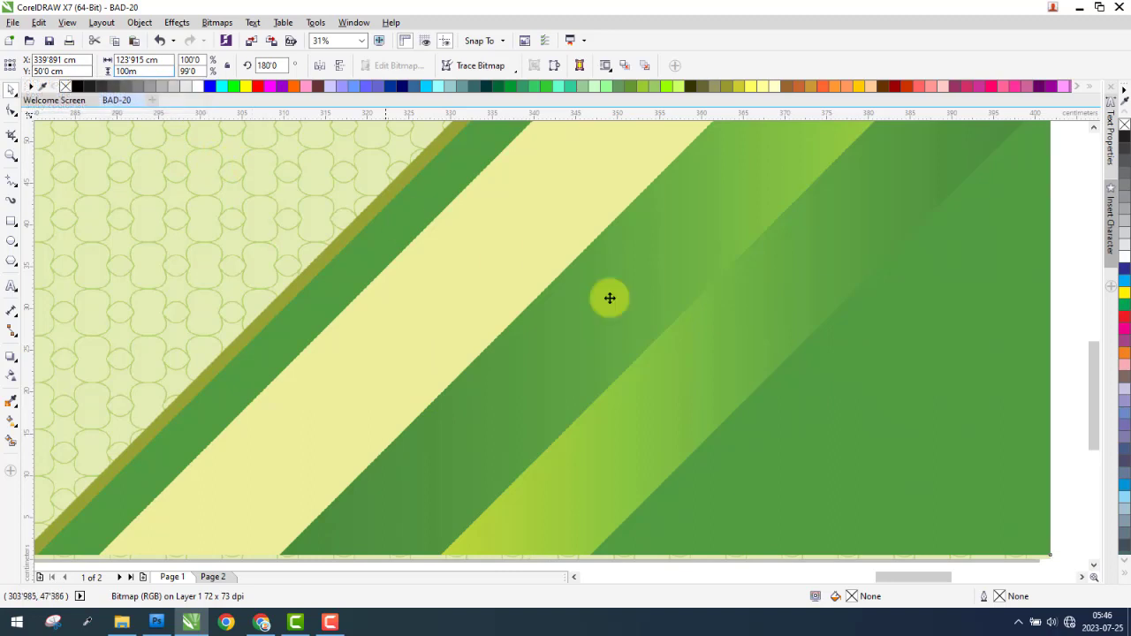
{"action": "scroll", "coordinate": [810, 377], "scroll_direction": "down", "scroll_amount": 1}
{"action": "scroll", "coordinate": [863, 383], "scroll_direction": "down", "scroll_amount": 3}
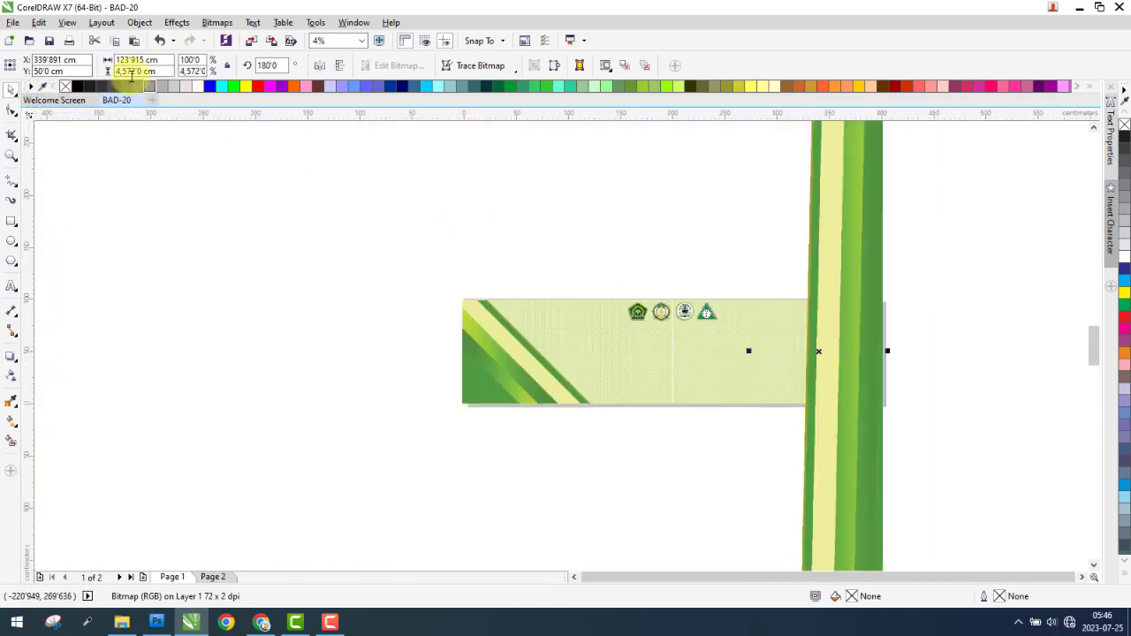
{"action": "type", "text": "100"}
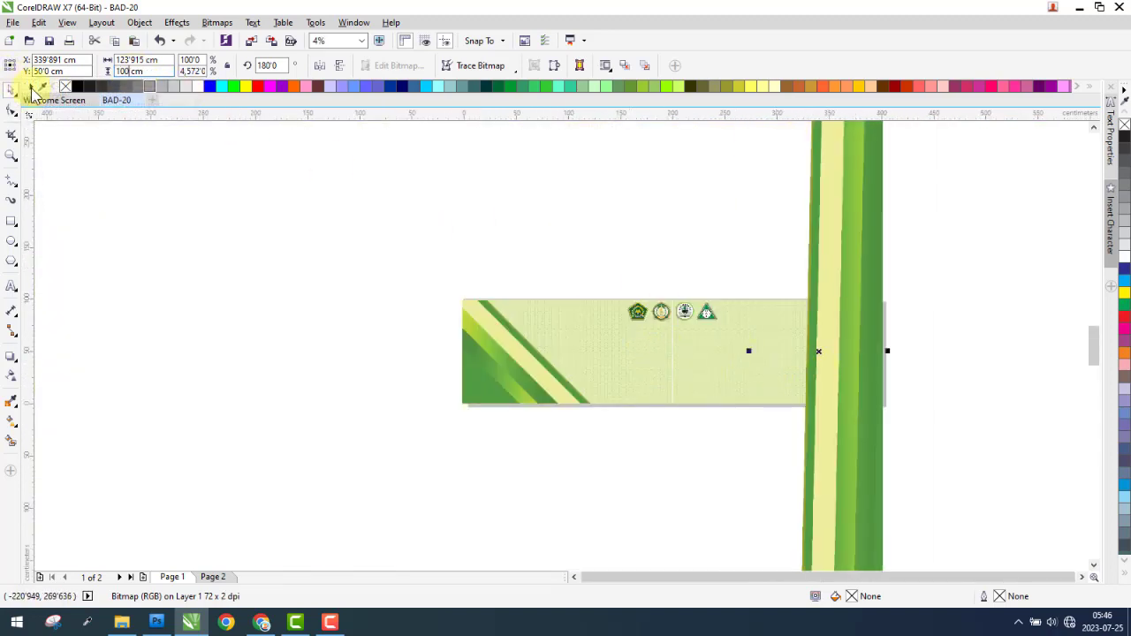
{"action": "left_click", "coordinate": [633, 325]}
Set the height of the green corner graphic at the banner's left end to 100 cm.
{"action": "left_click", "coordinate": [501, 343]}
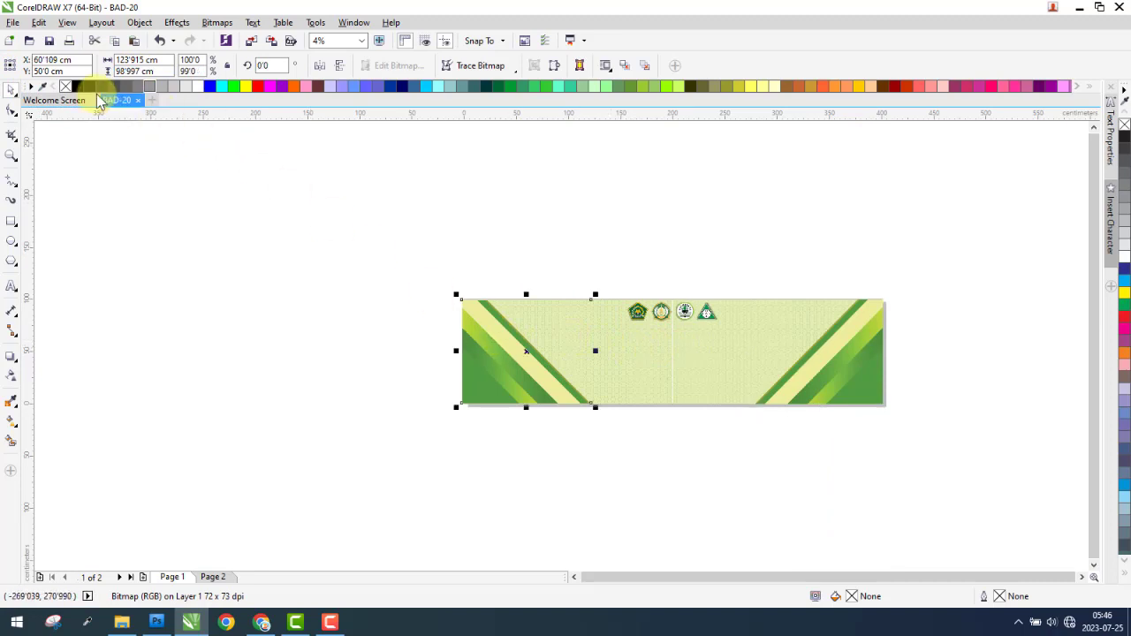
{"action": "type", "text": "100"}
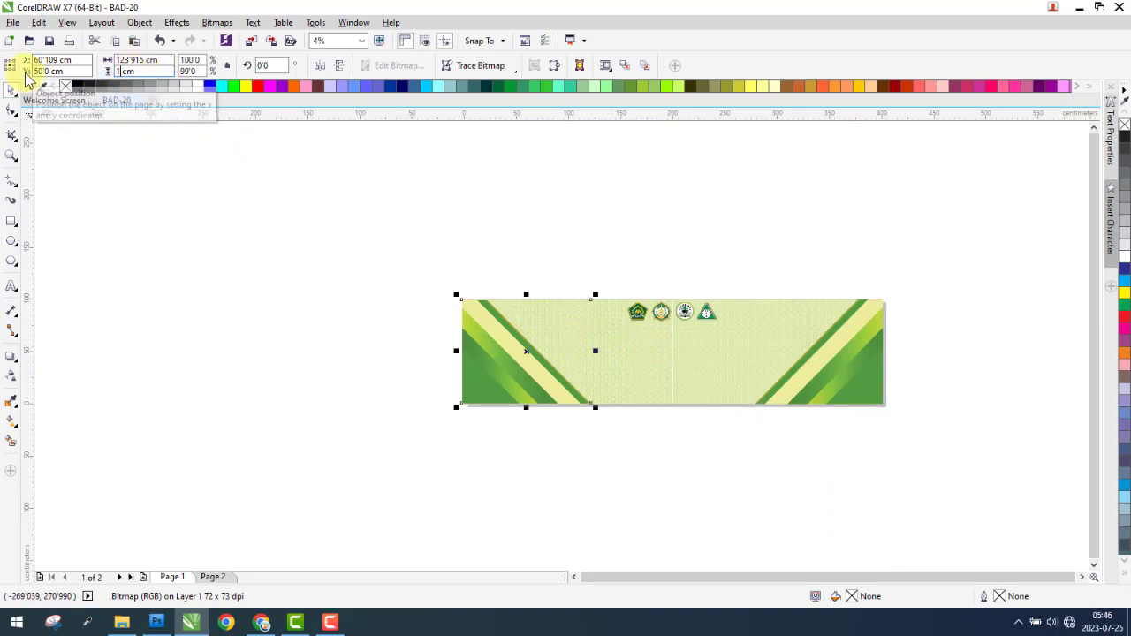
{"action": "key", "text": "Return"}
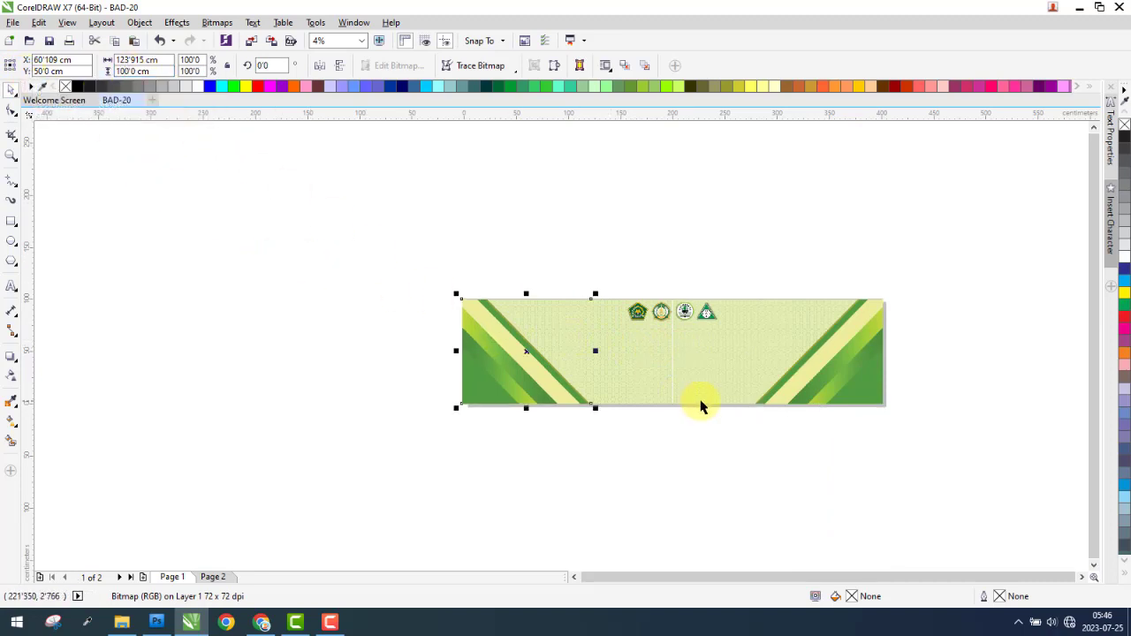
{"action": "left_click", "coordinate": [659, 381]}
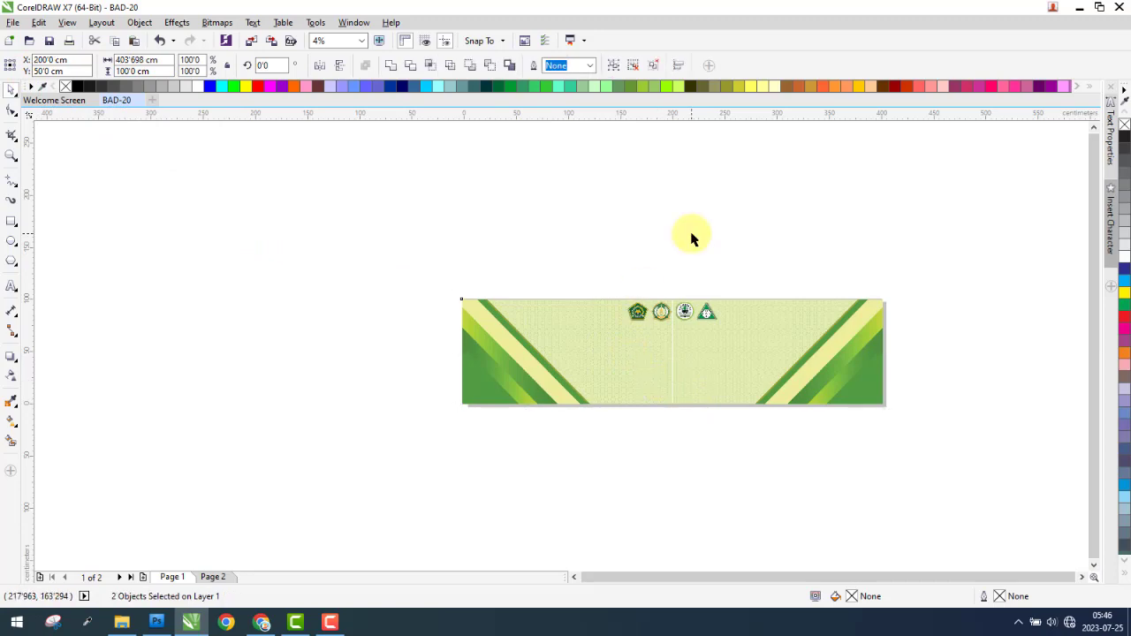
{"action": "left_click", "coordinate": [692, 235]}
Centre the reference banner image on Page 2.
{"action": "scroll", "coordinate": [707, 309], "scroll_direction": "up", "scroll_amount": 4}
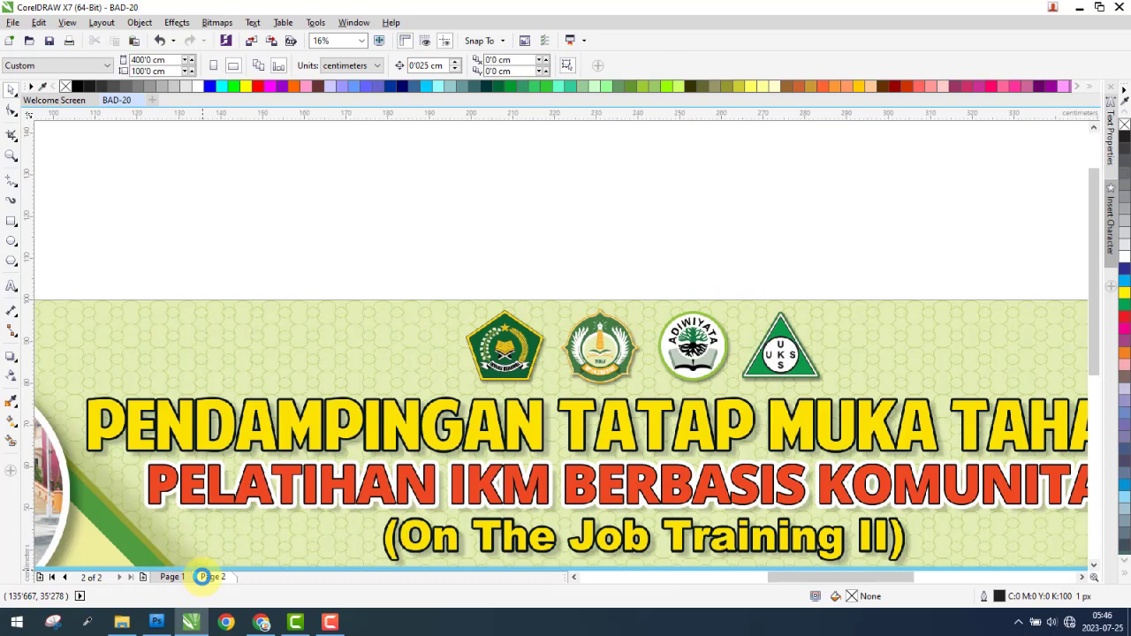
{"action": "left_click", "coordinate": [391, 377]}
{"action": "scroll", "coordinate": [392, 376], "scroll_direction": "down", "scroll_amount": 4}
{"action": "key", "text": "p"}
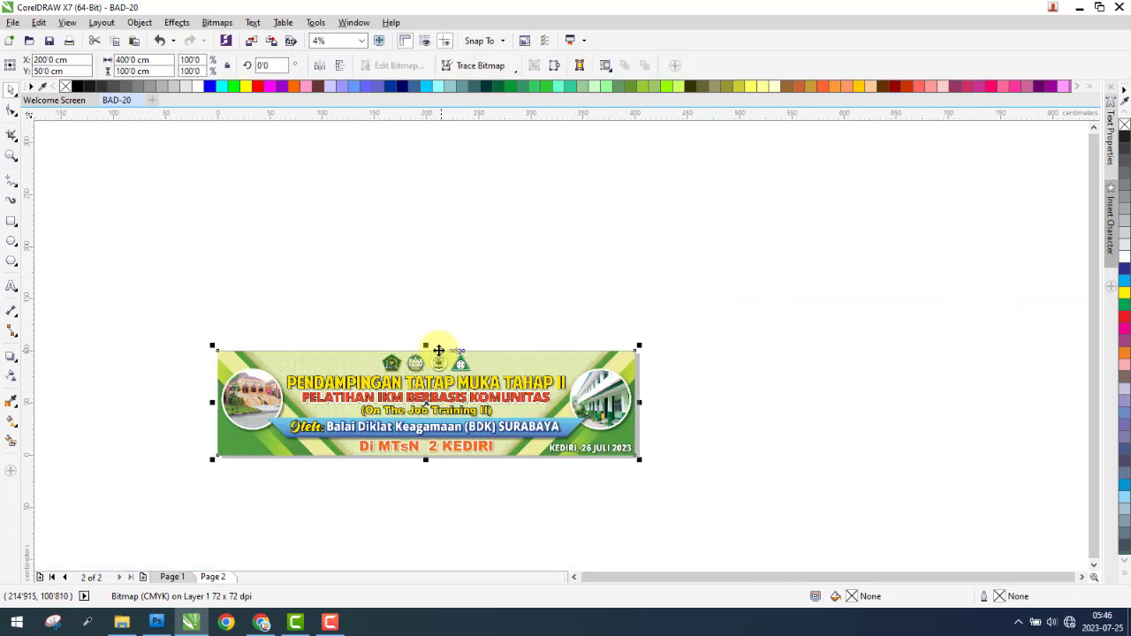
{"action": "left_click", "coordinate": [442, 288]}
{"action": "scroll", "coordinate": [356, 389], "scroll_direction": "up", "scroll_amount": 2}
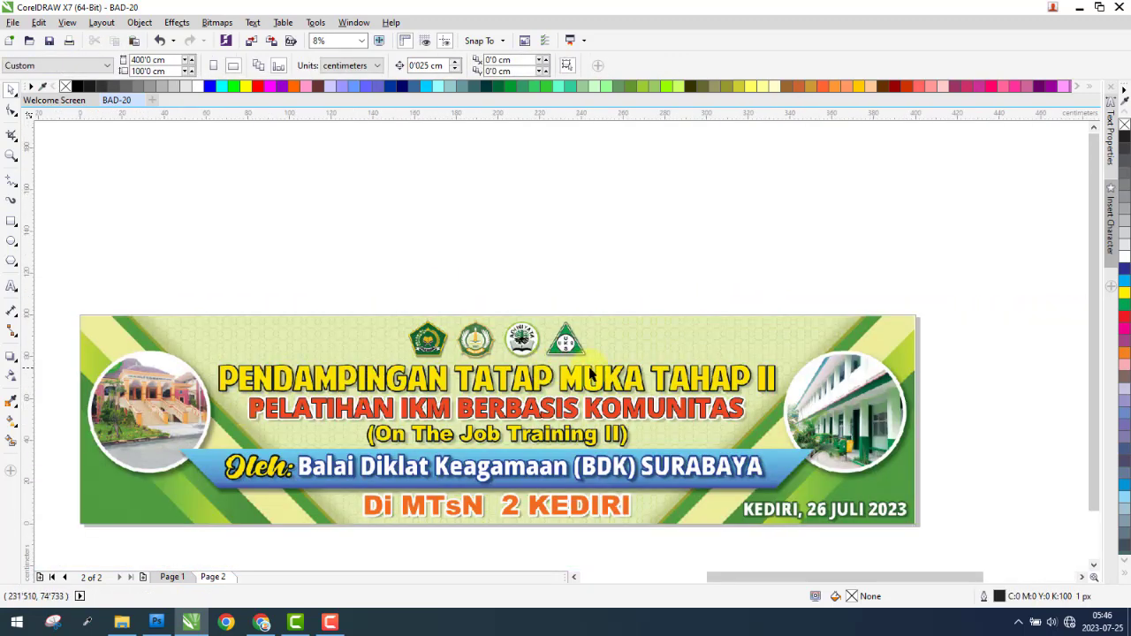
Draw a circle about 64 cm across over the building photo at the banner's left end and make its outline red.
{"action": "scroll", "coordinate": [590, 375], "scroll_direction": "down", "scroll_amount": 2}
{"action": "scroll", "coordinate": [363, 387], "scroll_direction": "up", "scroll_amount": 4}
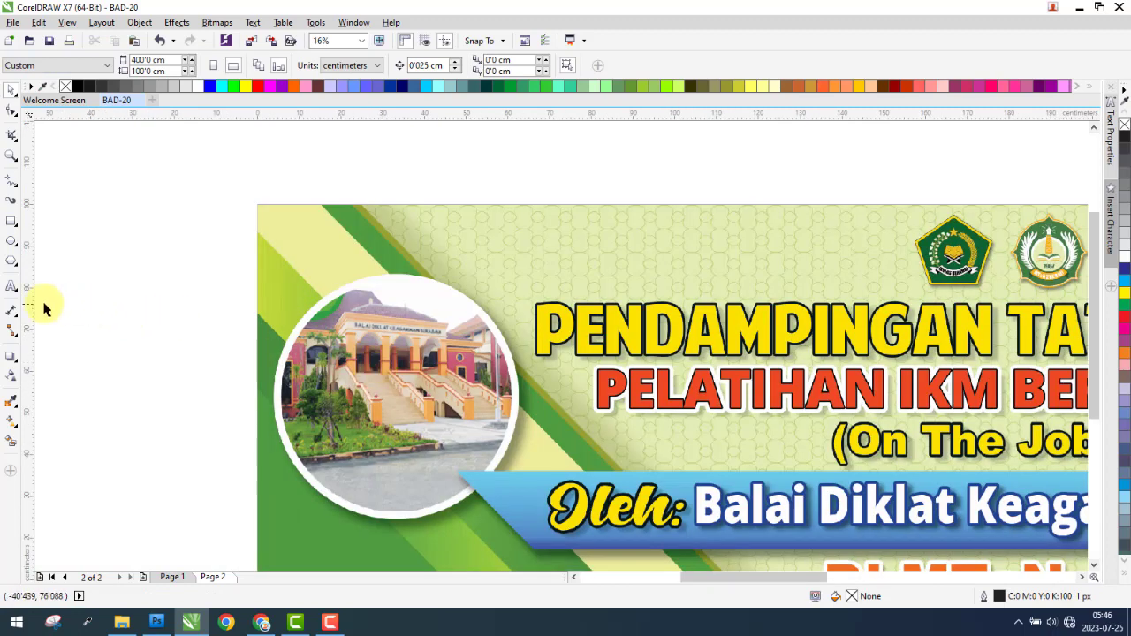
{"action": "left_click", "coordinate": [12, 240]}
{"action": "left_click_drag", "start_coordinate": [222, 313], "coordinate": [497, 579]}
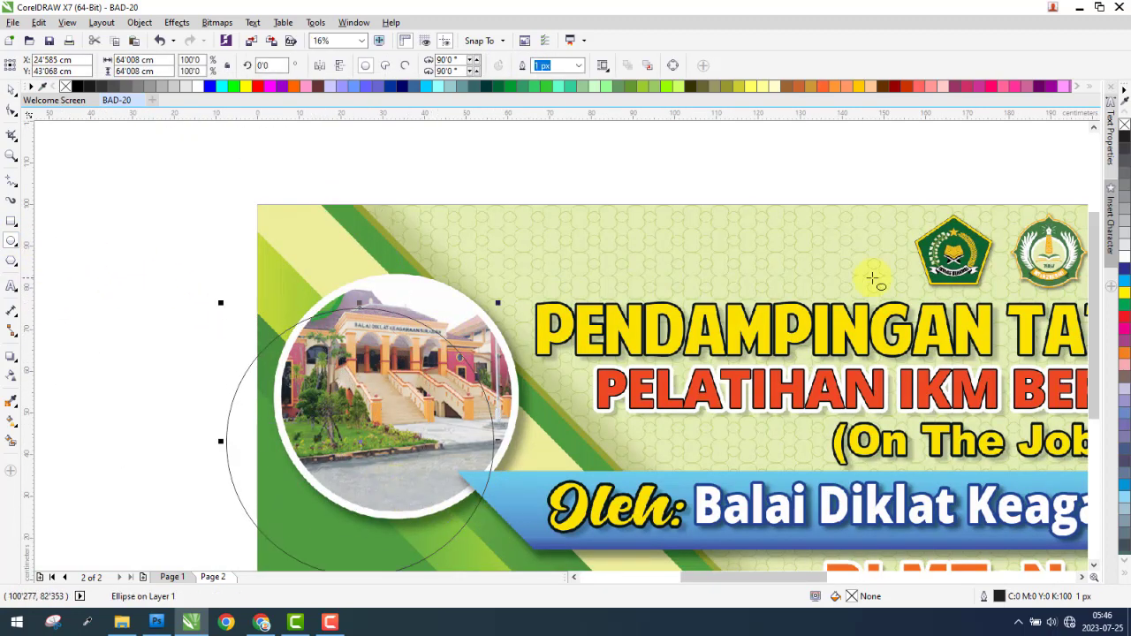
{"action": "right_click", "coordinate": [1125, 321]}
Move the red circle onto the building photo and shrink it to about 55.8 cm to follow the photo's round frame.
{"action": "left_click_drag", "start_coordinate": [432, 339], "coordinate": [478, 308]}
{"action": "left_click_drag", "start_coordinate": [544, 548], "coordinate": [518, 516]}
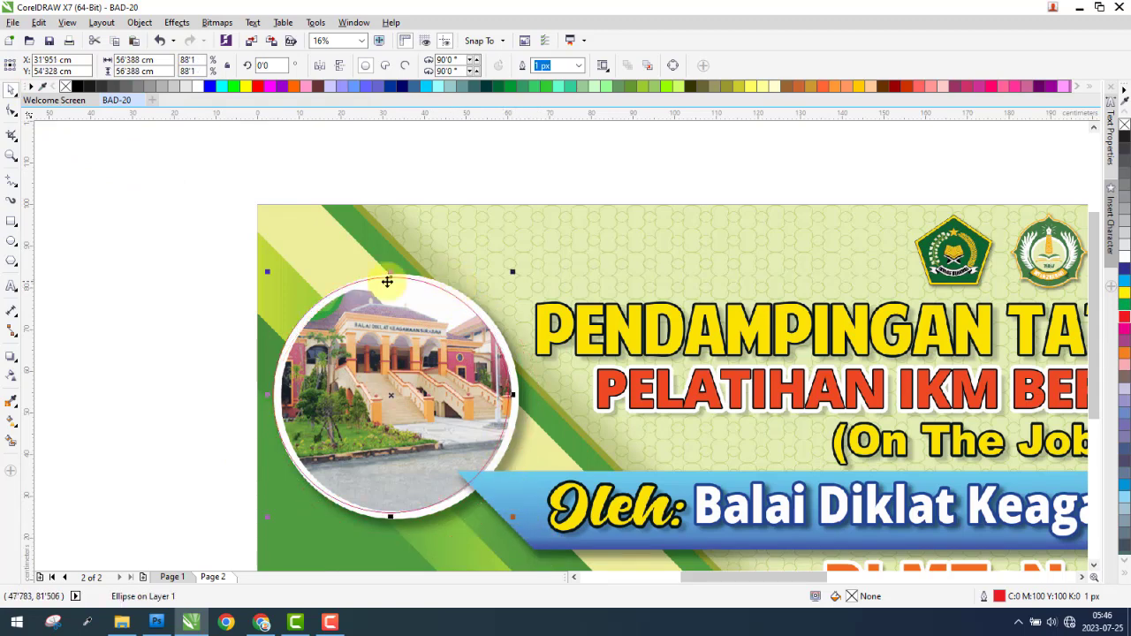
{"action": "scroll", "coordinate": [386, 278], "scroll_direction": "up", "scroll_amount": 4}
{"action": "left_click_drag", "start_coordinate": [76, 203], "coordinate": [87, 213]}
{"action": "left_click_drag", "start_coordinate": [290, 330], "coordinate": [333, 341]}
{"action": "left_click_drag", "start_coordinate": [558, 240], "coordinate": [560, 242]}
{"action": "scroll", "coordinate": [425, 222], "scroll_direction": "down", "scroll_amount": 5}
{"action": "scroll", "coordinate": [461, 279], "scroll_direction": "up", "scroll_amount": 3}
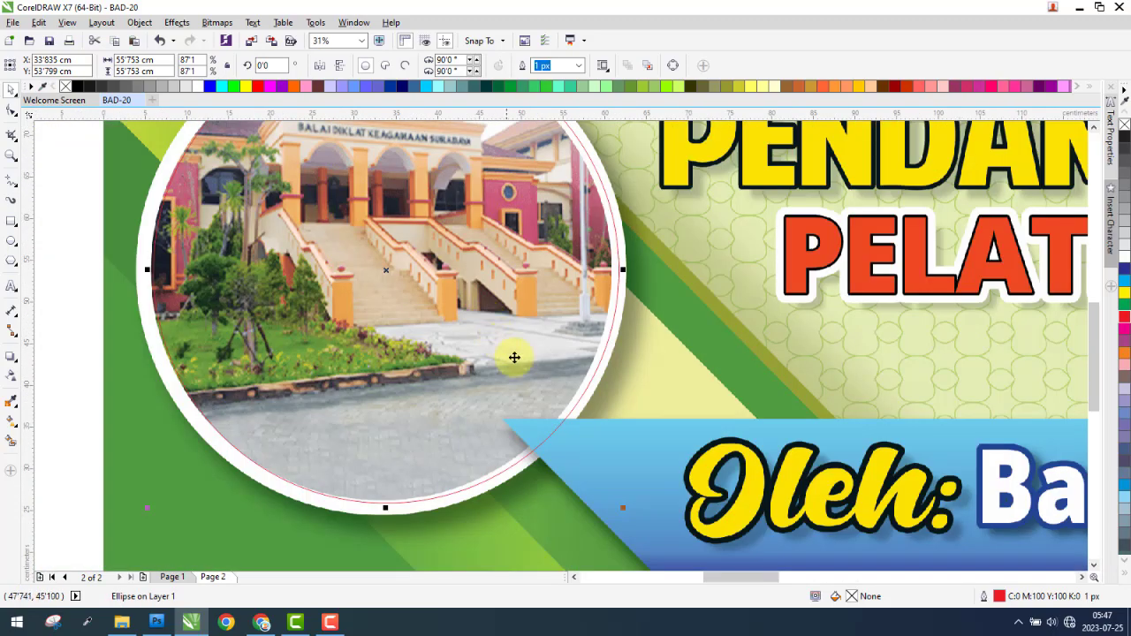
Fine-tune the red circle's size to about 55.16 cm and align it with the inner edge of the photo's white ring.
{"action": "left_click_drag", "start_coordinate": [624, 511], "coordinate": [588, 469]}
{"action": "scroll", "coordinate": [596, 354], "scroll_direction": "down", "scroll_amount": 2}
{"action": "scroll", "coordinate": [560, 368], "scroll_direction": "up", "scroll_amount": 2}
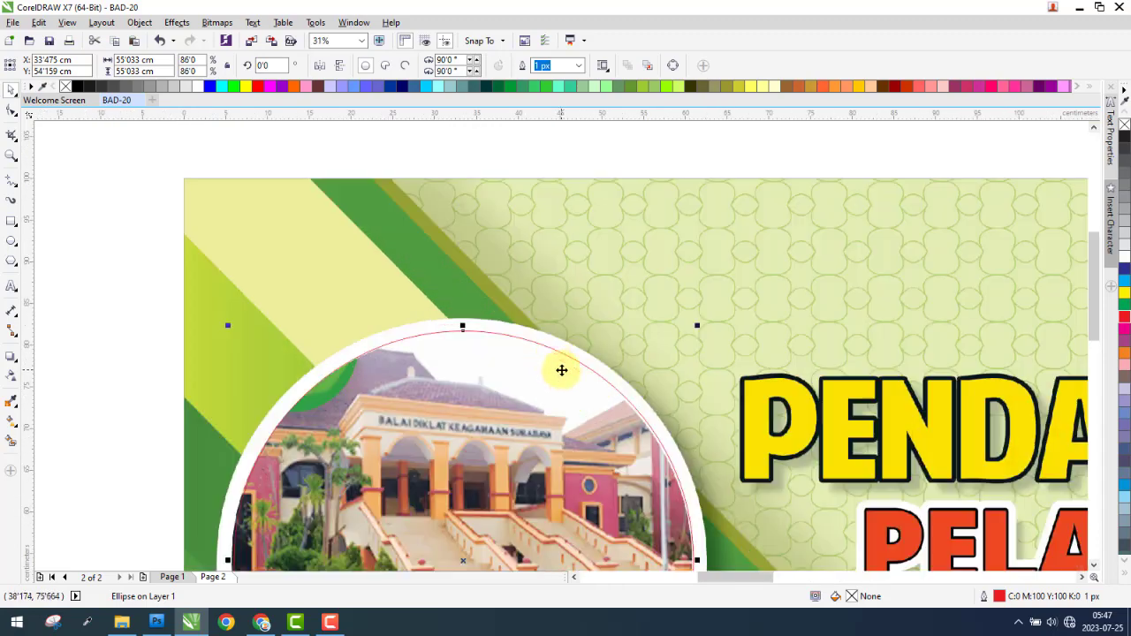
{"action": "scroll", "coordinate": [526, 353], "scroll_direction": "up", "scroll_amount": 1}
{"action": "scroll", "coordinate": [526, 354], "scroll_direction": "up", "scroll_amount": 2}
{"action": "left_click_drag", "start_coordinate": [678, 457], "coordinate": [677, 462]}
{"action": "scroll", "coordinate": [436, 289], "scroll_direction": "down", "scroll_amount": 2}
{"action": "scroll", "coordinate": [366, 253], "scroll_direction": "up", "scroll_amount": 2}
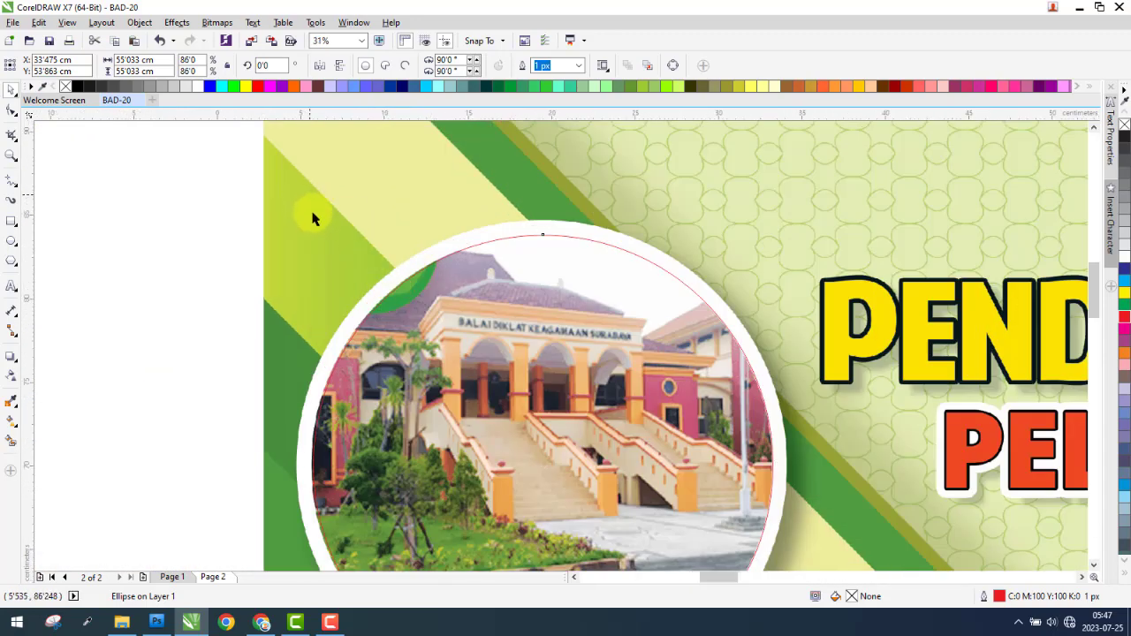
{"action": "scroll", "coordinate": [310, 249], "scroll_direction": "up", "scroll_amount": 2}
{"action": "left_click_drag", "start_coordinate": [311, 269], "coordinate": [311, 270]}
{"action": "scroll", "coordinate": [311, 270], "scroll_direction": "down", "scroll_amount": 2}
{"action": "scroll", "coordinate": [457, 454], "scroll_direction": "up", "scroll_amount": 2}
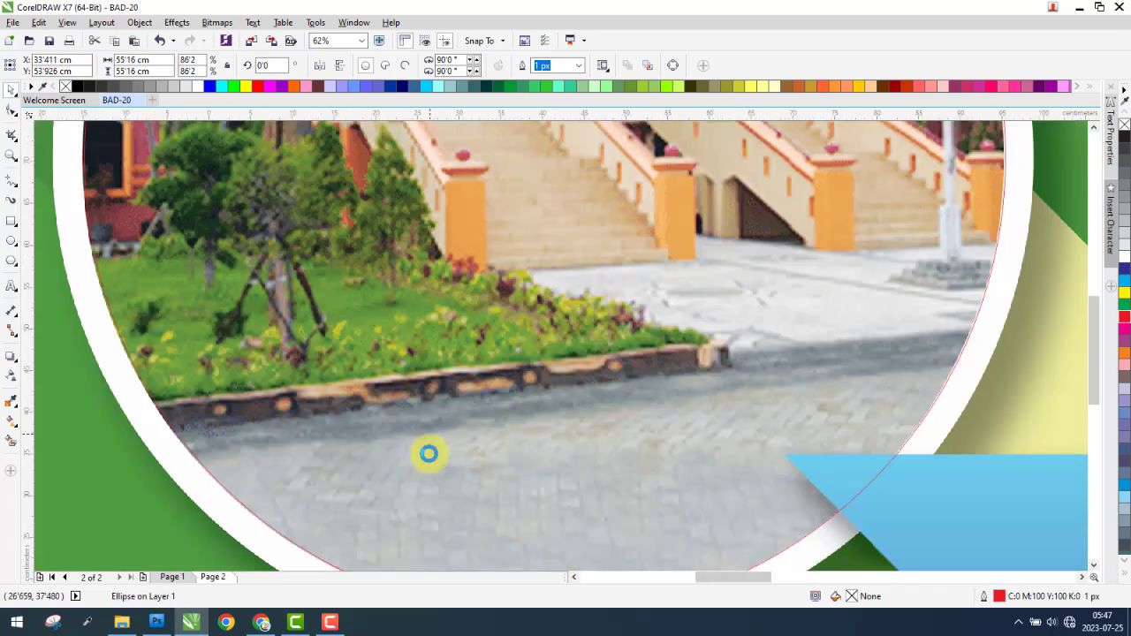
{"action": "scroll", "coordinate": [429, 453], "scroll_direction": "down", "scroll_amount": 2}
{"action": "scroll", "coordinate": [486, 411], "scroll_direction": "up", "scroll_amount": 2}
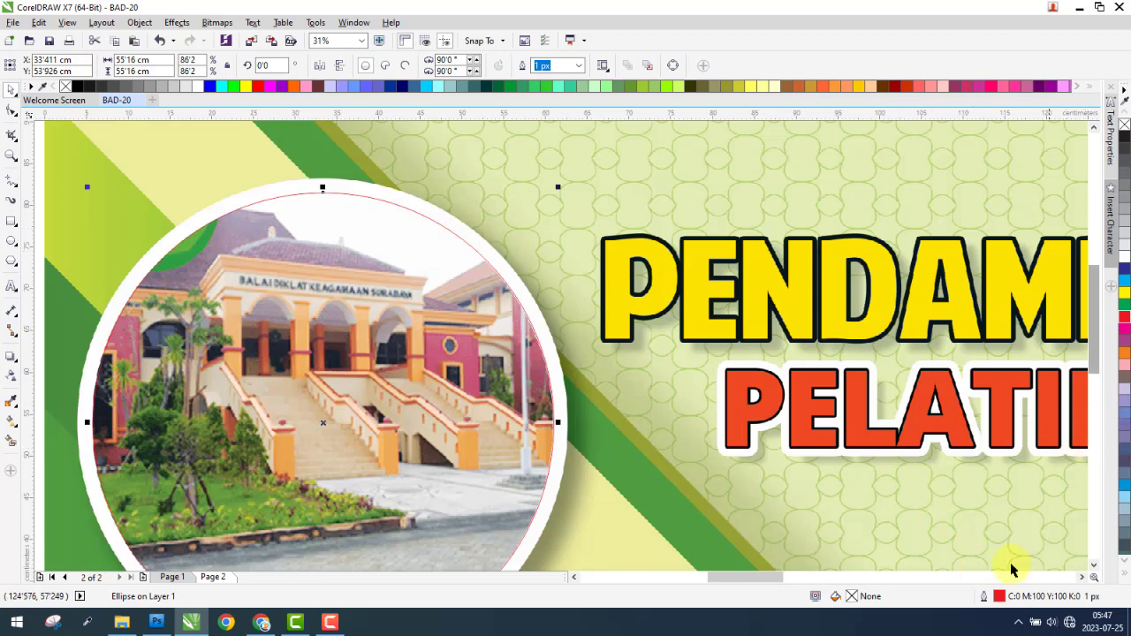
Thicken the circle's outline to 45 px so it covers the photo's white ring.
{"action": "double_click", "coordinate": [999, 598]}
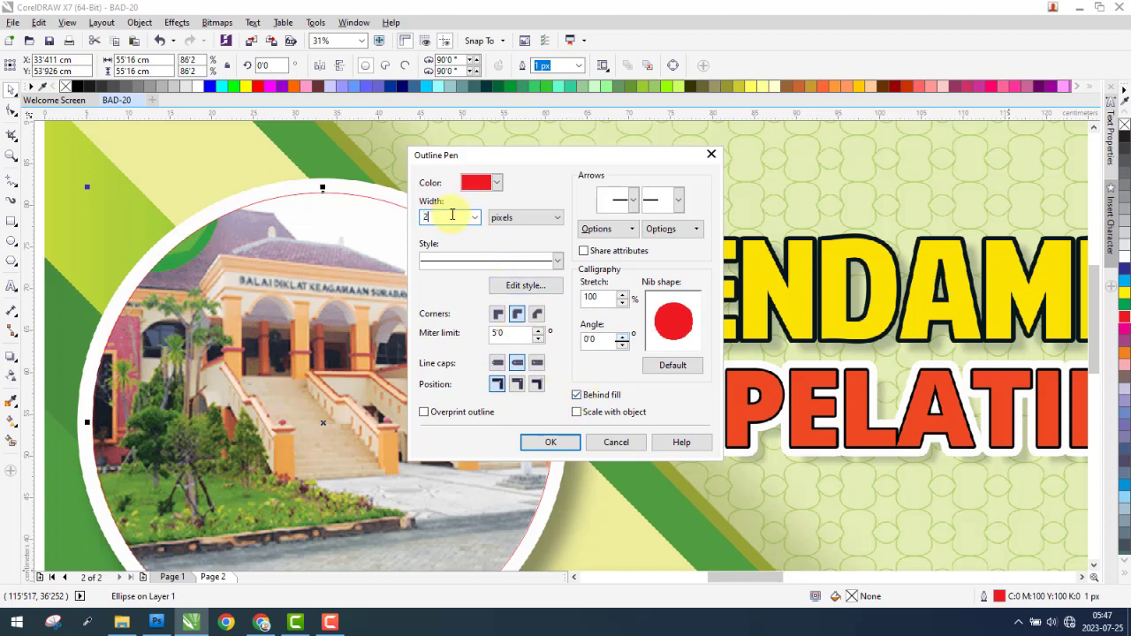
{"action": "left_click", "coordinate": [544, 441]}
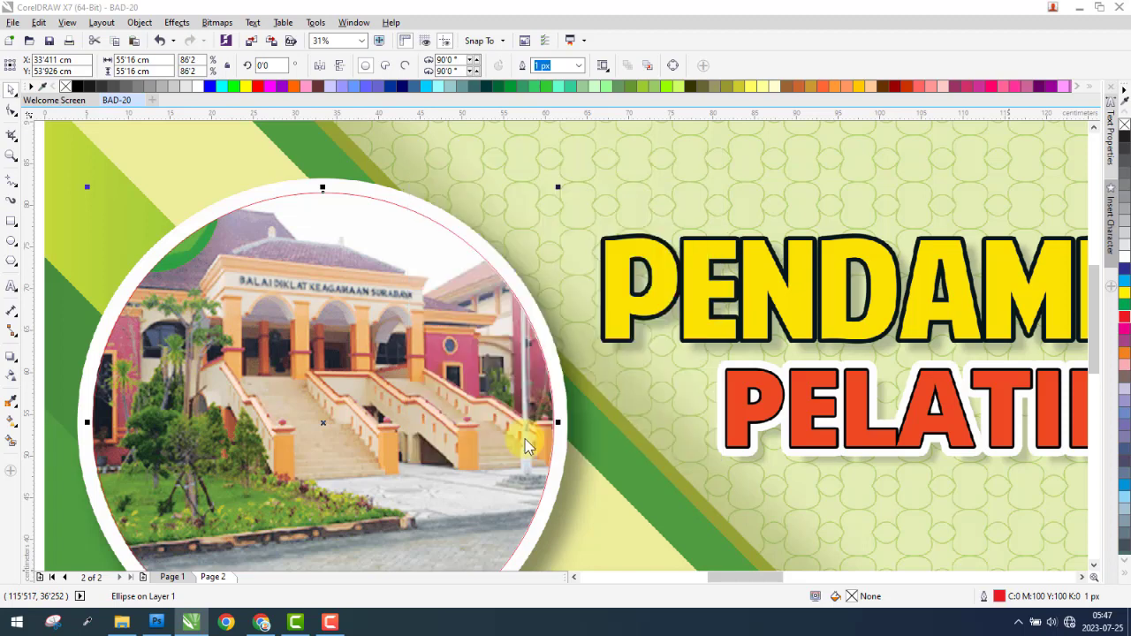
{"action": "double_click", "coordinate": [1000, 599]}
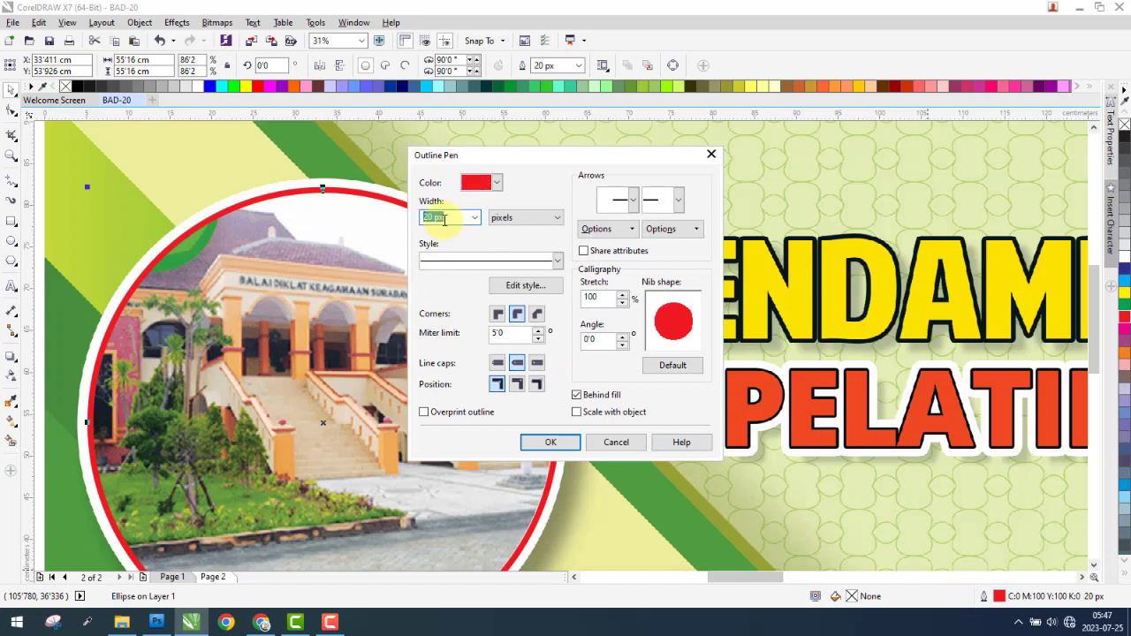
{"action": "key", "text": "Return"}
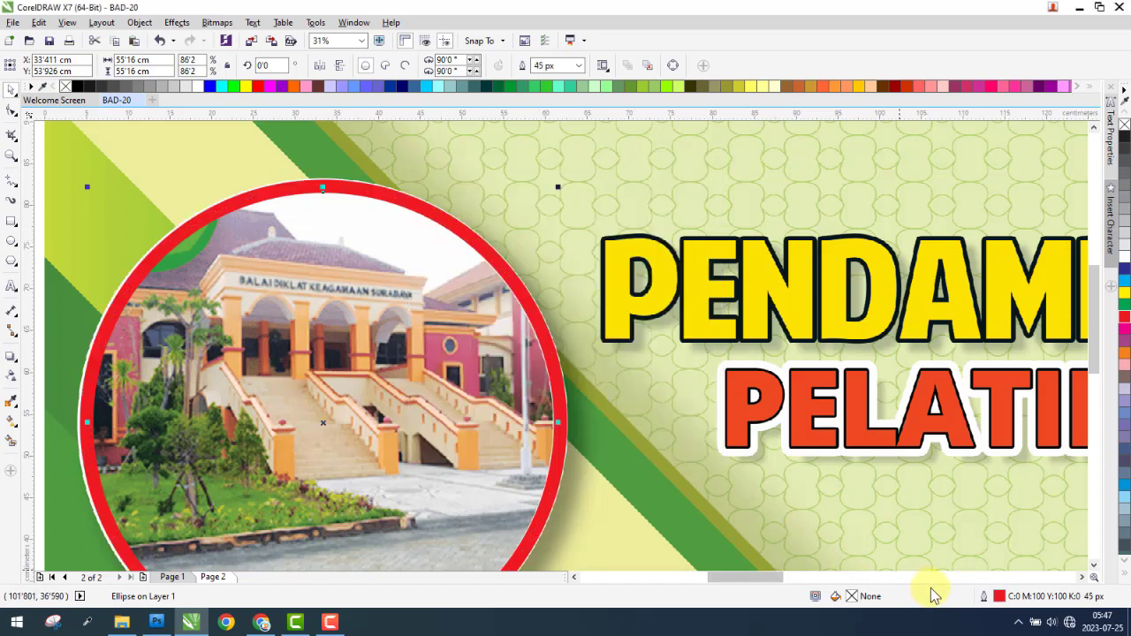
{"action": "scroll", "coordinate": [348, 355], "scroll_direction": "down", "scroll_amount": 2}
{"action": "scroll", "coordinate": [336, 394], "scroll_direction": "up", "scroll_amount": 2}
Shift the reference banner image aside and give the circle a blue fill (C100 M100) with a white outline.
{"action": "left_click", "coordinate": [462, 345]}
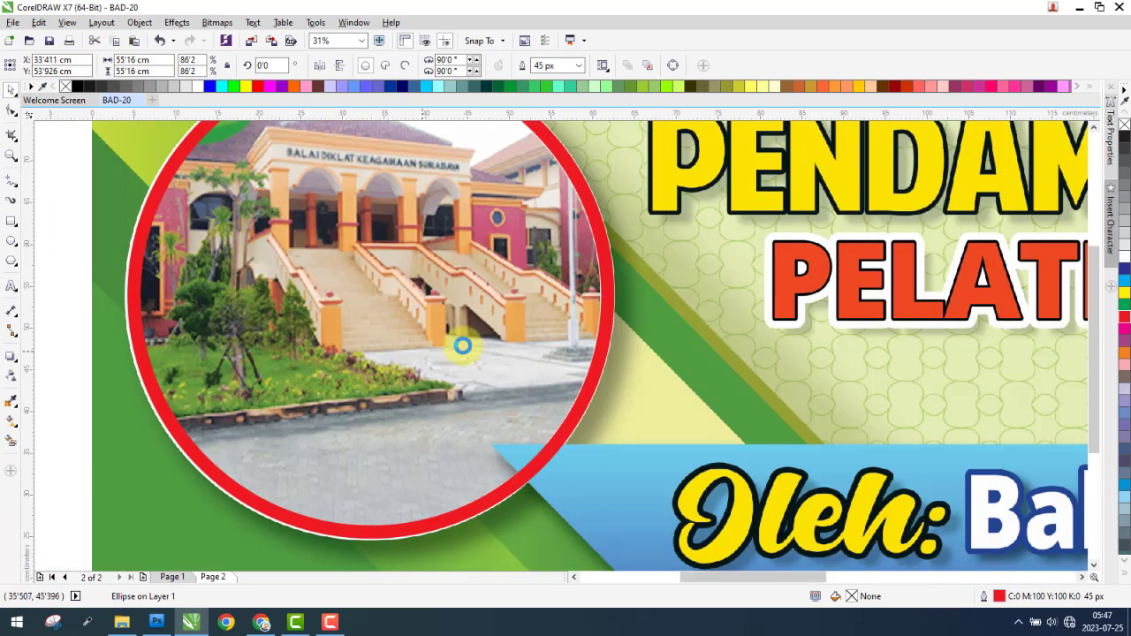
{"action": "scroll", "coordinate": [462, 346], "scroll_direction": "down", "scroll_amount": 2}
{"action": "left_click_drag", "start_coordinate": [379, 510], "coordinate": [450, 487]}
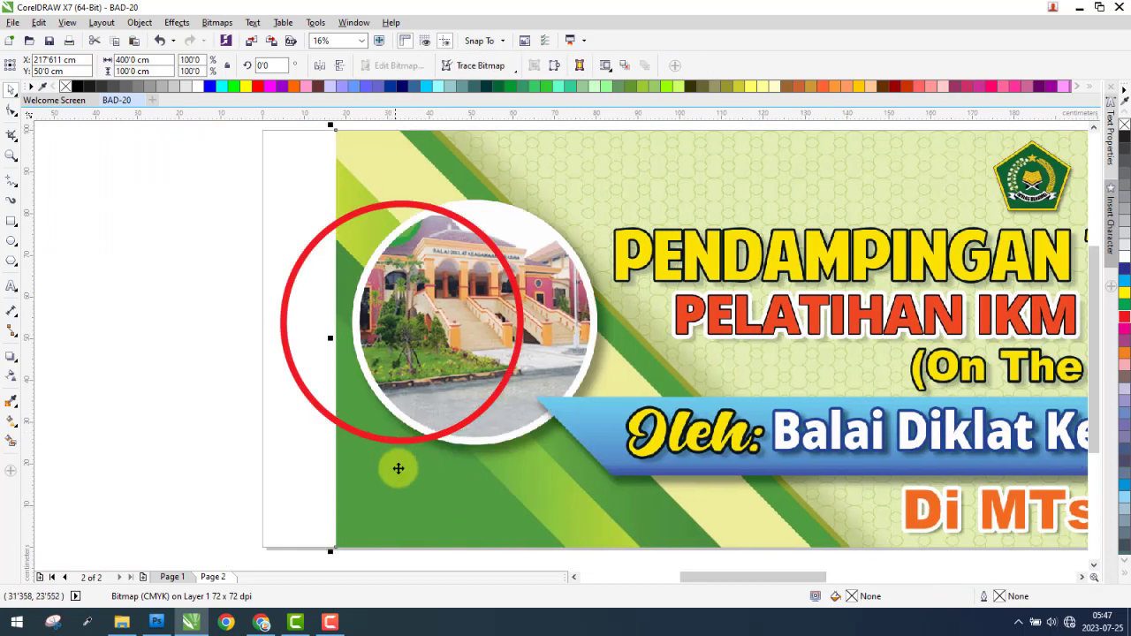
{"action": "left_click", "coordinate": [358, 422]}
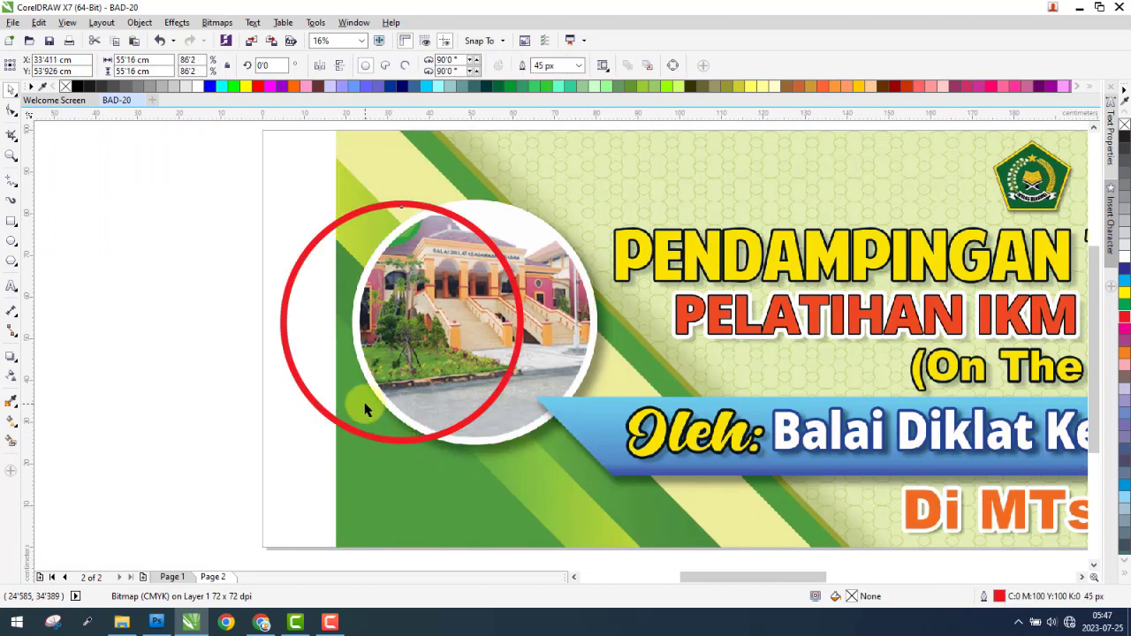
{"action": "left_click", "coordinate": [1126, 272]}
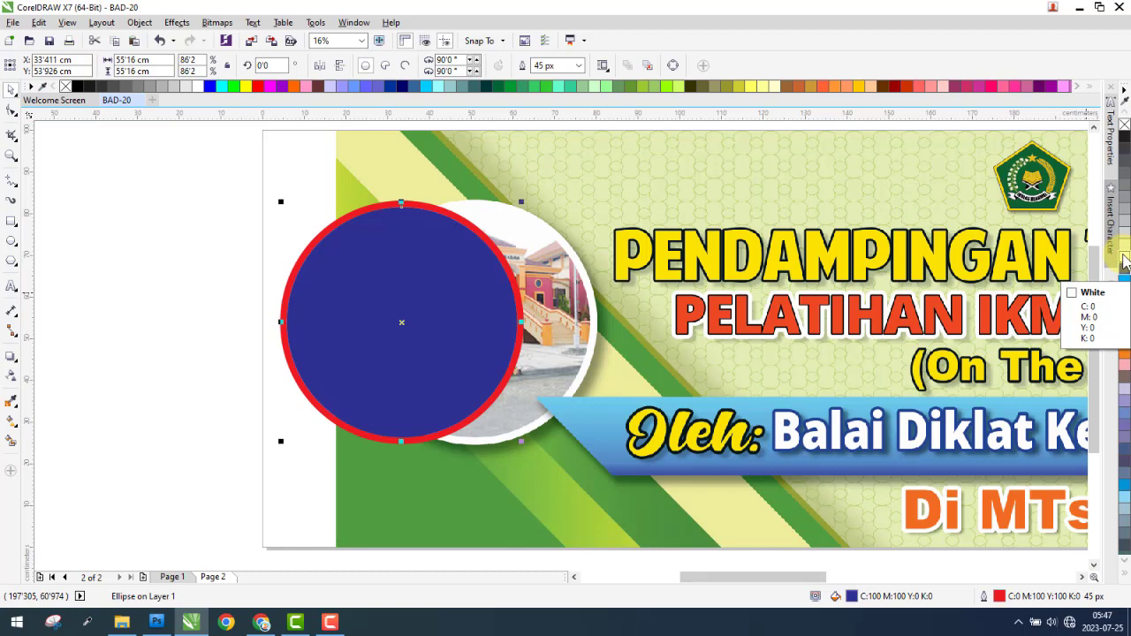
{"action": "right_click", "coordinate": [1125, 261]}
{"action": "left_click_drag", "start_coordinate": [467, 508], "coordinate": [490, 473]}
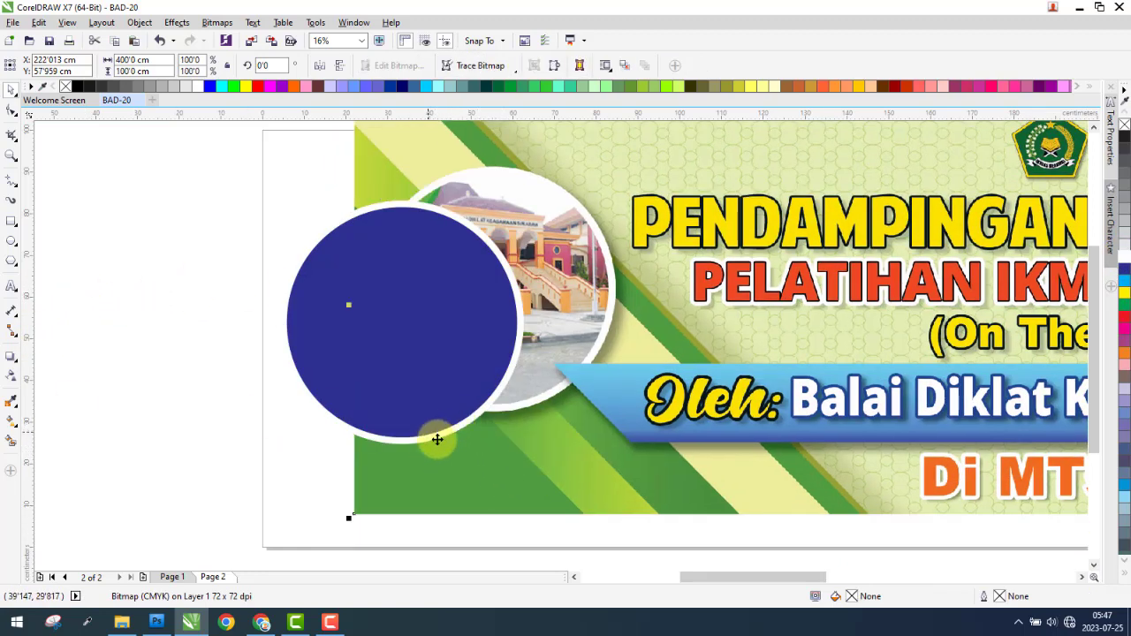
{"action": "left_click", "coordinate": [11, 357]}
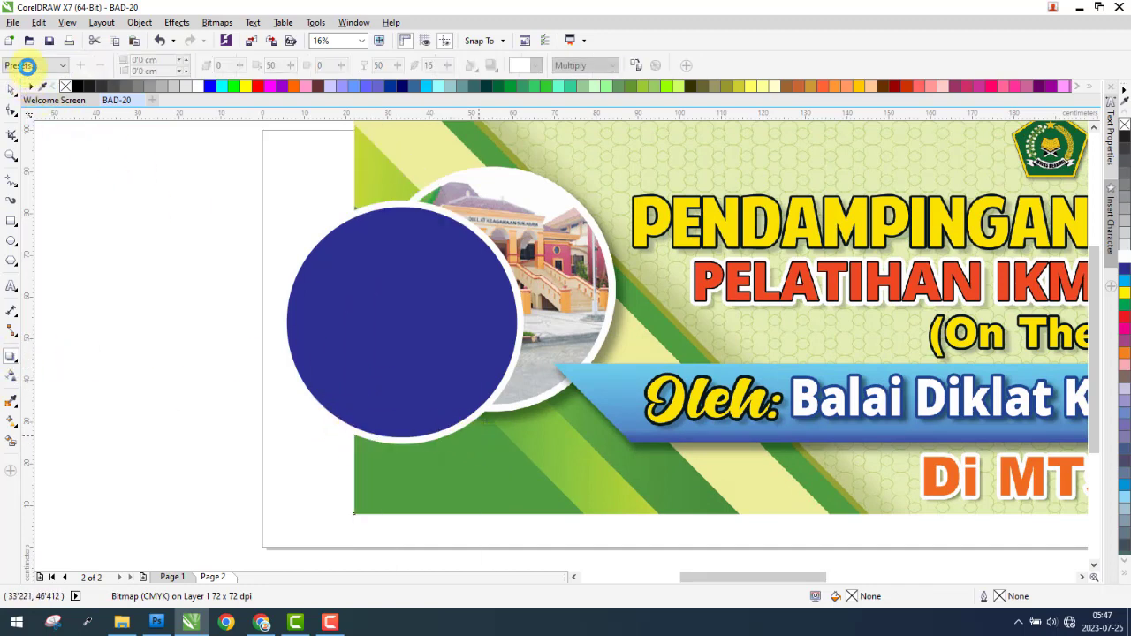
{"action": "left_click", "coordinate": [40, 66]}
{"action": "left_click", "coordinate": [53, 91]}
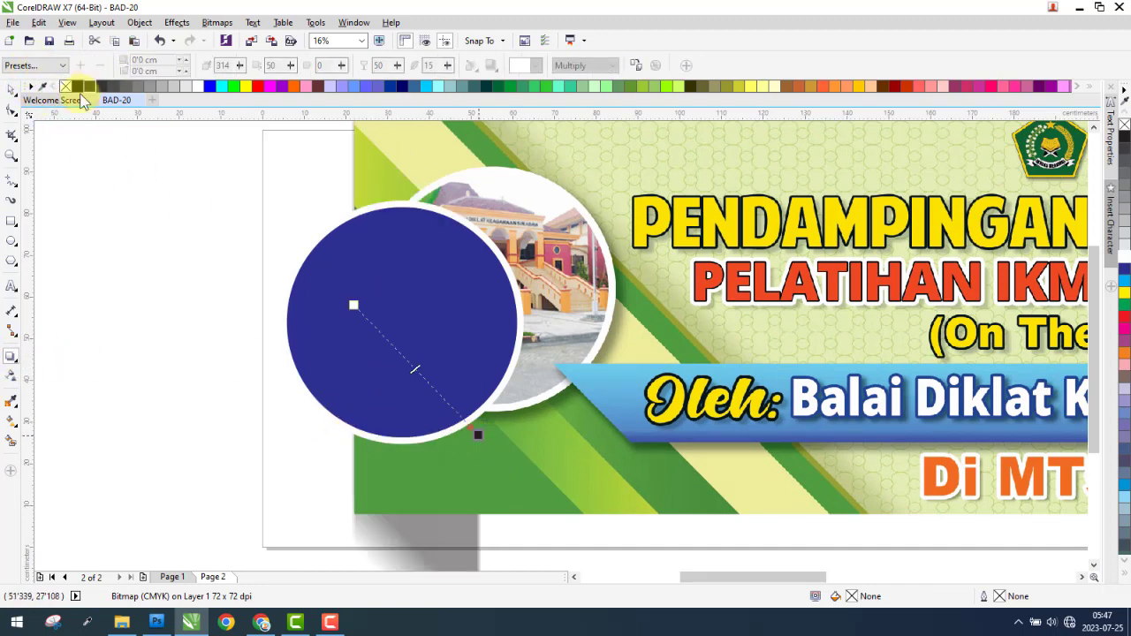
{"action": "left_click", "coordinate": [40, 65]}
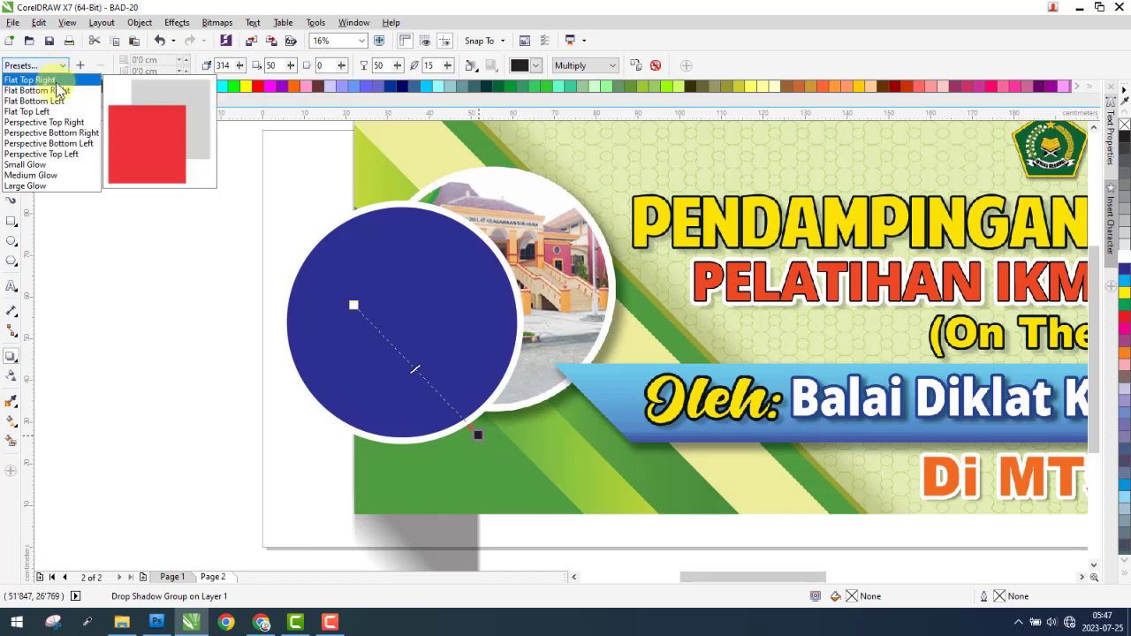
{"action": "left_click", "coordinate": [528, 439]}
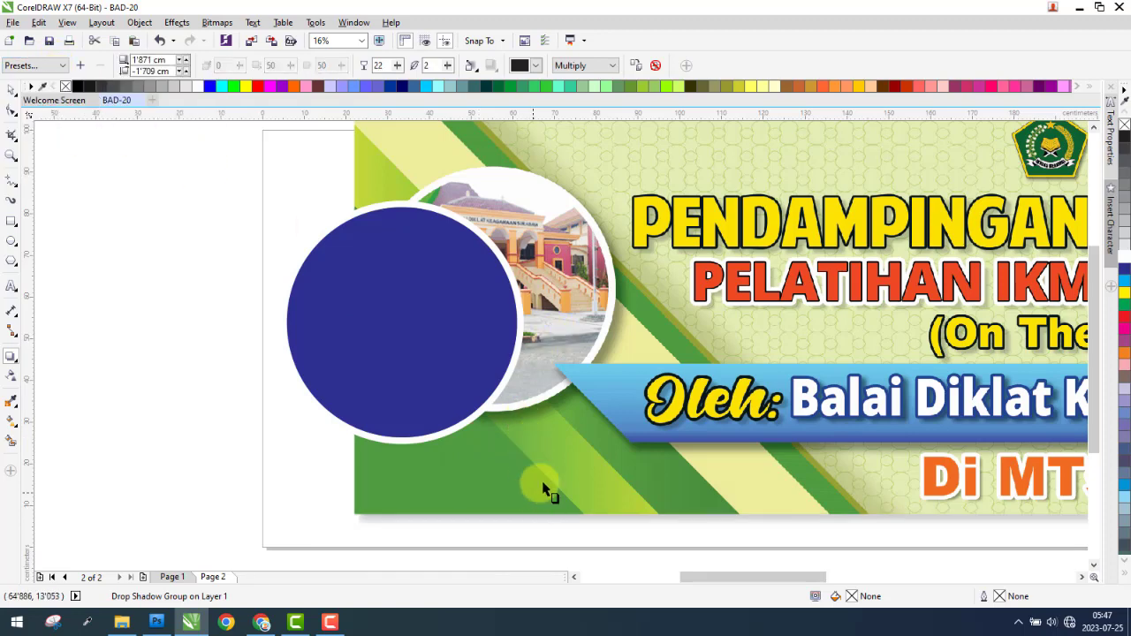
{"action": "scroll", "coordinate": [480, 379], "scroll_direction": "down", "scroll_amount": 2}
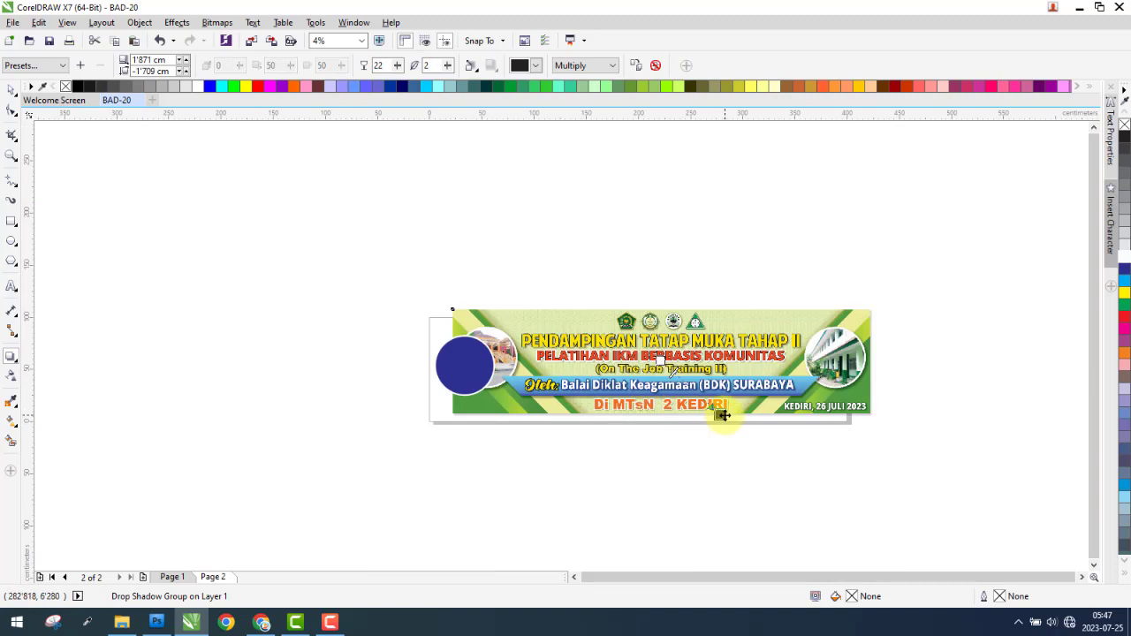
{"action": "scroll", "coordinate": [718, 407], "scroll_direction": "up", "scroll_amount": 1}
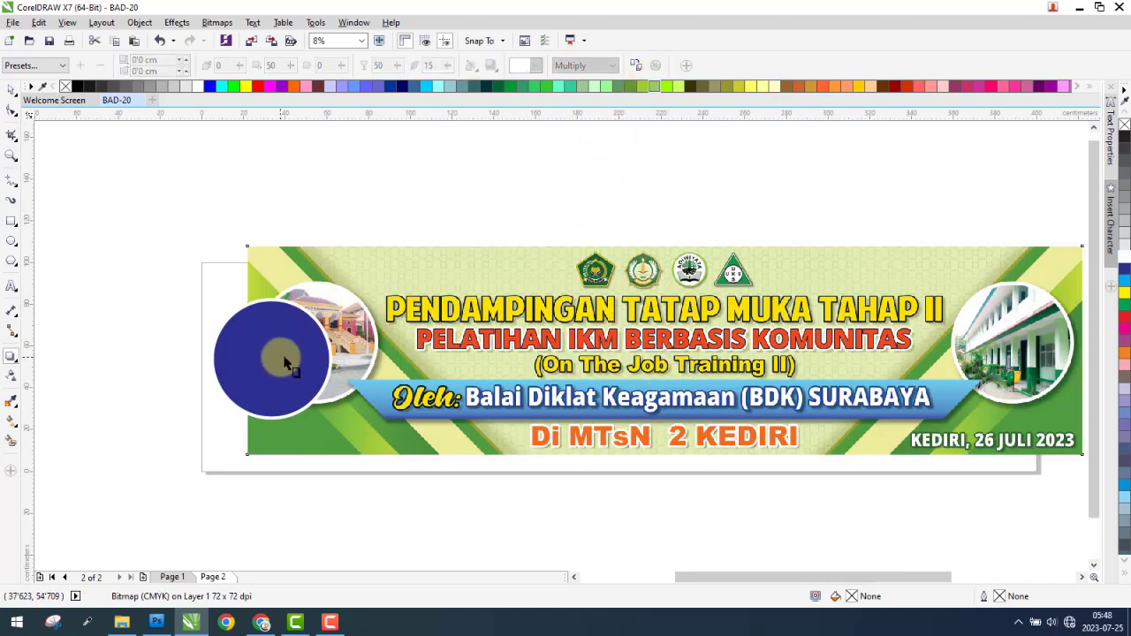
Add a Flat Bottom Right drop shadow to the blue circle with feathering 5 and opacity 35.
{"action": "left_click_drag", "start_coordinate": [270, 358], "coordinate": [332, 446]}
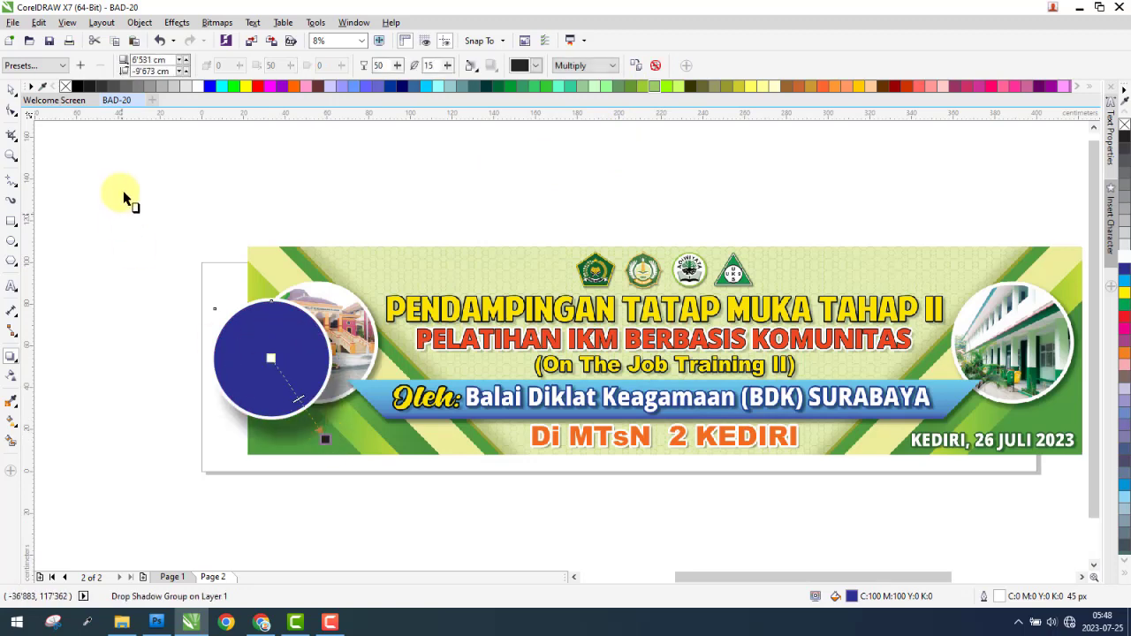
{"action": "left_click", "coordinate": [33, 66]}
{"action": "left_click", "coordinate": [45, 92]}
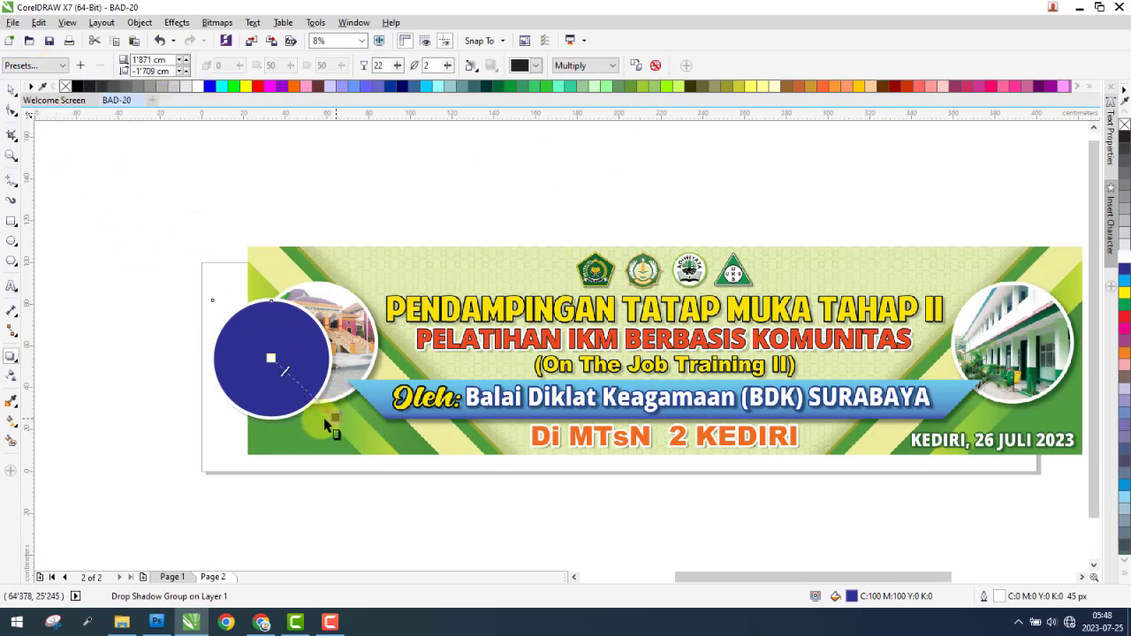
{"action": "scroll", "coordinate": [322, 401], "scroll_direction": "up", "scroll_amount": 2}
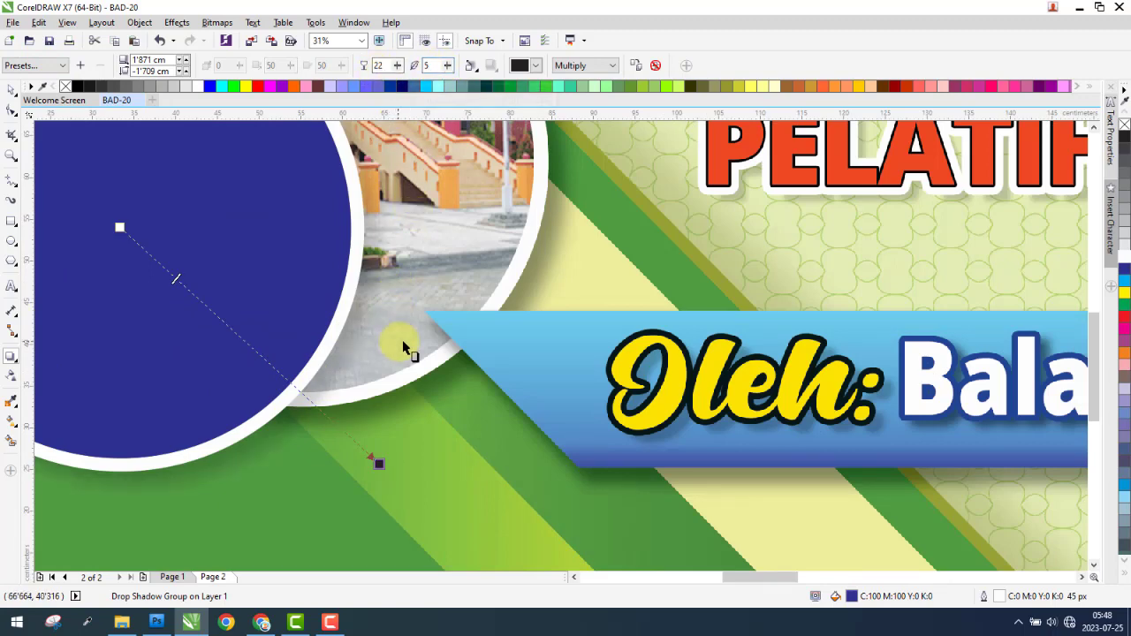
{"action": "scroll", "coordinate": [419, 344], "scroll_direction": "down", "scroll_amount": 2}
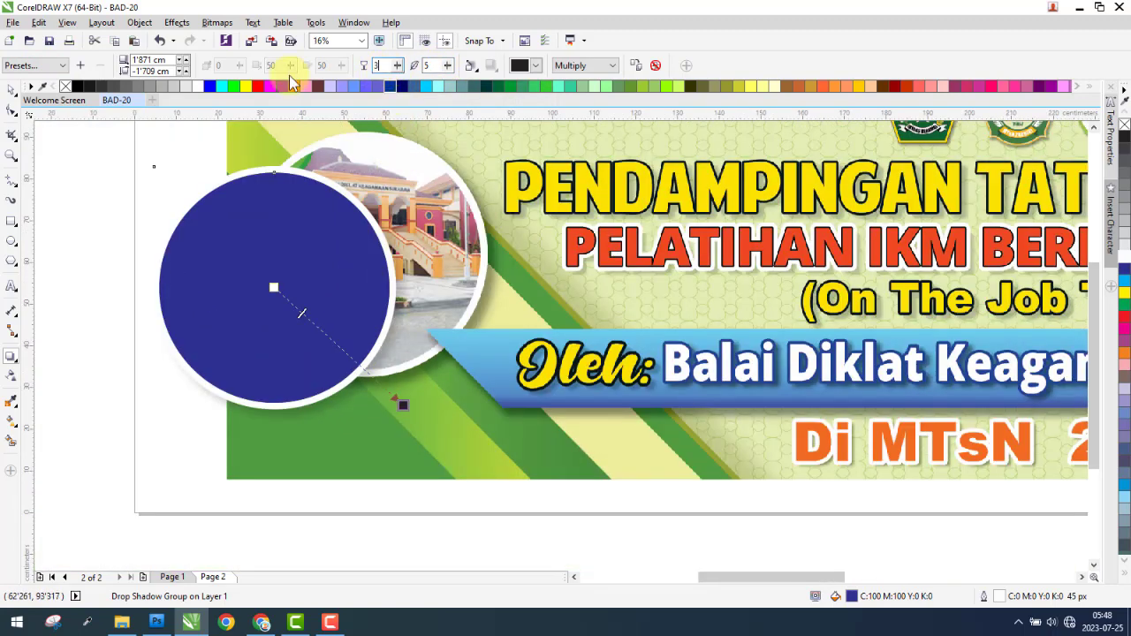
{"action": "key", "text": "Return"}
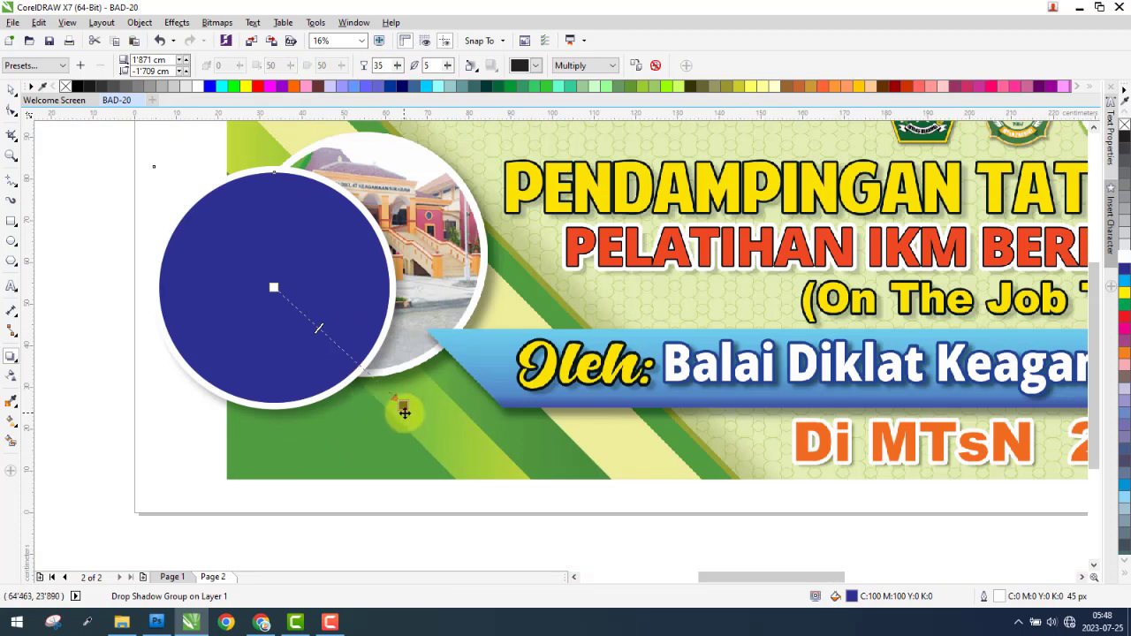
Adjust the circle's shadow offset to about 2.73 cm across and -2.27 cm down, and set its opacity to 30.
{"action": "left_click_drag", "start_coordinate": [408, 409], "coordinate": [406, 398]}
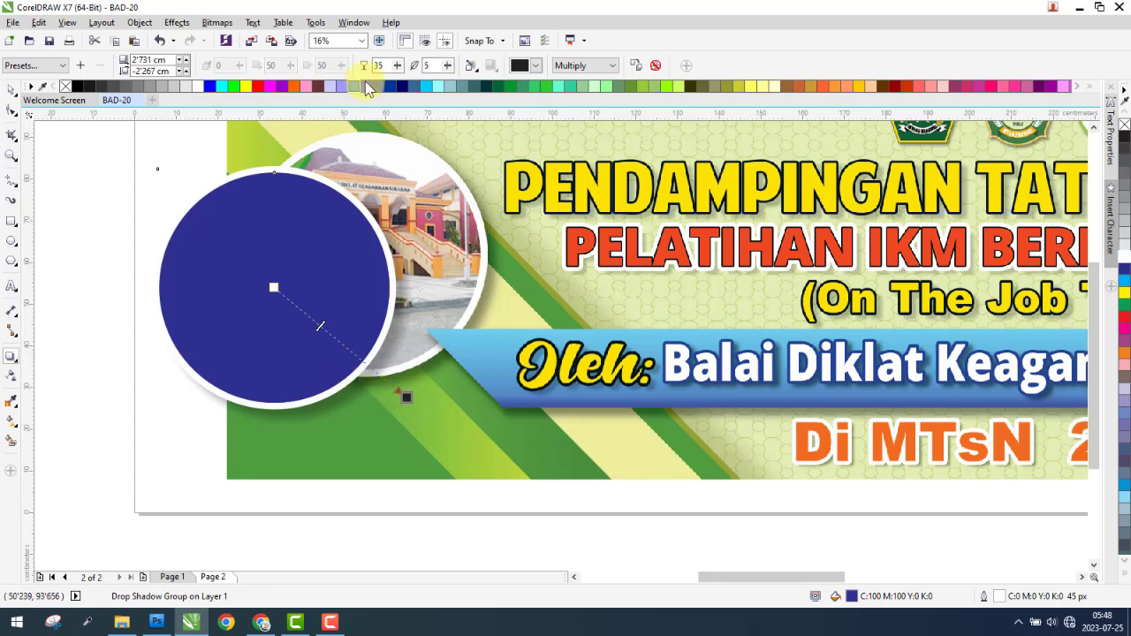
{"action": "type", "text": "0"}
{"action": "key", "text": "Return"}
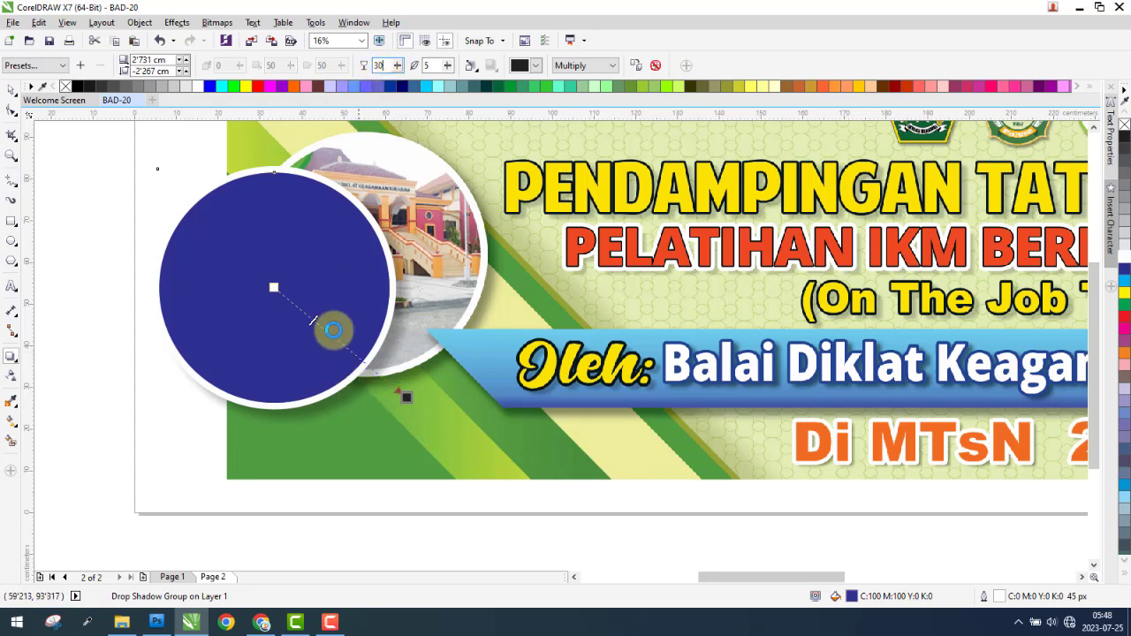
Centre the reference banner image back on the page behind the blue circle.
{"action": "left_click", "coordinate": [13, 97]}
{"action": "left_click", "coordinate": [240, 328]}
{"action": "scroll", "coordinate": [240, 328], "scroll_direction": "down", "scroll_amount": 2}
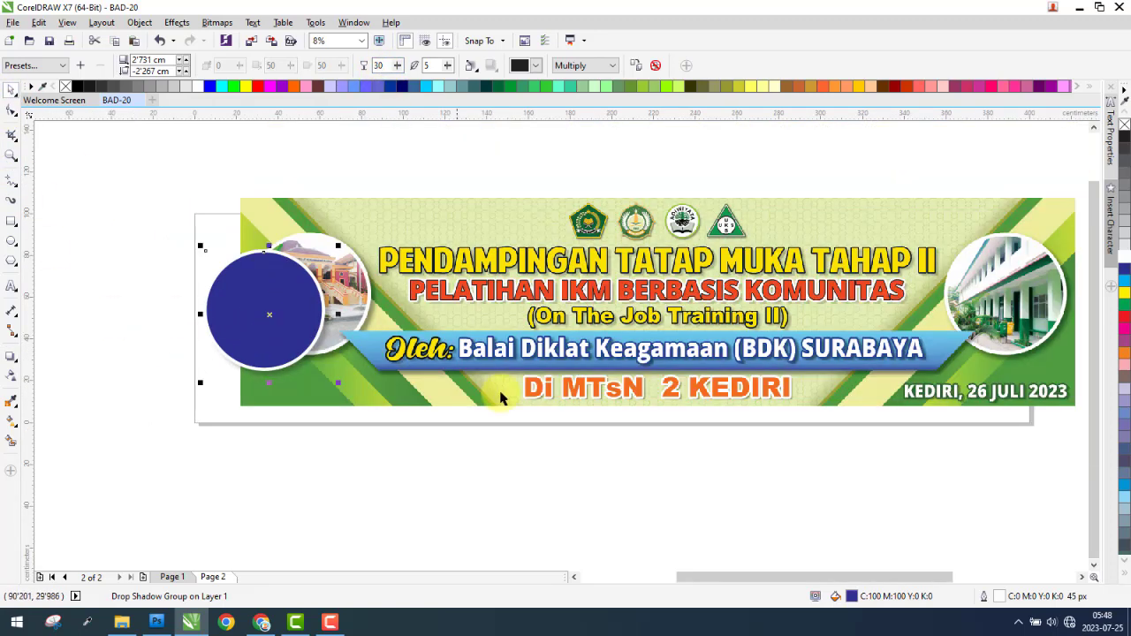
{"action": "left_click", "coordinate": [501, 399]}
{"action": "key", "text": "p"}
{"action": "left_click", "coordinate": [265, 305]}
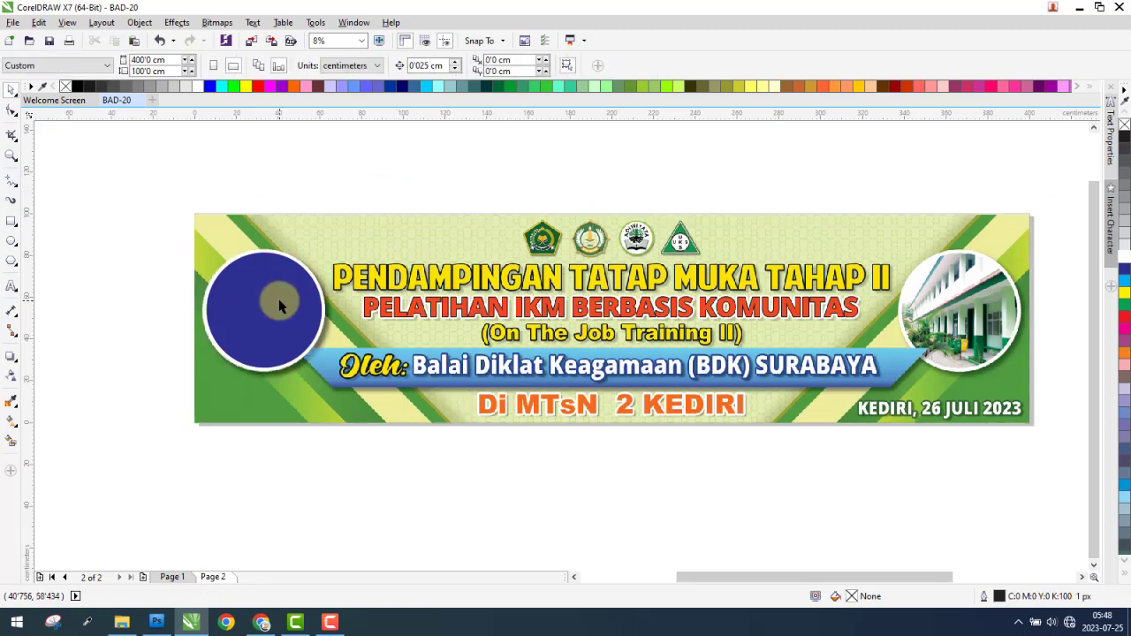
Bring the photos 1. BDK and 2. MTs from the Foto folder into the page and spread them out below the banner.
{"action": "left_click", "coordinate": [122, 623]}
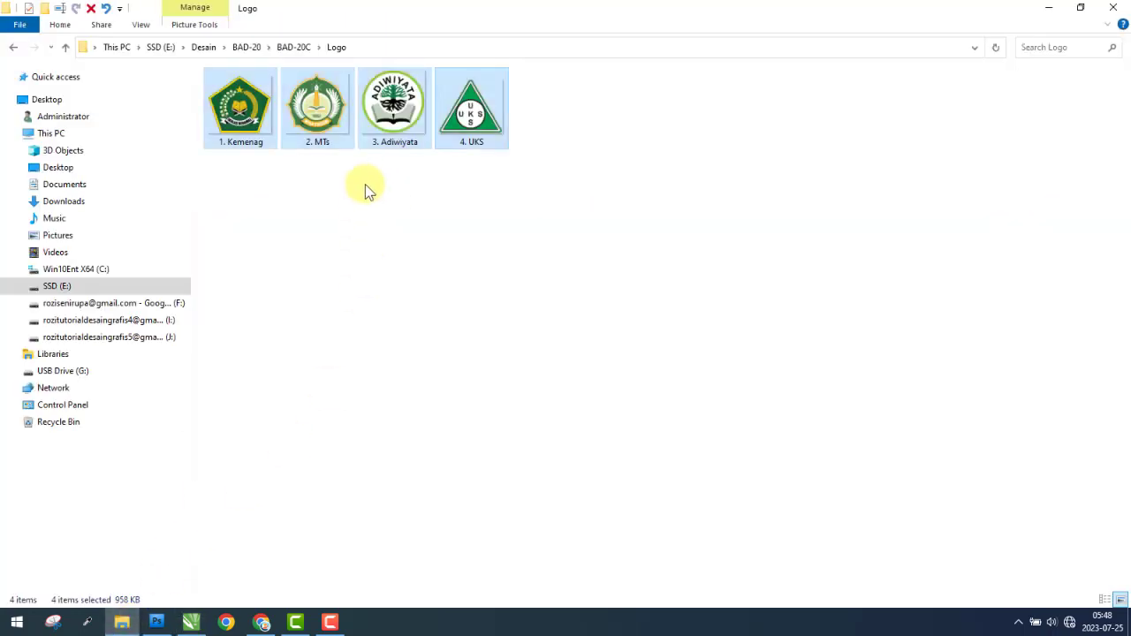
{"action": "key", "text": "alt+Up"}
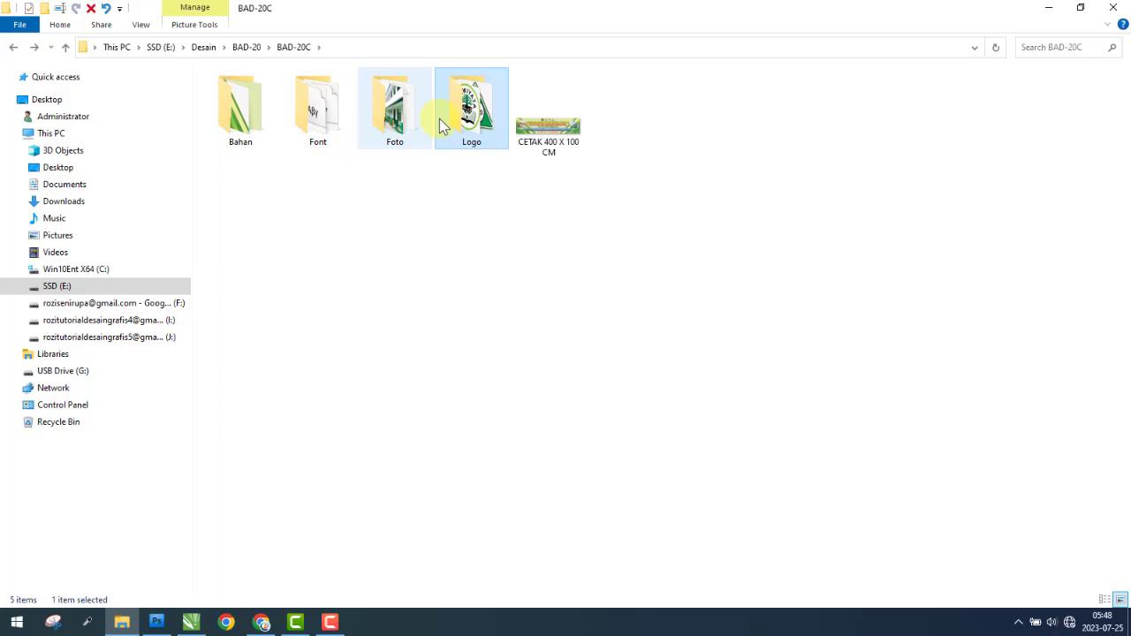
{"action": "double_click", "coordinate": [393, 119]}
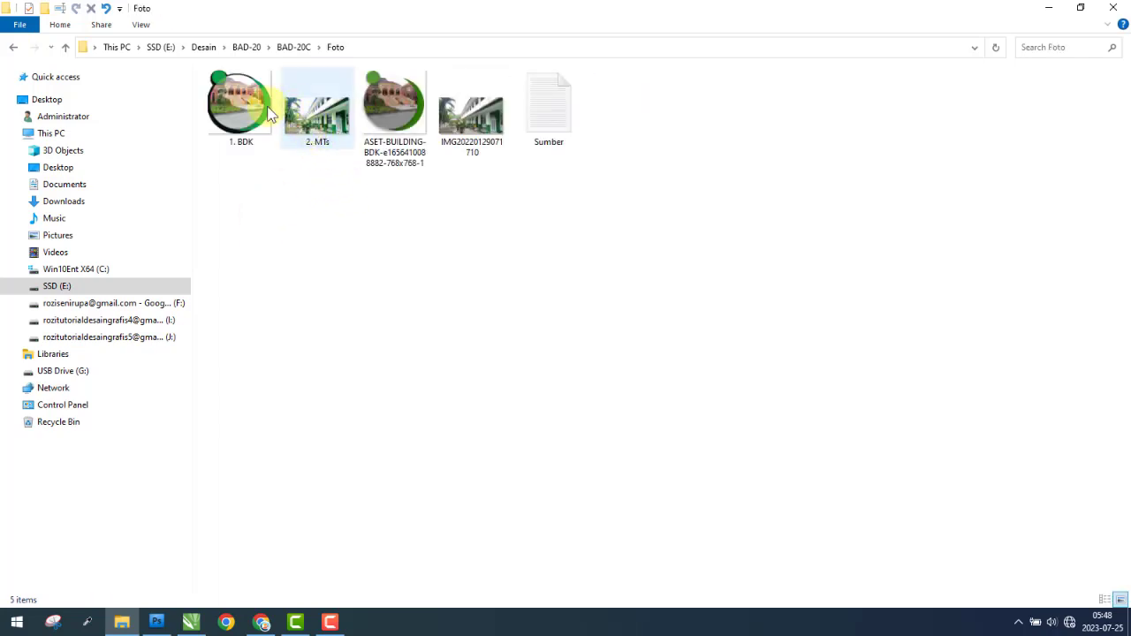
{"action": "left_click", "coordinate": [239, 106]}
{"action": "left_click", "coordinate": [316, 113], "text": "ctrl"}
{"action": "left_click_drag", "start_coordinate": [317, 113], "coordinate": [566, 483]}
{"action": "left_click", "coordinate": [353, 495]}
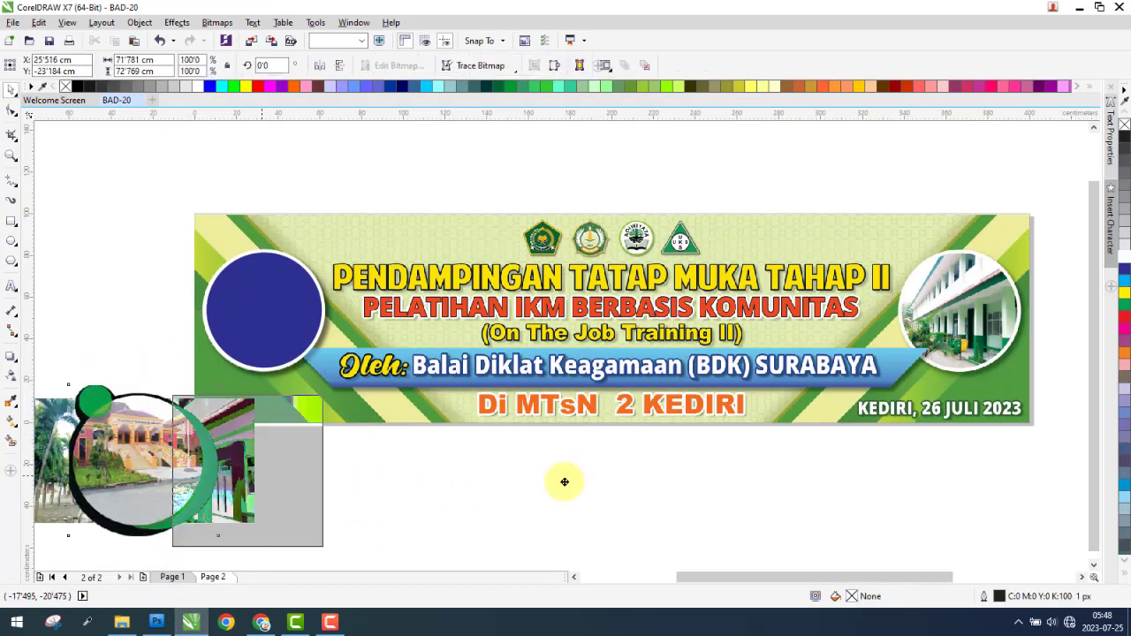
{"action": "left_click_drag", "start_coordinate": [185, 468], "coordinate": [353, 523]}
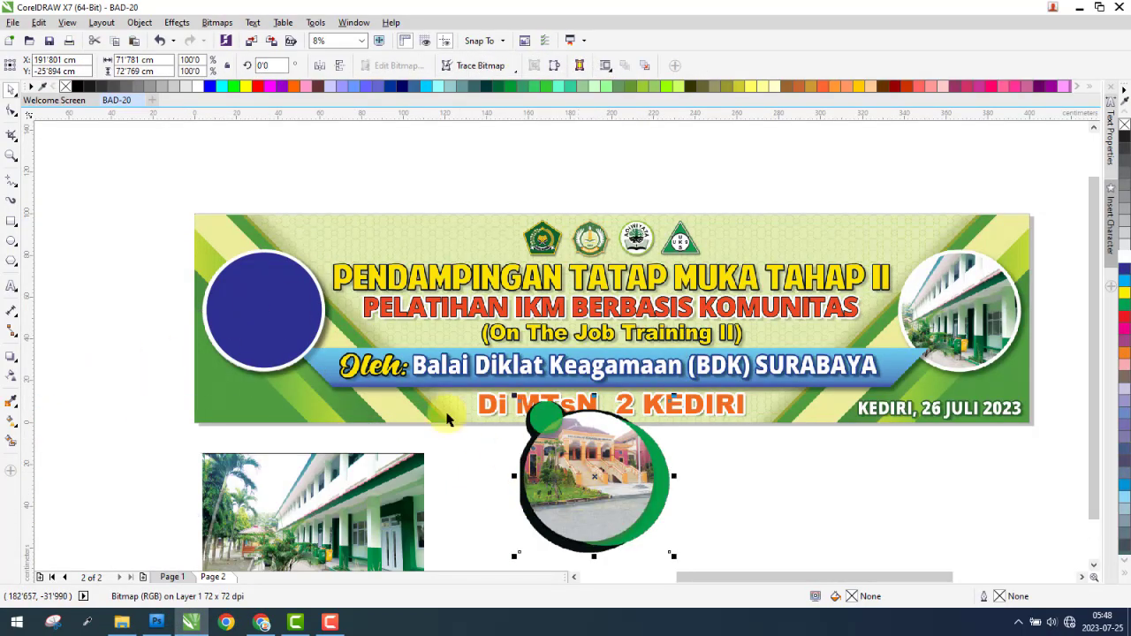
Remove the blue circle's fill, keeping its white outline, and move the BDK photo up so it overlaps the circle.
{"action": "left_click", "coordinate": [265, 283]}
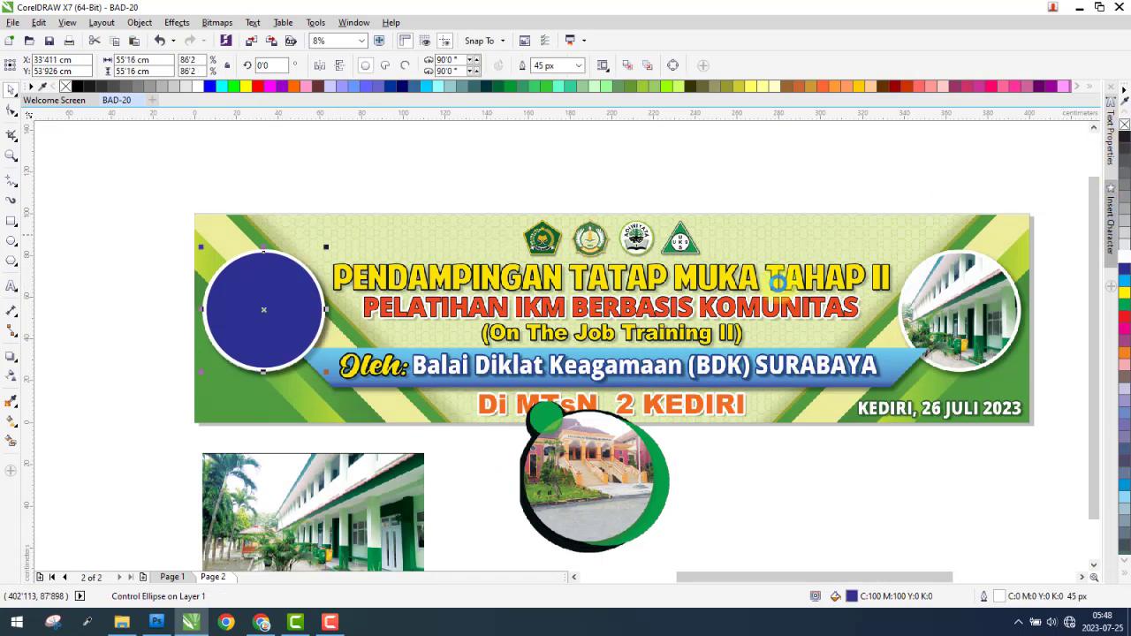
{"action": "left_click_drag", "start_coordinate": [594, 456], "coordinate": [324, 284]}
{"action": "scroll", "coordinate": [256, 278], "scroll_direction": "up", "scroll_amount": 1}
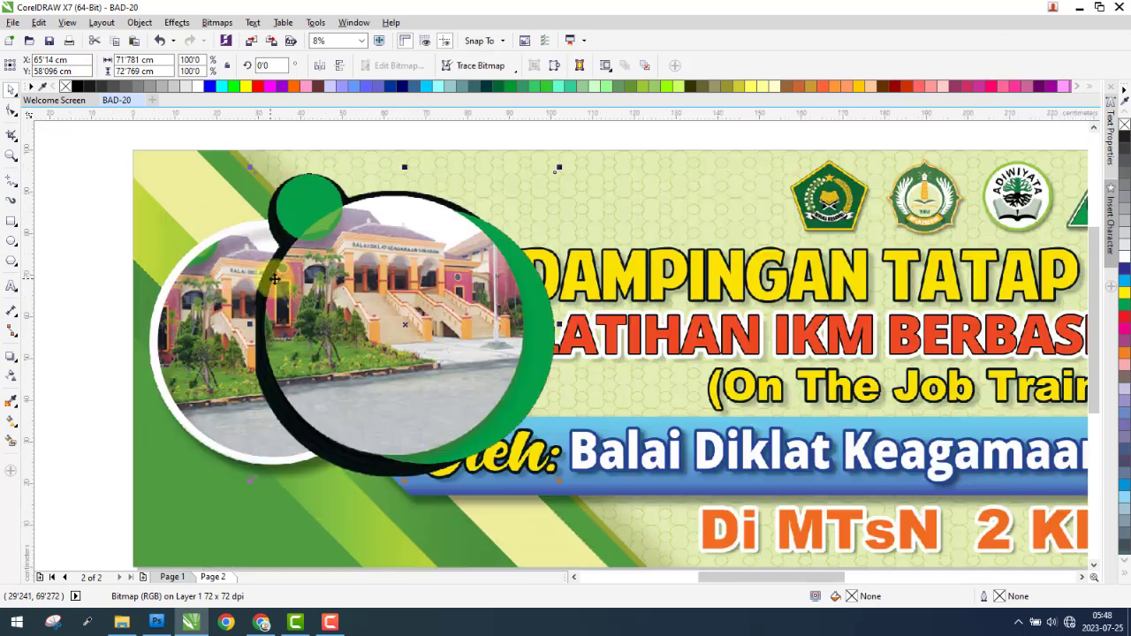
Order the BDK photo behind the white circle frame.
{"action": "right_click", "coordinate": [323, 286]}
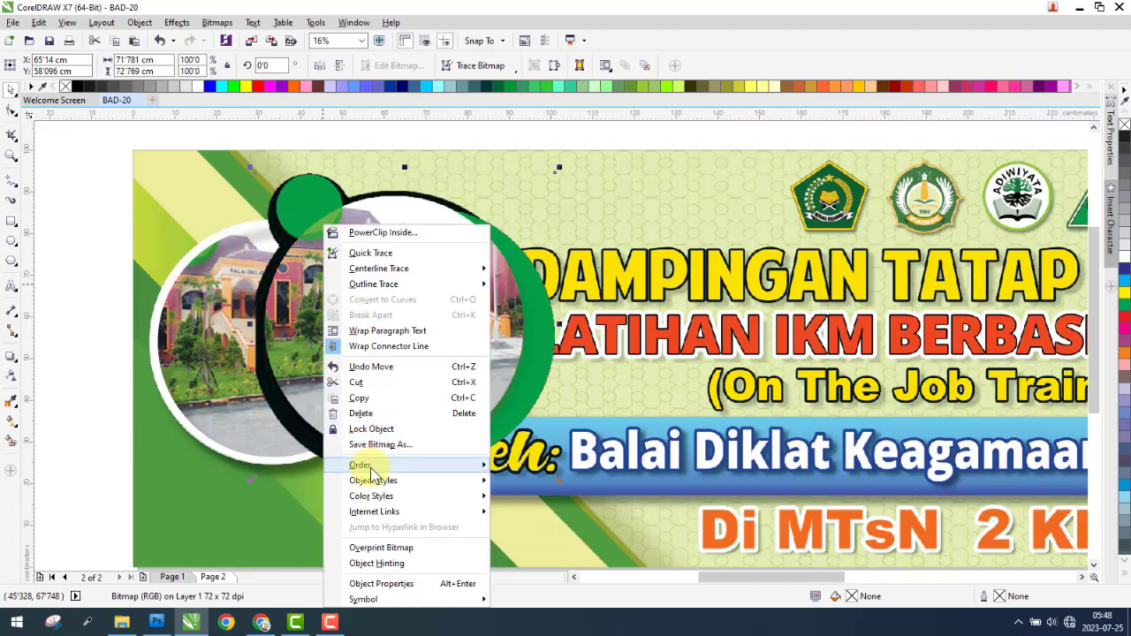
{"action": "mouse_move", "coordinate": [371, 475]}
{"action": "left_click", "coordinate": [558, 580]}
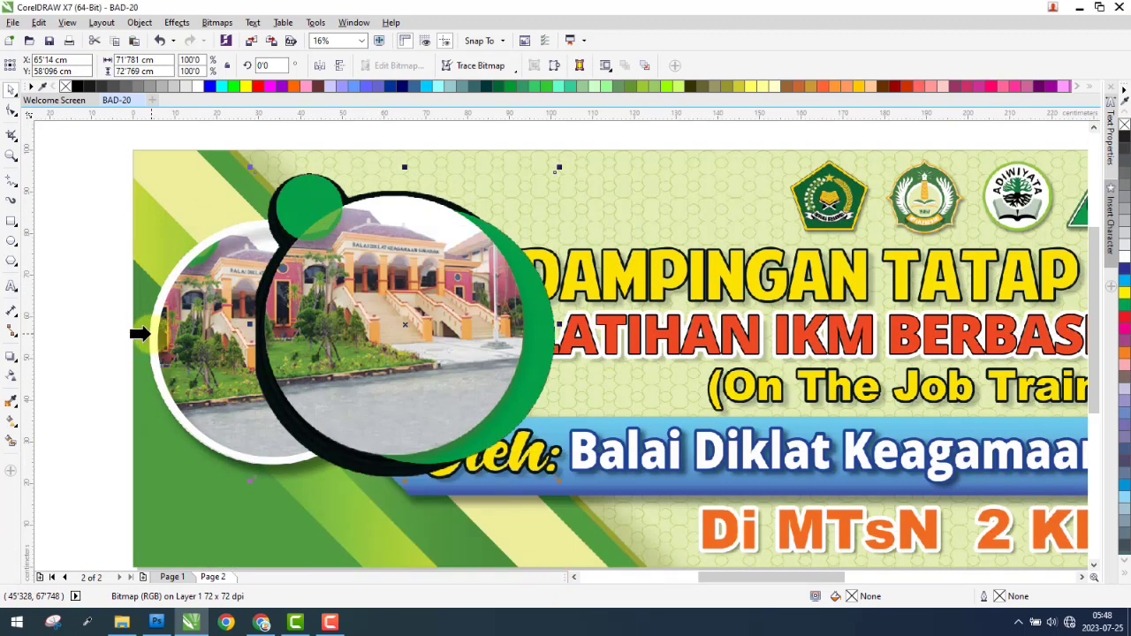
{"action": "left_click", "coordinate": [148, 333]}
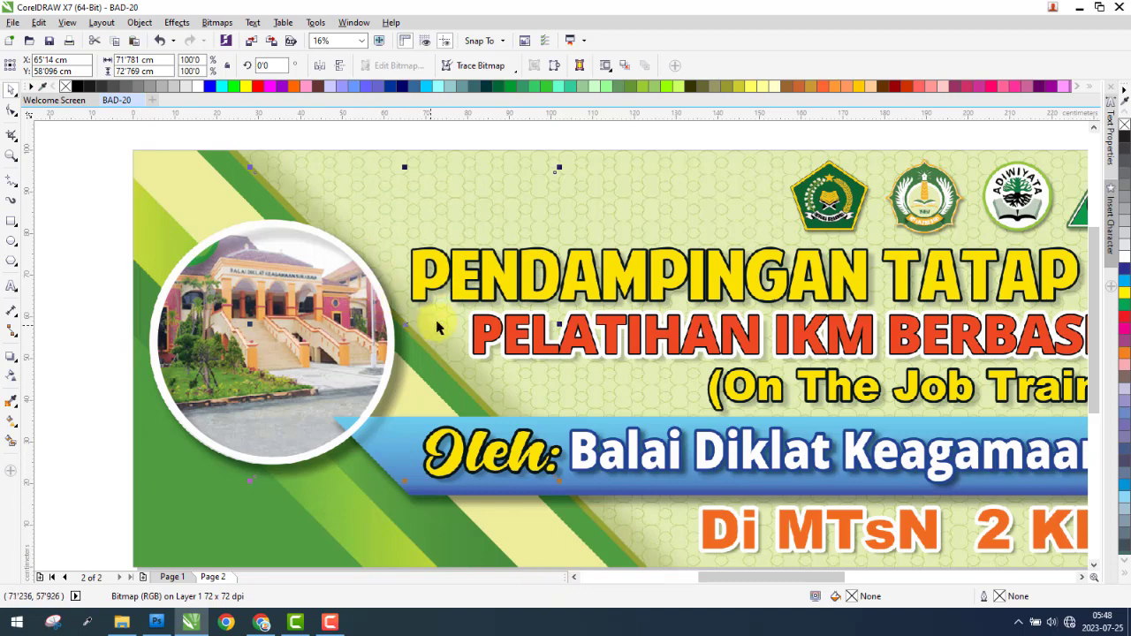
Shift the reference banner image aside and order it behind the BDK photo.
{"action": "left_click", "coordinate": [627, 204]}
{"action": "mouse_move", "coordinate": [644, 236]}
{"action": "left_mouse_down"}
{"action": "mouse_move", "coordinate": [770, 228]}
{"action": "mouse_move", "coordinate": [654, 243]}
{"action": "left_mouse_up"}
{"action": "right_click", "coordinate": [595, 181]}
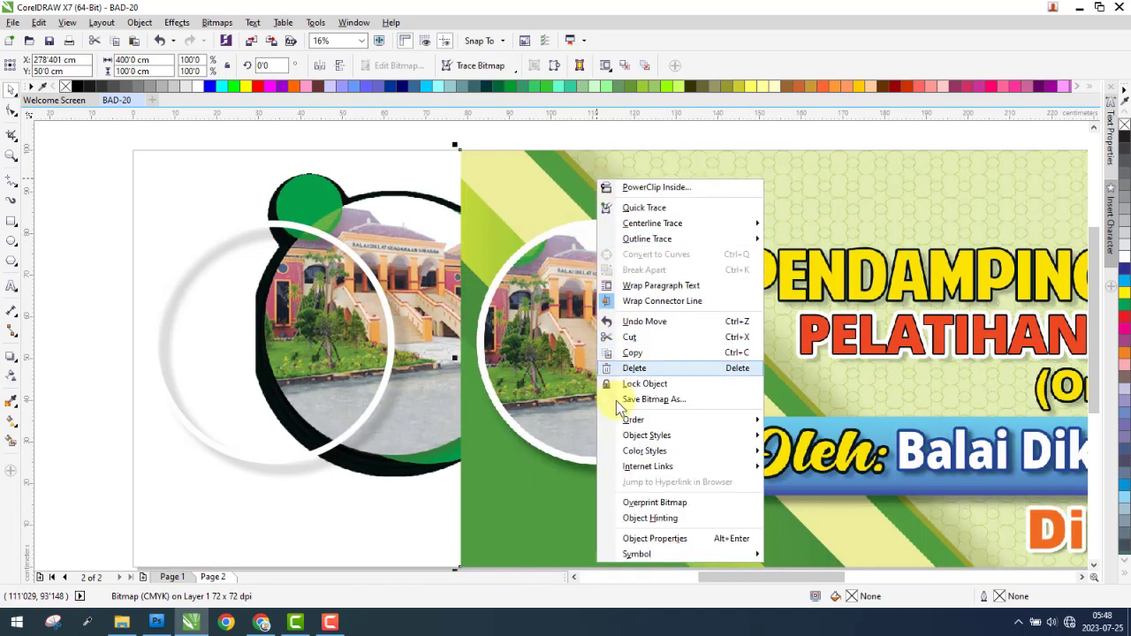
{"action": "mouse_move", "coordinate": [645, 423]}
{"action": "left_click", "coordinate": [707, 523]}
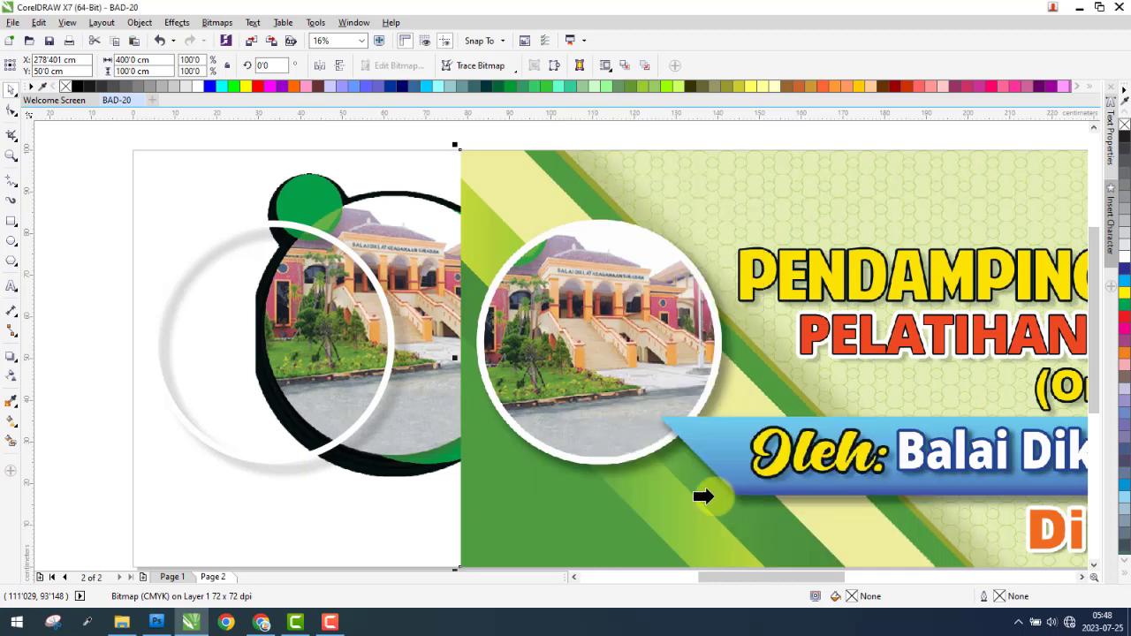
{"action": "left_click", "coordinate": [394, 217]}
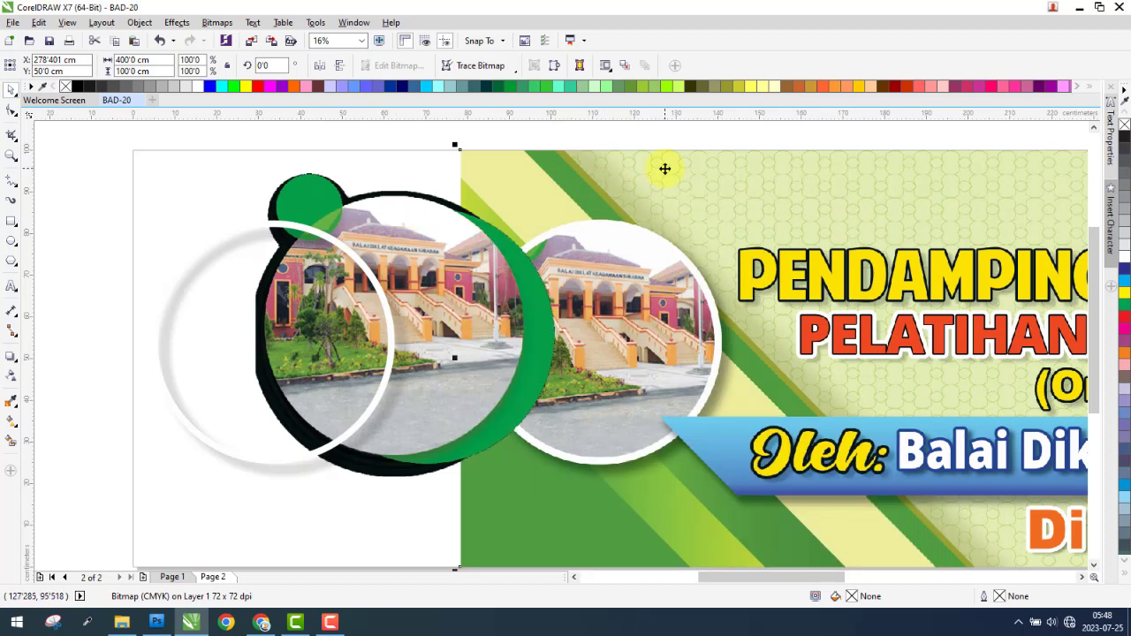
Centre the reference banner image back on the page and move the BDK photo over the circle frame, matching the reference photo.
{"action": "key", "text": "p"}
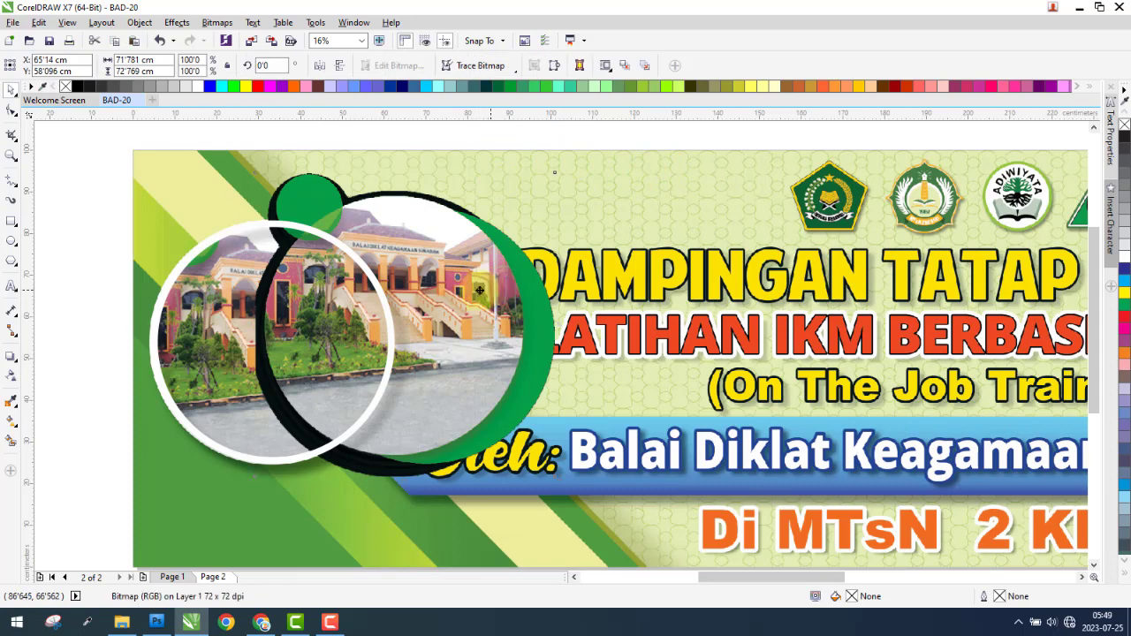
{"action": "left_click_drag", "start_coordinate": [486, 305], "coordinate": [416, 317]}
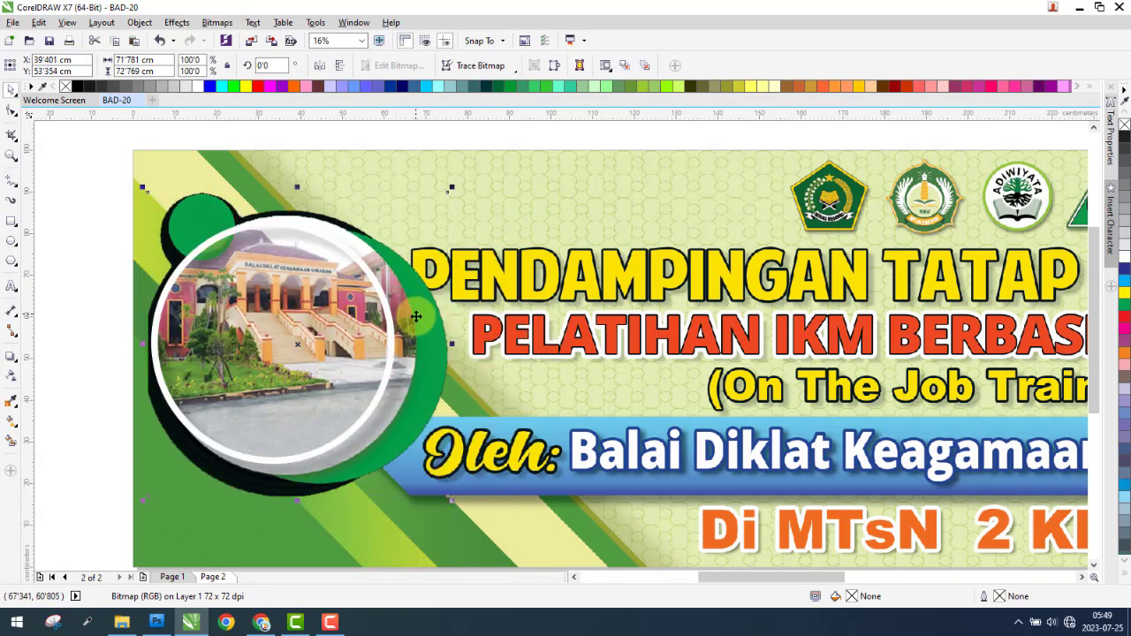
{"action": "left_click", "coordinate": [412, 302]}
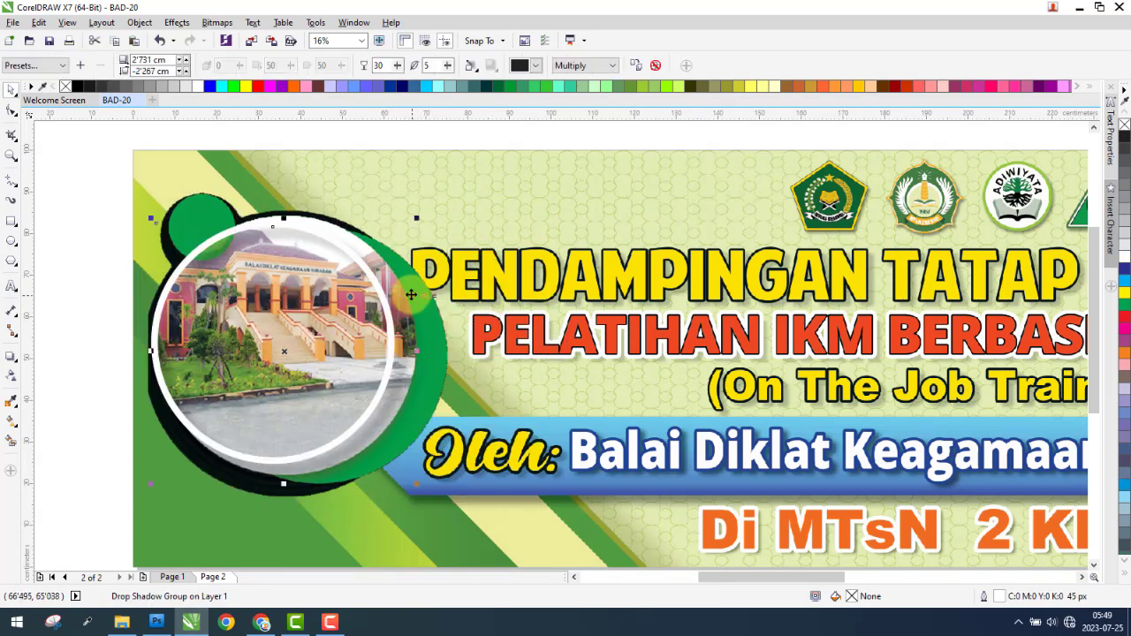
{"action": "left_click_drag", "start_coordinate": [402, 282], "coordinate": [730, 279]}
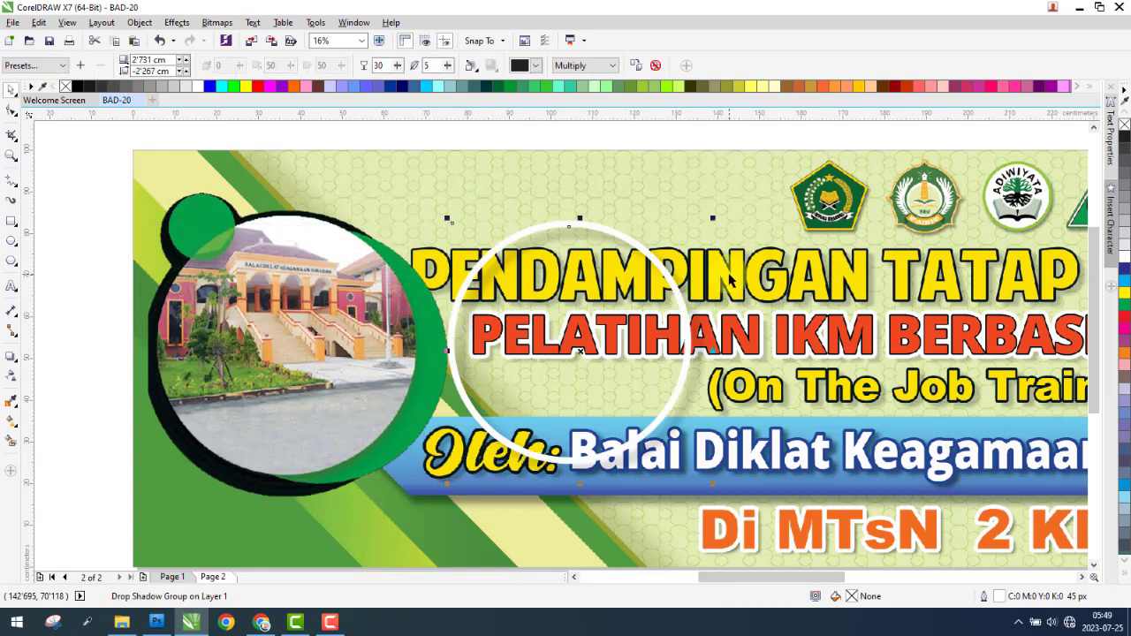
{"action": "key", "text": "ctrl+z"}
{"action": "left_click", "coordinate": [466, 361]}
{"action": "left_click", "coordinate": [439, 343]}
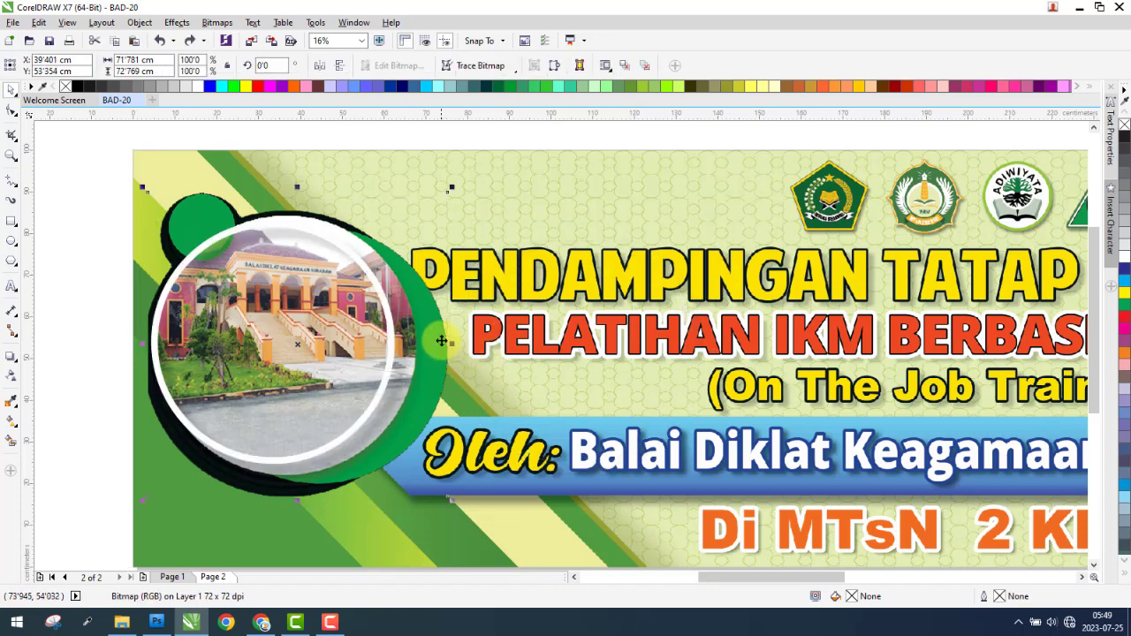
{"action": "left_click_drag", "start_coordinate": [441, 341], "coordinate": [794, 330]}
{"action": "key", "text": "ctrl+z"}
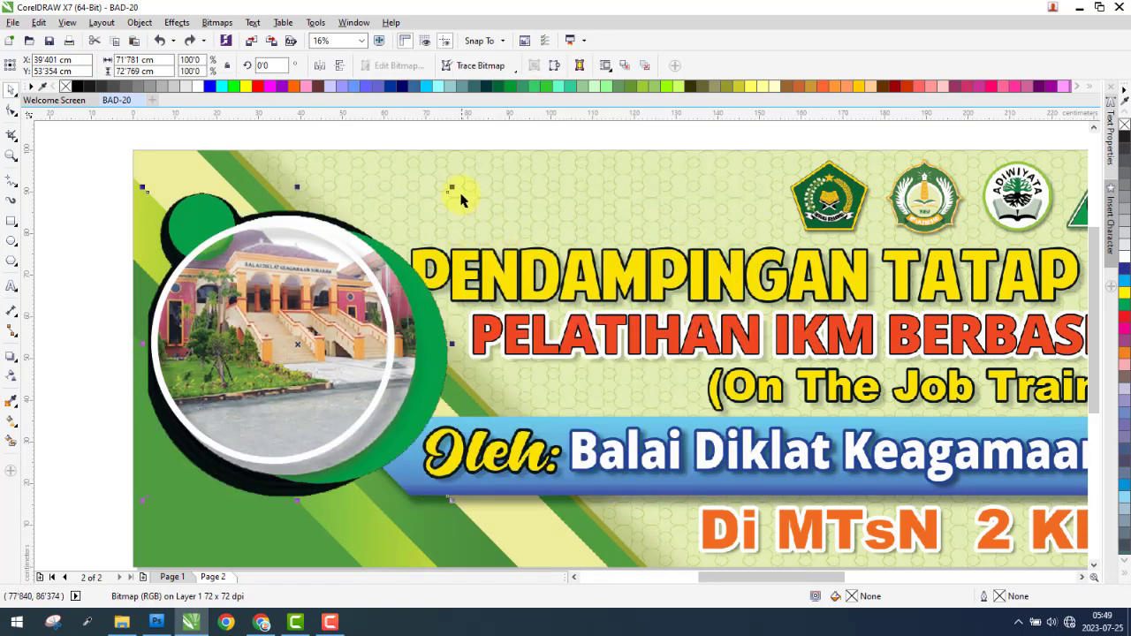
Scale the BDK photo to 96% and nudge it up and slightly left to line up with the reference photo.
{"action": "left_click_drag", "start_coordinate": [452, 187], "coordinate": [440, 189]}
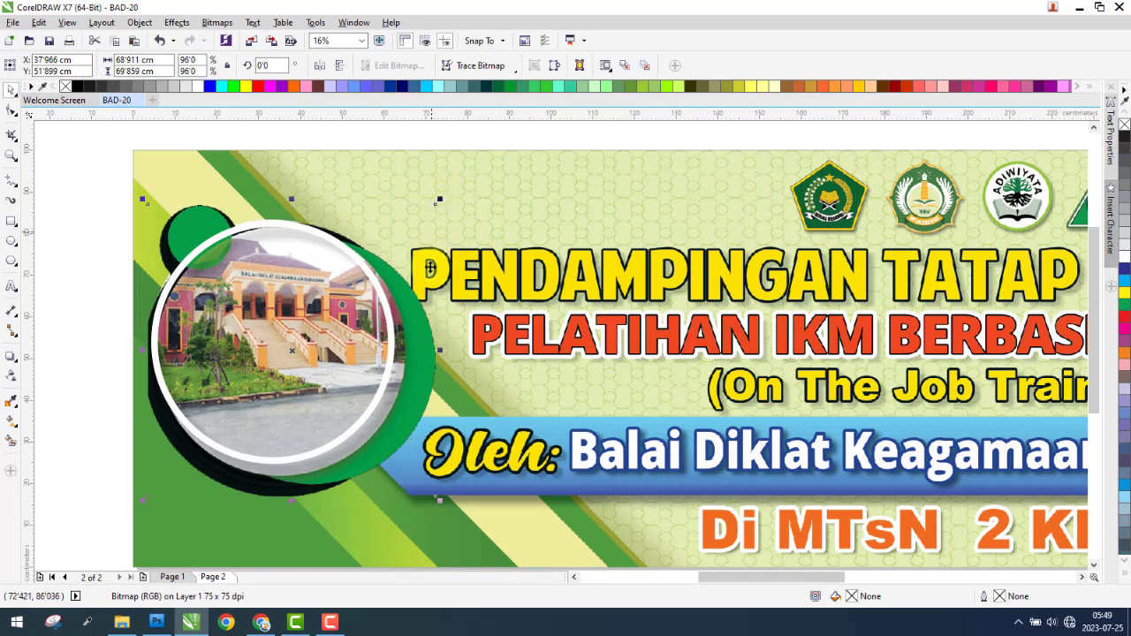
{"action": "key", "text": "Up"}
{"action": "key", "text": "Up"}
{"action": "key", "text": "Up"}
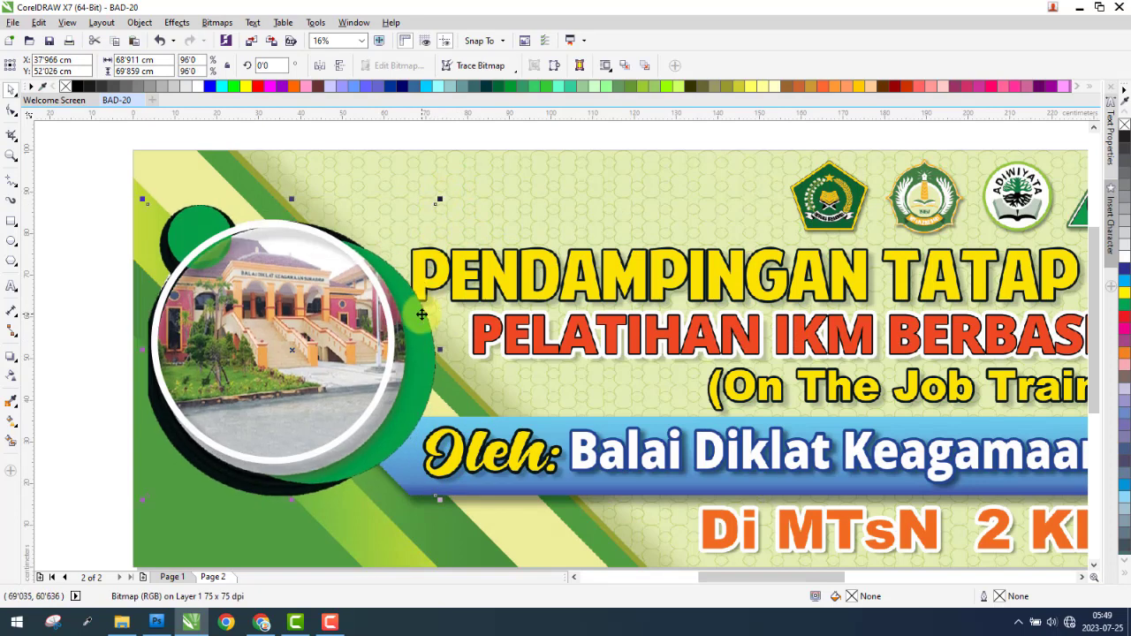
{"action": "key", "text": "Up"}
{"action": "key", "text": "Up"}
{"action": "key", "text": "Up"}
{"action": "key", "text": "Up"}
{"action": "key", "text": "Up"}
{"action": "key", "text": "Up"}
{"action": "key", "text": "Up"}
{"action": "key", "text": "Up"}
{"action": "key", "text": "Up"}
{"action": "key", "text": "Up"}
{"action": "key", "text": "Up"}
{"action": "key", "text": "Up"}
{"action": "key", "text": "Up"}
{"action": "key", "text": "Up"}
{"action": "key", "text": "Up"}
{"action": "key", "text": "Up"}
{"action": "key", "text": "Up"}
{"action": "key", "text": "Up"}
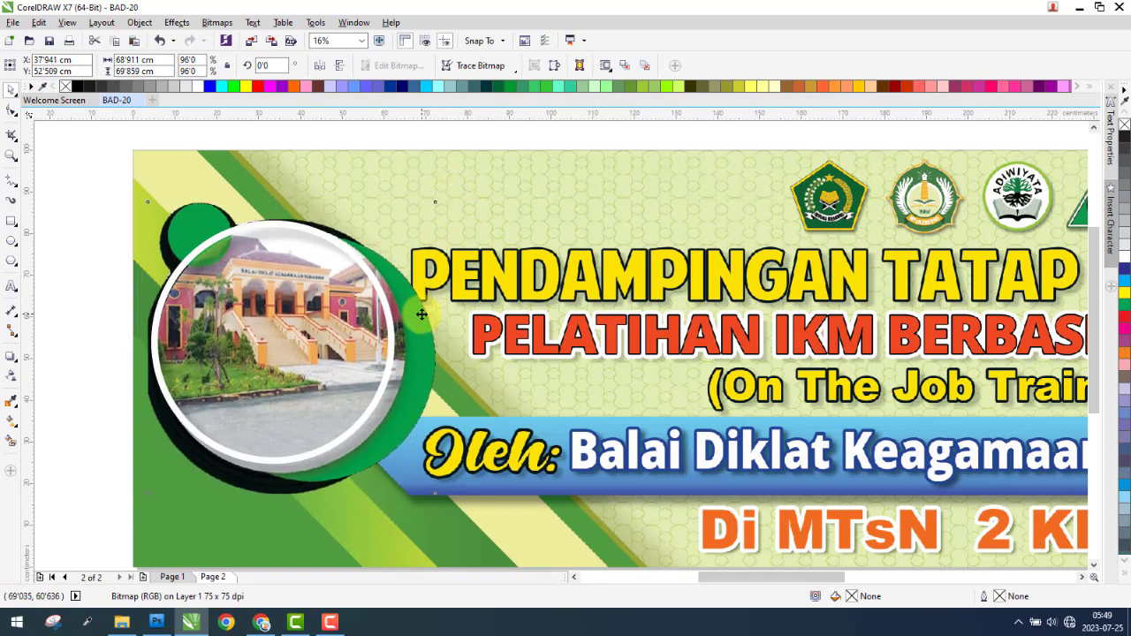
{"action": "key", "text": "Left"}
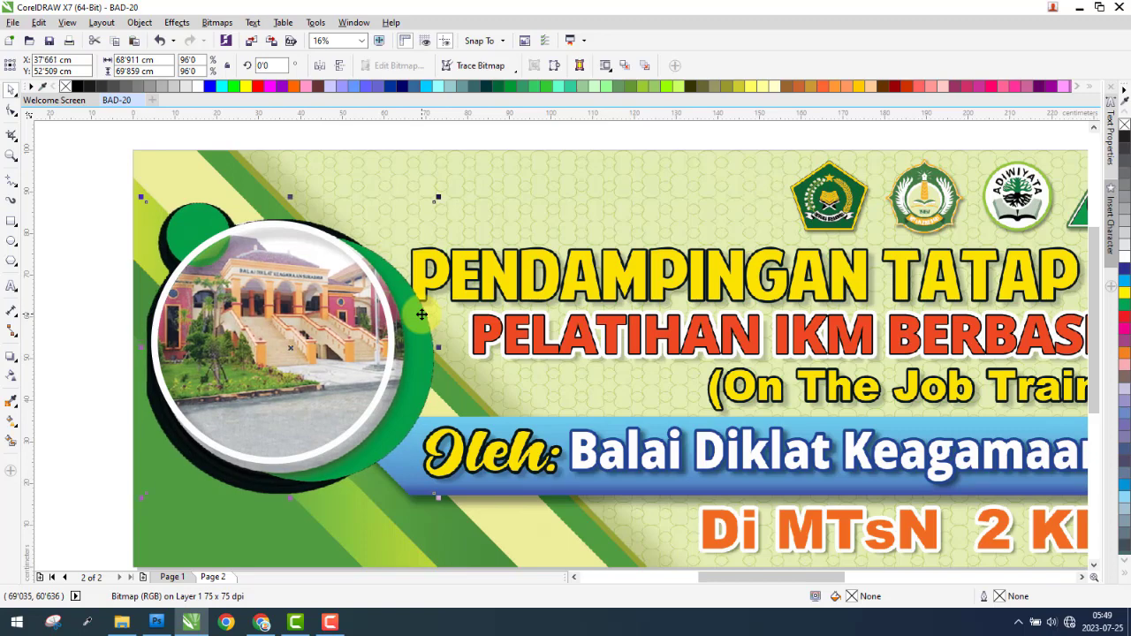
PowerClip the BDK photo inside the white circle frame.
{"action": "right_click", "coordinate": [424, 312]}
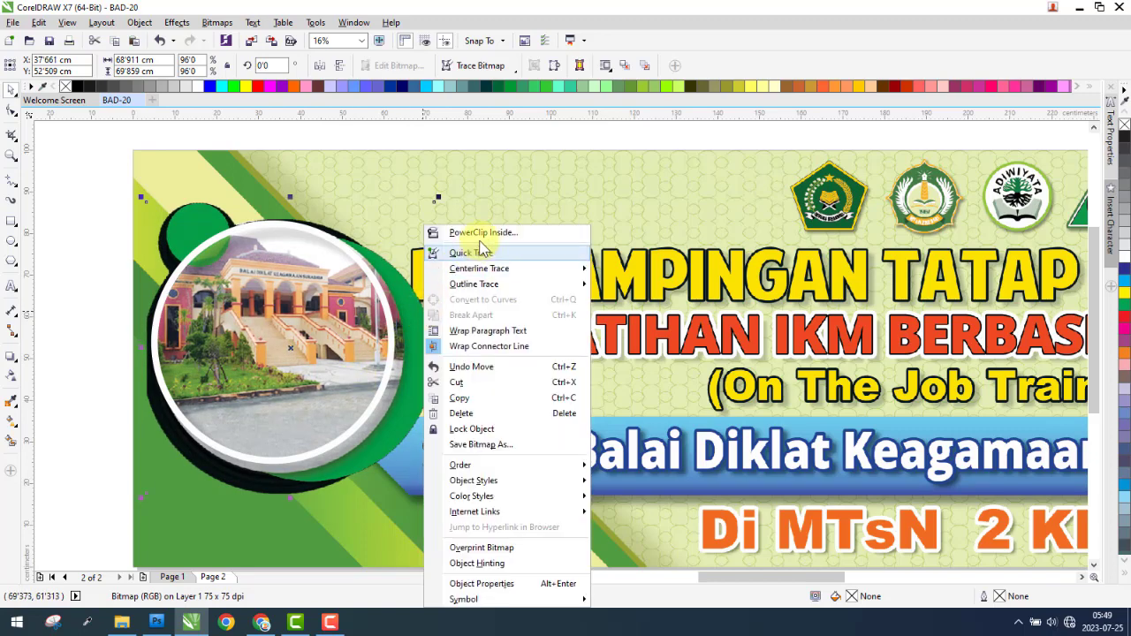
{"action": "left_click", "coordinate": [481, 233]}
{"action": "left_click", "coordinate": [326, 311]}
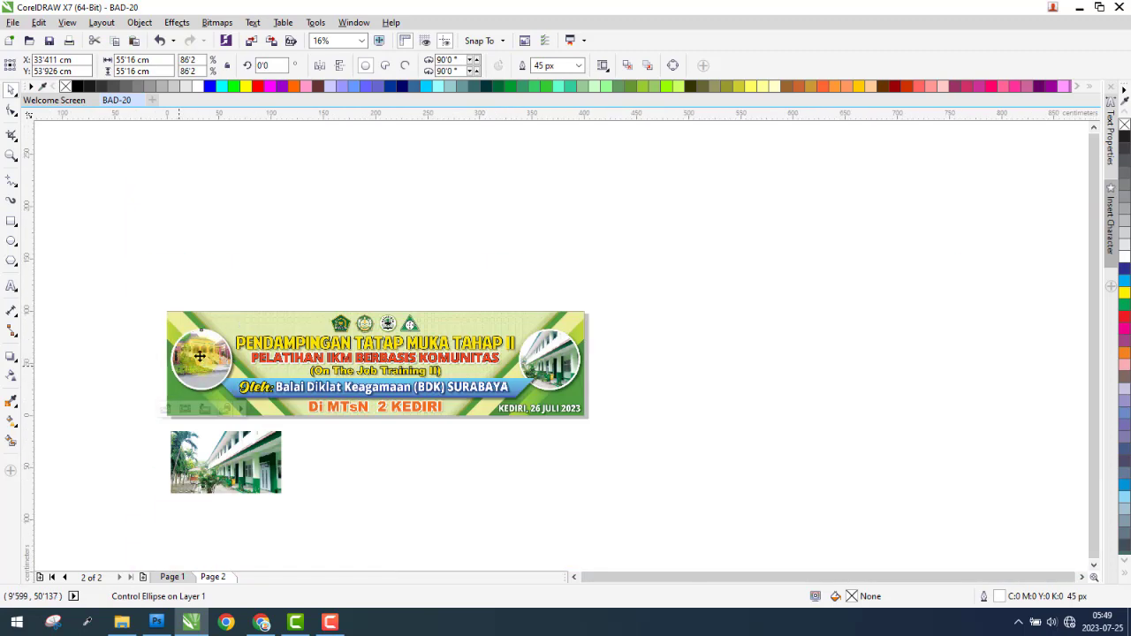
Copy the framed BDK photo with its shadow to the empty area just right of the banner.
{"action": "scroll", "coordinate": [190, 358], "scroll_direction": "down", "scroll_amount": 2}
{"action": "left_click_drag", "start_coordinate": [107, 304], "coordinate": [257, 408]}
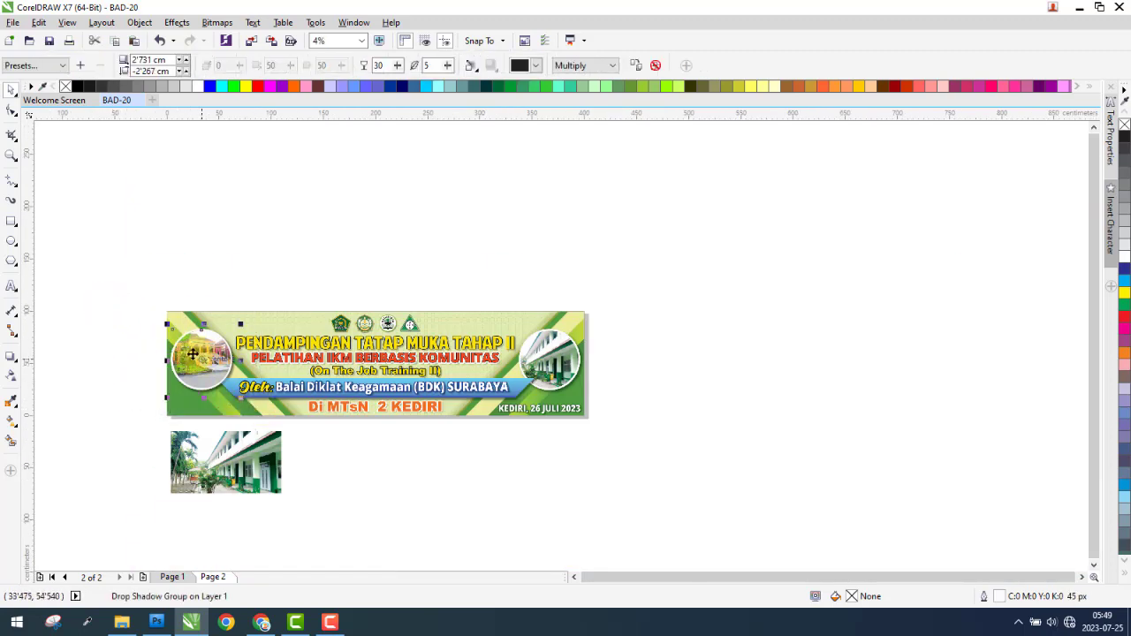
{"action": "left_click_drag", "start_coordinate": [199, 346], "coordinate": [632, 350]}
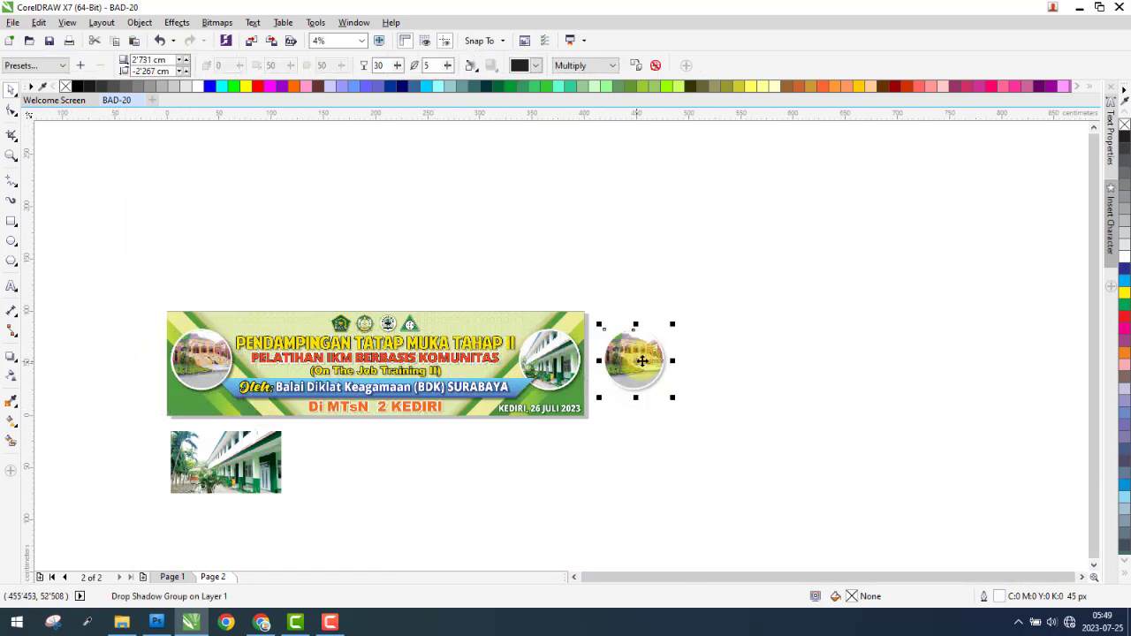
Extract and delete the photo inside the copied circle, and set the circle's frame type to None.
{"action": "scroll", "coordinate": [643, 361], "scroll_direction": "up", "scroll_amount": 1}
{"action": "left_click", "coordinate": [651, 409]}
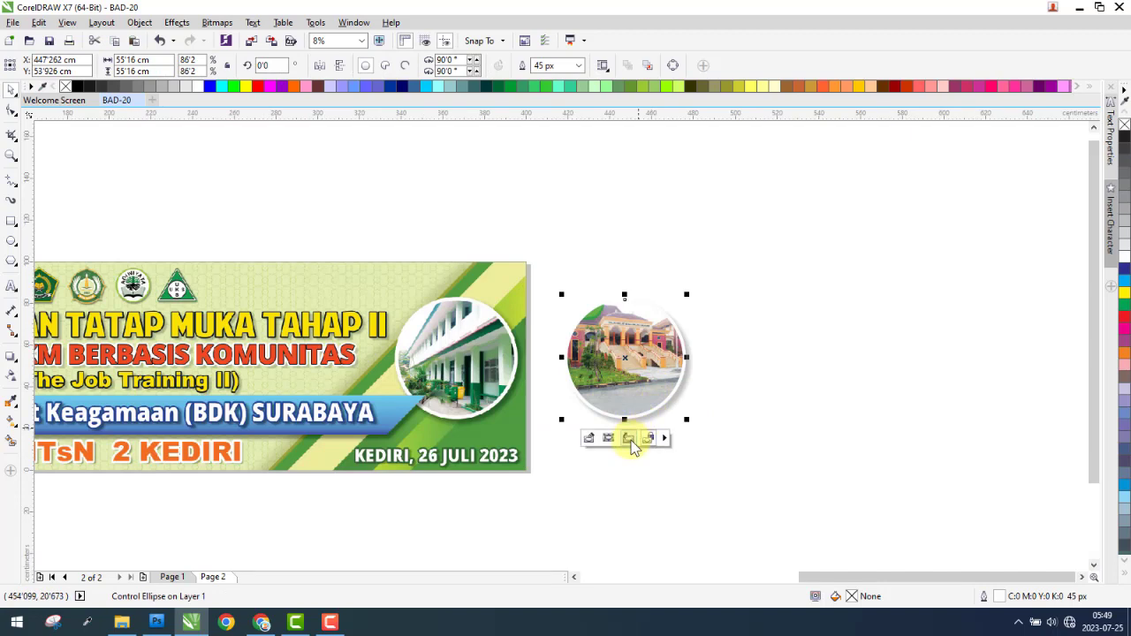
{"action": "left_click", "coordinate": [631, 441]}
{"action": "key", "text": "Delete"}
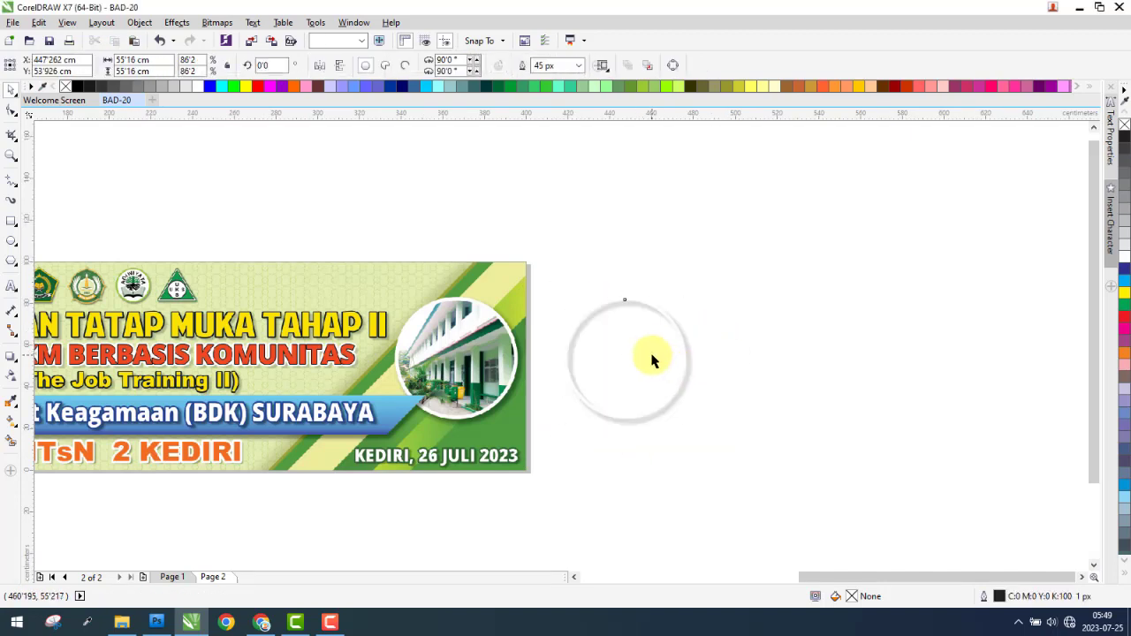
{"action": "right_click", "coordinate": [654, 359]}
{"action": "mouse_move", "coordinate": [751, 202]}
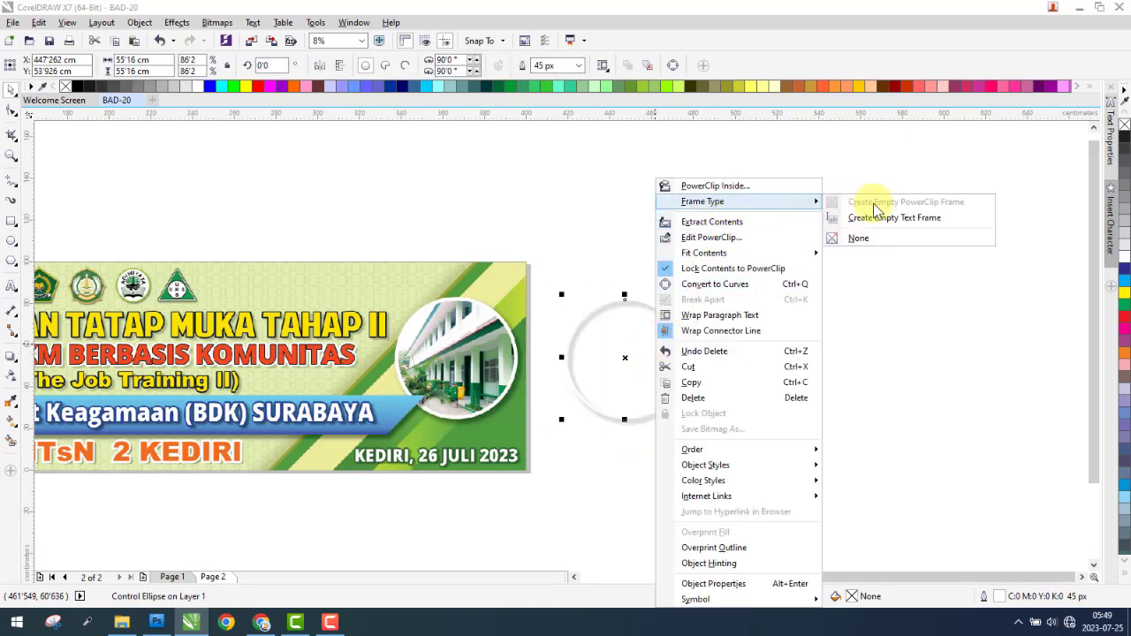
{"action": "left_click", "coordinate": [859, 239]}
Move the empty circle frame onto the reference's round school photo and align it with that photo's white border.
{"action": "left_click_drag", "start_coordinate": [649, 351], "coordinate": [486, 361]}
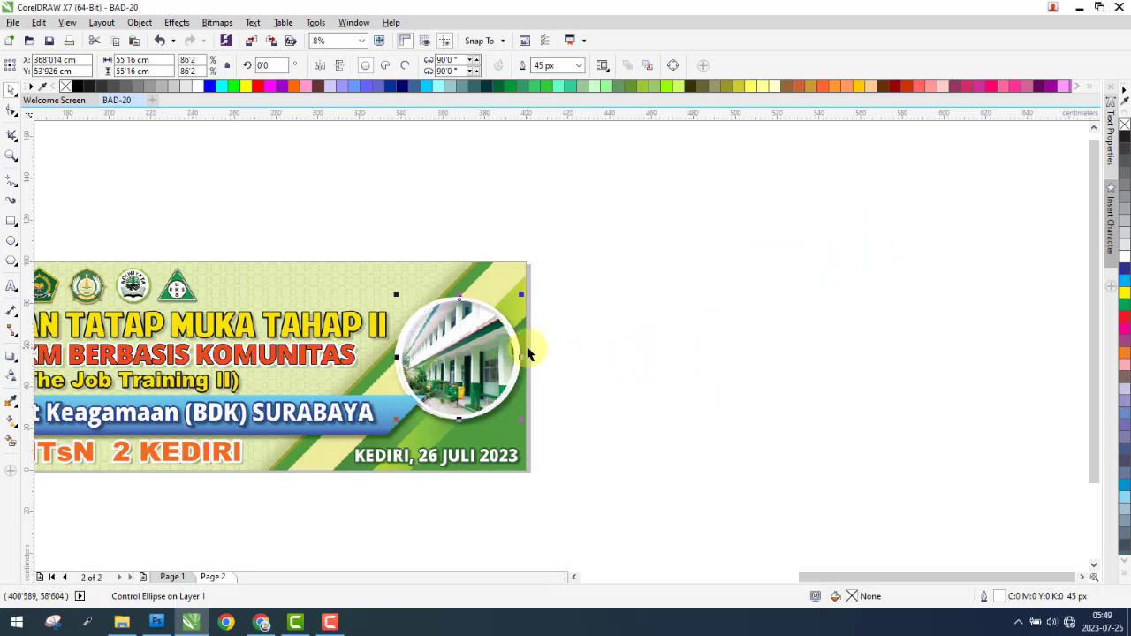
{"action": "scroll", "coordinate": [528, 354], "scroll_direction": "up", "scroll_amount": 3}
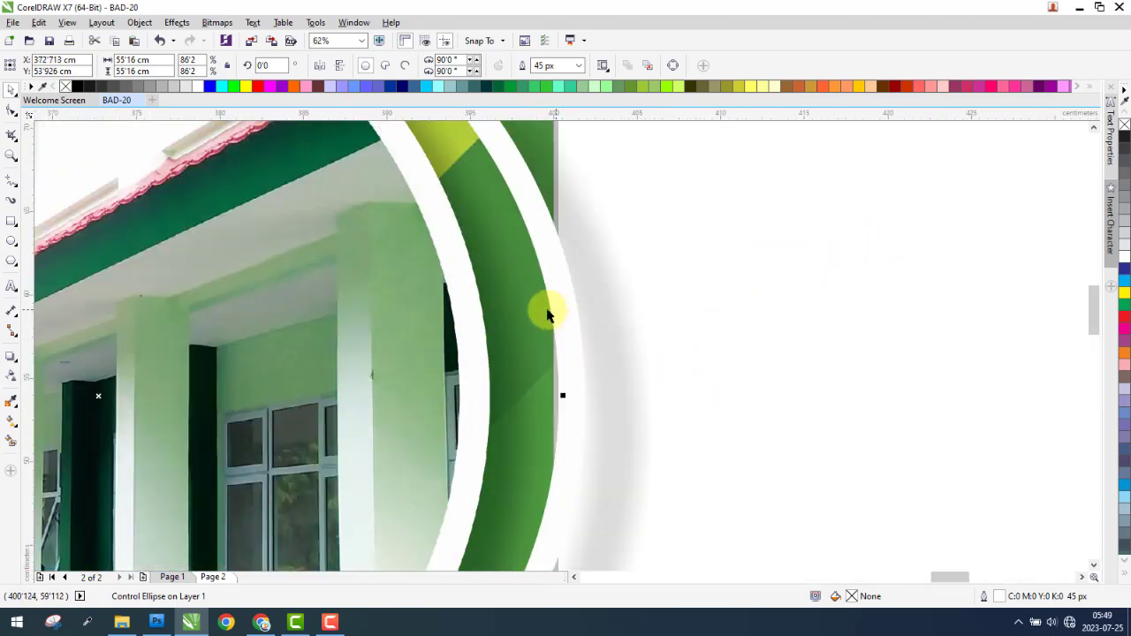
{"action": "key", "text": "Escape"}
{"action": "left_click_drag", "start_coordinate": [567, 298], "coordinate": [493, 298]}
{"action": "scroll", "coordinate": [596, 315], "scroll_direction": "down", "scroll_amount": 2}
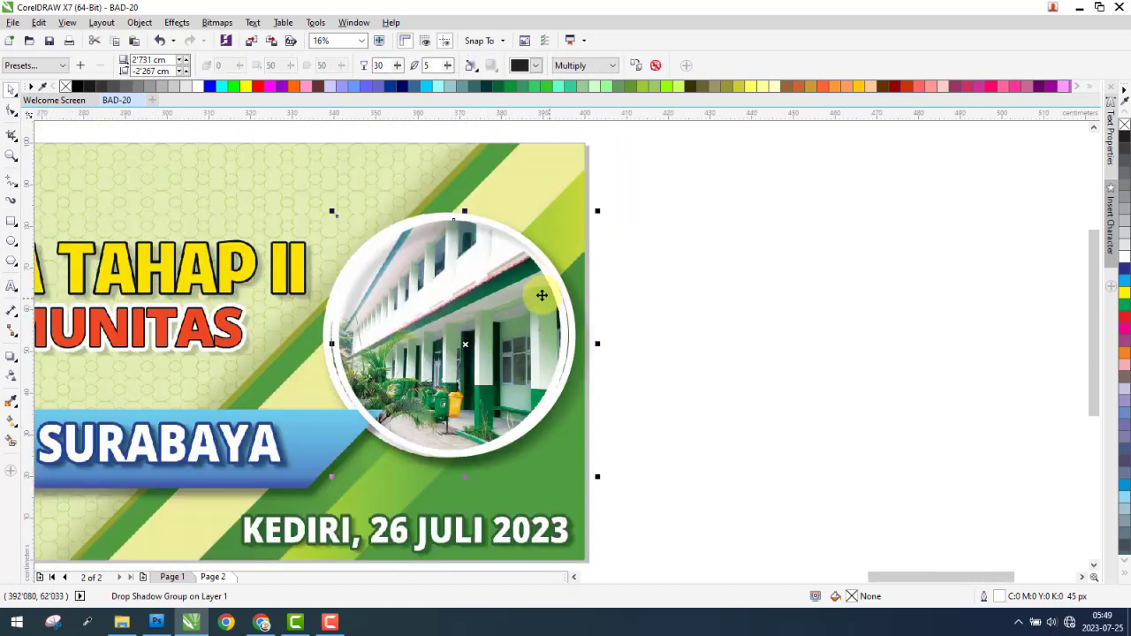
{"action": "scroll", "coordinate": [557, 291], "scroll_direction": "up", "scroll_amount": 1}
{"action": "scroll", "coordinate": [347, 340], "scroll_direction": "down", "scroll_amount": 1}
{"action": "scroll", "coordinate": [212, 371], "scroll_direction": "up", "scroll_amount": 3}
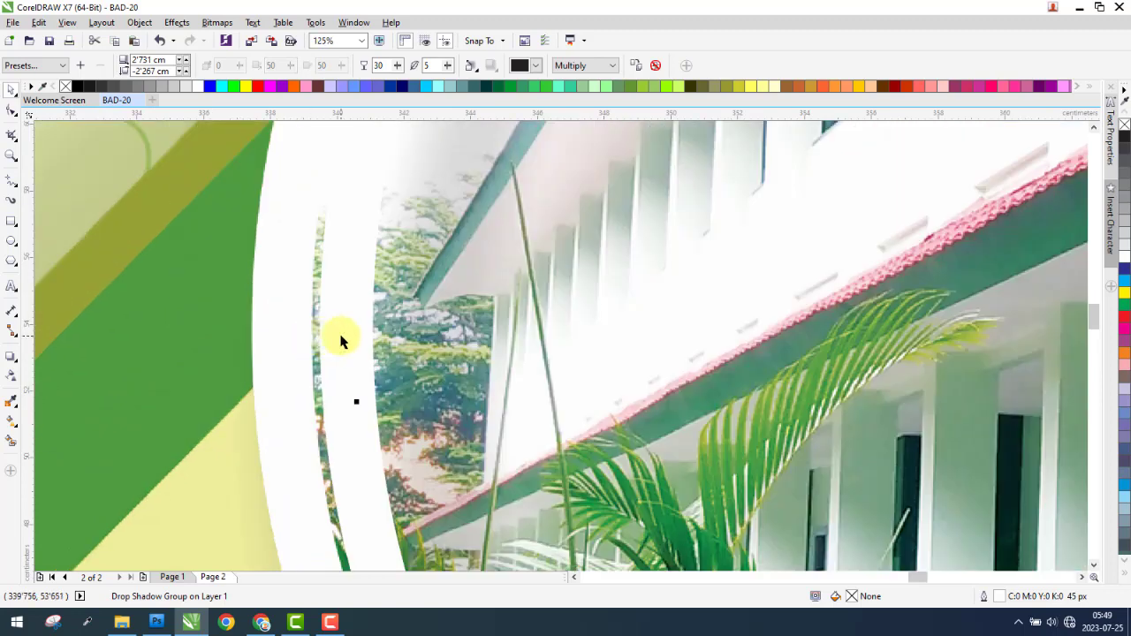
{"action": "left_click_drag", "start_coordinate": [351, 334], "coordinate": [286, 344]}
{"action": "scroll", "coordinate": [229, 351], "scroll_direction": "down", "scroll_amount": 1}
{"action": "scroll", "coordinate": [369, 336], "scroll_direction": "down", "scroll_amount": 8}
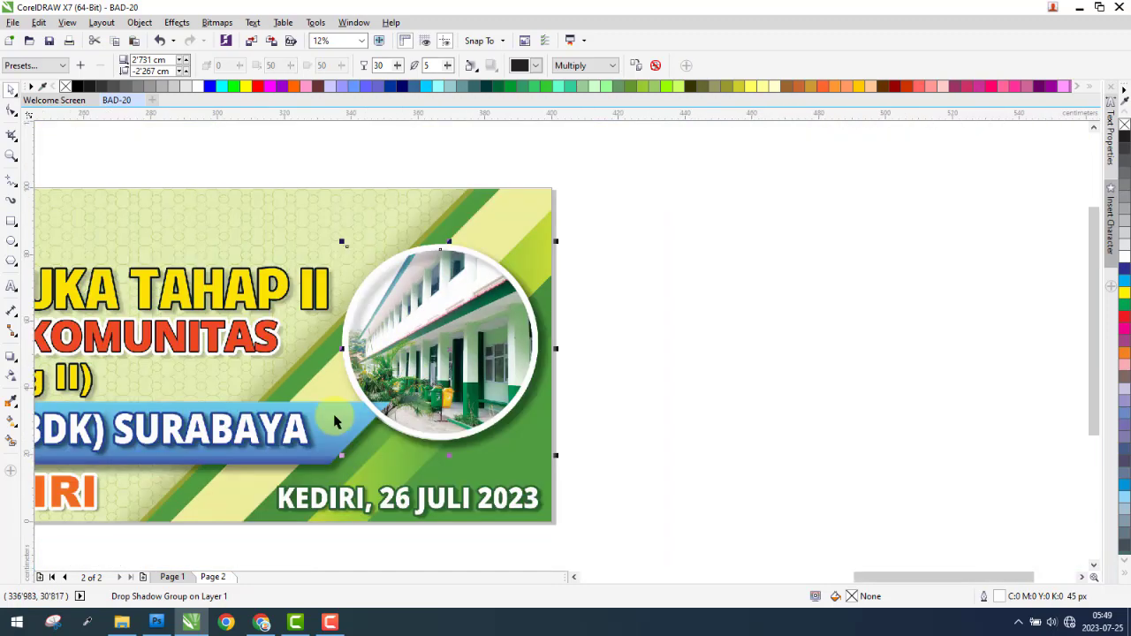
Move the green-and-white school photo over the empty circle frame at the banner's right end and PowerClip it inside that frame.
{"action": "scroll", "coordinate": [493, 384], "scroll_direction": "down", "scroll_amount": 1}
{"action": "left_click_drag", "start_coordinate": [200, 447], "coordinate": [506, 366]}
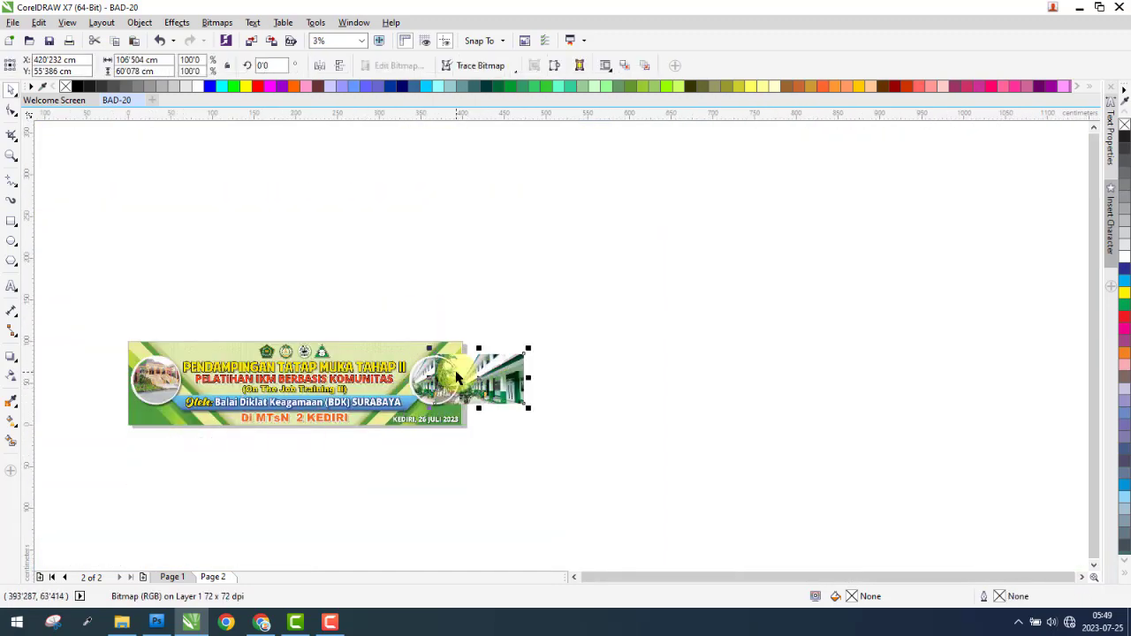
{"action": "scroll", "coordinate": [462, 376], "scroll_direction": "up", "scroll_amount": 2}
{"action": "left_click_drag", "start_coordinate": [652, 386], "coordinate": [510, 353]}
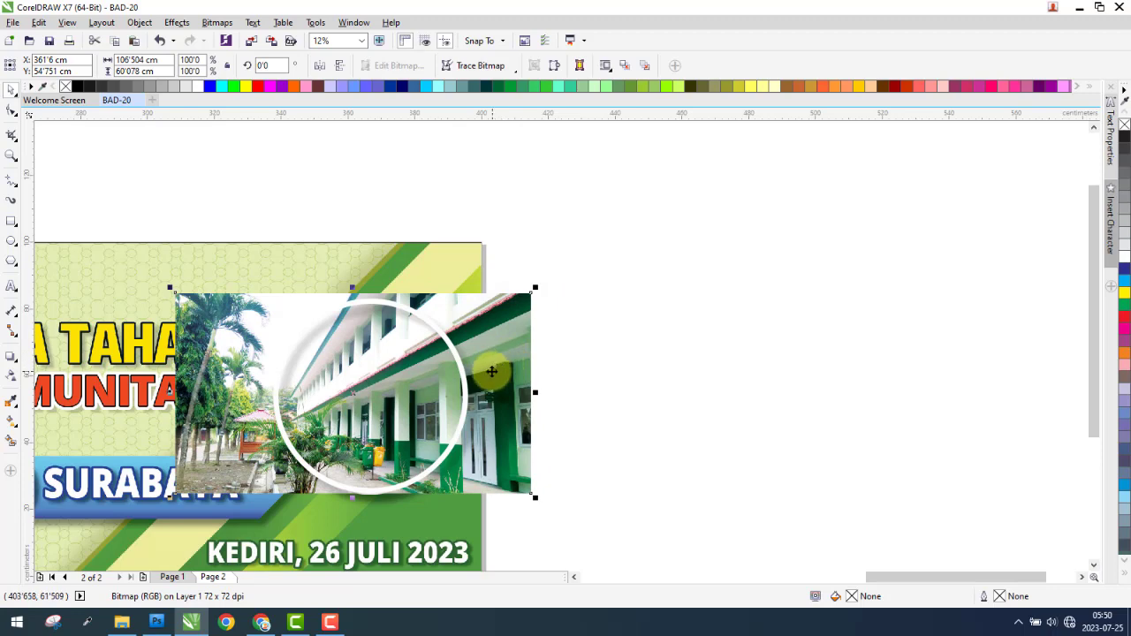
{"action": "right_click", "coordinate": [512, 354]}
{"action": "left_click", "coordinate": [573, 253]}
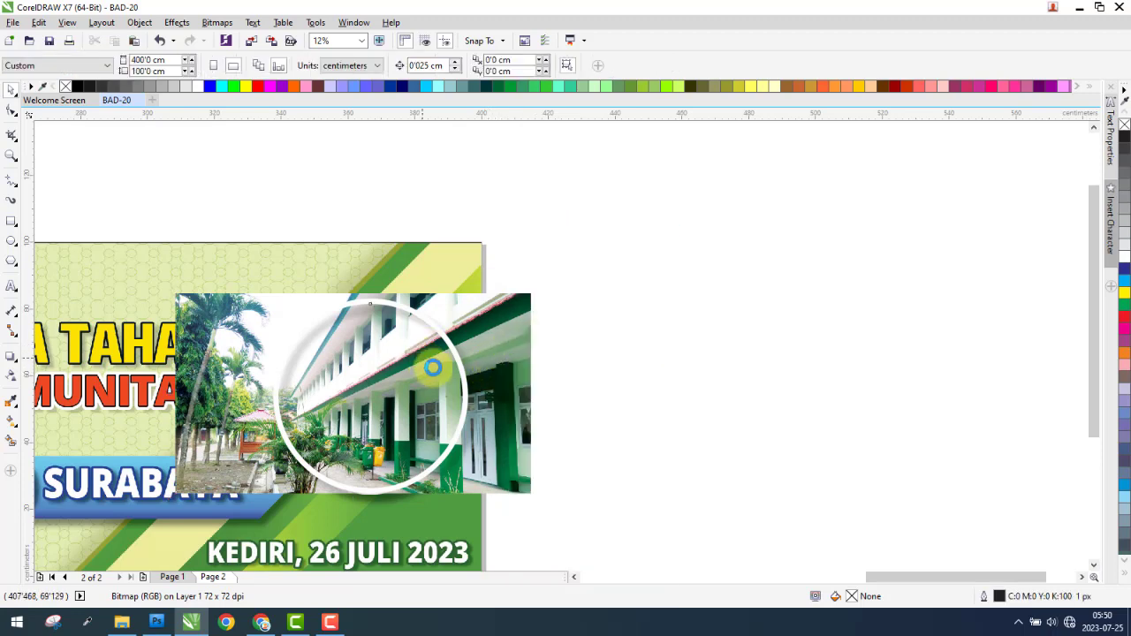
{"action": "left_click", "coordinate": [453, 363]}
Cut both framed round photos with their shadows from Page 2 and paste them onto the banner on Page 1.
{"action": "scroll", "coordinate": [610, 327], "scroll_direction": "down", "scroll_amount": 1}
{"action": "scroll", "coordinate": [677, 273], "scroll_direction": "down", "scroll_amount": 1}
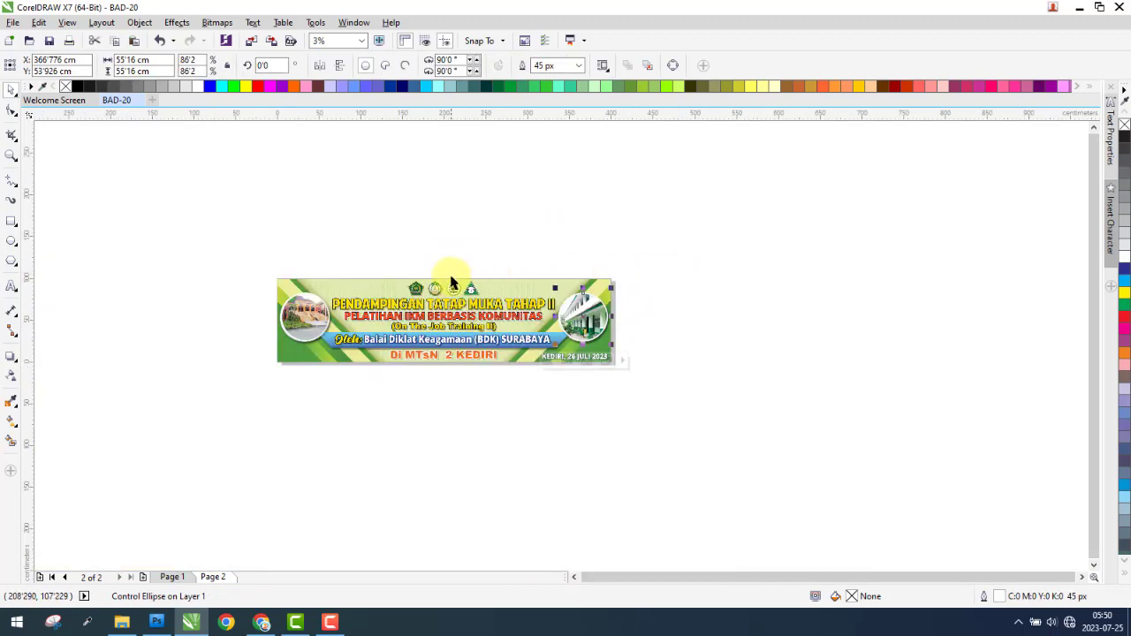
{"action": "scroll", "coordinate": [446, 276], "scroll_direction": "up", "scroll_amount": 1}
{"action": "left_click_drag", "start_coordinate": [84, 248], "coordinate": [870, 434]}
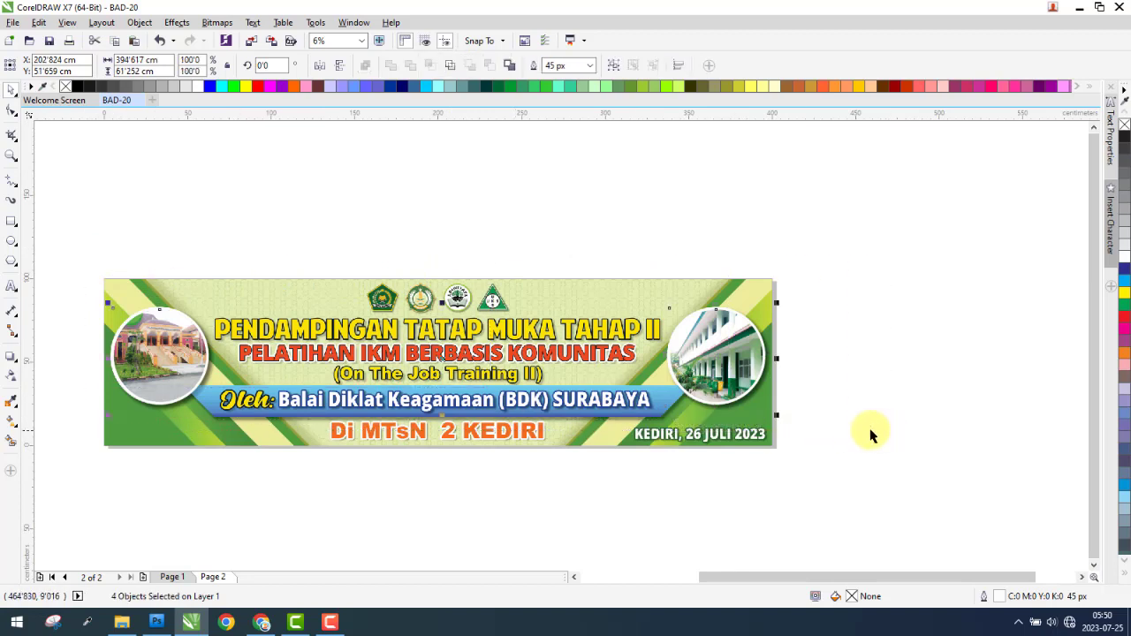
{"action": "key", "text": "ctrl+x"}
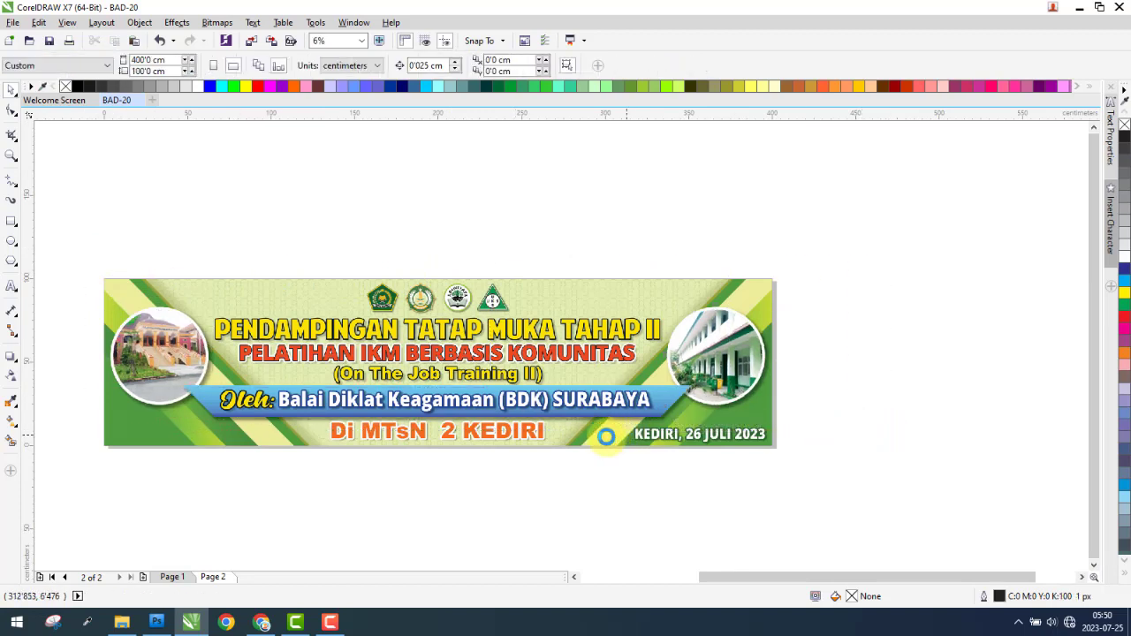
{"action": "left_click", "coordinate": [166, 577]}
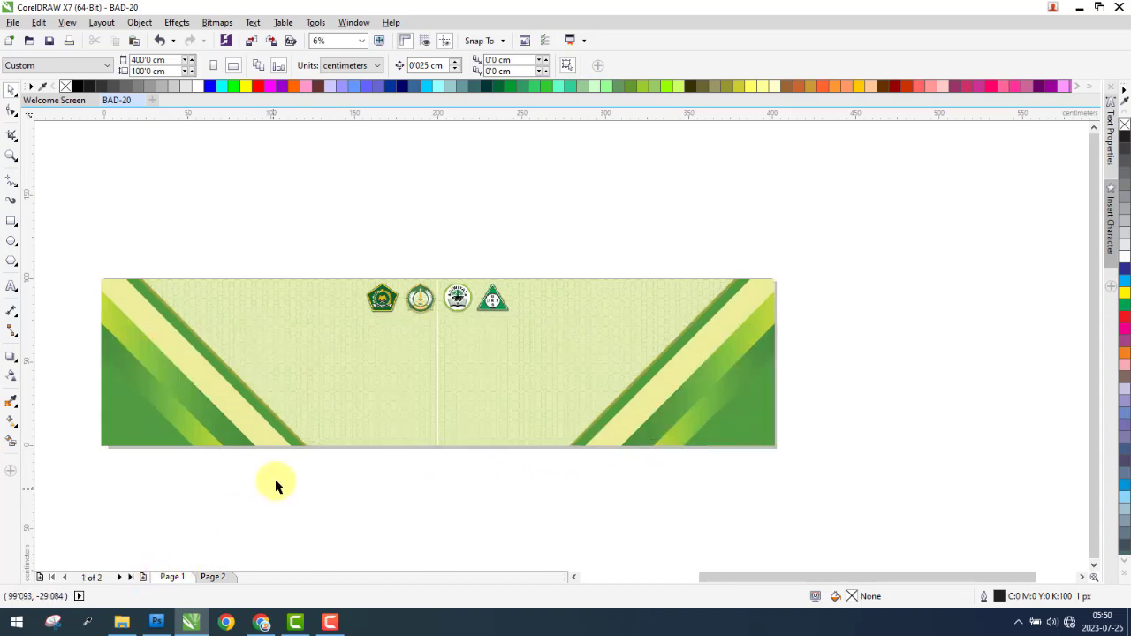
{"action": "key", "text": "ctrl+v"}
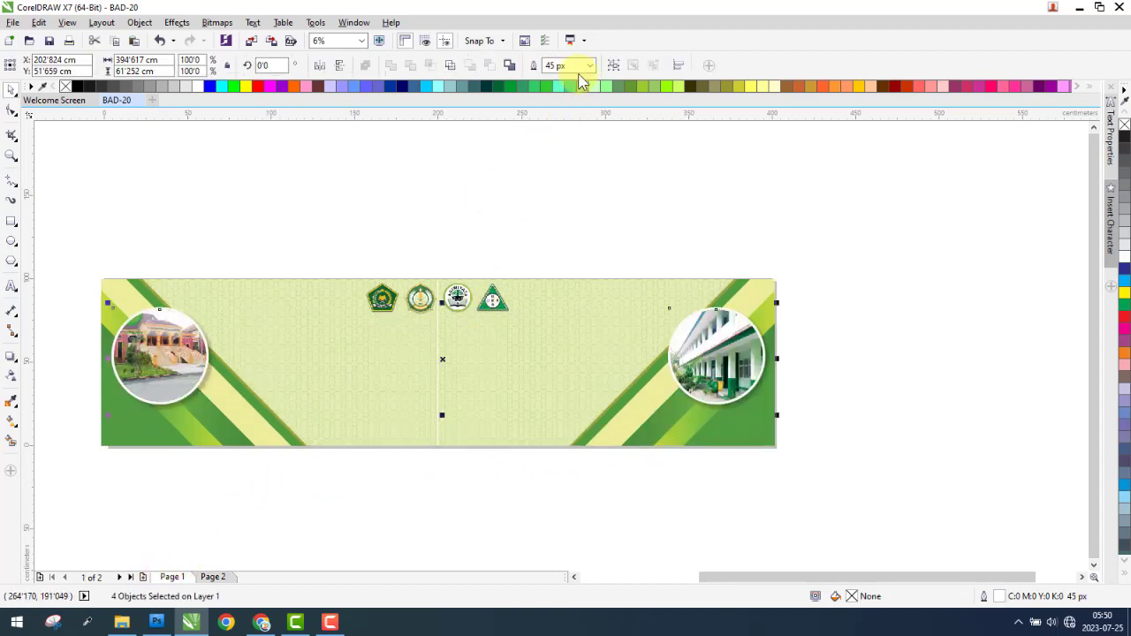
Group the pasted photo frames and try centring them horizontally against the banner background.
{"action": "left_click", "coordinate": [614, 65]}
{"action": "left_click", "coordinate": [505, 424], "text": "shift"}
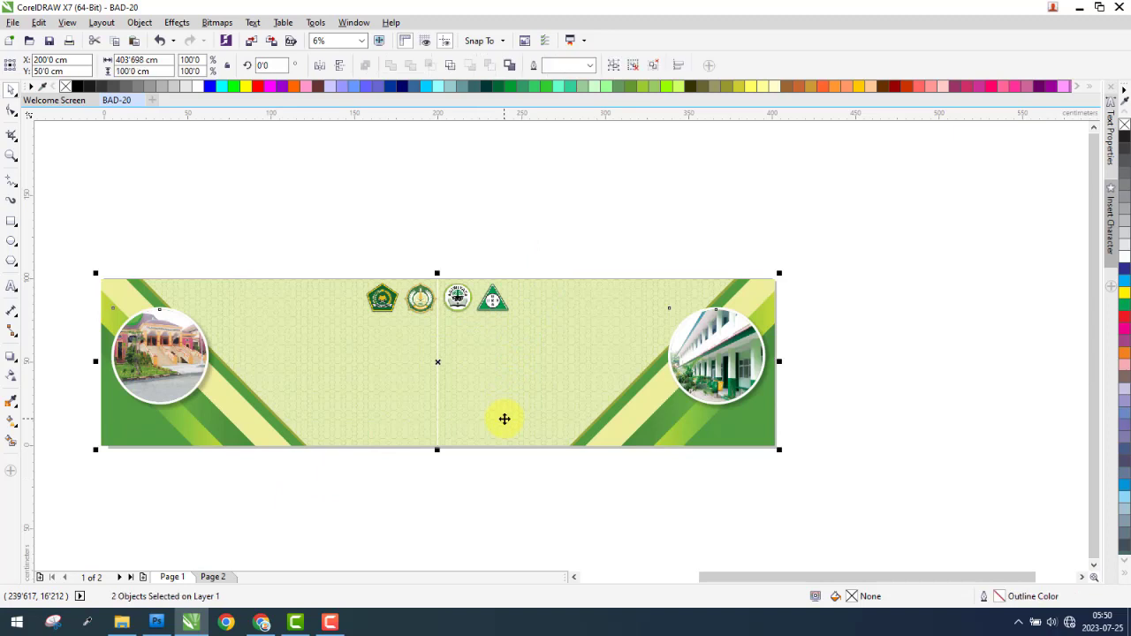
{"action": "key", "text": "c"}
{"action": "key", "text": "ctrl+z"}
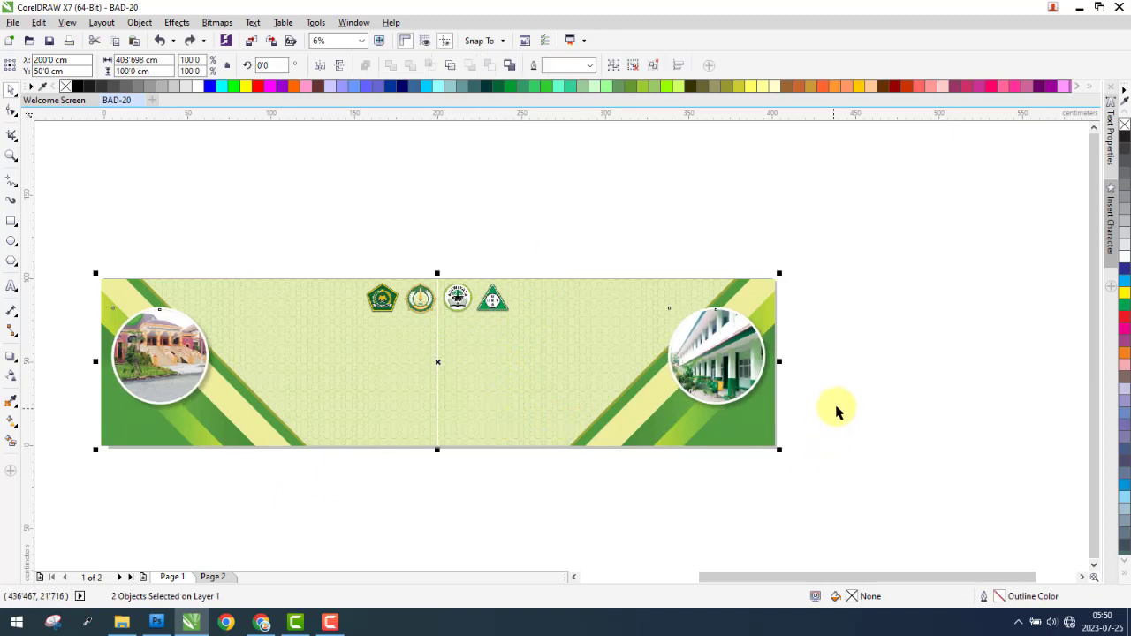
{"action": "key", "text": "Escape"}
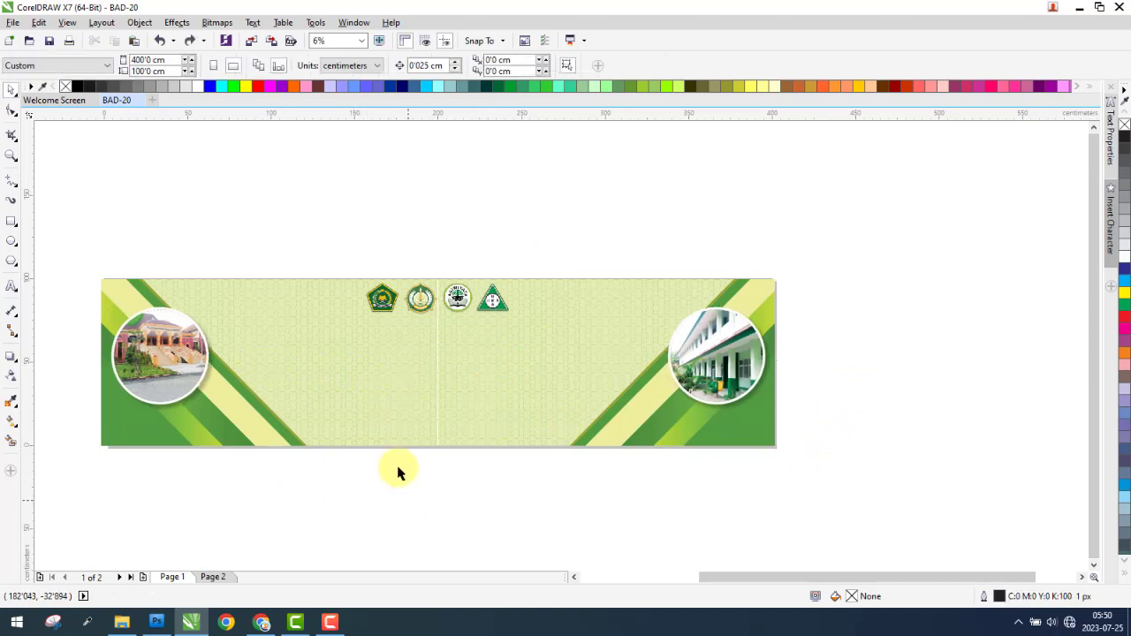
Return to Page 2 and save the drawing as BAD-20 in CDR format, version 17.0, in E:\Desain\BAD-20\BAD-20C.
{"action": "left_click", "coordinate": [212, 578]}
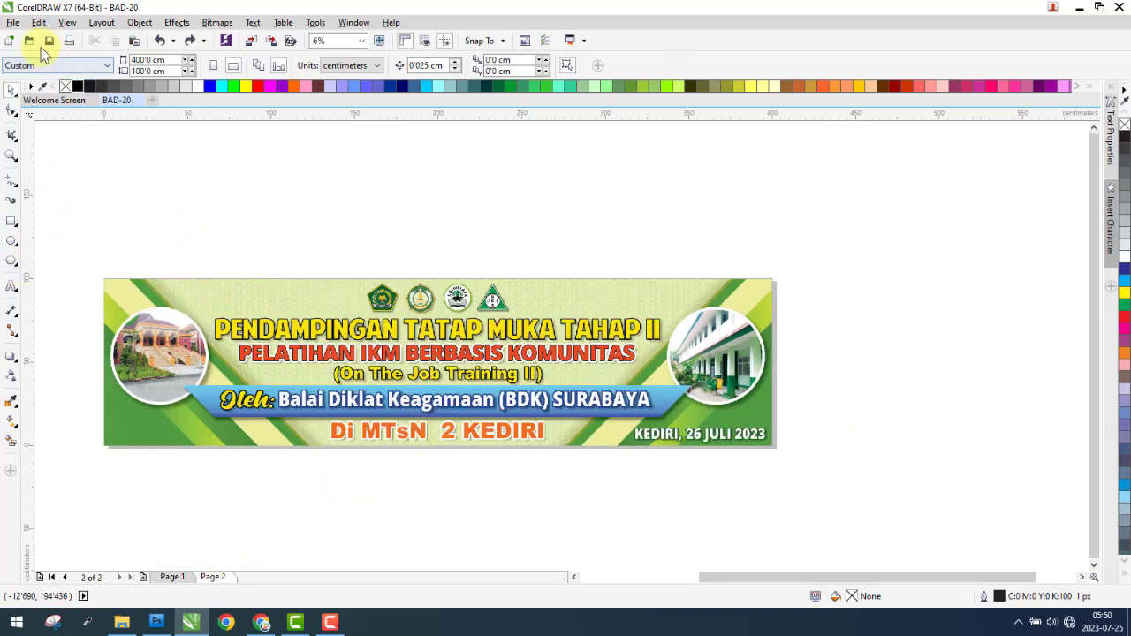
{"action": "left_click", "coordinate": [13, 24]}
{"action": "left_click", "coordinate": [45, 155]}
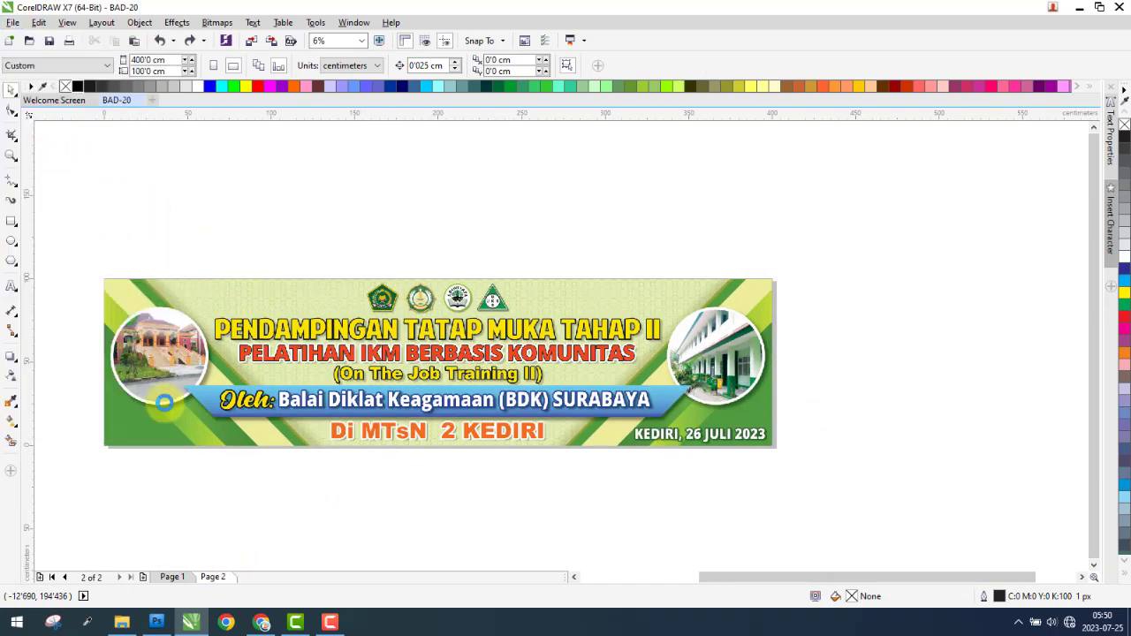
{"action": "left_click", "coordinate": [340, 624]}
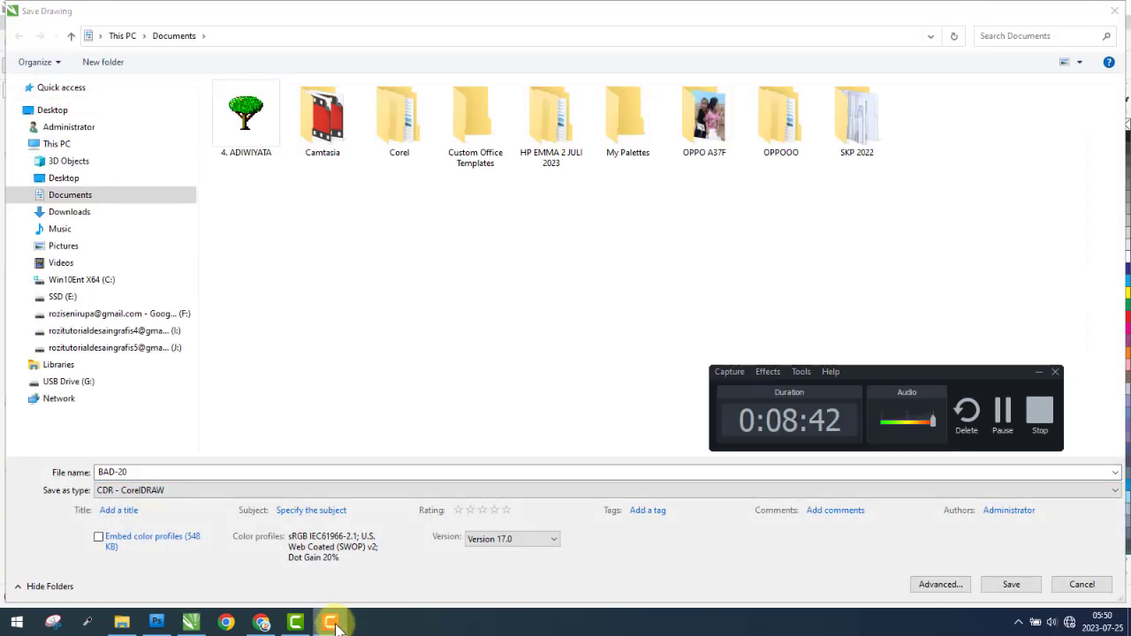
{"action": "left_click", "coordinate": [340, 624]}
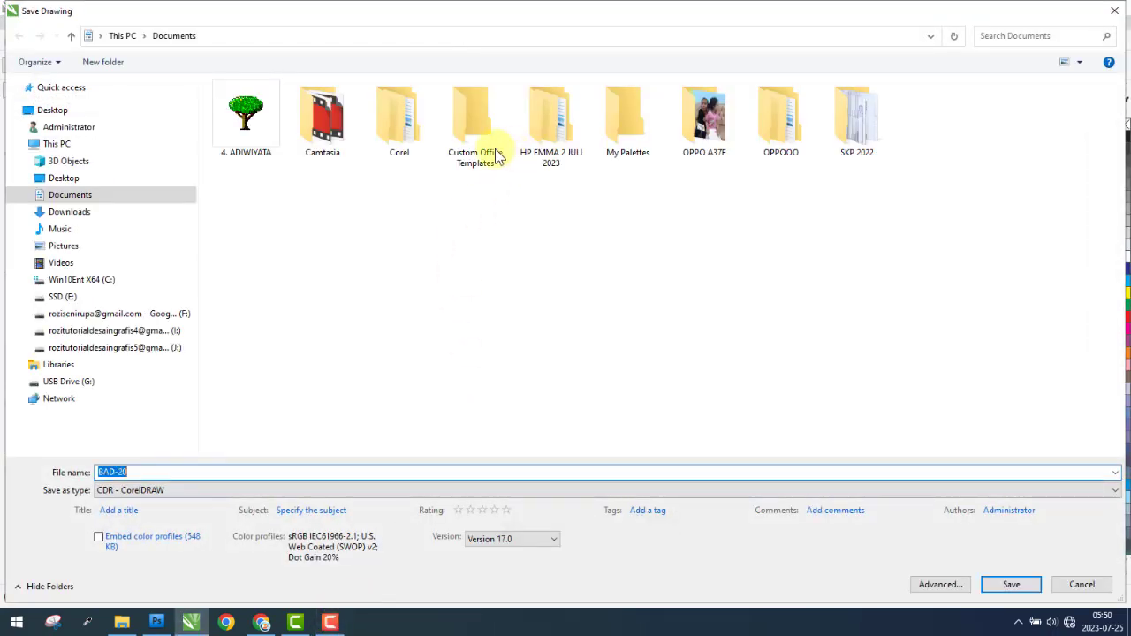
{"action": "left_click", "coordinate": [104, 296]}
{"action": "double_click", "coordinate": [548, 133]}
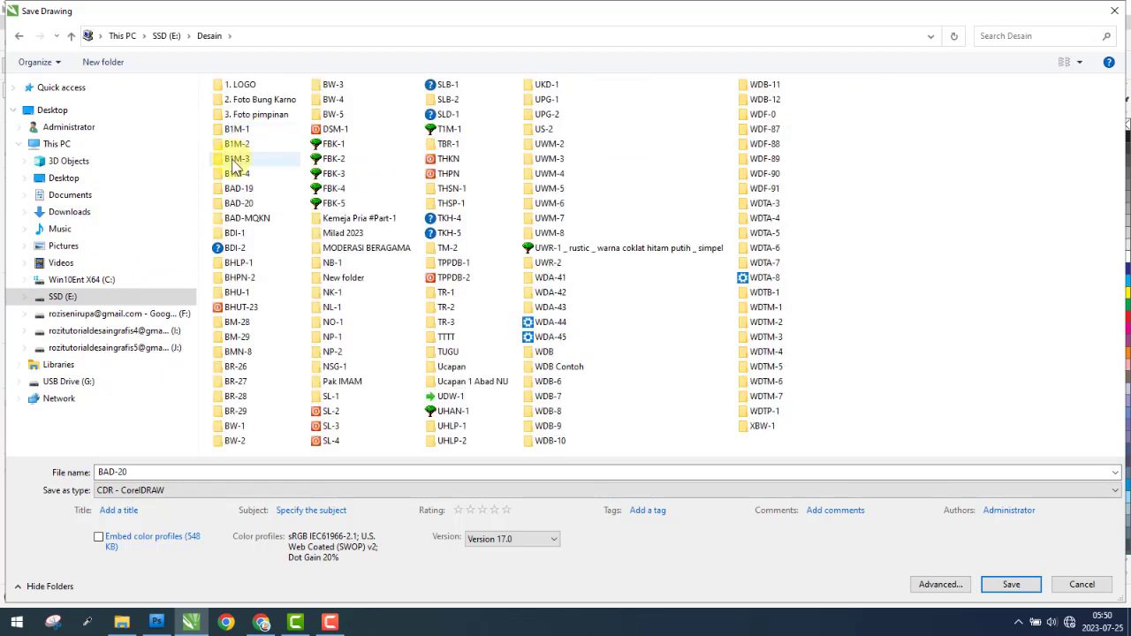
{"action": "double_click", "coordinate": [248, 210]}
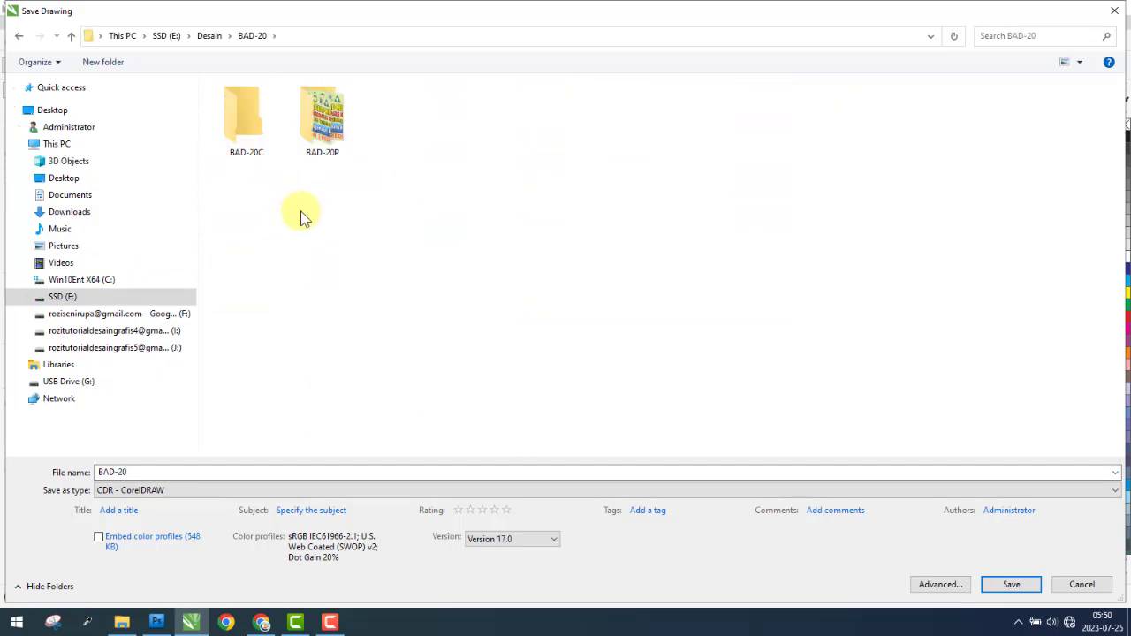
{"action": "double_click", "coordinate": [236, 120]}
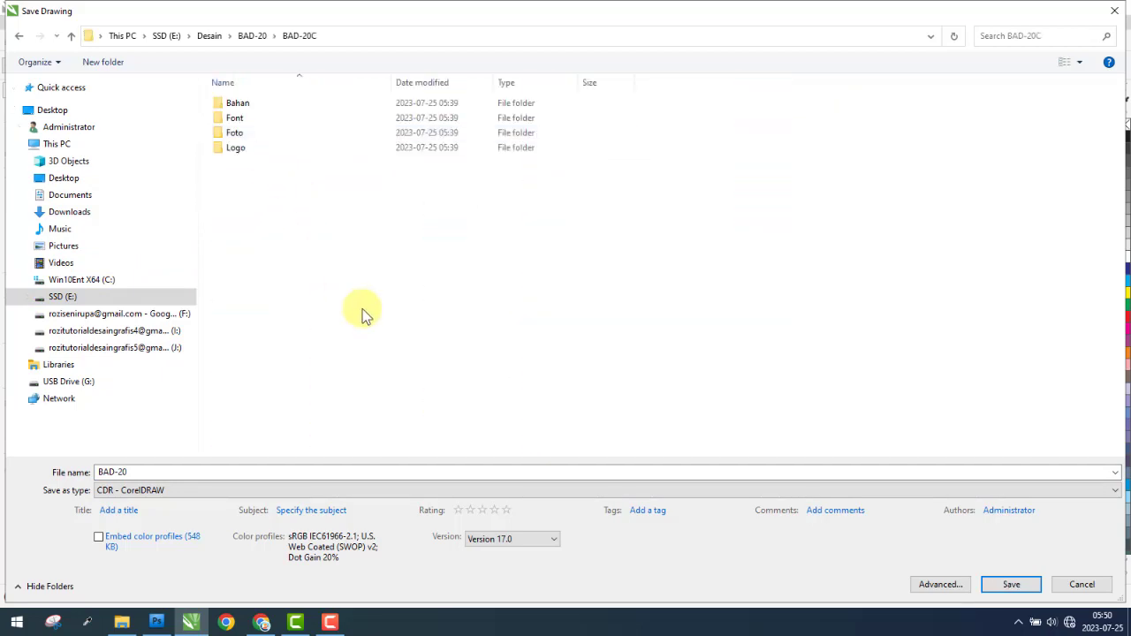
{"action": "left_click", "coordinate": [1003, 587]}
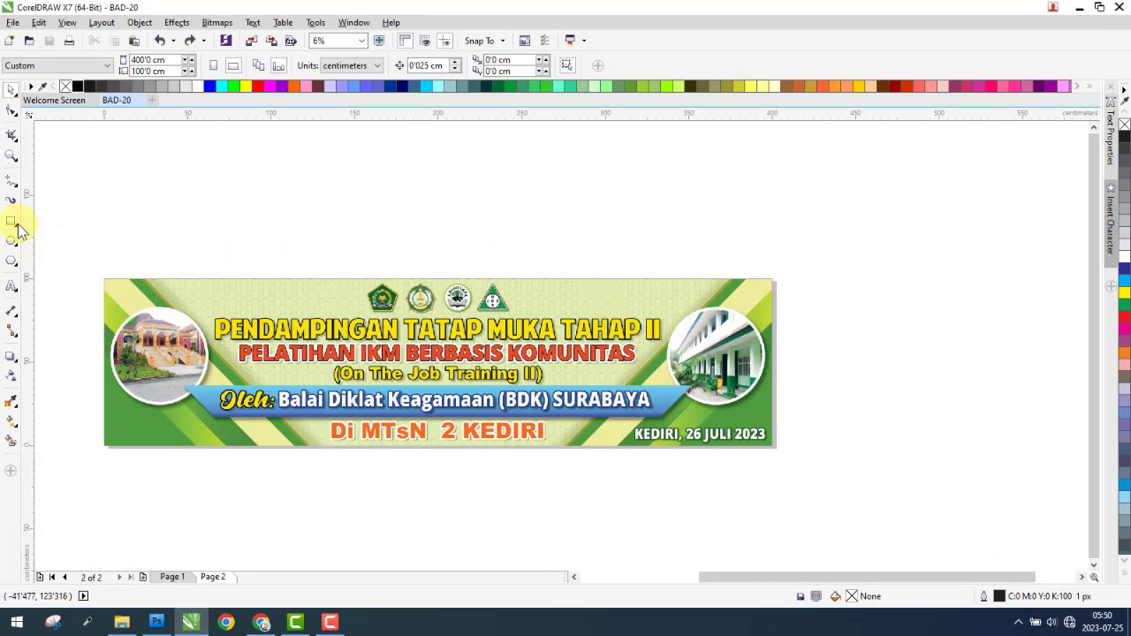
Add the artistic text "PENDAMPINGAN TATAP MUKA TAHAP II" in 200 pt Arial above the banner on Page 2.
{"action": "key", "text": "F8"}
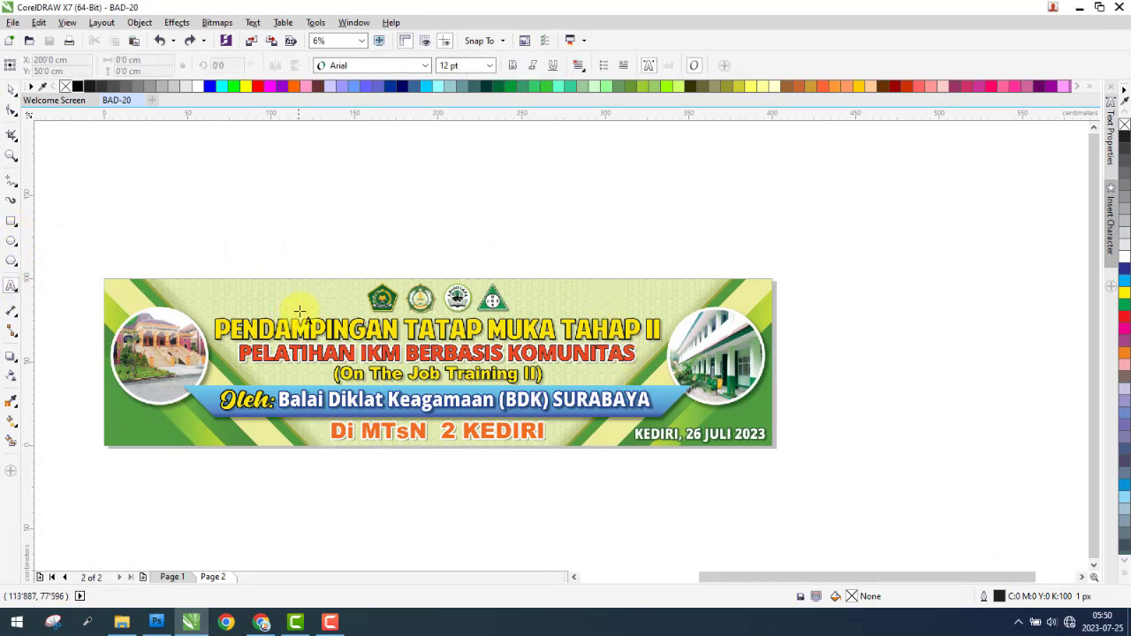
{"action": "left_click", "coordinate": [218, 215]}
{"action": "left_click", "coordinate": [489, 65]}
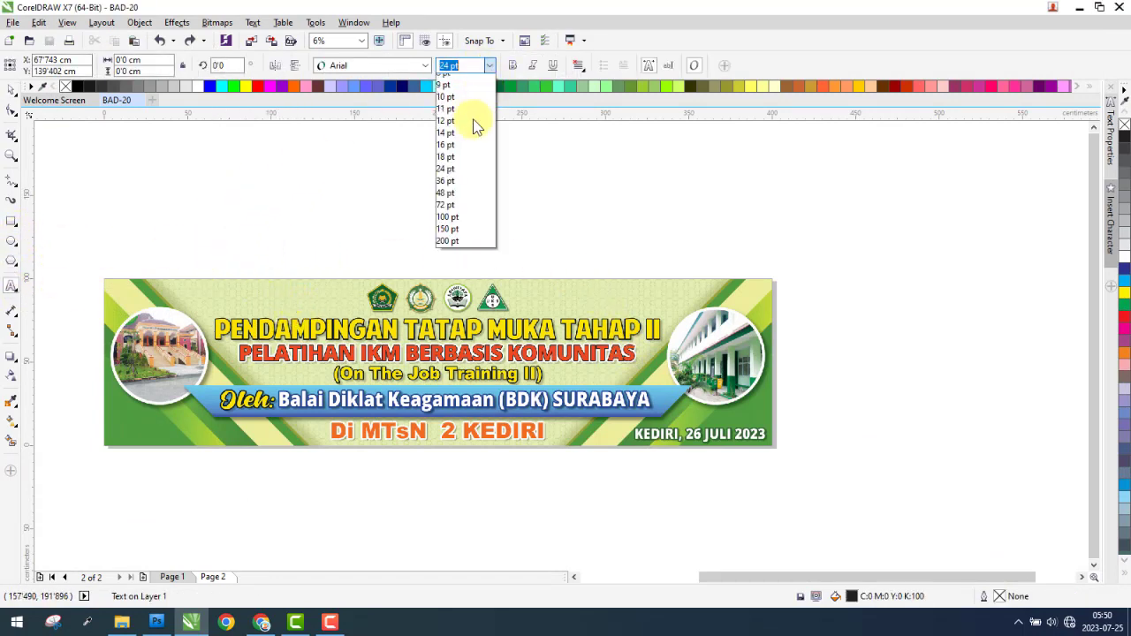
{"action": "left_click", "coordinate": [447, 241]}
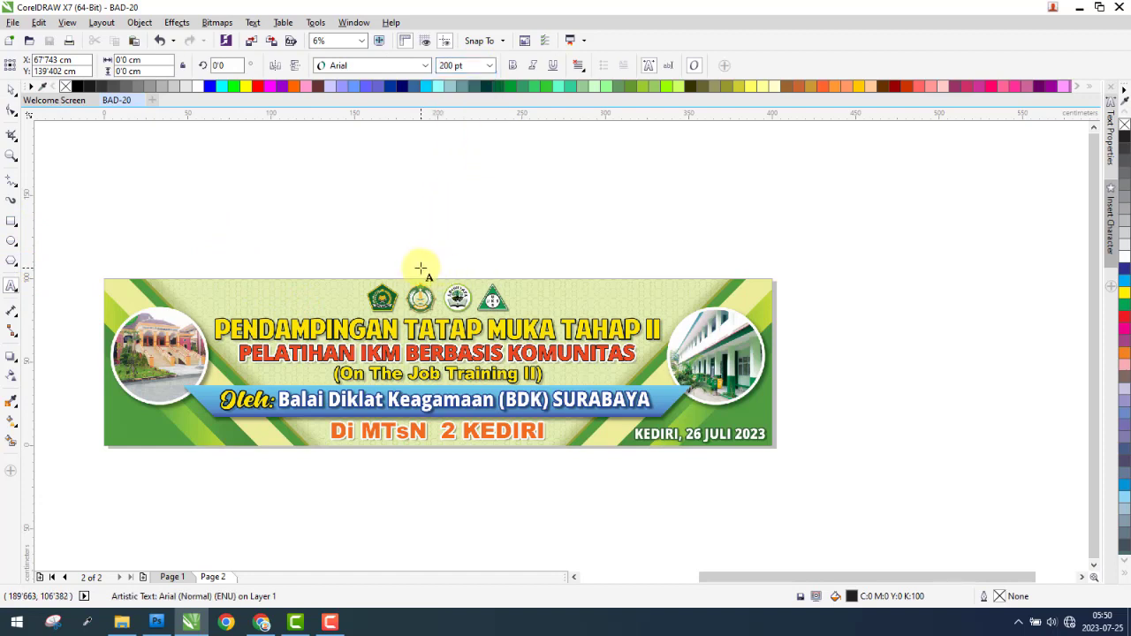
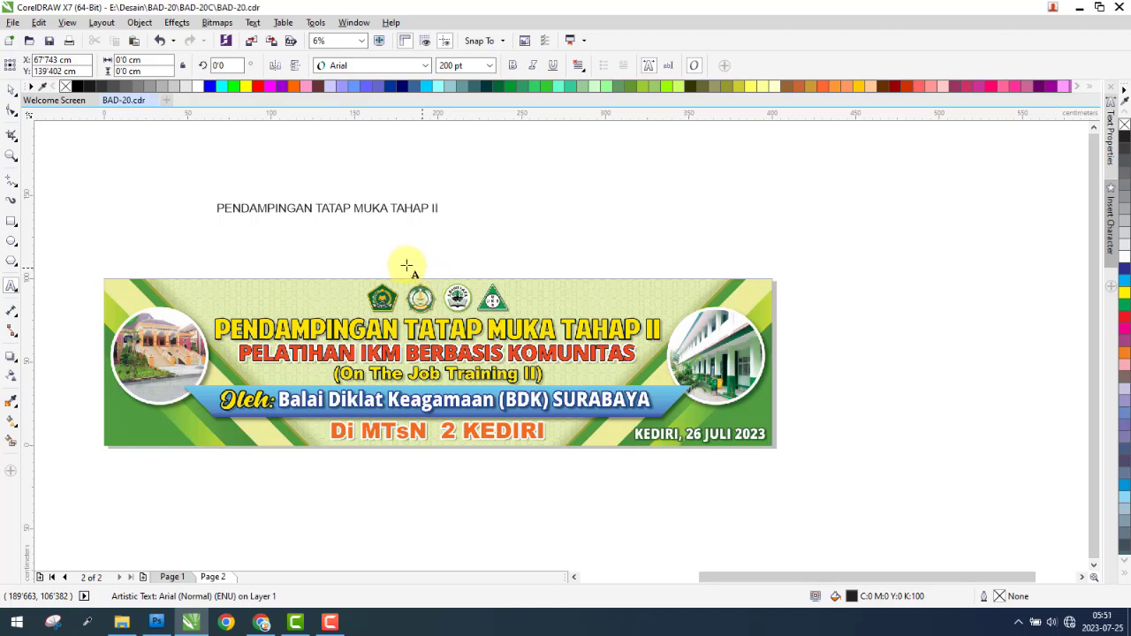
{"action": "left_click", "coordinate": [13, 92]}
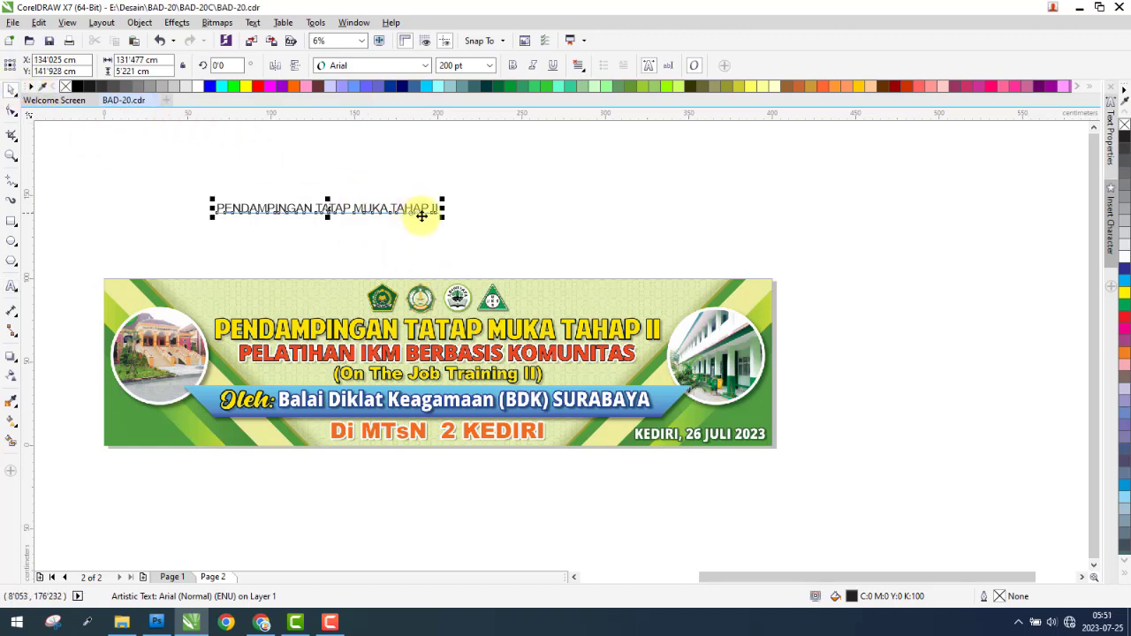
Set the heading's font to American Purpose and enlarge it proportionally to about 259 cm wide.
{"action": "left_click_drag", "start_coordinate": [441, 221], "coordinate": [677, 260]}
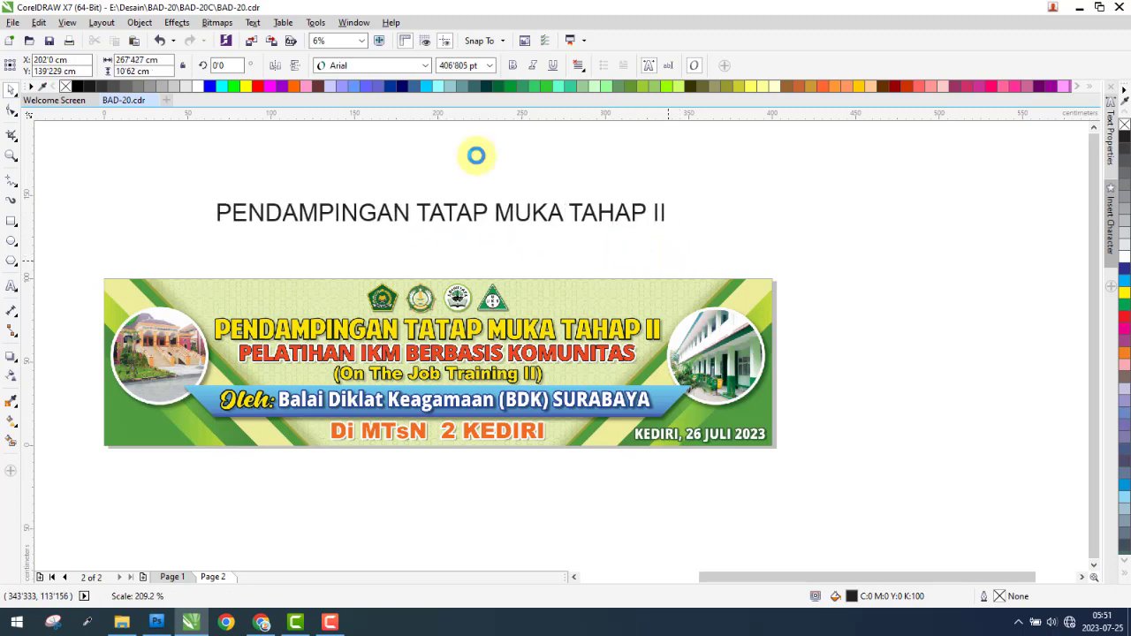
{"action": "left_click", "coordinate": [358, 67]}
{"action": "left_click", "coordinate": [358, 67]}
{"action": "left_click", "coordinate": [373, 99]}
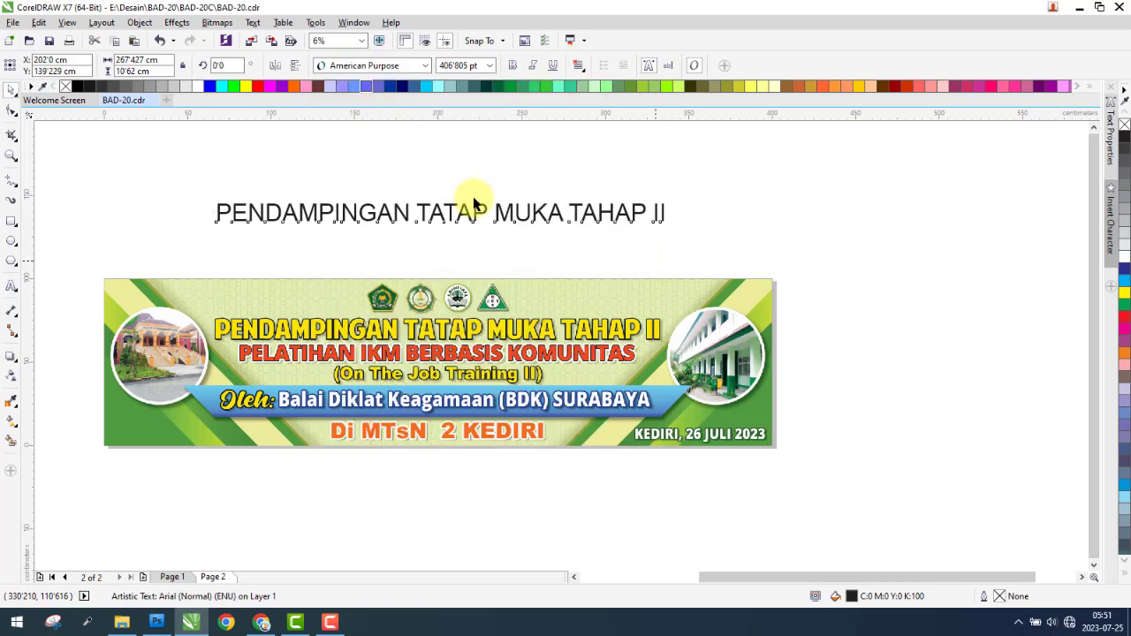
{"action": "left_click_drag", "start_coordinate": [567, 224], "coordinate": [657, 228]}
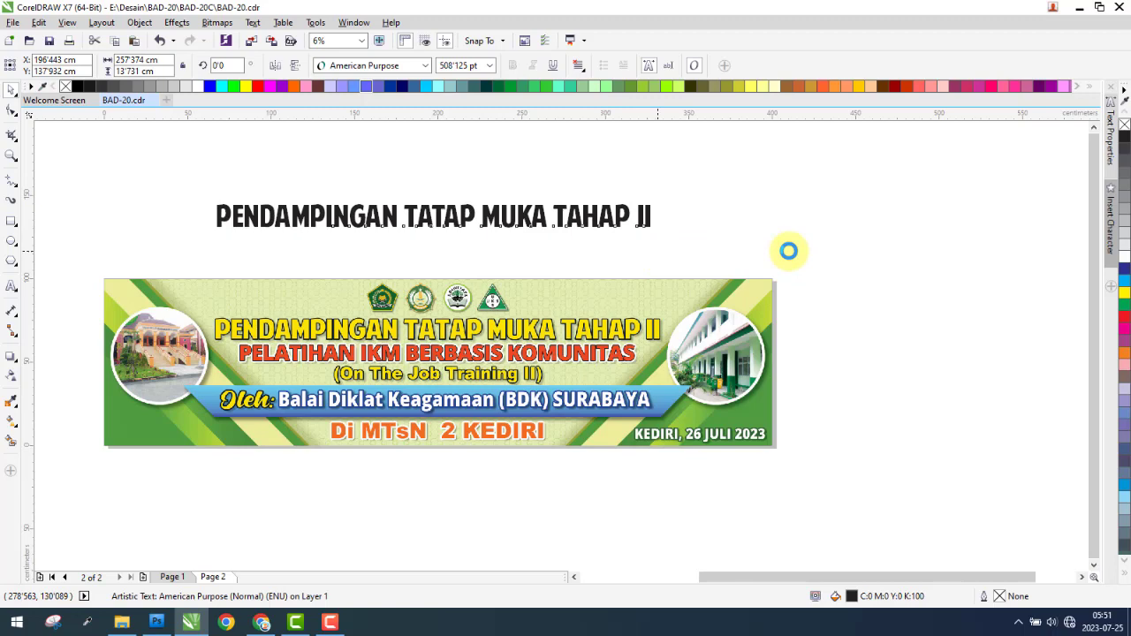
Fill the heading with red (C:0 M:100 Y:100 K:0) and move it onto the reference's yellow heading.
{"action": "left_click", "coordinate": [1124, 318]}
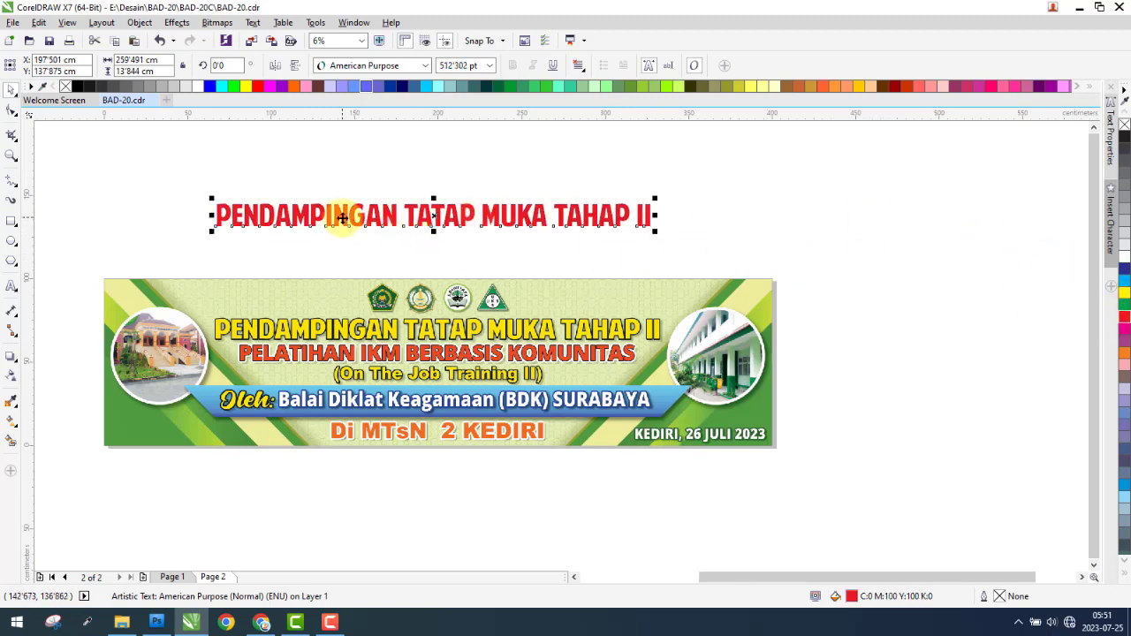
{"action": "left_click_drag", "start_coordinate": [342, 215], "coordinate": [347, 336]}
{"action": "scroll", "coordinate": [221, 340], "scroll_direction": "up", "scroll_amount": 4}
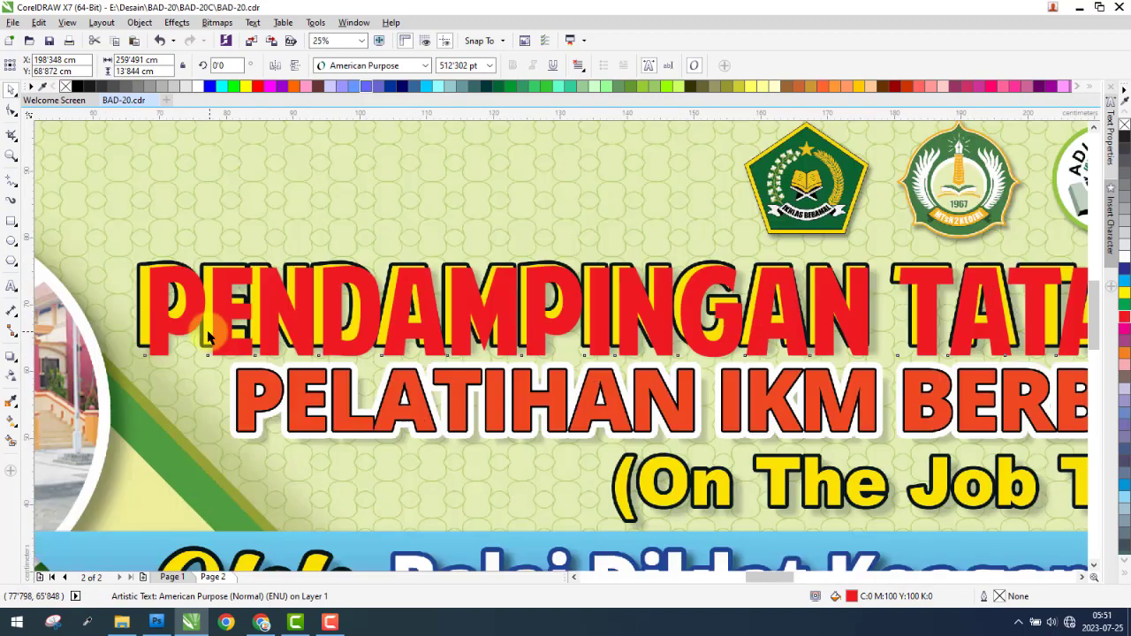
Scale the red heading to about 462 pt to match the reference's letter height, and stretch it to about 267 cm wide.
{"action": "left_click_drag", "start_coordinate": [86, 389], "coordinate": [168, 369]}
{"action": "left_click_drag", "start_coordinate": [434, 262], "coordinate": [93, 251]}
{"action": "scroll", "coordinate": [97, 202], "scroll_direction": "up", "scroll_amount": 5}
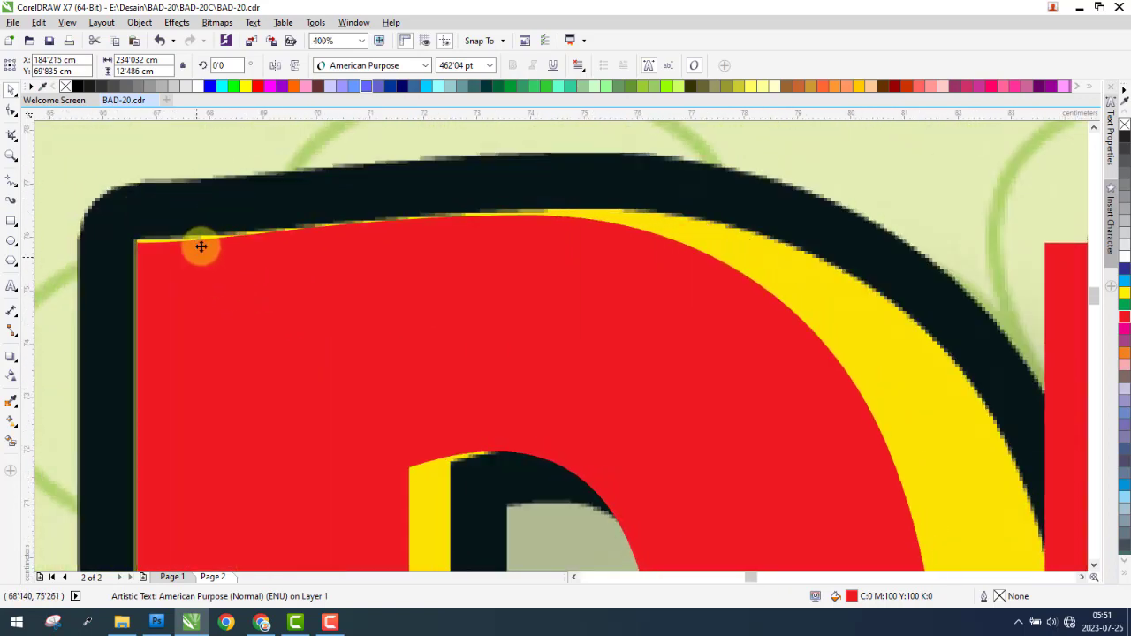
{"action": "scroll", "coordinate": [200, 245], "scroll_direction": "down", "scroll_amount": 5}
{"action": "scroll", "coordinate": [203, 244], "scroll_direction": "down", "scroll_amount": 10}
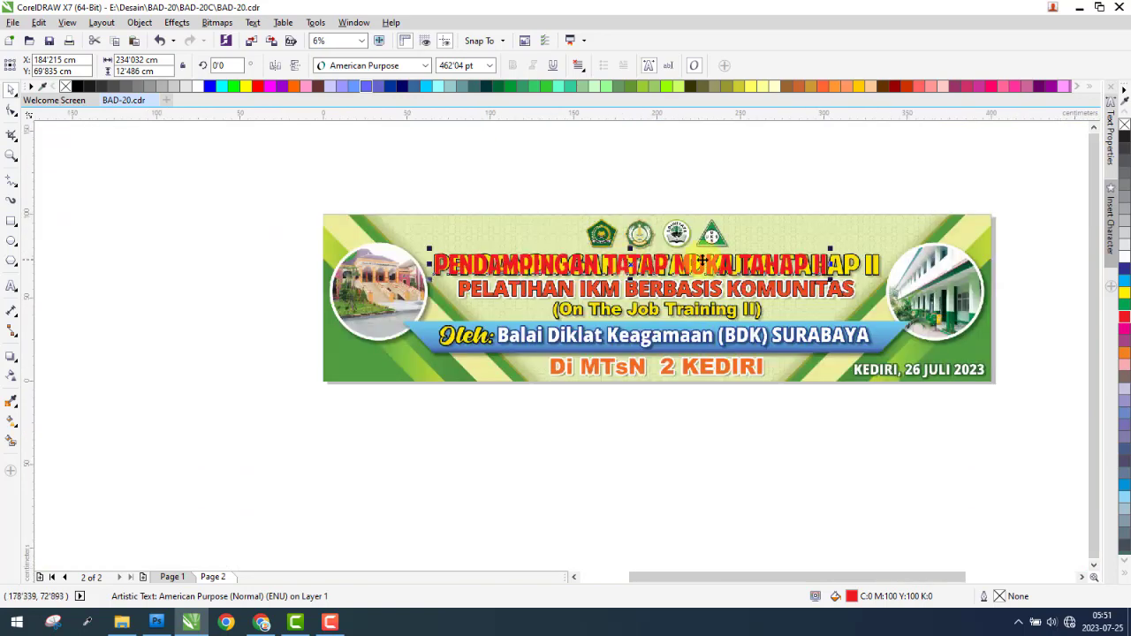
{"action": "scroll", "coordinate": [862, 263], "scroll_direction": "up", "scroll_amount": 3}
{"action": "left_click_drag", "start_coordinate": [732, 265], "coordinate": [949, 272]}
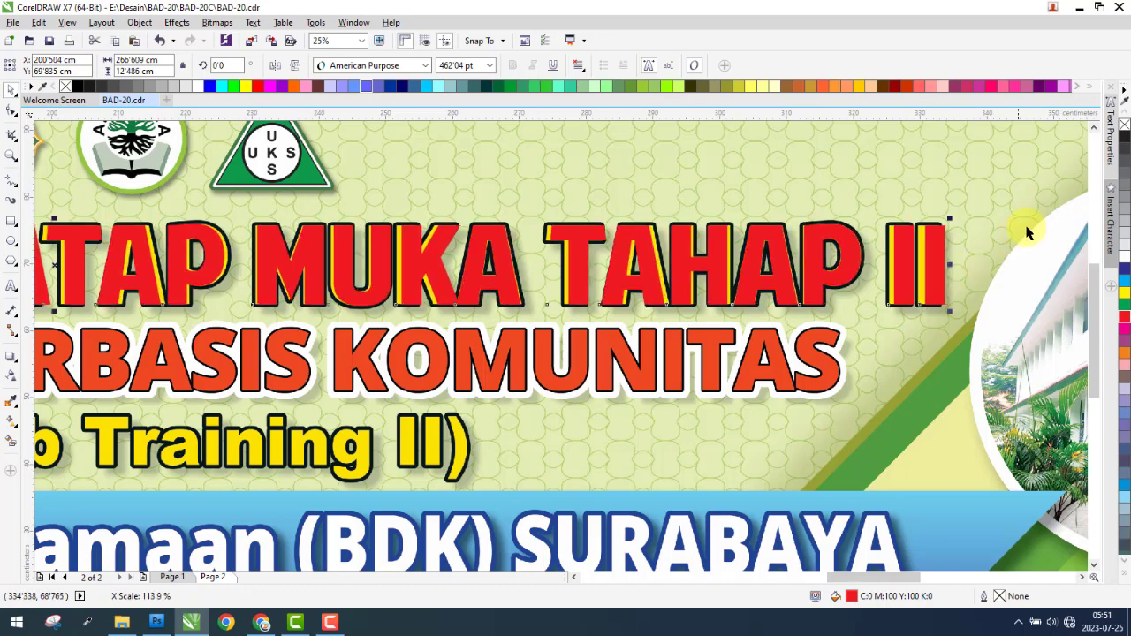
Set the red heading's character spacing to -20%.
{"action": "left_click", "coordinate": [1110, 142]}
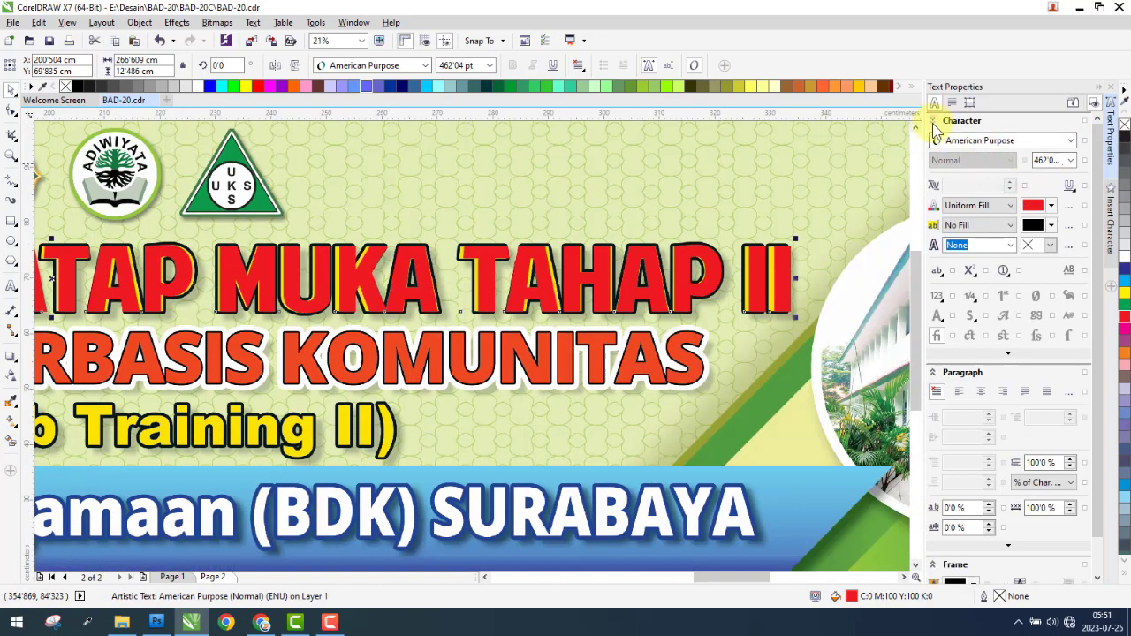
{"action": "left_click", "coordinate": [933, 121]}
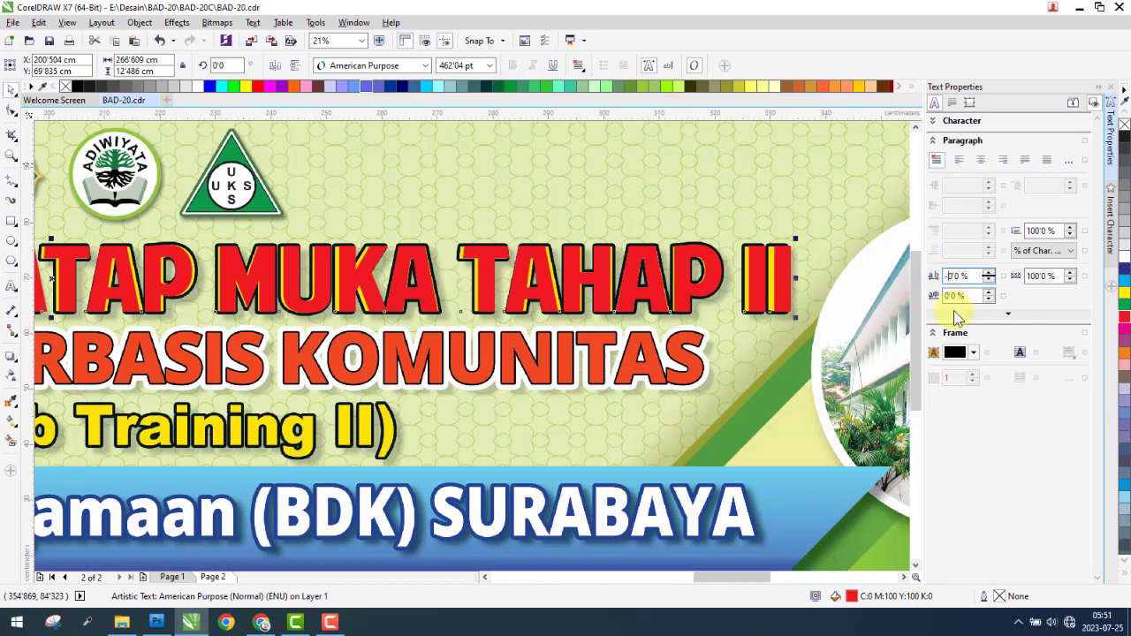
{"action": "key", "text": "Return"}
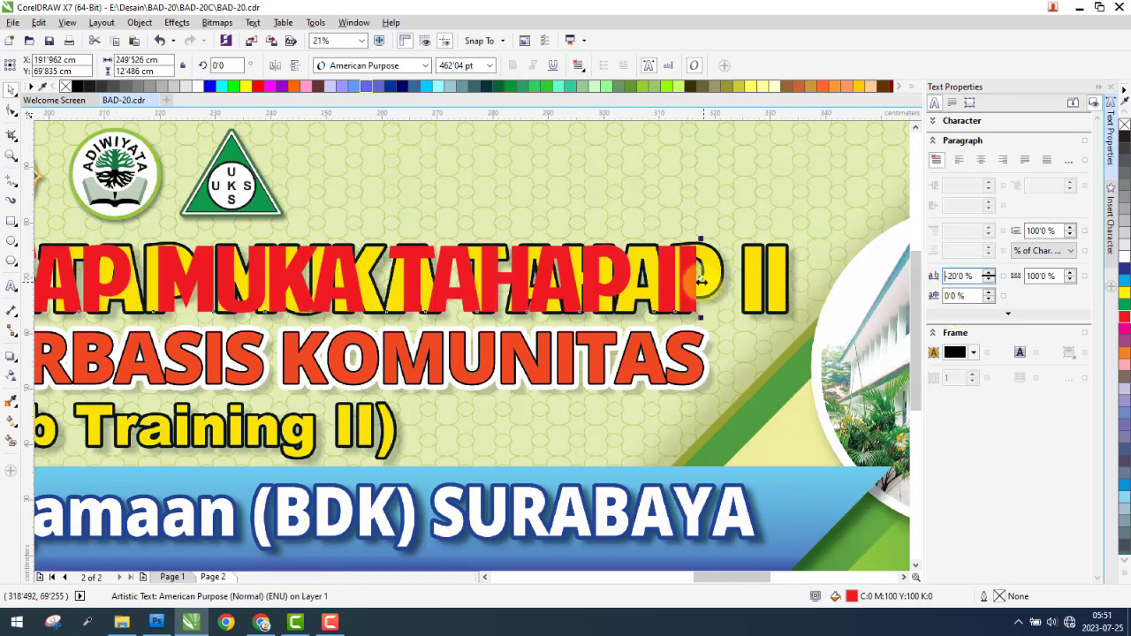
Stretch the red heading to about 266 cm wide and reduce its height to about 12.4 cm to match the reference heading.
{"action": "left_click_drag", "start_coordinate": [701, 281], "coordinate": [793, 277]}
{"action": "scroll", "coordinate": [793, 277], "scroll_direction": "down", "scroll_amount": 2}
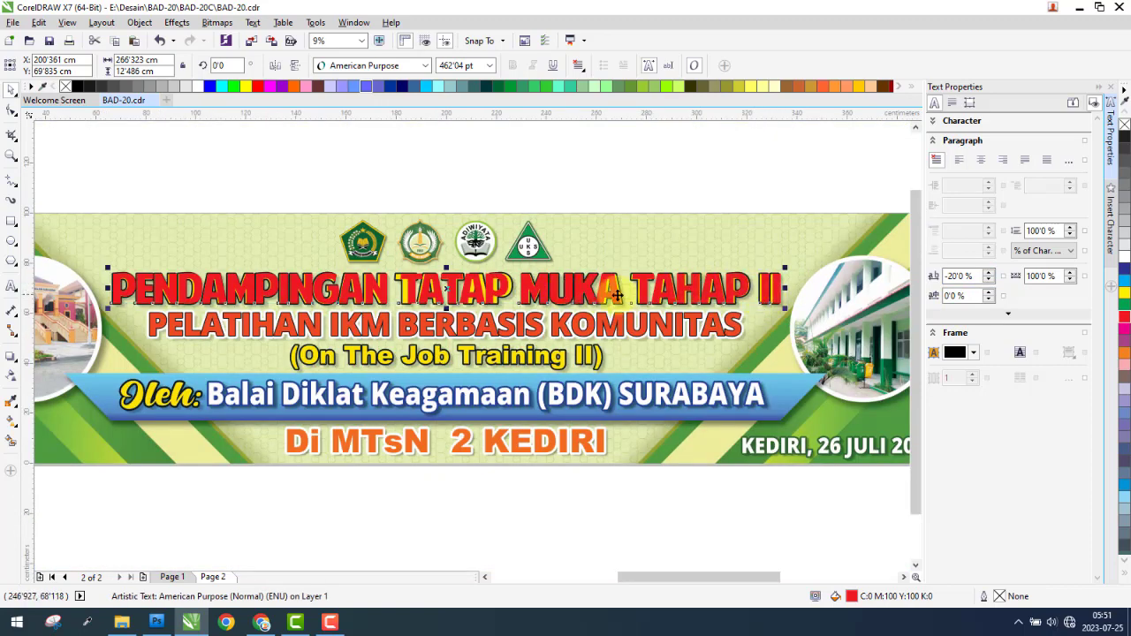
{"action": "scroll", "coordinate": [777, 297], "scroll_direction": "up", "scroll_amount": 6}
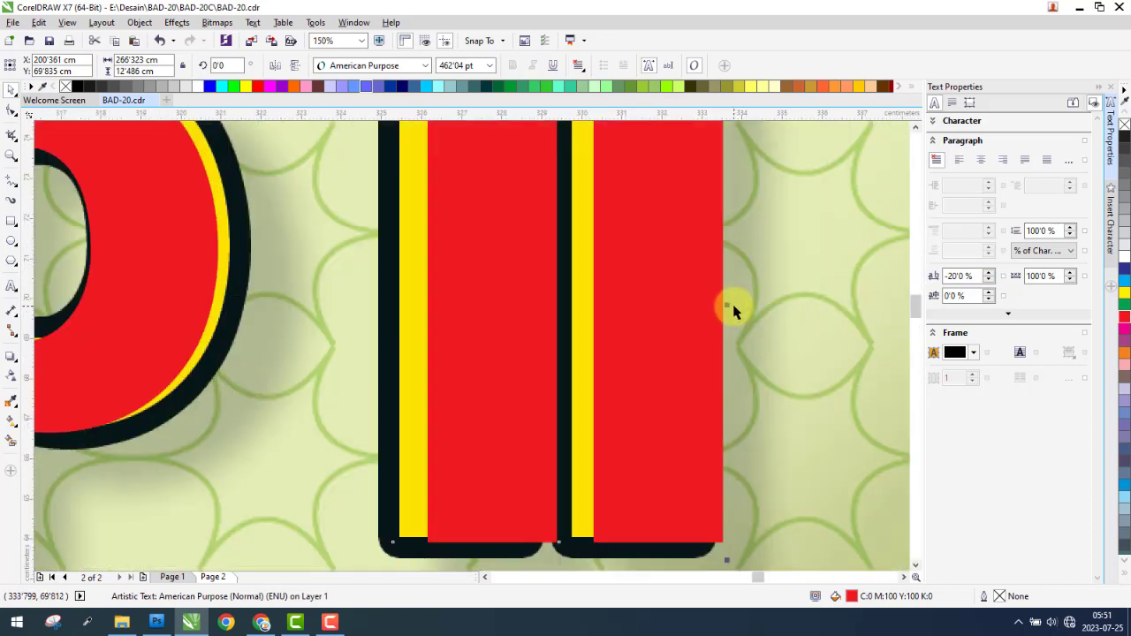
{"action": "left_click_drag", "start_coordinate": [725, 305], "coordinate": [703, 329]}
{"action": "scroll", "coordinate": [751, 318], "scroll_direction": "down", "scroll_amount": 6}
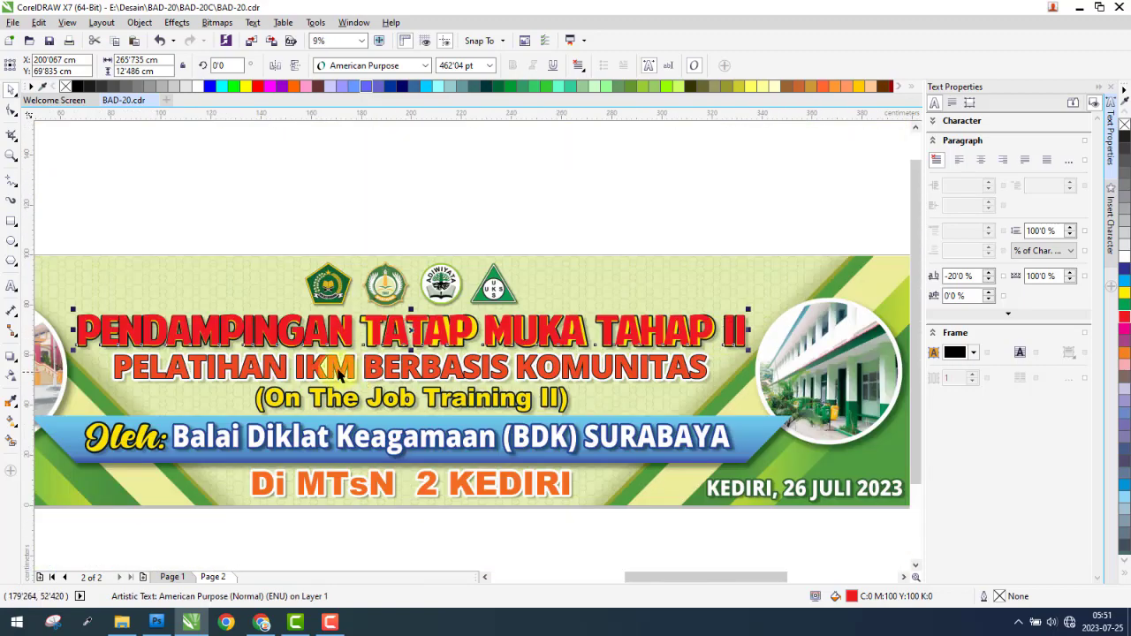
{"action": "scroll", "coordinate": [407, 337], "scroll_direction": "up", "scroll_amount": 1}
{"action": "scroll", "coordinate": [407, 337], "scroll_direction": "up", "scroll_amount": 4}
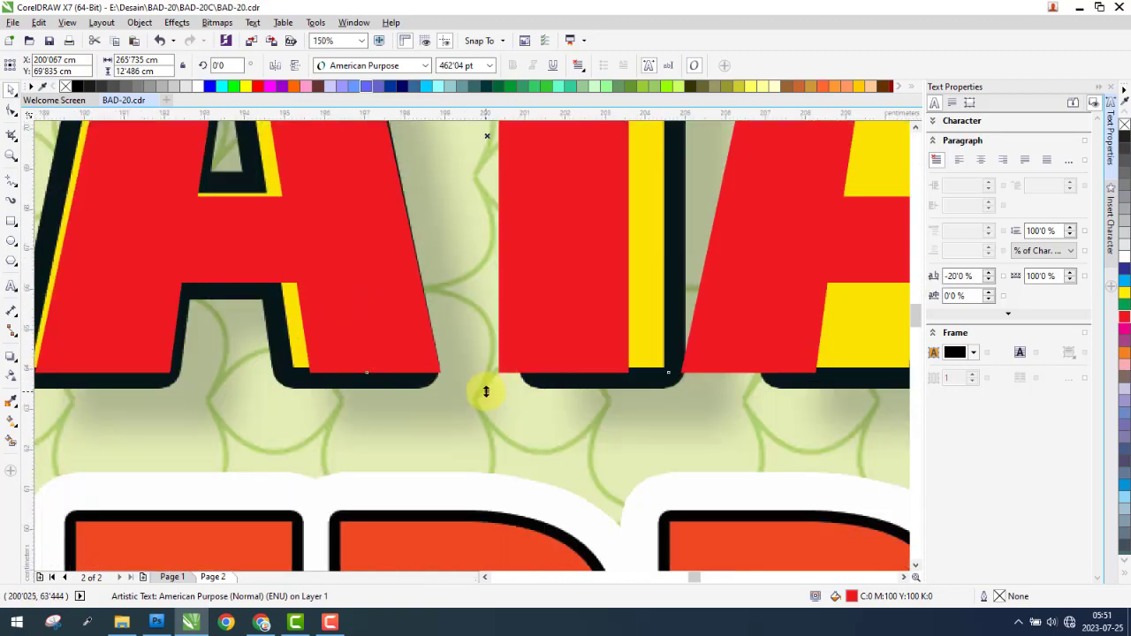
{"action": "left_click_drag", "start_coordinate": [486, 391], "coordinate": [488, 388]}
{"action": "scroll", "coordinate": [427, 448], "scroll_direction": "down", "scroll_amount": 2}
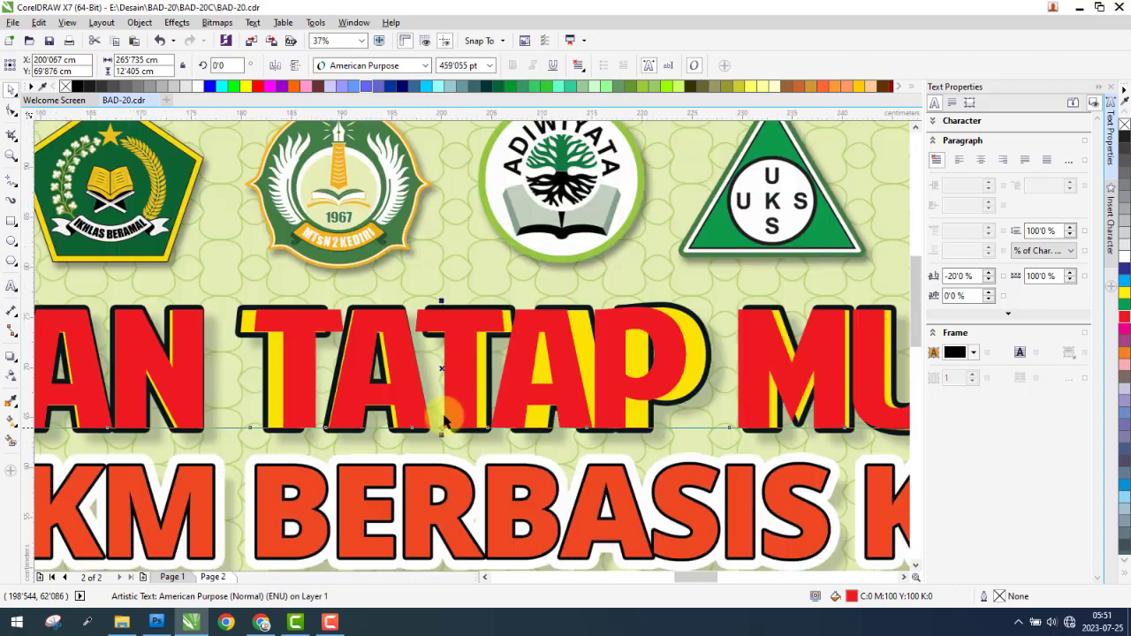
{"action": "scroll", "coordinate": [444, 422], "scroll_direction": "down", "scroll_amount": 3}
{"action": "scroll", "coordinate": [461, 399], "scroll_direction": "up", "scroll_amount": 3}
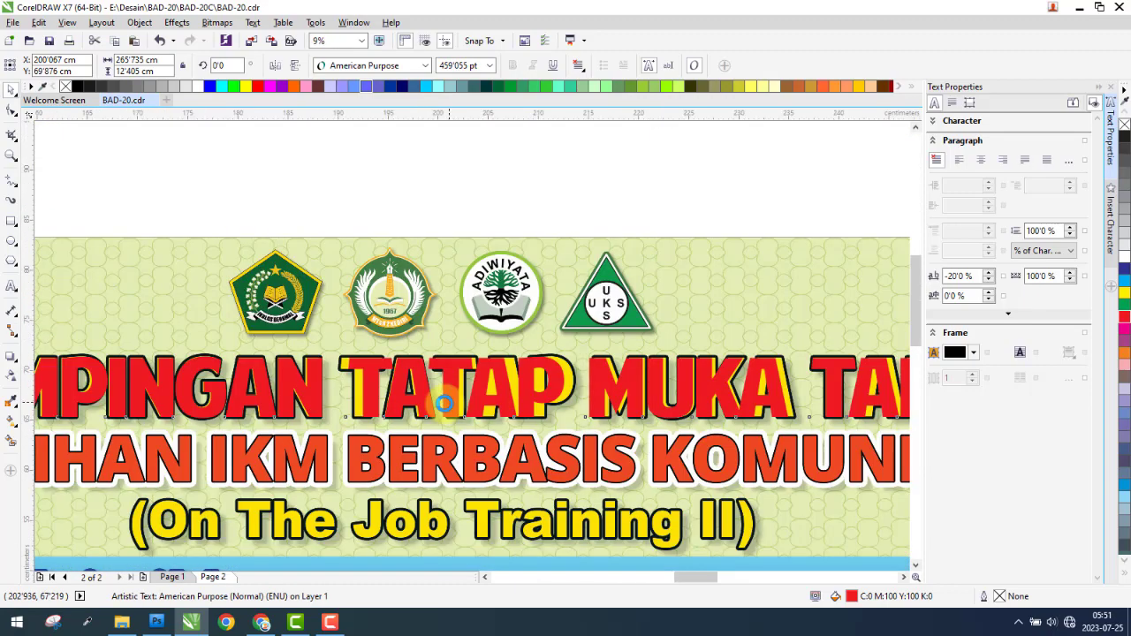
Shift individual letters of TATAP horizontally onto the reference's letters, offsetting the final AP by 9% and the second T by 3%.
{"action": "left_click", "coordinate": [11, 112]}
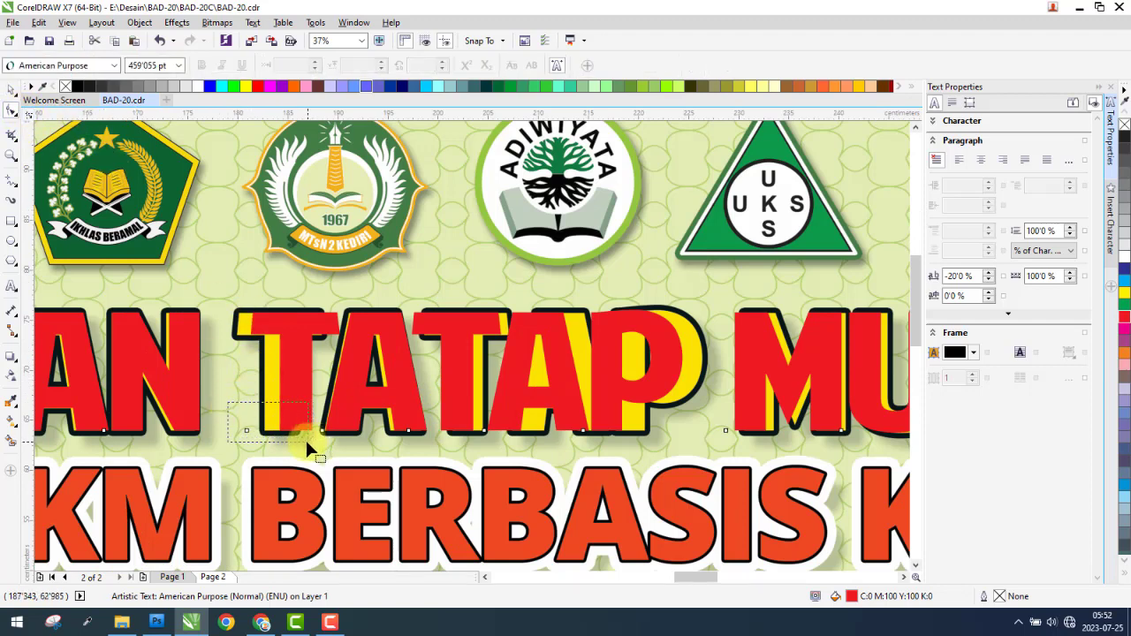
{"action": "left_click_drag", "start_coordinate": [307, 442], "coordinate": [308, 443]}
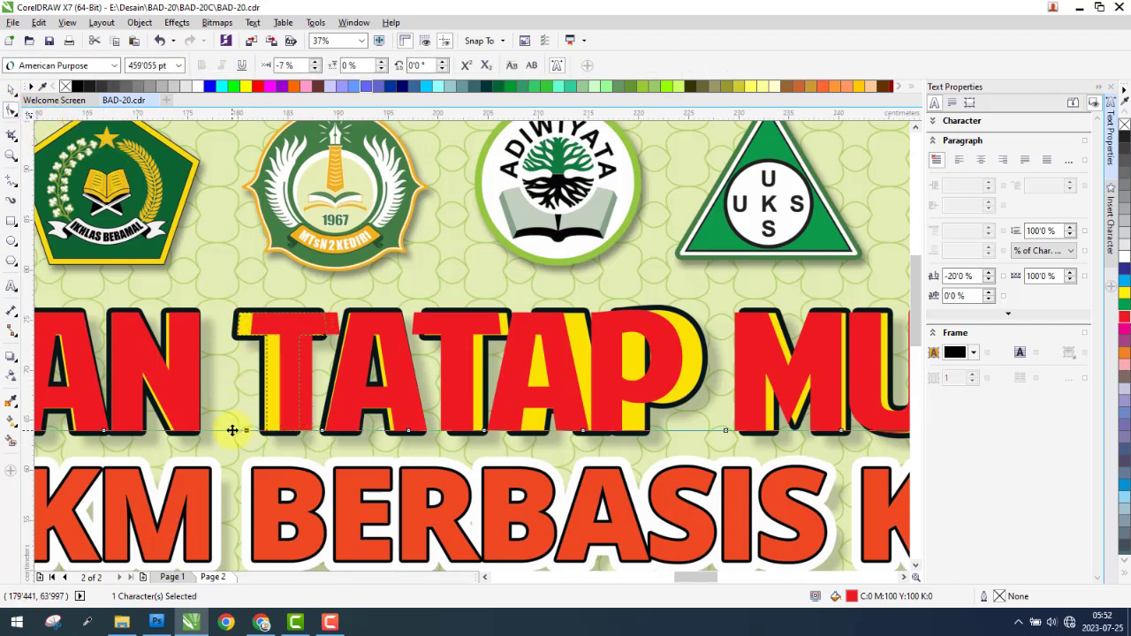
{"action": "left_click_drag", "start_coordinate": [233, 431], "coordinate": [233, 431]}
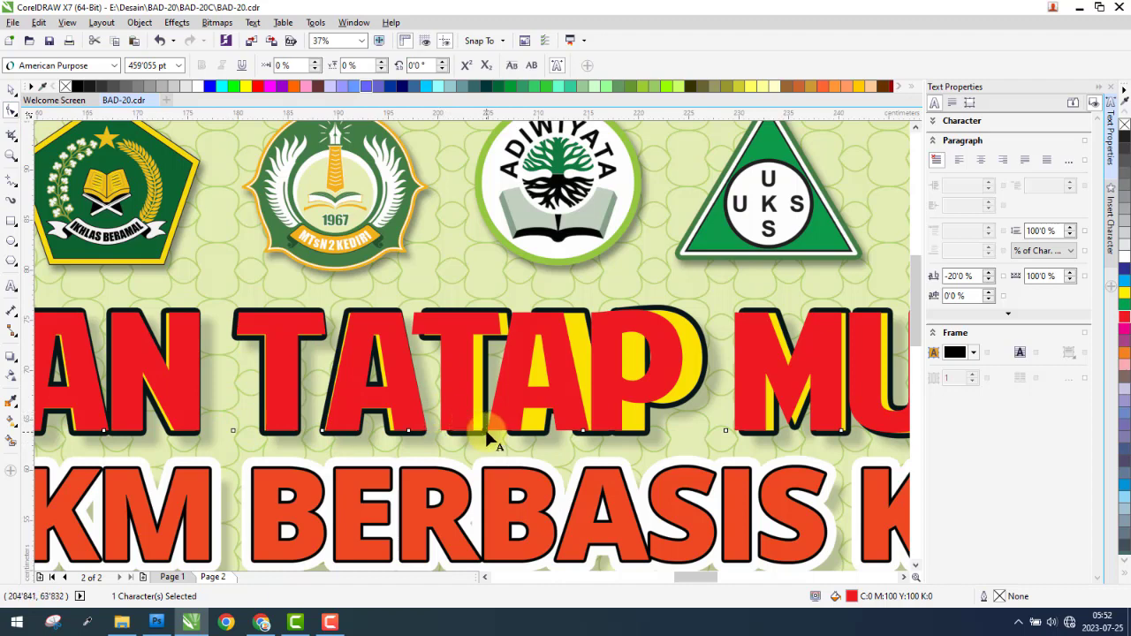
{"action": "left_click_drag", "start_coordinate": [440, 401], "coordinate": [599, 431]}
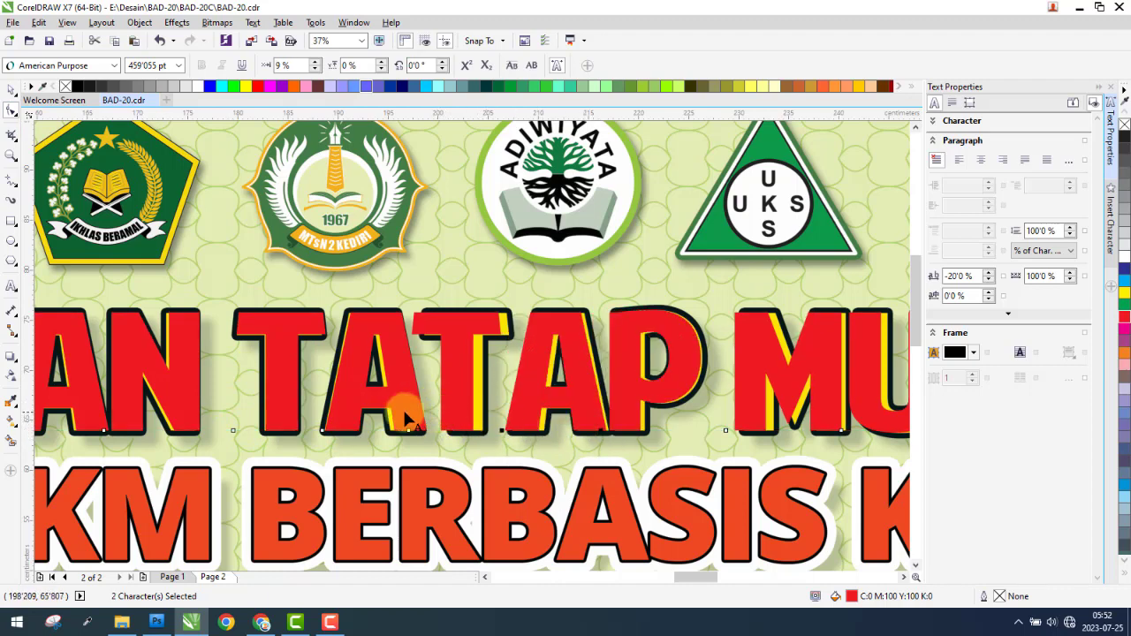
{"action": "left_click_drag", "start_coordinate": [413, 430], "coordinate": [430, 426]}
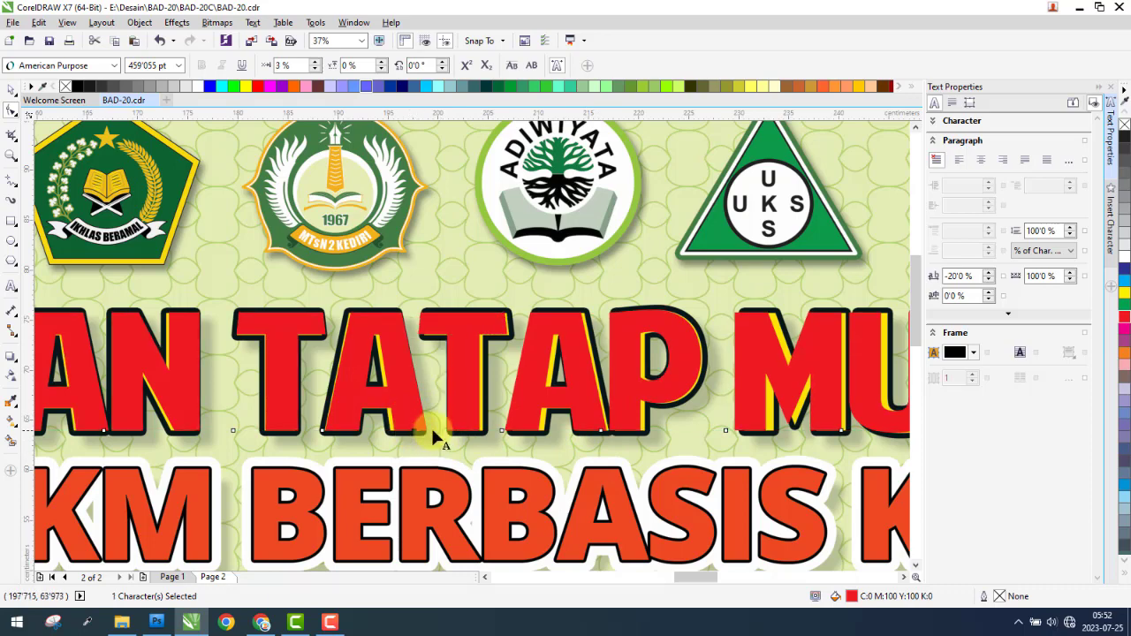
Shift individual letters of MUKA horizontally onto the reference's letters, offsetting its final A by 6%.
{"action": "scroll", "coordinate": [380, 416], "scroll_direction": "down", "scroll_amount": 2}
{"action": "scroll", "coordinate": [475, 424], "scroll_direction": "down", "scroll_amount": 1}
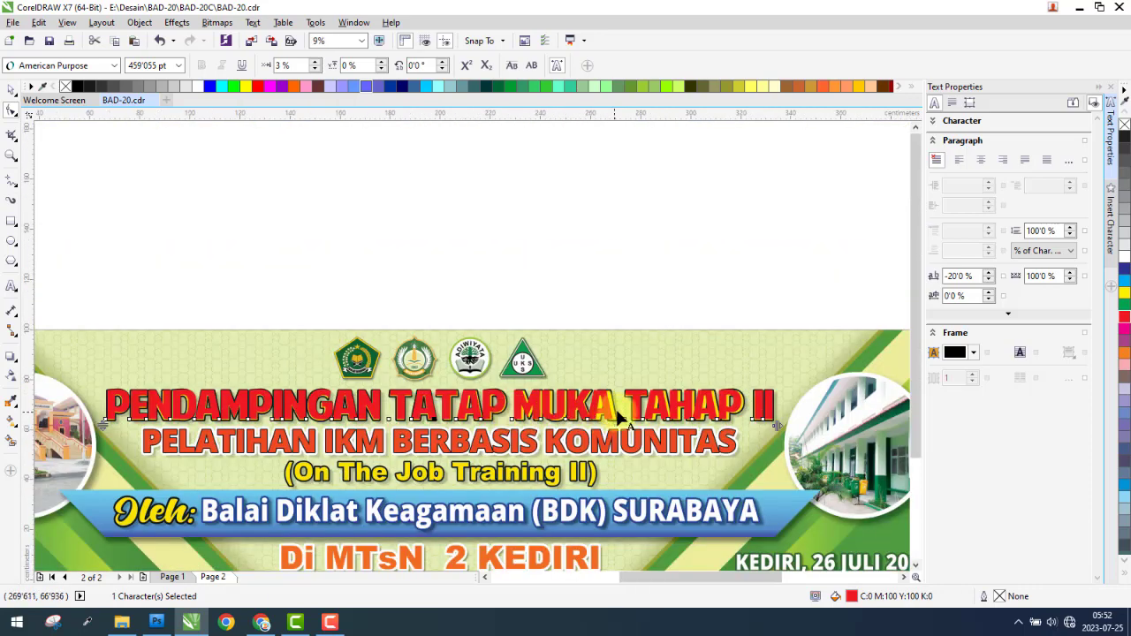
{"action": "scroll", "coordinate": [475, 424], "scroll_direction": "up", "scroll_amount": 3}
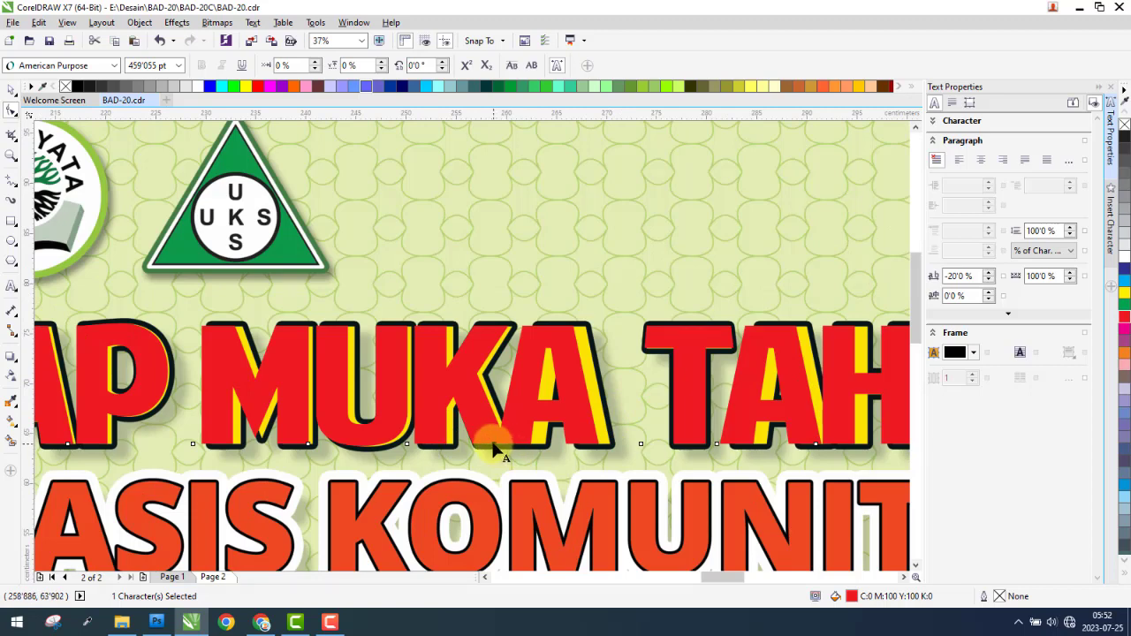
{"action": "left_click_drag", "start_coordinate": [505, 444], "coordinate": [502, 440]}
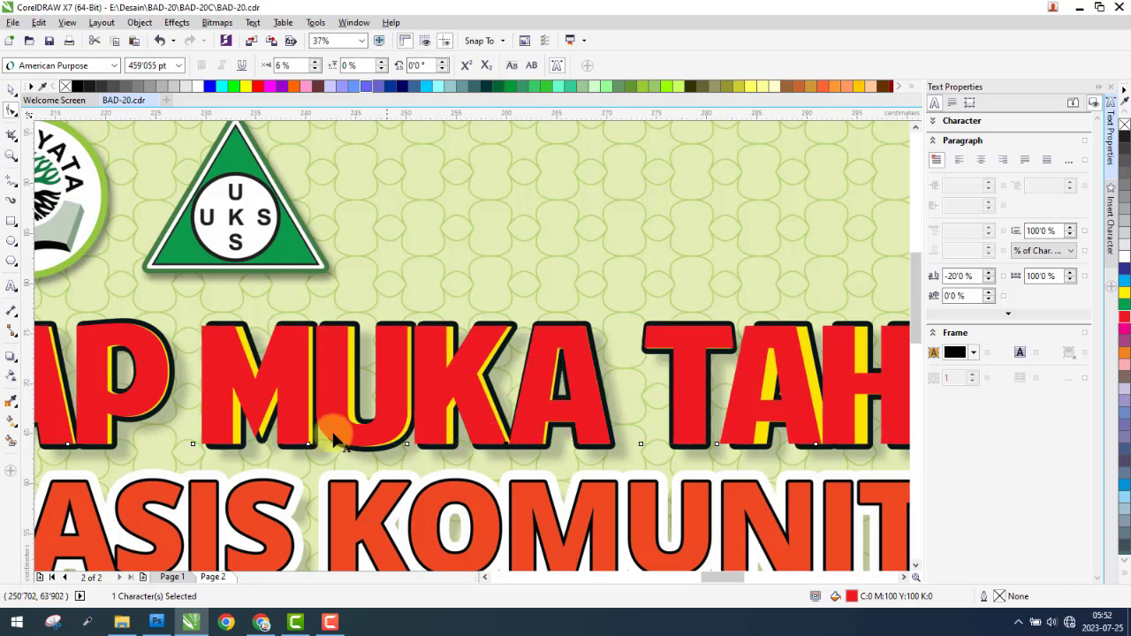
{"action": "left_click_drag", "start_coordinate": [194, 443], "coordinate": [197, 445]}
{"action": "left_click_drag", "start_coordinate": [286, 429], "coordinate": [305, 443]}
Offset the letters AHAP in TAHAP horizontally by 6% to line them up with the reference's letters.
{"action": "scroll", "coordinate": [343, 422], "scroll_direction": "down", "scroll_amount": 2}
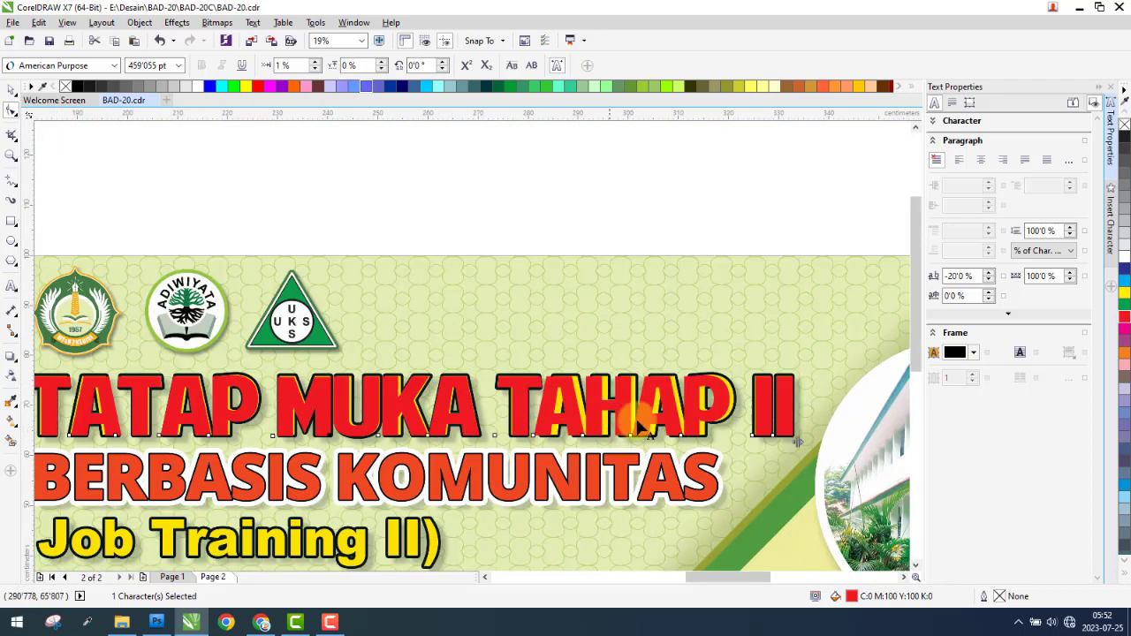
{"action": "scroll", "coordinate": [641, 426], "scroll_direction": "up", "scroll_amount": 2}
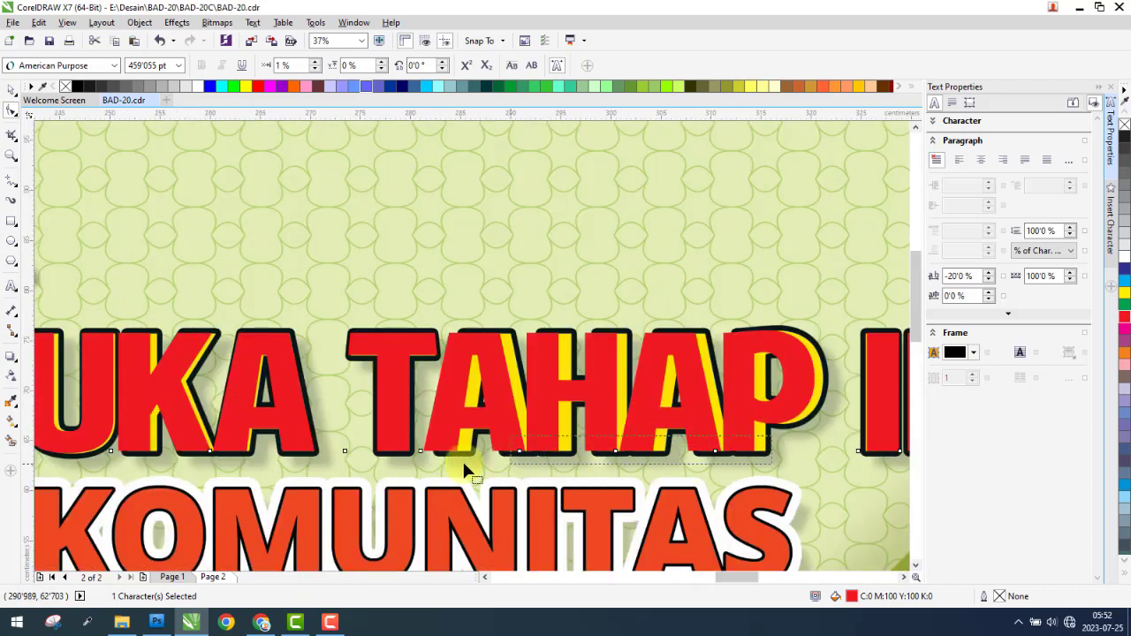
{"action": "left_click_drag", "start_coordinate": [464, 464], "coordinate": [432, 451]}
{"action": "scroll", "coordinate": [619, 411], "scroll_direction": "down", "scroll_amount": 4}
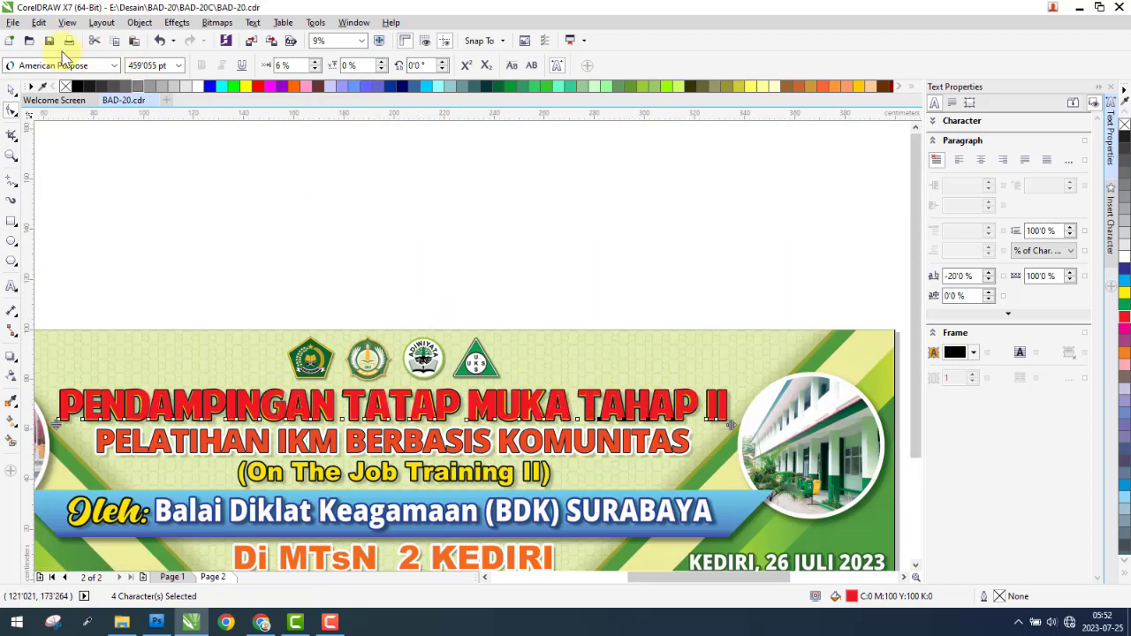
Place a copy of the red heading straight above the banner, keeping the original on the reference.
{"action": "left_click", "coordinate": [12, 89]}
{"action": "left_click", "coordinate": [253, 249]}
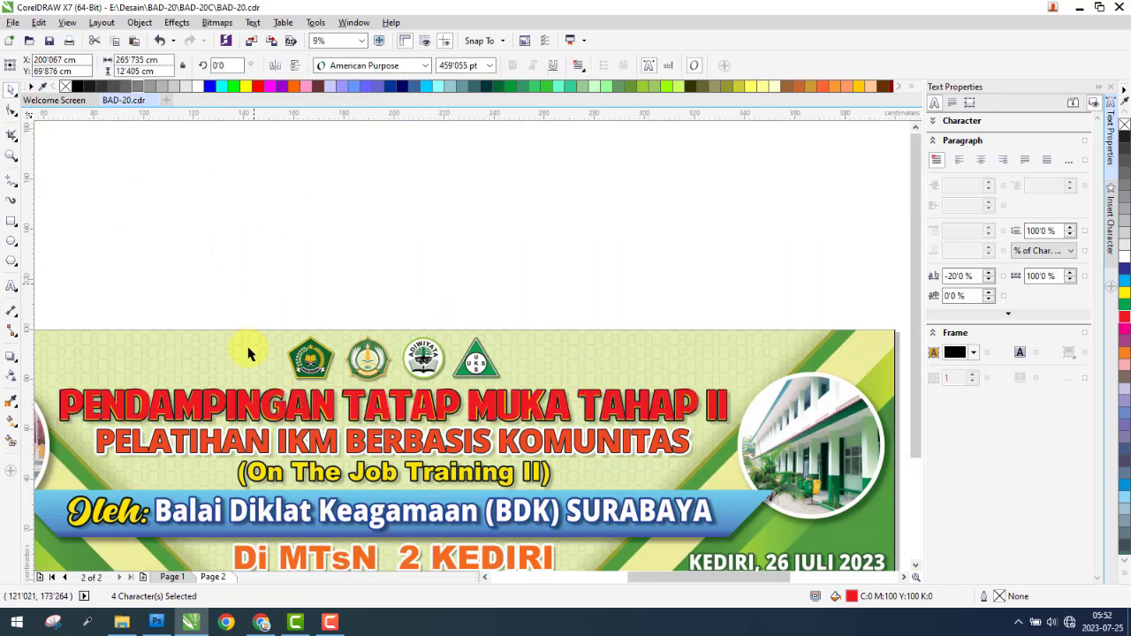
{"action": "left_click", "coordinate": [219, 409]}
{"action": "left_click_drag", "start_coordinate": [278, 394], "coordinate": [278, 256]}
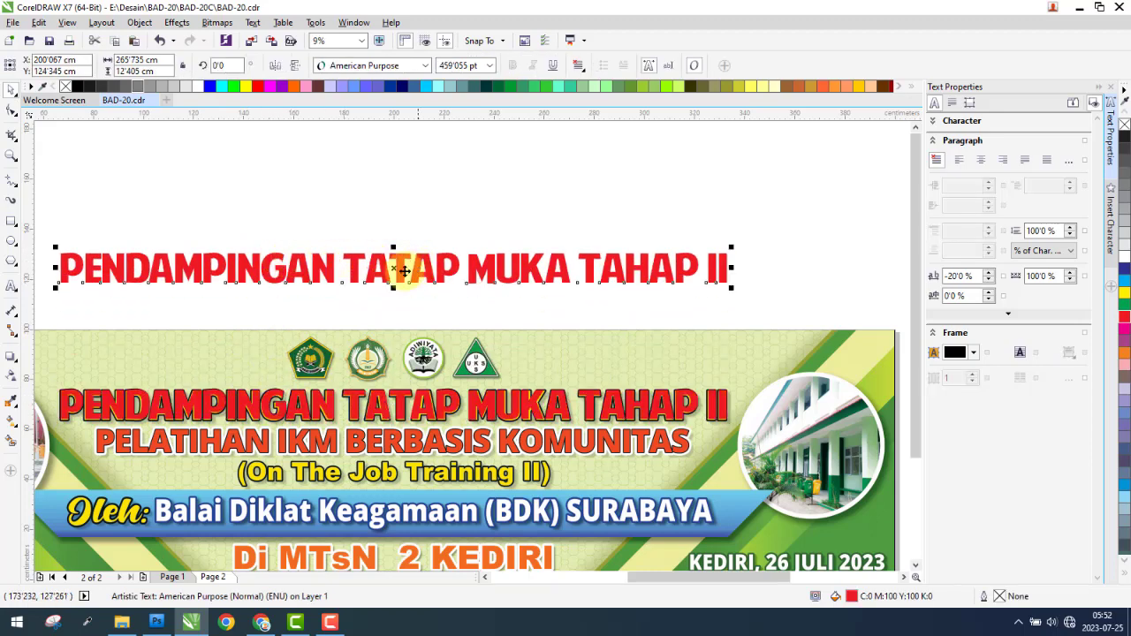
Set the copied heading's font to upright Open Sans ExtraBold.
{"action": "left_click", "coordinate": [372, 68]}
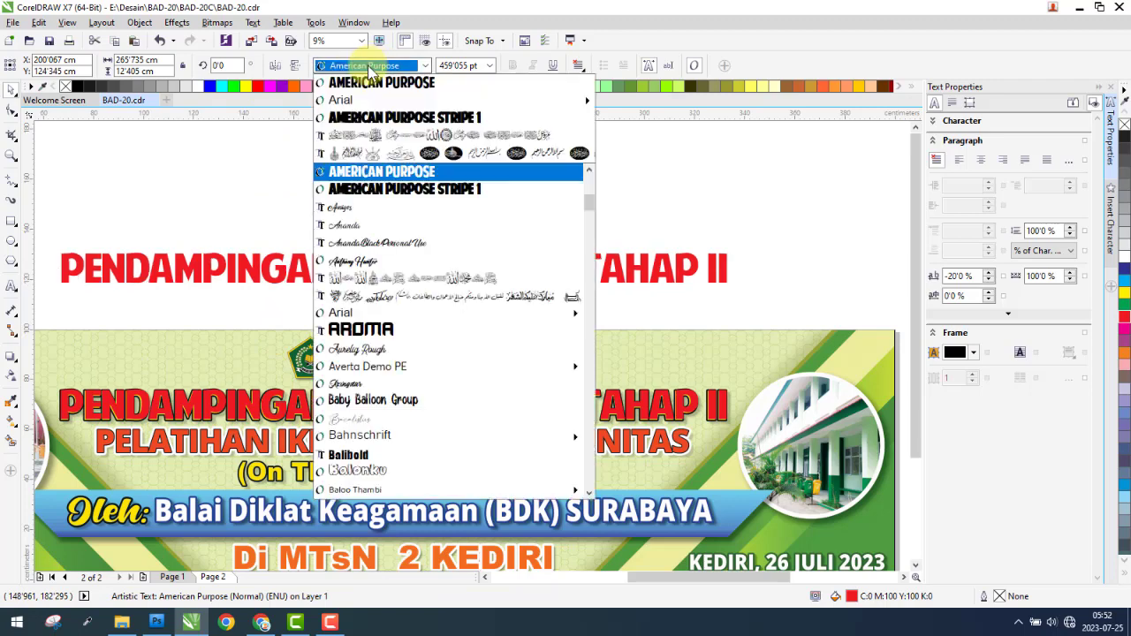
{"action": "type", "text": "open"}
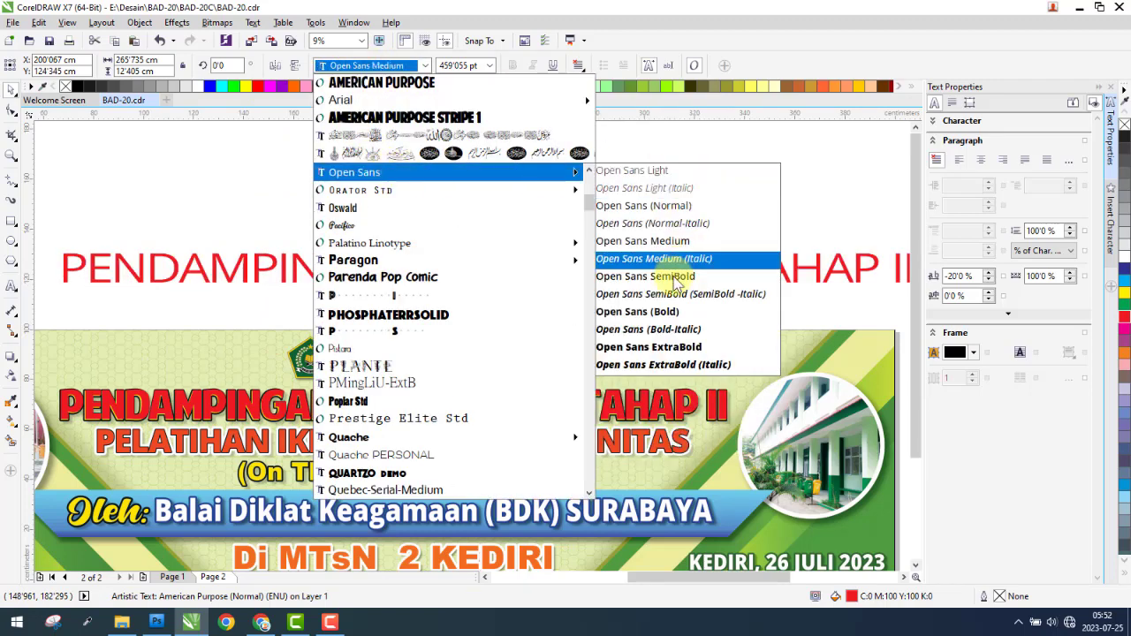
{"action": "left_click", "coordinate": [676, 364]}
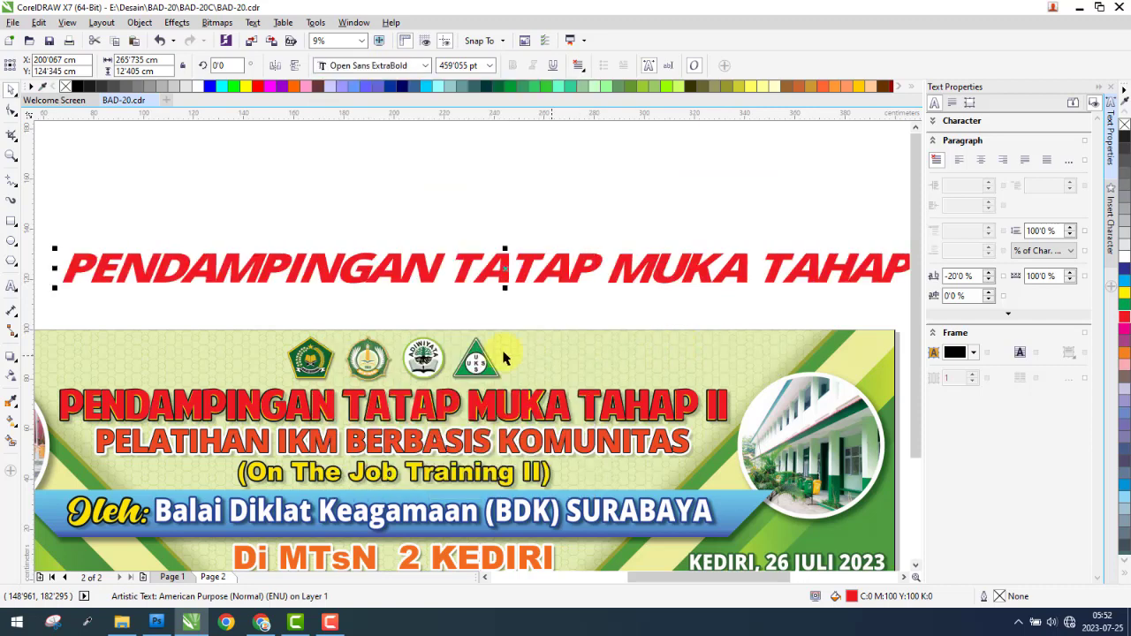
{"action": "left_click", "coordinate": [532, 66]}
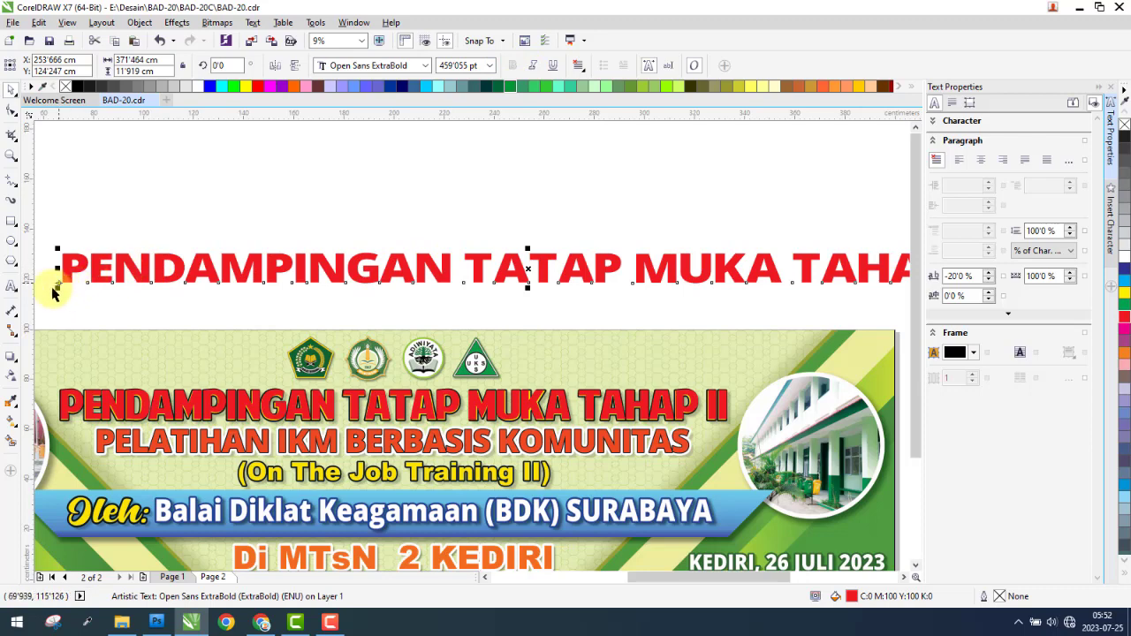
Scale the copied heading down to about 353 pt, move it just above the banner and narrow it to about 221 cm.
{"action": "left_click_drag", "start_coordinate": [57, 292], "coordinate": [132, 284]}
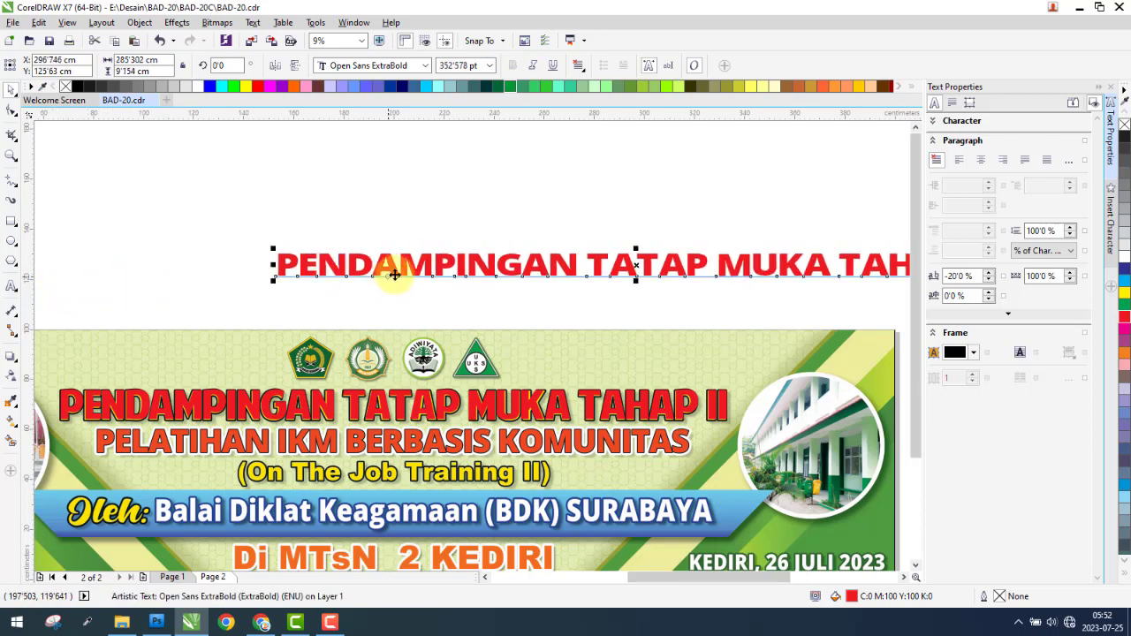
{"action": "left_click_drag", "start_coordinate": [403, 270], "coordinate": [208, 296]}
{"action": "left_click_drag", "start_coordinate": [854, 286], "coordinate": [694, 290]}
Replace the copied heading's text with "PELATIHAN IKM BERBASIS KOMUNITAS".
{"action": "key", "text": "ctrl+a"}
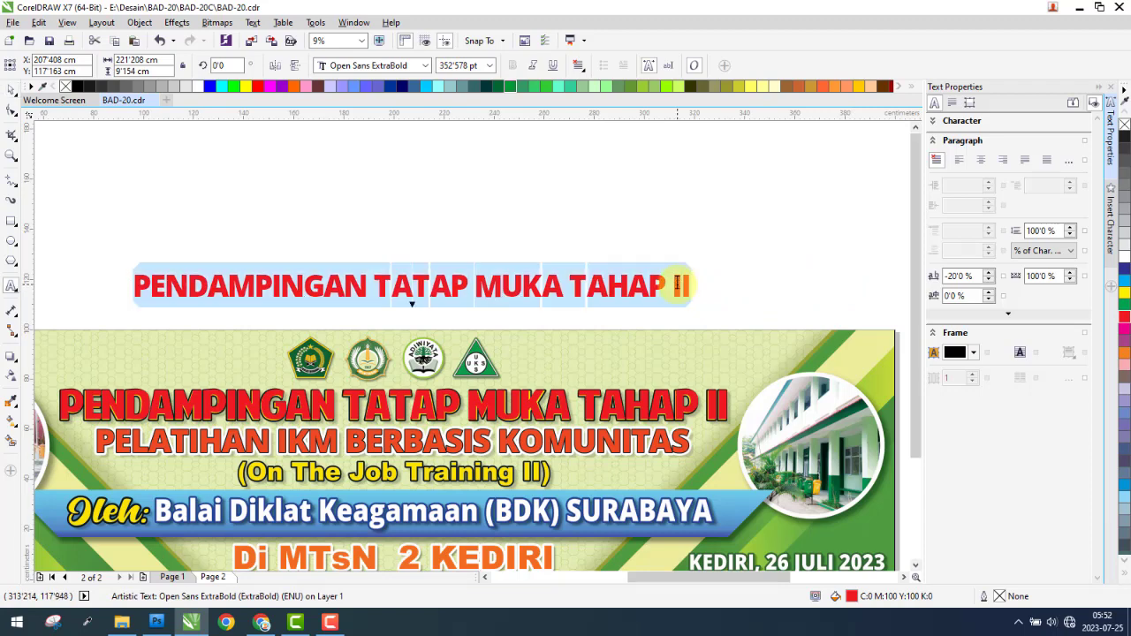
{"action": "type", "text": "PELATIHAN IKM BERBASIS KOMUNITAS"}
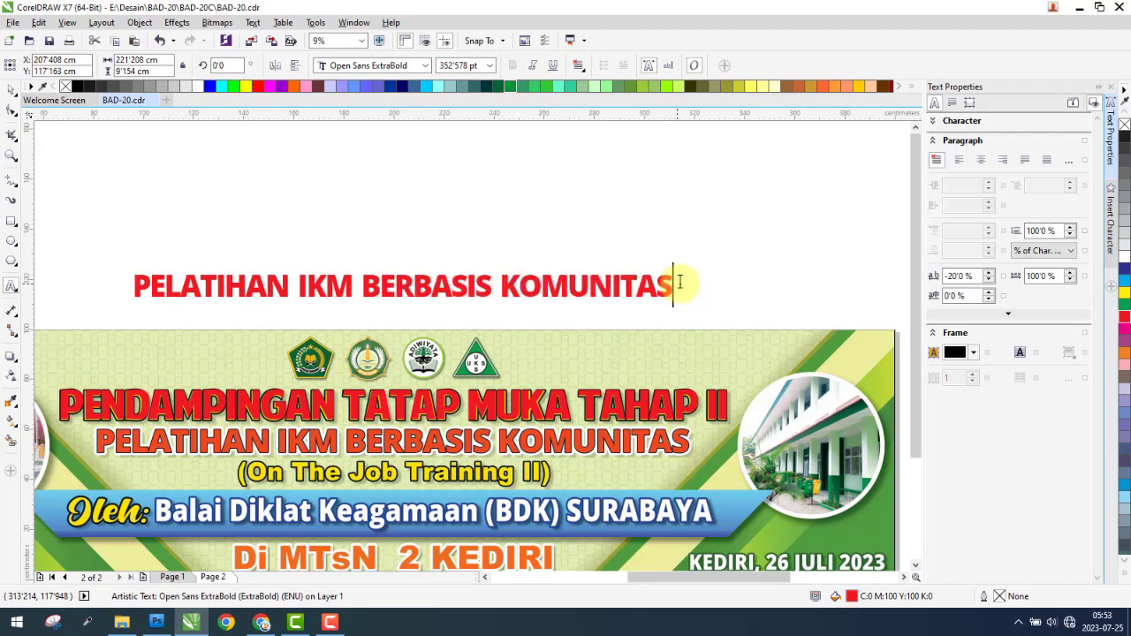
{"action": "left_click", "coordinate": [680, 282]}
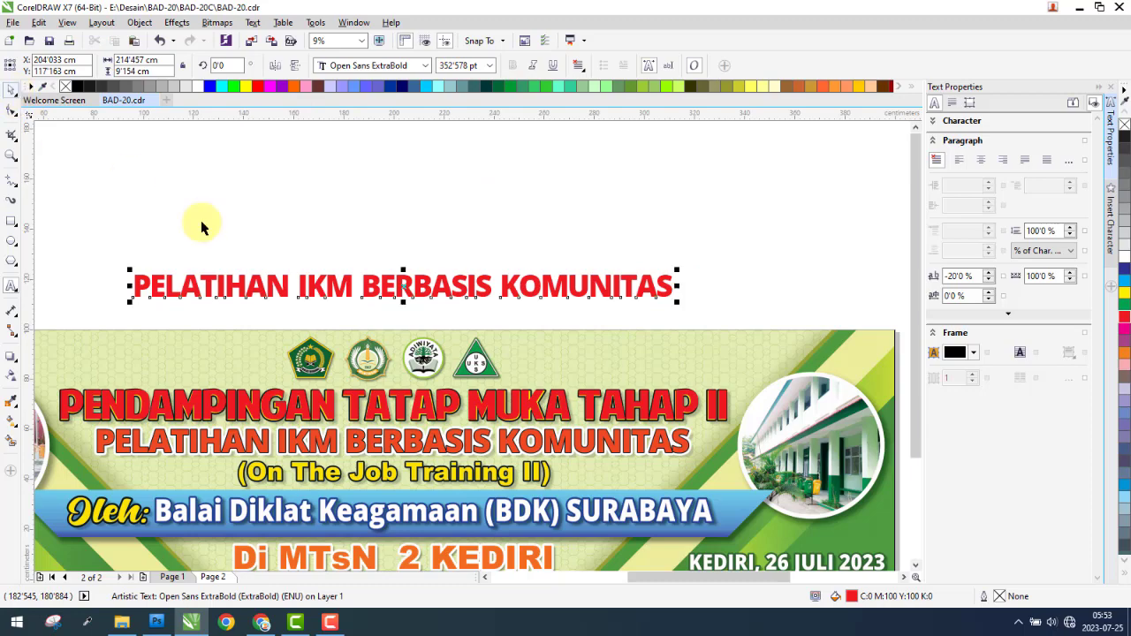
Move the new text line onto the reference's orange second line and fill it with cyan (C:100 M:0 Y:0 K:0).
{"action": "left_click_drag", "start_coordinate": [298, 286], "coordinate": [266, 439]}
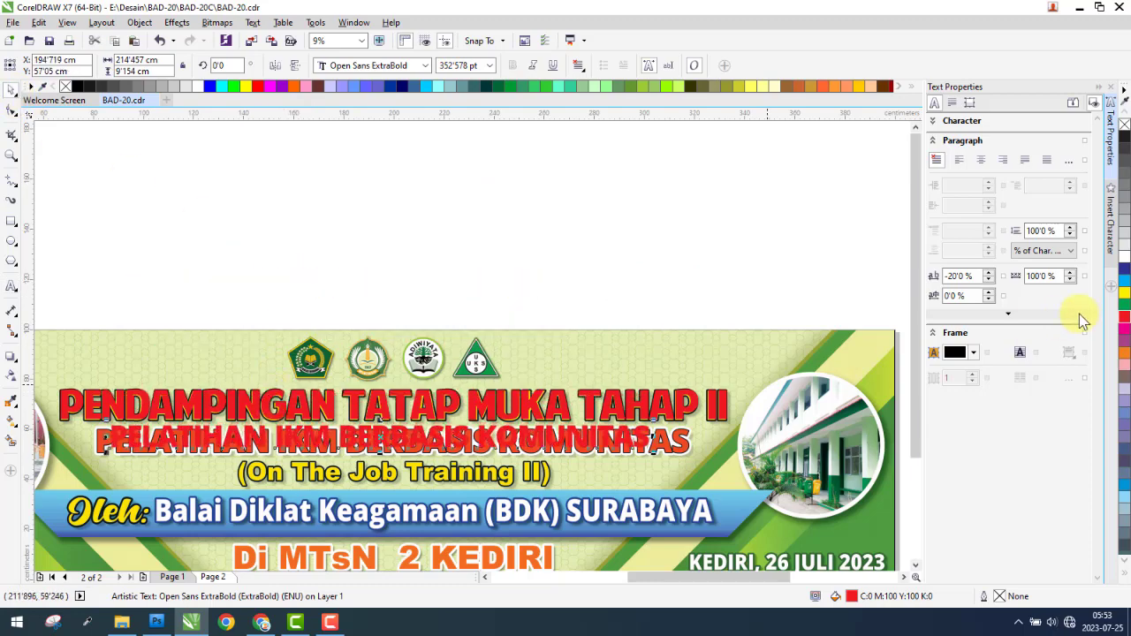
{"action": "scroll", "coordinate": [86, 445], "scroll_direction": "up", "scroll_amount": 4}
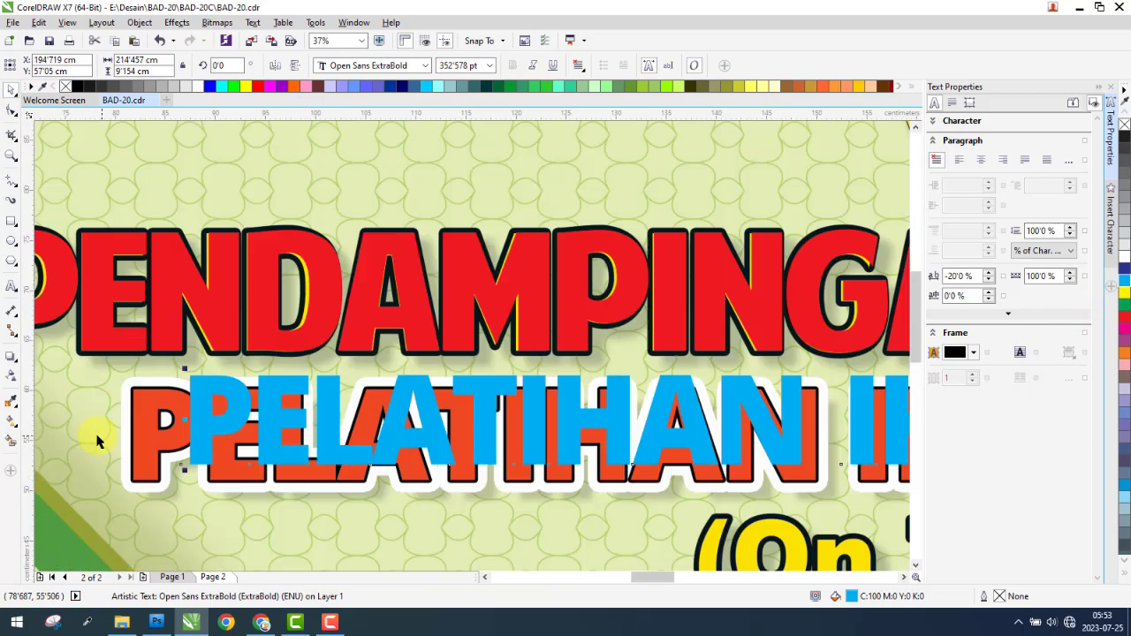
{"action": "scroll", "coordinate": [271, 374], "scroll_direction": "down", "scroll_amount": 2}
{"action": "scroll", "coordinate": [270, 374], "scroll_direction": "up", "scroll_amount": 2}
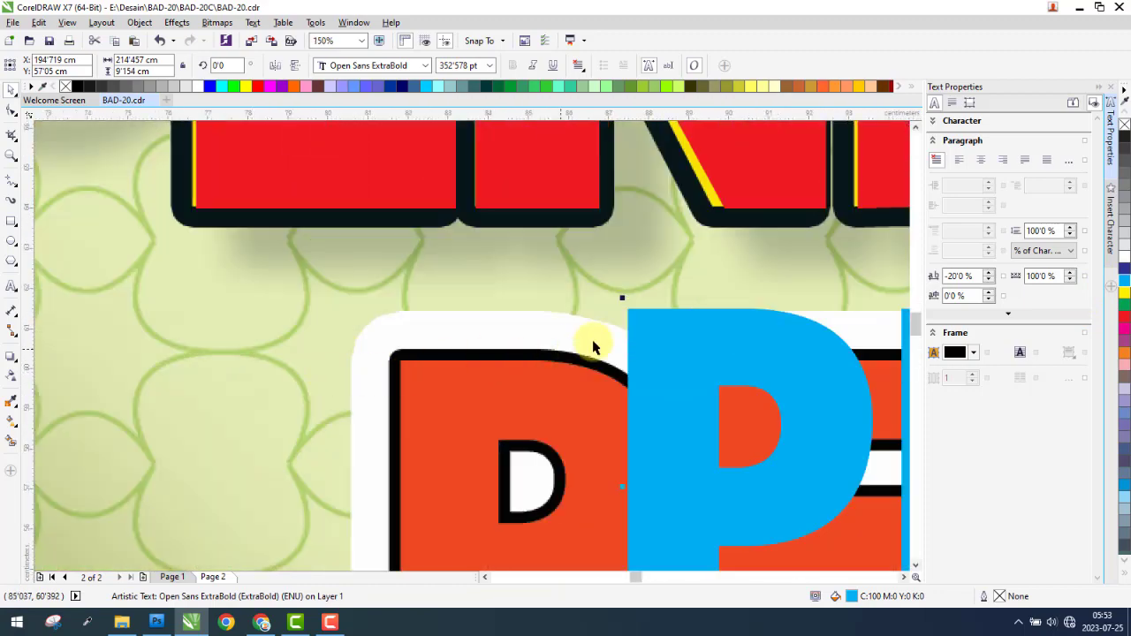
Align the top-left corner of the cyan text's first P with the reference's orange P.
{"action": "left_click_drag", "start_coordinate": [657, 332], "coordinate": [461, 383]}
{"action": "scroll", "coordinate": [416, 366], "scroll_direction": "up", "scroll_amount": 2}
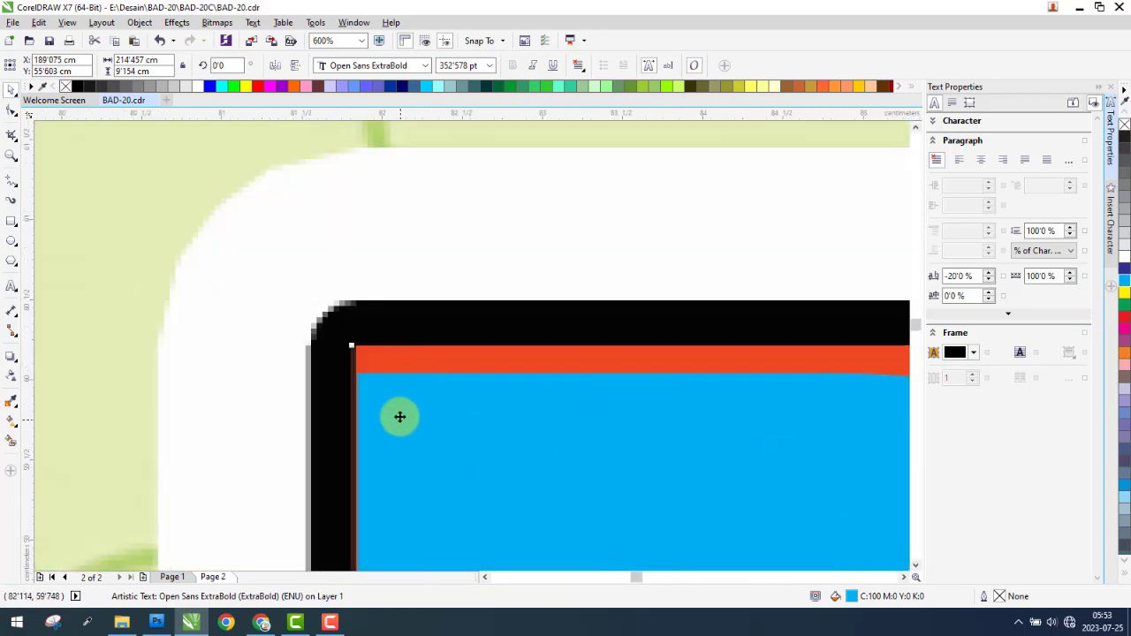
{"action": "left_click_drag", "start_coordinate": [399, 416], "coordinate": [403, 396]}
Scale the cyan line to about 360 pt and stretch it to about 236 cm wide to match the orange reference line.
{"action": "scroll", "coordinate": [327, 362], "scroll_direction": "down", "scroll_amount": 9}
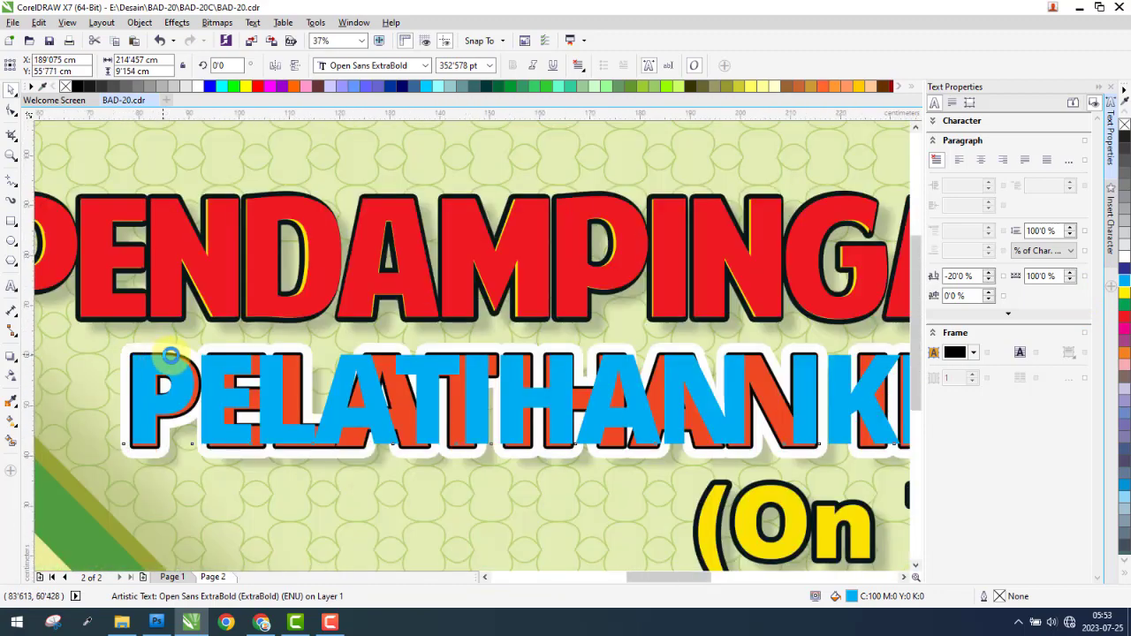
{"action": "scroll", "coordinate": [640, 357], "scroll_direction": "up", "scroll_amount": 5}
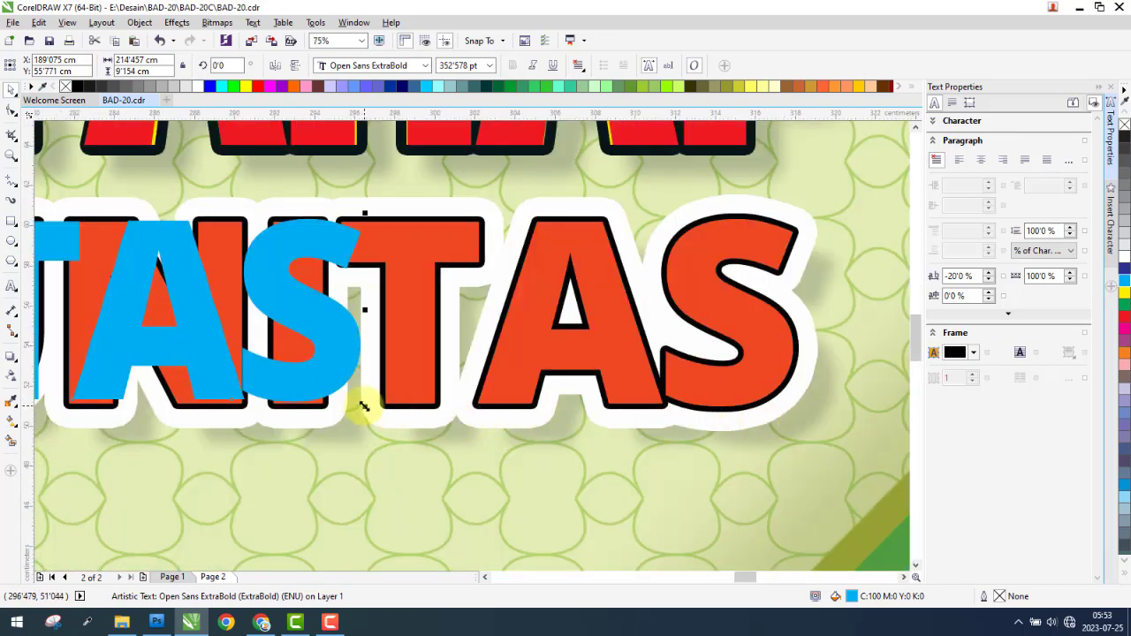
{"action": "left_click_drag", "start_coordinate": [364, 406], "coordinate": [442, 421]}
{"action": "left_click_drag", "start_coordinate": [456, 311], "coordinate": [797, 313]}
{"action": "scroll", "coordinate": [797, 313], "scroll_direction": "down", "scroll_amount": 3}
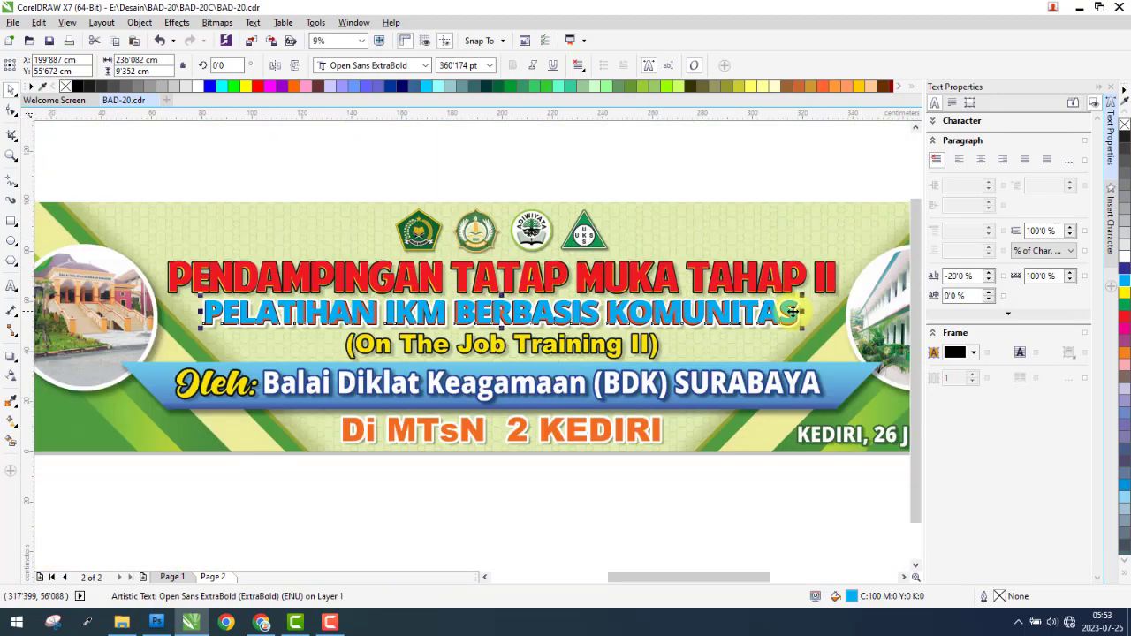
{"action": "scroll", "coordinate": [430, 329], "scroll_direction": "up", "scroll_amount": 1}
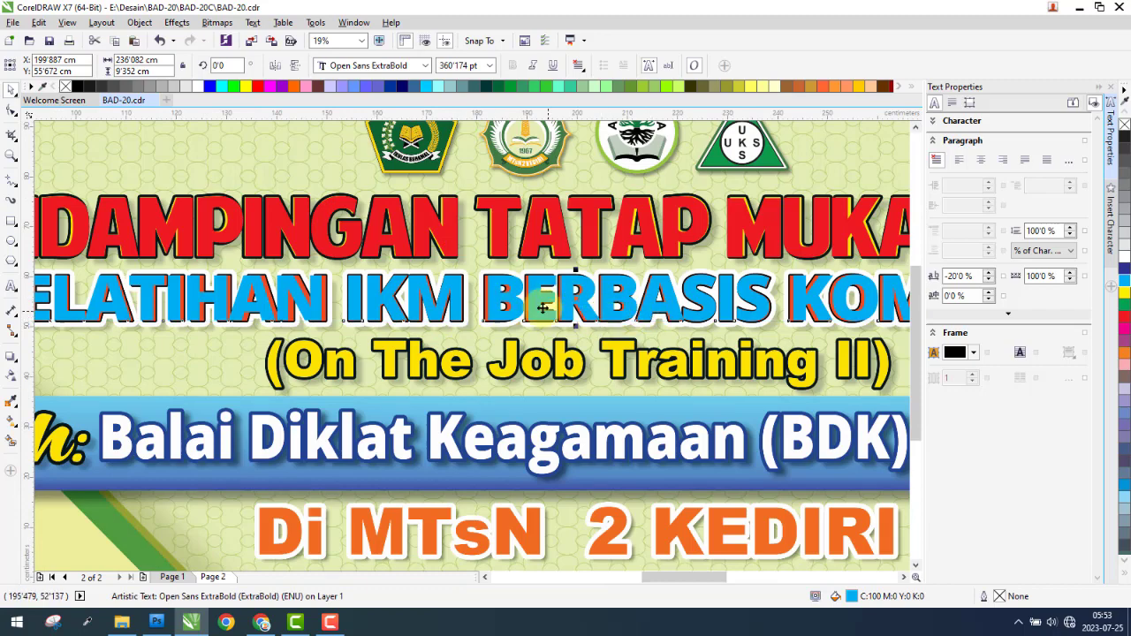
Outline the cyan heading line in yellow (C:0 M:0 Y:100 K:0) at 8 px, with rounded corners and placed behind the fill.
{"action": "scroll", "coordinate": [531, 255], "scroll_direction": "up", "scroll_amount": 8}
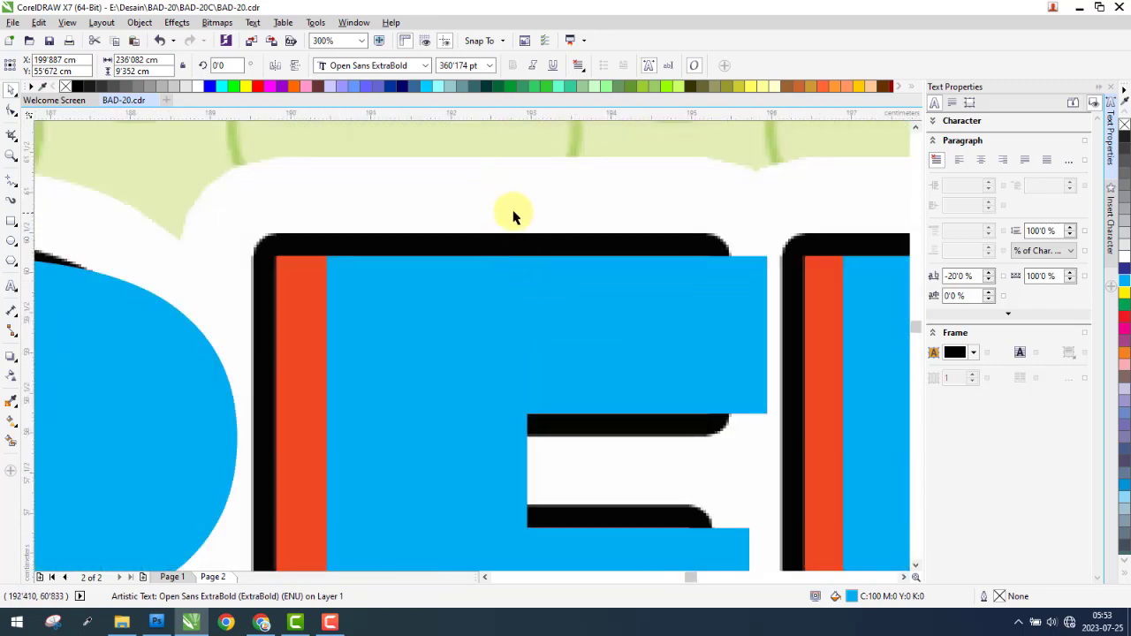
{"action": "left_click", "coordinate": [614, 283]}
{"action": "right_click", "coordinate": [1123, 296]}
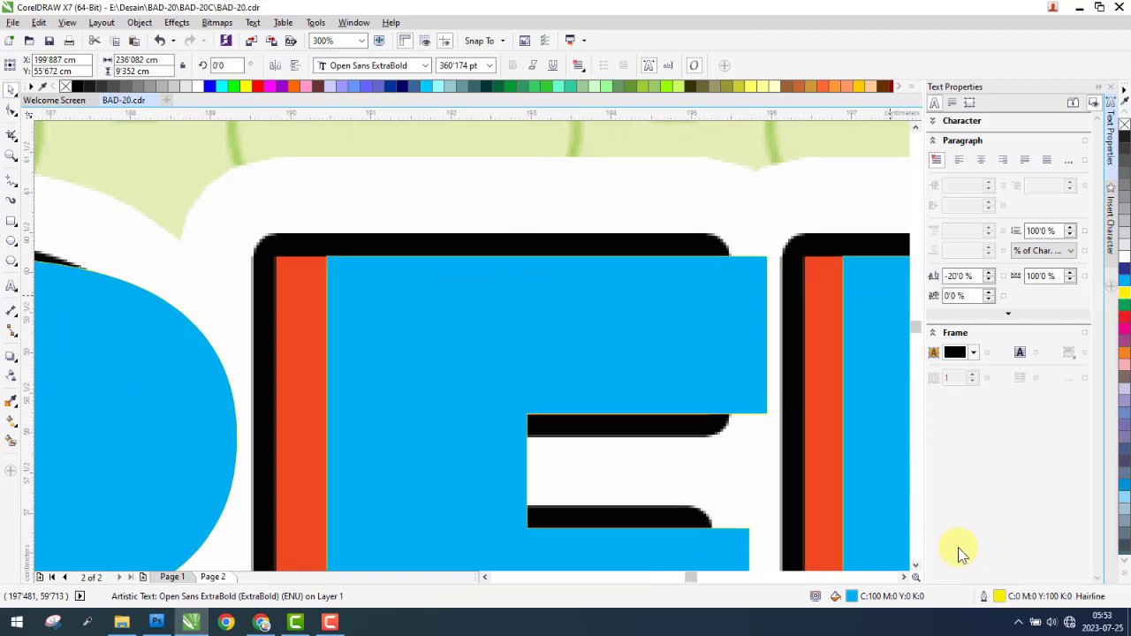
{"action": "double_click", "coordinate": [999, 598]}
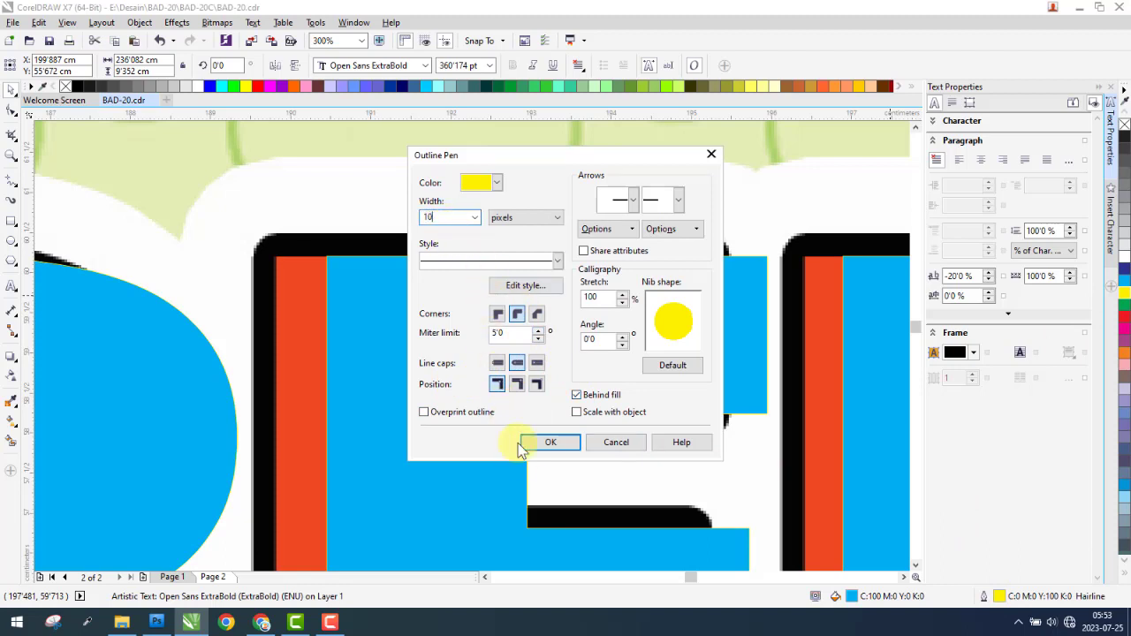
{"action": "left_click", "coordinate": [546, 450]}
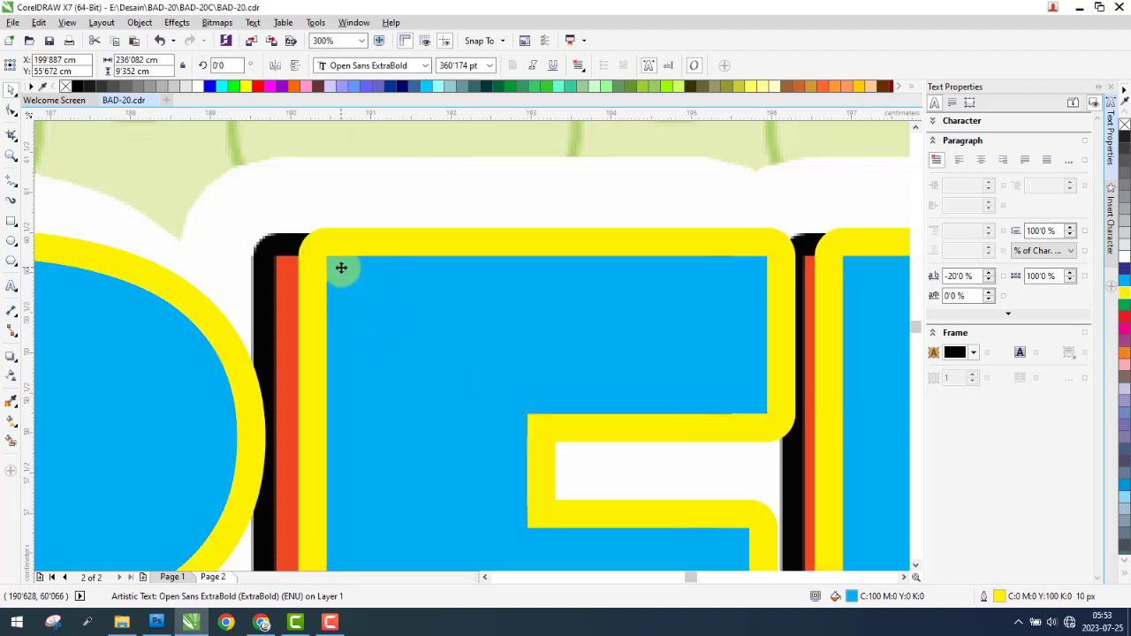
{"action": "double_click", "coordinate": [1000, 599]}
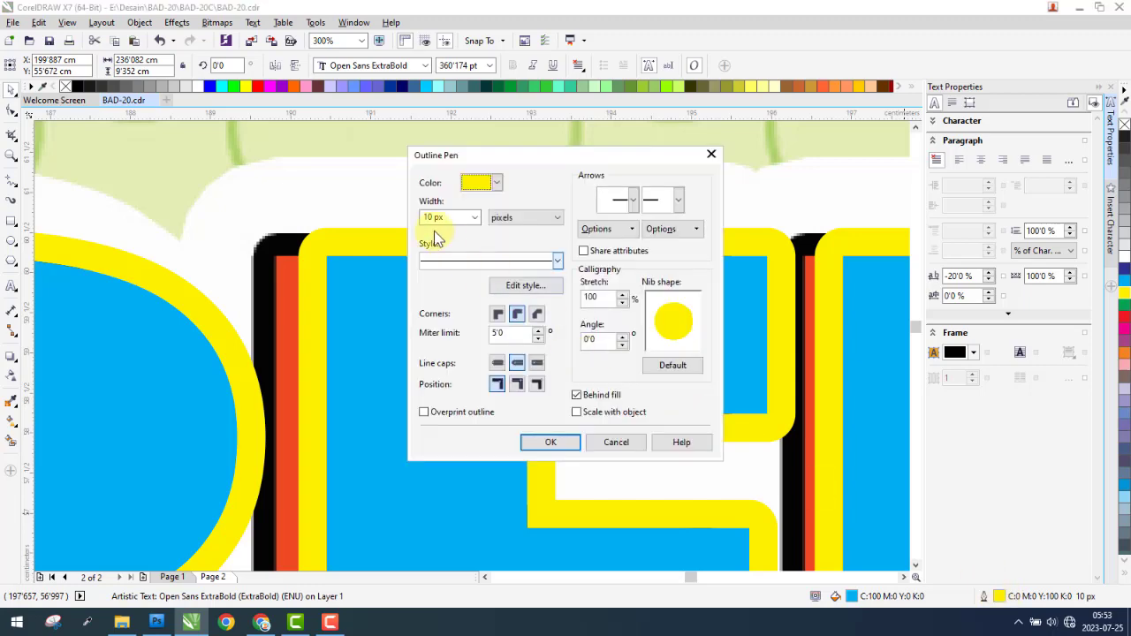
{"action": "type", "text": "8"}
{"action": "key", "text": "Return"}
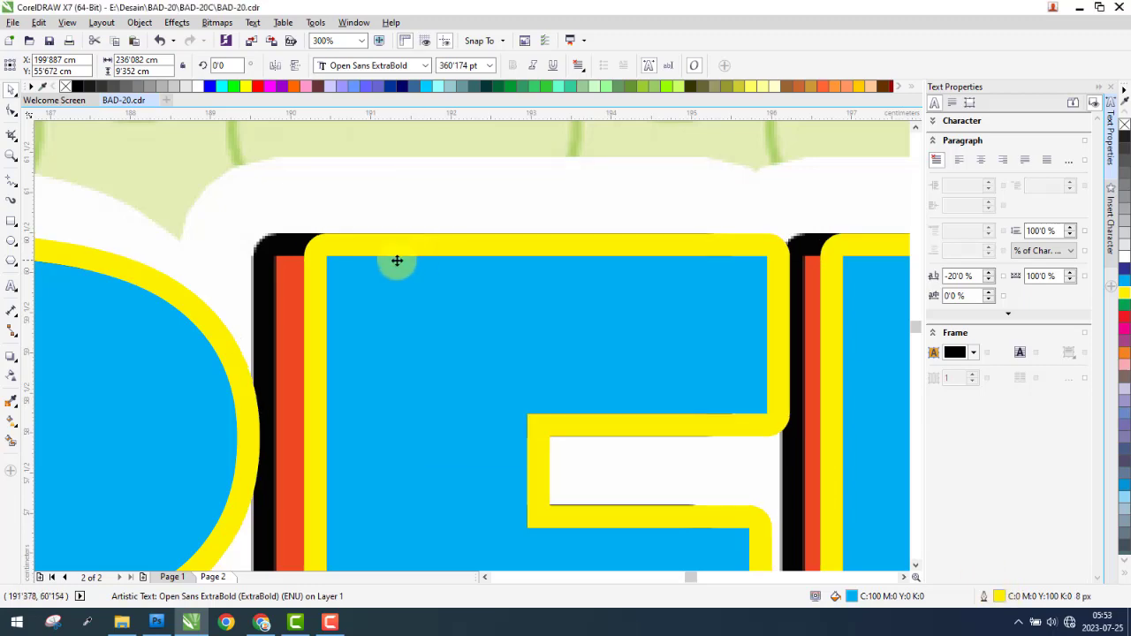
Copy the yellow-outlined cyan line to the clipboard and give the original an orange outline 35 px wide.
{"action": "scroll", "coordinate": [397, 260], "scroll_direction": "down", "scroll_amount": 5}
{"action": "scroll", "coordinate": [433, 266], "scroll_direction": "up", "scroll_amount": 2}
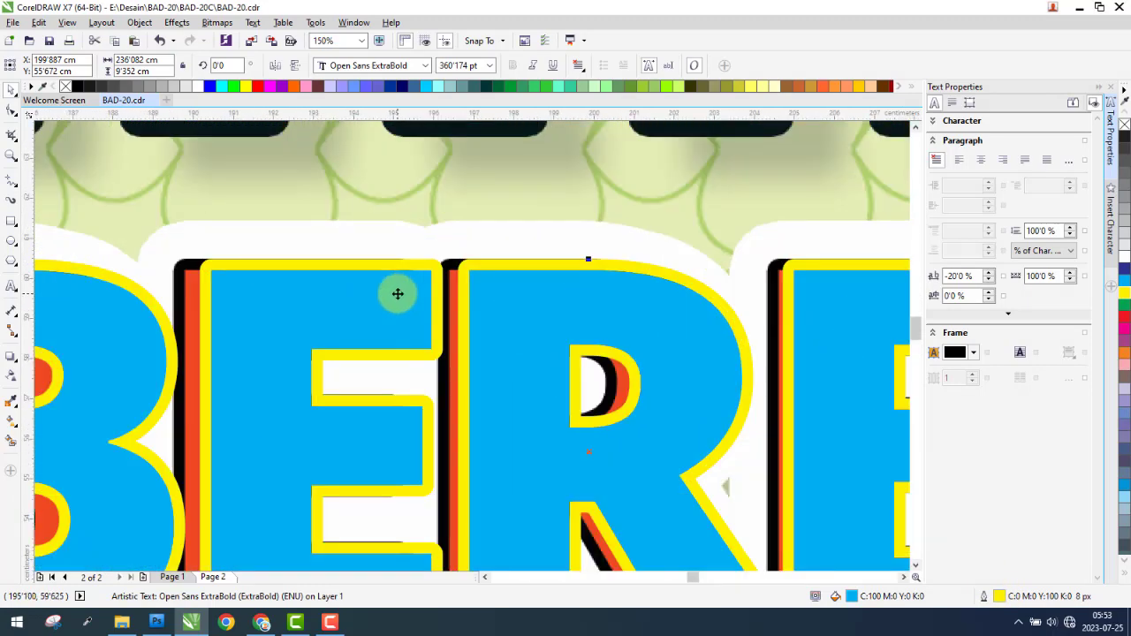
{"action": "right_click", "coordinate": [398, 293]}
{"action": "left_click", "coordinate": [424, 422]}
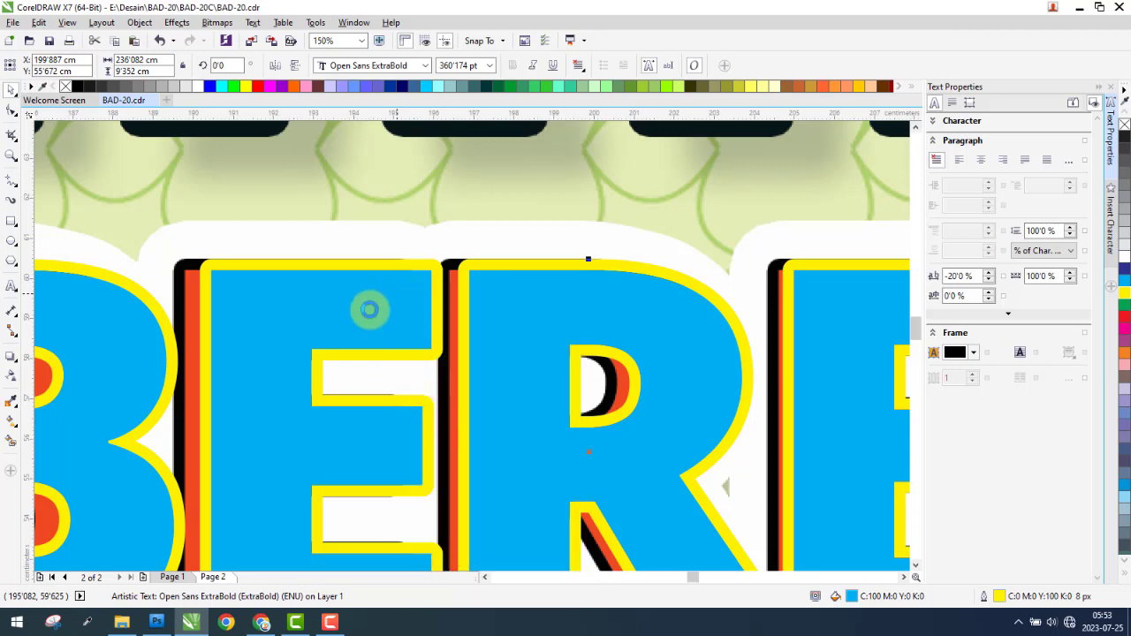
{"action": "double_click", "coordinate": [1000, 598]}
{"action": "left_click", "coordinate": [498, 183]}
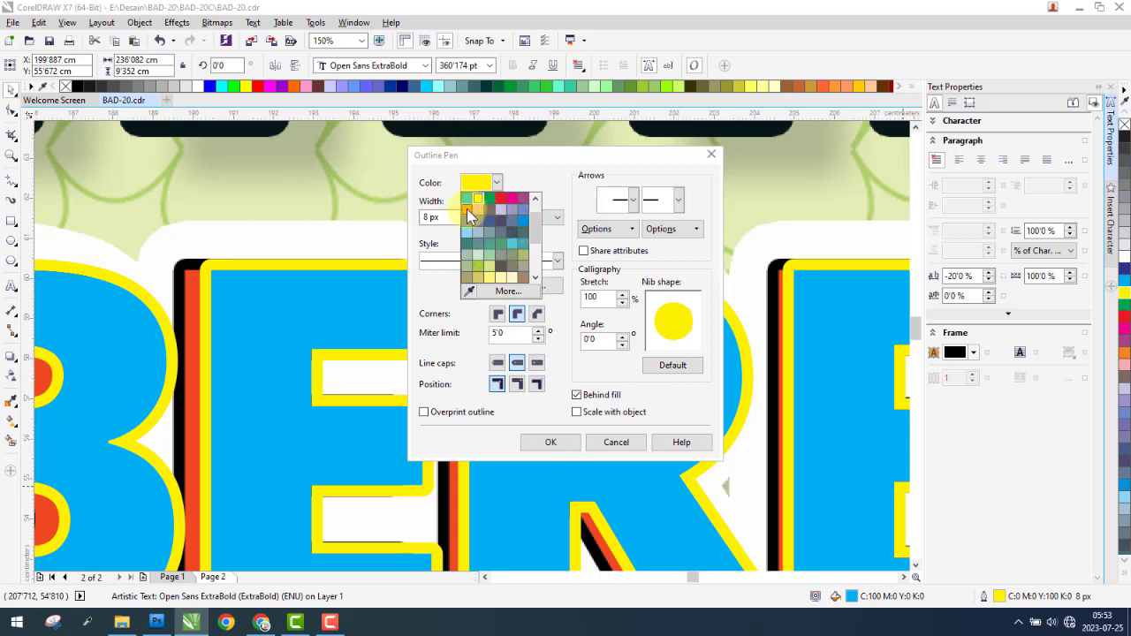
{"action": "left_click", "coordinate": [466, 211]}
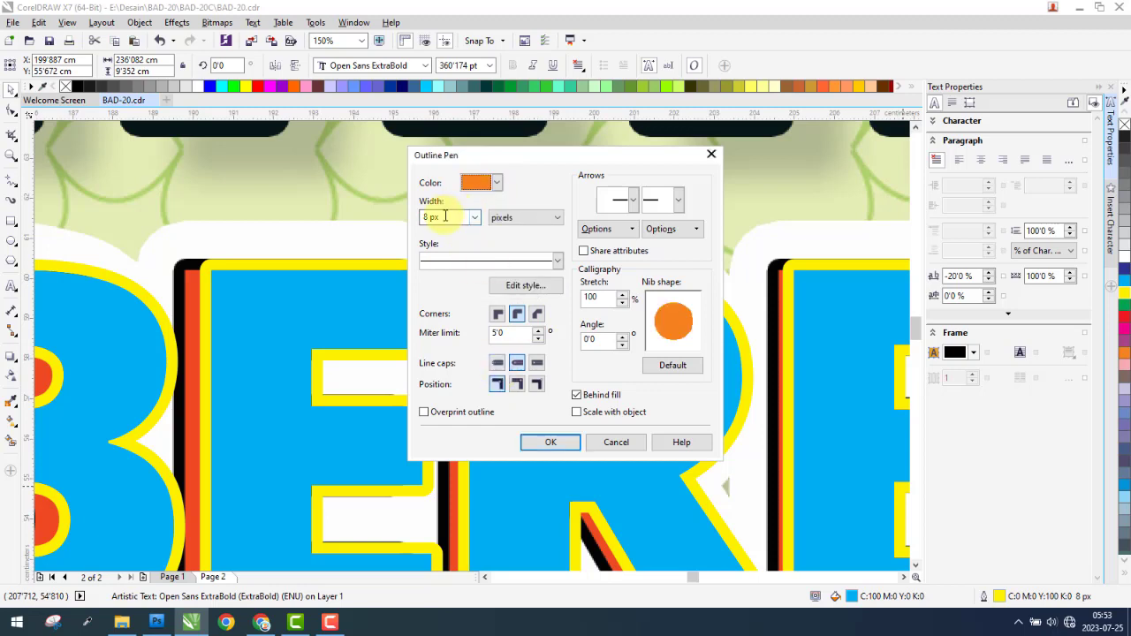
{"action": "left_click", "coordinate": [547, 443]}
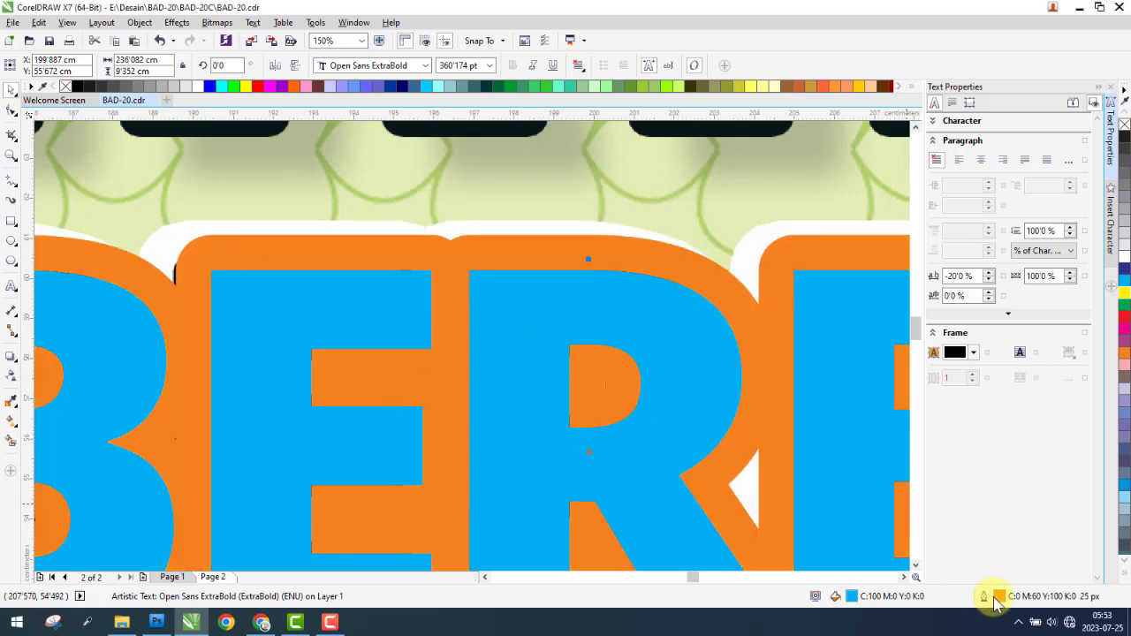
{"action": "double_click", "coordinate": [996, 600]}
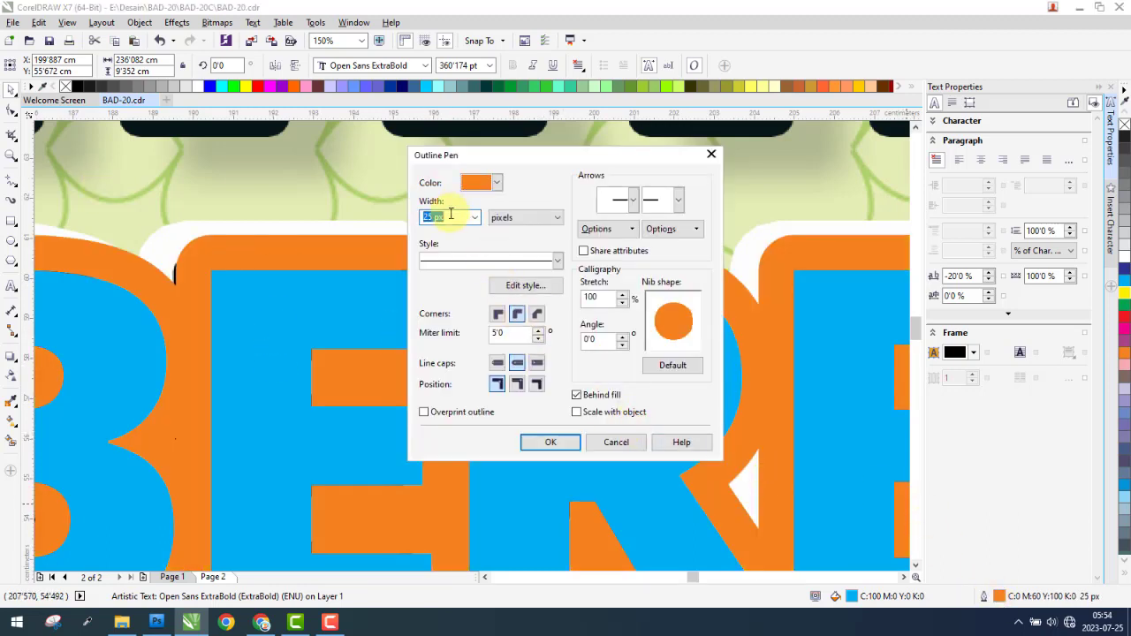
{"action": "left_click", "coordinate": [550, 443]}
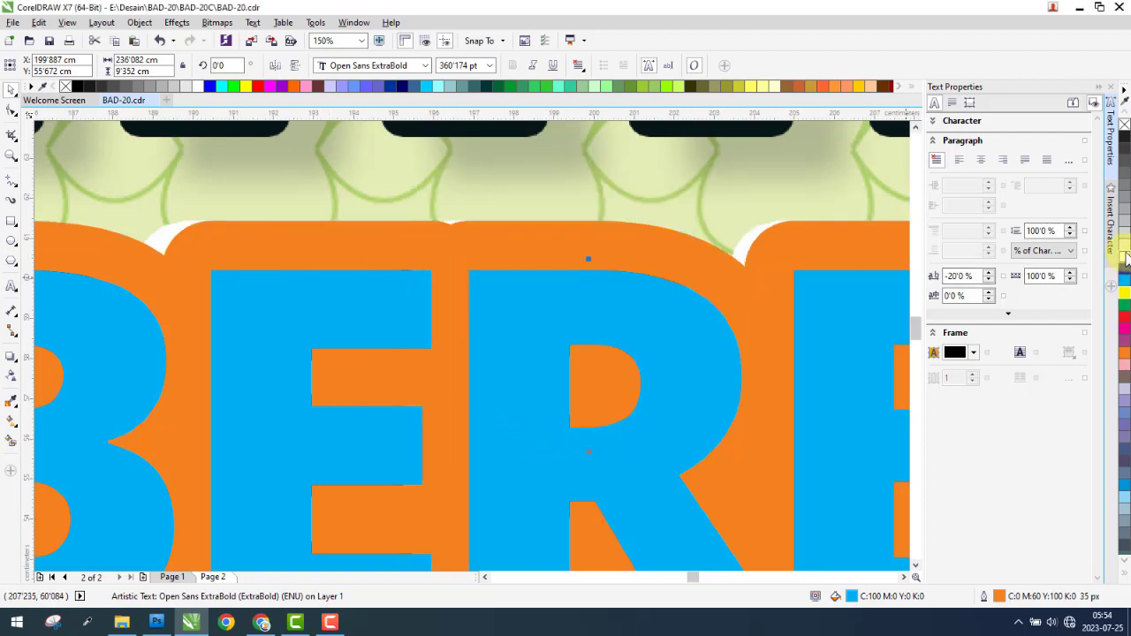
Make the original line's outline and fill white, and paste the copied cyan line on top of it.
{"action": "right_click", "coordinate": [1125, 267]}
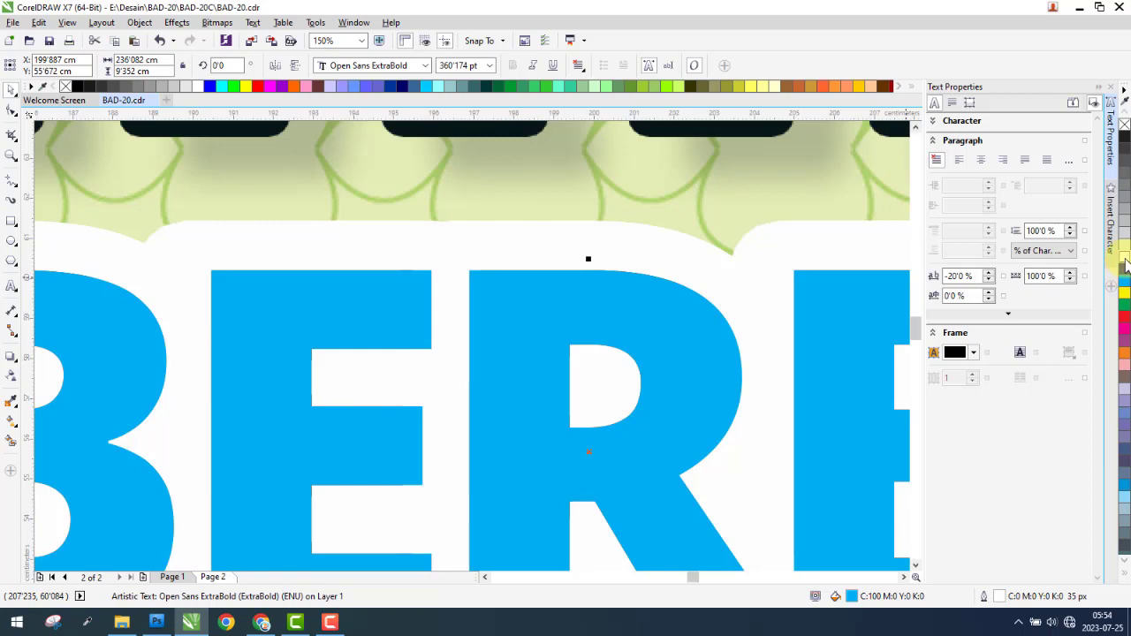
{"action": "left_click", "coordinate": [1126, 268]}
{"action": "scroll", "coordinate": [303, 305], "scroll_direction": "down", "scroll_amount": 6}
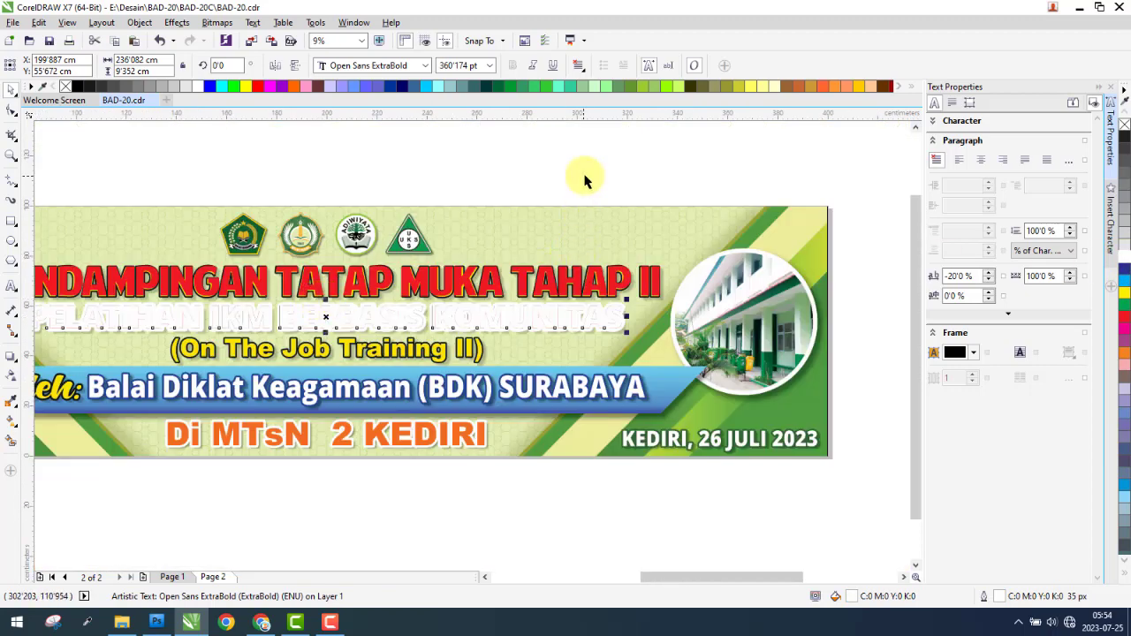
{"action": "right_click", "coordinate": [583, 168]}
{"action": "left_click", "coordinate": [629, 267]}
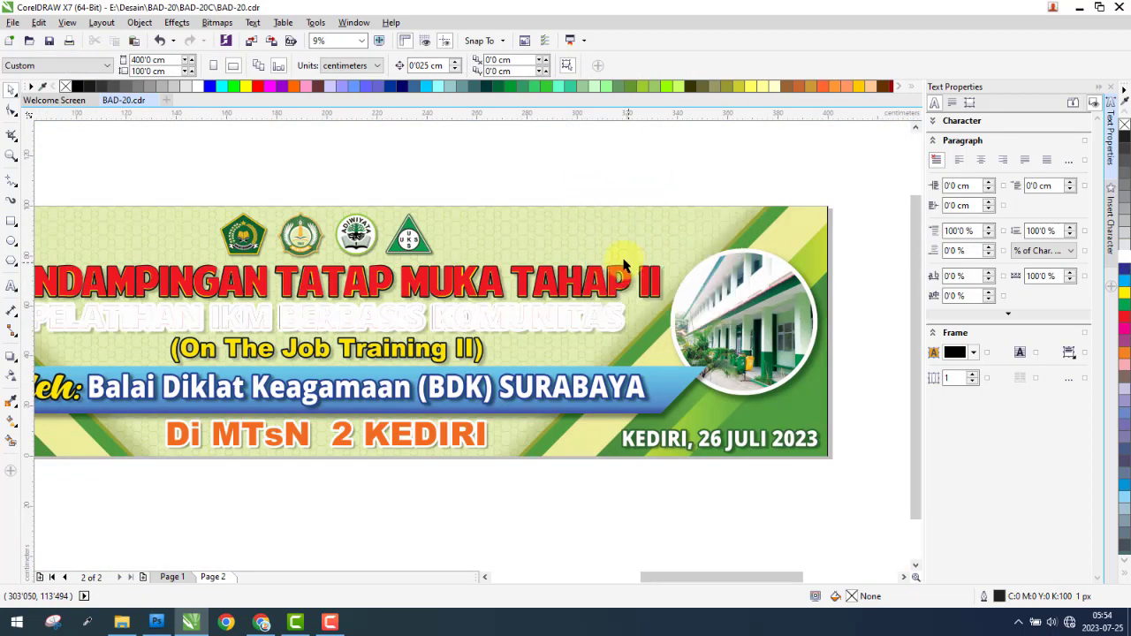
{"action": "left_click", "coordinate": [609, 157]}
{"action": "scroll", "coordinate": [492, 283], "scroll_direction": "down", "scroll_amount": 3}
{"action": "scroll", "coordinate": [579, 234], "scroll_direction": "up", "scroll_amount": 3}
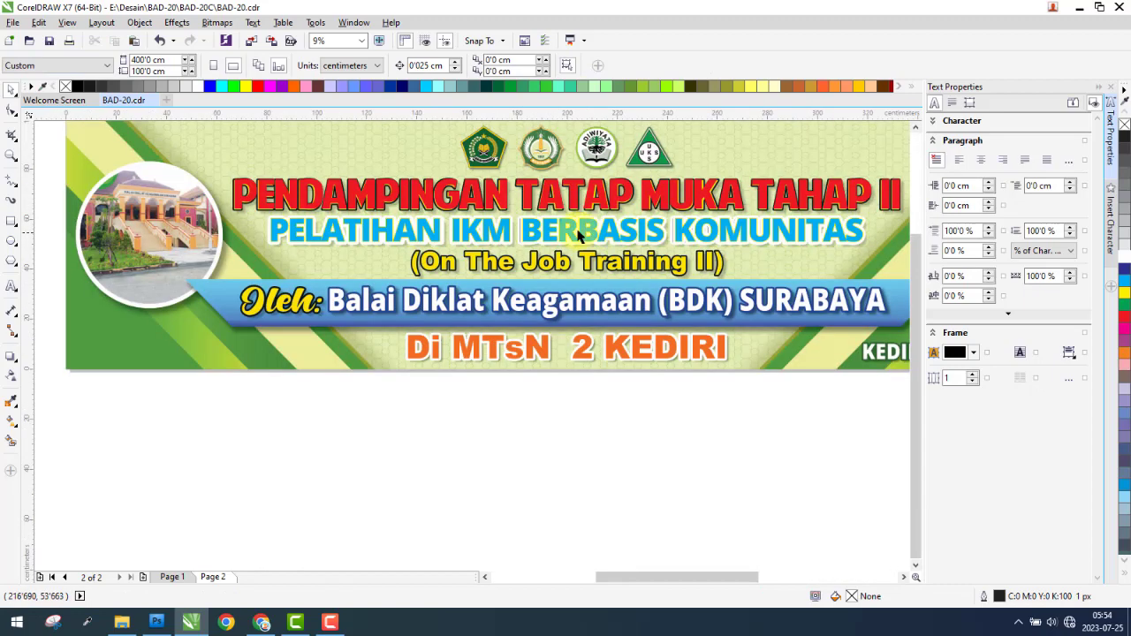
Duplicate the cyan line straight down over the blue band and replace its text with "(On The Job Training II)".
{"action": "scroll", "coordinate": [579, 235], "scroll_direction": "up", "scroll_amount": 3}
{"action": "left_click", "coordinate": [584, 212]}
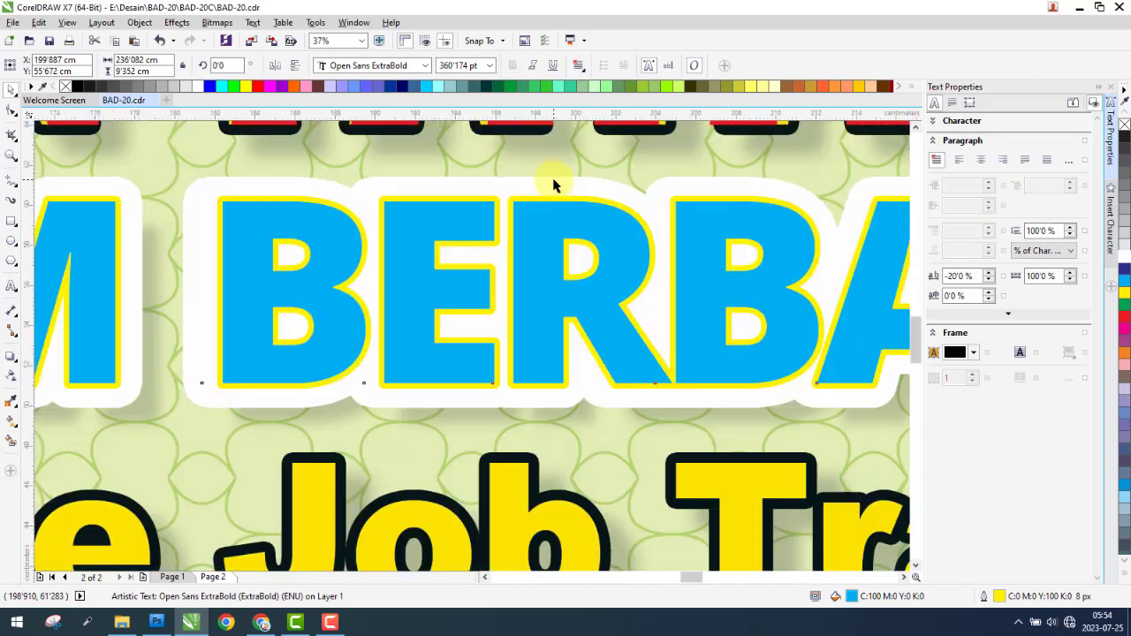
{"action": "scroll", "coordinate": [525, 232], "scroll_direction": "down", "scroll_amount": 3}
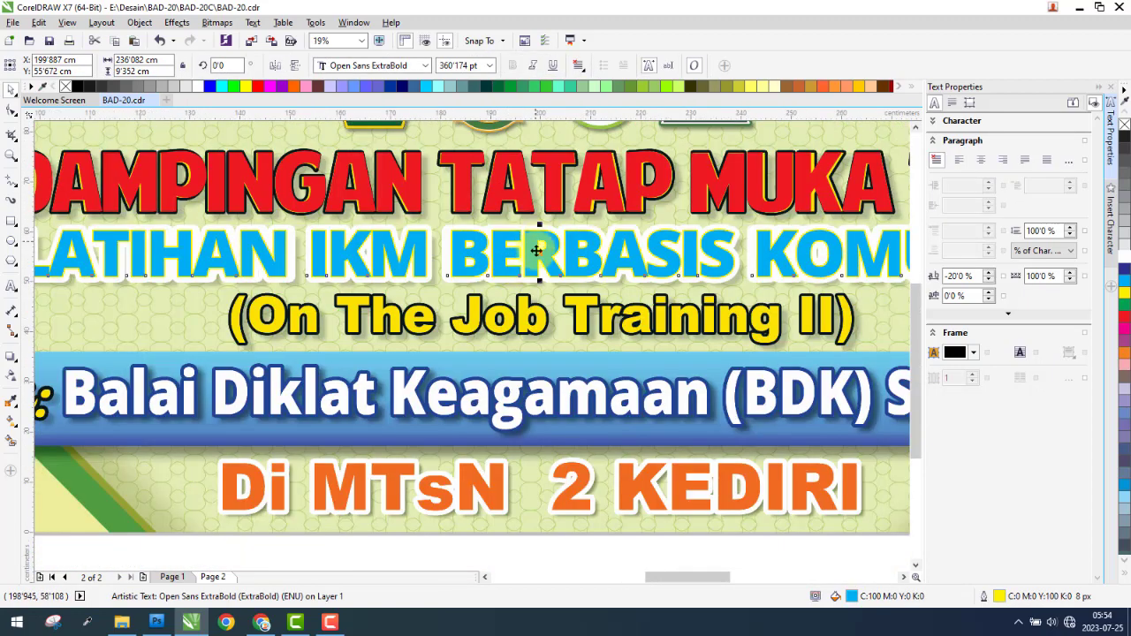
{"action": "left_click_drag", "start_coordinate": [535, 251], "coordinate": [535, 370]}
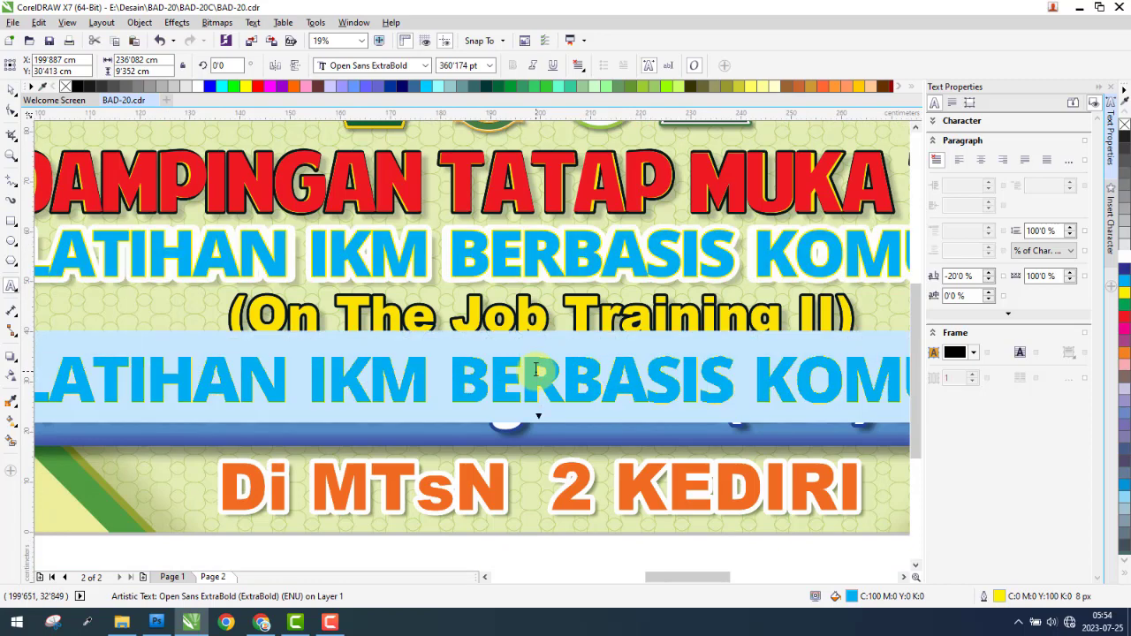
{"action": "key", "text": "BackSpace"}
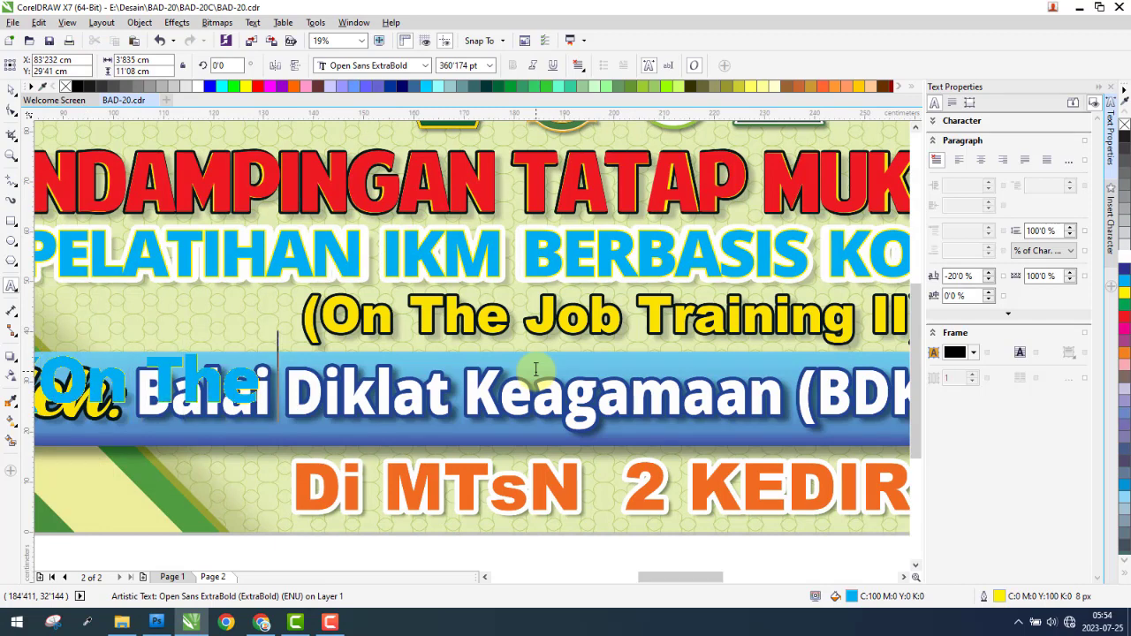
{"action": "type", "text": "b Trai"}
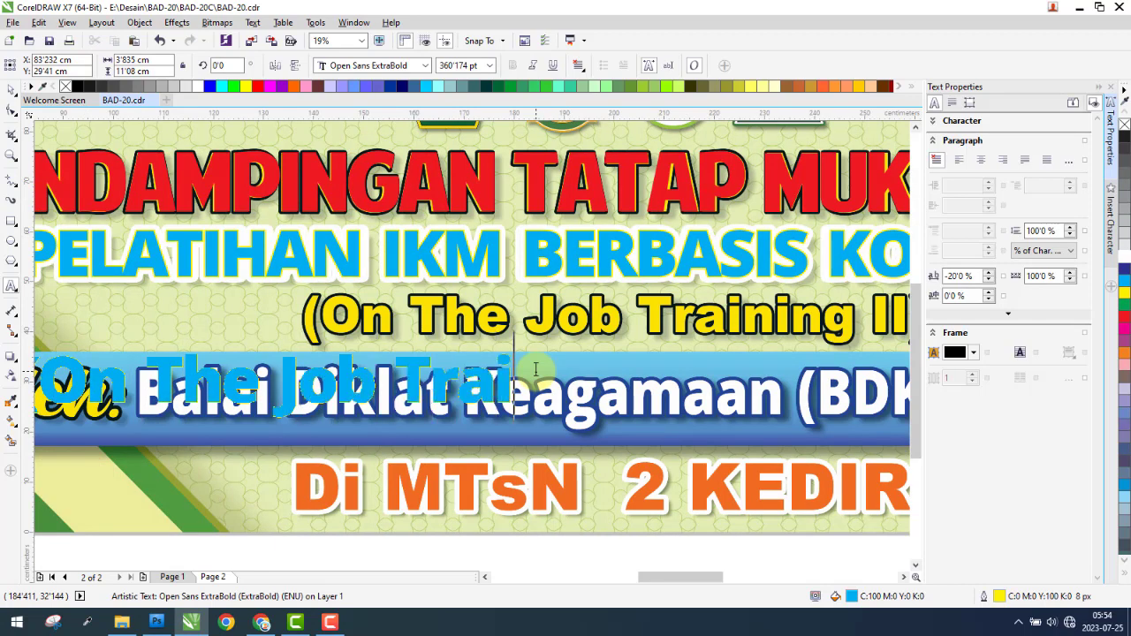
{"action": "type", "text": "ning II"}
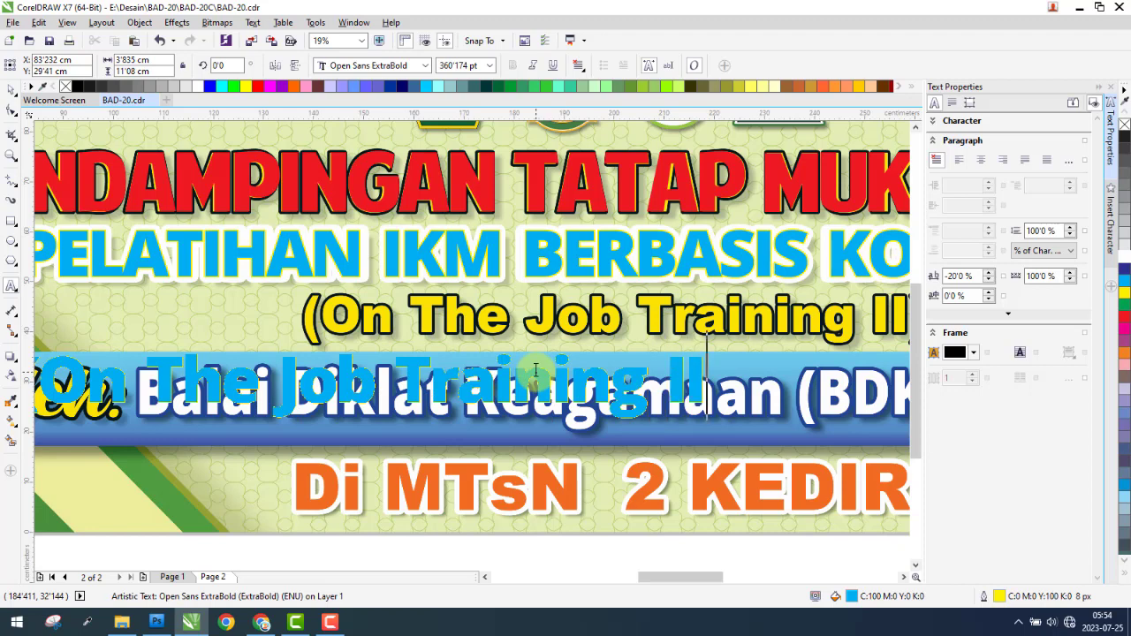
{"action": "left_click", "coordinate": [8, 106]}
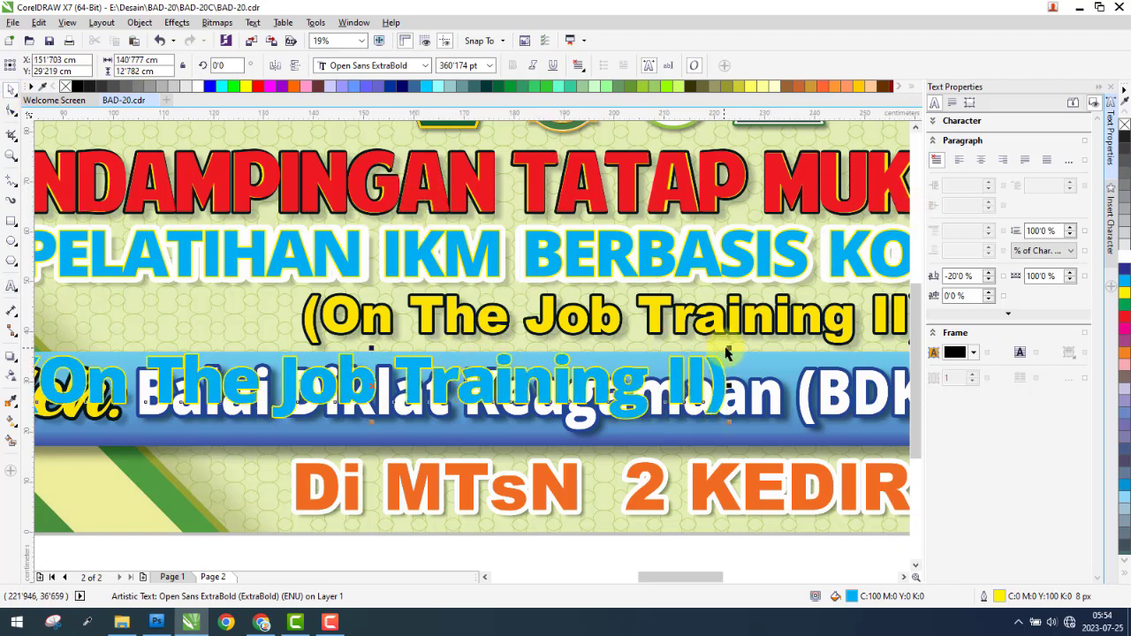
Shrink the new line to about 266 pt over the yellow reference line and recolour it red (C:0 M:100 Y:100 K:0) without an outline.
{"action": "left_click_drag", "start_coordinate": [730, 348], "coordinate": [546, 364]}
{"action": "left_click_drag", "start_coordinate": [329, 382], "coordinate": [622, 309]}
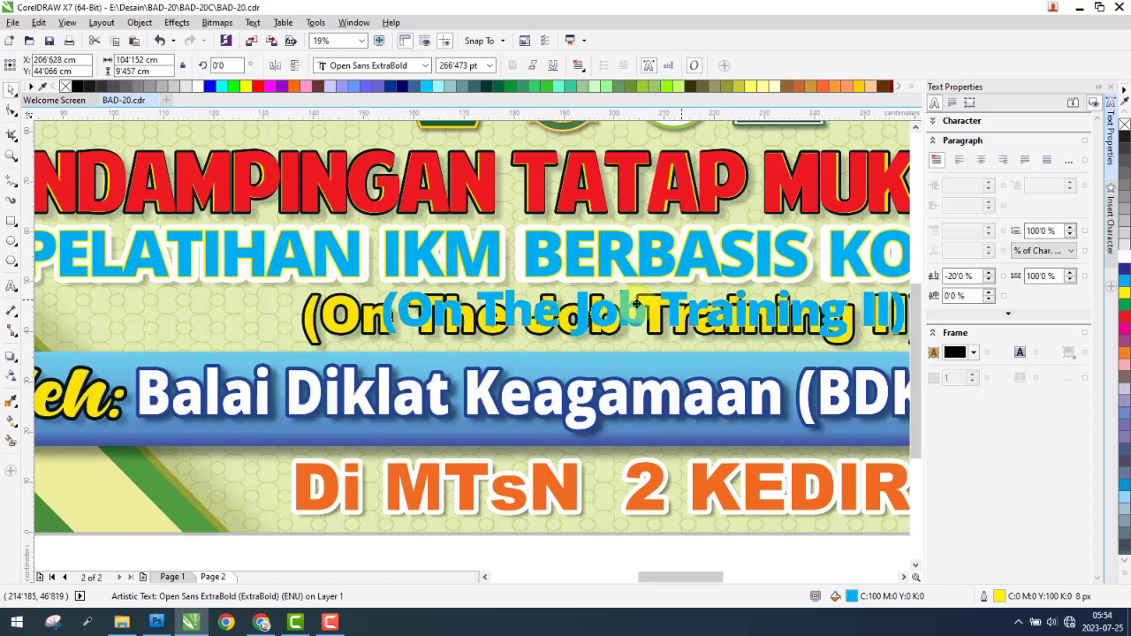
{"action": "right_click", "coordinate": [1124, 124]}
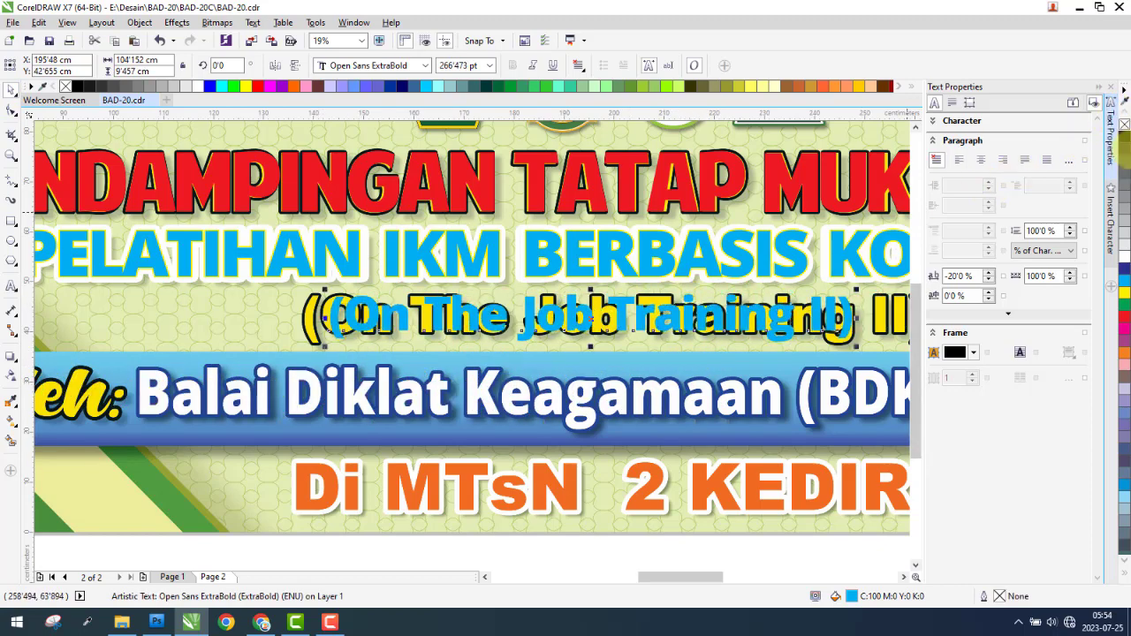
{"action": "left_click", "coordinate": [1123, 314]}
Align the red line's opening parenthesis with the yellow reference and enlarge the line to about 309 pt.
{"action": "scroll", "coordinate": [327, 304], "scroll_direction": "up", "scroll_amount": 5}
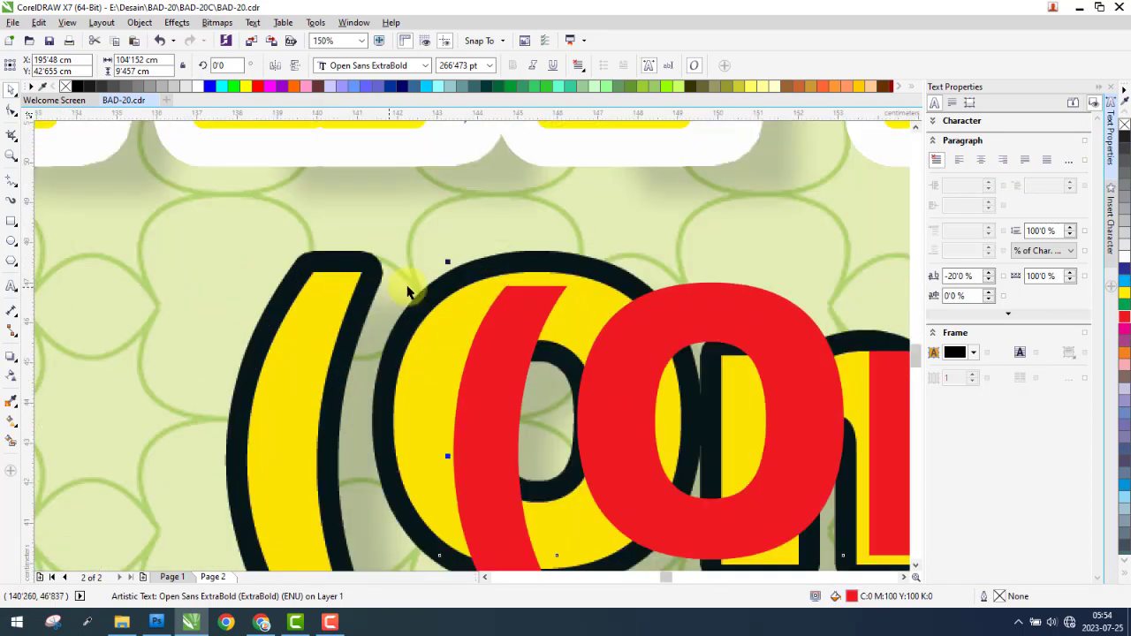
{"action": "left_click_drag", "start_coordinate": [520, 317], "coordinate": [324, 303]}
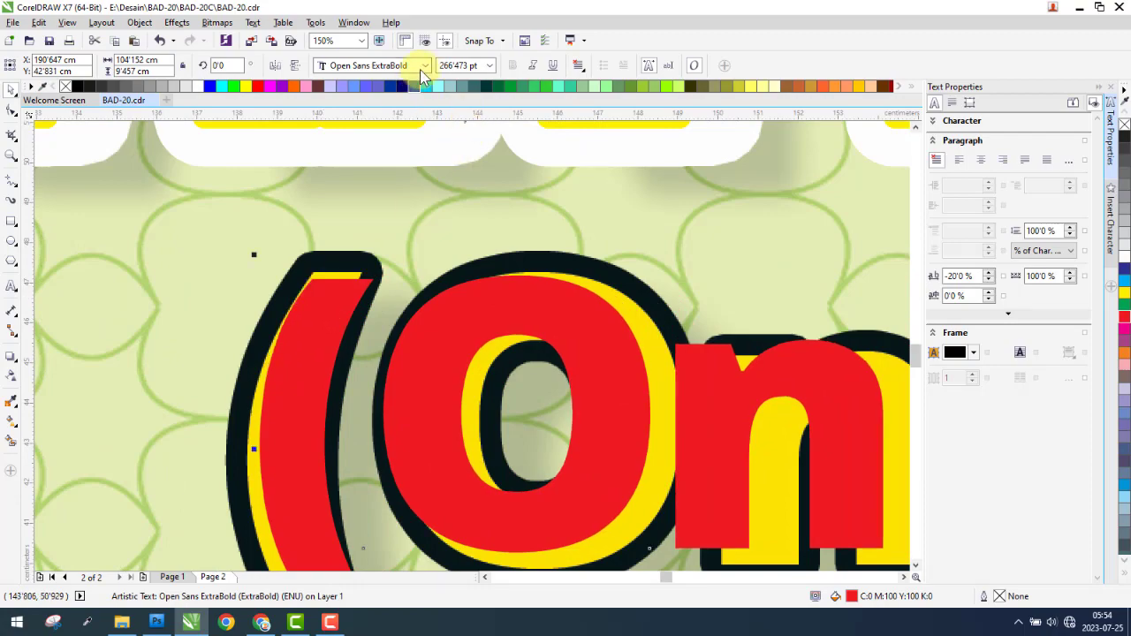
{"action": "scroll", "coordinate": [192, 348], "scroll_direction": "down", "scroll_amount": 8}
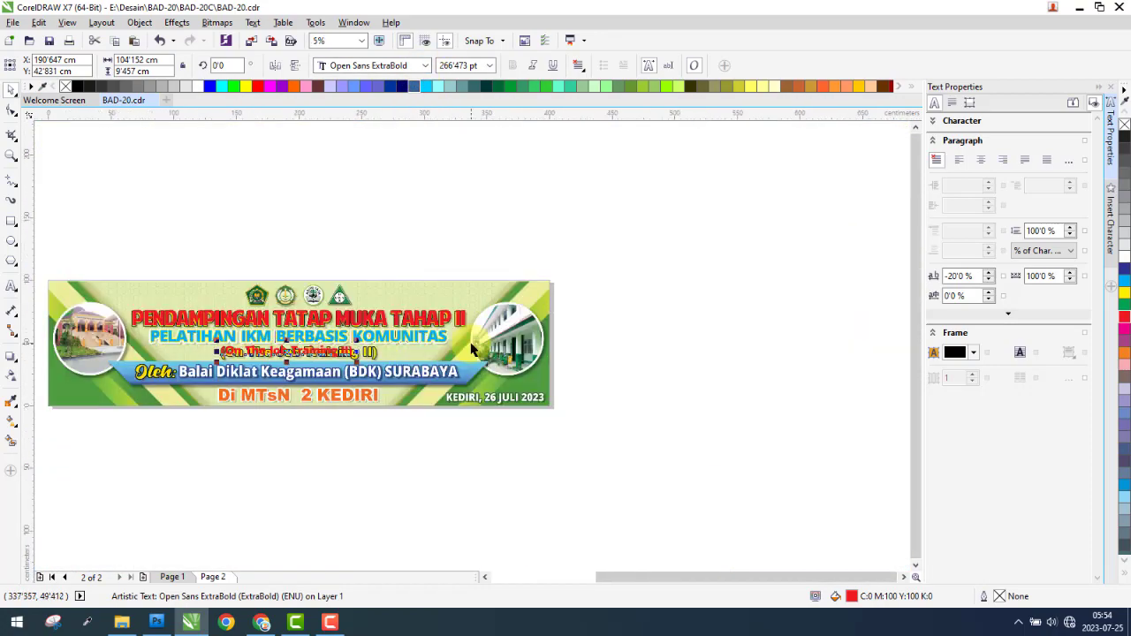
{"action": "scroll", "coordinate": [299, 352], "scroll_direction": "up", "scroll_amount": 4}
{"action": "scroll", "coordinate": [305, 358], "scroll_direction": "down", "scroll_amount": 2}
{"action": "scroll", "coordinate": [237, 415], "scroll_direction": "up", "scroll_amount": 4}
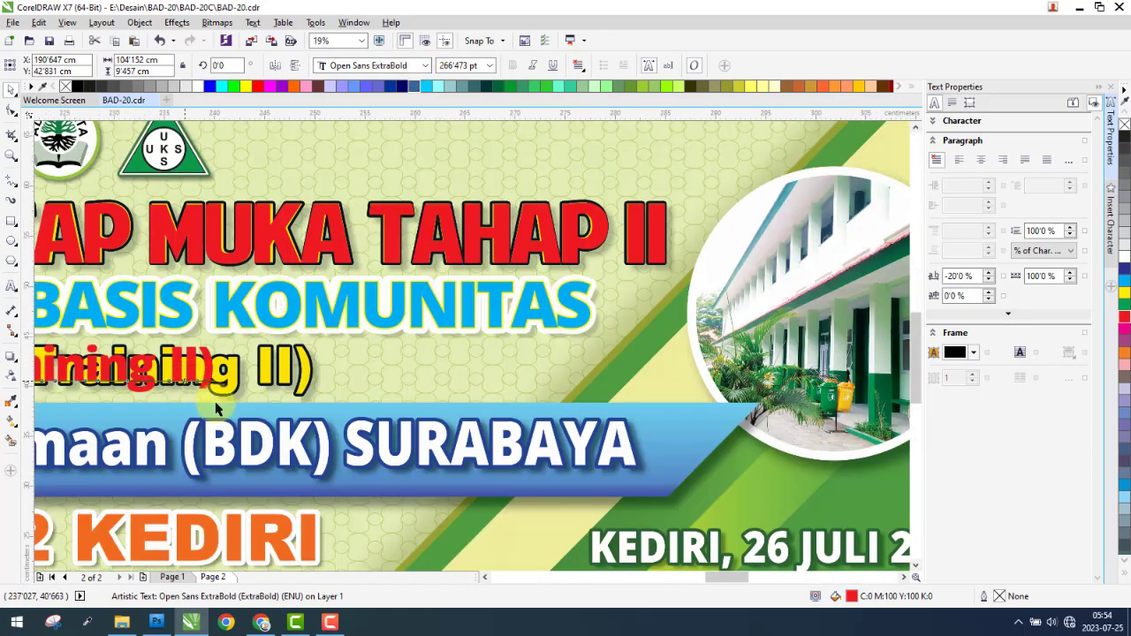
{"action": "left_click_drag", "start_coordinate": [252, 413], "coordinate": [416, 420]}
{"action": "scroll", "coordinate": [407, 327], "scroll_direction": "up", "scroll_amount": 5}
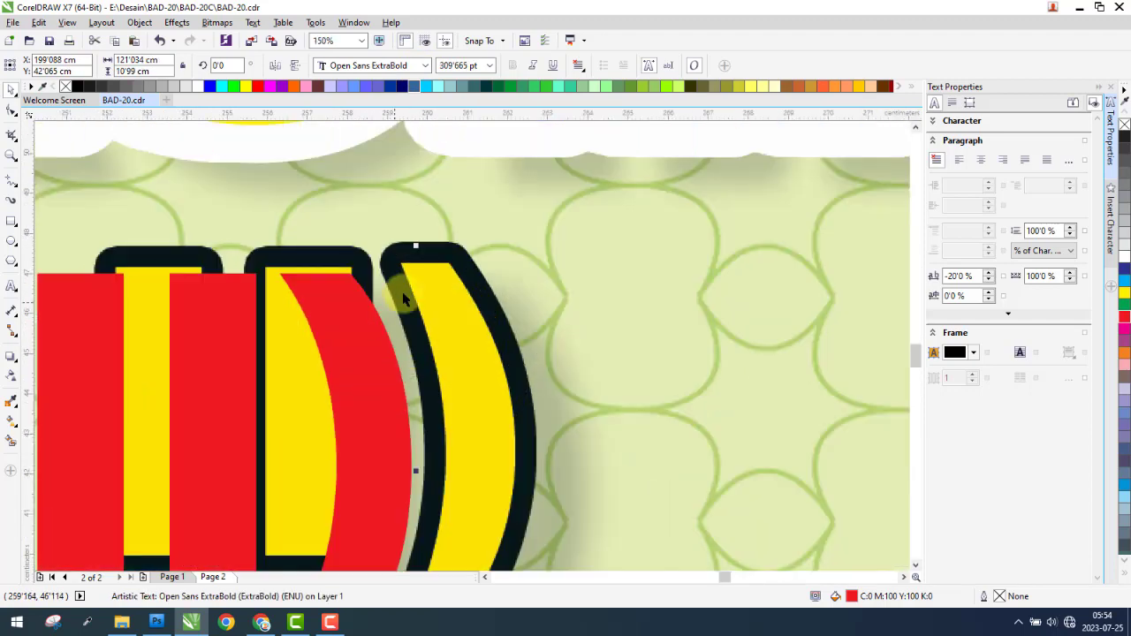
{"action": "mouse_move", "coordinate": [416, 249]}
{"action": "left_mouse_down"}
{"action": "mouse_move", "coordinate": [433, 238]}
{"action": "mouse_move", "coordinate": [417, 252]}
{"action": "left_mouse_up"}
Scale the red line to about 311 pt and stretch it to about 124 cm wide to meet the reference's closing parenthesis.
{"action": "scroll", "coordinate": [391, 265], "scroll_direction": "down", "scroll_amount": 2}
{"action": "scroll", "coordinate": [361, 270], "scroll_direction": "up", "scroll_amount": 2}
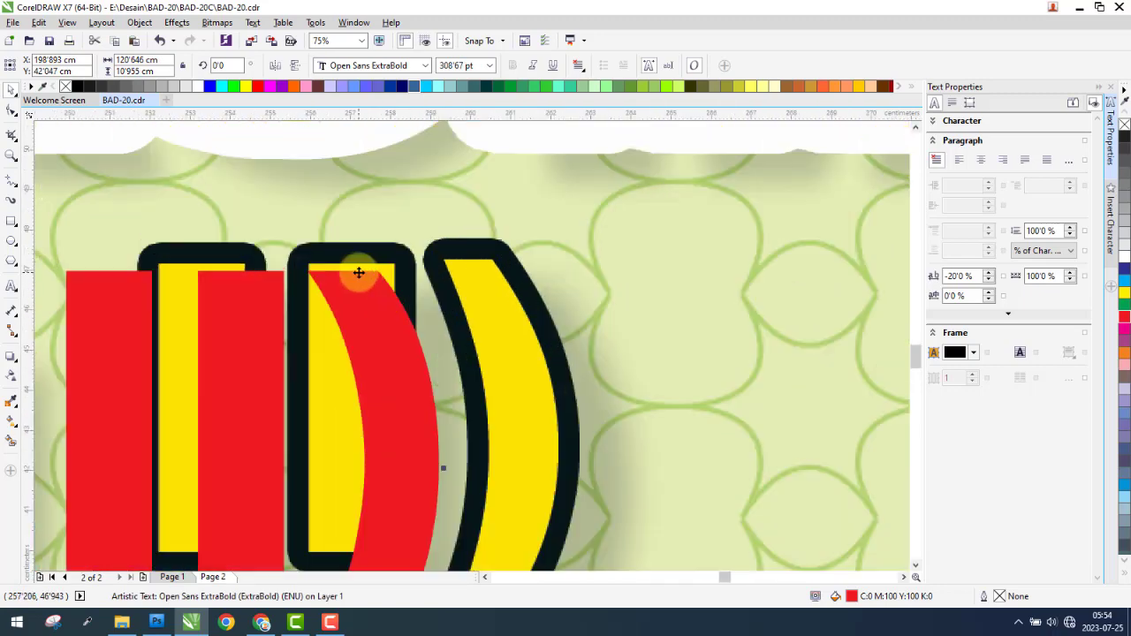
{"action": "scroll", "coordinate": [386, 272], "scroll_direction": "down", "scroll_amount": 2}
{"action": "scroll", "coordinate": [395, 269], "scroll_direction": "up", "scroll_amount": 3}
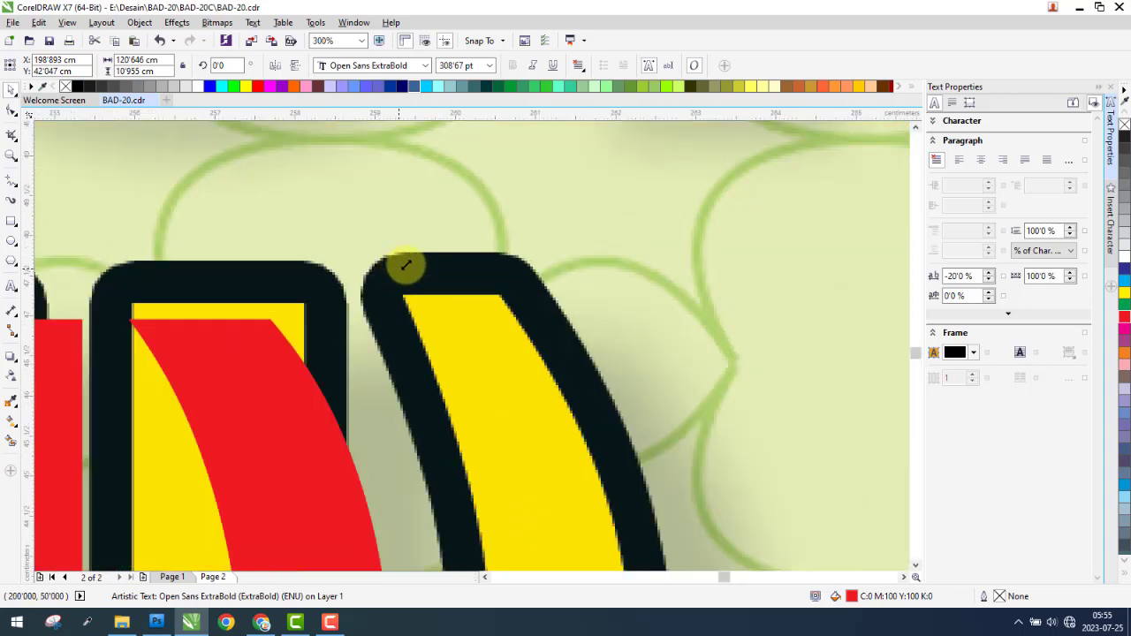
{"action": "left_click_drag", "start_coordinate": [406, 265], "coordinate": [452, 252]}
{"action": "scroll", "coordinate": [401, 270], "scroll_direction": "down", "scroll_amount": 1}
{"action": "scroll", "coordinate": [452, 253], "scroll_direction": "down", "scroll_amount": 1}
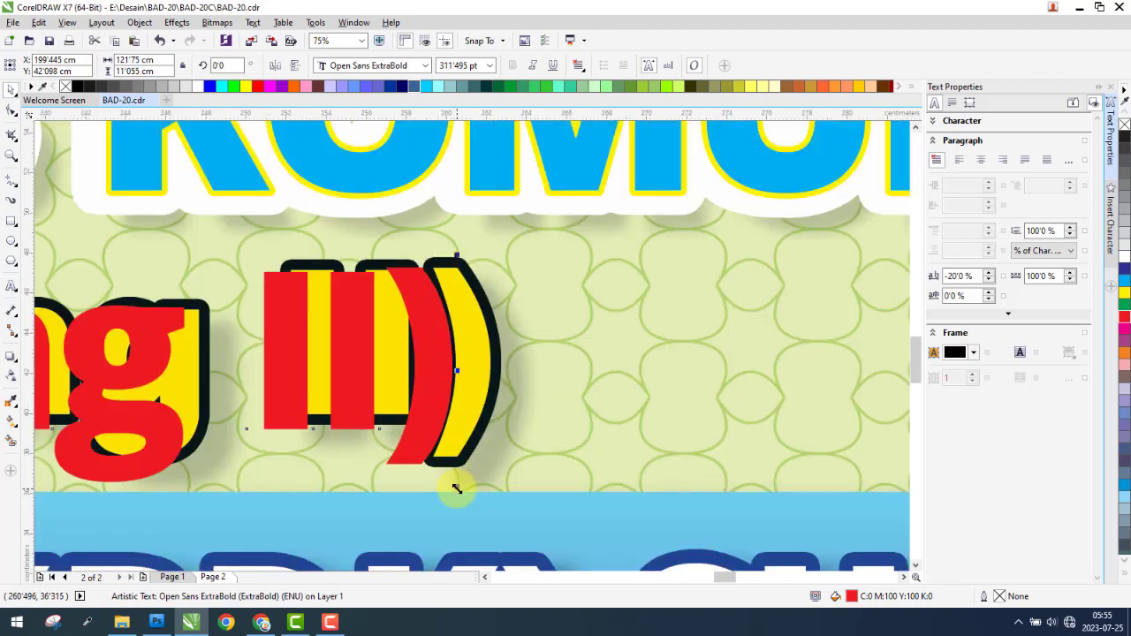
{"action": "left_click_drag", "start_coordinate": [459, 371], "coordinate": [503, 366]}
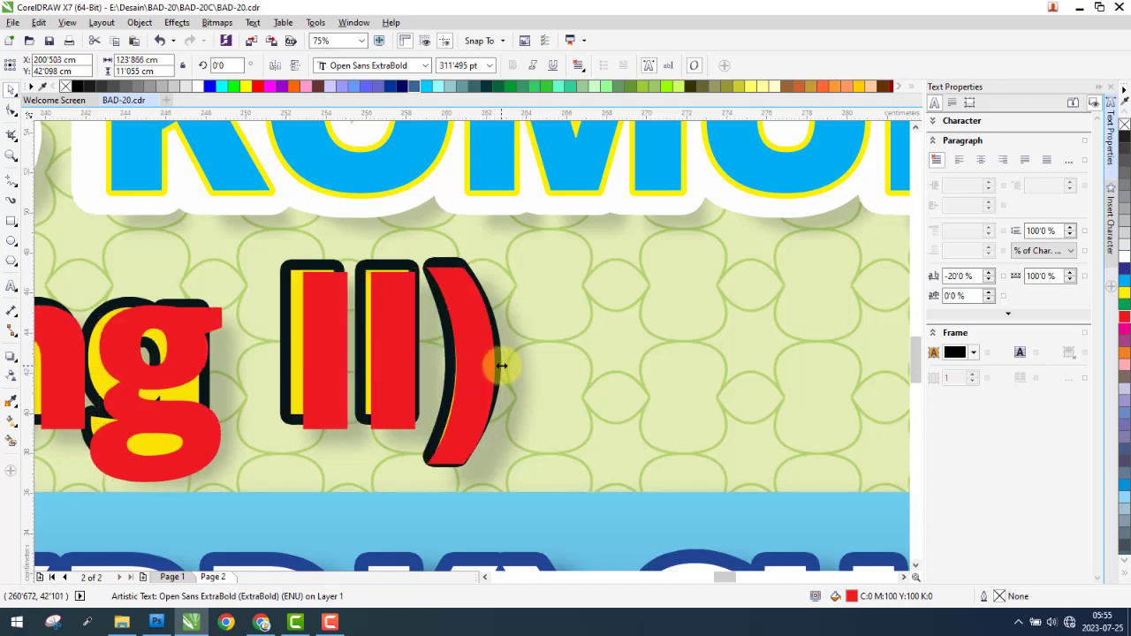
Change the red "(On The Job Training II)" line's font to Arial Black and narrow the line to about 123.4 cm wide.
{"action": "scroll", "coordinate": [623, 358], "scroll_direction": "down", "scroll_amount": 2}
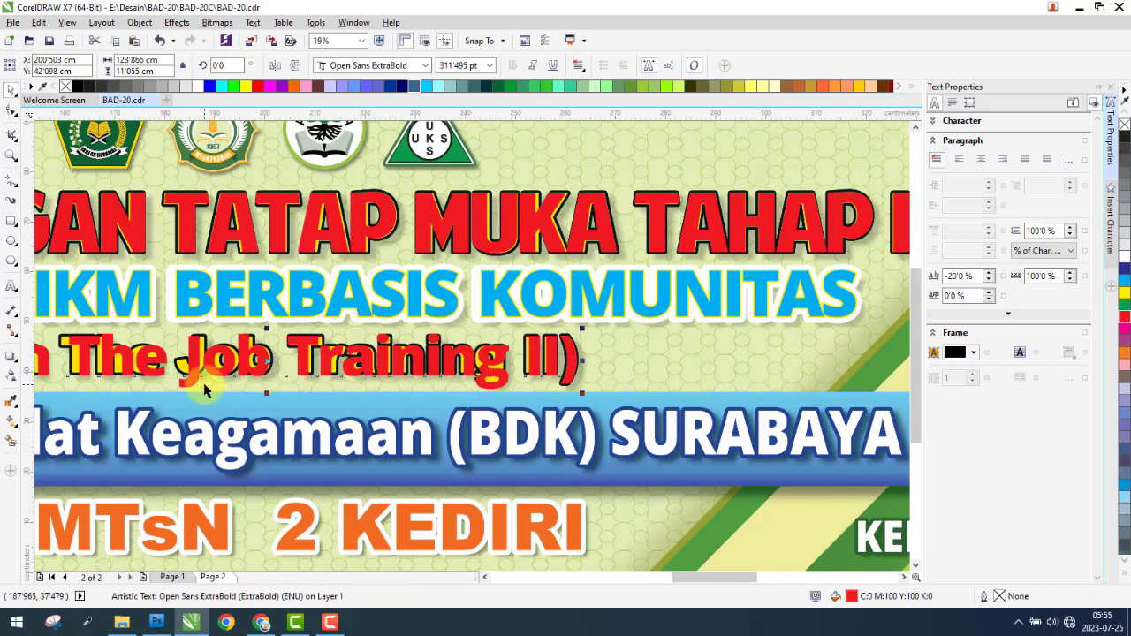
{"action": "scroll", "coordinate": [477, 346], "scroll_direction": "down", "scroll_amount": 1}
{"action": "scroll", "coordinate": [255, 349], "scroll_direction": "up", "scroll_amount": 2}
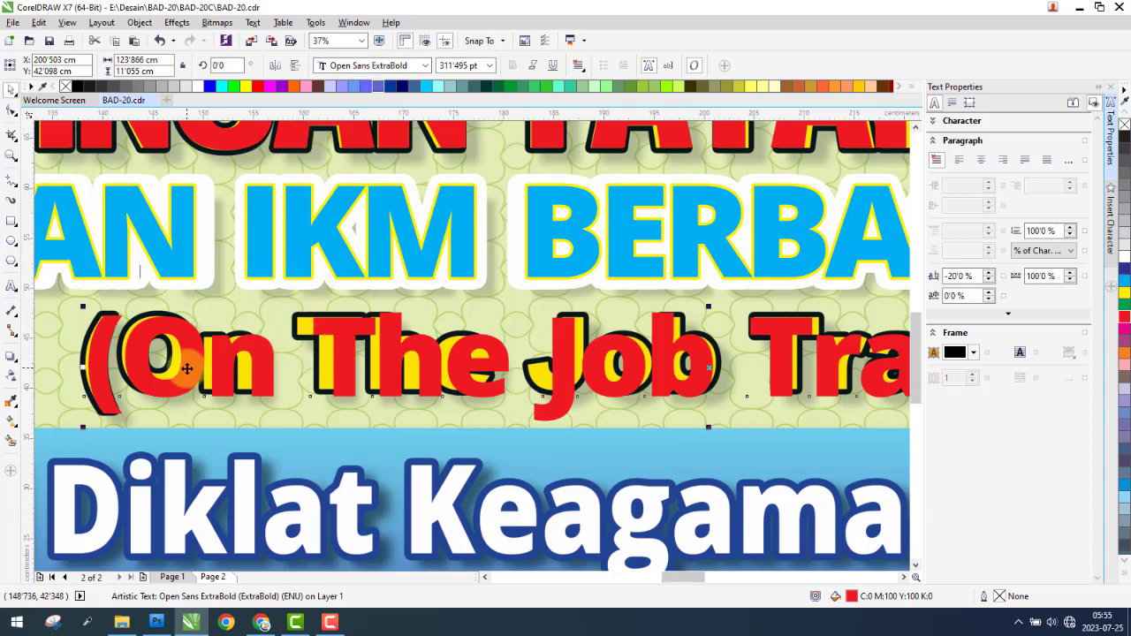
{"action": "scroll", "coordinate": [187, 369], "scroll_direction": "down", "scroll_amount": 1}
{"action": "left_click", "coordinate": [500, 385]}
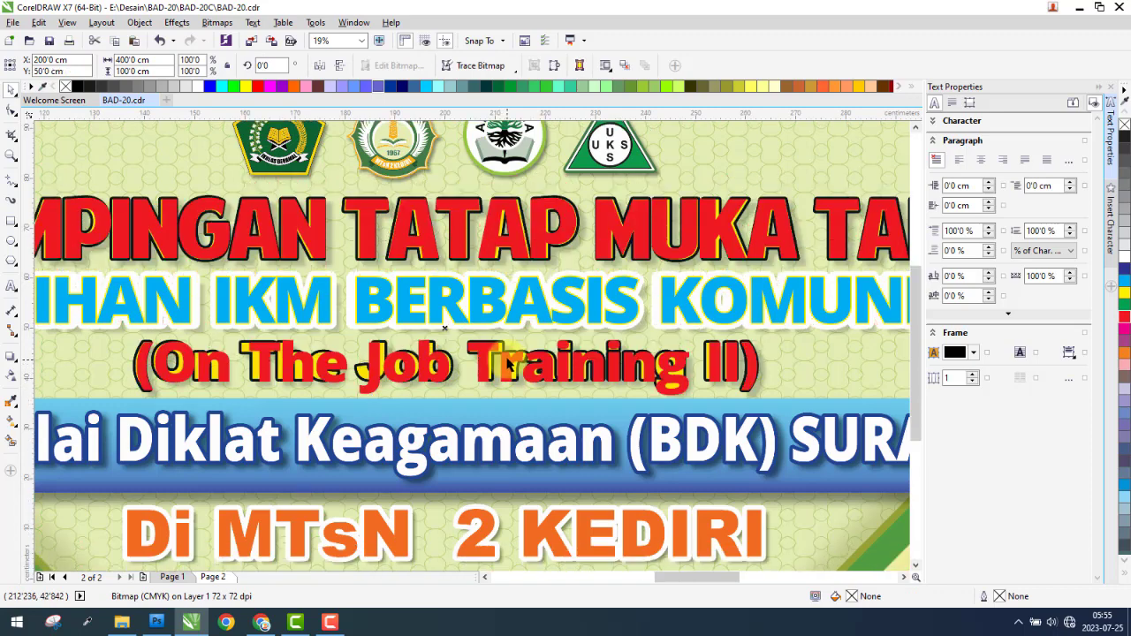
{"action": "left_click", "coordinate": [498, 362]}
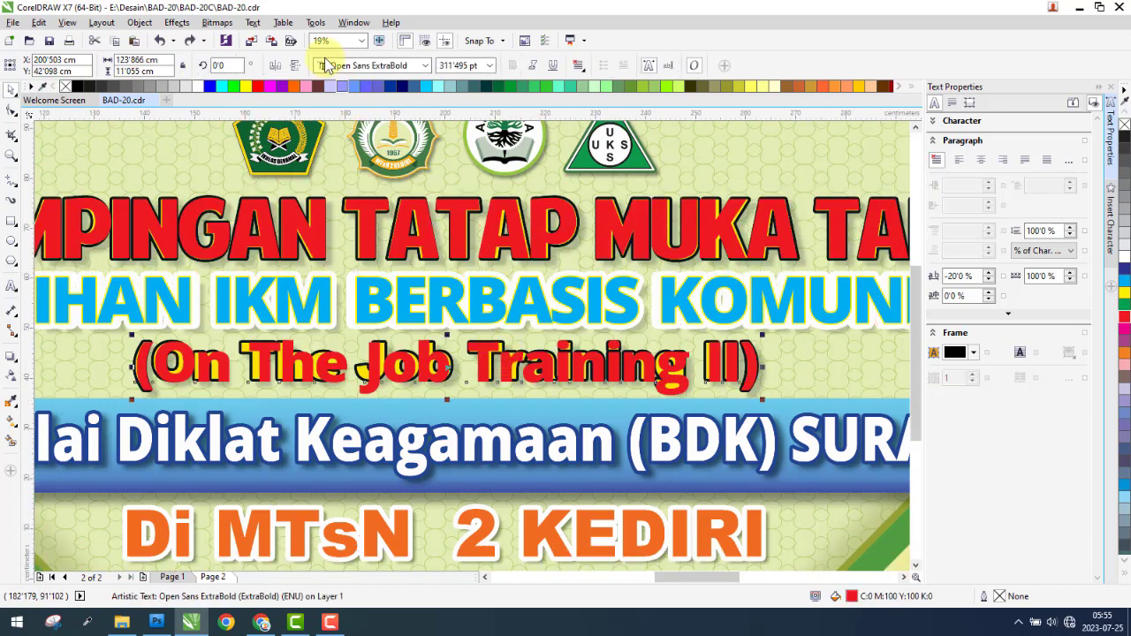
{"action": "left_click", "coordinate": [325, 66]}
{"action": "mouse_move", "coordinate": [389, 100]}
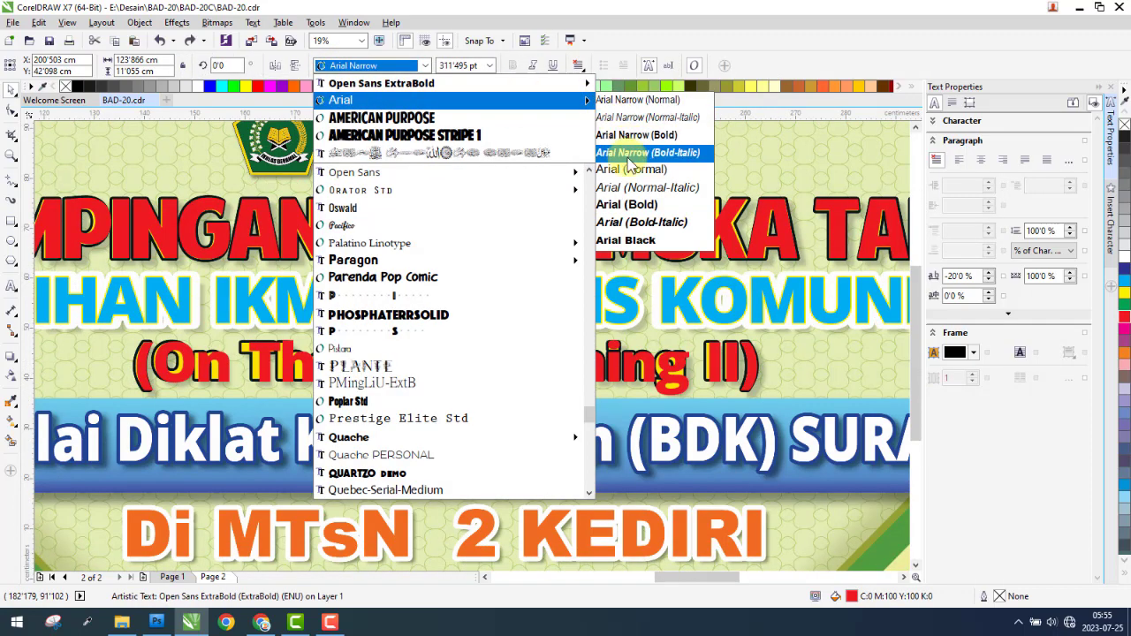
{"action": "left_click", "coordinate": [626, 241]}
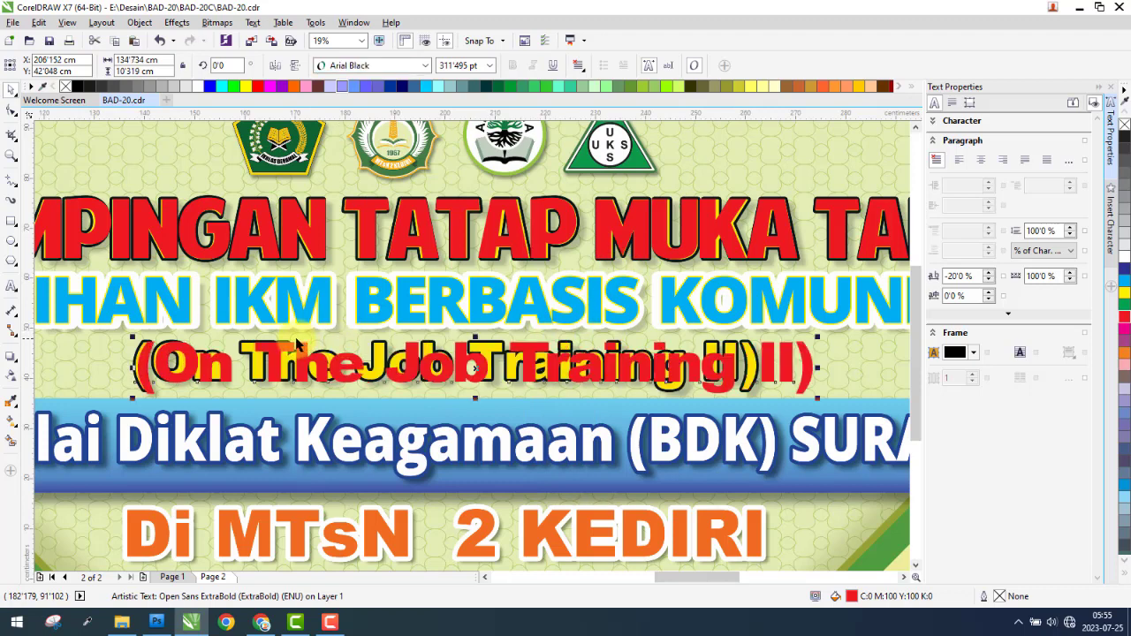
{"action": "left_click_drag", "start_coordinate": [818, 369], "coordinate": [761, 357]}
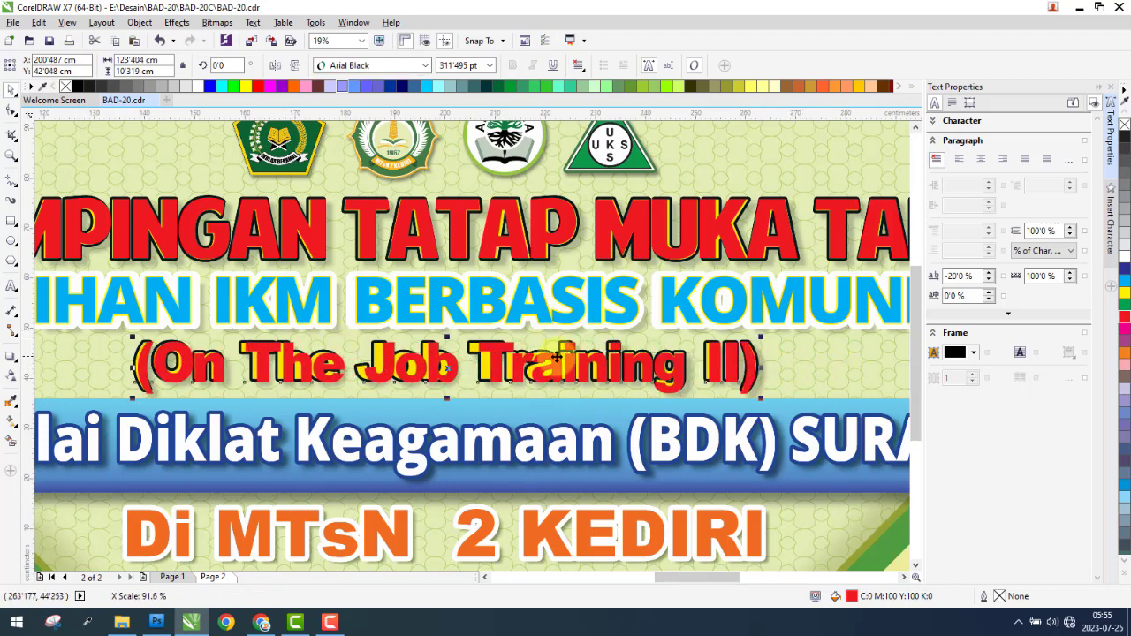
Align the red line's opening parenthesis with the yellow reference and resize the line to about 123.9 cm wide and 9.5 cm high.
{"action": "scroll", "coordinate": [115, 371], "scroll_direction": "up", "scroll_amount": 2}
{"action": "scroll", "coordinate": [177, 373], "scroll_direction": "up", "scroll_amount": 4}
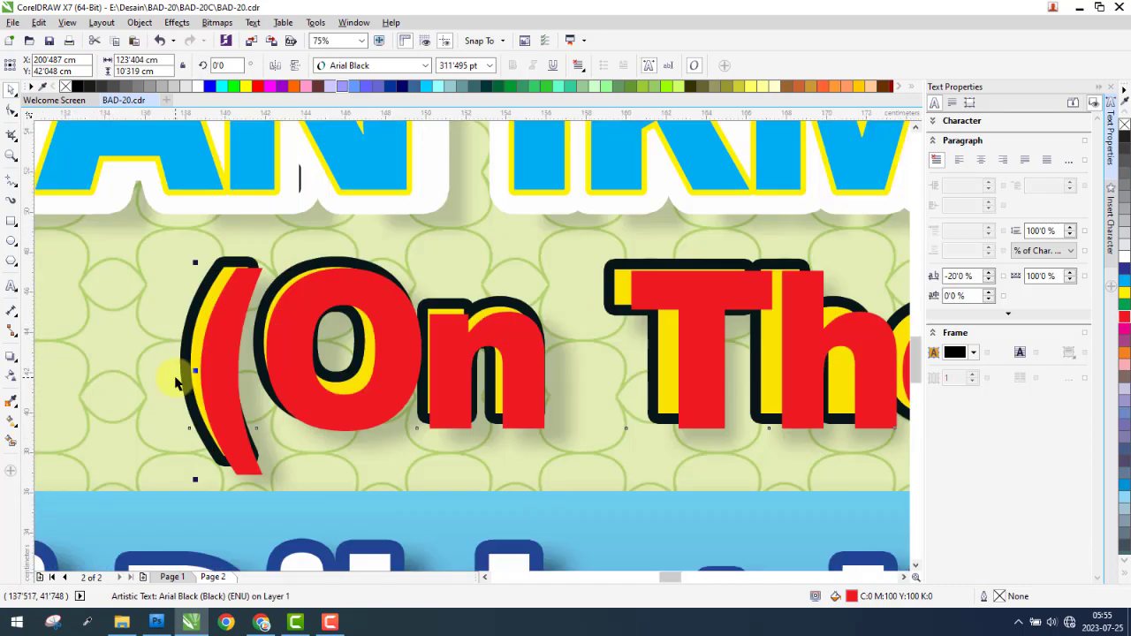
{"action": "left_click_drag", "start_coordinate": [209, 367], "coordinate": [203, 353]}
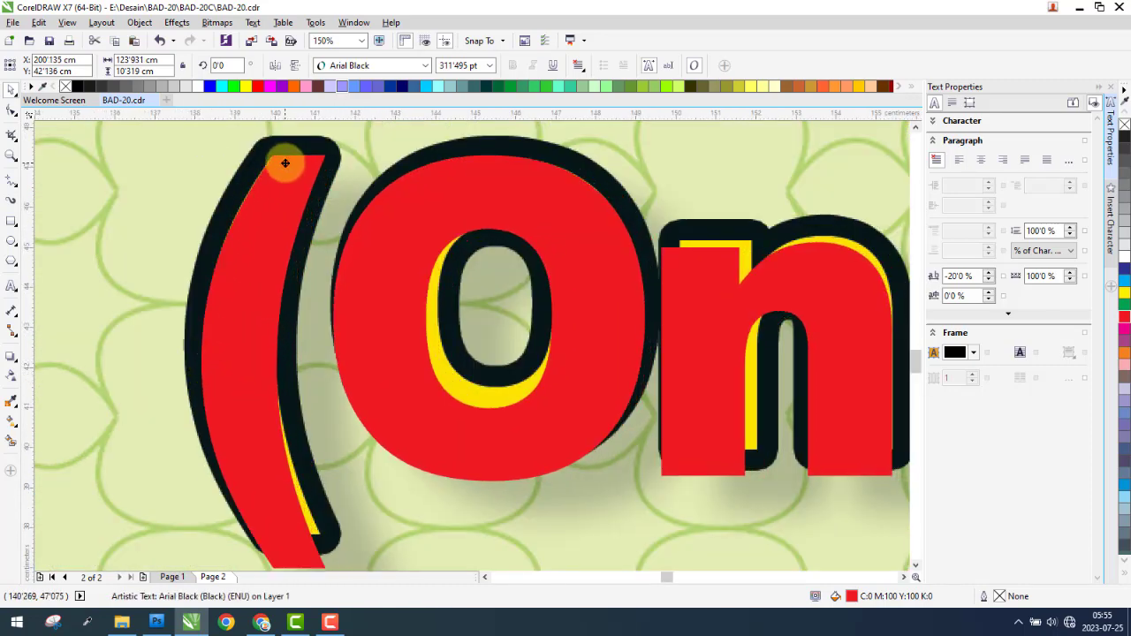
{"action": "scroll", "coordinate": [447, 272], "scroll_direction": "down", "scroll_amount": 8}
{"action": "scroll", "coordinate": [450, 270], "scroll_direction": "up", "scroll_amount": 5}
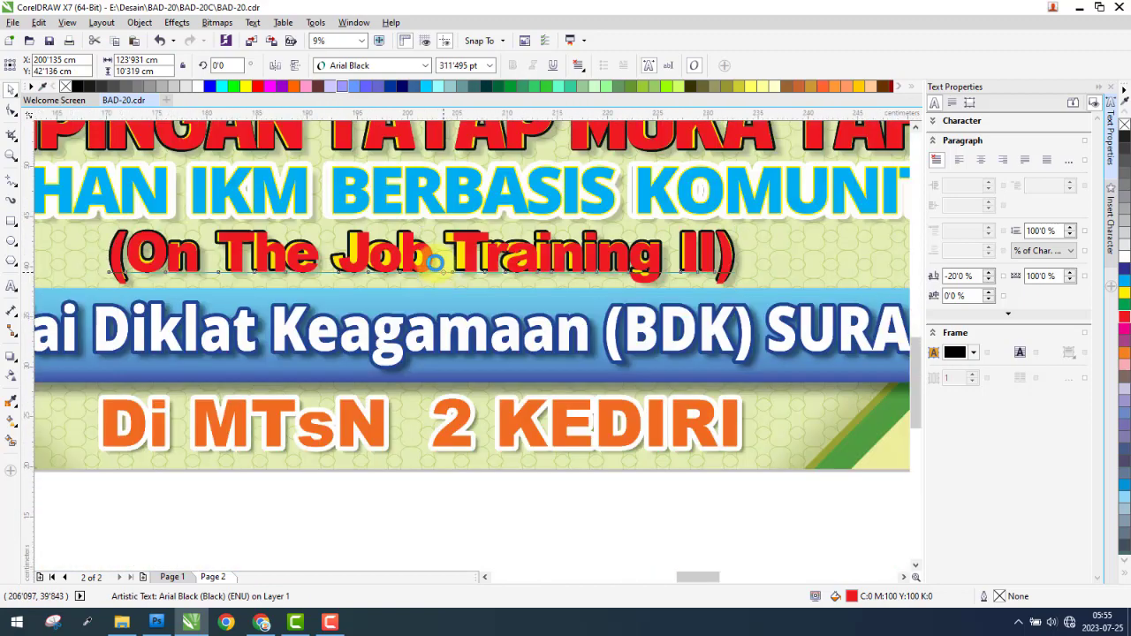
{"action": "left_click_drag", "start_coordinate": [381, 336], "coordinate": [386, 321]}
{"action": "scroll", "coordinate": [534, 307], "scroll_direction": "down", "scroll_amount": 2}
{"action": "scroll", "coordinate": [534, 308], "scroll_direction": "down", "scroll_amount": 3}
{"action": "scroll", "coordinate": [771, 299], "scroll_direction": "up", "scroll_amount": 2}
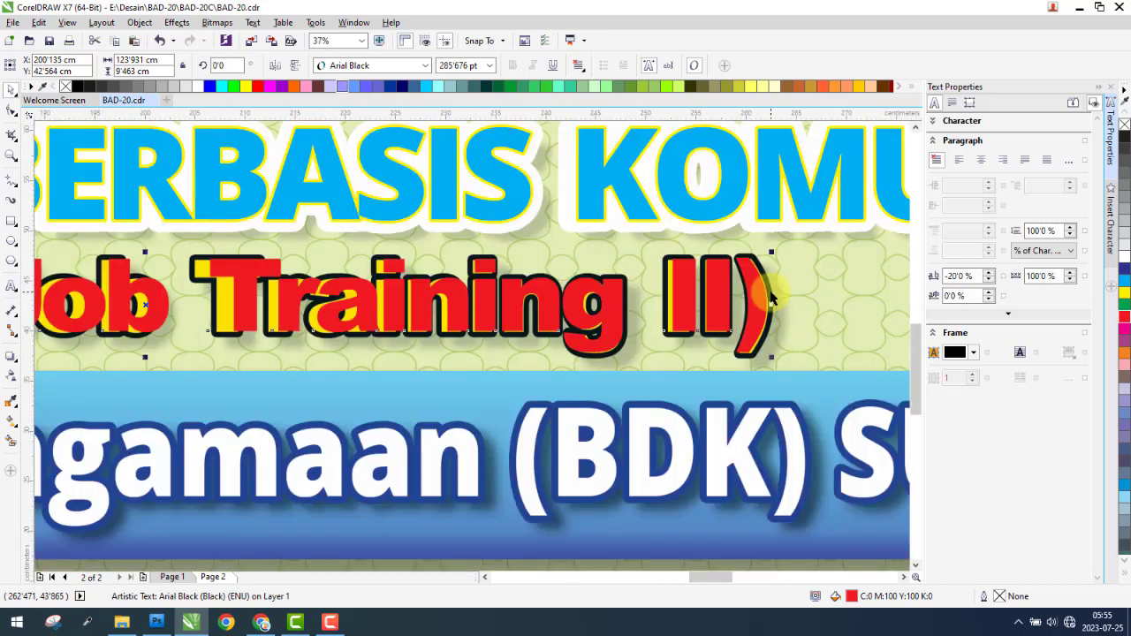
{"action": "scroll", "coordinate": [389, 288], "scroll_direction": "down", "scroll_amount": 2}
{"action": "scroll", "coordinate": [169, 285], "scroll_direction": "up", "scroll_amount": 2}
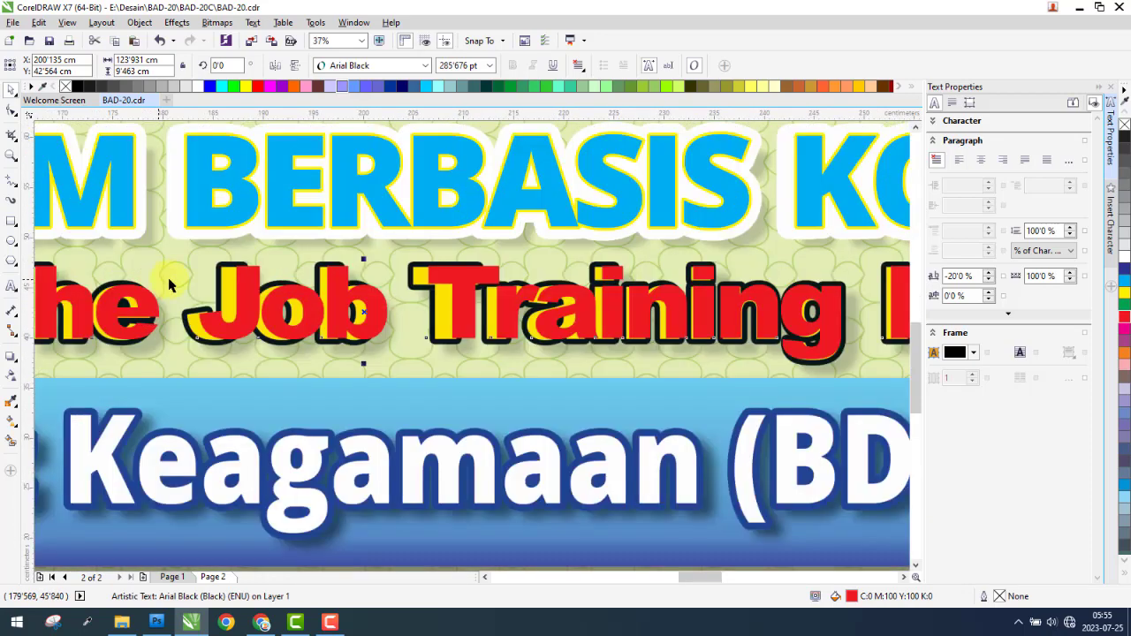
Shift the individual letters of "Job" in the red line with the Shape tool to cover the yellow reference letters.
{"action": "left_click", "coordinate": [12, 110]}
{"action": "scroll", "coordinate": [188, 320], "scroll_direction": "up", "scroll_amount": 2}
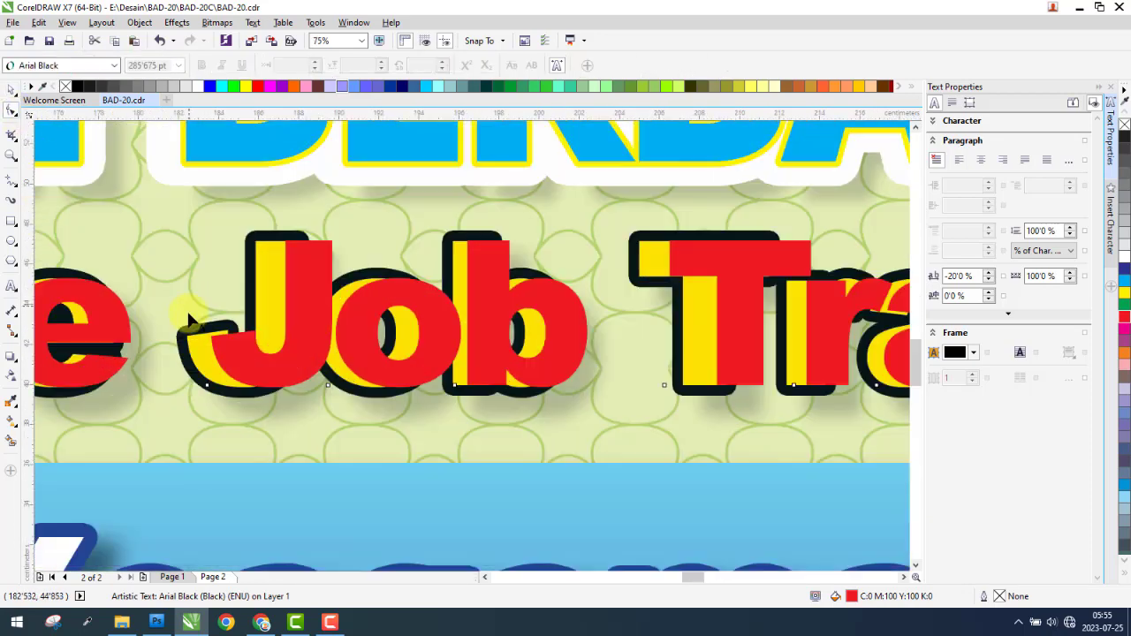
{"action": "left_click_drag", "start_coordinate": [407, 399], "coordinate": [438, 383]}
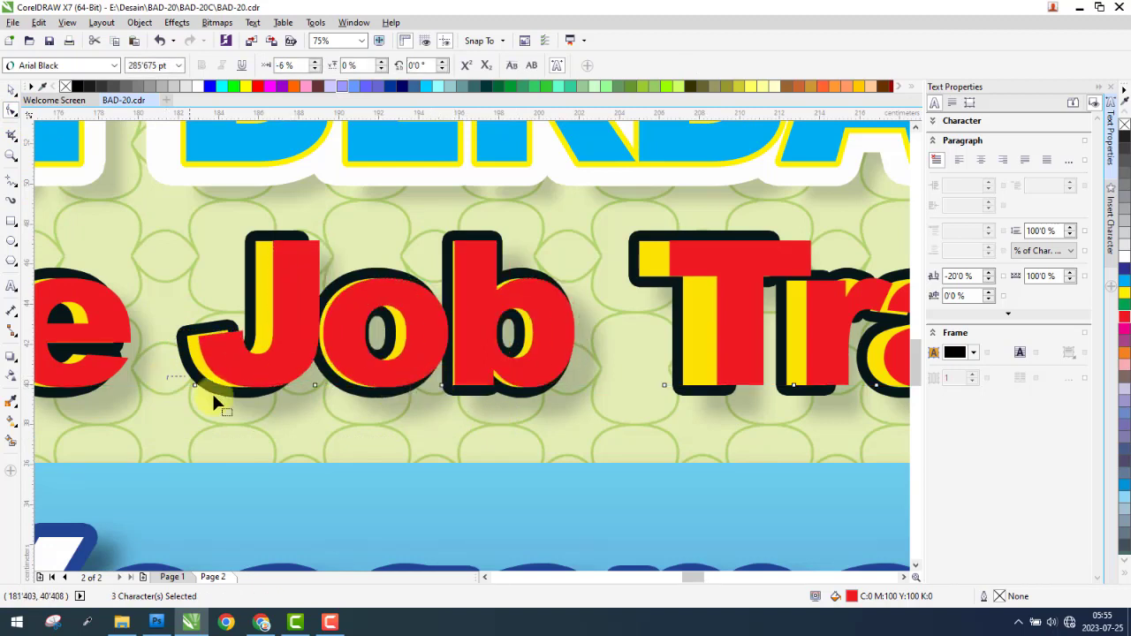
{"action": "left_click_drag", "start_coordinate": [197, 387], "coordinate": [180, 387]}
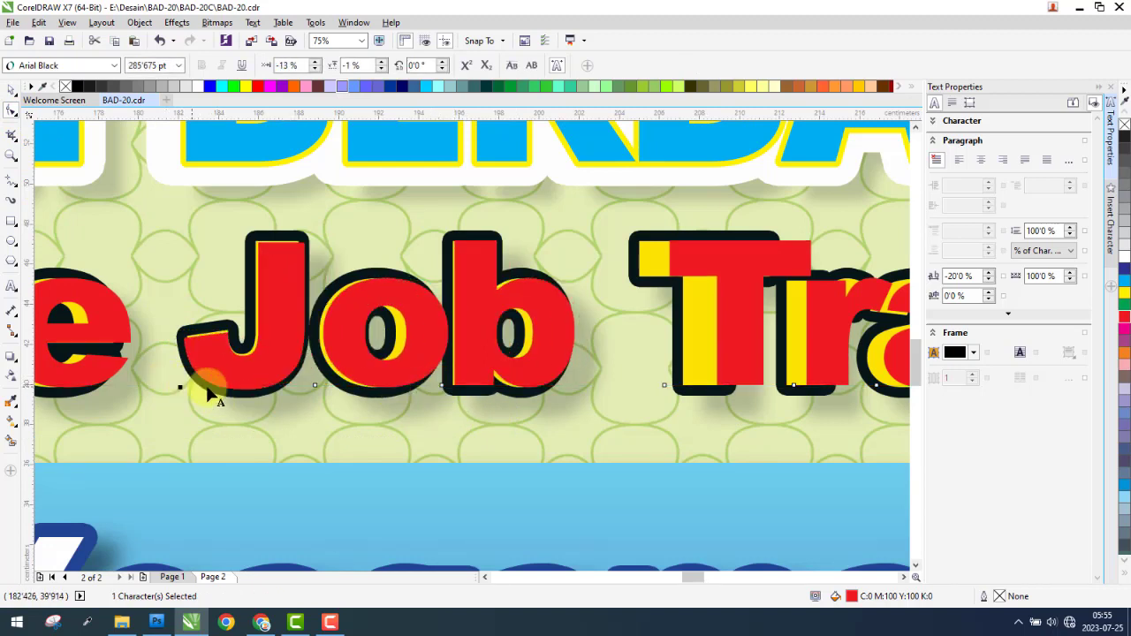
{"action": "scroll", "coordinate": [266, 392], "scroll_direction": "down", "scroll_amount": 1}
{"action": "scroll", "coordinate": [276, 383], "scroll_direction": "up", "scroll_amount": 1}
{"action": "left_click_drag", "start_coordinate": [280, 377], "coordinate": [310, 396]}
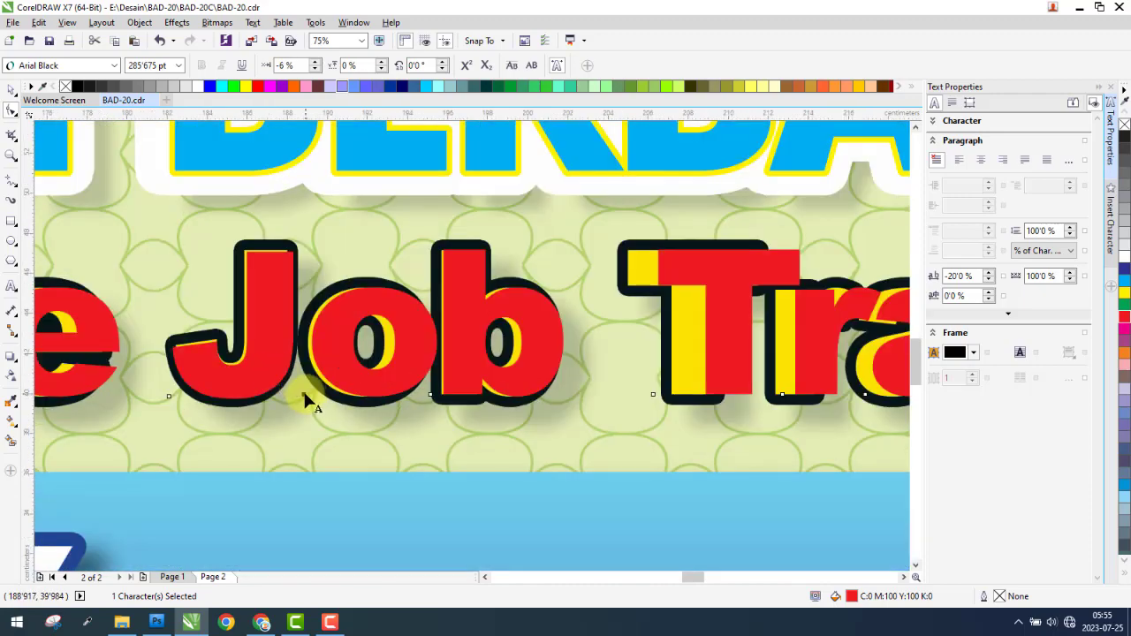
Shift the first letters of "Training" back as a group so the T covers the yellow reference T.
{"action": "scroll", "coordinate": [293, 402], "scroll_direction": "down", "scroll_amount": 2}
{"action": "scroll", "coordinate": [436, 404], "scroll_direction": "up", "scroll_amount": 1}
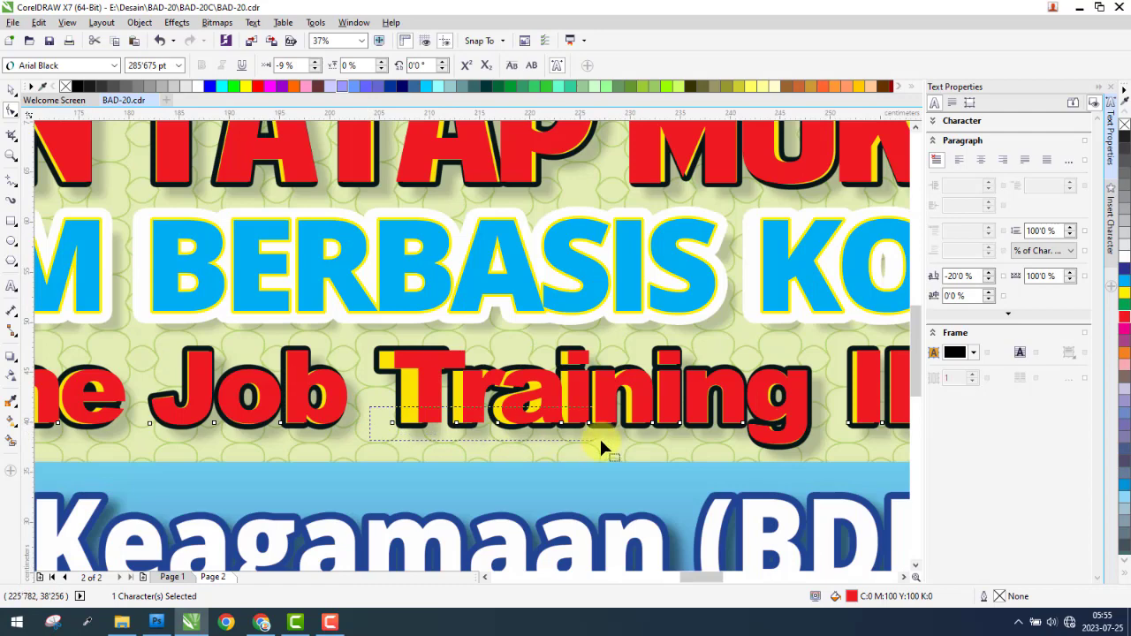
{"action": "scroll", "coordinate": [592, 423], "scroll_direction": "up", "scroll_amount": 2}
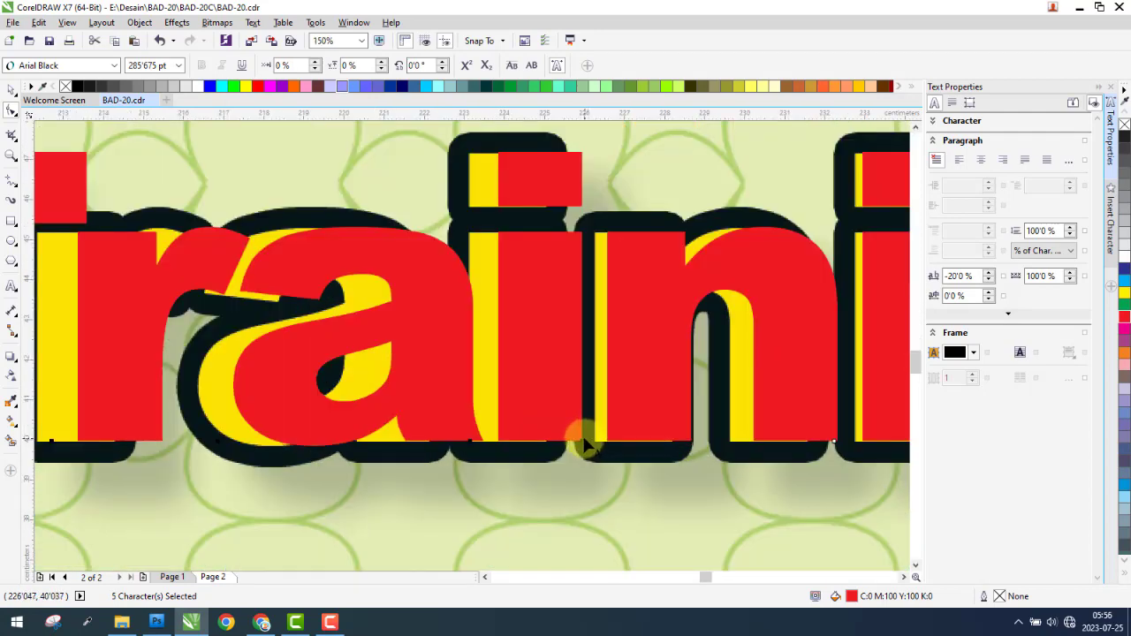
{"action": "left_click_drag", "start_coordinate": [576, 442], "coordinate": [568, 442]}
{"action": "scroll", "coordinate": [557, 433], "scroll_direction": "down", "scroll_amount": 1}
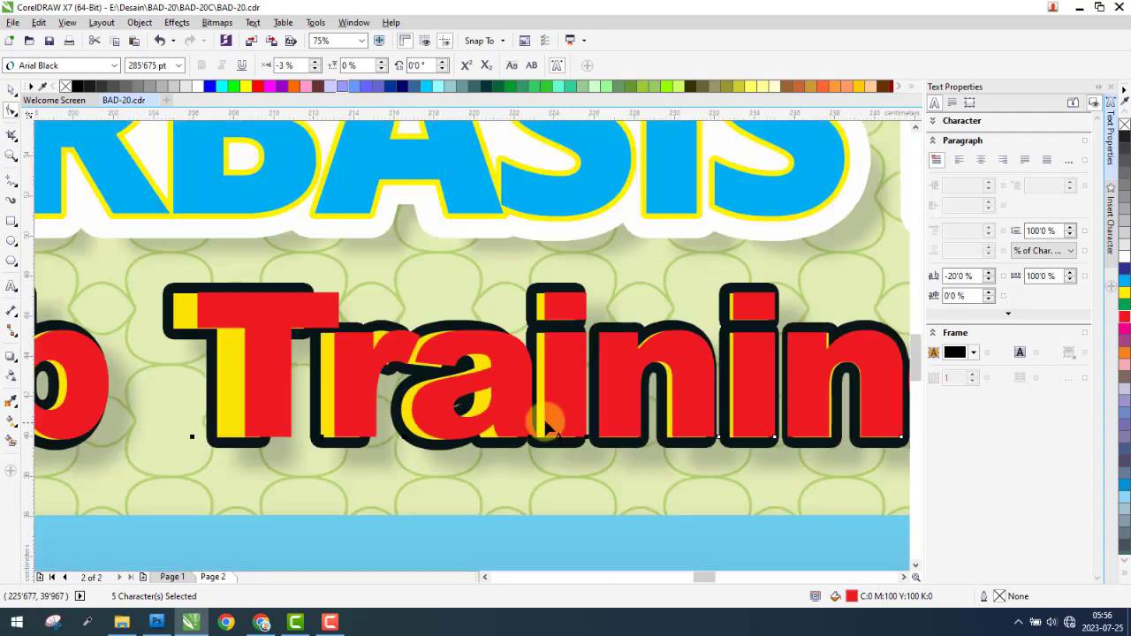
{"action": "left_click_drag", "start_coordinate": [191, 436], "coordinate": [170, 438]}
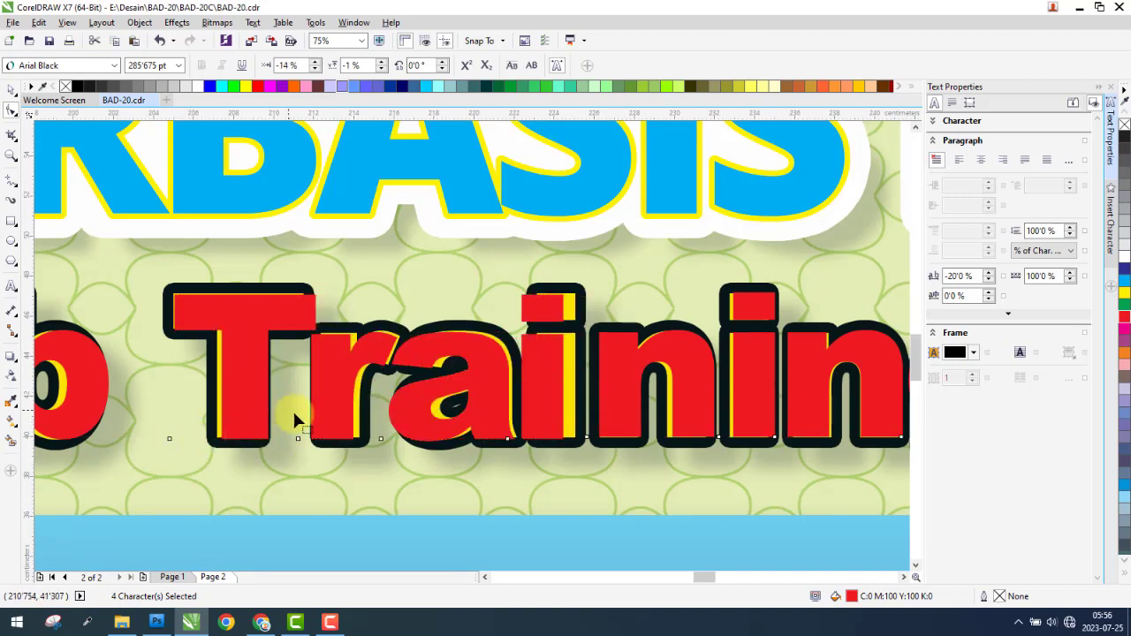
Fine-position the letters r, a and first i of "Training" individually over their yellow reference letters.
{"action": "left_click_drag", "start_coordinate": [299, 439], "coordinate": [302, 437]}
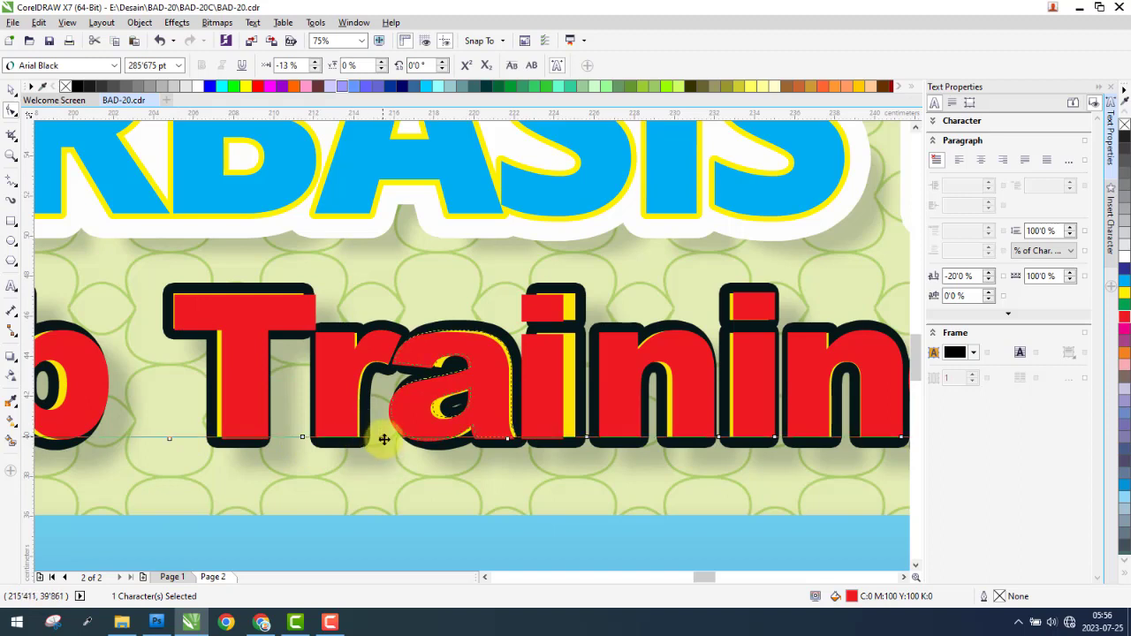
{"action": "left_click_drag", "start_coordinate": [384, 439], "coordinate": [385, 439]}
{"action": "left_click", "coordinate": [509, 439]}
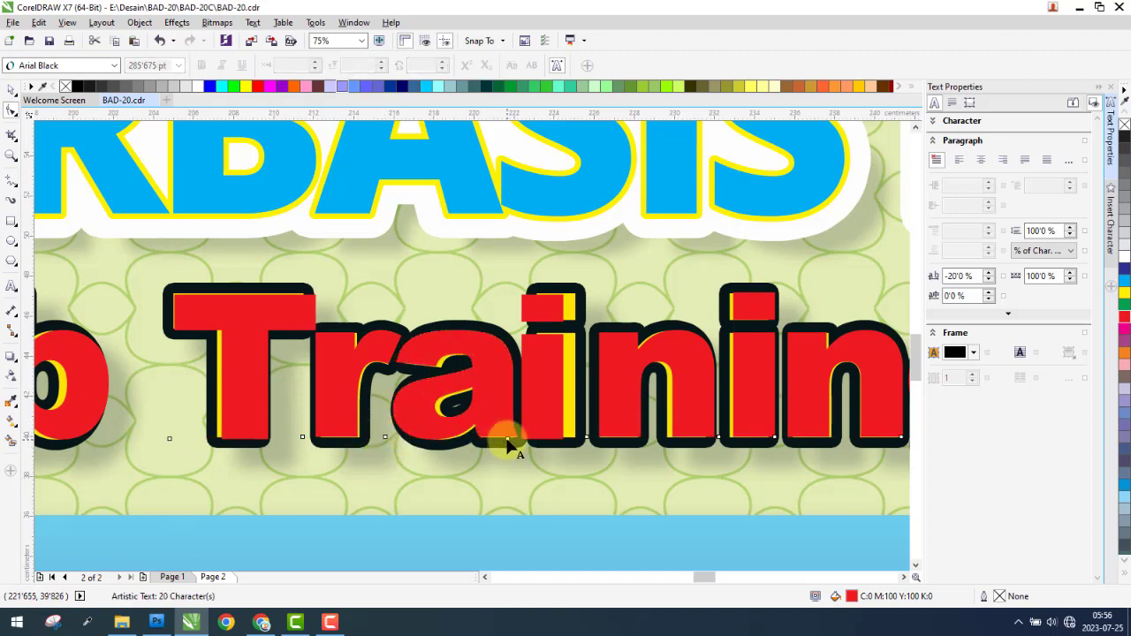
{"action": "left_click_drag", "start_coordinate": [517, 442], "coordinate": [518, 442]}
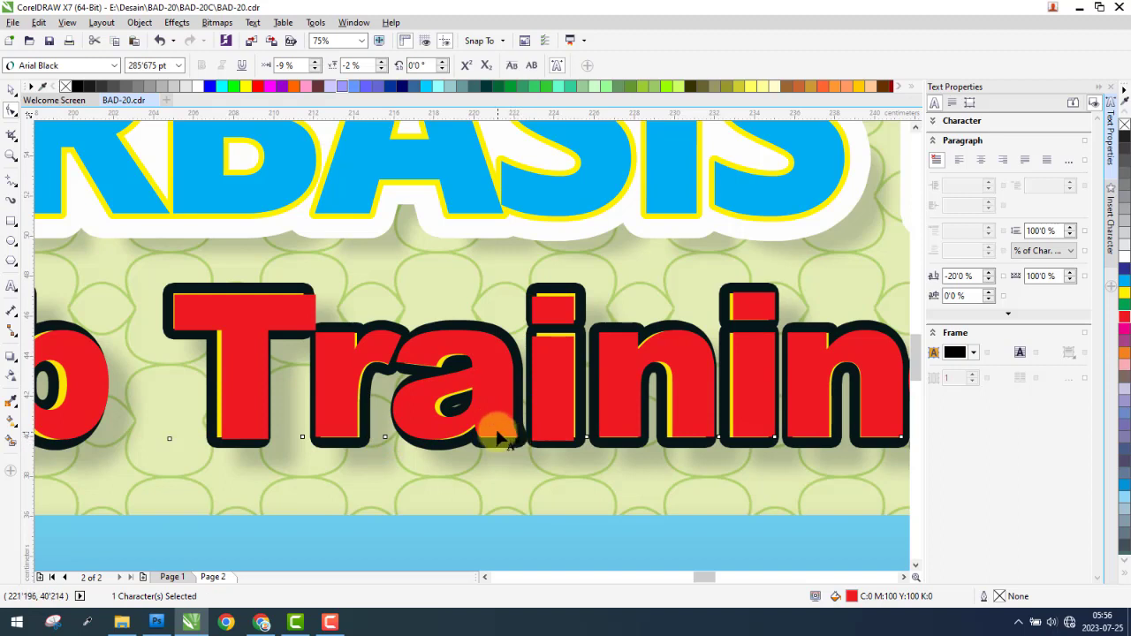
{"action": "left_click", "coordinate": [524, 428]}
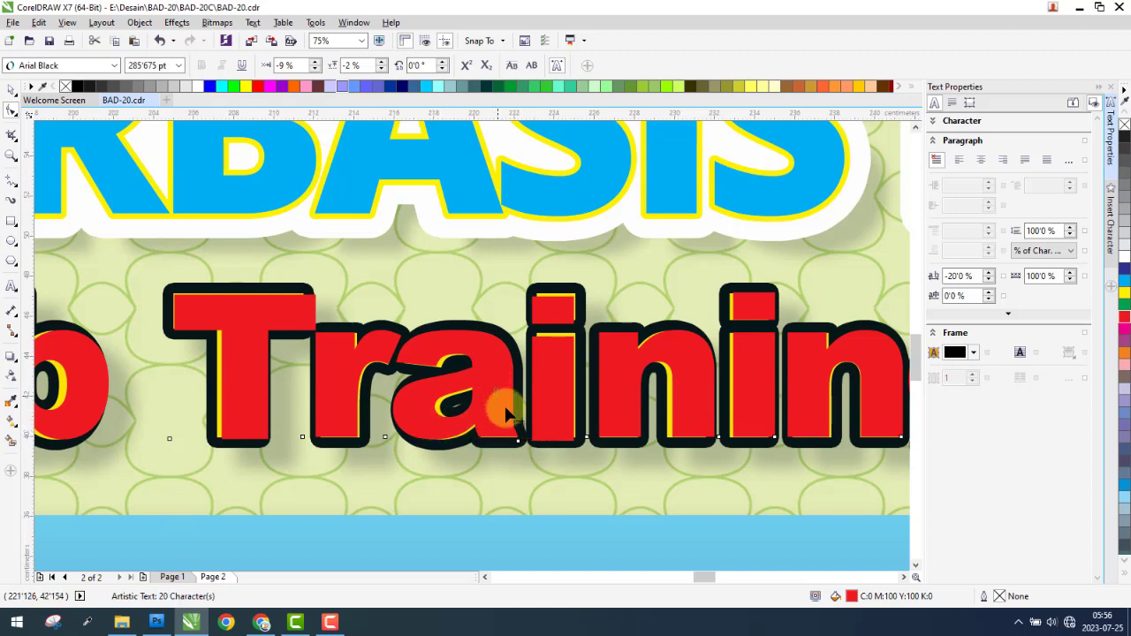
{"action": "left_click", "coordinate": [541, 442]}
{"action": "left_click", "coordinate": [486, 429]}
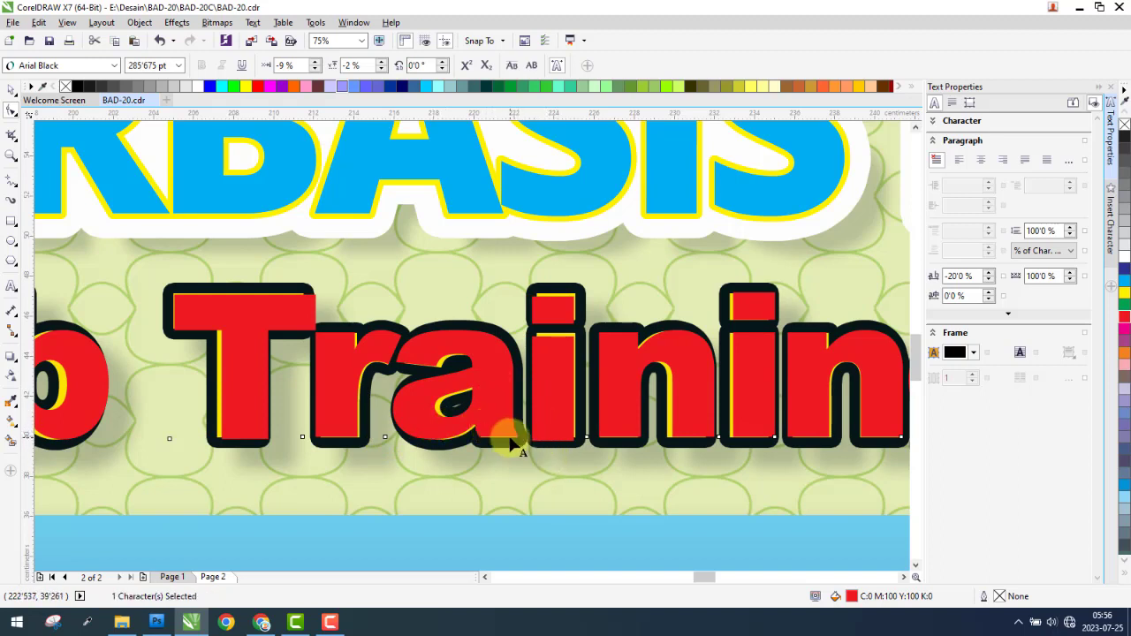
{"action": "left_click_drag", "start_coordinate": [518, 442], "coordinate": [523, 435]}
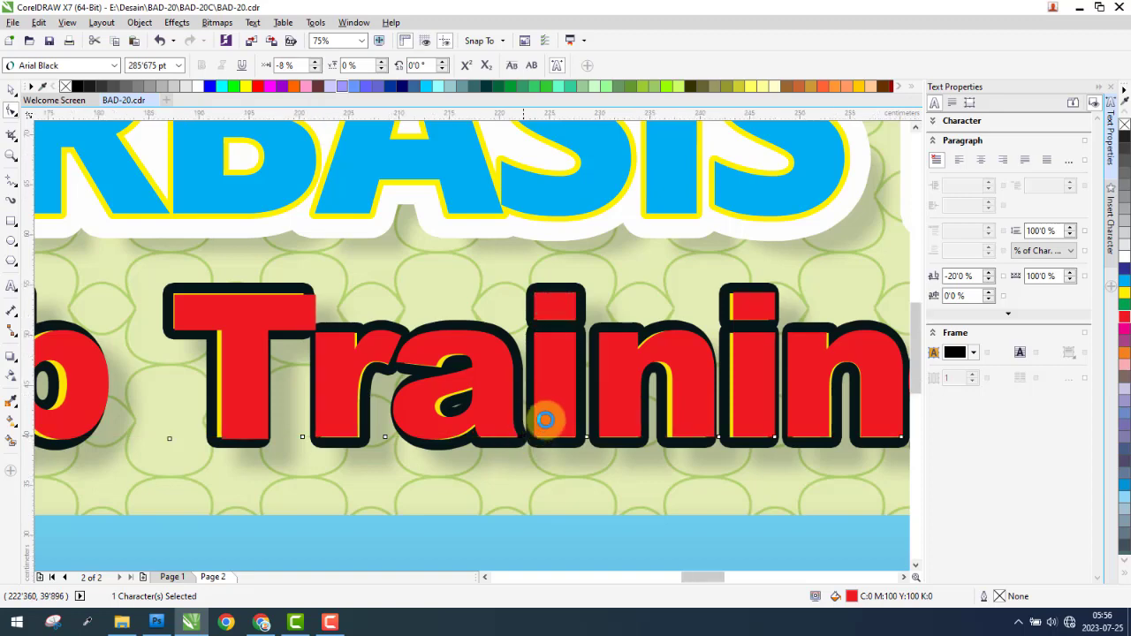
Duplicate the red line straight down below the banner and replace the copy's text with "Oleh:".
{"action": "scroll", "coordinate": [549, 418], "scroll_direction": "down", "scroll_amount": 3}
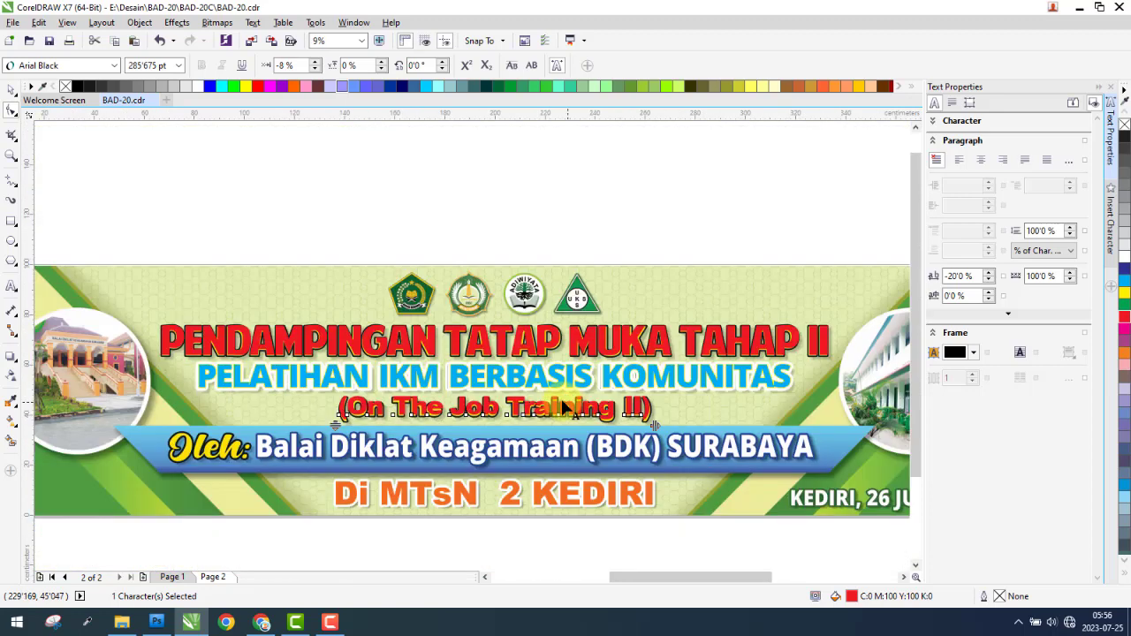
{"action": "left_click", "coordinate": [9, 87]}
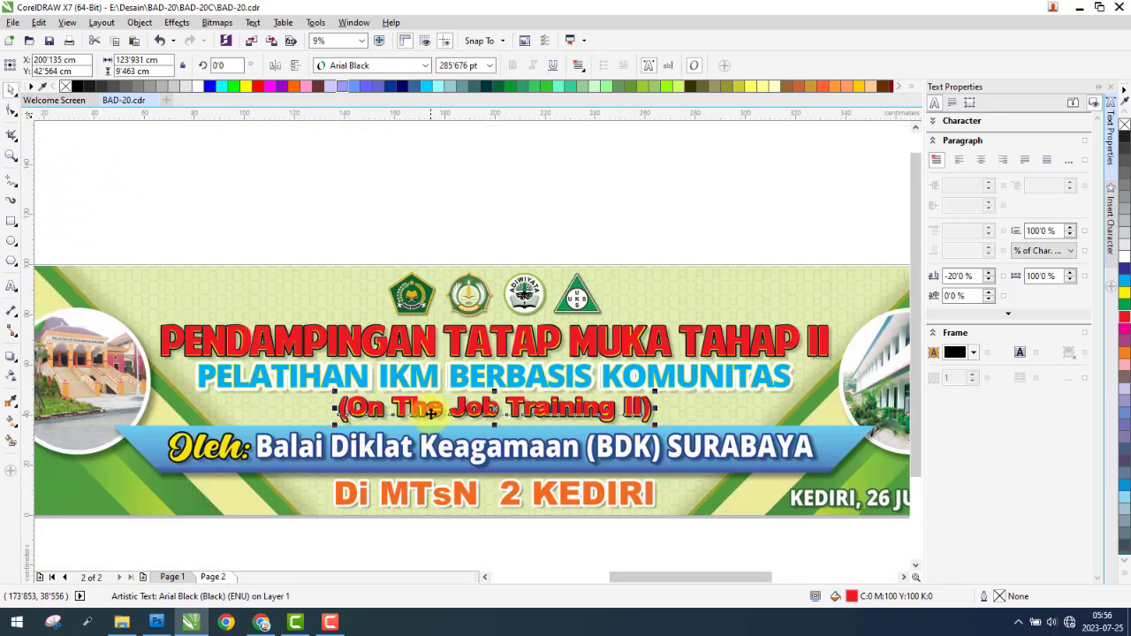
{"action": "left_click_drag", "start_coordinate": [431, 414], "coordinate": [428, 536]}
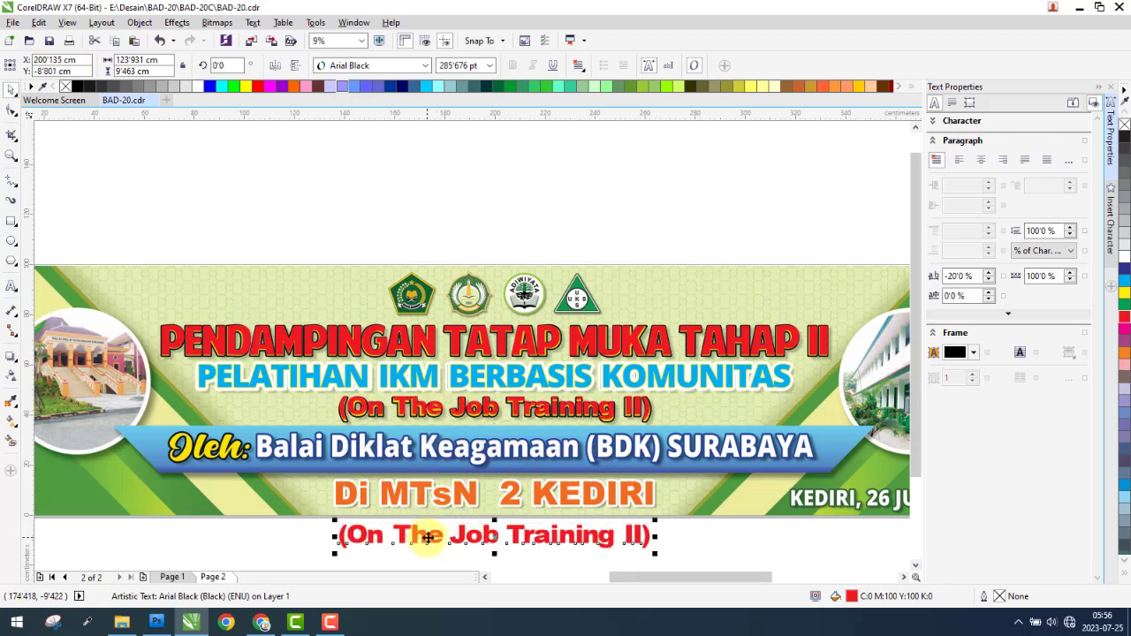
{"action": "double_click", "coordinate": [427, 535]}
{"action": "type", "text": "Oleh:"}
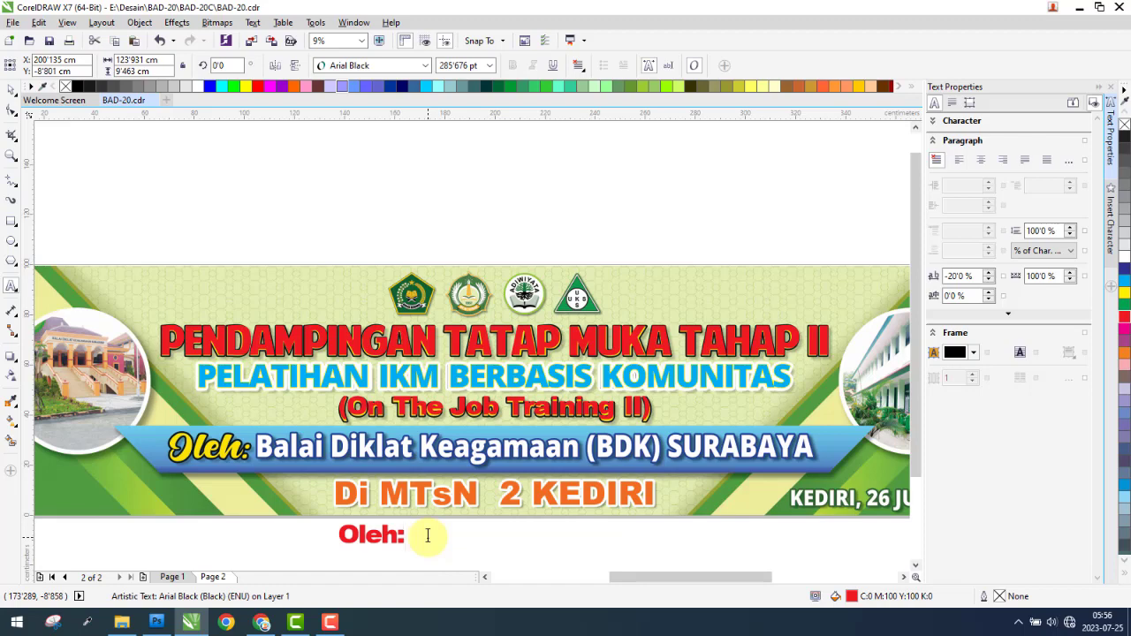
Set the font of the new "Oleh:" text to Hunters.
{"action": "left_click", "coordinate": [13, 89]}
{"action": "left_click", "coordinate": [326, 67]}
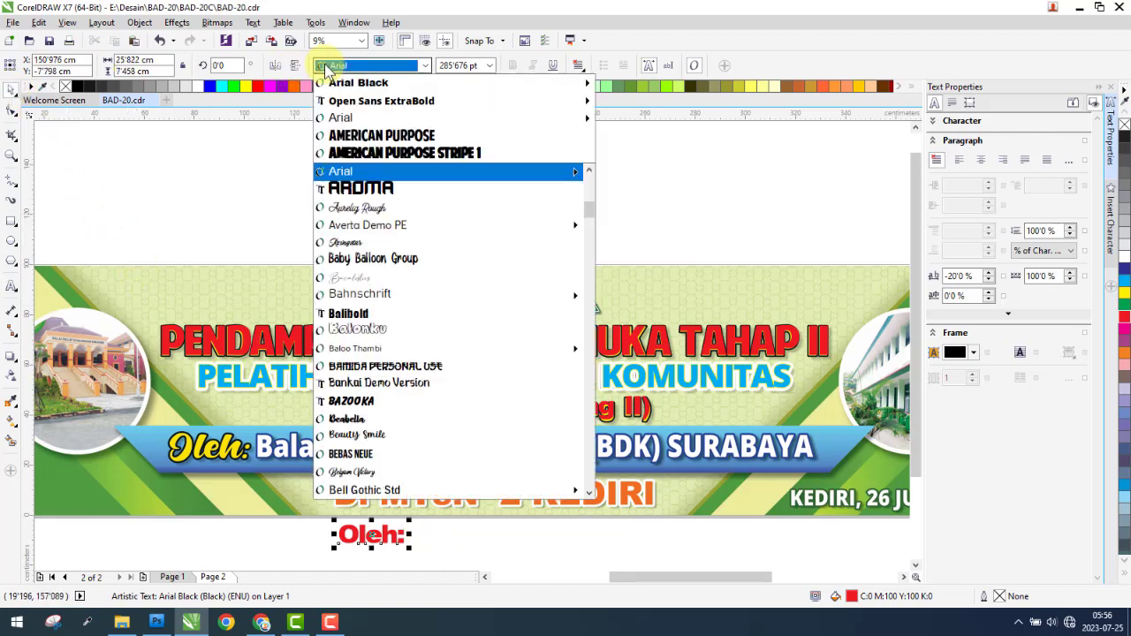
{"action": "type", "text": "Hu"}
{"action": "type", "text": "nters"}
{"action": "key", "text": "Return"}
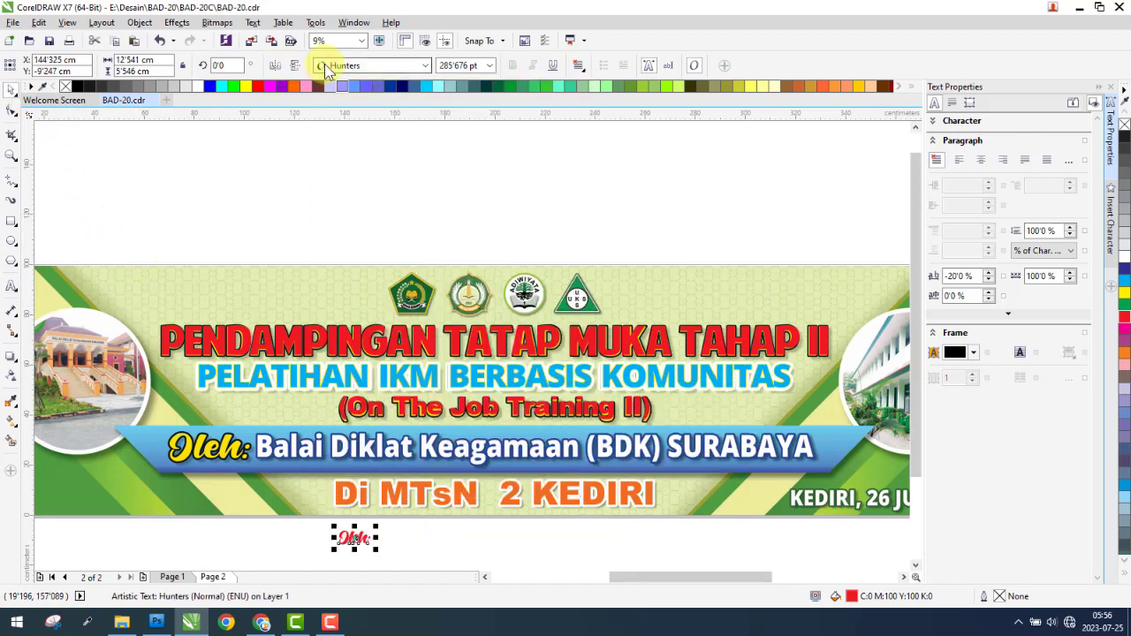
Move "Oleh:" onto the yellow reference word in the blue band, enlarge it to about 619 pt and align its O.
{"action": "left_click_drag", "start_coordinate": [432, 502], "coordinate": [224, 462]}
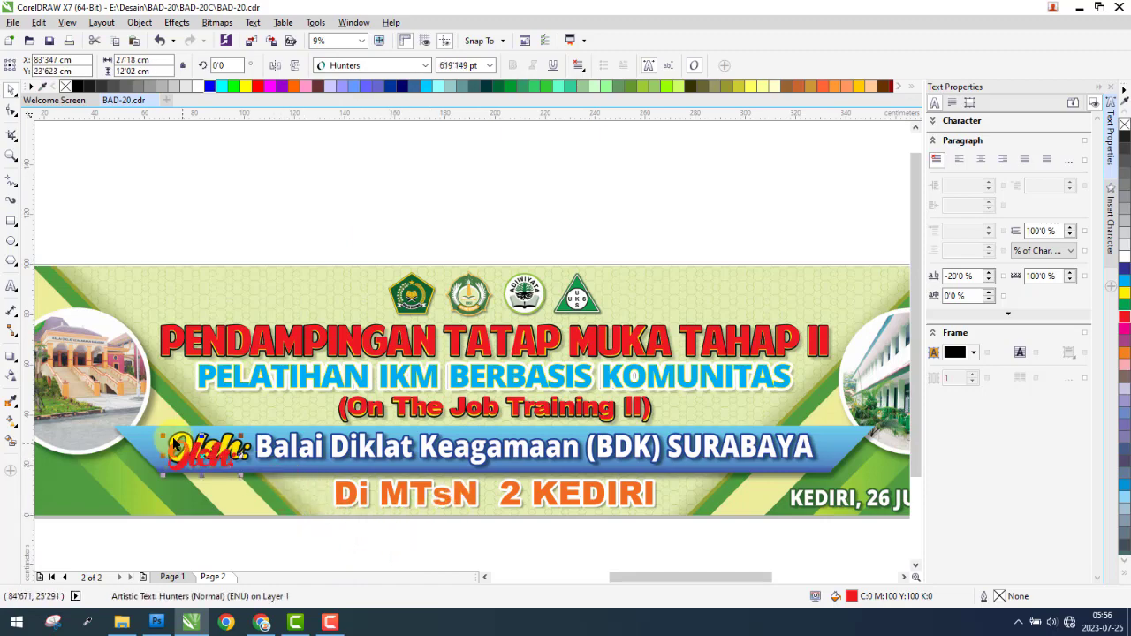
{"action": "scroll", "coordinate": [225, 459], "scroll_direction": "up", "scroll_amount": 5}
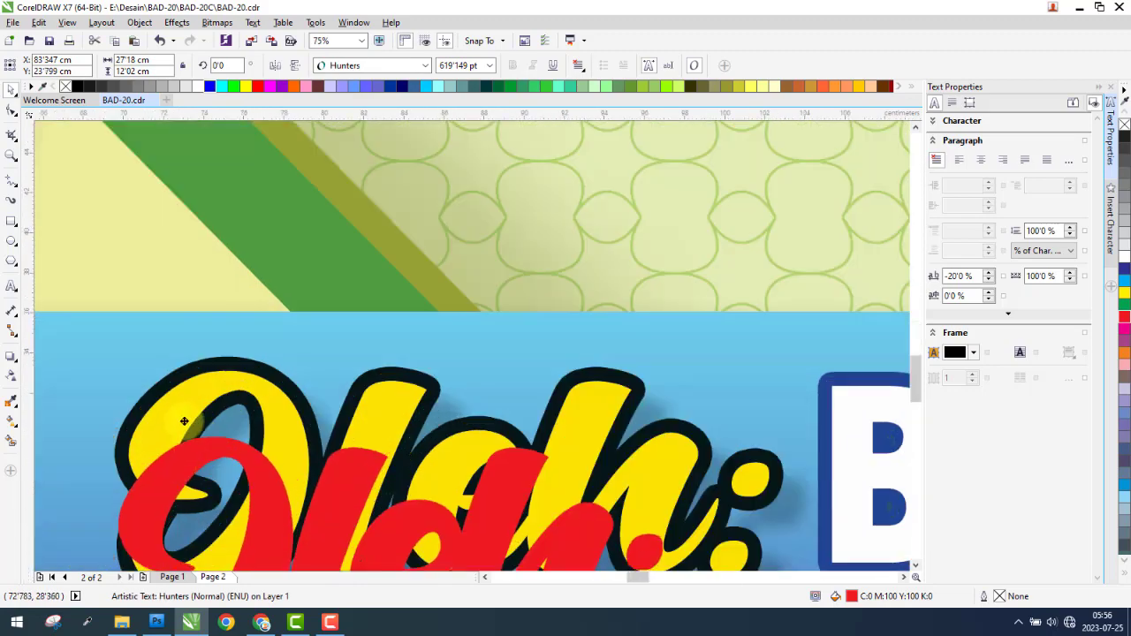
{"action": "mouse_move", "coordinate": [184, 421]}
{"action": "left_mouse_down"}
{"action": "mouse_move", "coordinate": [194, 392]}
{"action": "mouse_move", "coordinate": [185, 397]}
{"action": "mouse_move", "coordinate": [194, 403]}
{"action": "left_mouse_up"}
{"action": "scroll", "coordinate": [194, 403], "scroll_direction": "down", "scroll_amount": 5}
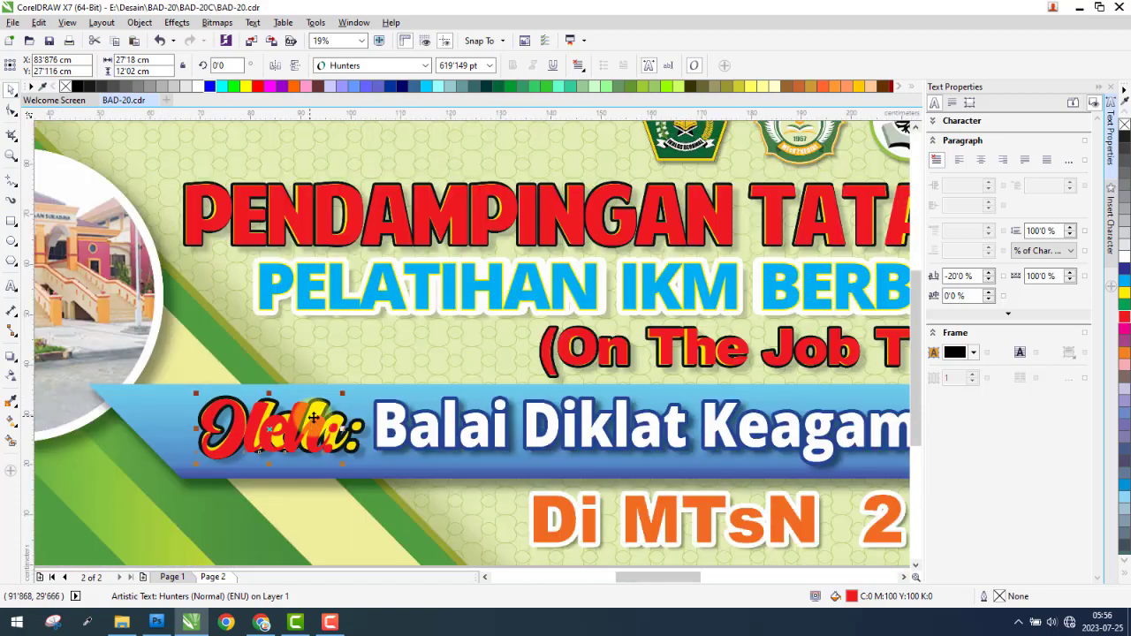
Stretch "Oleh:" to about 32 cm wide and reduce its height to about 11.4 cm to fit the yellow reference.
{"action": "scroll", "coordinate": [347, 431], "scroll_direction": "up", "scroll_amount": 5}
{"action": "left_click_drag", "start_coordinate": [360, 446], "coordinate": [519, 444]}
{"action": "scroll", "coordinate": [519, 444], "scroll_direction": "down", "scroll_amount": 5}
{"action": "scroll", "coordinate": [518, 480], "scroll_direction": "up", "scroll_amount": 5}
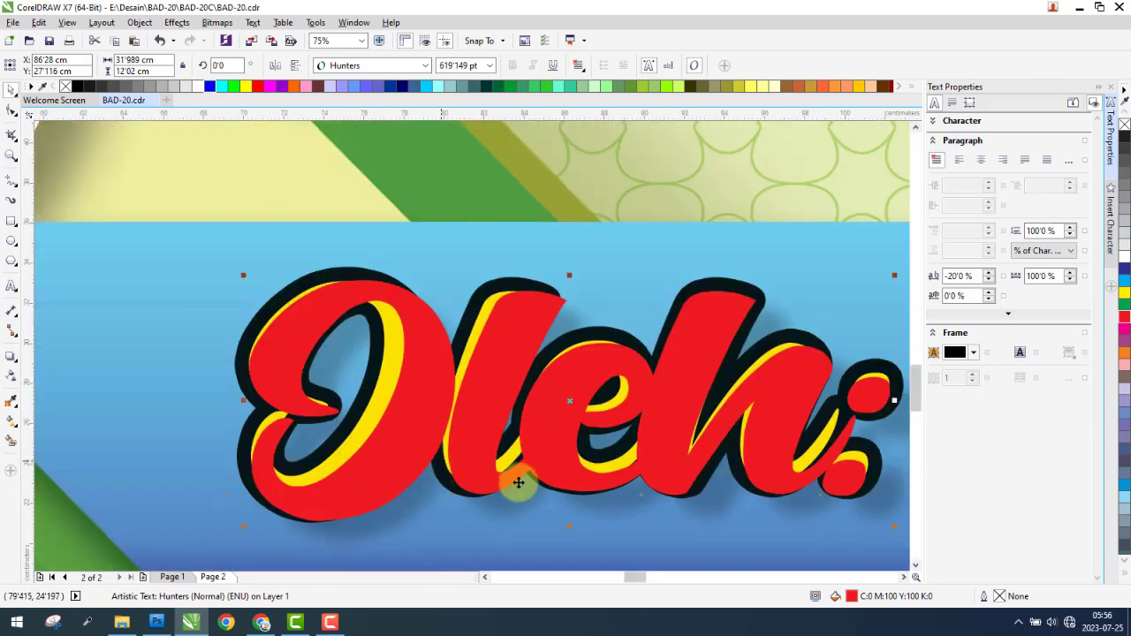
{"action": "left_click_drag", "start_coordinate": [574, 517], "coordinate": [574, 514]}
{"action": "scroll", "coordinate": [611, 492], "scroll_direction": "down", "scroll_amount": 3}
{"action": "scroll", "coordinate": [652, 457], "scroll_direction": "up", "scroll_amount": 5}
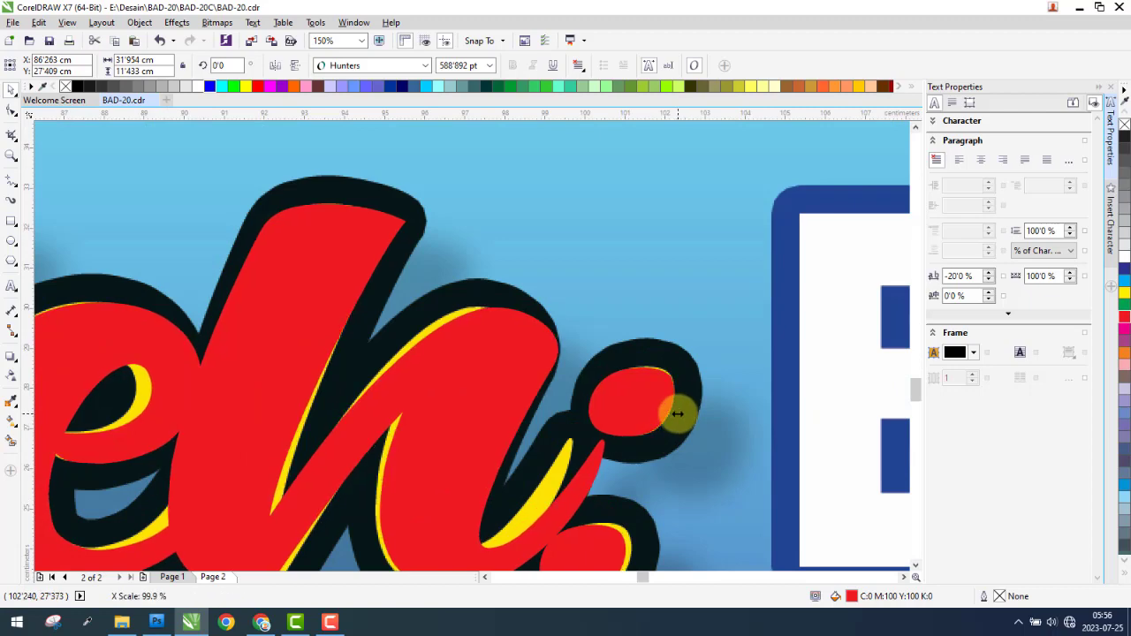
Give the red "Oleh:" text a green outline 10 pixels wide.
{"action": "scroll", "coordinate": [285, 422], "scroll_direction": "down", "scroll_amount": 8}
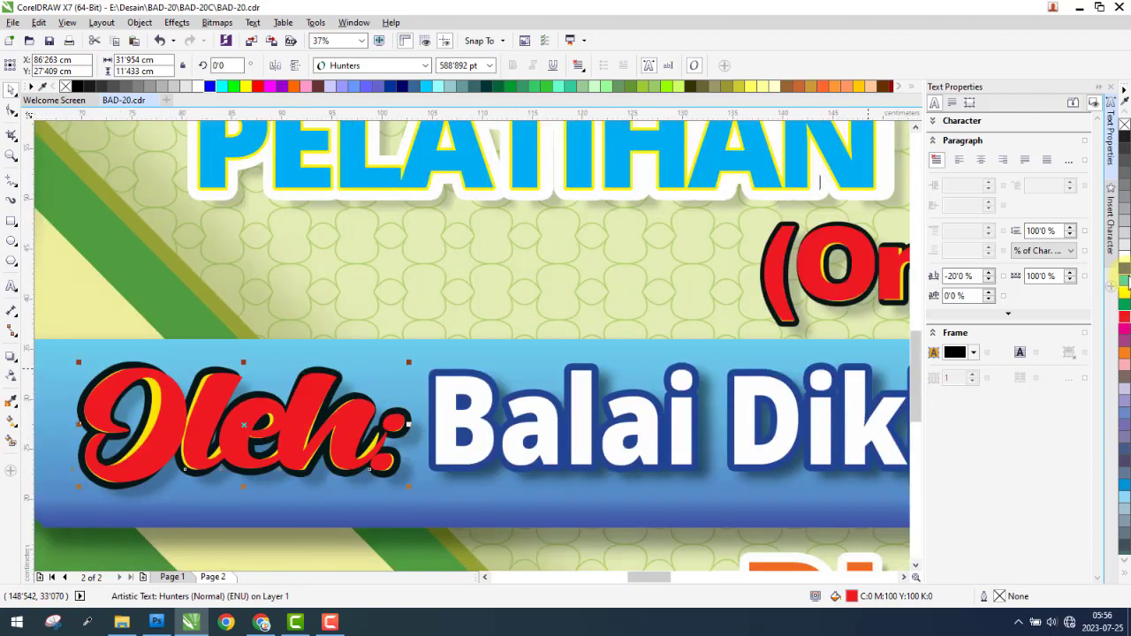
{"action": "right_click", "coordinate": [1128, 278]}
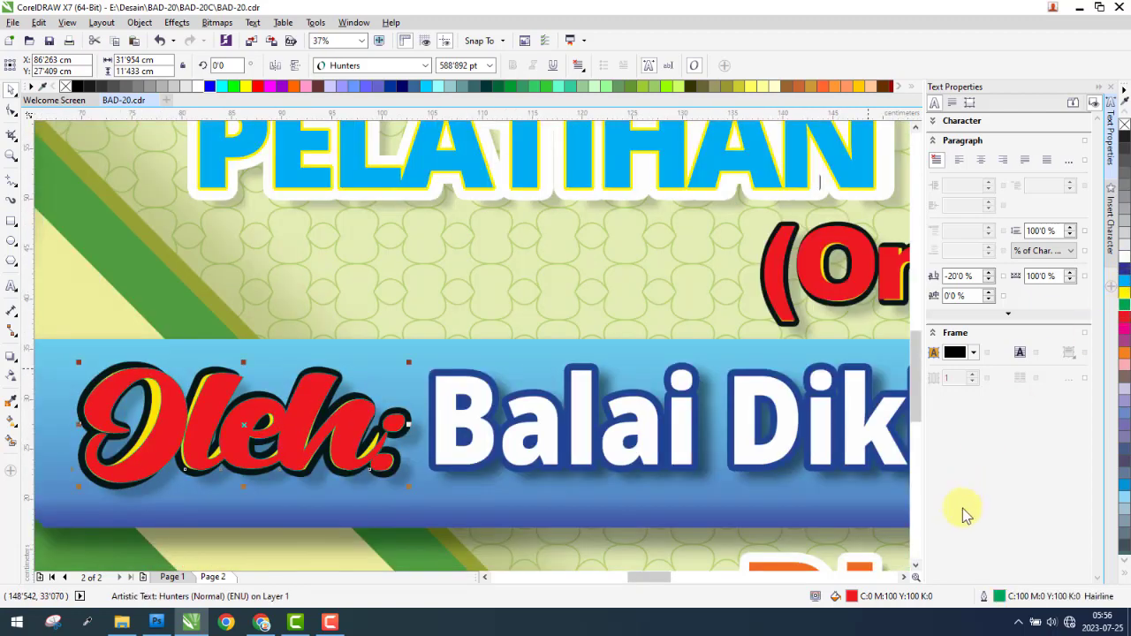
{"action": "key", "text": "F12"}
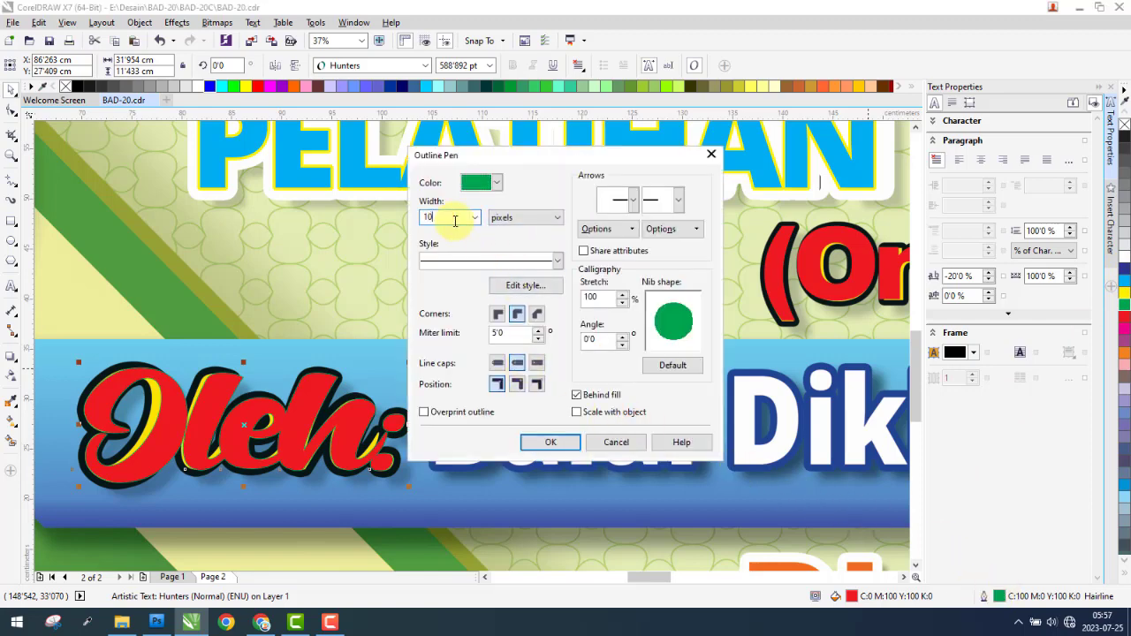
{"action": "key", "text": "Return"}
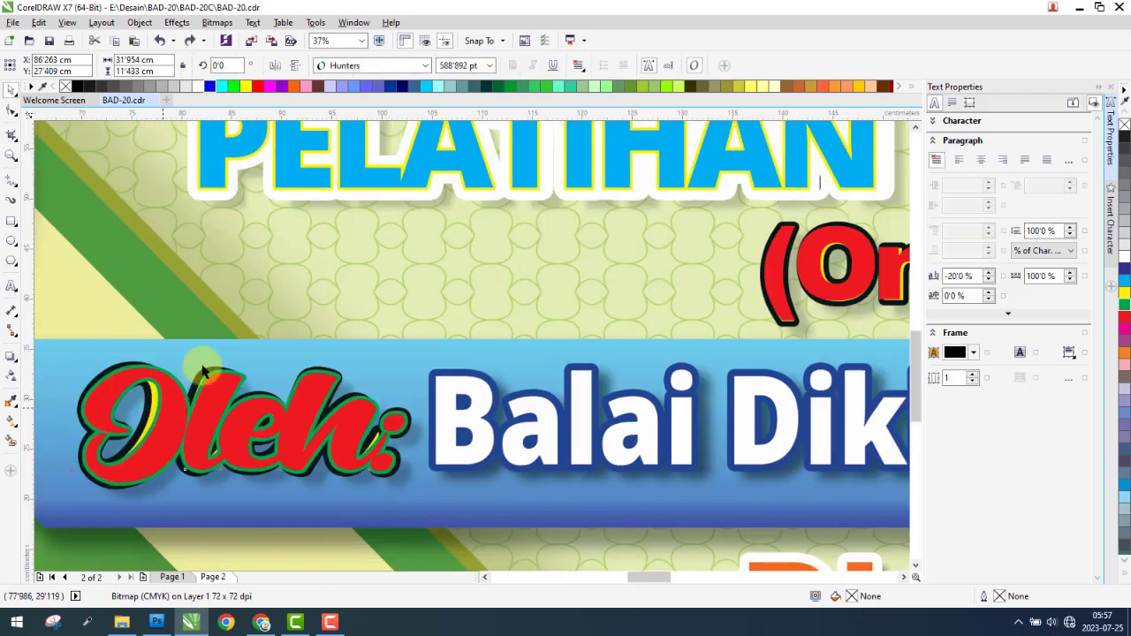
{"action": "mouse_move", "coordinate": [197, 374]}
{"action": "left_mouse_down"}
{"action": "mouse_move", "coordinate": [235, 336]}
{"action": "mouse_move", "coordinate": [209, 386]}
{"action": "left_mouse_up"}
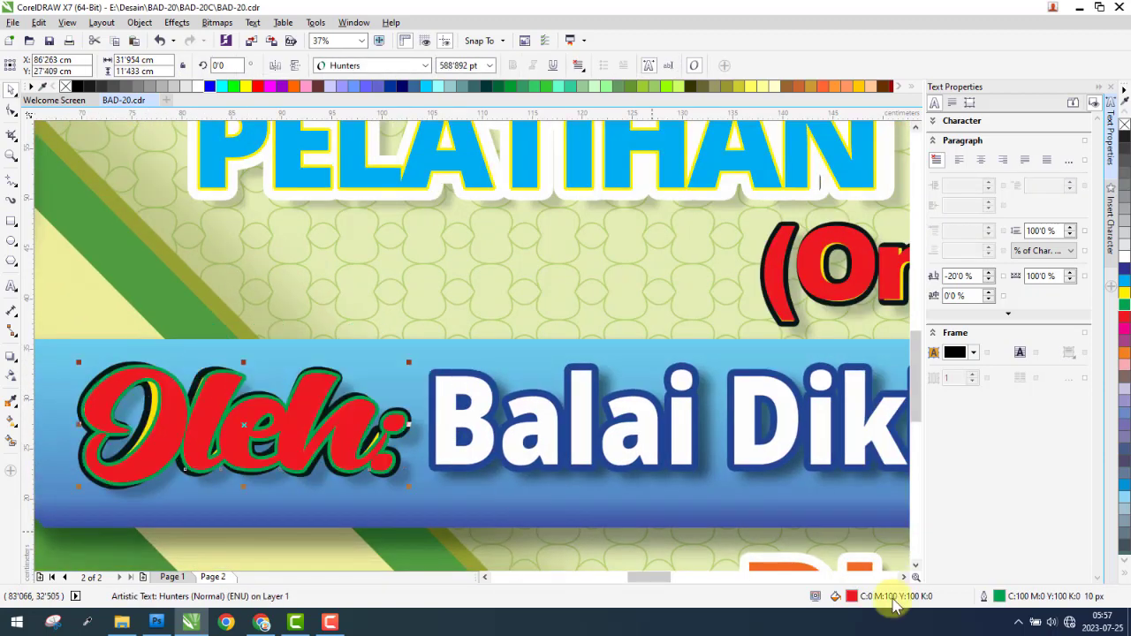
Set the outline width of the "Oleh:" text to 15 pixels.
{"action": "double_click", "coordinate": [994, 597]}
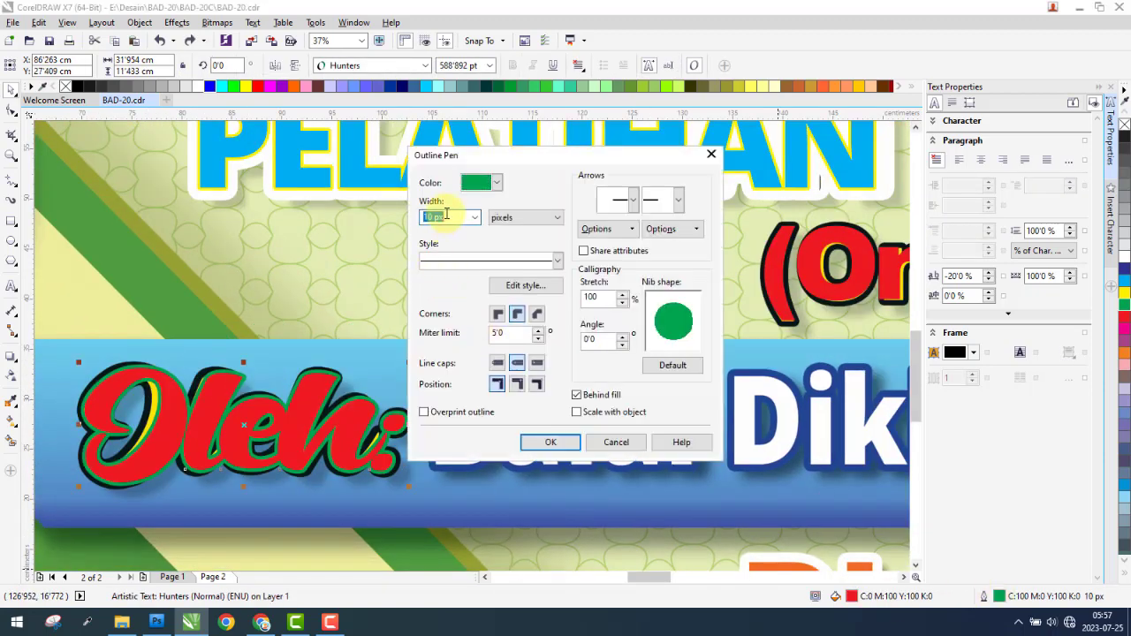
{"action": "left_click", "coordinate": [447, 214]}
{"action": "type", "text": "15"}
{"action": "key", "text": "Return"}
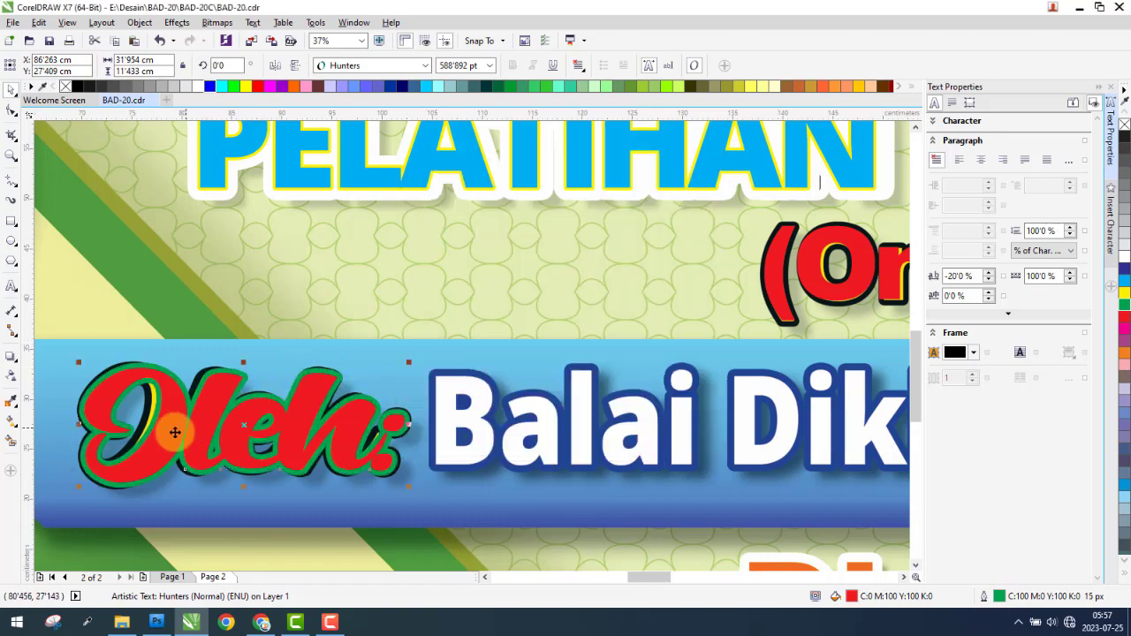
Give the "(On The Job Training II)" text a dark blue outline 8 pixels wide.
{"action": "scroll", "coordinate": [161, 440], "scroll_direction": "down", "scroll_amount": 2}
{"action": "scroll", "coordinate": [311, 438], "scroll_direction": "down", "scroll_amount": 1}
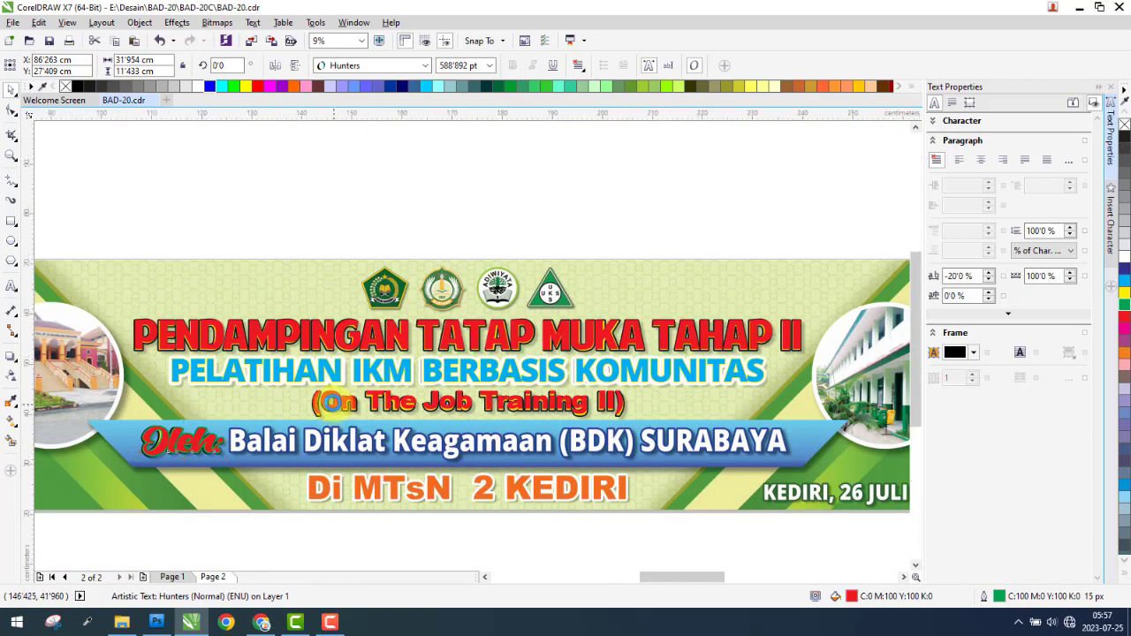
{"action": "scroll", "coordinate": [331, 405], "scroll_direction": "up", "scroll_amount": 2}
{"action": "left_click", "coordinate": [358, 398]}
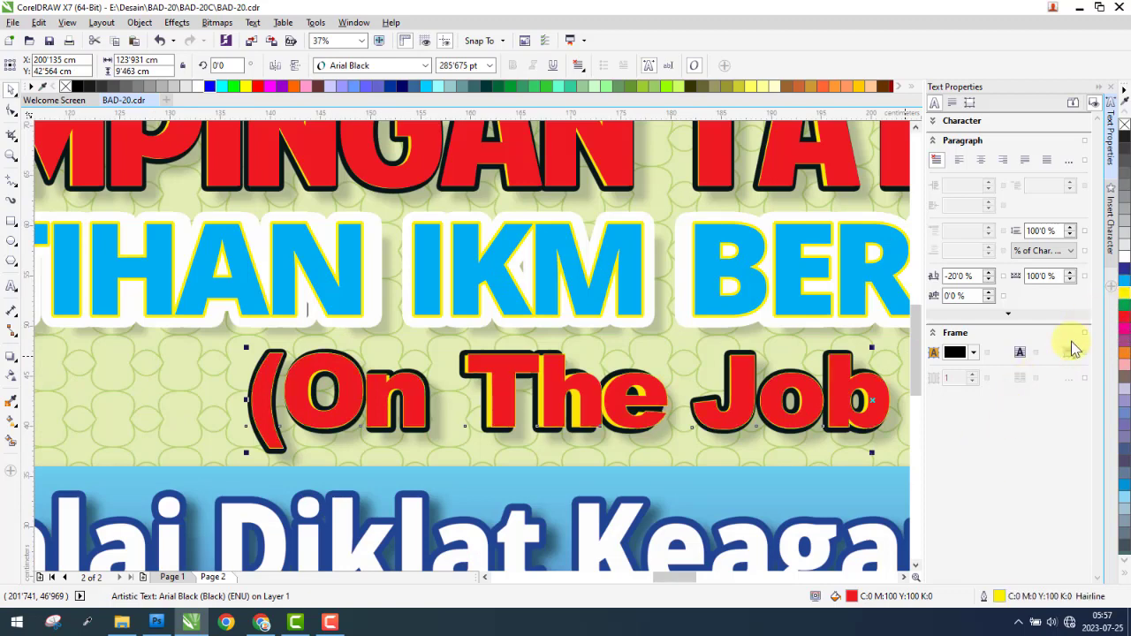
{"action": "right_click", "coordinate": [1124, 273]}
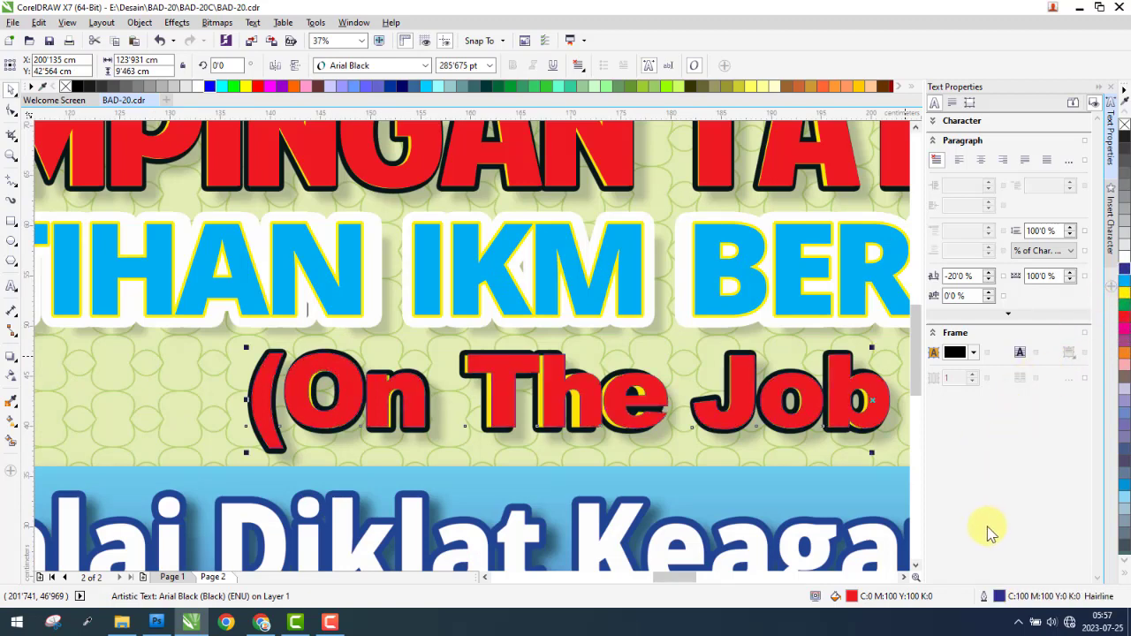
{"action": "double_click", "coordinate": [999, 597]}
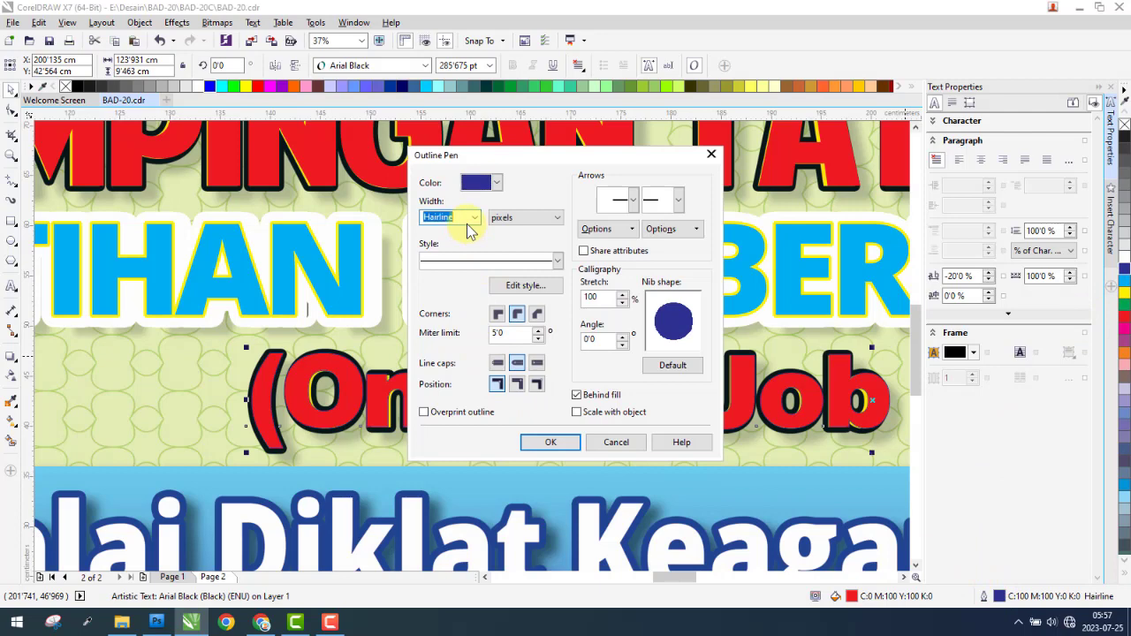
{"action": "type", "text": "8"}
{"action": "key", "text": "Return"}
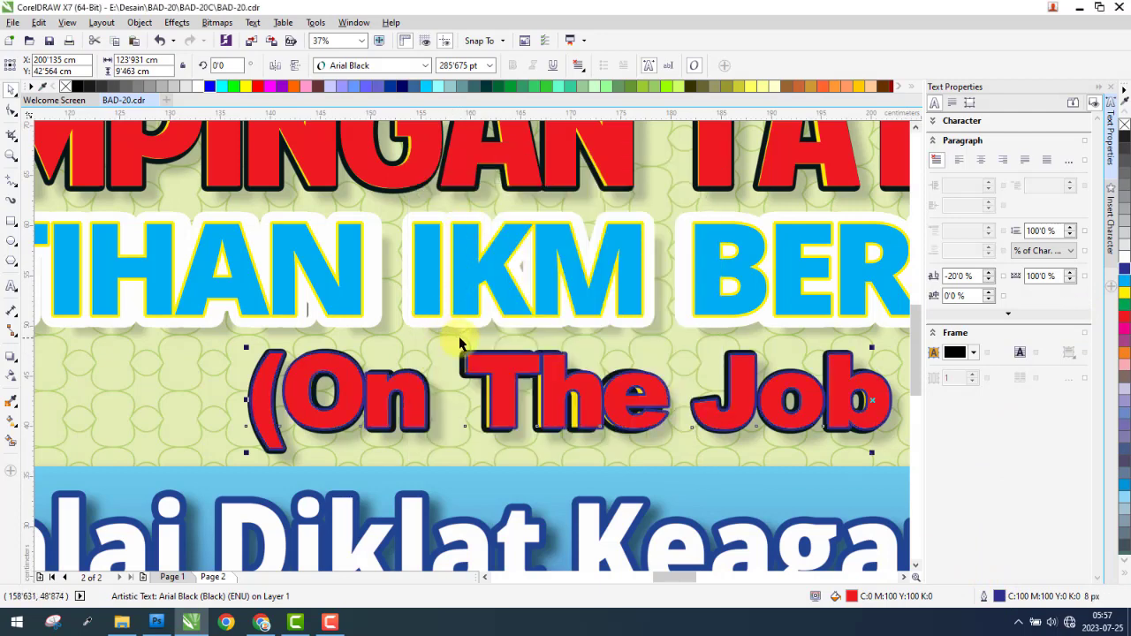
Widen the outline of the "(On The Job Training II)" text to 10 pixels and finally to 13 pixels.
{"action": "double_click", "coordinate": [999, 597]}
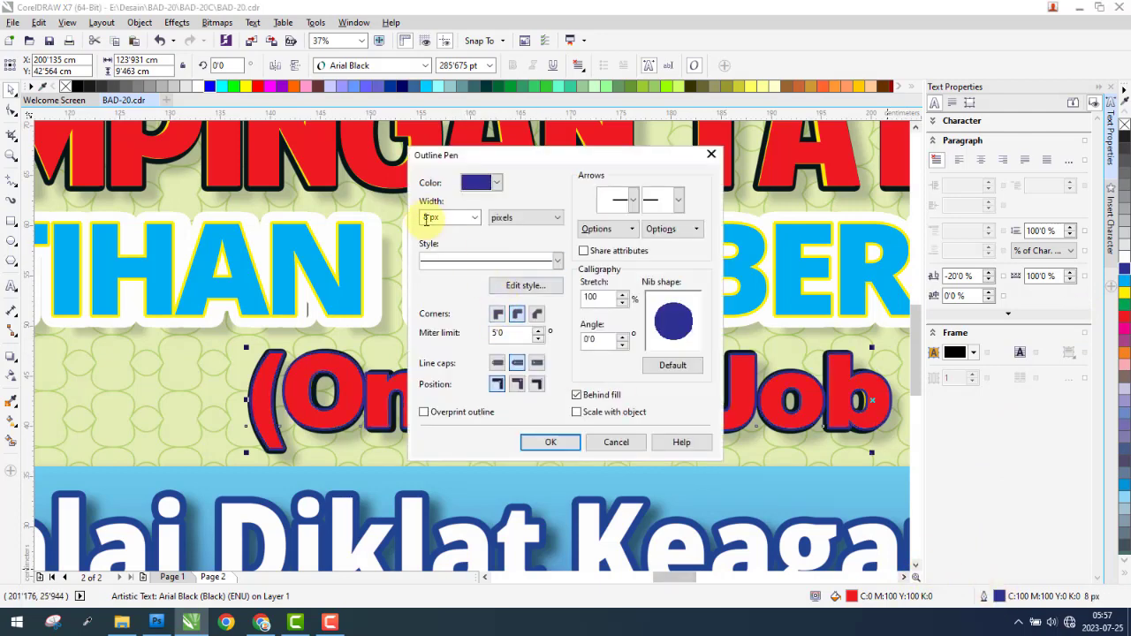
{"action": "key", "text": "Return"}
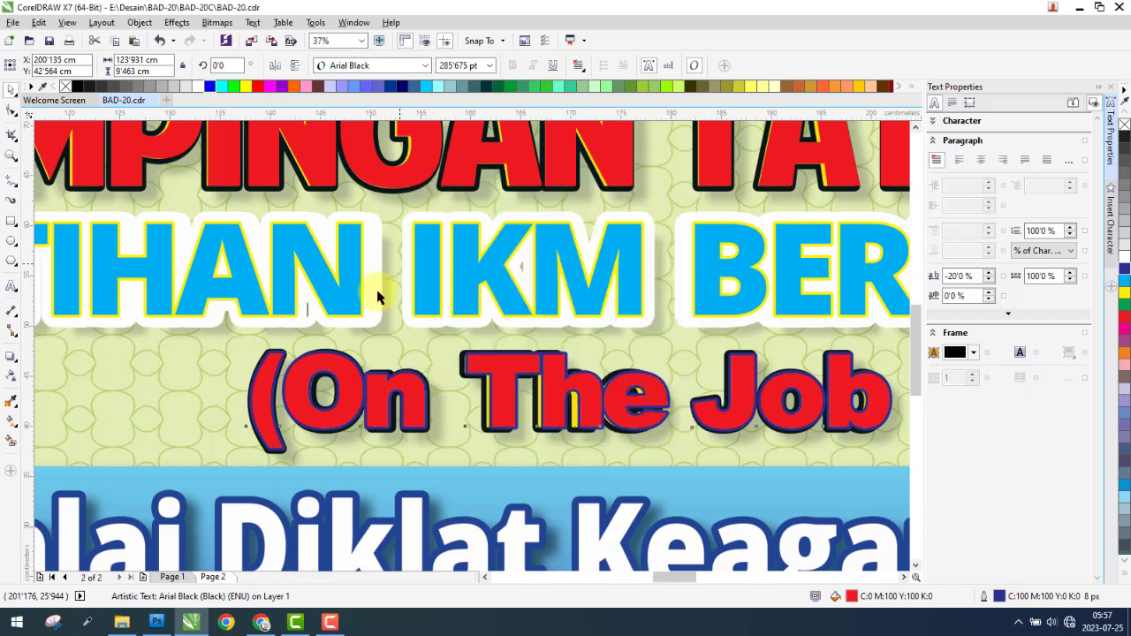
{"action": "left_click", "coordinate": [480, 362]}
{"action": "scroll", "coordinate": [486, 373], "scroll_direction": "up", "scroll_amount": 2}
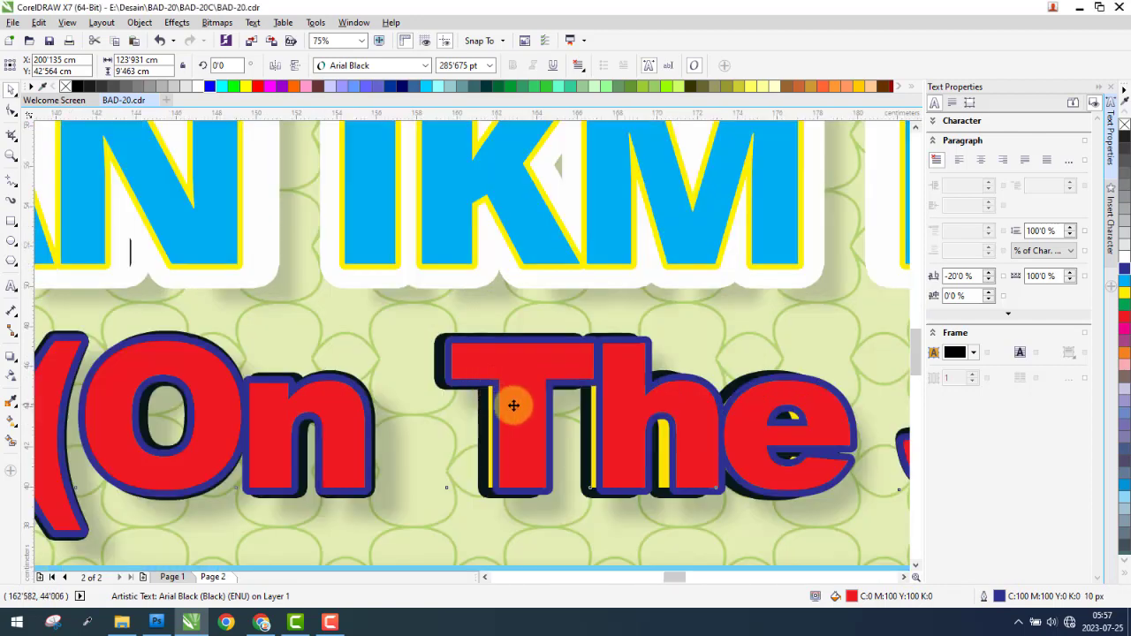
{"action": "double_click", "coordinate": [999, 598]}
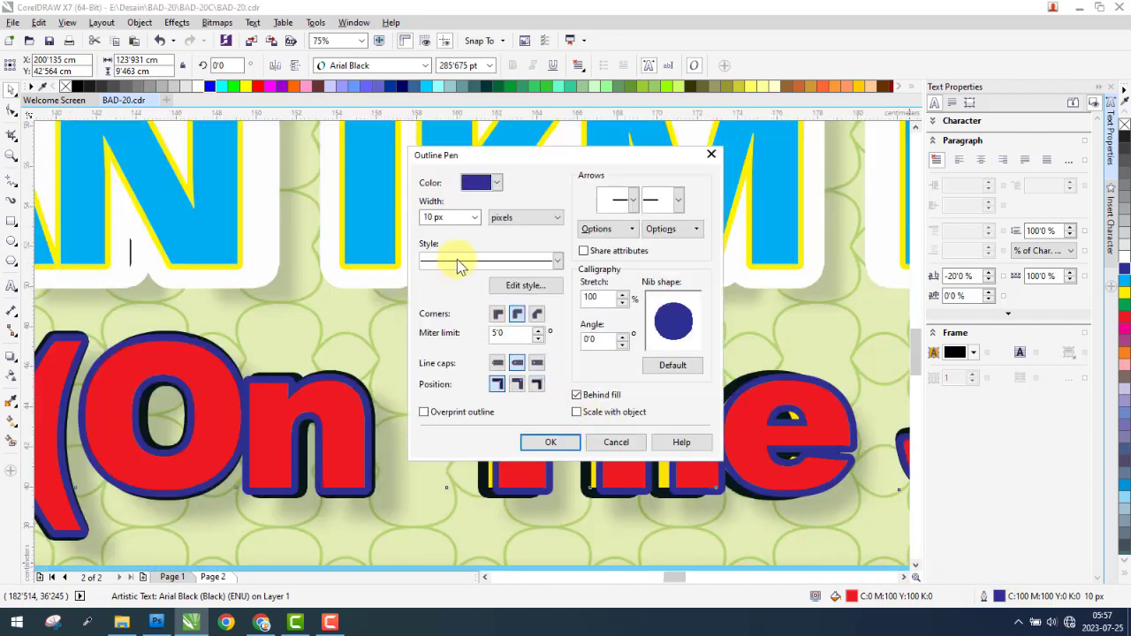
{"action": "key", "text": "Return"}
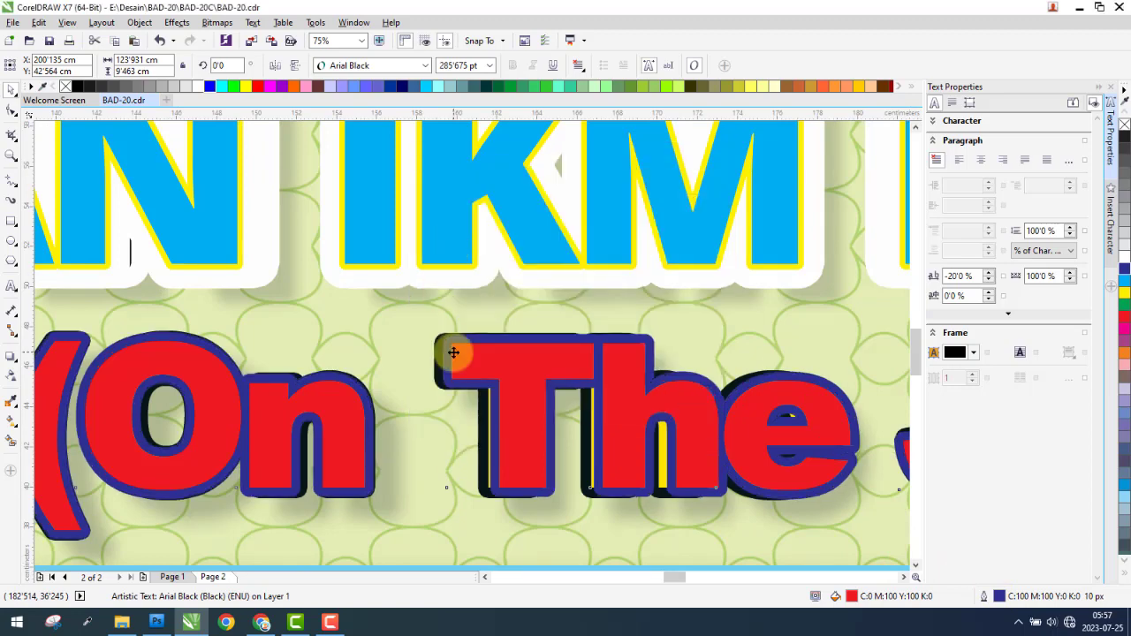
{"action": "scroll", "coordinate": [450, 336], "scroll_direction": "down", "scroll_amount": 3}
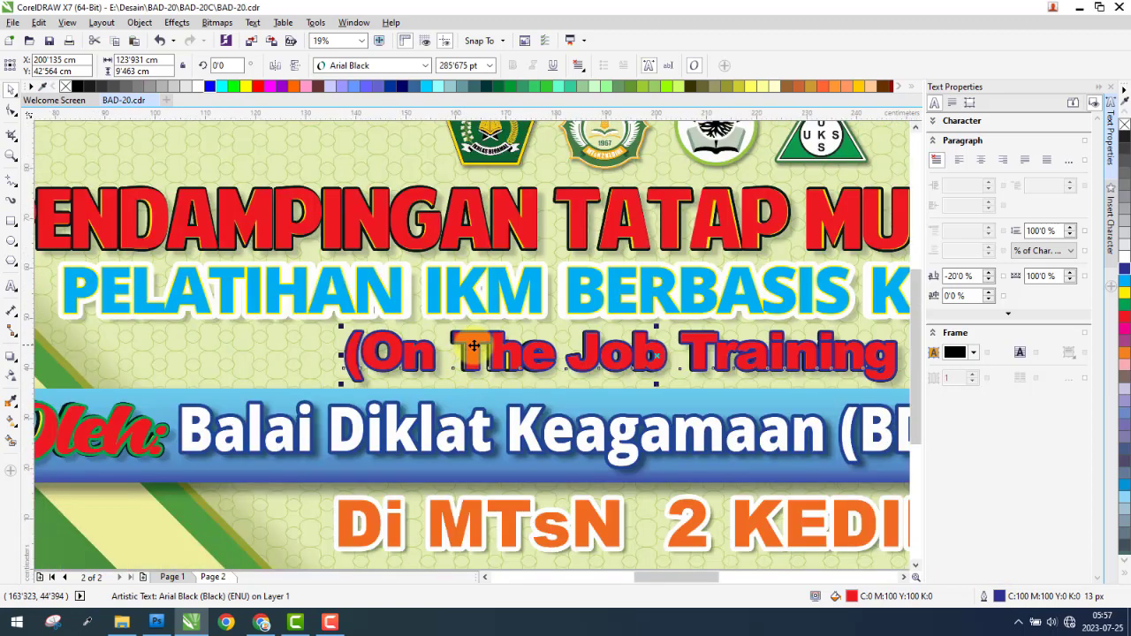
Place a copy of the "(On The Job Training II)" text near the blue banner and retype it as "Balai Diklat Keagamaan (BDK) SURABAYA".
{"action": "left_click_drag", "start_coordinate": [474, 347], "coordinate": [328, 442]}
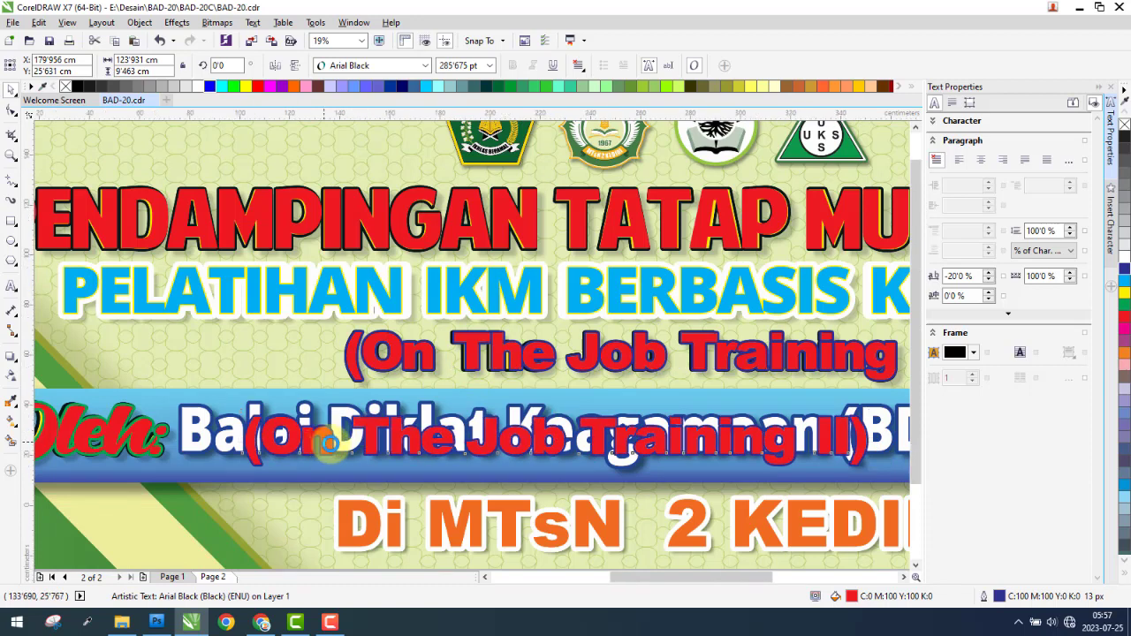
{"action": "scroll", "coordinate": [329, 442], "scroll_direction": "down", "scroll_amount": 1}
{"action": "left_click_drag", "start_coordinate": [441, 440], "coordinate": [431, 458]}
{"action": "double_click", "coordinate": [430, 455]}
{"action": "type", "text": "B"}
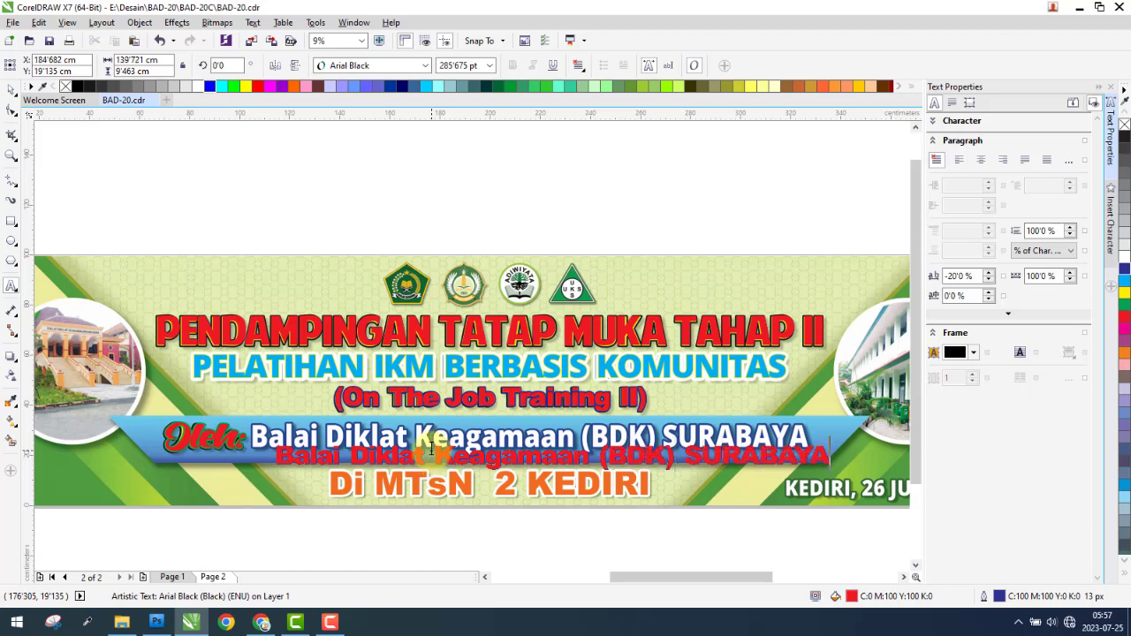
{"action": "left_click", "coordinate": [431, 450]}
{"action": "left_click", "coordinate": [10, 91]}
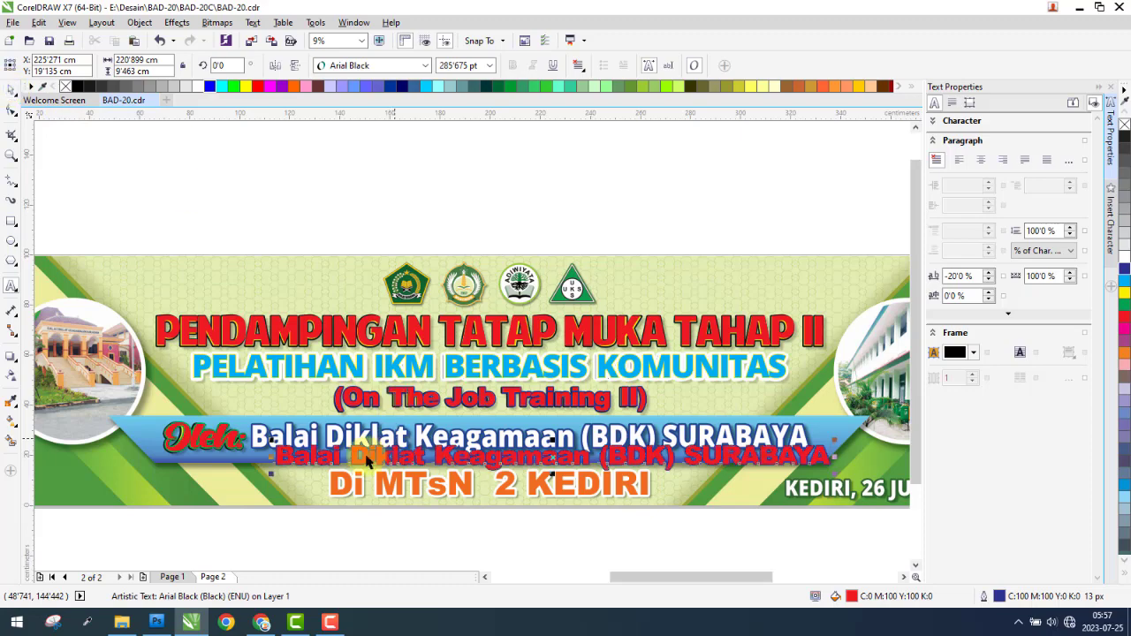
Move the red "Balai Diklat Keagamaan (BDK) SURABAYA" text over the matching white line on the blue banner, with their starts aligned.
{"action": "scroll", "coordinate": [285, 442], "scroll_direction": "up", "scroll_amount": 1}
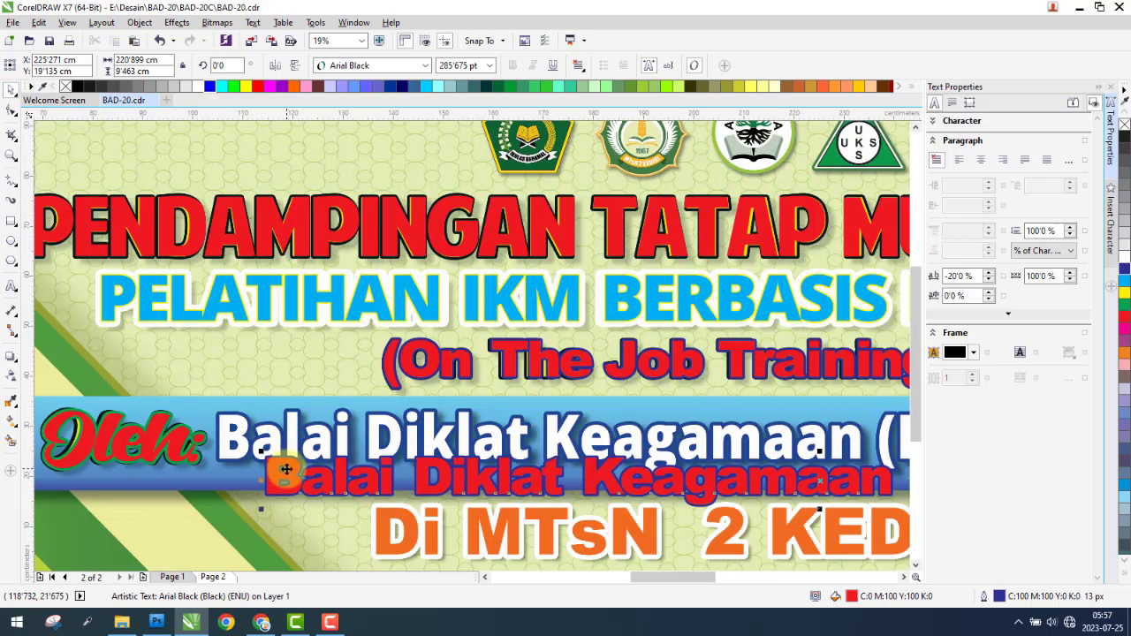
{"action": "left_click_drag", "start_coordinate": [294, 470], "coordinate": [292, 439]}
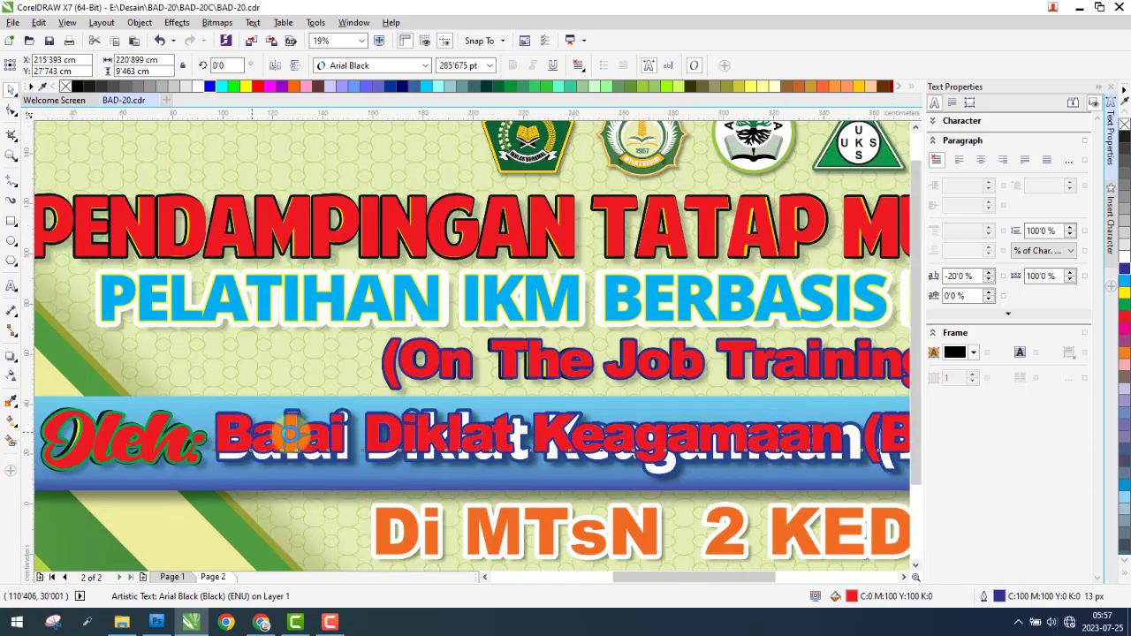
{"action": "scroll", "coordinate": [652, 434], "scroll_direction": "down", "scroll_amount": 1}
{"action": "scroll", "coordinate": [575, 448], "scroll_direction": "up", "scroll_amount": 1}
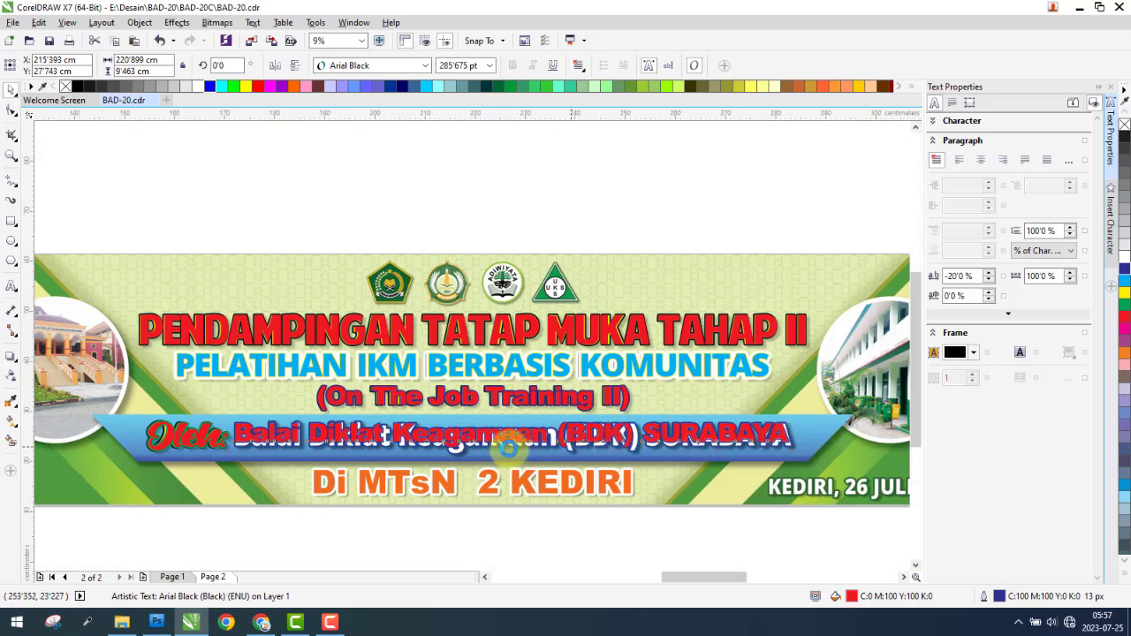
Try stretching the red banner text taller, undo it, and change its font to Open Sans ExtraBold.
{"action": "left_click_drag", "start_coordinate": [452, 450], "coordinate": [454, 467]}
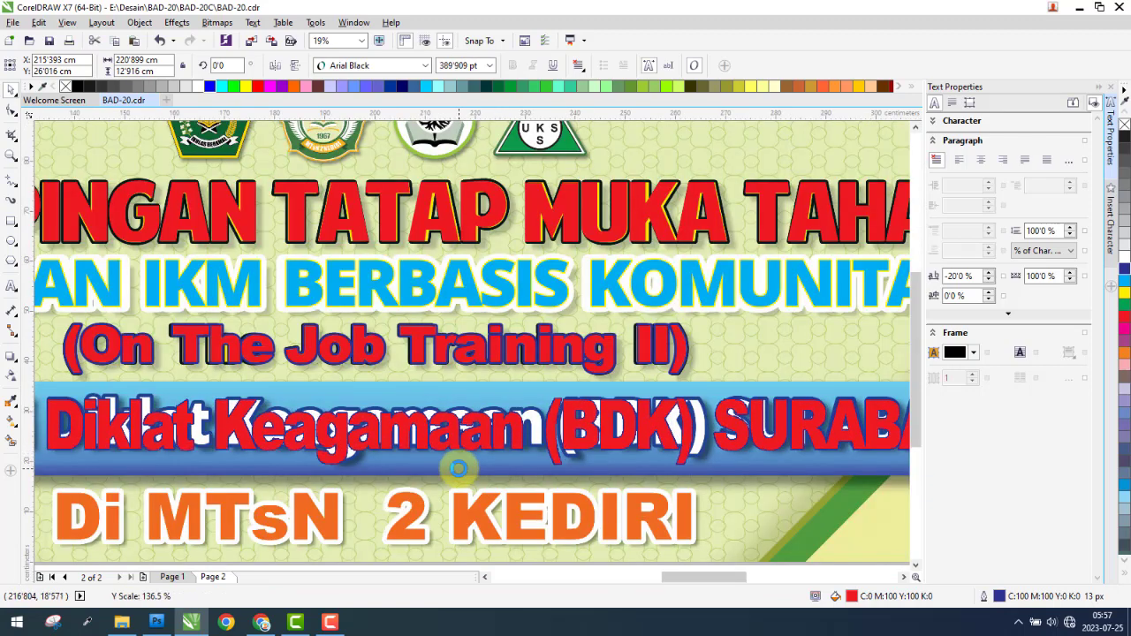
{"action": "key", "text": "ctrl+z"}
{"action": "left_click", "coordinate": [371, 71]}
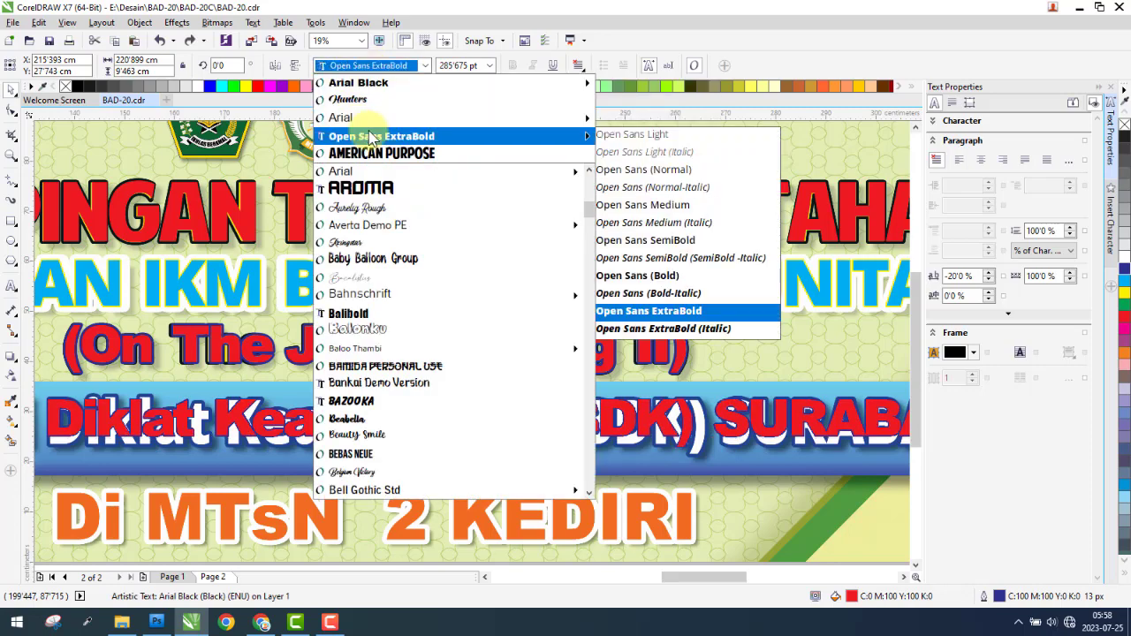
{"action": "left_click", "coordinate": [371, 137]}
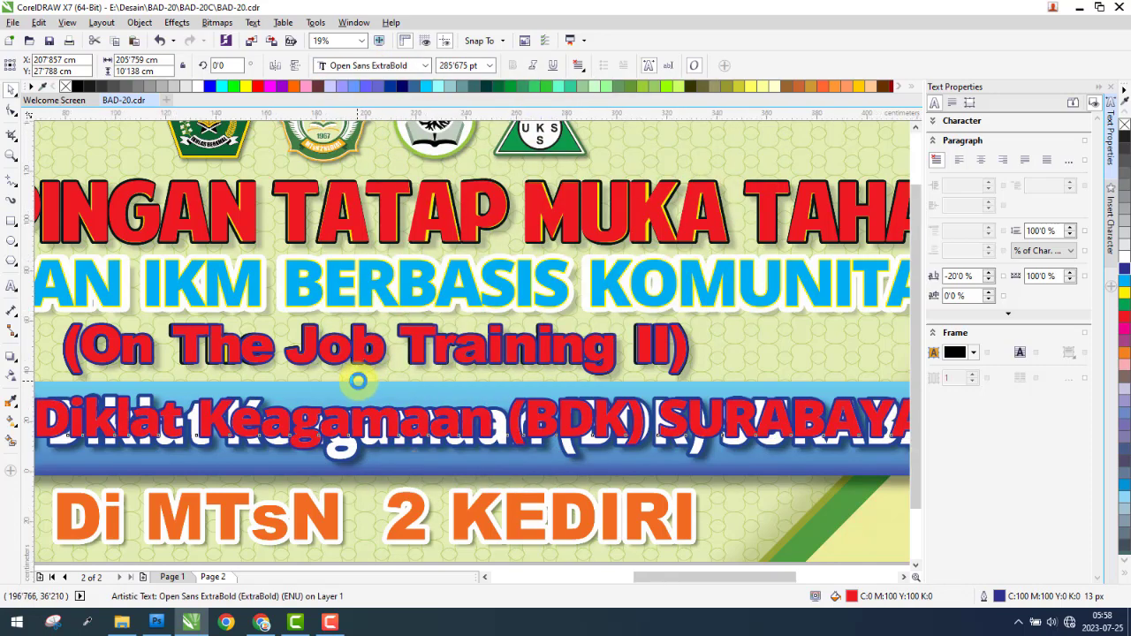
Enlarge the red banner text proportionally to about 242.5 cm wide.
{"action": "scroll", "coordinate": [358, 381], "scroll_direction": "down", "scroll_amount": 2}
{"action": "left_click_drag", "start_coordinate": [649, 416], "coordinate": [739, 442]}
Remove the red banner text's outline and align its initial B with the upper corner of the white B beneath.
{"action": "scroll", "coordinate": [135, 403], "scroll_direction": "up", "scroll_amount": 6}
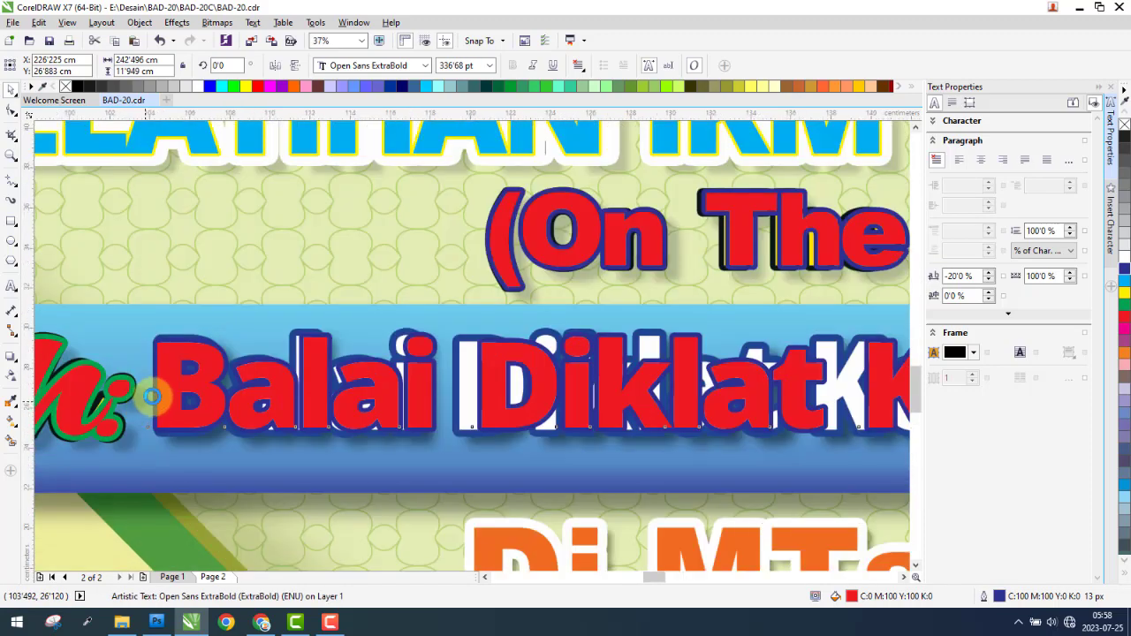
{"action": "scroll", "coordinate": [221, 303], "scroll_direction": "up", "scroll_amount": 2}
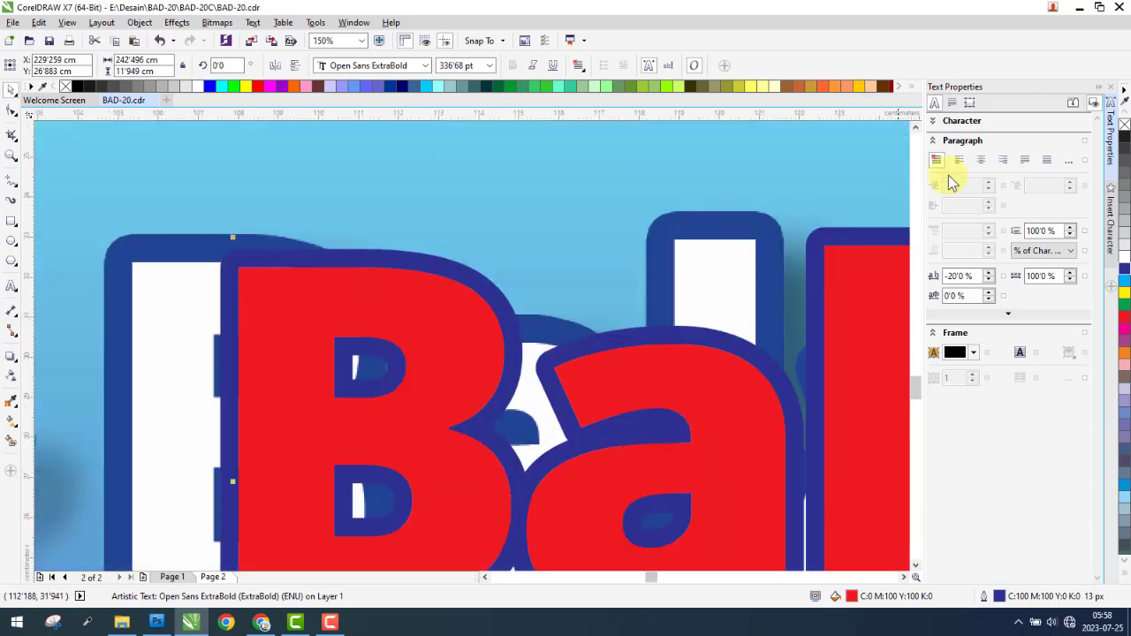
{"action": "left_click_drag", "start_coordinate": [316, 296], "coordinate": [182, 290]}
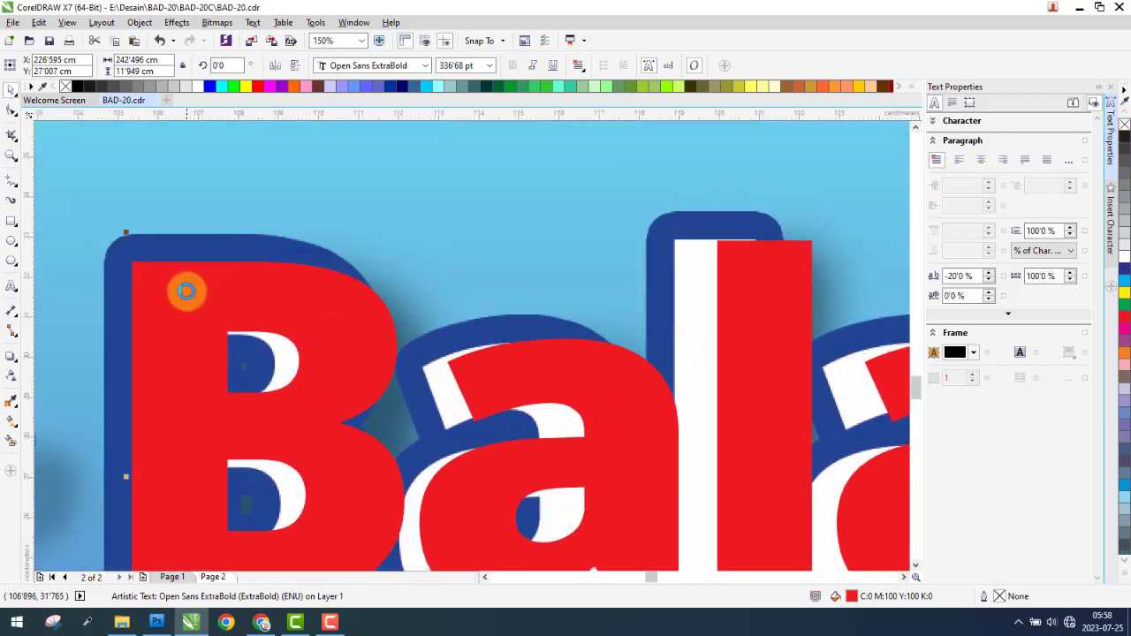
Fit the red banner text over the white lettering by narrowing it to about 222 cm and stretching its height to about 12.4 cm.
{"action": "scroll", "coordinate": [192, 298], "scroll_direction": "down", "scroll_amount": 8}
{"action": "scroll", "coordinate": [791, 307], "scroll_direction": "up", "scroll_amount": 4}
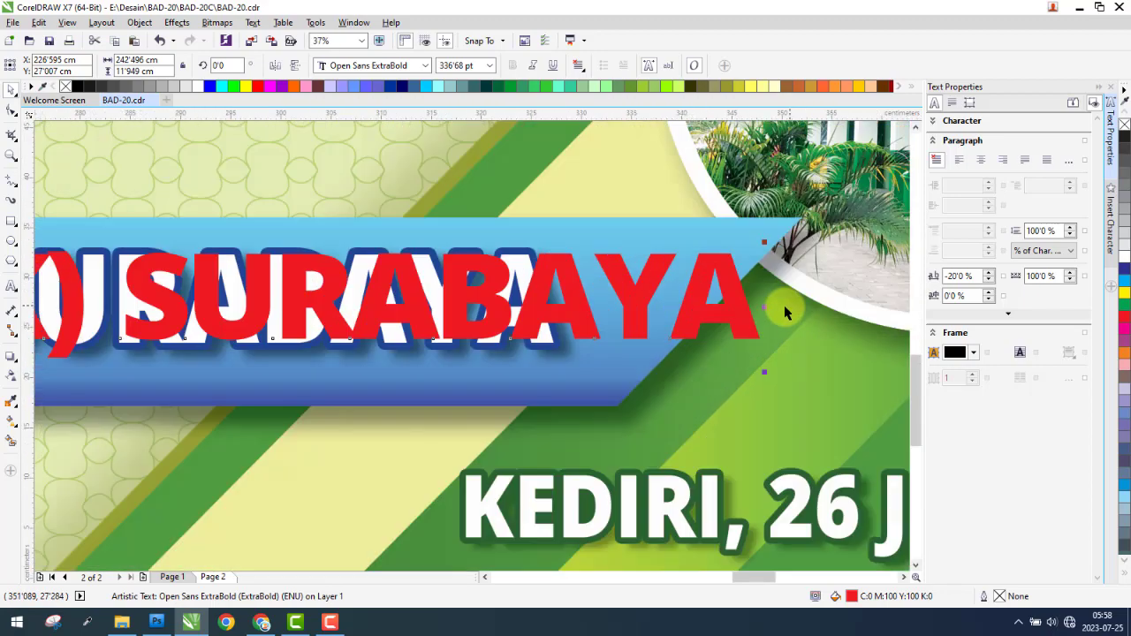
{"action": "left_click_drag", "start_coordinate": [761, 307], "coordinate": [557, 335]}
{"action": "scroll", "coordinate": [698, 330], "scroll_direction": "down", "scroll_amount": 2}
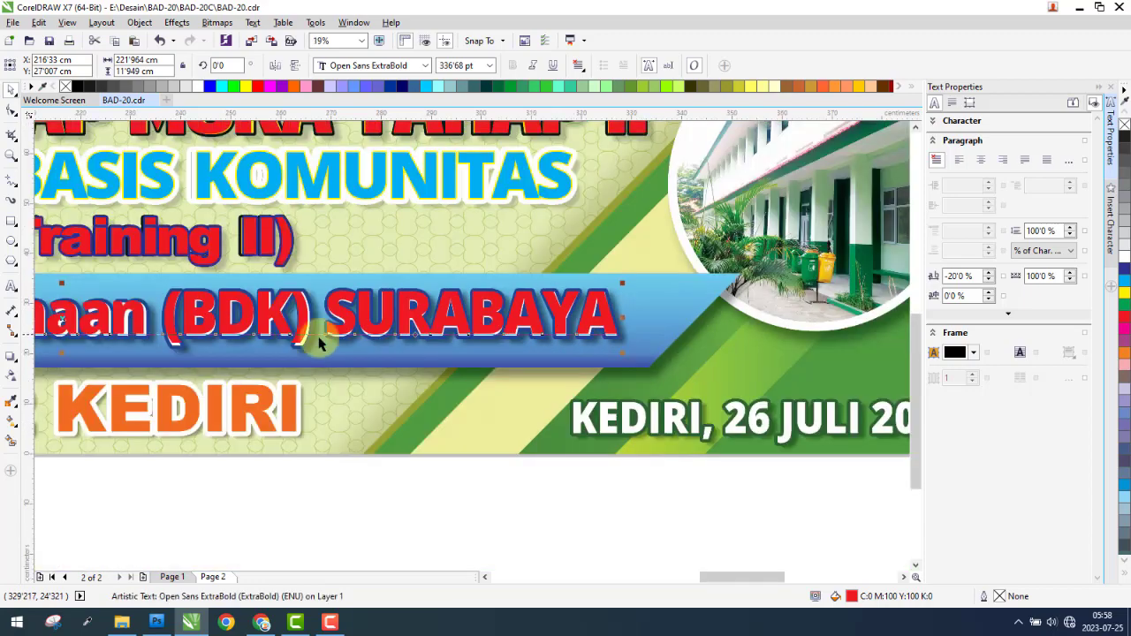
{"action": "scroll", "coordinate": [55, 353], "scroll_direction": "up", "scroll_amount": 6}
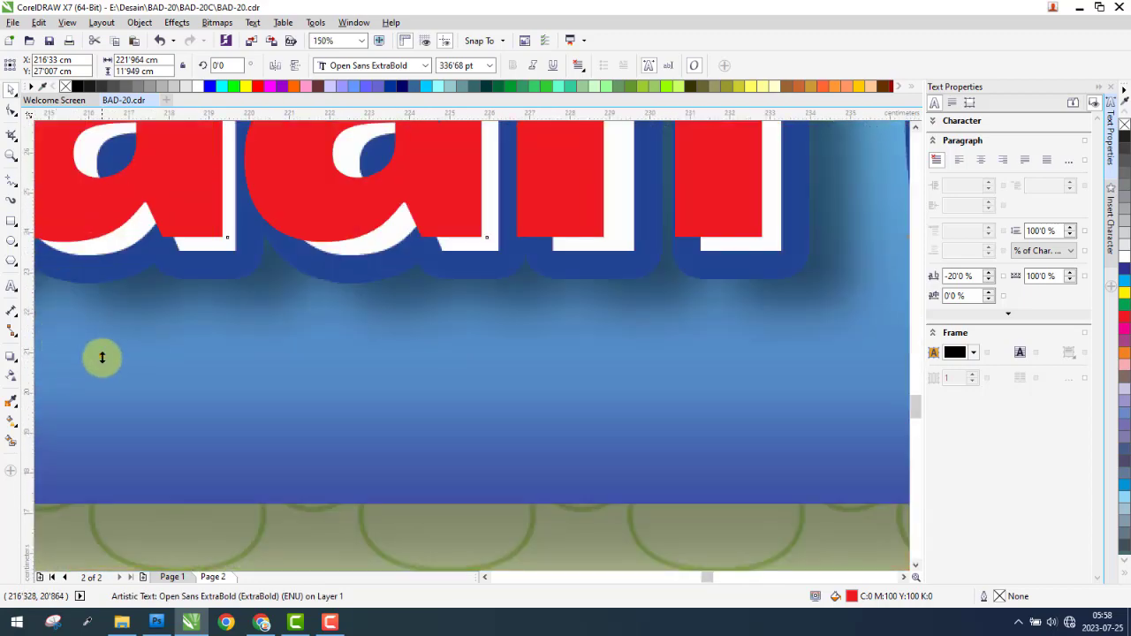
{"action": "scroll", "coordinate": [530, 401], "scroll_direction": "down", "scroll_amount": 4}
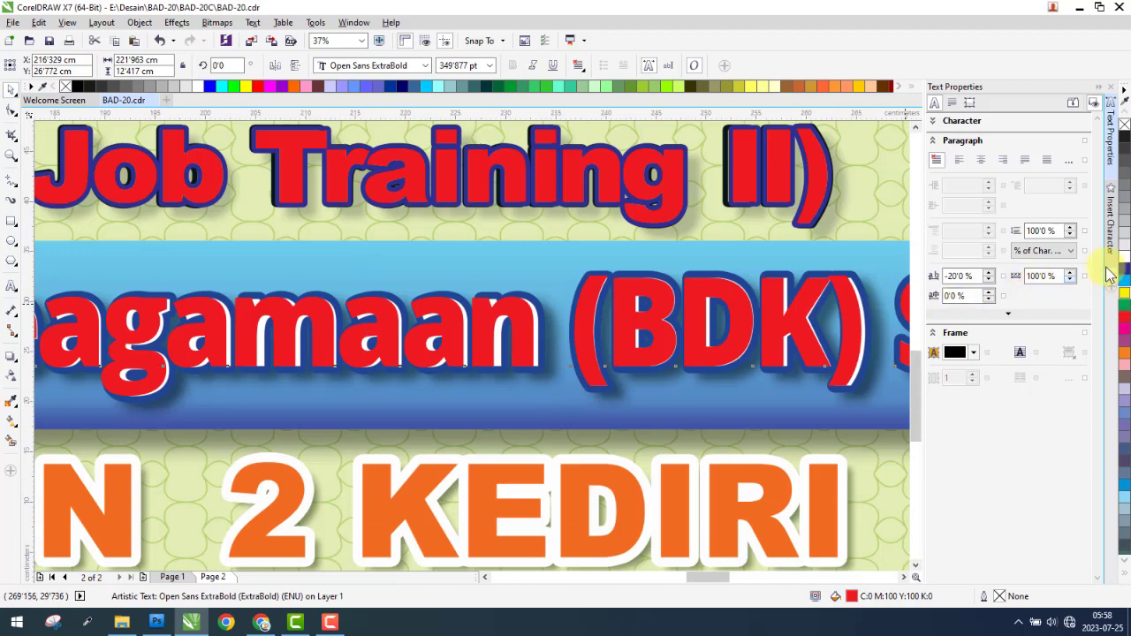
Give the red banner text a yellow outline 15 px wide.
{"action": "right_click", "coordinate": [1125, 291]}
{"action": "double_click", "coordinate": [1006, 599]}
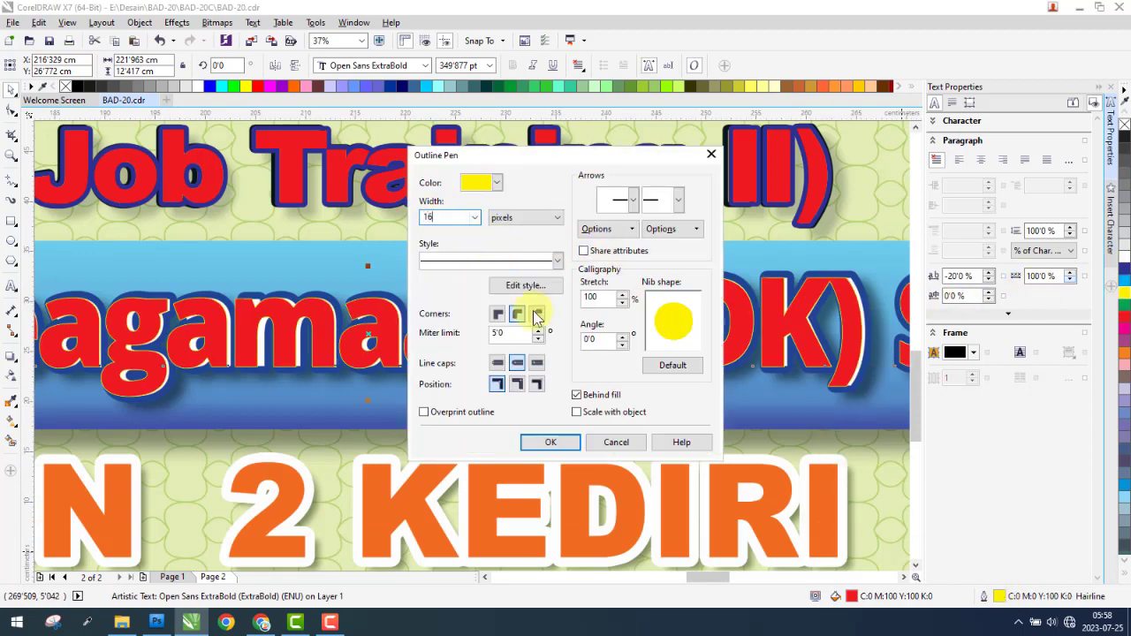
{"action": "type", "text": "15"}
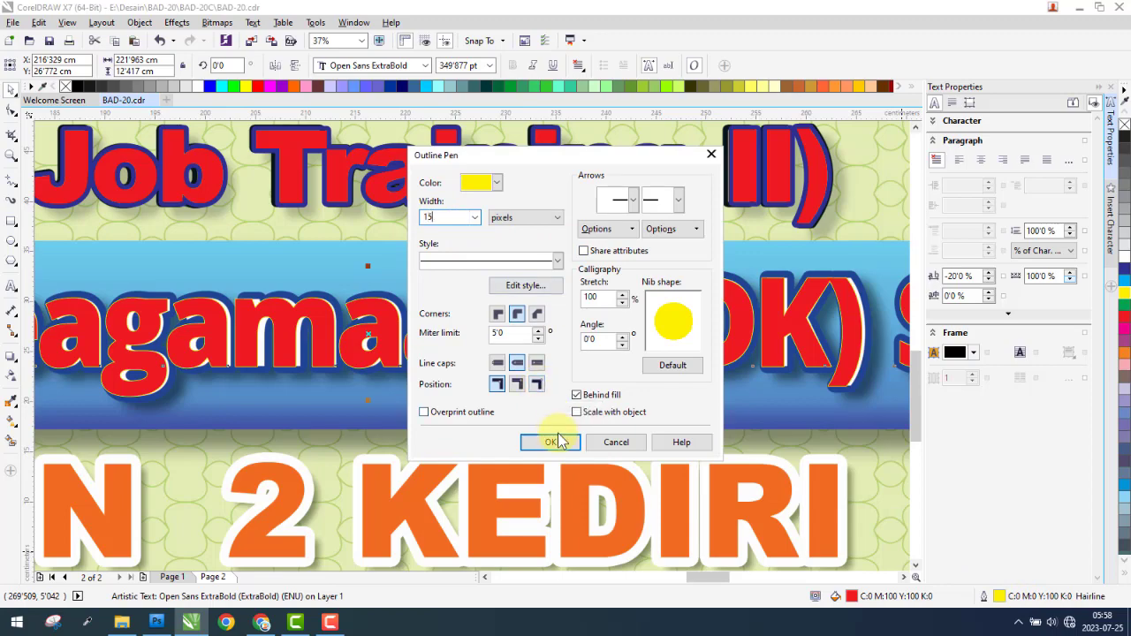
{"action": "left_click", "coordinate": [550, 442]}
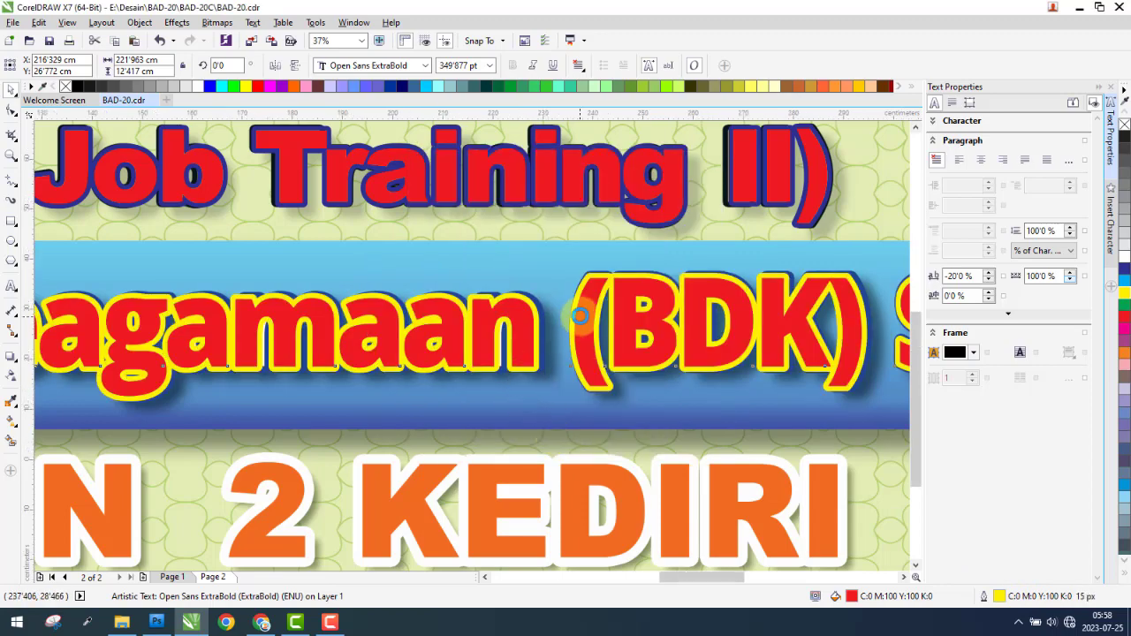
Copy the red banner text to the empty area below the banner and change the copy's font to Arial Black.
{"action": "scroll", "coordinate": [544, 352], "scroll_direction": "down", "scroll_amount": 3}
{"action": "scroll", "coordinate": [425, 329], "scroll_direction": "up", "scroll_amount": 2}
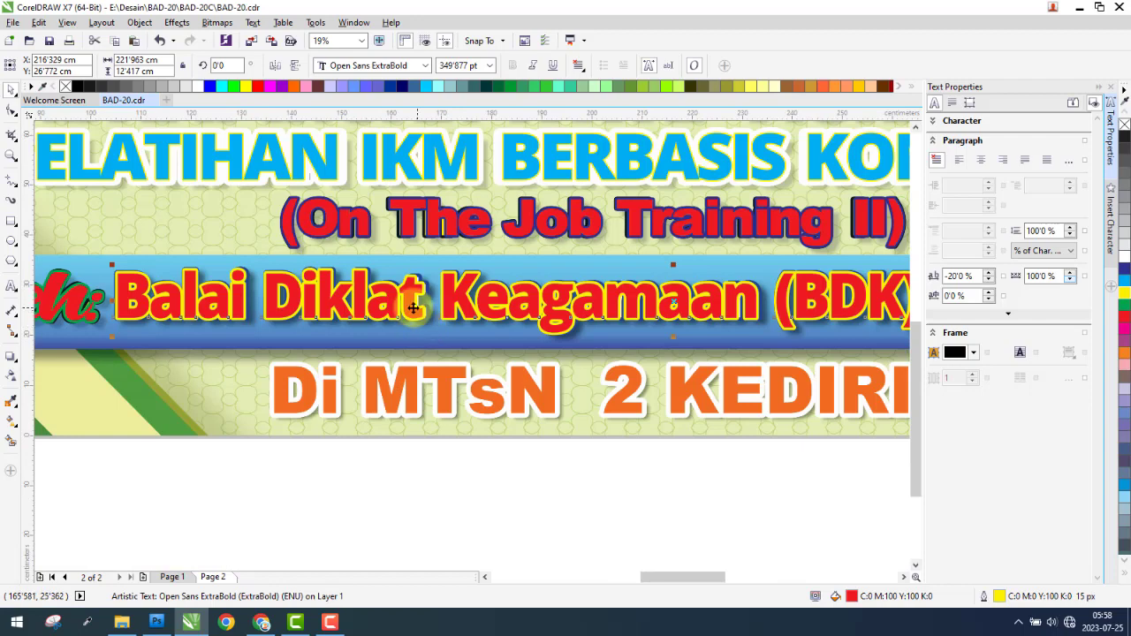
{"action": "left_click_drag", "start_coordinate": [412, 288], "coordinate": [386, 469]}
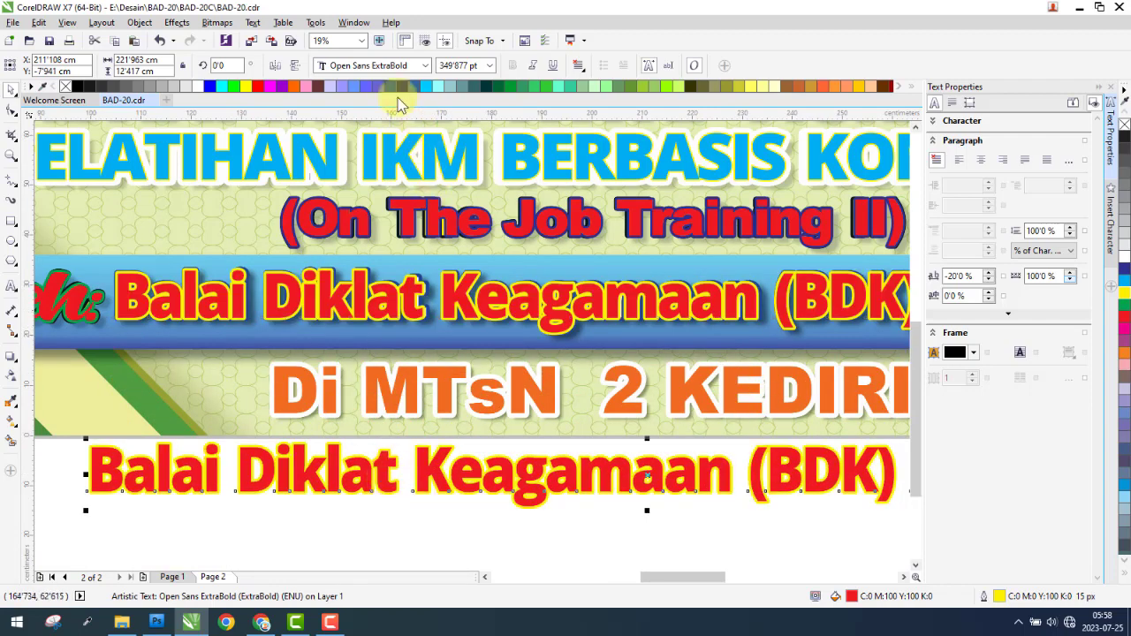
{"action": "left_click", "coordinate": [371, 69]}
{"action": "left_click", "coordinate": [353, 101]}
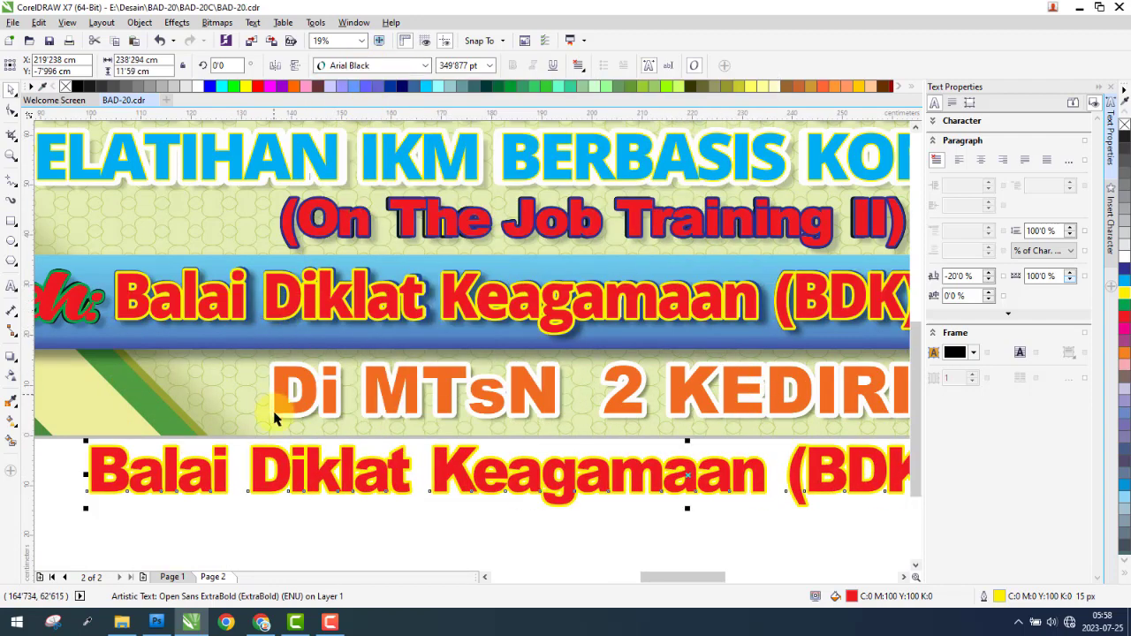
Replace the copied text's wording with "Di MTs.N 2 KEDIRI".
{"action": "double_click", "coordinate": [283, 458]}
{"action": "key", "text": "ctrl+a"}
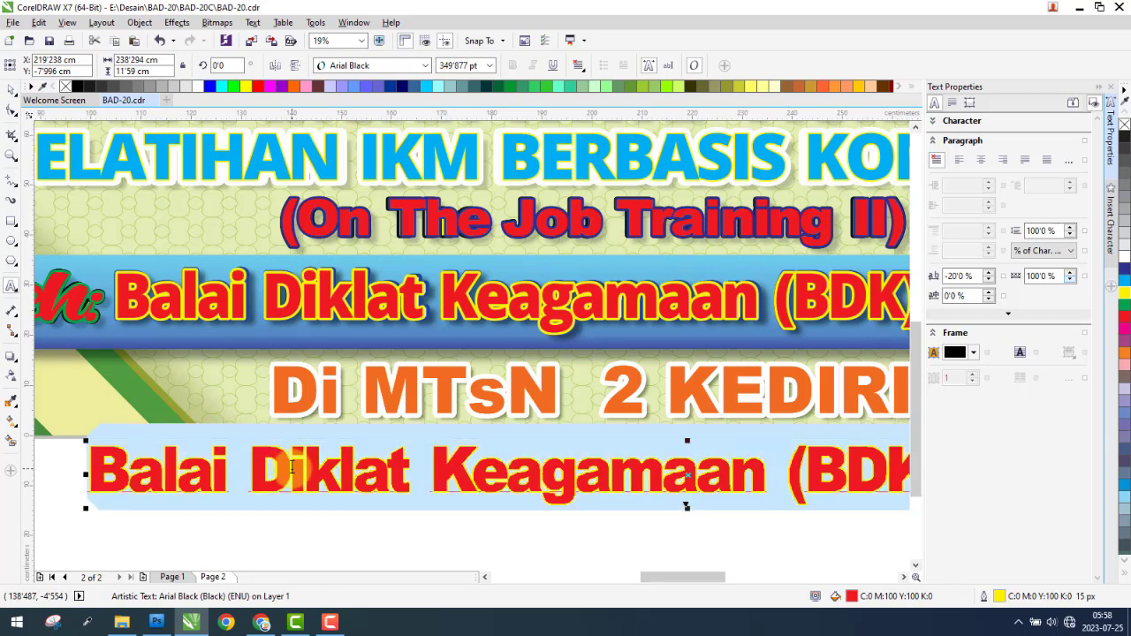
{"action": "type", "text": "DI"}
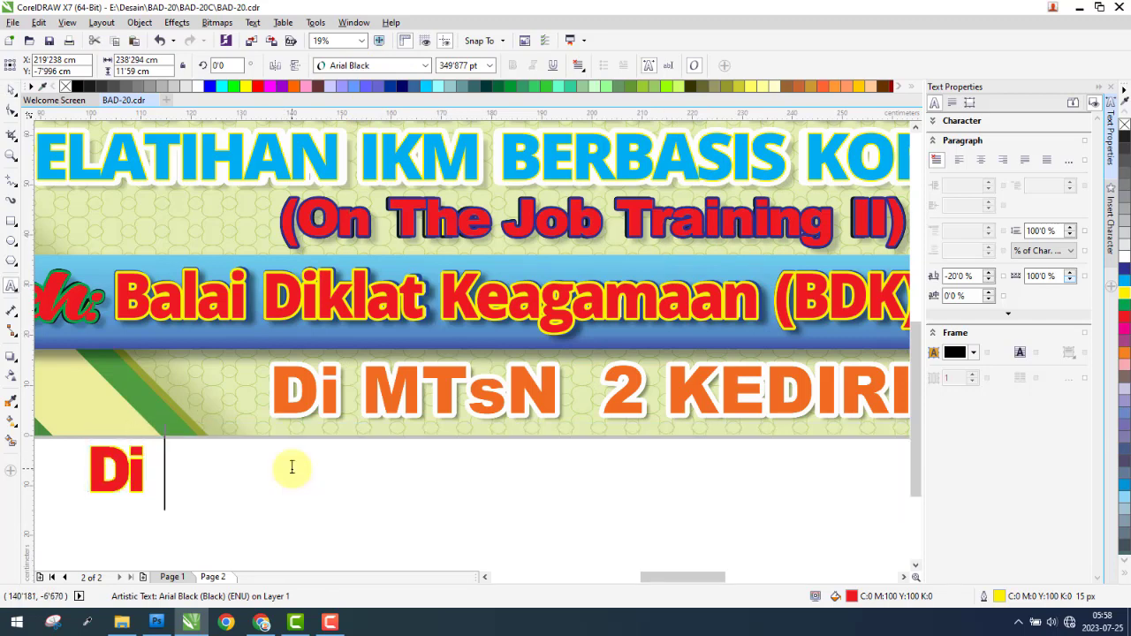
{"action": "type", "text": " MTs."}
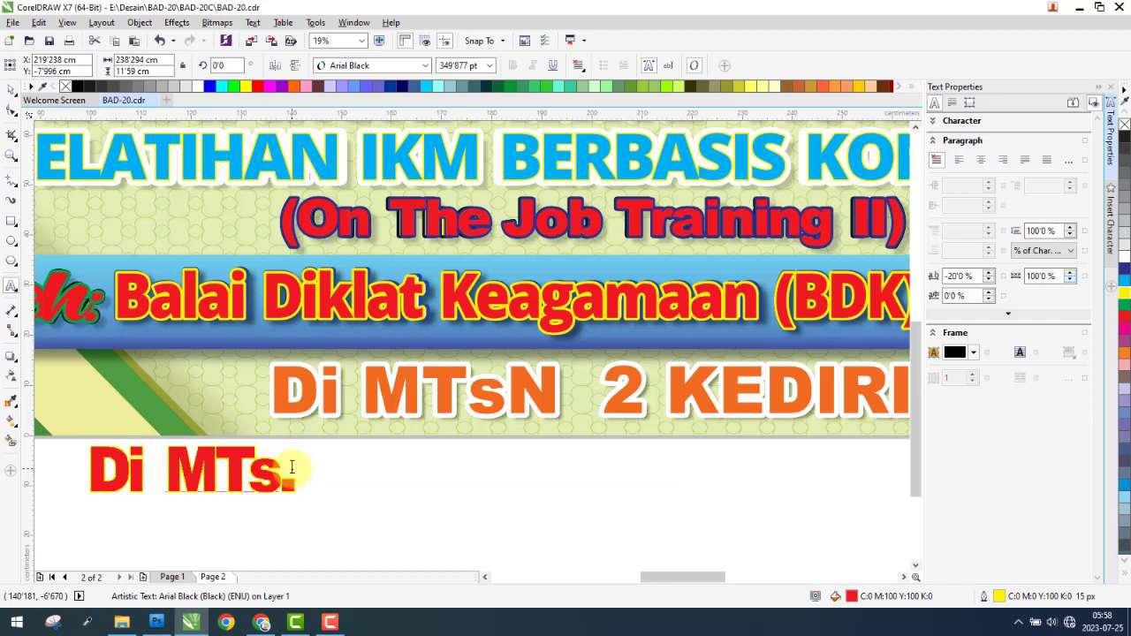
{"action": "type", "text": "N 2 KEDIRI"}
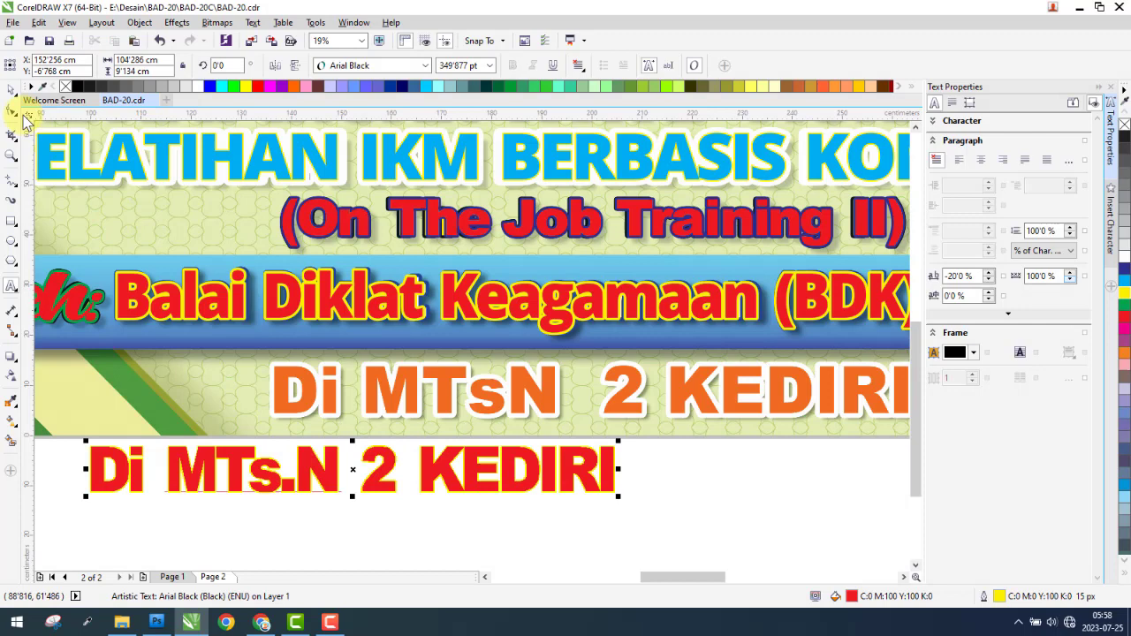
Shrink the period in MTs.N out of sight by setting its font size to 0.0001 pt.
{"action": "double_click", "coordinate": [294, 464]}
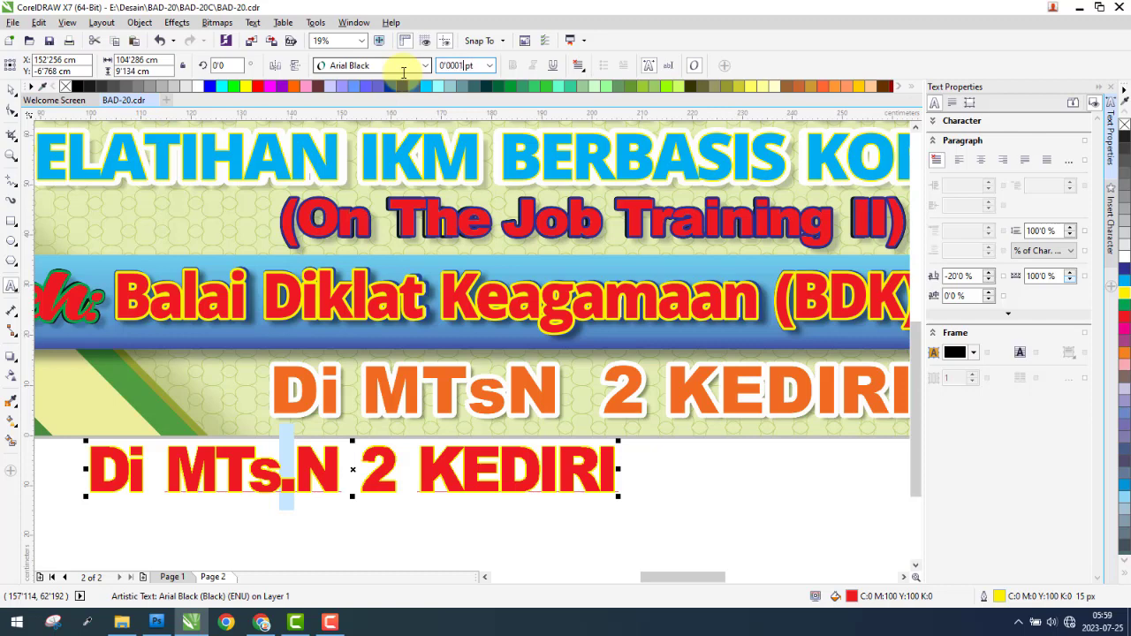
{"action": "key", "text": "Return"}
{"action": "left_click", "coordinate": [12, 88]}
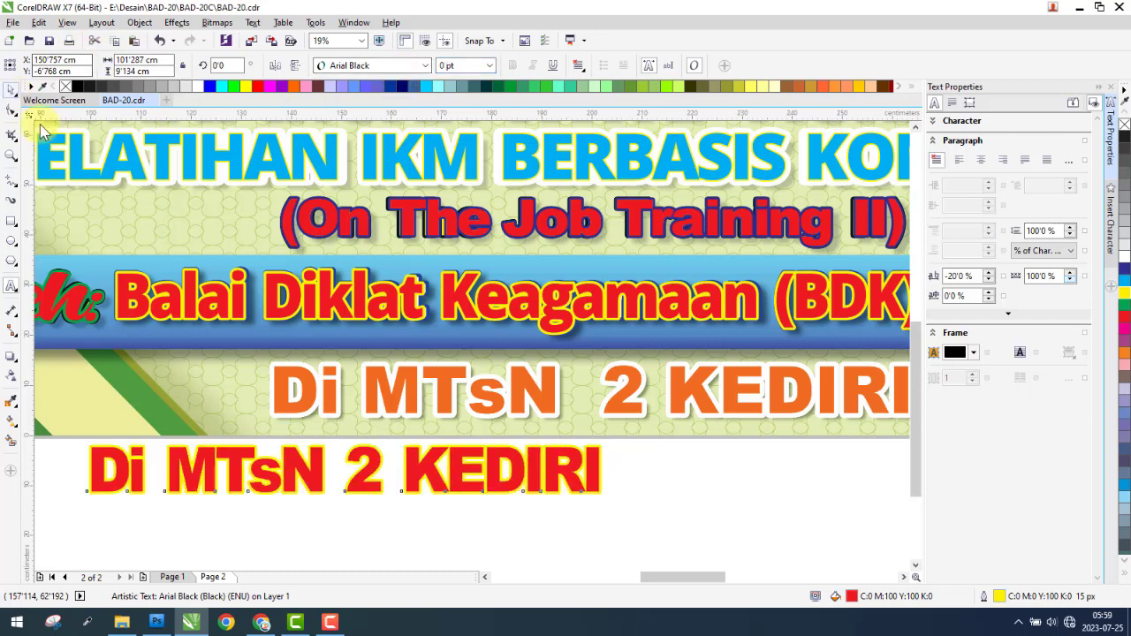
Fill the new KEDIRI text black without an outline and align its initial D with the upper corner of the orange D beneath.
{"action": "left_click_drag", "start_coordinate": [278, 478], "coordinate": [428, 371]}
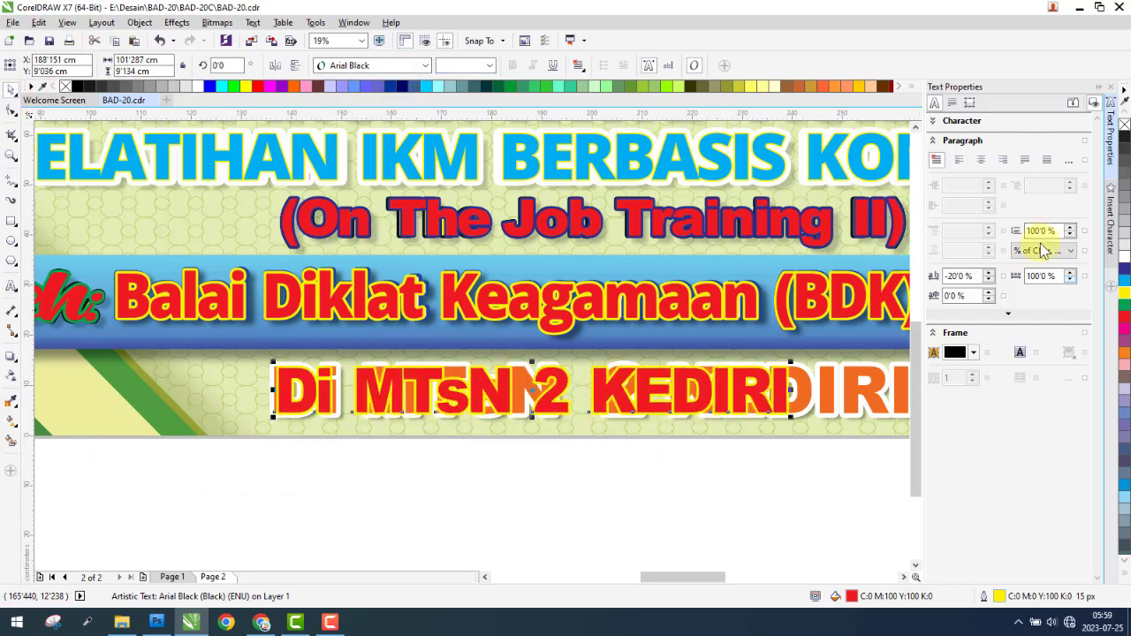
{"action": "right_click", "coordinate": [1124, 126]}
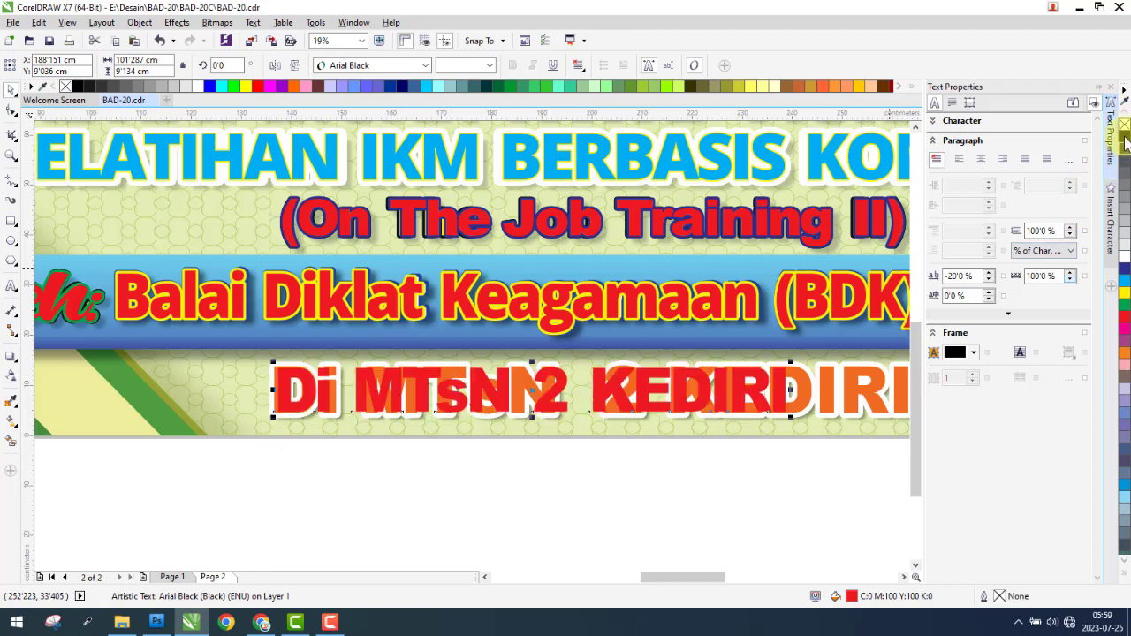
{"action": "left_click", "coordinate": [1124, 135]}
{"action": "scroll", "coordinate": [281, 364], "scroll_direction": "up", "scroll_amount": 5}
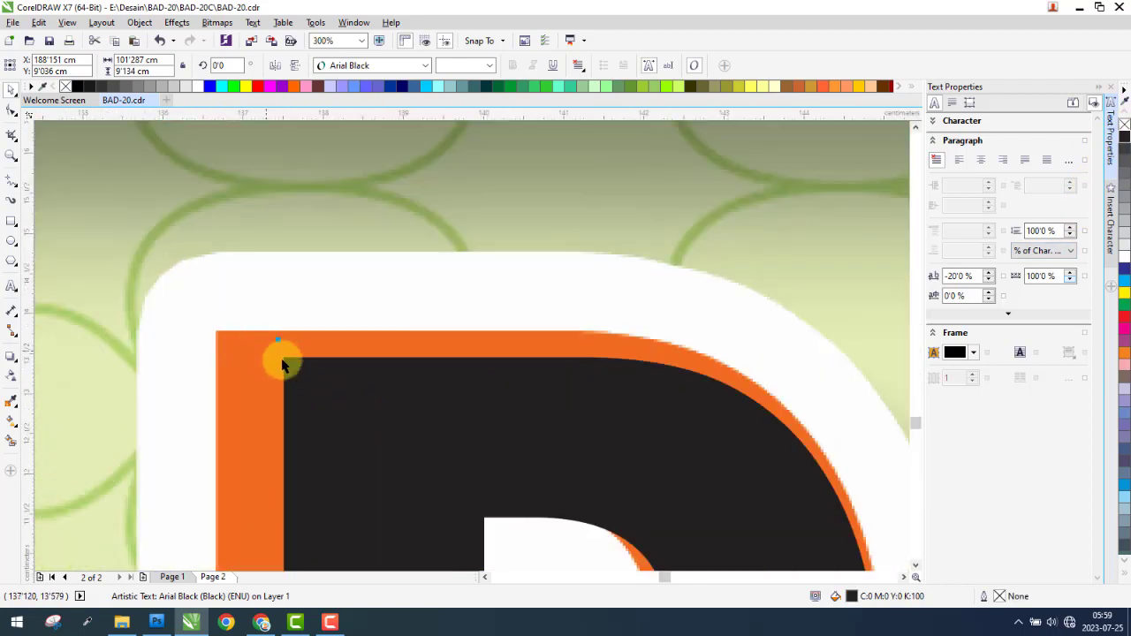
{"action": "left_click_drag", "start_coordinate": [281, 364], "coordinate": [251, 345]}
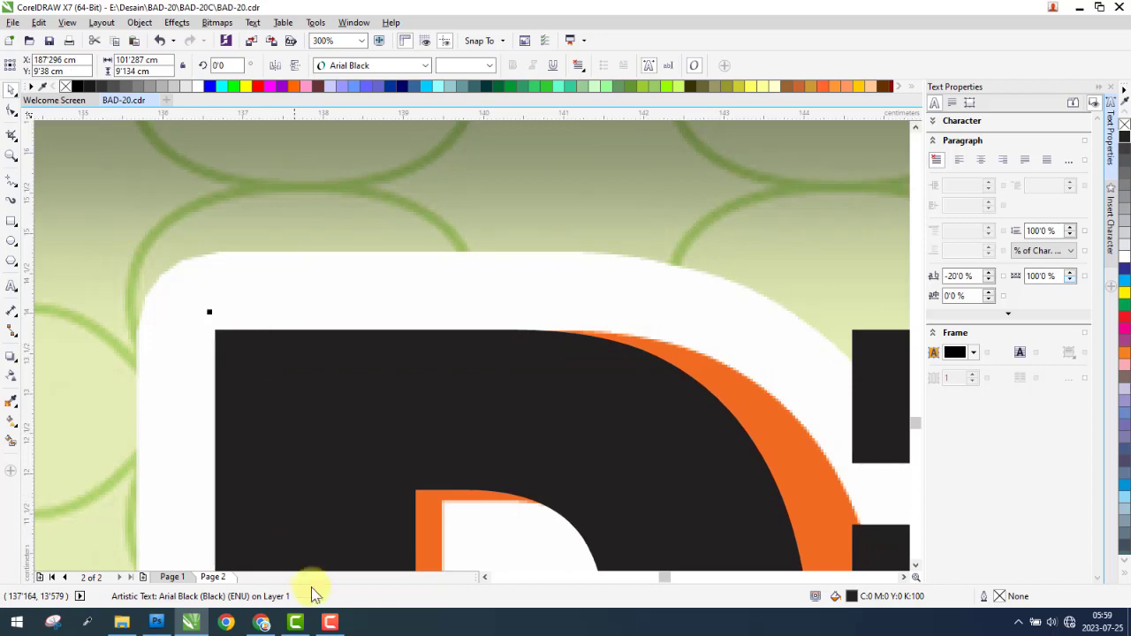
{"action": "left_click", "coordinate": [335, 623]}
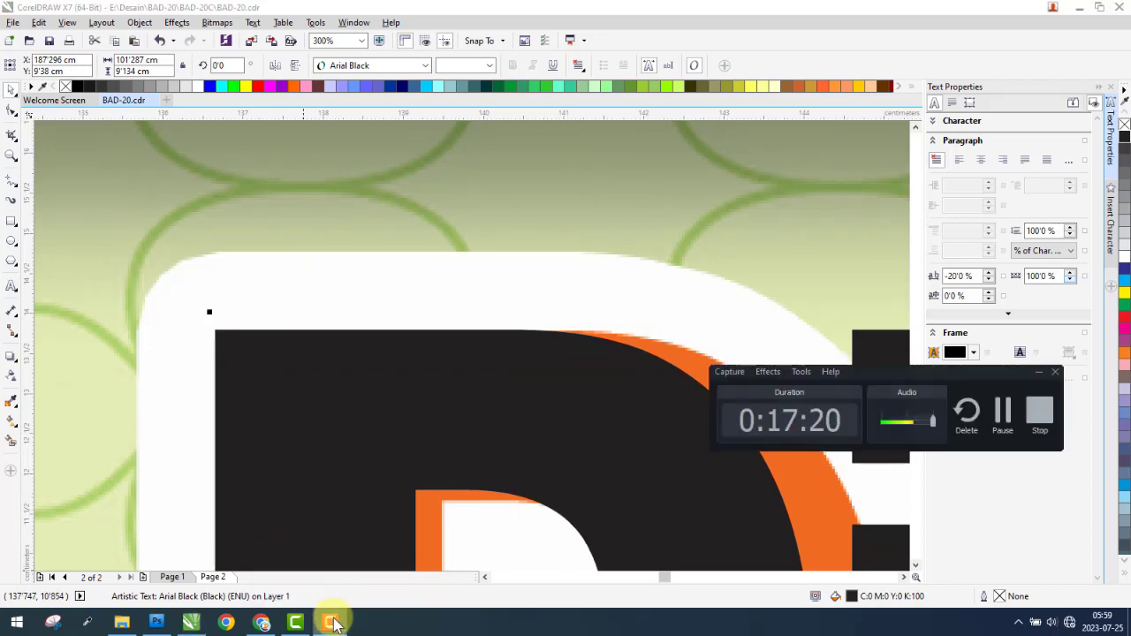
{"action": "left_click", "coordinate": [330, 619]}
Fit the black text over the orange lettering by enlarging it to about 9.6 cm high and stretching its width to about 126.6 cm.
{"action": "scroll", "coordinate": [215, 389], "scroll_direction": "down", "scroll_amount": 4}
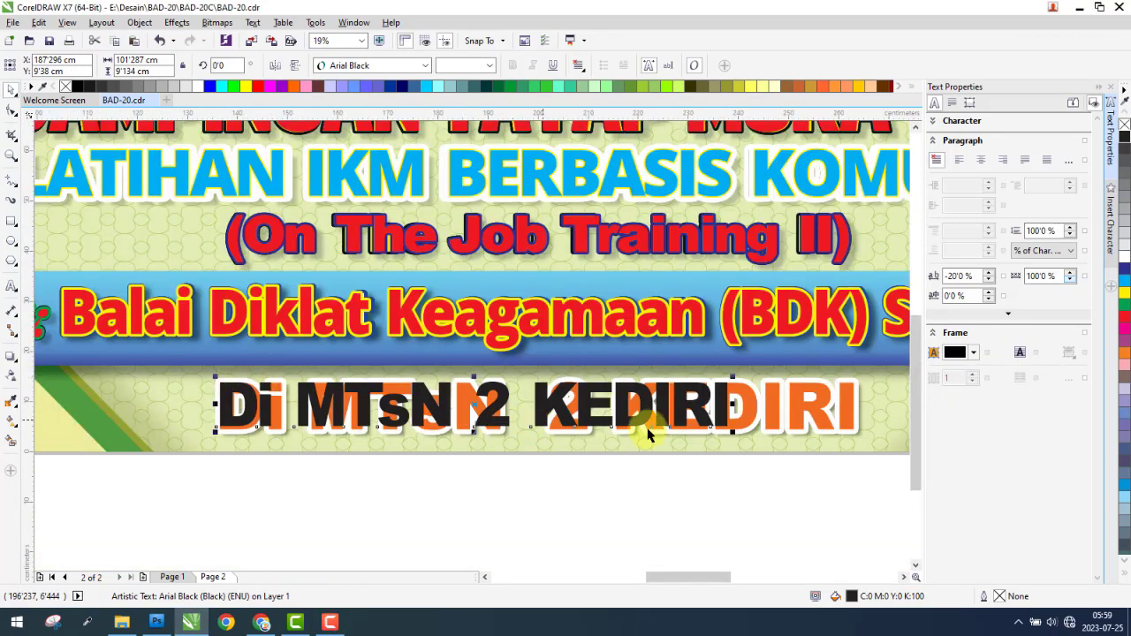
{"action": "left_click_drag", "start_coordinate": [745, 438], "coordinate": [766, 430]}
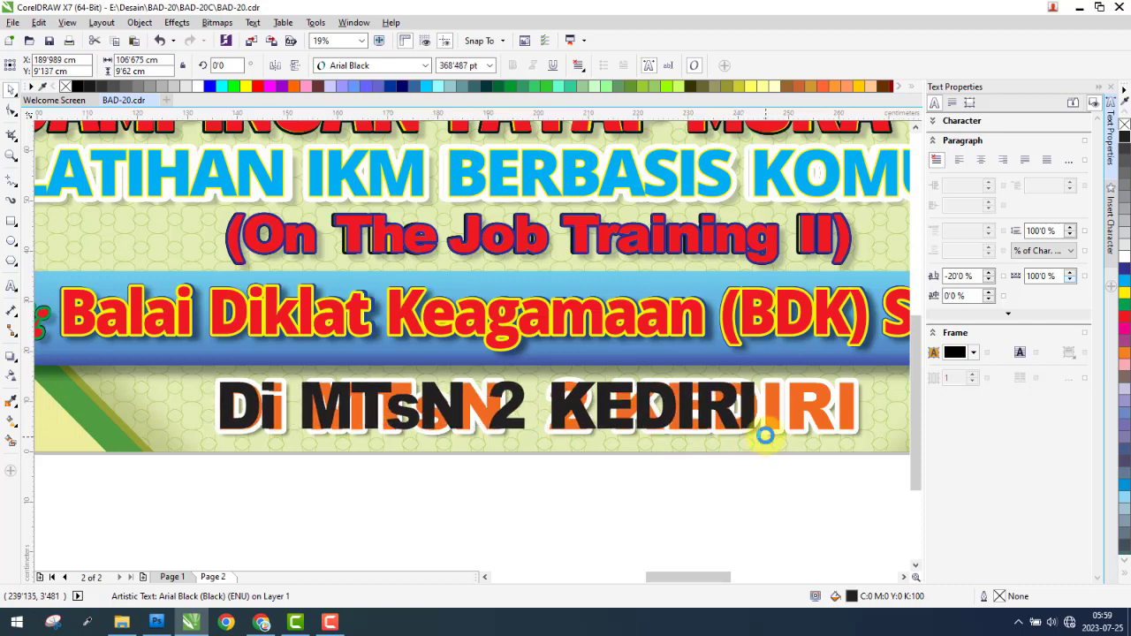
{"action": "scroll", "coordinate": [846, 418], "scroll_direction": "up", "scroll_amount": 3}
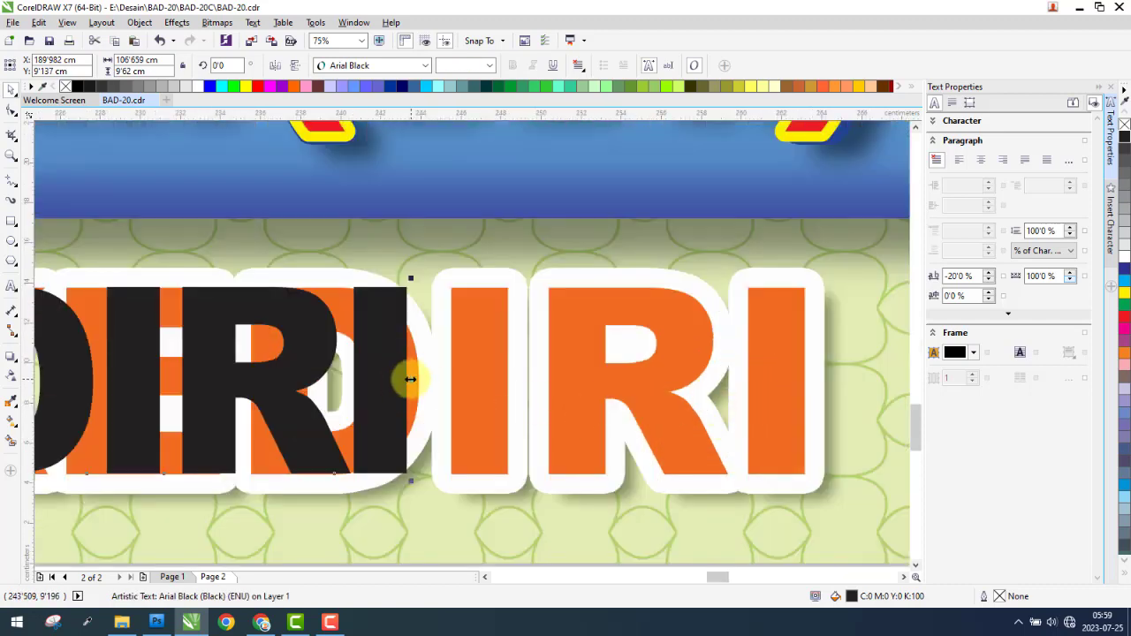
{"action": "left_click_drag", "start_coordinate": [410, 380], "coordinate": [811, 370]}
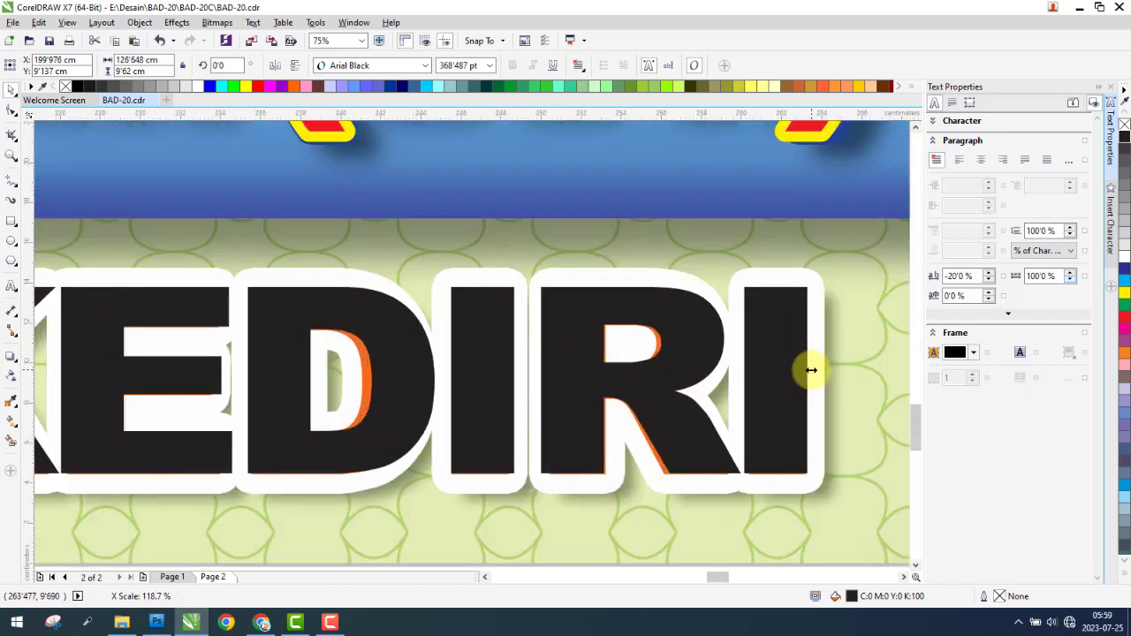
Shift the M and T, and the s and N, slightly left to match the orange letters beneath.
{"action": "scroll", "coordinate": [812, 371], "scroll_direction": "down", "scroll_amount": 3}
{"action": "scroll", "coordinate": [328, 389], "scroll_direction": "up", "scroll_amount": 2}
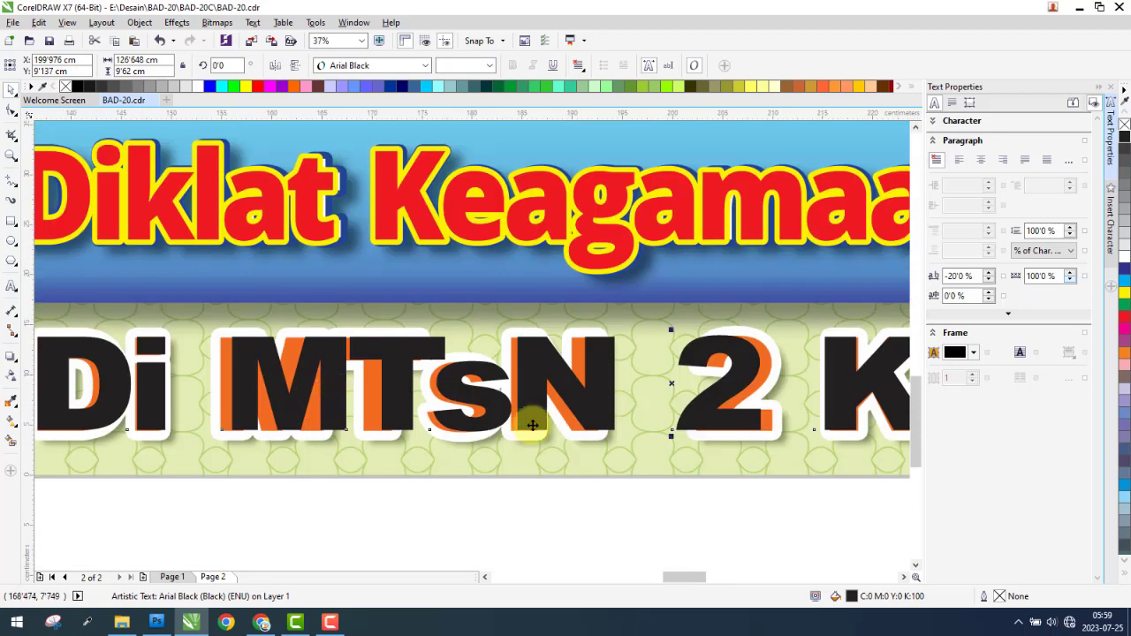
{"action": "left_click", "coordinate": [12, 110]}
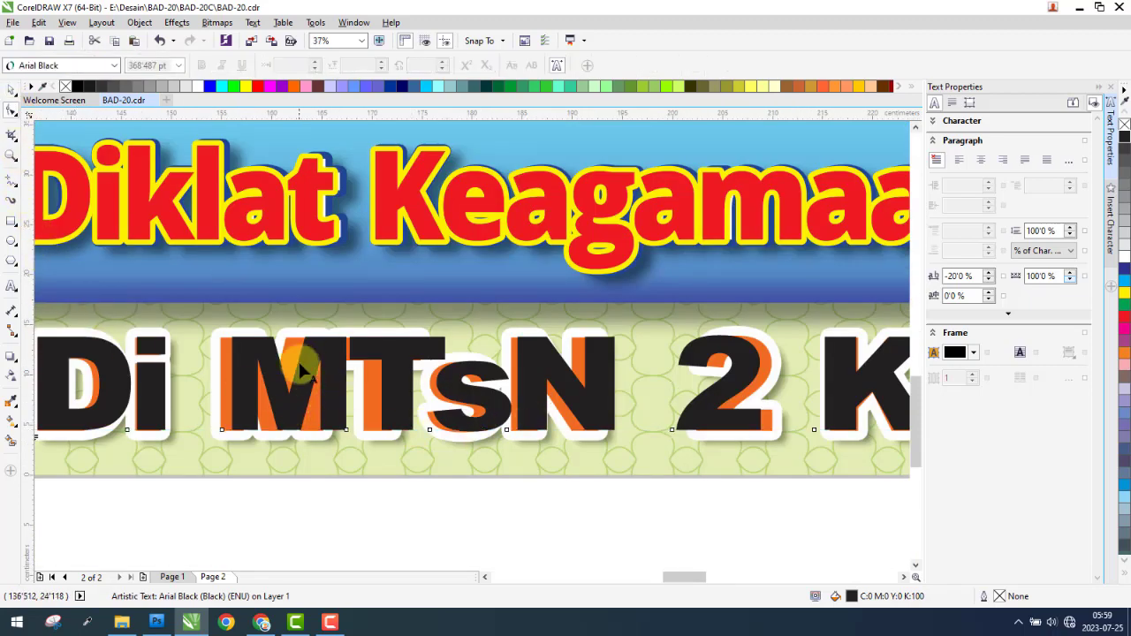
{"action": "left_click", "coordinate": [347, 431], "text": "shift"}
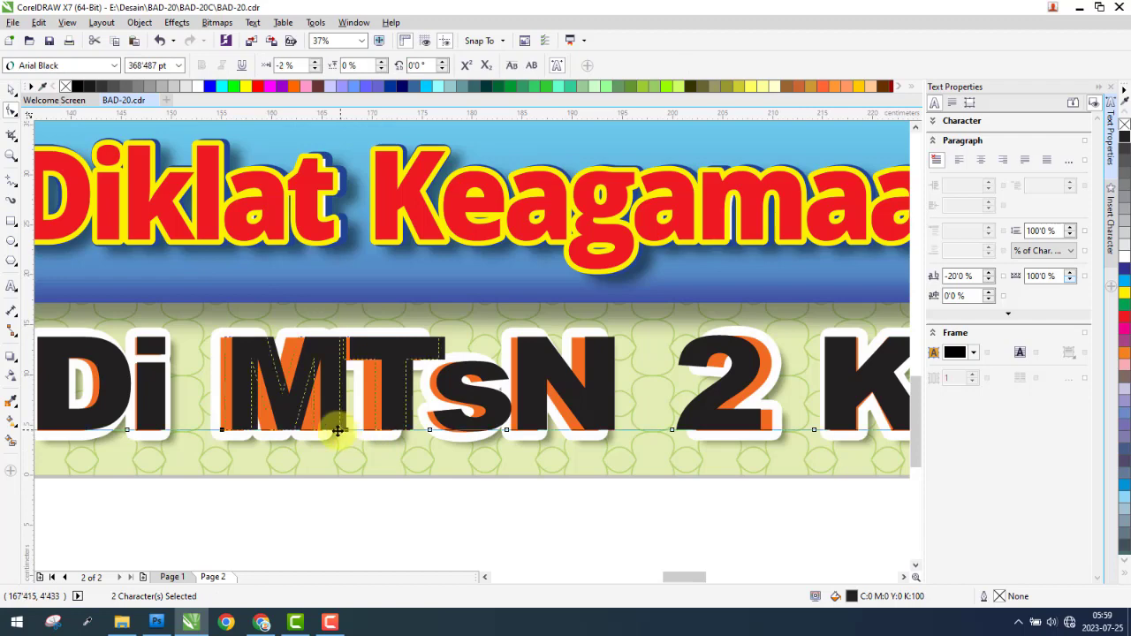
{"action": "left_click_drag", "start_coordinate": [337, 431], "coordinate": [333, 430]}
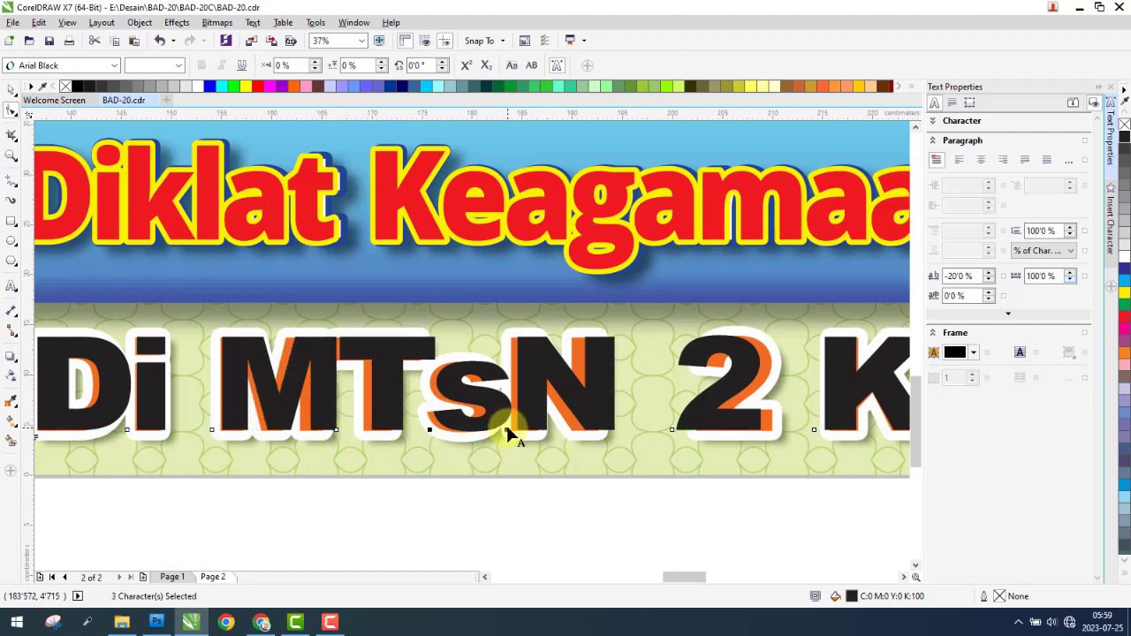
{"action": "left_click_drag", "start_coordinate": [505, 430], "coordinate": [501, 432]}
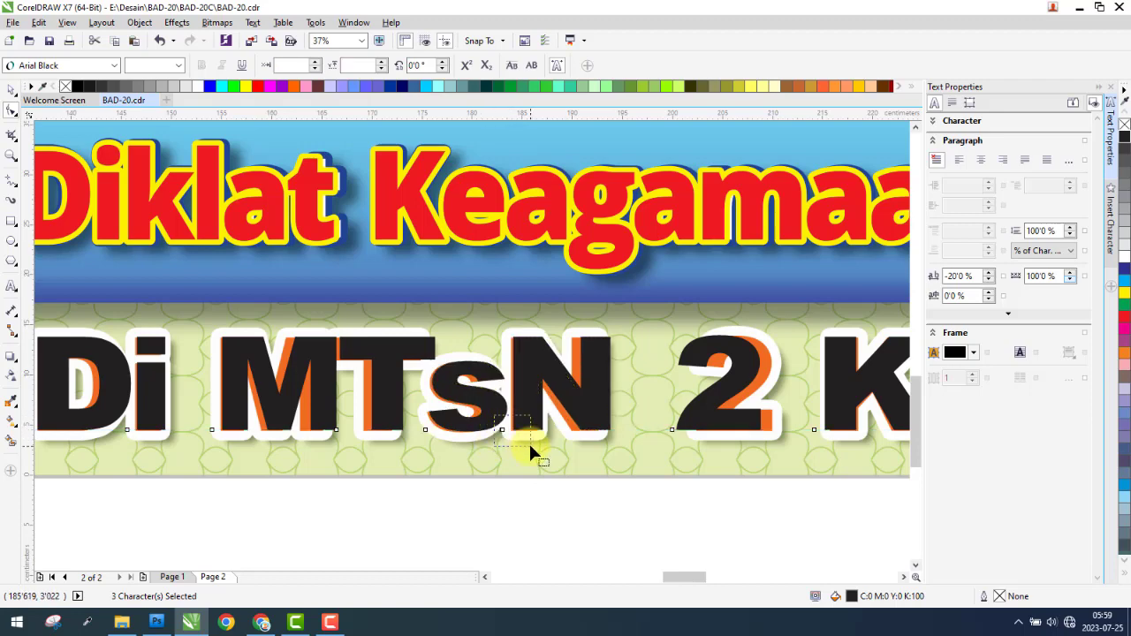
Shift the 2 in the black text right to cover the orange 2 beneath.
{"action": "scroll", "coordinate": [502, 433], "scroll_direction": "down", "scroll_amount": 1}
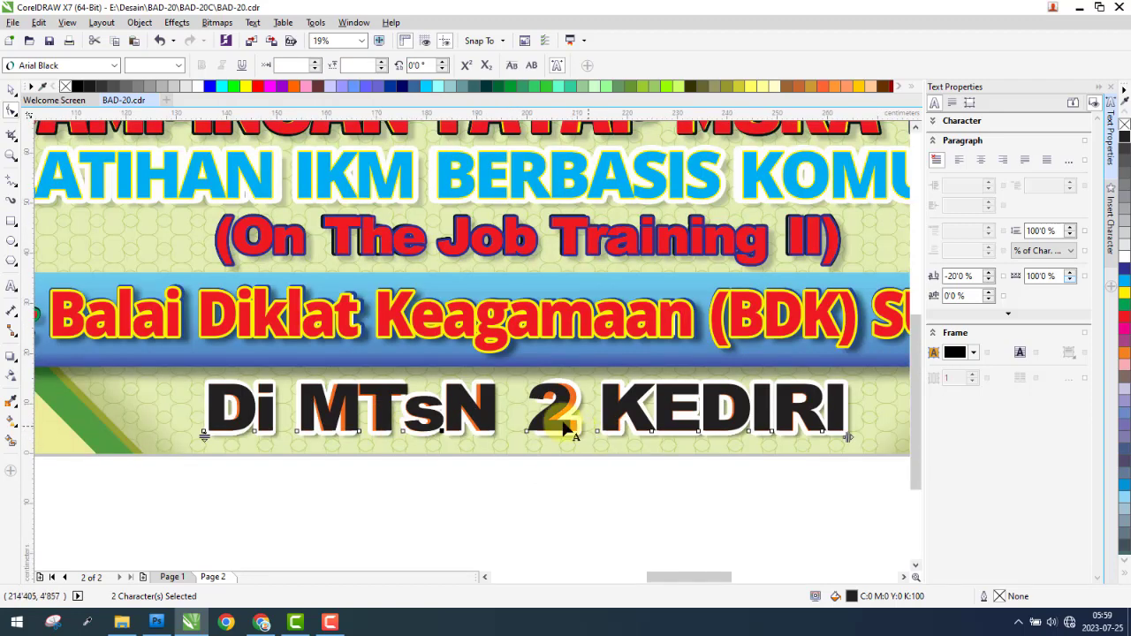
{"action": "scroll", "coordinate": [568, 430], "scroll_direction": "up", "scroll_amount": 1}
{"action": "left_click", "coordinate": [507, 441]}
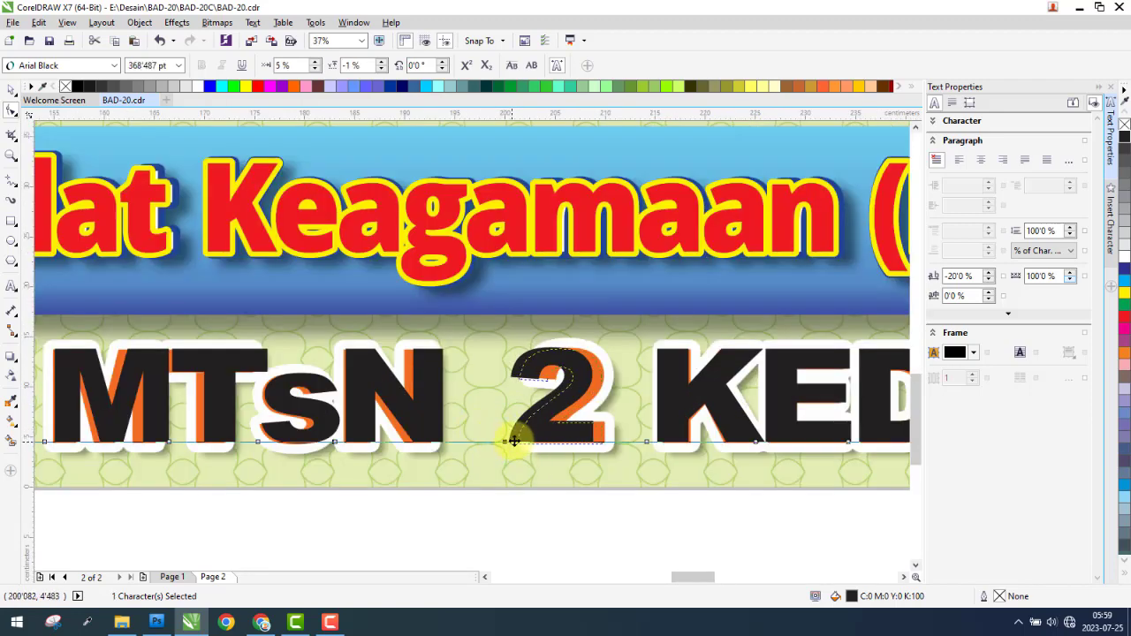
{"action": "scroll", "coordinate": [496, 439], "scroll_direction": "down", "scroll_amount": 1}
{"action": "scroll", "coordinate": [284, 433], "scroll_direction": "up", "scroll_amount": 1}
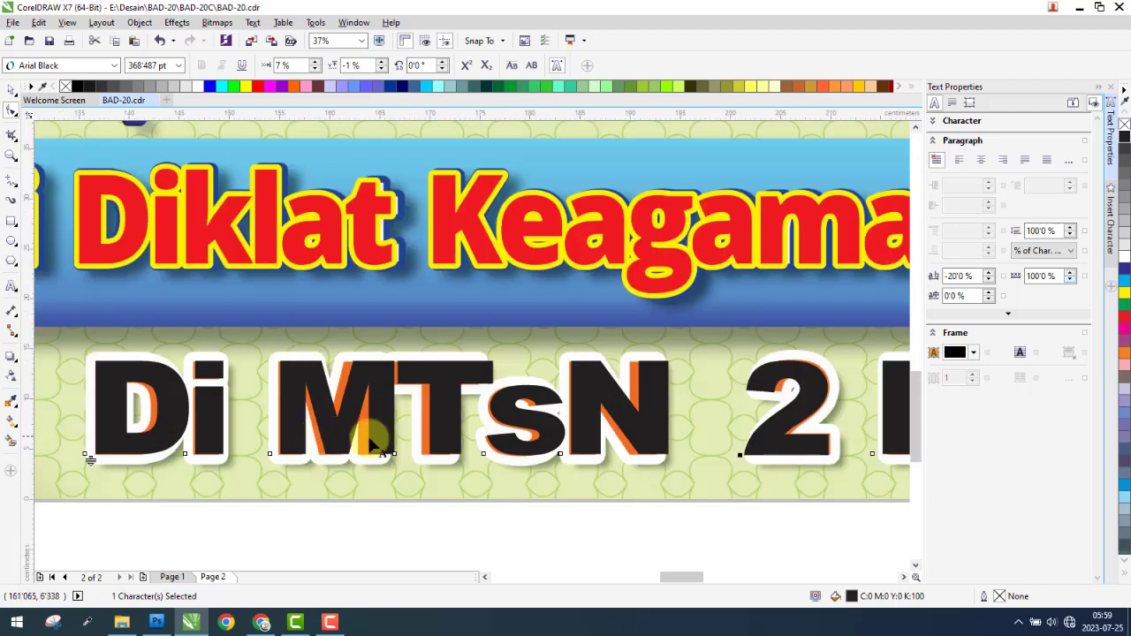
Add a red outline 20 px wide to the black KEDIRI text.
{"action": "left_click", "coordinate": [11, 89]}
{"action": "scroll", "coordinate": [260, 341], "scroll_direction": "down", "scroll_amount": 1}
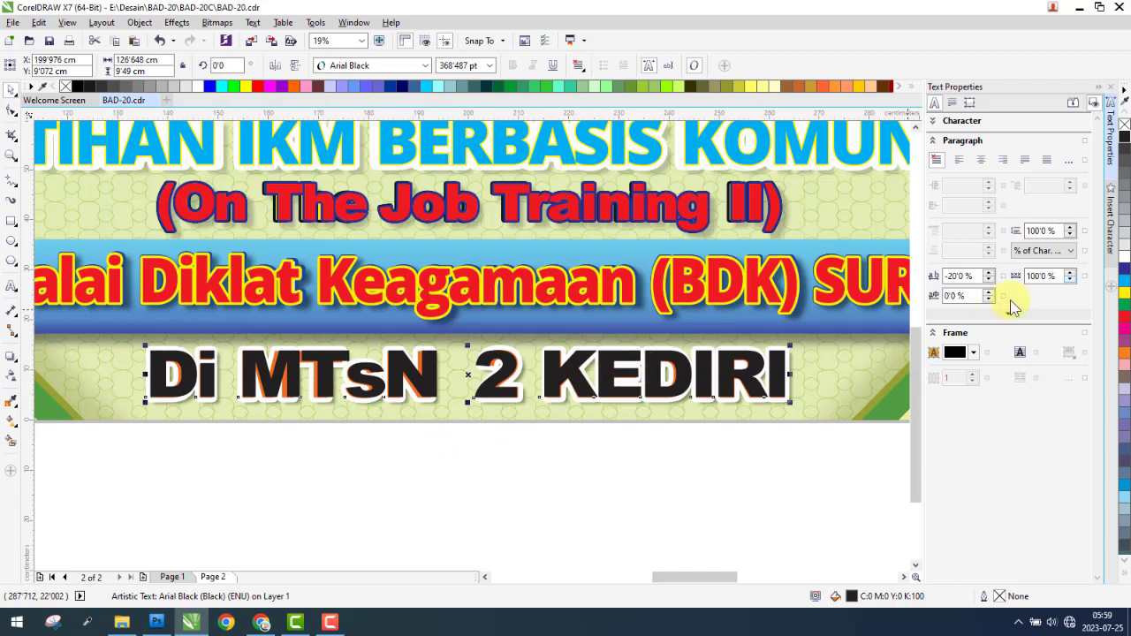
{"action": "right_click", "coordinate": [1126, 316]}
{"action": "scroll", "coordinate": [566, 352], "scroll_direction": "up", "scroll_amount": 1}
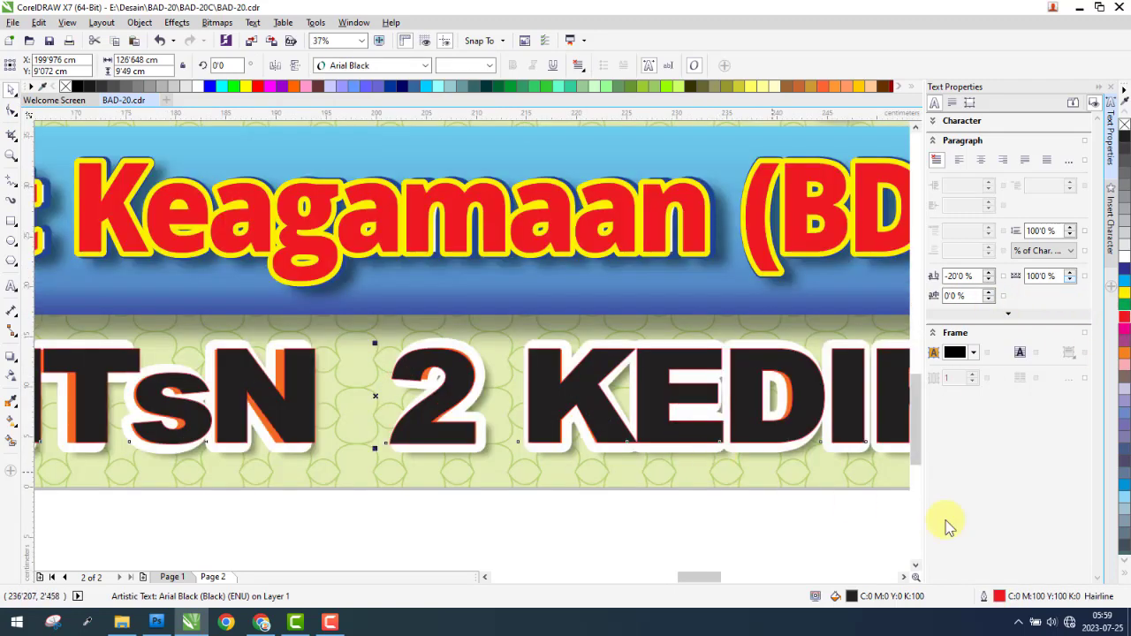
{"action": "double_click", "coordinate": [1001, 598]}
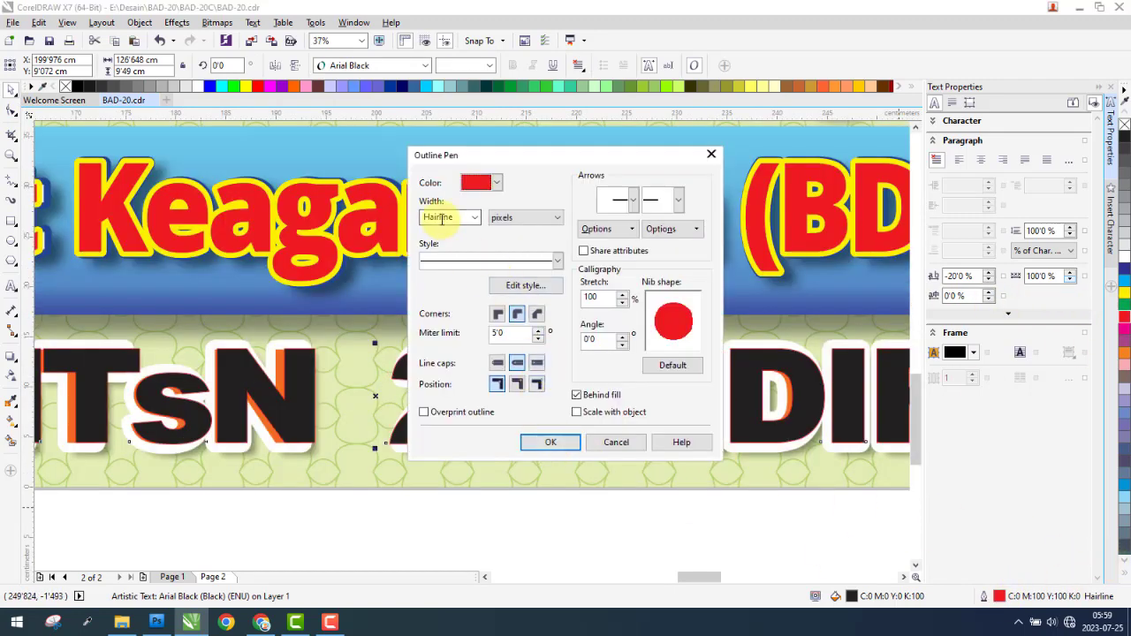
{"action": "left_click", "coordinate": [552, 443]}
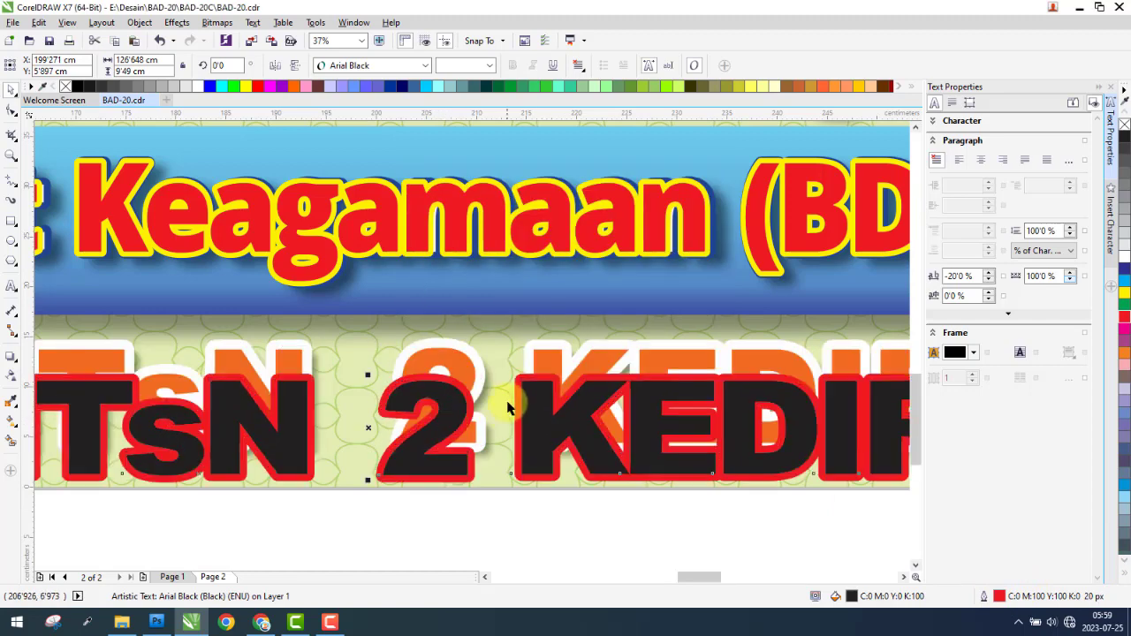
Set the black text's red outline width to 30 px.
{"action": "double_click", "coordinate": [1002, 597]}
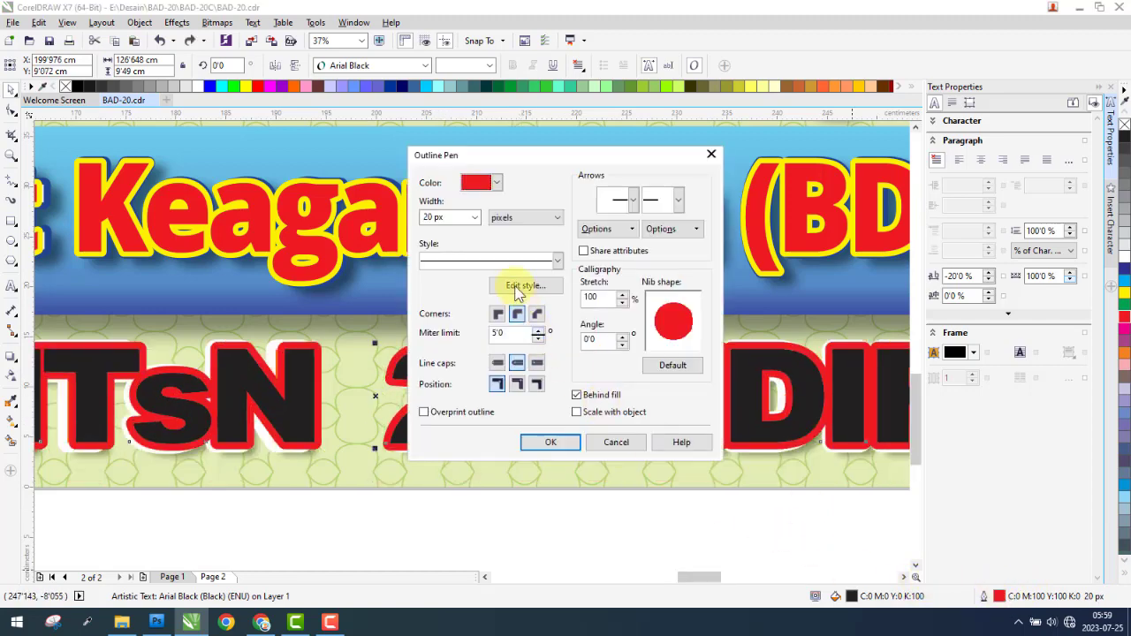
{"action": "type", "text": "30"}
{"action": "key", "text": "Return"}
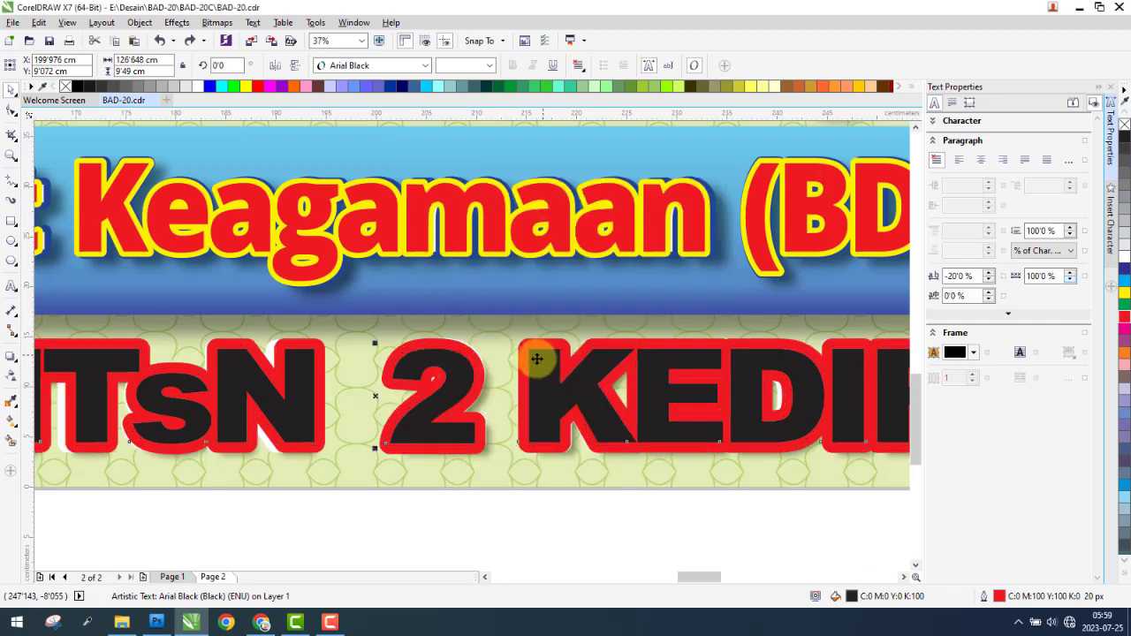
Draw a rectangle about 143 cm wide and 17.5 cm high over the left part of the blue ribbon behind the Balai Diklat text.
{"action": "scroll", "coordinate": [518, 448], "scroll_direction": "down", "scroll_amount": 4}
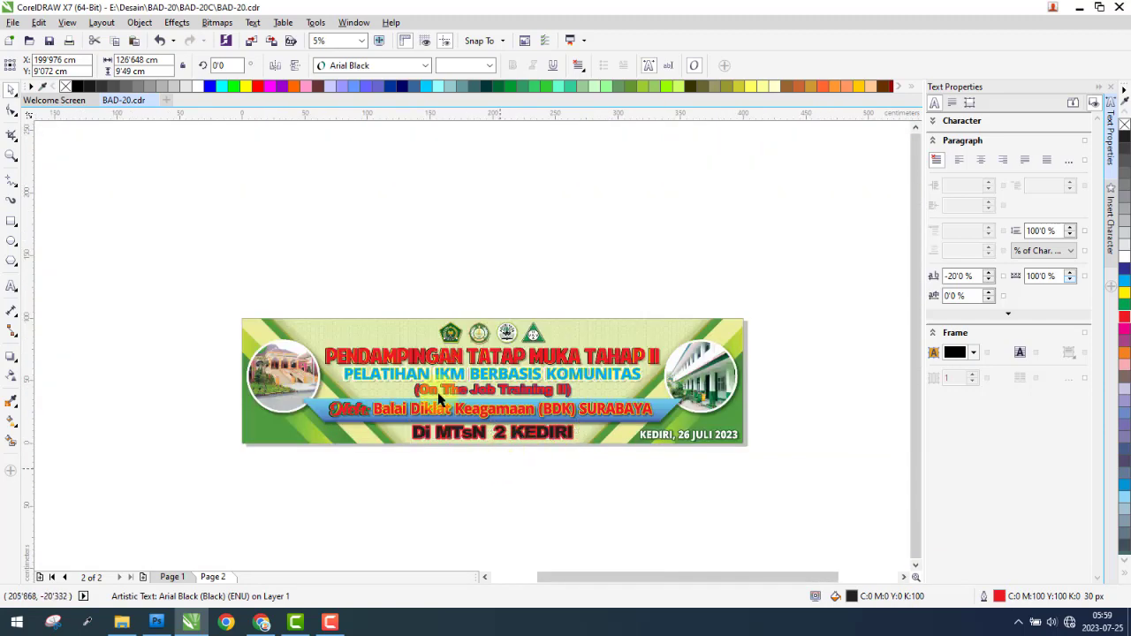
{"action": "left_click_drag", "start_coordinate": [296, 269], "coordinate": [449, 423]}
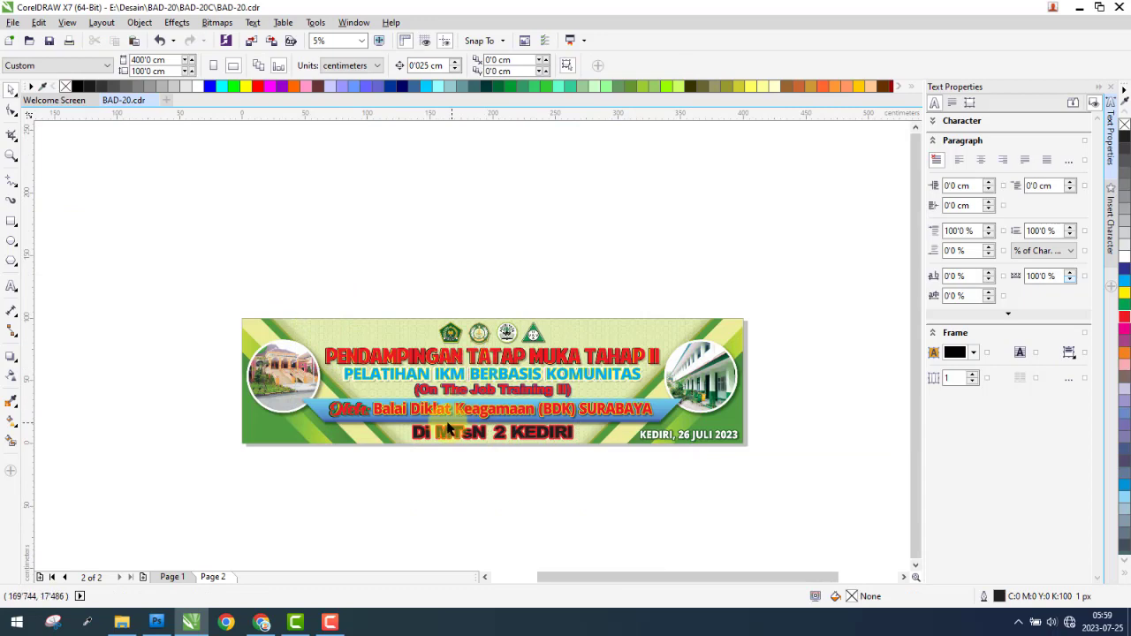
{"action": "scroll", "coordinate": [450, 422], "scroll_direction": "up", "scroll_amount": 1}
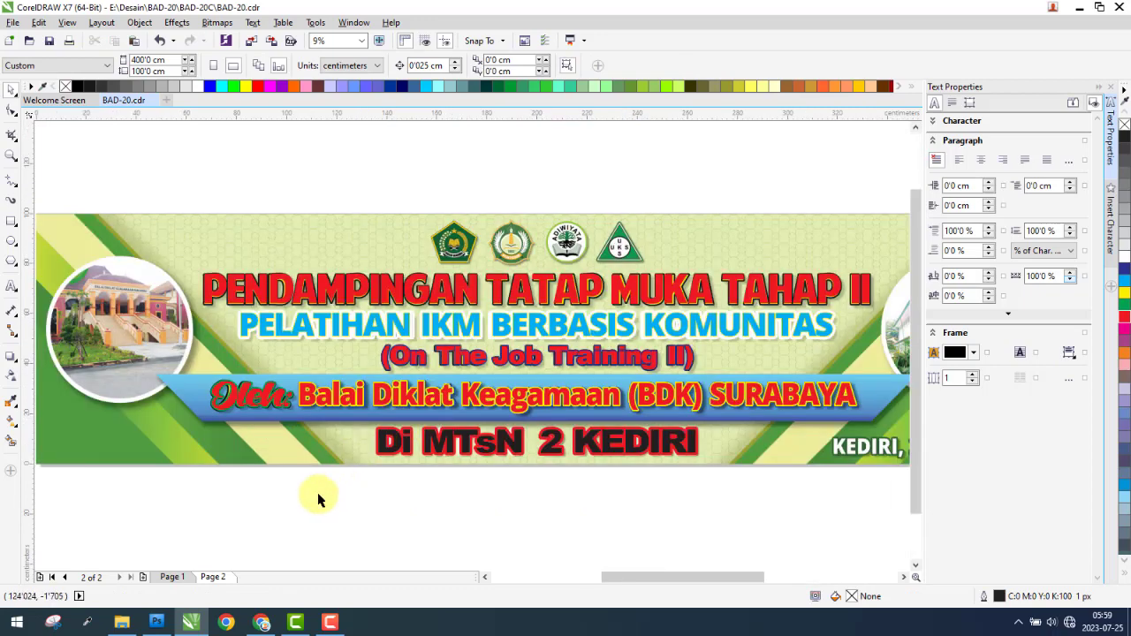
{"action": "left_click", "coordinate": [11, 226]}
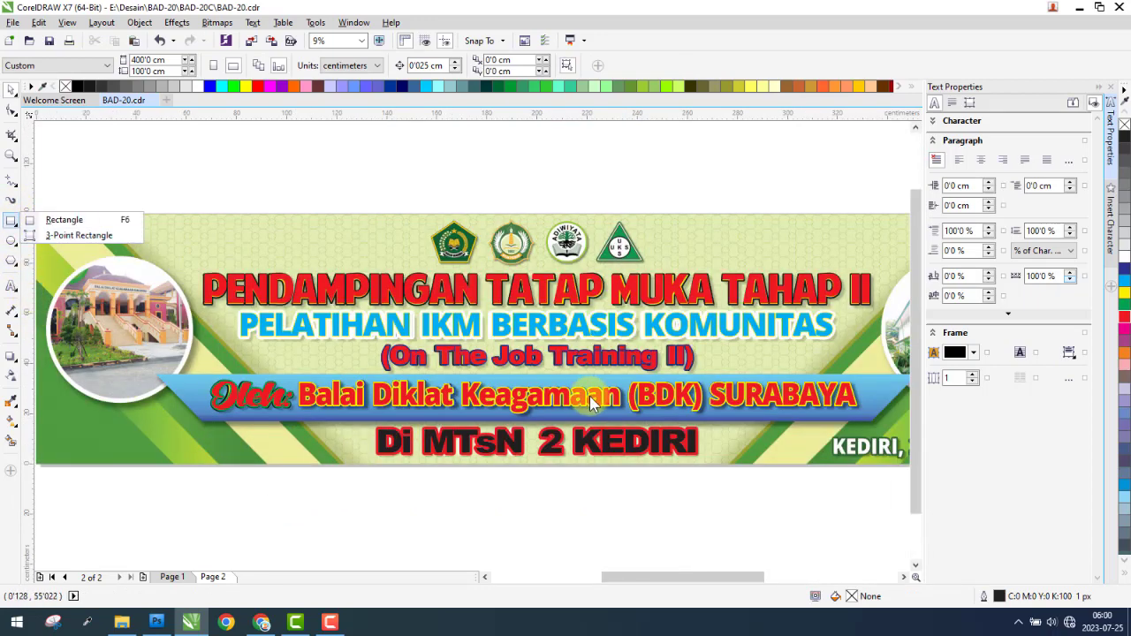
{"action": "left_click", "coordinate": [76, 219]}
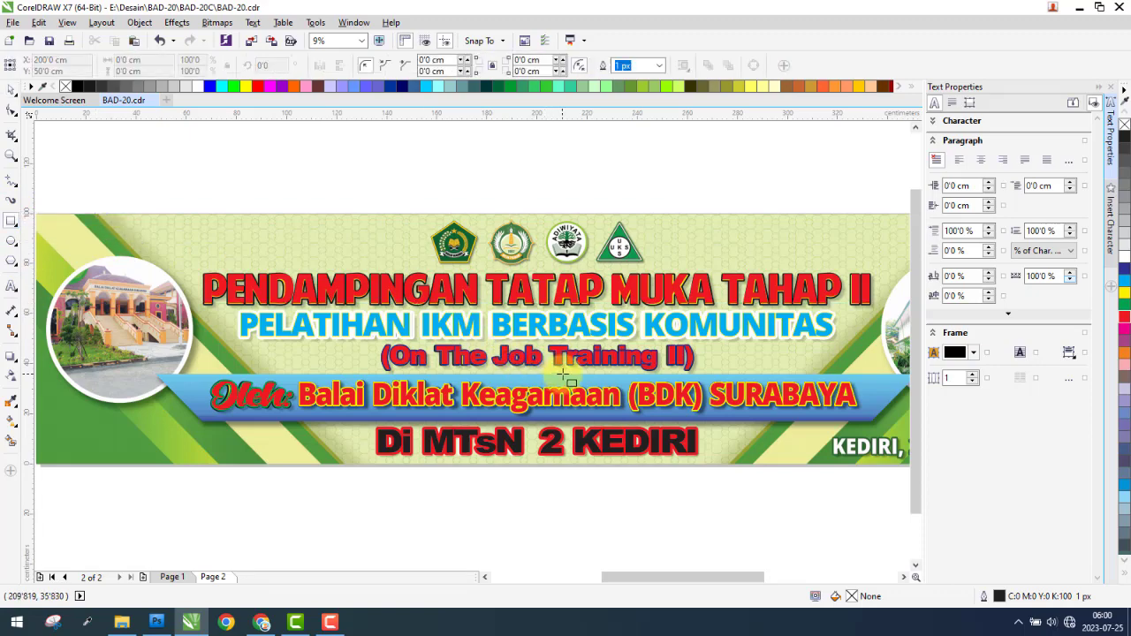
{"action": "left_click_drag", "start_coordinate": [560, 379], "coordinate": [198, 423]}
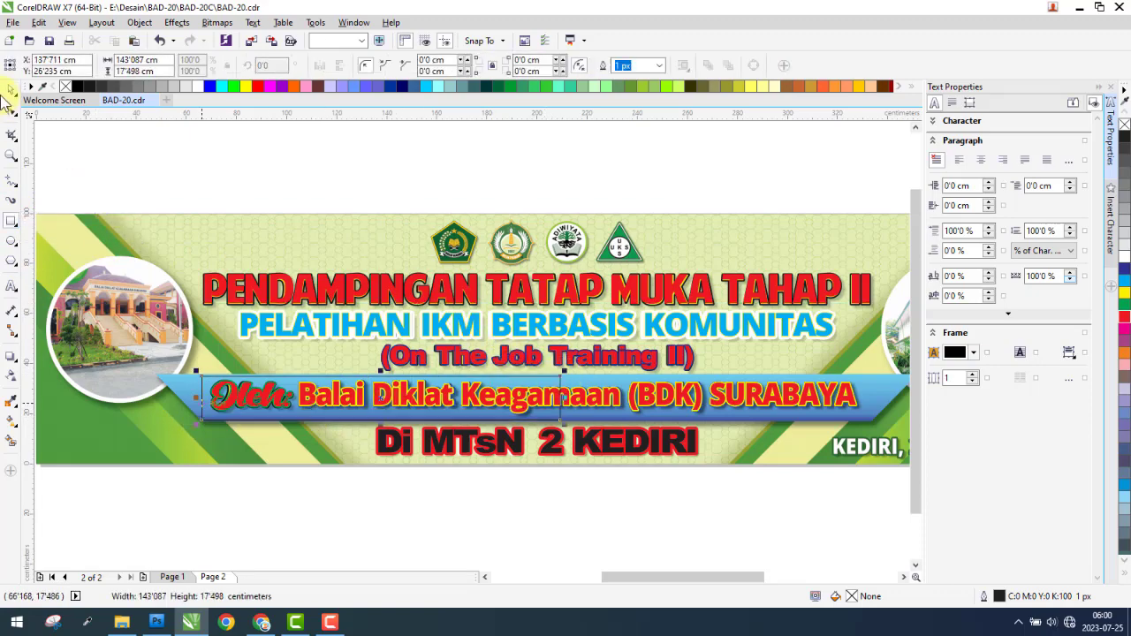
Stretch the rectangle's upper and lower edges to the blue ribbon's edges, giving a height of about 18.8 cm.
{"action": "scroll", "coordinate": [350, 373], "scroll_direction": "up", "scroll_amount": 7}
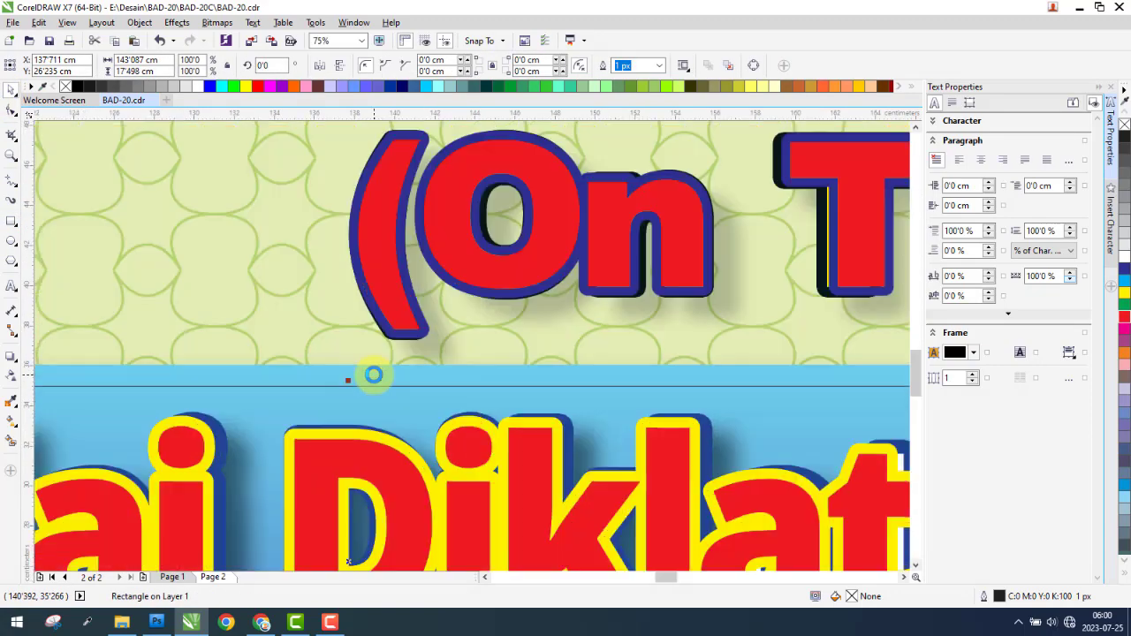
{"action": "left_click_drag", "start_coordinate": [321, 395], "coordinate": [354, 351]}
{"action": "scroll", "coordinate": [418, 323], "scroll_direction": "down", "scroll_amount": 2}
{"action": "scroll", "coordinate": [398, 526], "scroll_direction": "up", "scroll_amount": 2}
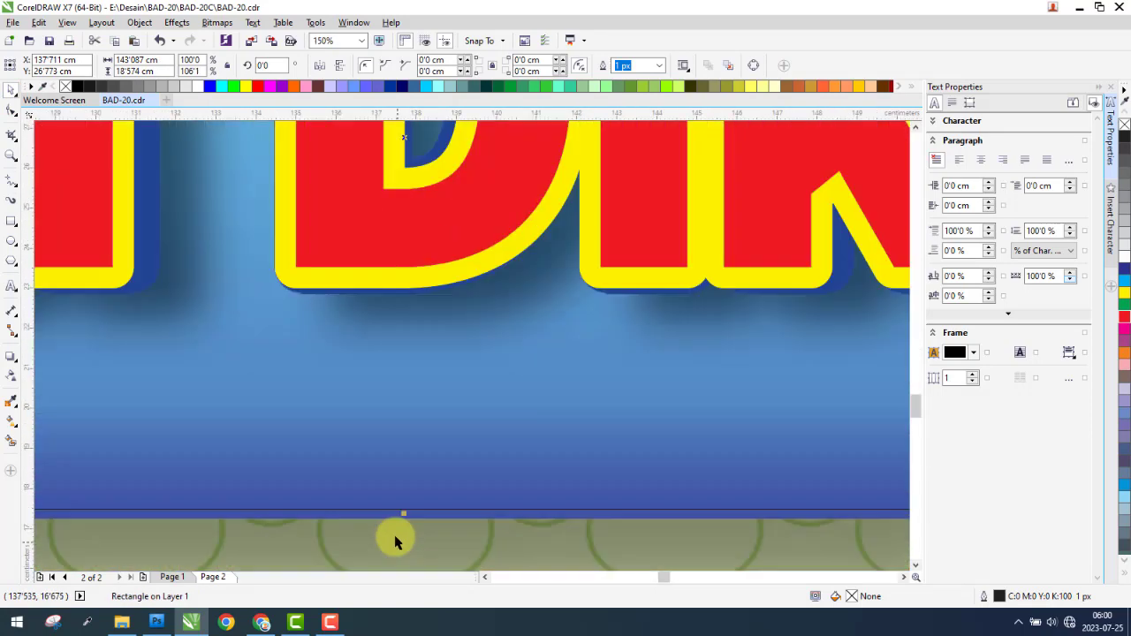
{"action": "left_click_drag", "start_coordinate": [407, 516], "coordinate": [416, 526]}
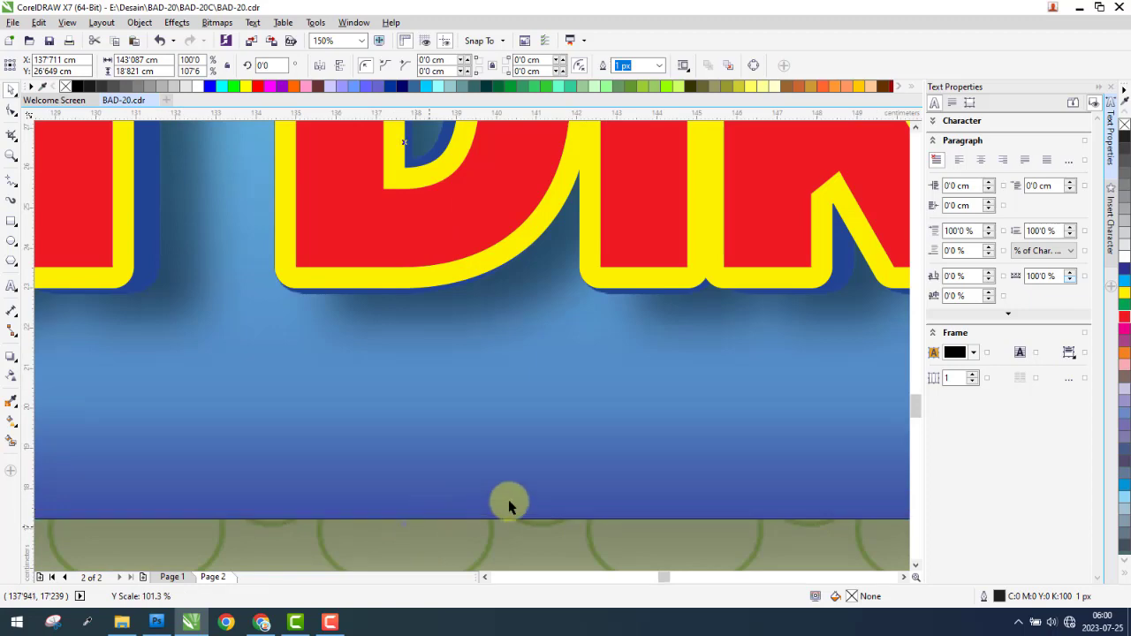
{"action": "scroll", "coordinate": [673, 491], "scroll_direction": "down", "scroll_amount": 3}
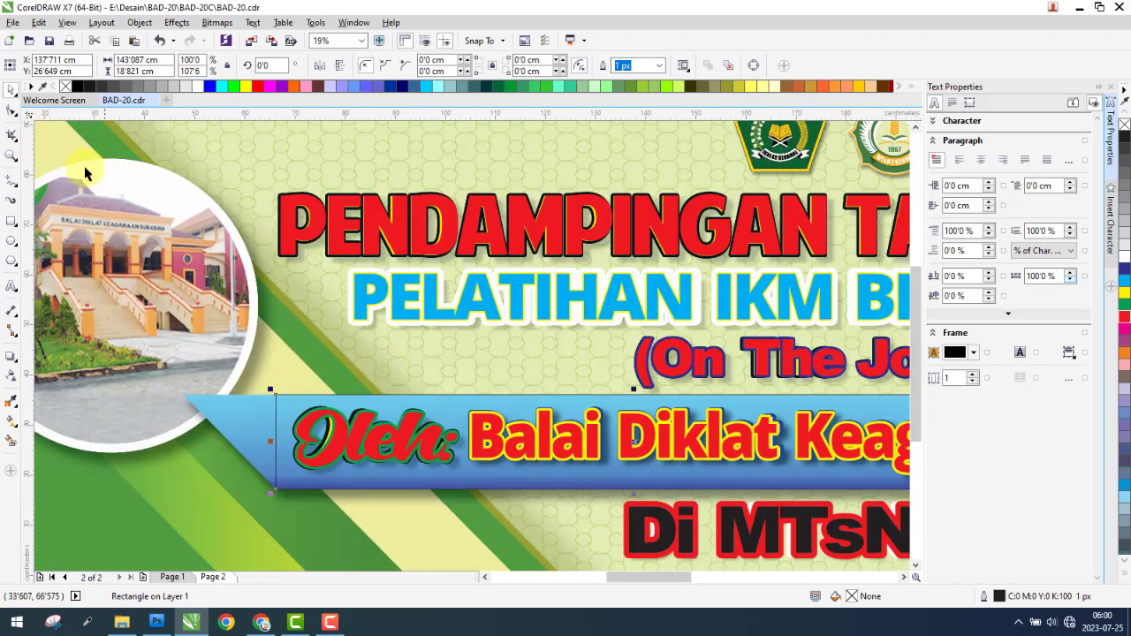
Convert the rectangle to curves and move its upper-left node horizontally to the ribbon's pointed left tip.
{"action": "left_click", "coordinate": [328, 422]}
{"action": "right_click", "coordinate": [311, 399]}
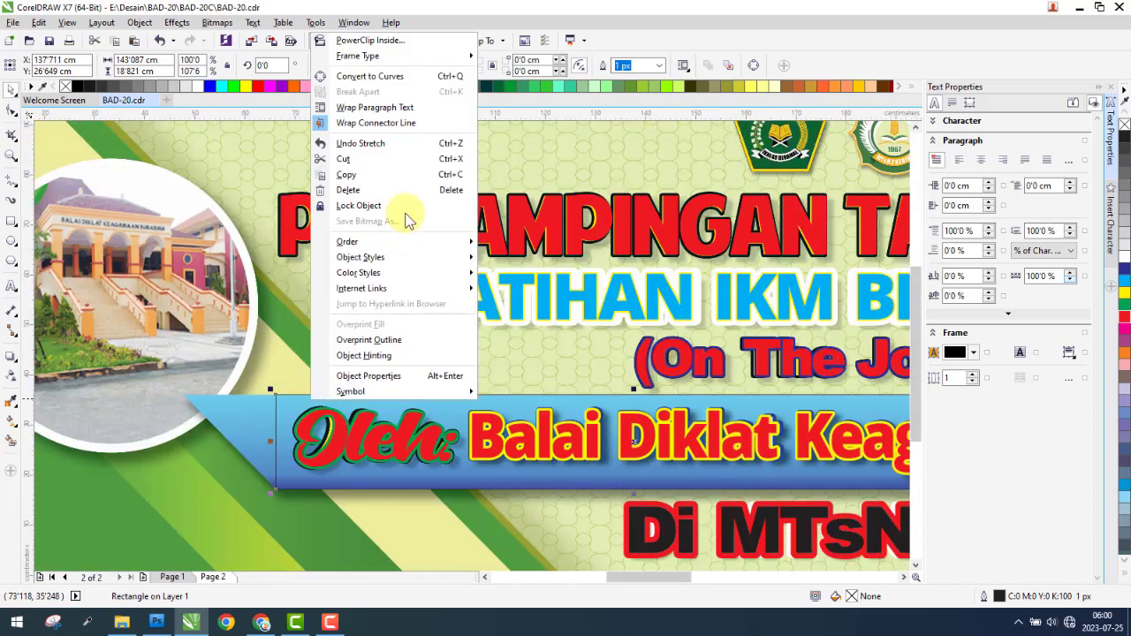
{"action": "left_click", "coordinate": [394, 77]}
{"action": "scroll", "coordinate": [206, 442], "scroll_direction": "up", "scroll_amount": 3}
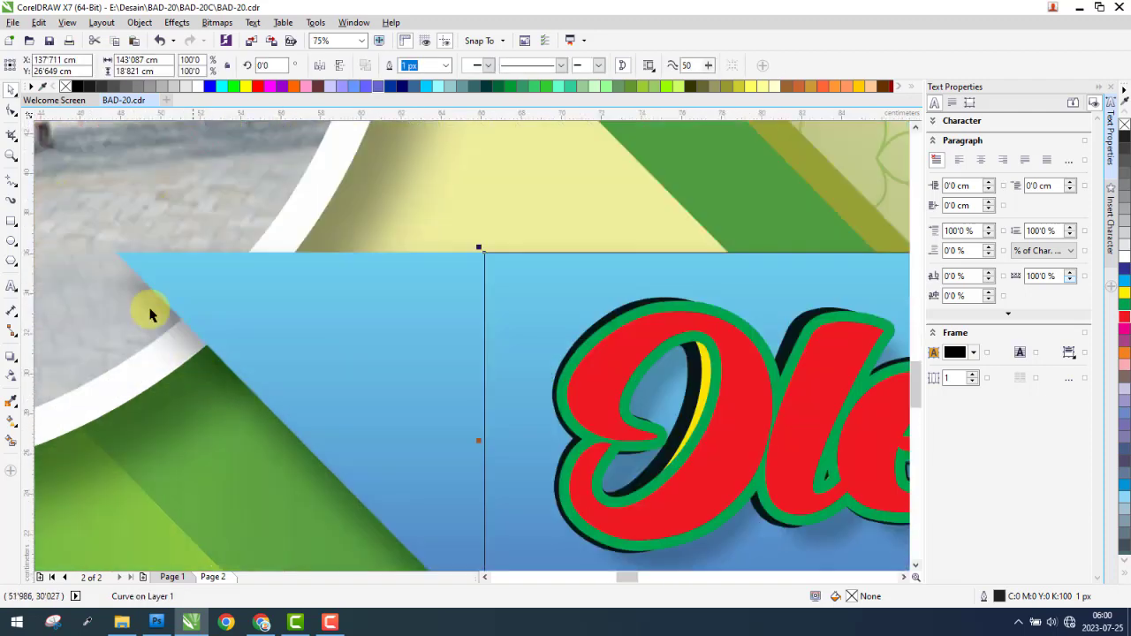
{"action": "left_click", "coordinate": [11, 111]}
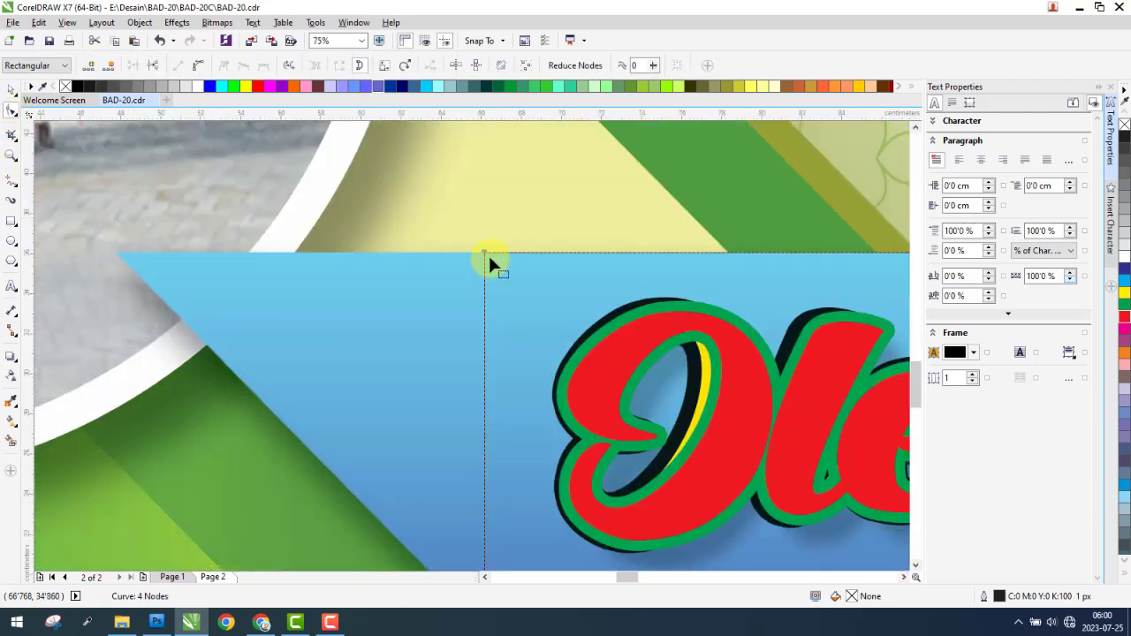
{"action": "left_click_drag", "start_coordinate": [486, 253], "coordinate": [212, 253]}
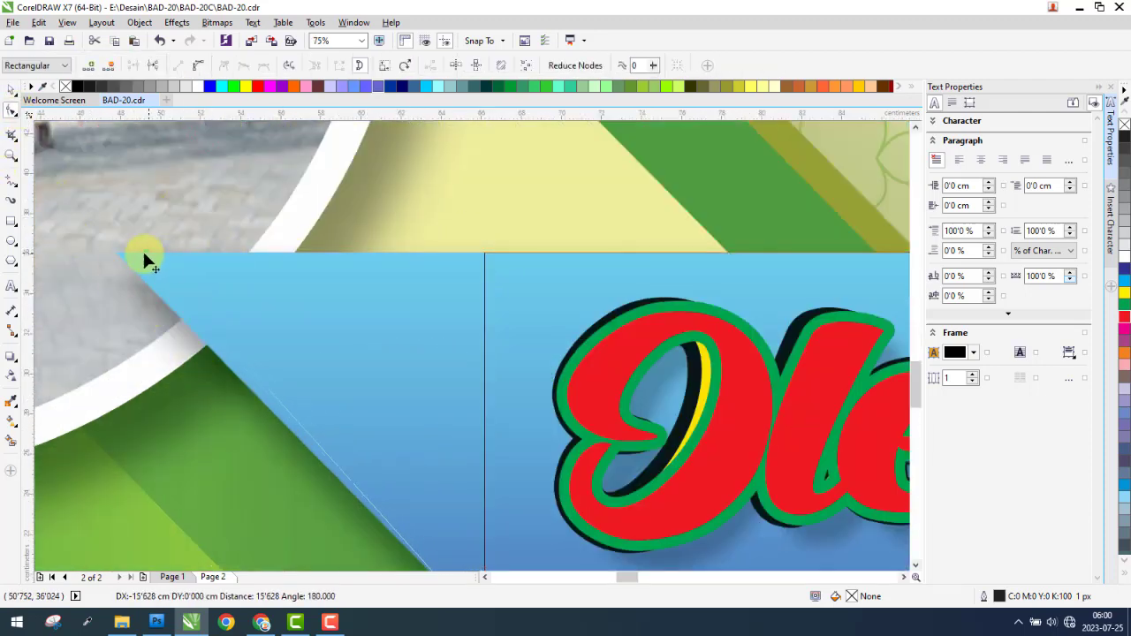
{"action": "left_click_drag", "start_coordinate": [123, 262], "coordinate": [110, 252]}
Align the curve's lower-left node with the ribbon's lower-left corner so the slanted edge follows the ribbon's end.
{"action": "scroll", "coordinate": [117, 254], "scroll_direction": "up", "scroll_amount": 4}
{"action": "scroll", "coordinate": [131, 253], "scroll_direction": "down", "scroll_amount": 3}
{"action": "scroll", "coordinate": [311, 429], "scroll_direction": "up", "scroll_amount": 3}
{"action": "scroll", "coordinate": [330, 435], "scroll_direction": "up", "scroll_amount": 2}
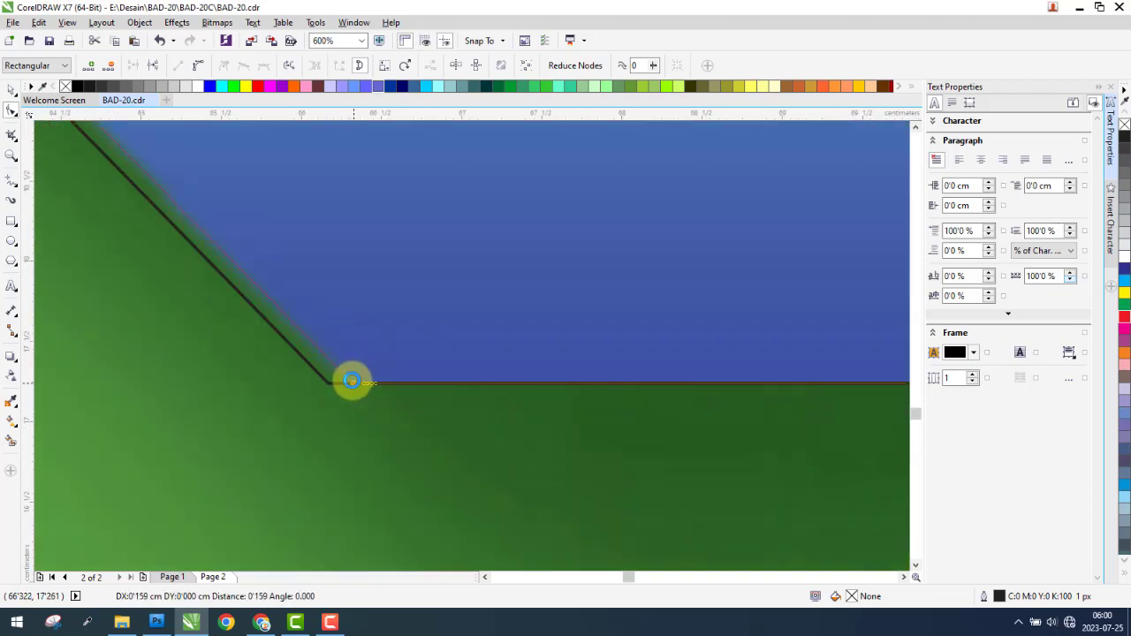
{"action": "left_click_drag", "start_coordinate": [351, 380], "coordinate": [351, 381]}
{"action": "scroll", "coordinate": [301, 429], "scroll_direction": "down", "scroll_amount": 10}
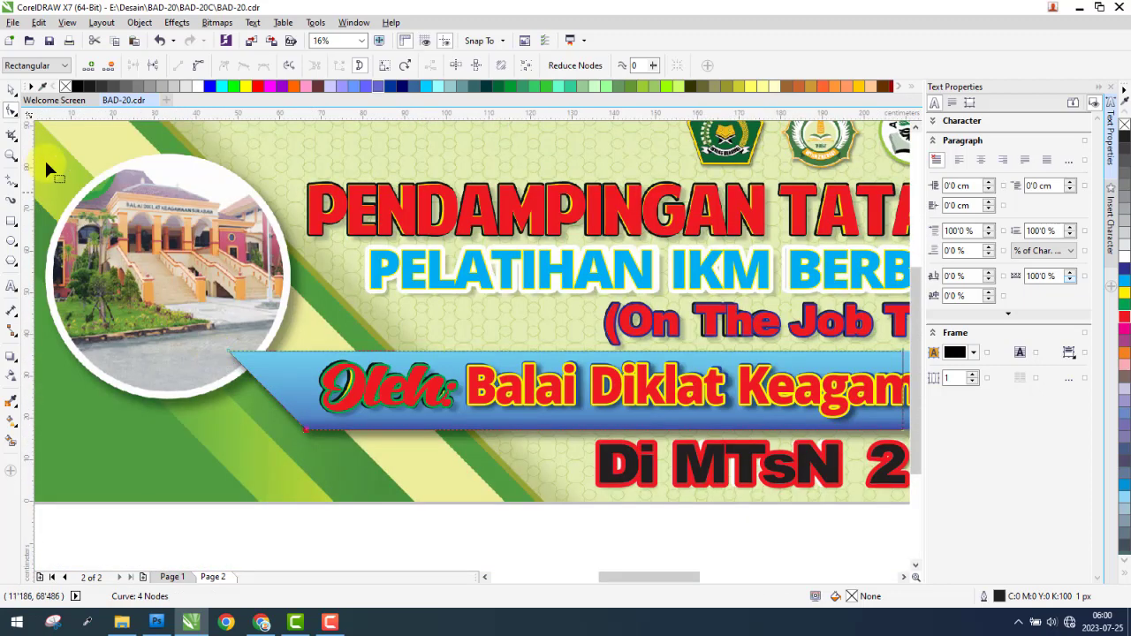
{"action": "left_click", "coordinate": [12, 92]}
Create a horizontally mirrored copy of the ribbon shape and align it with the ribbon's right end.
{"action": "scroll", "coordinate": [247, 300], "scroll_direction": "down", "scroll_amount": 2}
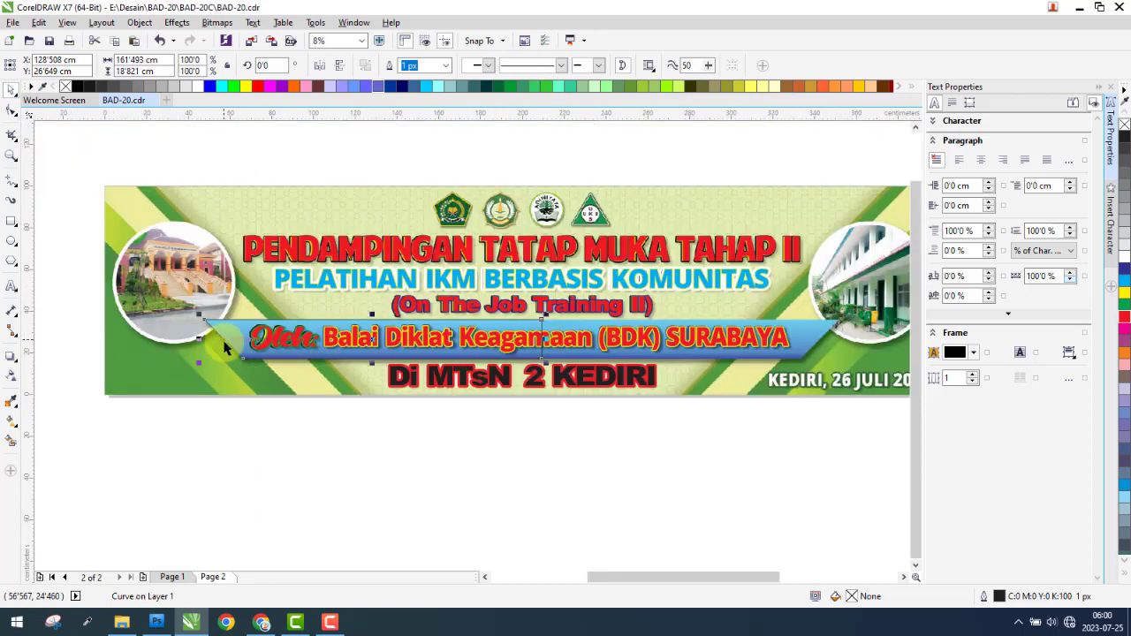
{"action": "scroll", "coordinate": [247, 351], "scroll_direction": "down", "scroll_amount": 2}
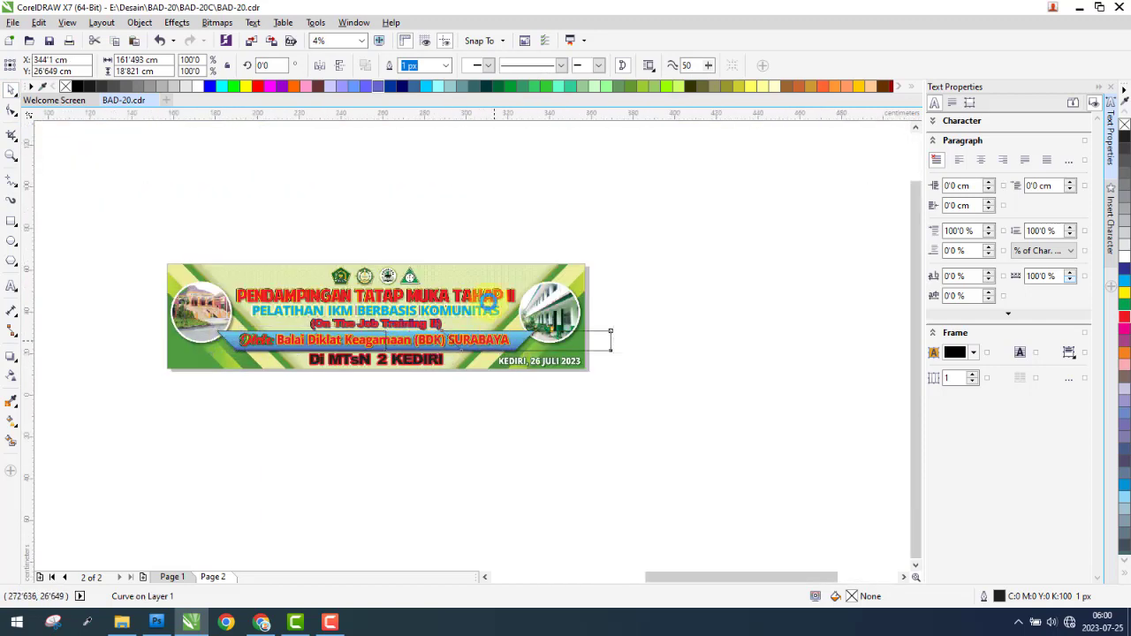
{"action": "scroll", "coordinate": [494, 341], "scroll_direction": "up", "scroll_amount": 2}
{"action": "left_click_drag", "start_coordinate": [695, 346], "coordinate": [544, 346]}
{"action": "scroll", "coordinate": [562, 321], "scroll_direction": "up", "scroll_amount": 2}
{"action": "scroll", "coordinate": [588, 331], "scroll_direction": "up", "scroll_amount": 10}
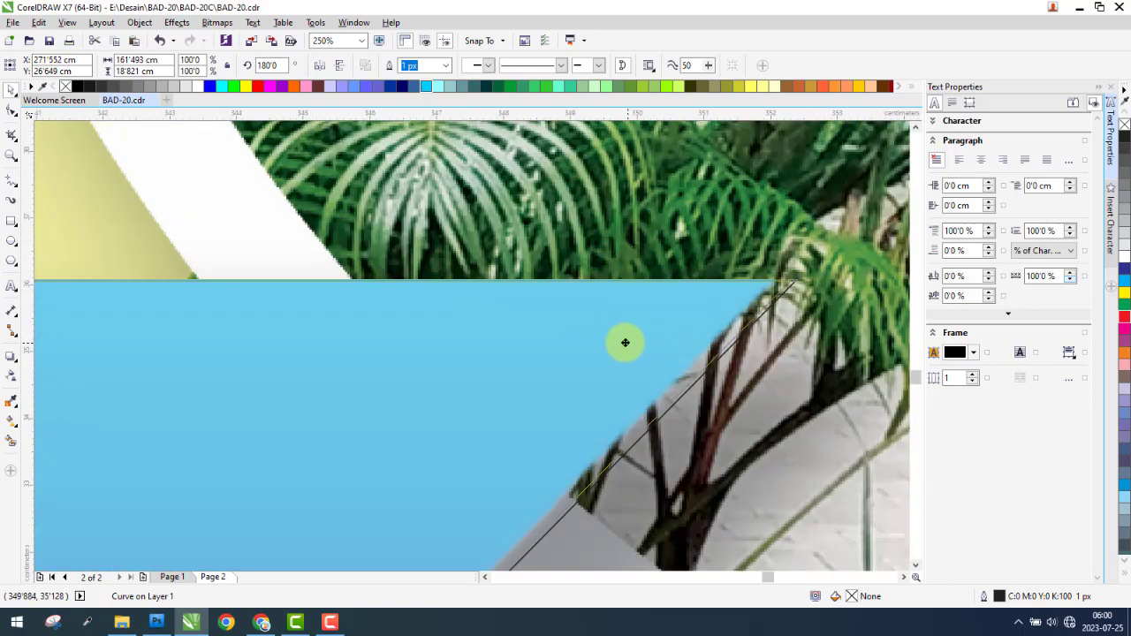
{"action": "scroll", "coordinate": [697, 331], "scroll_direction": "down", "scroll_amount": 10}
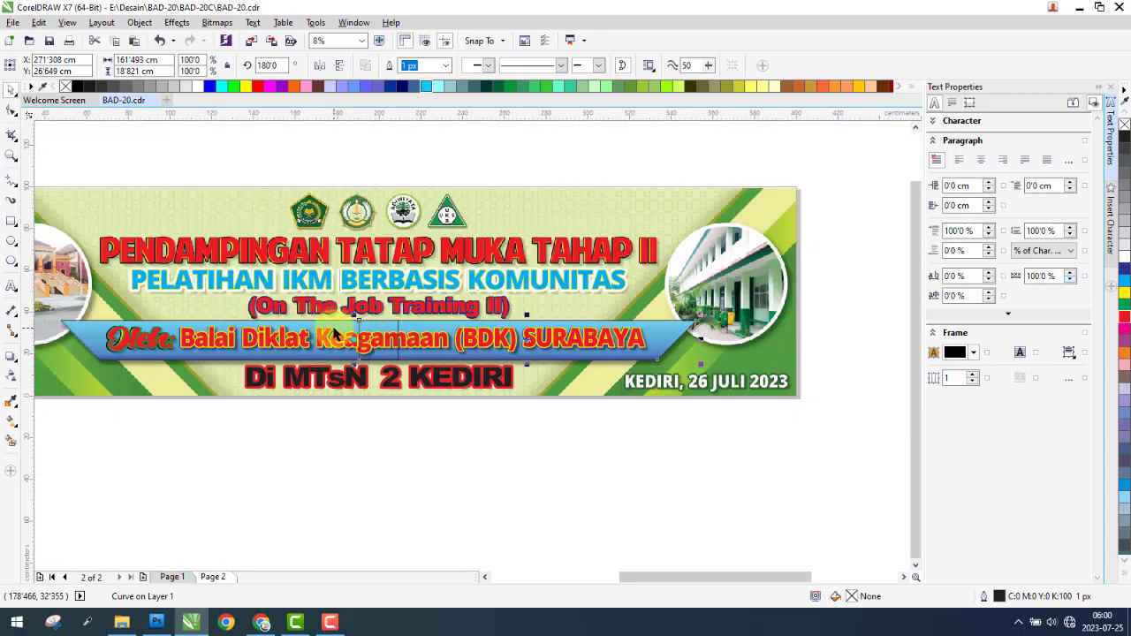
Weld the two ribbon halves into one shape and delete the leftover nodes in the middle of its edges.
{"action": "scroll", "coordinate": [336, 333], "scroll_direction": "up", "scroll_amount": 2}
{"action": "left_click", "coordinate": [358, 324], "text": "shift"}
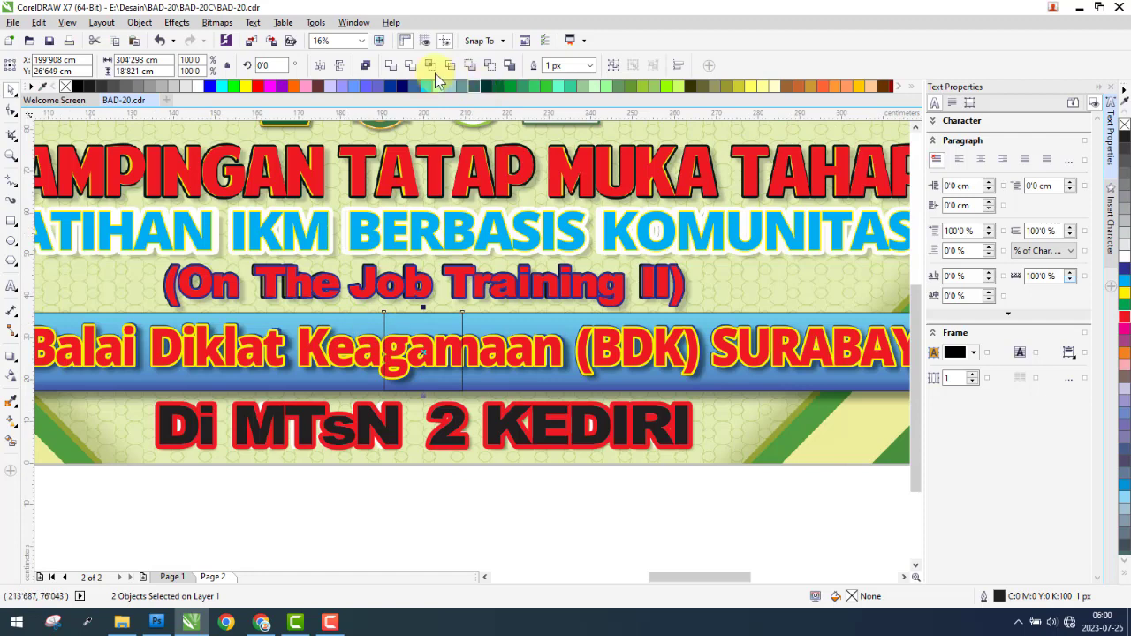
{"action": "left_click", "coordinate": [391, 66]}
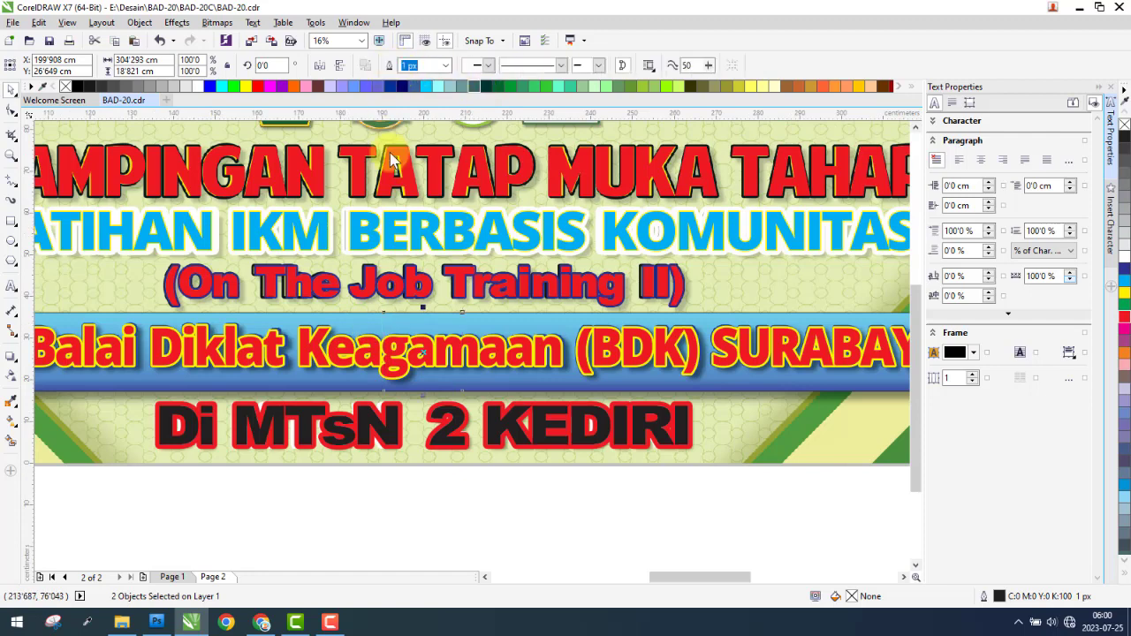
{"action": "left_click", "coordinate": [11, 111]}
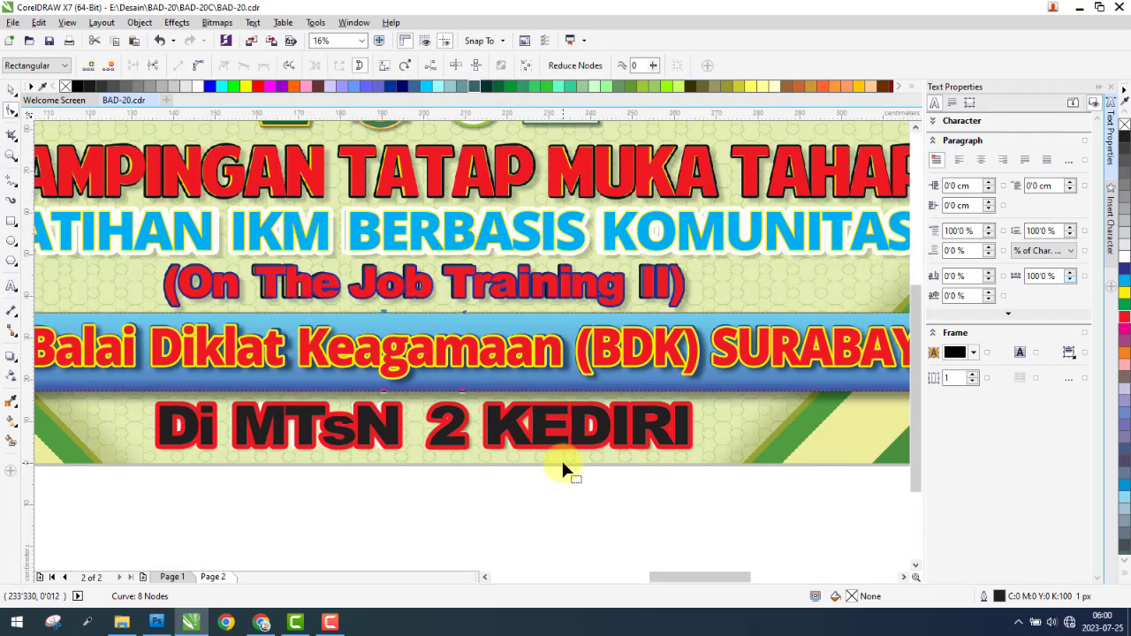
{"action": "key", "text": "Delete"}
{"action": "left_click", "coordinate": [11, 88]}
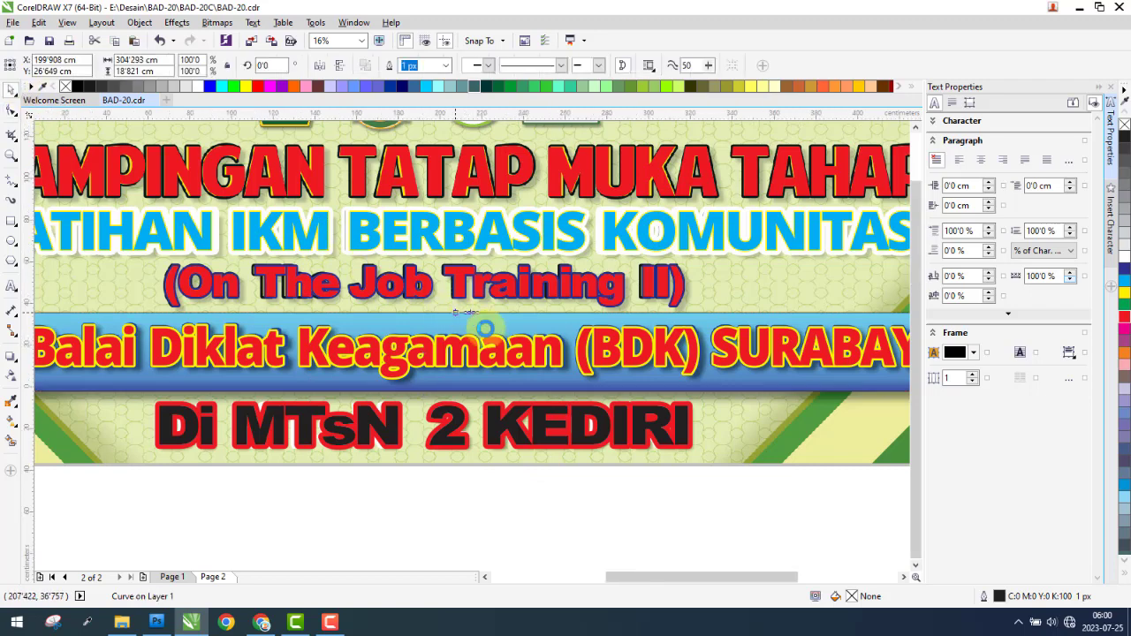
Cut all the recreated text lines and the ribbon shape from Page 2 and paste them onto Page 1.
{"action": "scroll", "coordinate": [468, 322], "scroll_direction": "down", "scroll_amount": 2}
{"action": "left_click_drag", "start_coordinate": [101, 469], "coordinate": [785, 134]}
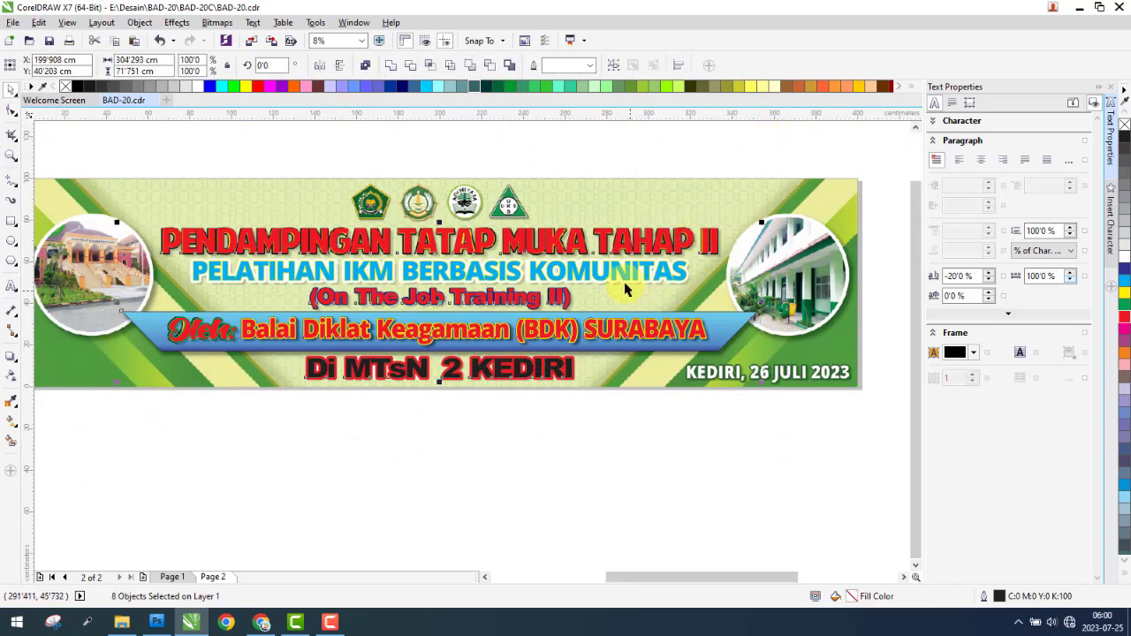
{"action": "right_click", "coordinate": [601, 245]}
{"action": "left_click", "coordinate": [628, 358]}
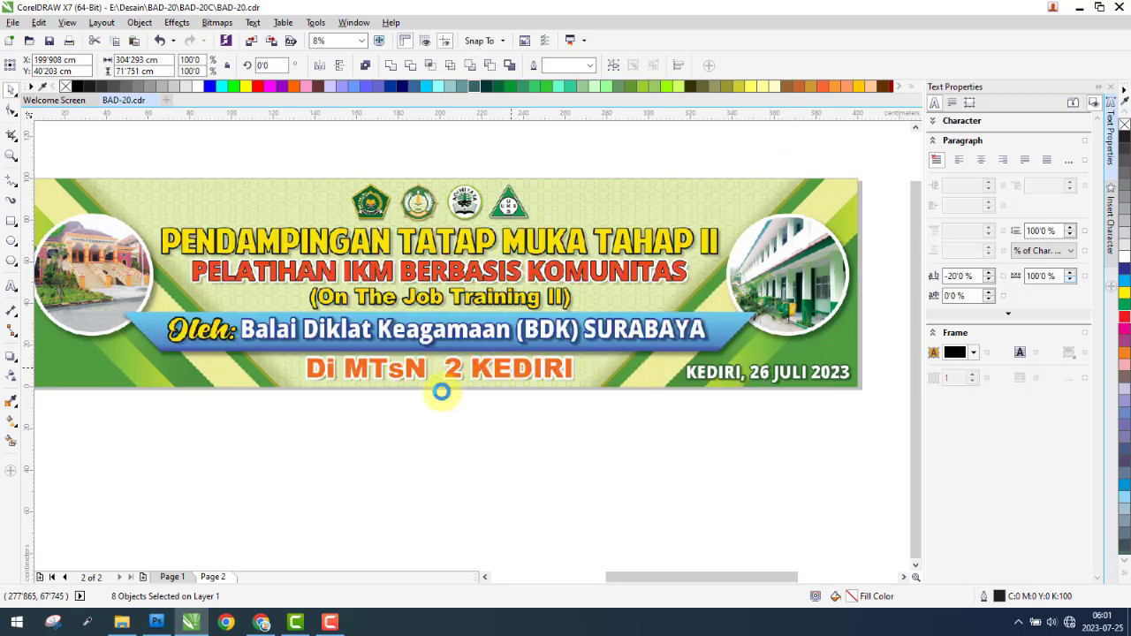
{"action": "left_click", "coordinate": [200, 553]}
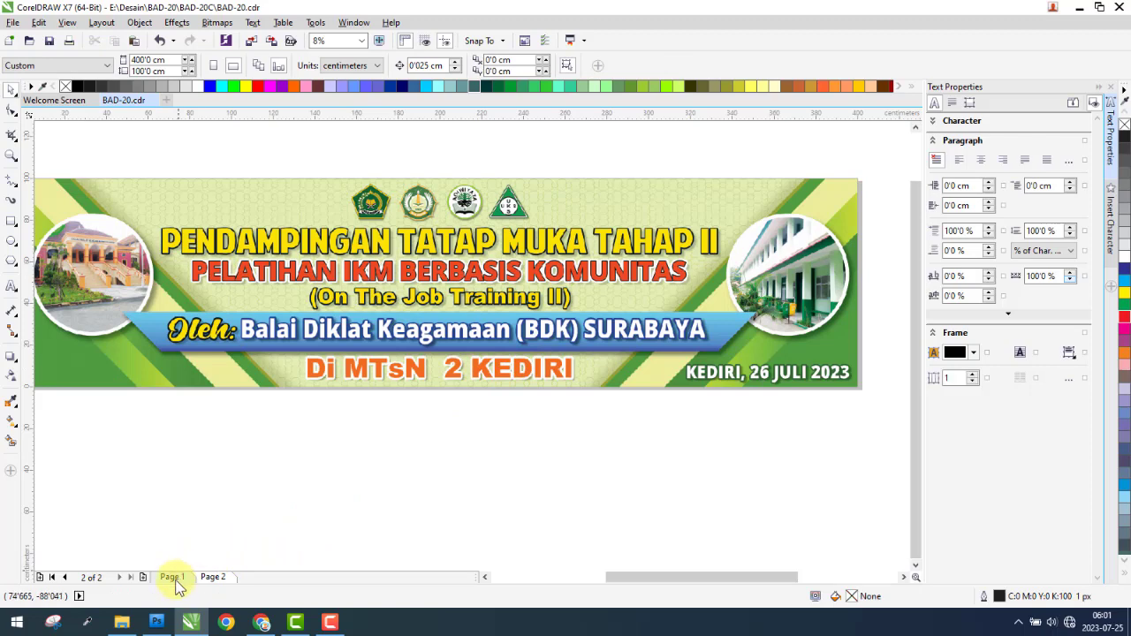
{"action": "left_click", "coordinate": [172, 576]}
{"action": "right_click", "coordinate": [369, 465]}
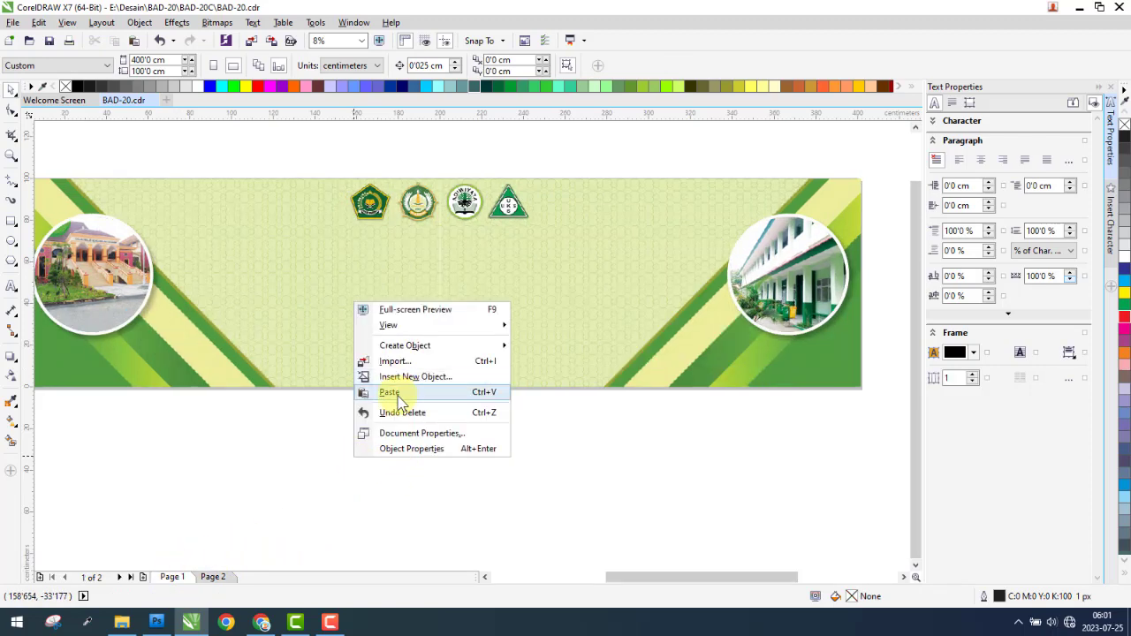
{"action": "left_click", "coordinate": [393, 392]}
{"action": "left_click", "coordinate": [392, 467]}
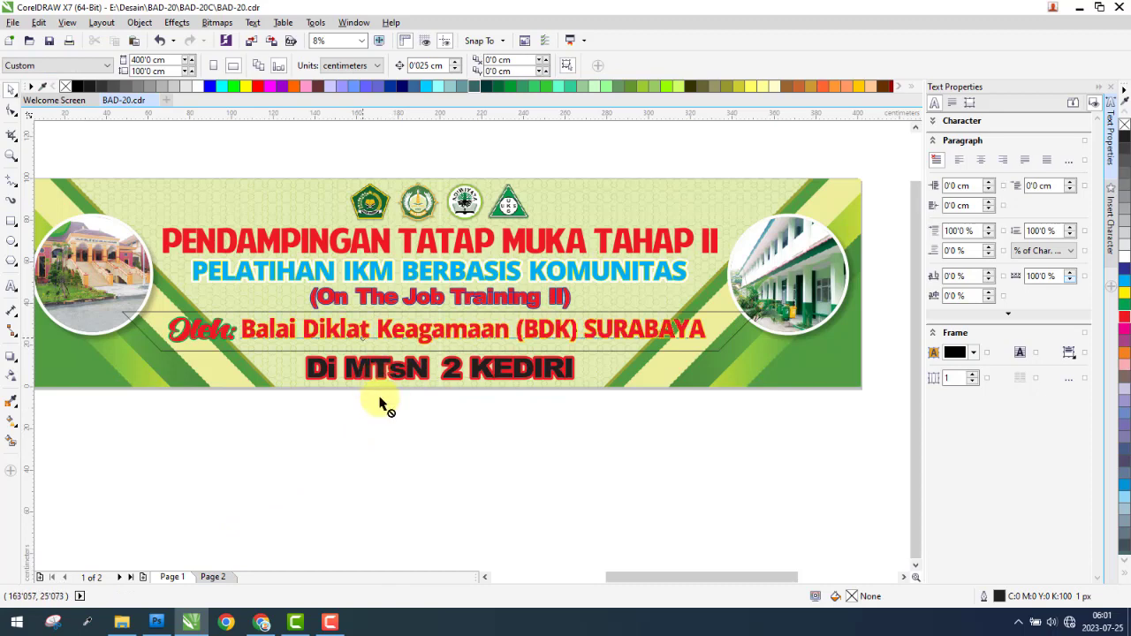
Place the Balai Diklat text off the page below the banner and, on Page 2, replace its wording with "KEDIRI, 26 JULI 2023".
{"action": "left_click_drag", "start_coordinate": [364, 339], "coordinate": [508, 465]}
{"action": "left_click", "coordinate": [217, 577]}
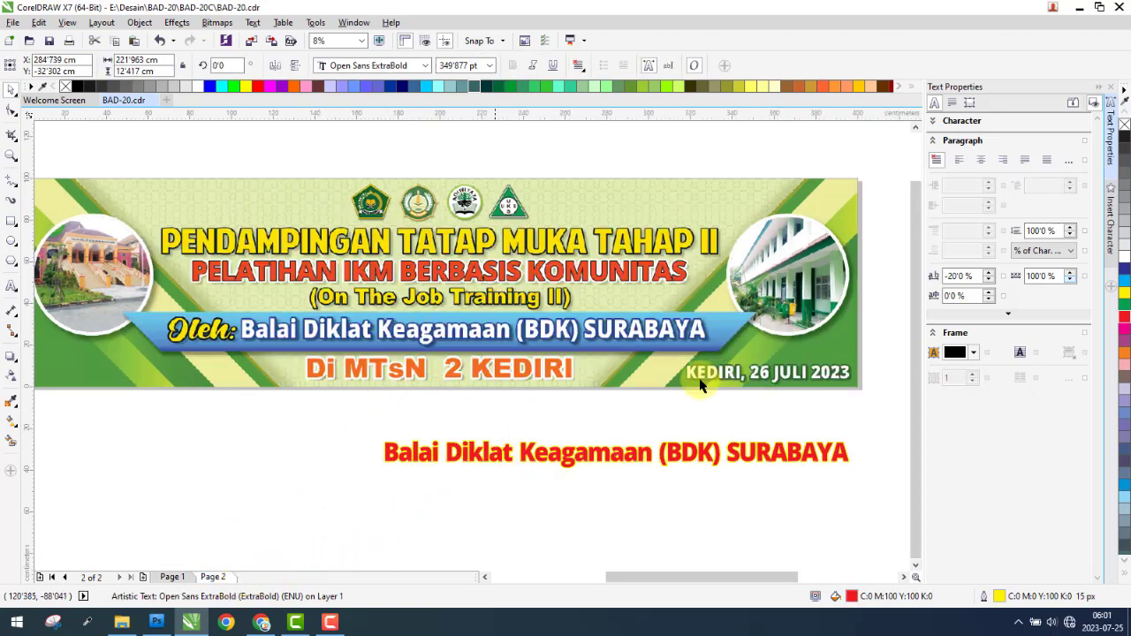
{"action": "double_click", "coordinate": [696, 455]}
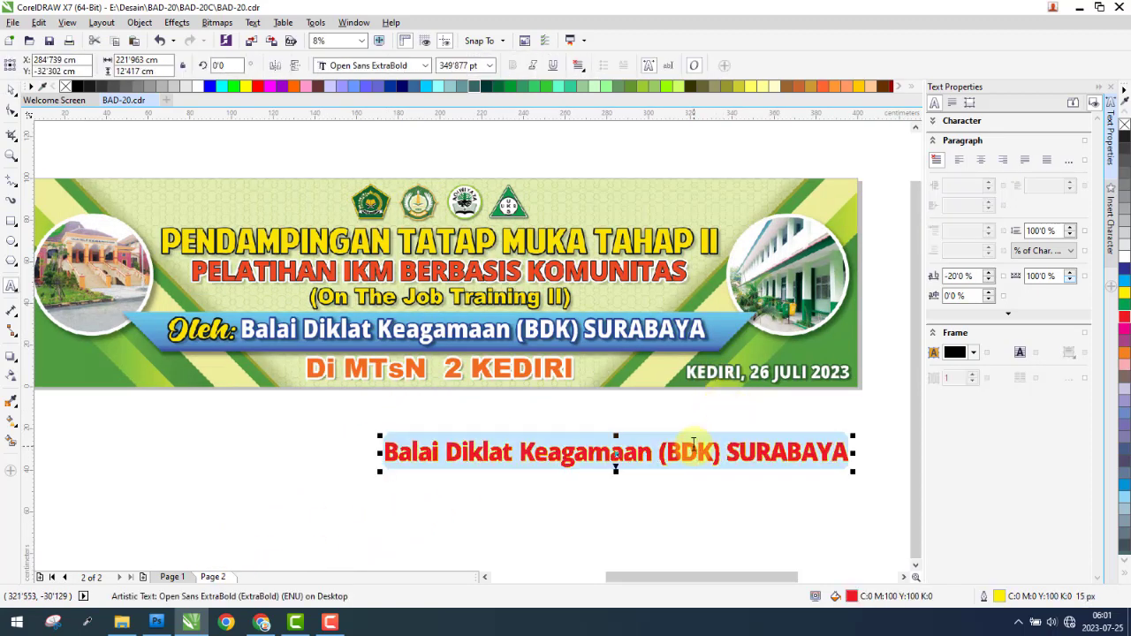
{"action": "type", "text": "KEDIRI, 26 JULI 2023"}
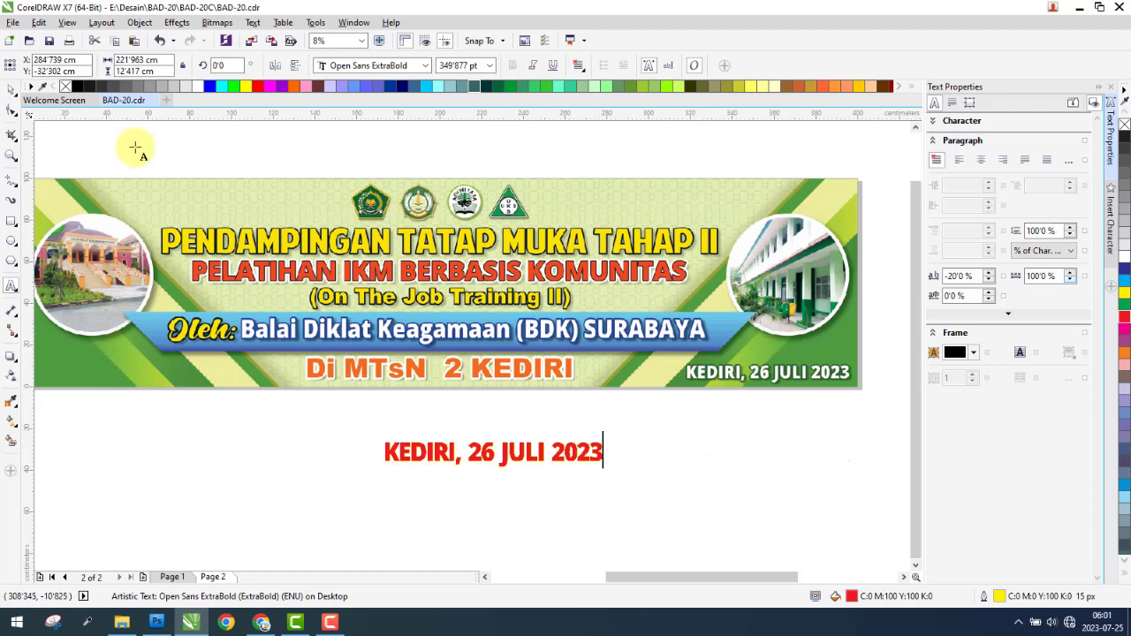
Move the red date text over the original white date in the banner's lower-right corner.
{"action": "left_click", "coordinate": [11, 89]}
{"action": "left_click_drag", "start_coordinate": [481, 452], "coordinate": [730, 399]}
{"action": "scroll", "coordinate": [798, 404], "scroll_direction": "down", "scroll_amount": 3}
{"action": "scroll", "coordinate": [758, 409], "scroll_direction": "up", "scroll_amount": 5}
{"action": "scroll", "coordinate": [758, 409], "scroll_direction": "up", "scroll_amount": 2}
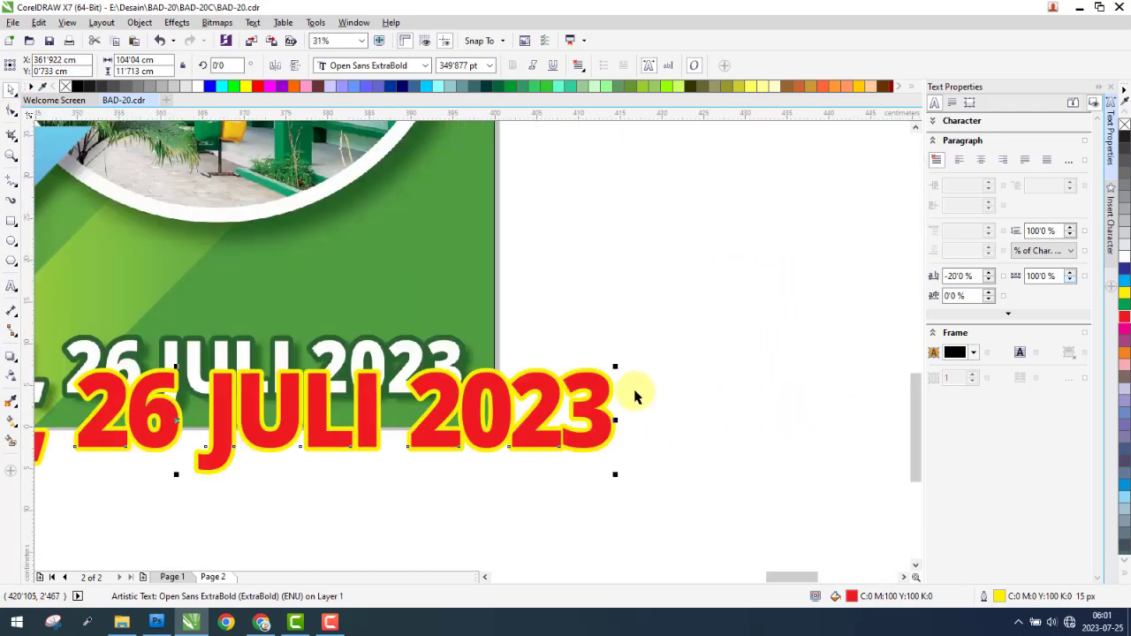
Remove the red date text's outline, shrink it, and align its upper-left corner with the K of the original white date.
{"action": "left_click_drag", "start_coordinate": [617, 368], "coordinate": [531, 393]}
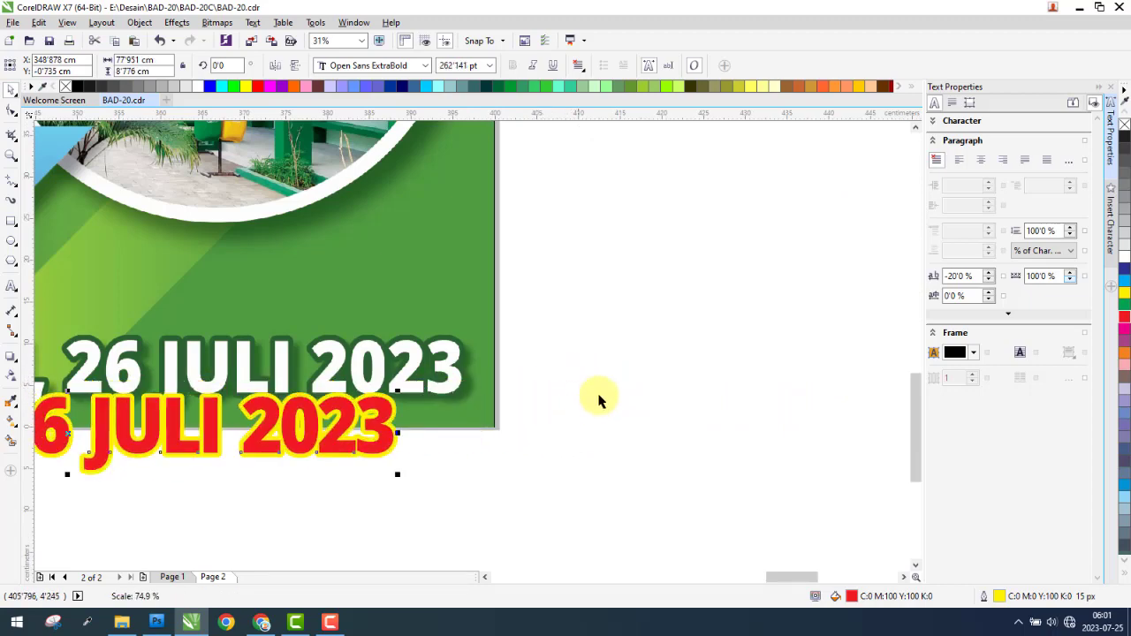
{"action": "scroll", "coordinate": [598, 396], "scroll_direction": "down", "scroll_amount": 2}
{"action": "scroll", "coordinate": [187, 404], "scroll_direction": "up", "scroll_amount": 2}
{"action": "left_click_drag", "start_coordinate": [132, 390], "coordinate": [270, 403]}
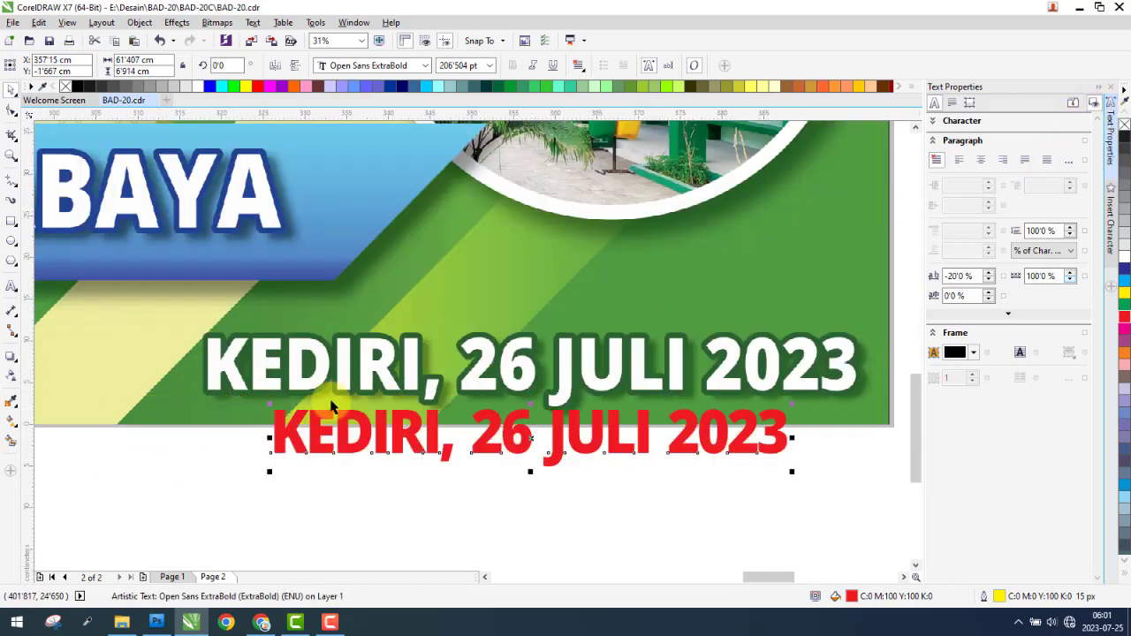
{"action": "scroll", "coordinate": [283, 415], "scroll_direction": "up", "scroll_amount": 2}
{"action": "left_click_drag", "start_coordinate": [291, 430], "coordinate": [148, 276]}
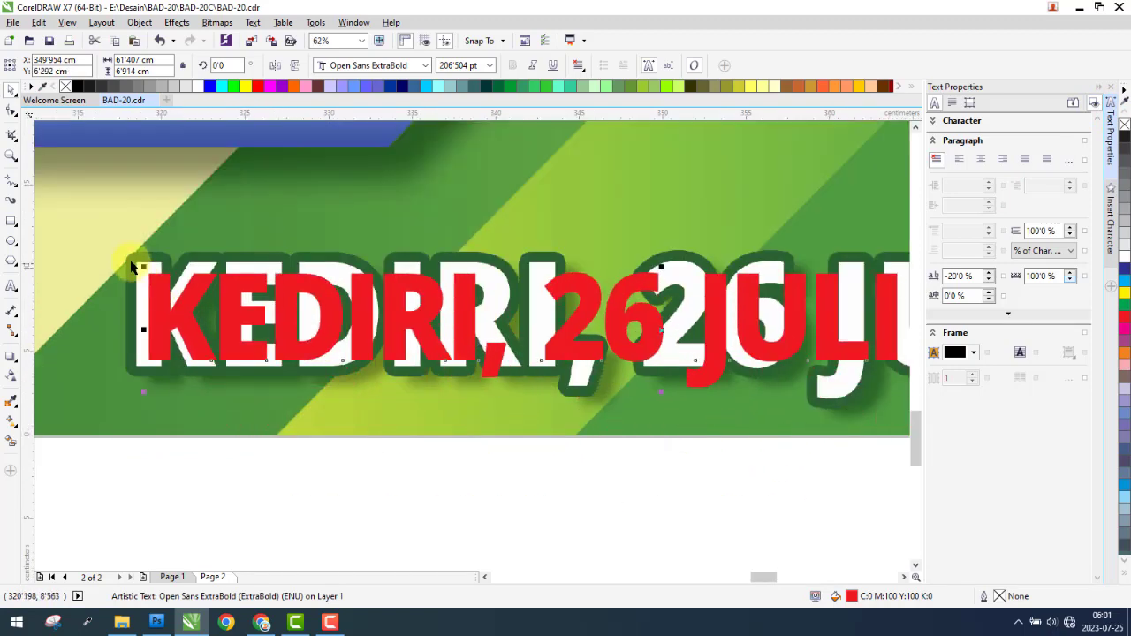
{"action": "scroll", "coordinate": [129, 262], "scroll_direction": "up", "scroll_amount": 2}
{"action": "left_click_drag", "start_coordinate": [228, 351], "coordinate": [177, 305]}
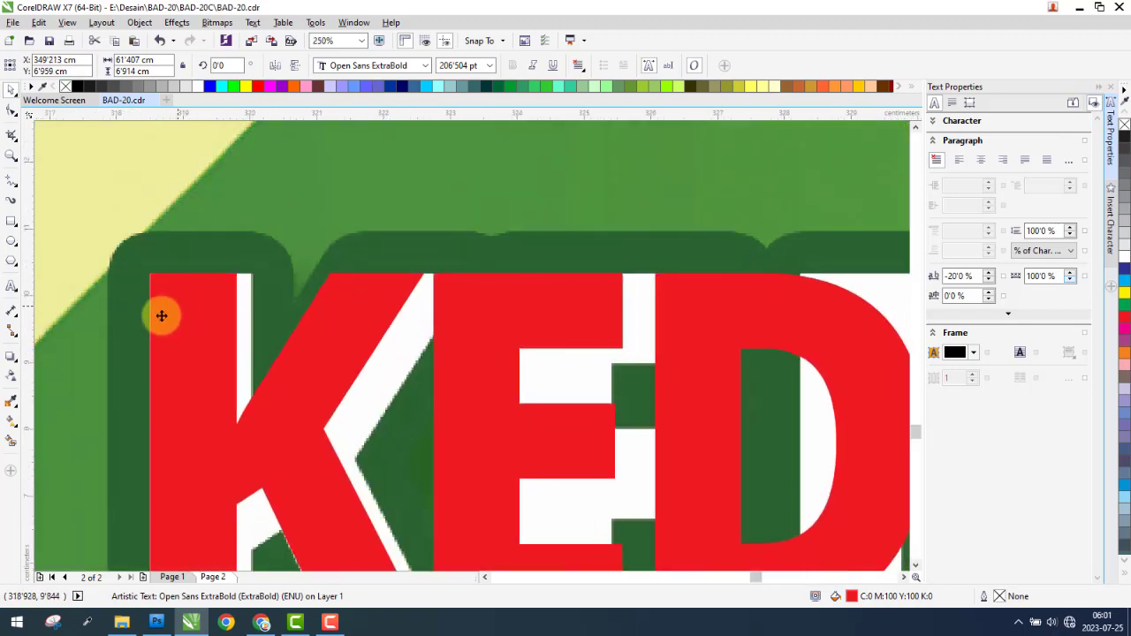
Enlarge the date text to the original's height, about 8.3 cm, and stretch it to about 77.6 cm wide to match.
{"action": "scroll", "coordinate": [161, 328], "scroll_direction": "down", "scroll_amount": 4}
{"action": "scroll", "coordinate": [412, 346], "scroll_direction": "up", "scroll_amount": 2}
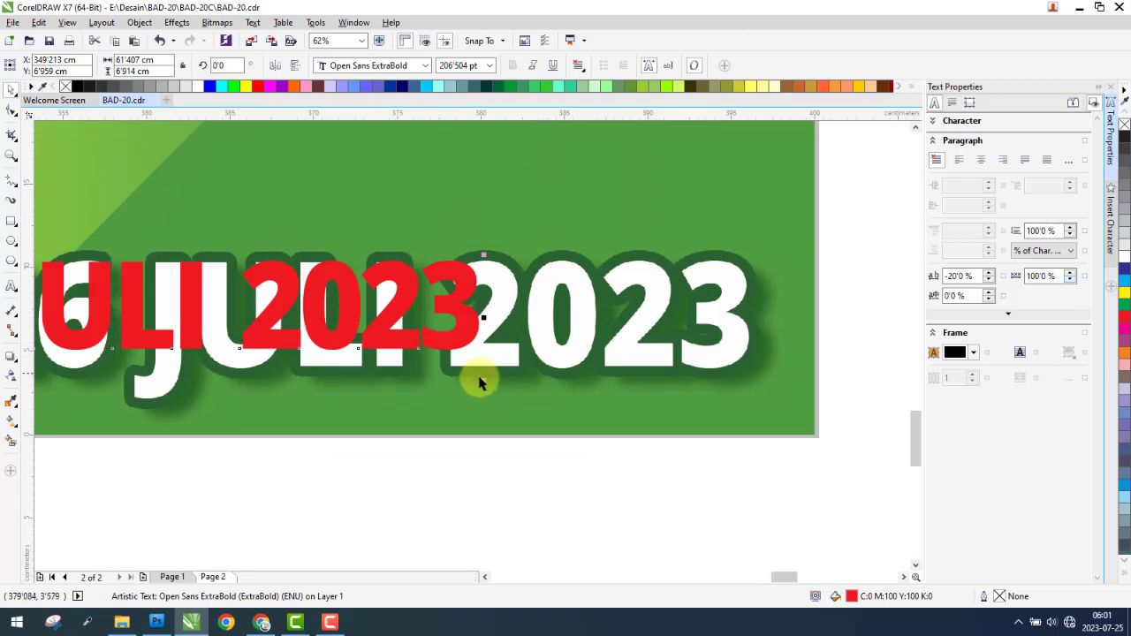
{"action": "left_click_drag", "start_coordinate": [483, 380], "coordinate": [699, 417]}
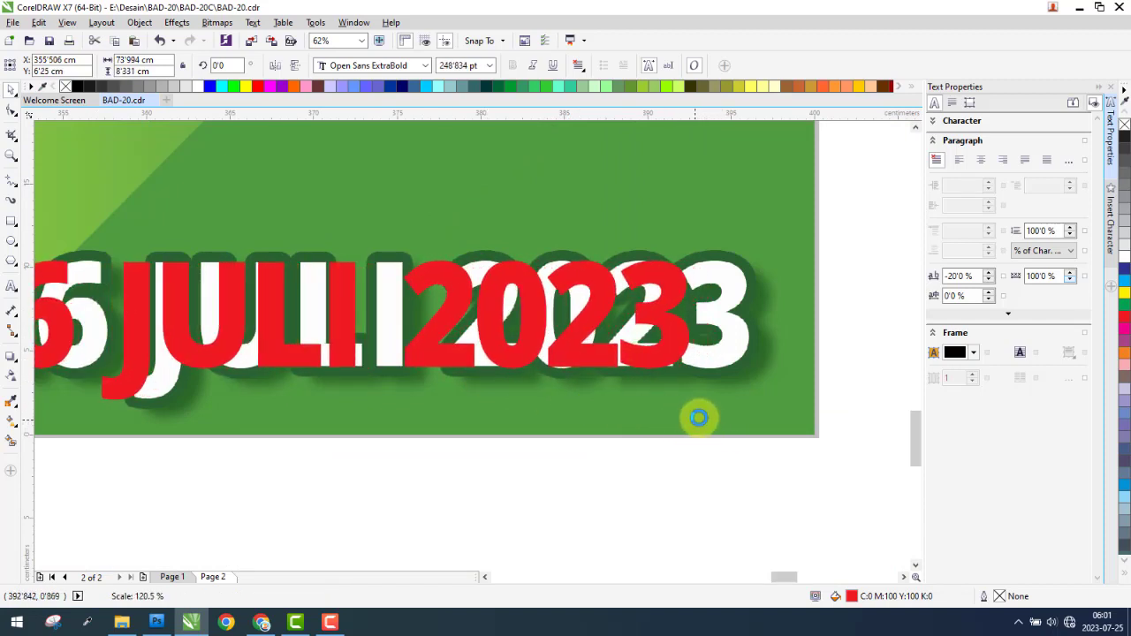
{"action": "scroll", "coordinate": [738, 306], "scroll_direction": "up", "scroll_amount": 4}
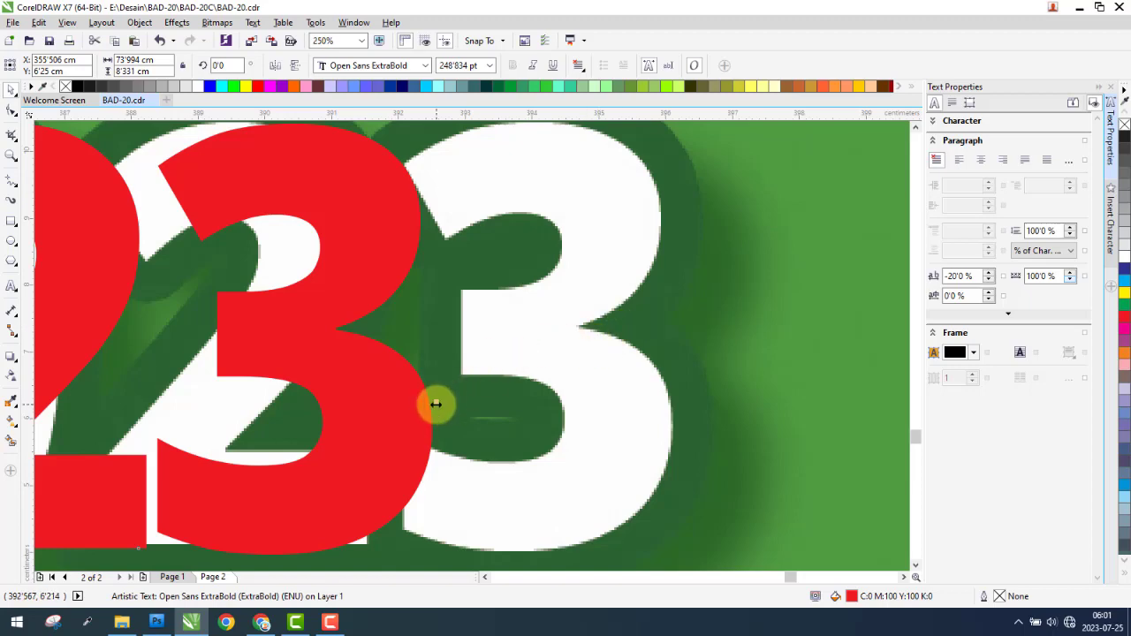
{"action": "left_click_drag", "start_coordinate": [436, 404], "coordinate": [680, 387]}
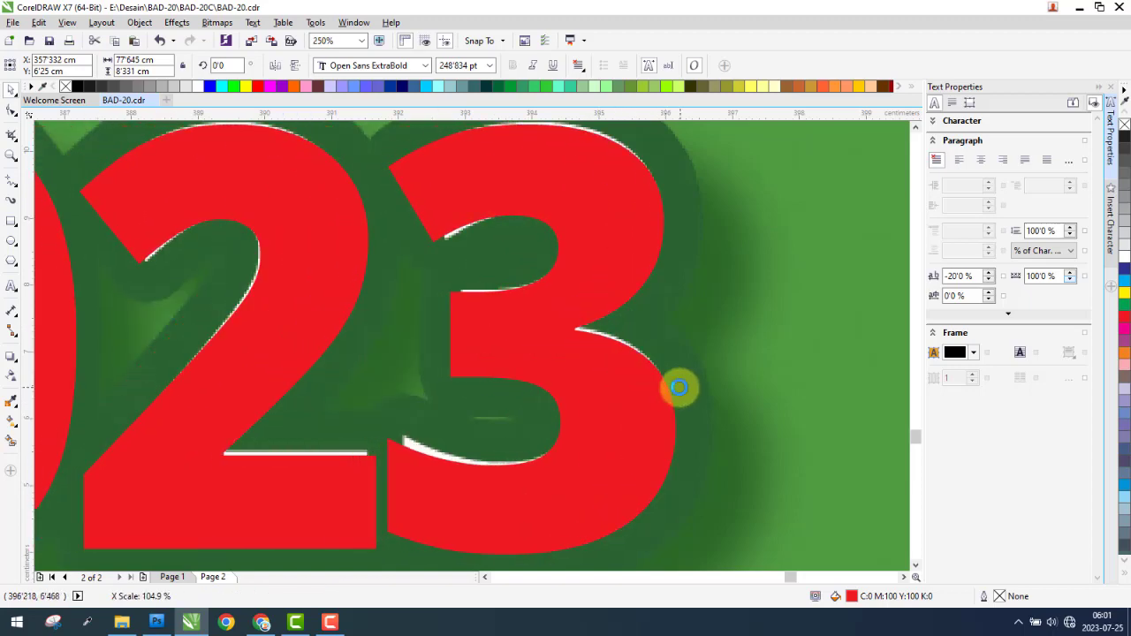
{"action": "scroll", "coordinate": [679, 387], "scroll_direction": "down", "scroll_amount": 8}
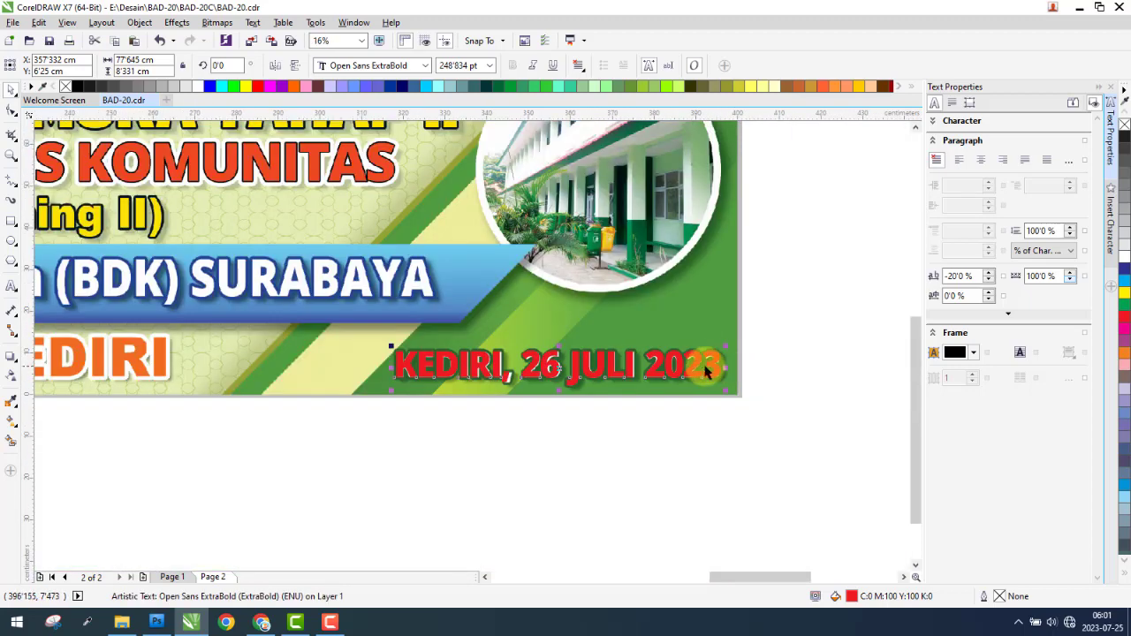
{"action": "scroll", "coordinate": [707, 371], "scroll_direction": "up", "scroll_amount": 6}
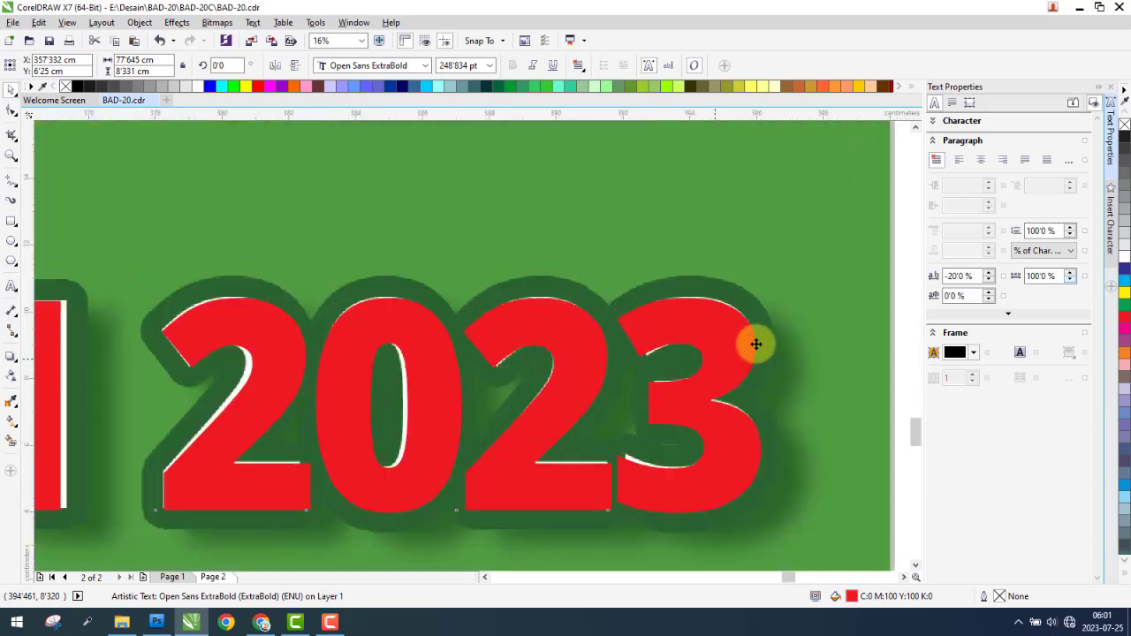
Give the date text a cyan outline 20 px wide, with rounded corners, positioned outside and behind the fill.
{"action": "right_click", "coordinate": [1125, 281]}
{"action": "double_click", "coordinate": [1002, 598]}
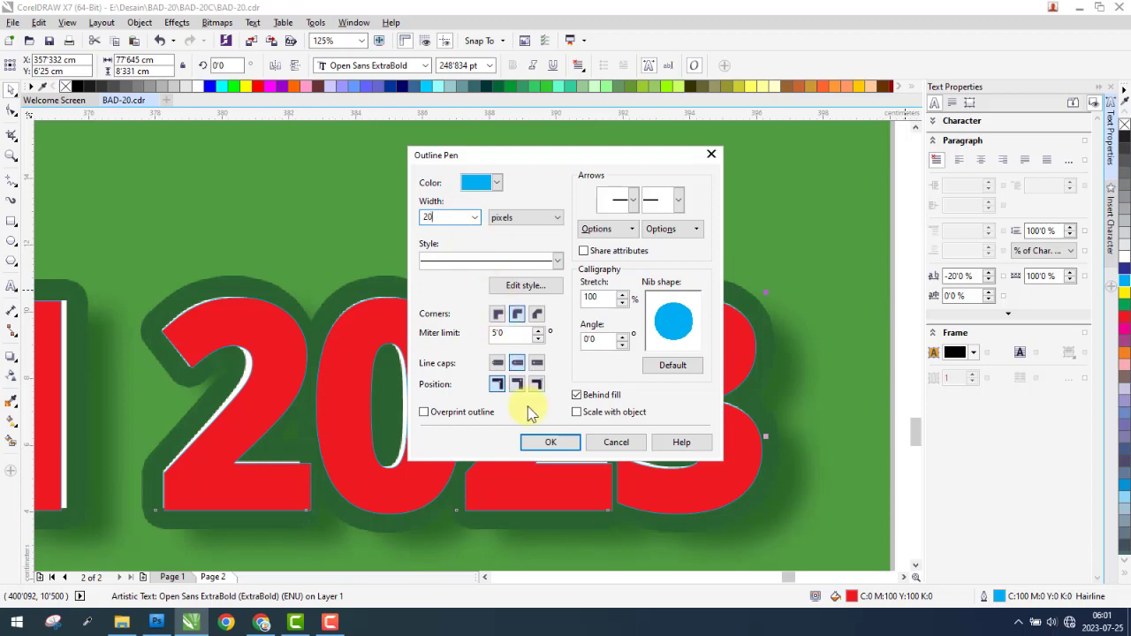
{"action": "left_click", "coordinate": [550, 443]}
{"action": "scroll", "coordinate": [626, 384], "scroll_direction": "down", "scroll_amount": 6}
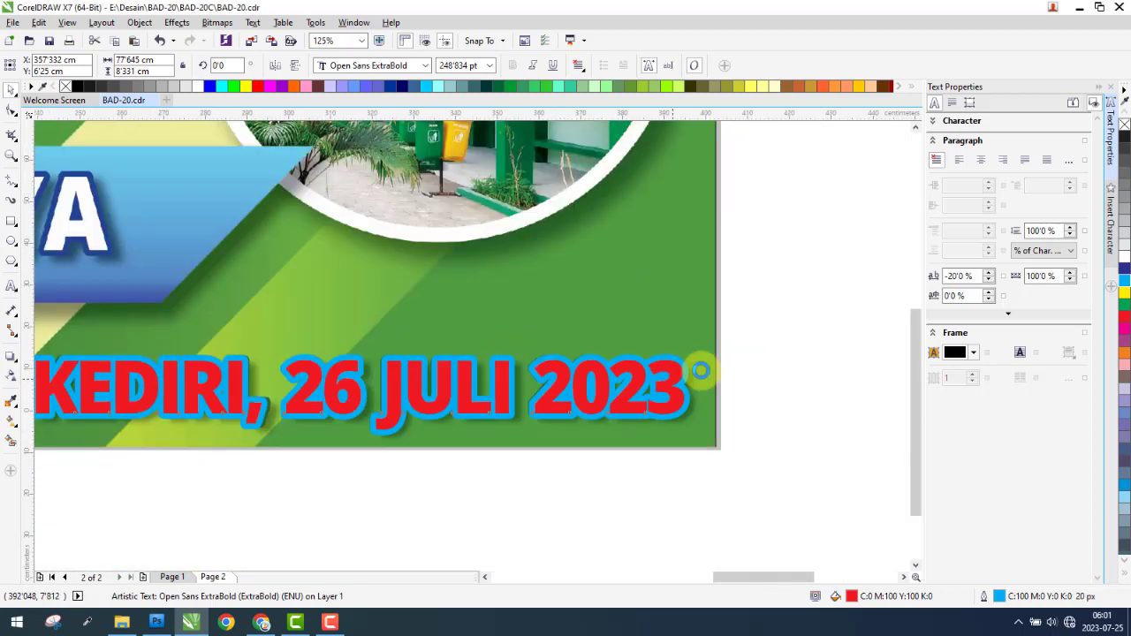
Set the date text's outline width to 18 px.
{"action": "scroll", "coordinate": [654, 379], "scroll_direction": "up", "scroll_amount": 6}
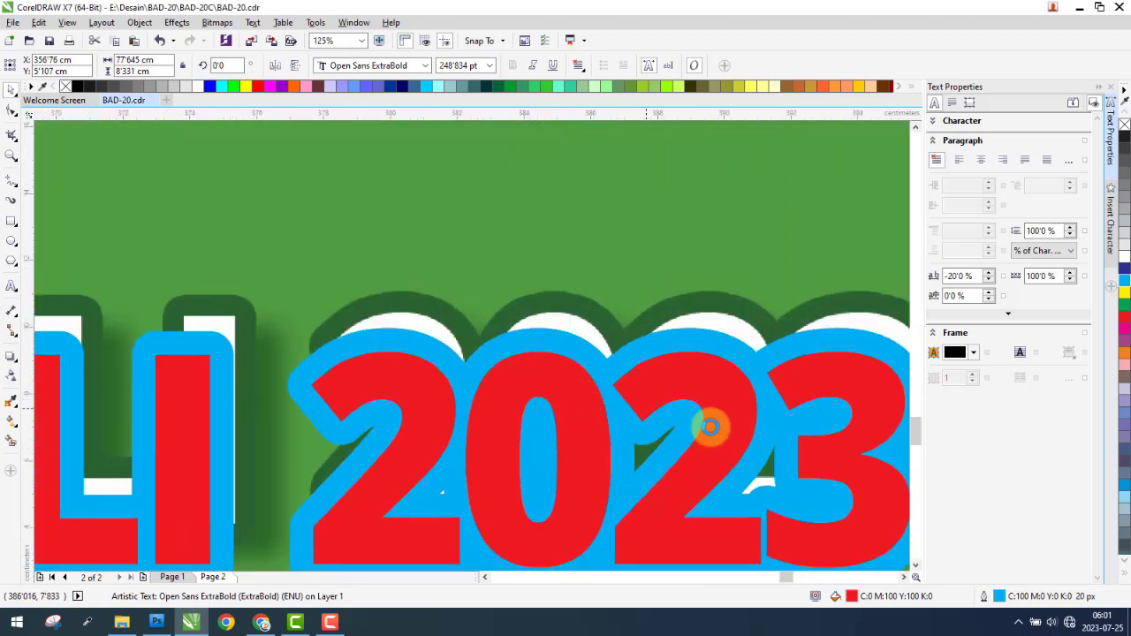
{"action": "double_click", "coordinate": [999, 598]}
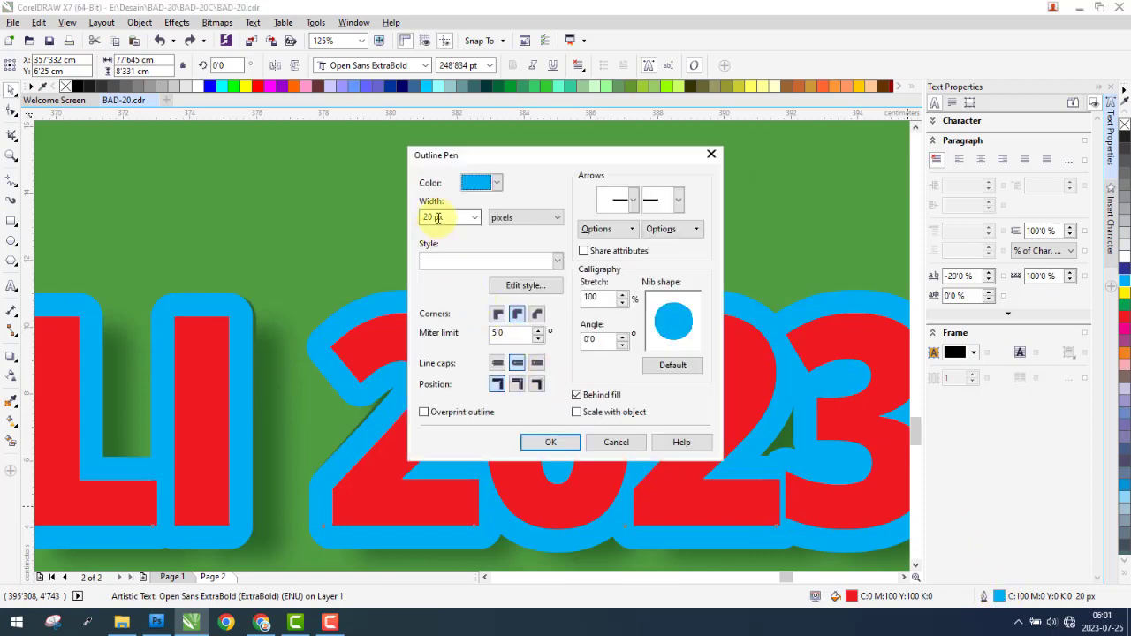
{"action": "key", "text": "Return"}
Cut the finished date text from Page 2 and paste it onto Page 1.
{"action": "scroll", "coordinate": [631, 277], "scroll_direction": "down", "scroll_amount": 10}
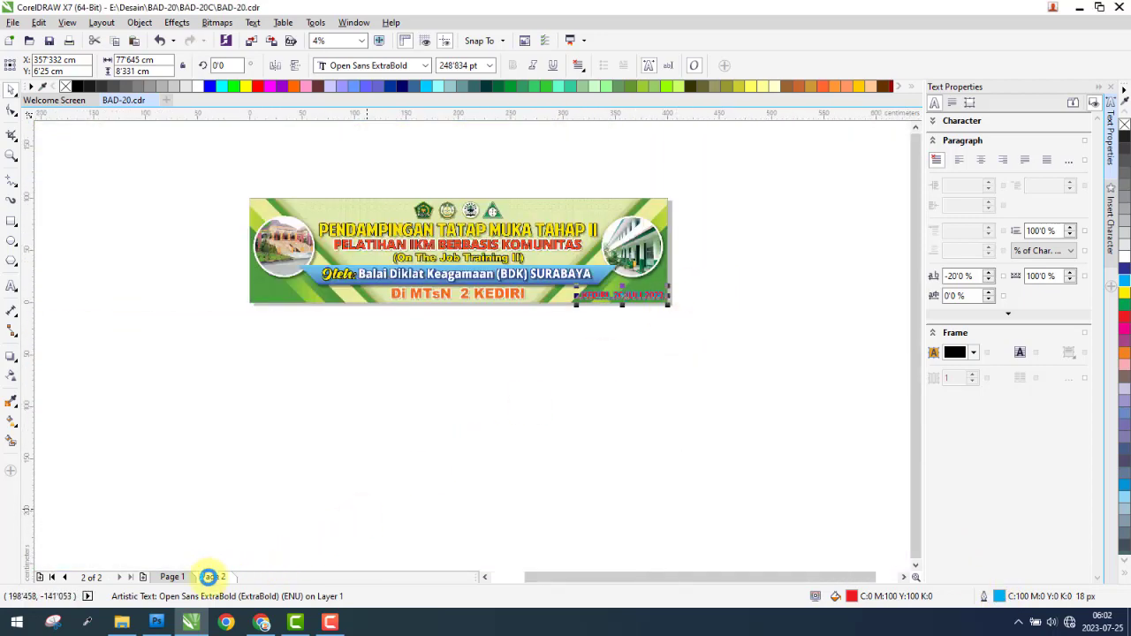
{"action": "left_click", "coordinate": [181, 577]}
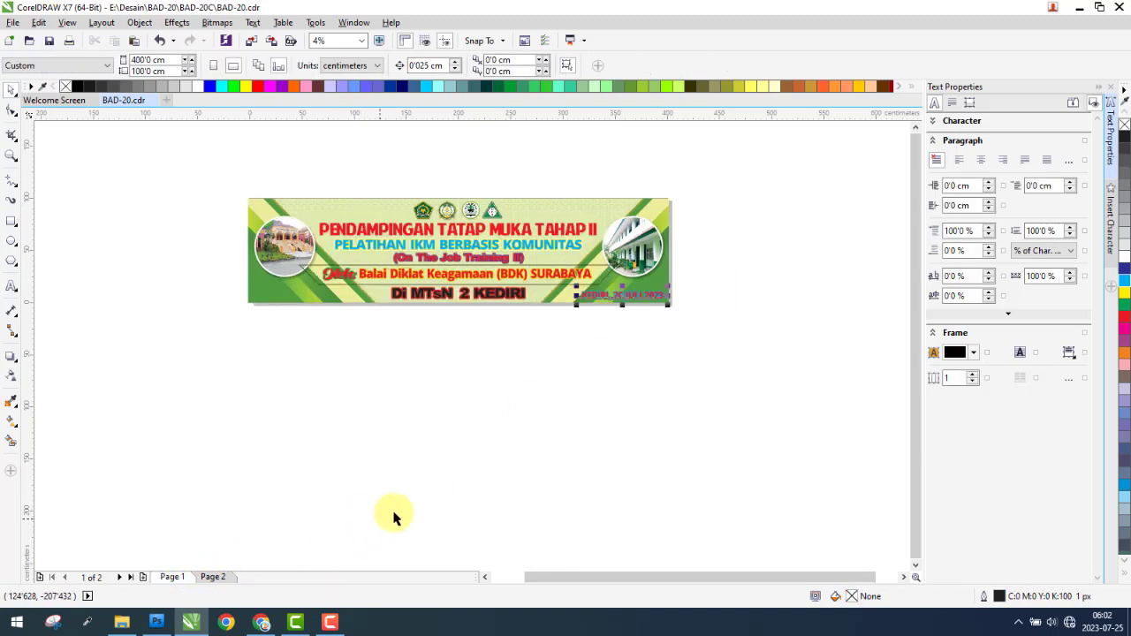
{"action": "left_click", "coordinate": [476, 382]}
Save the document.
{"action": "left_click", "coordinate": [13, 23]}
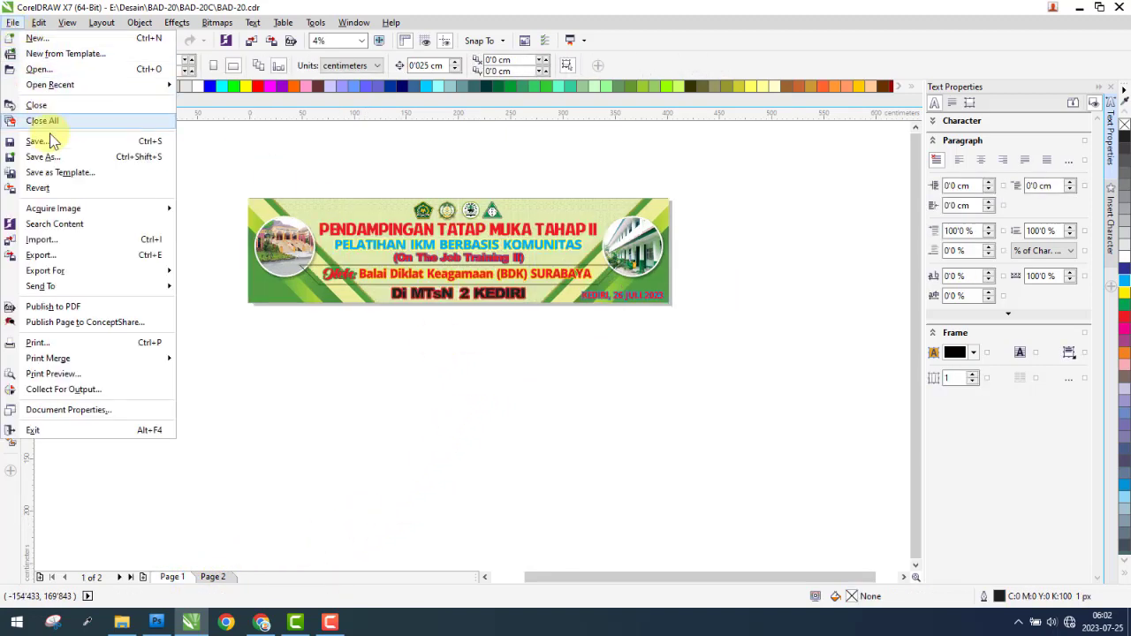
{"action": "left_click", "coordinate": [199, 405]}
{"action": "left_click", "coordinate": [336, 624]}
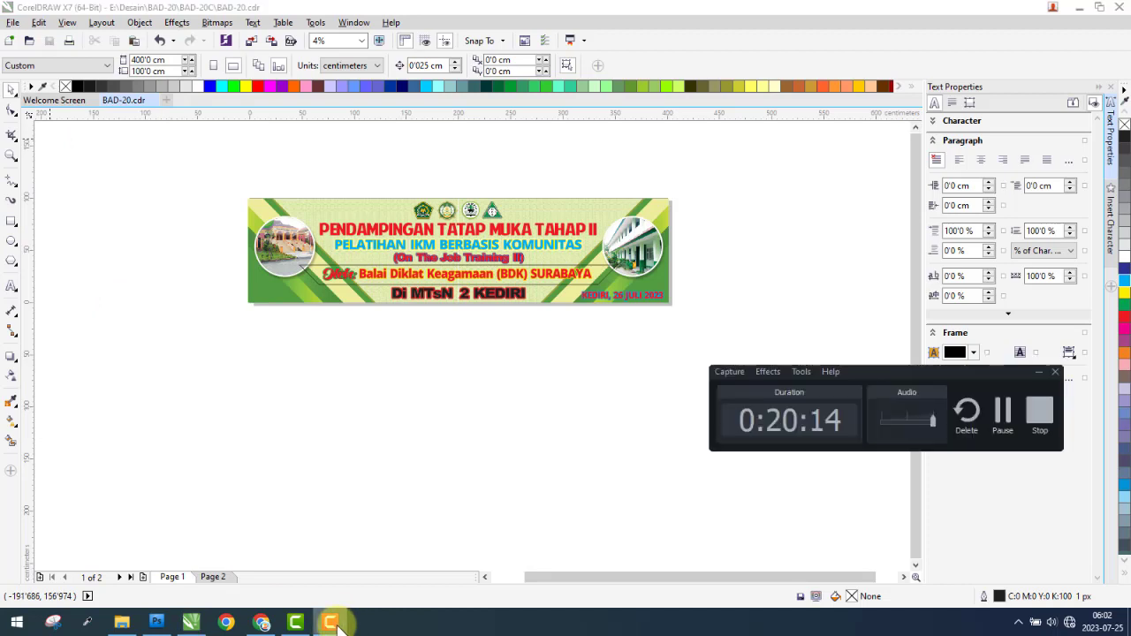
{"action": "left_click", "coordinate": [334, 623]}
Bring the original banner image from Page 2 onto Page 1 and place it overlapping the right end of the recreated banner.
{"action": "left_click", "coordinate": [212, 577]}
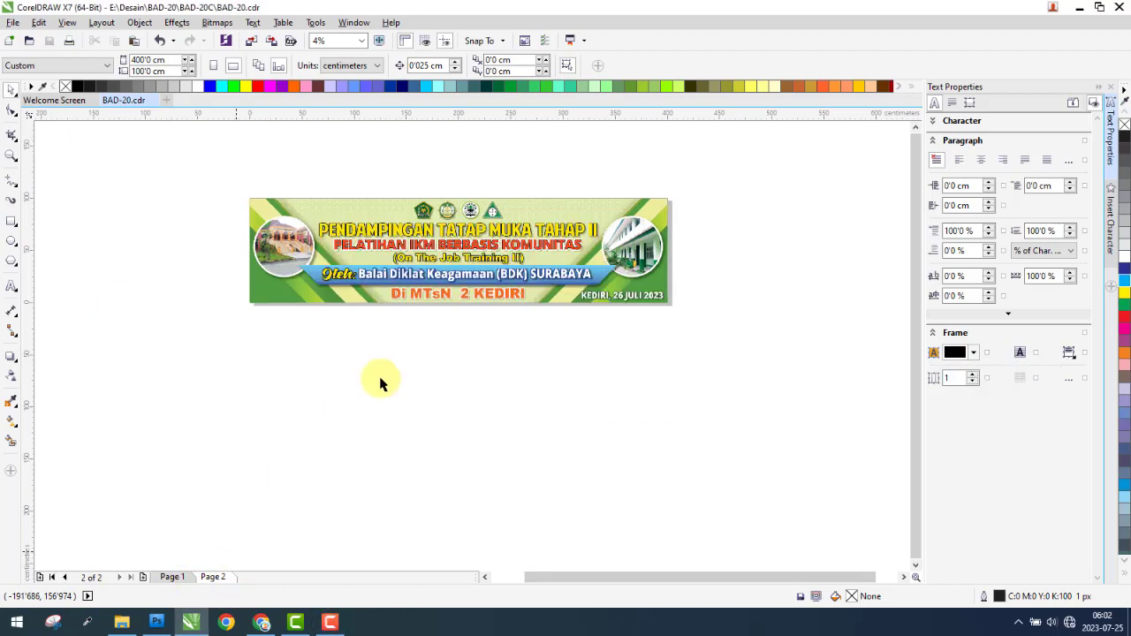
{"action": "left_click", "coordinate": [375, 238]}
{"action": "left_click", "coordinate": [225, 496]}
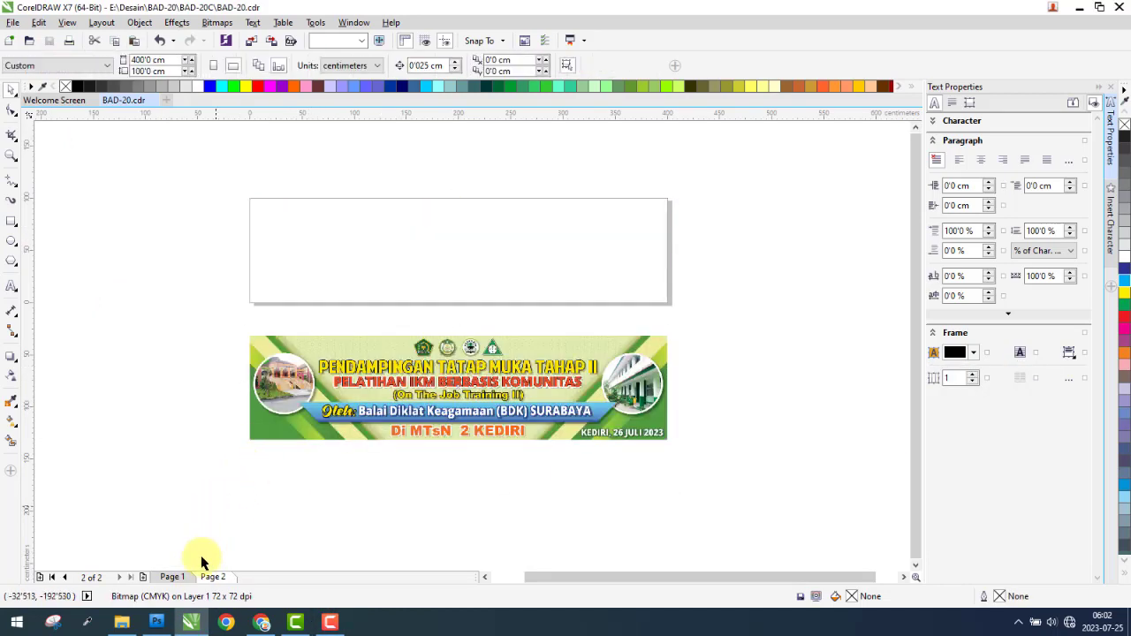
{"action": "left_click", "coordinate": [174, 578]}
{"action": "left_click_drag", "start_coordinate": [446, 380], "coordinate": [622, 212]}
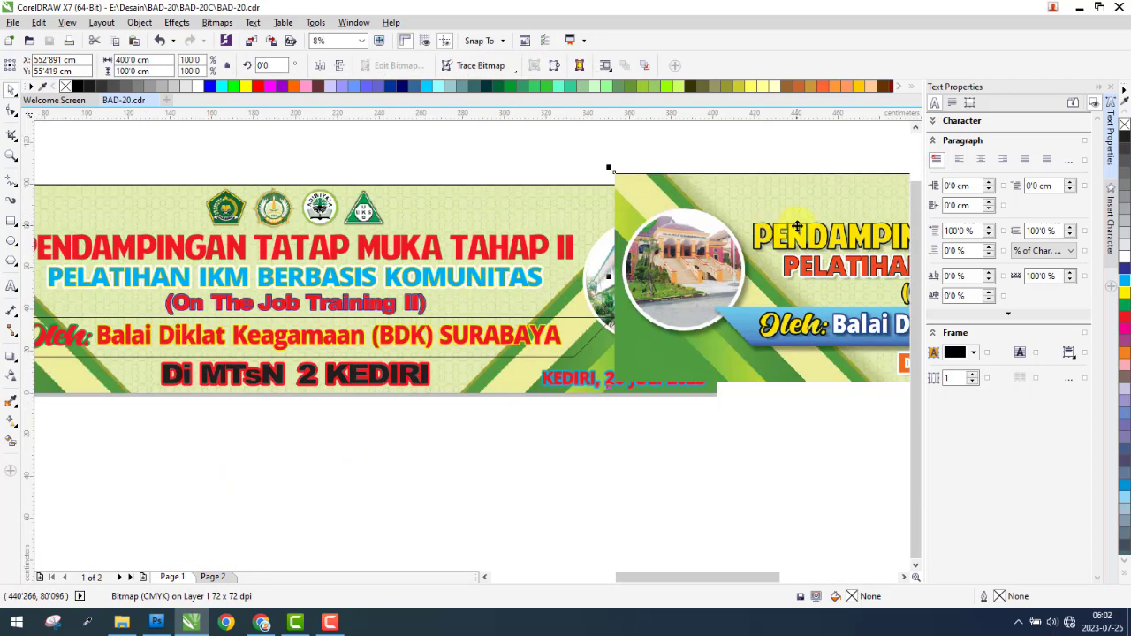
{"action": "left_click_drag", "start_coordinate": [690, 223], "coordinate": [621, 226]}
{"action": "scroll", "coordinate": [621, 226], "scroll_direction": "up", "scroll_amount": 4}
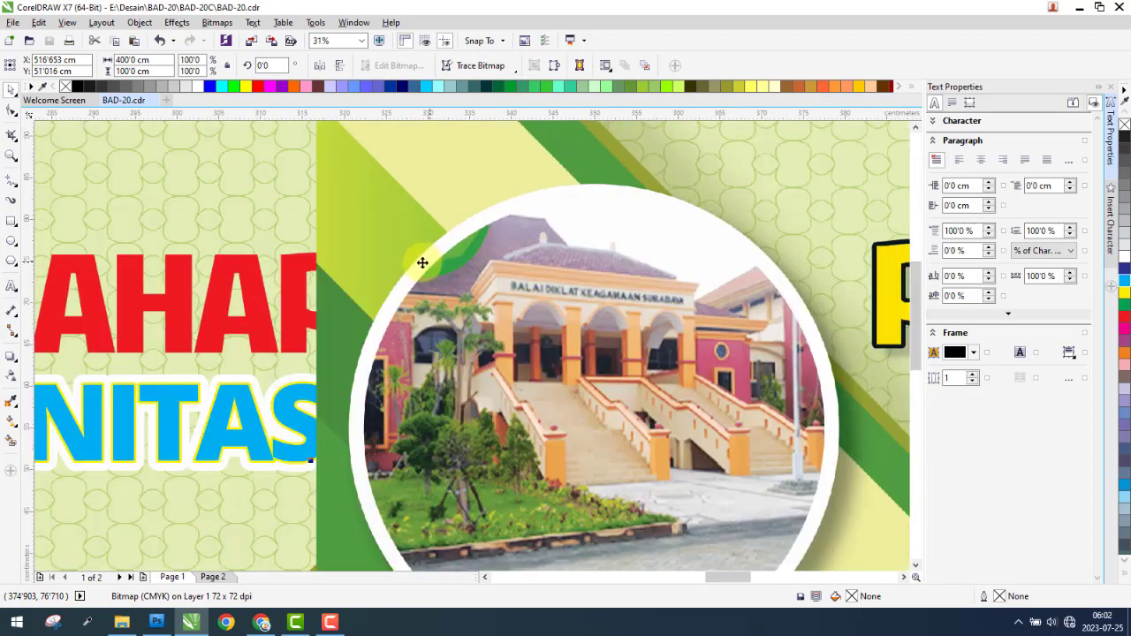
{"action": "scroll", "coordinate": [240, 275], "scroll_direction": "down", "scroll_amount": 2}
Sample the yellow of the original heading and fill the recreated PENDAMPINGAN TATAP MUKA TAHAP II text with it.
{"action": "left_click", "coordinate": [245, 273]}
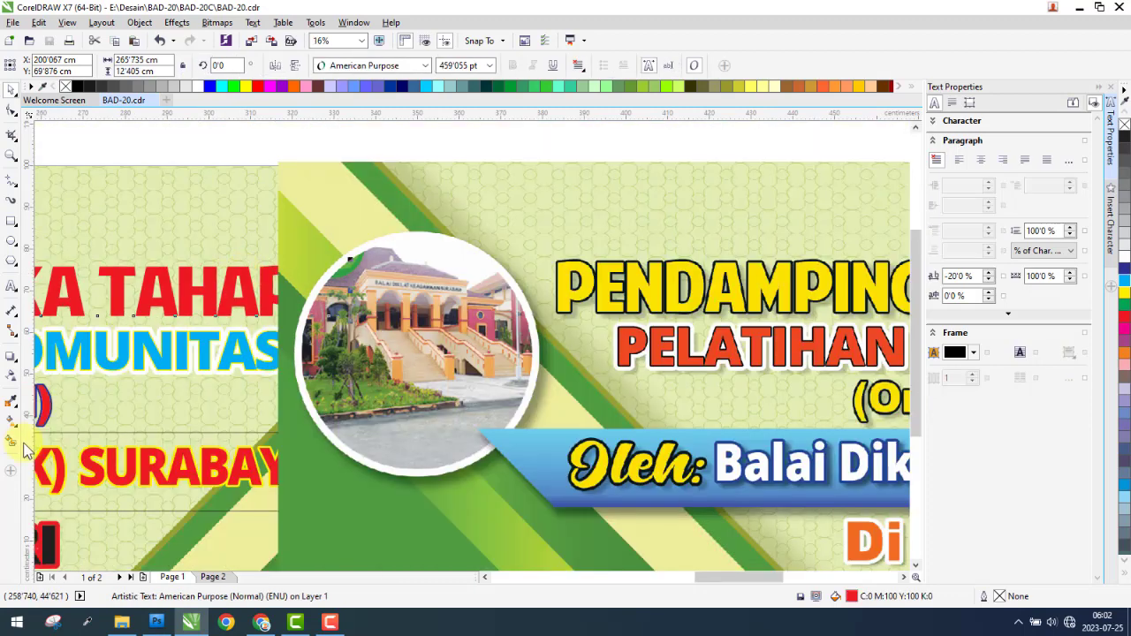
{"action": "left_click", "coordinate": [14, 409]}
{"action": "left_click", "coordinate": [53, 395]}
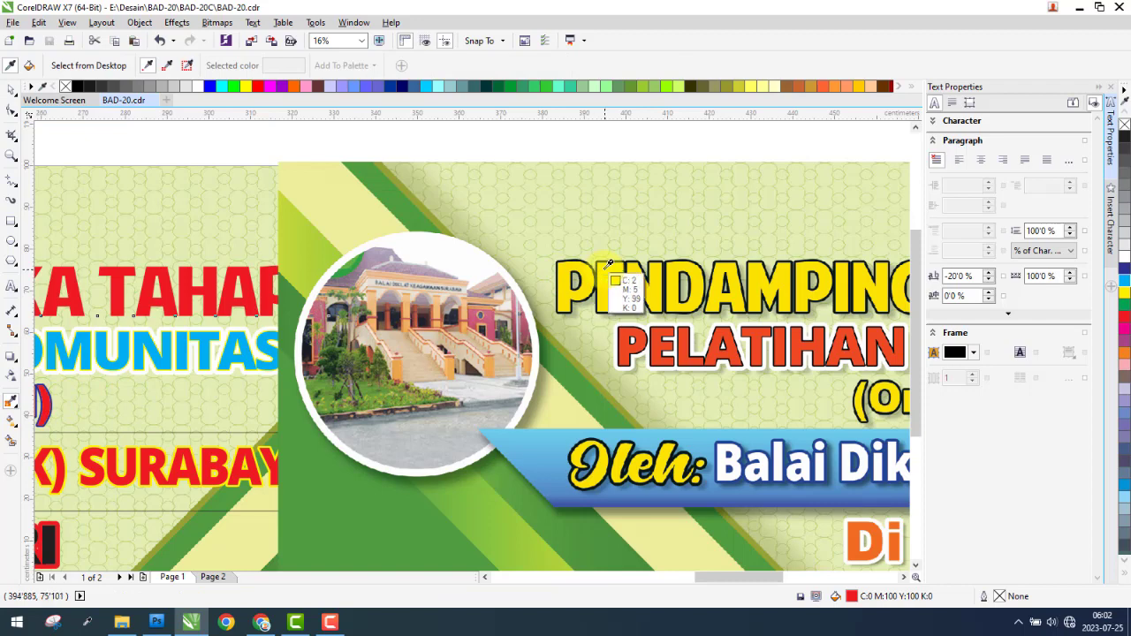
{"action": "left_click", "coordinate": [608, 263]}
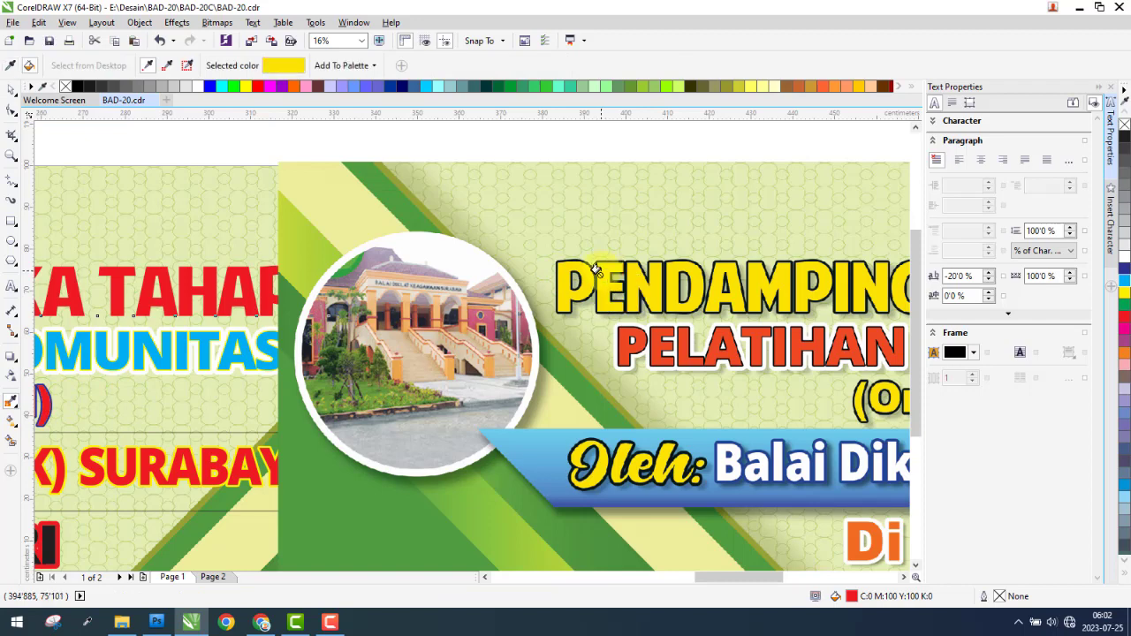
{"action": "left_click", "coordinate": [217, 279]}
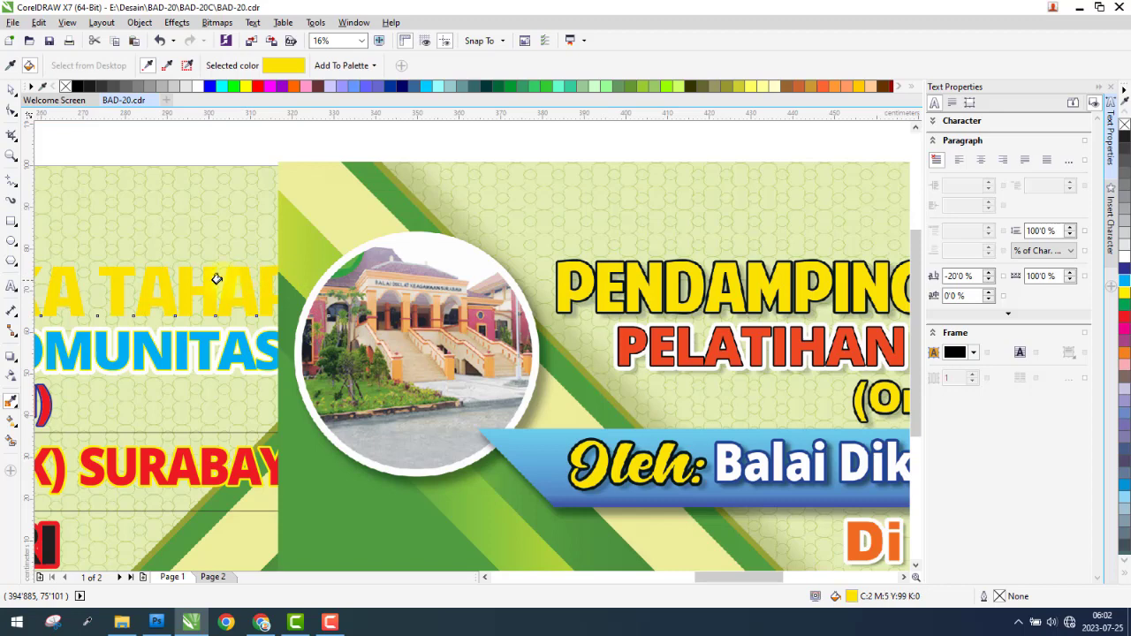
{"action": "left_click", "coordinate": [13, 89]}
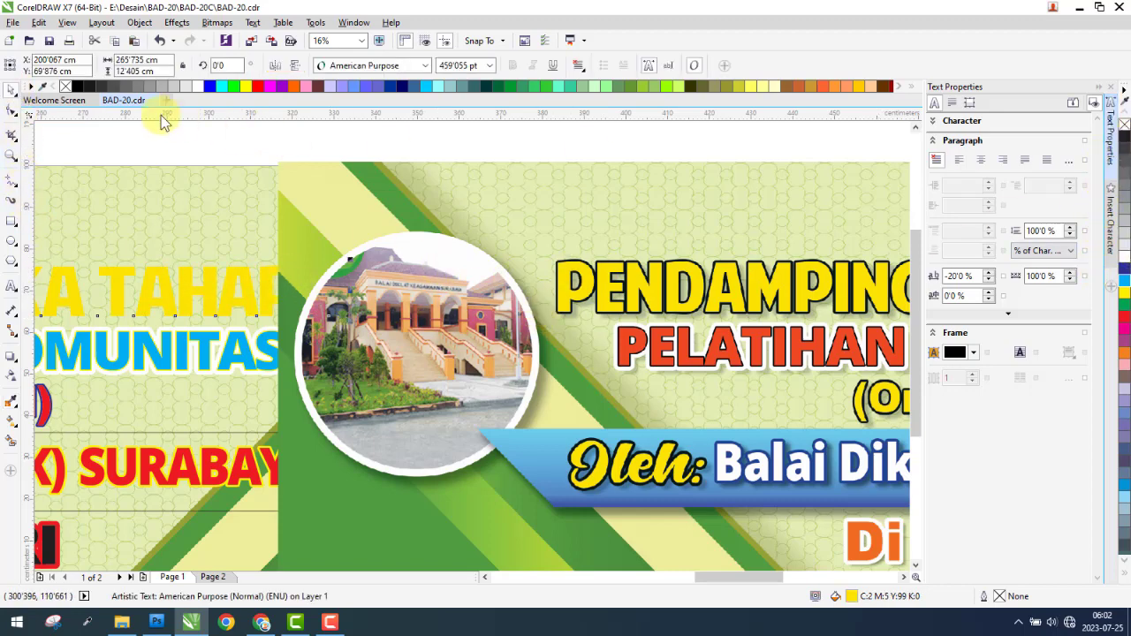
Give the yellow heading a black outline 10 px wide, with rounded corners and caps, positioned outside.
{"action": "right_click", "coordinate": [77, 86]}
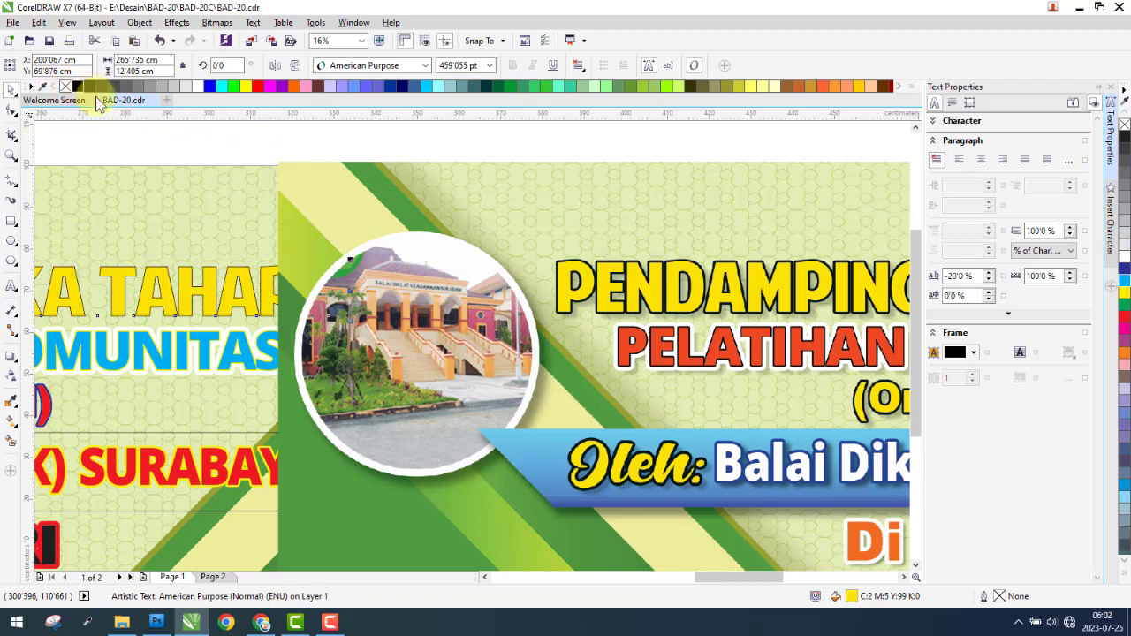
{"action": "double_click", "coordinate": [999, 597]}
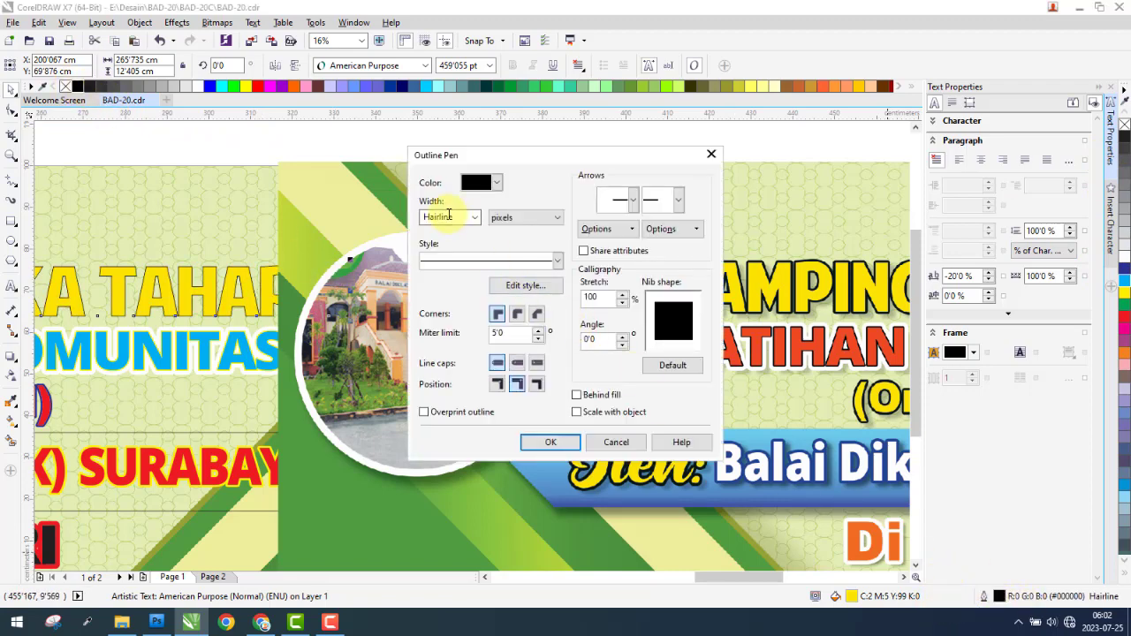
{"action": "type", "text": "10"}
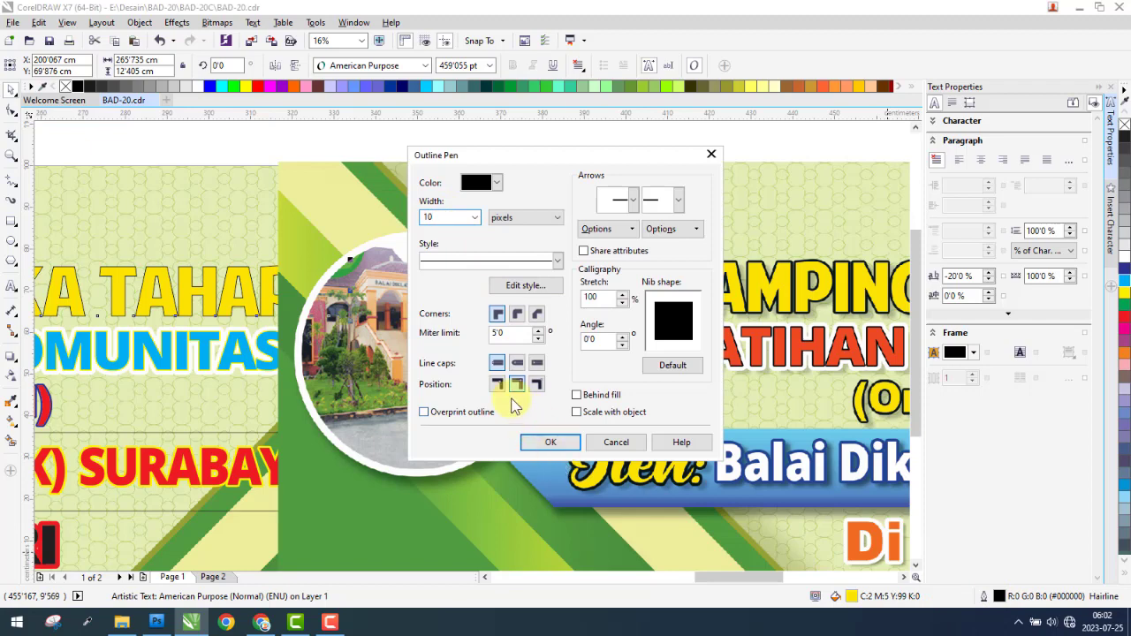
{"action": "left_click", "coordinate": [517, 363]}
{"action": "left_click", "coordinate": [518, 314]}
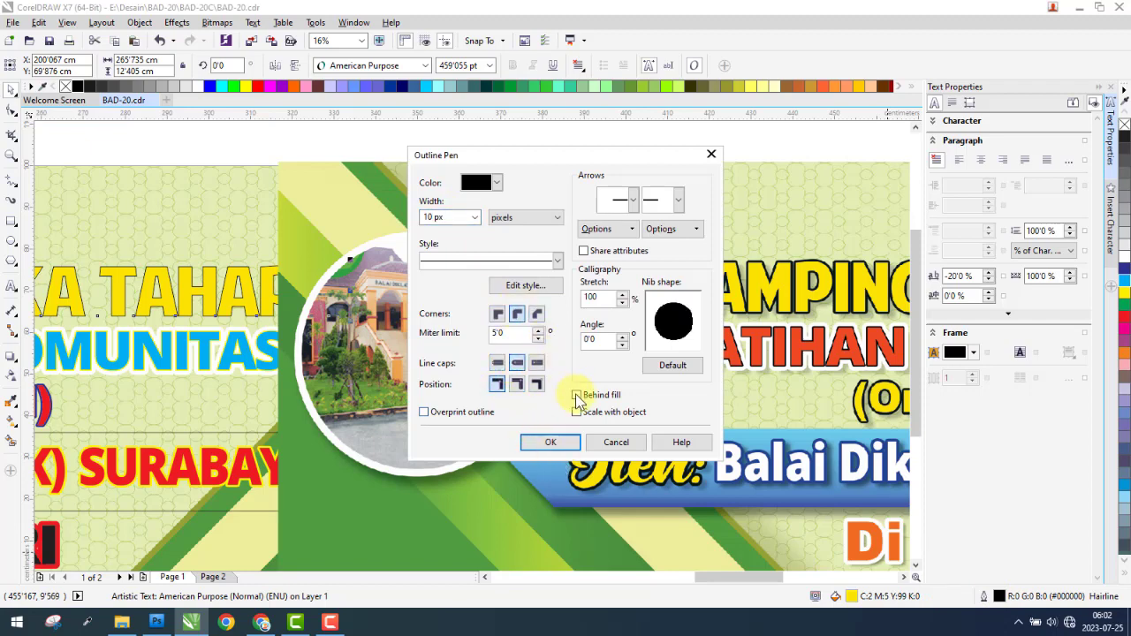
{"action": "left_click", "coordinate": [563, 446]}
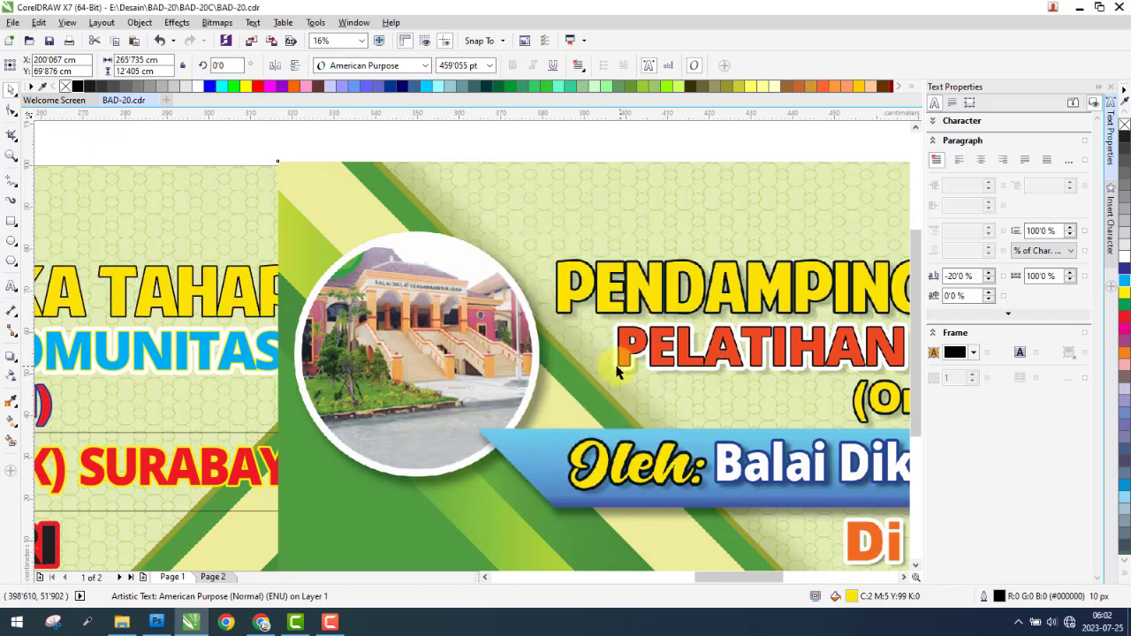
Shift the original banner image further over the recreated banner and order it behind the yellow heading text.
{"action": "left_click", "coordinate": [480, 366]}
{"action": "right_click", "coordinate": [389, 283]}
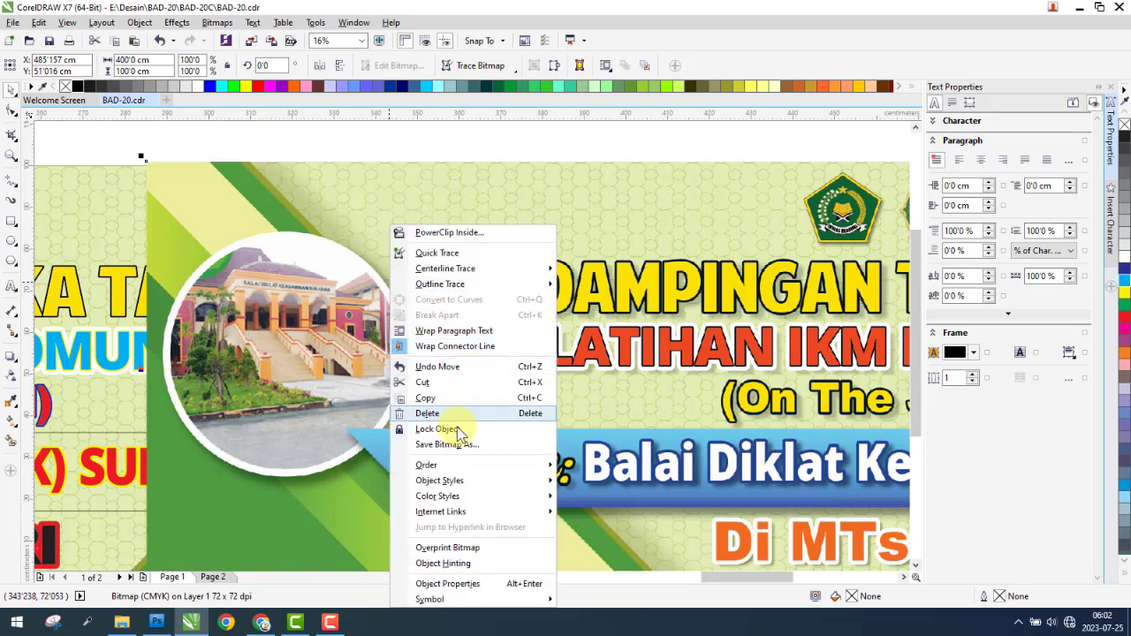
{"action": "mouse_move", "coordinate": [433, 469]}
{"action": "left_click", "coordinate": [598, 576]}
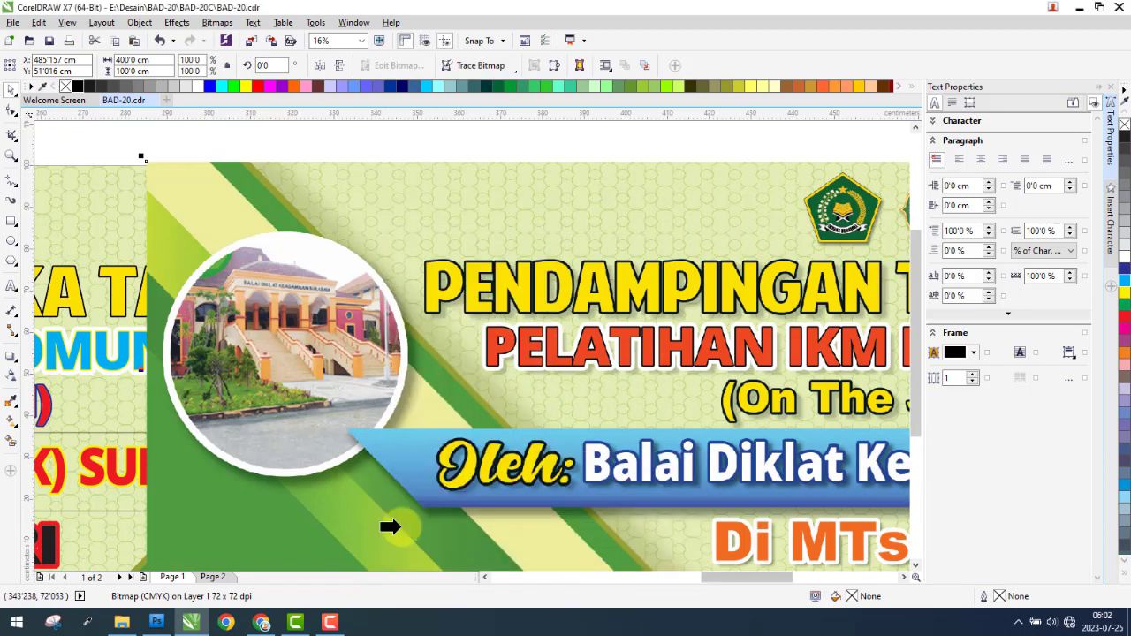
{"action": "left_click", "coordinate": [117, 290]}
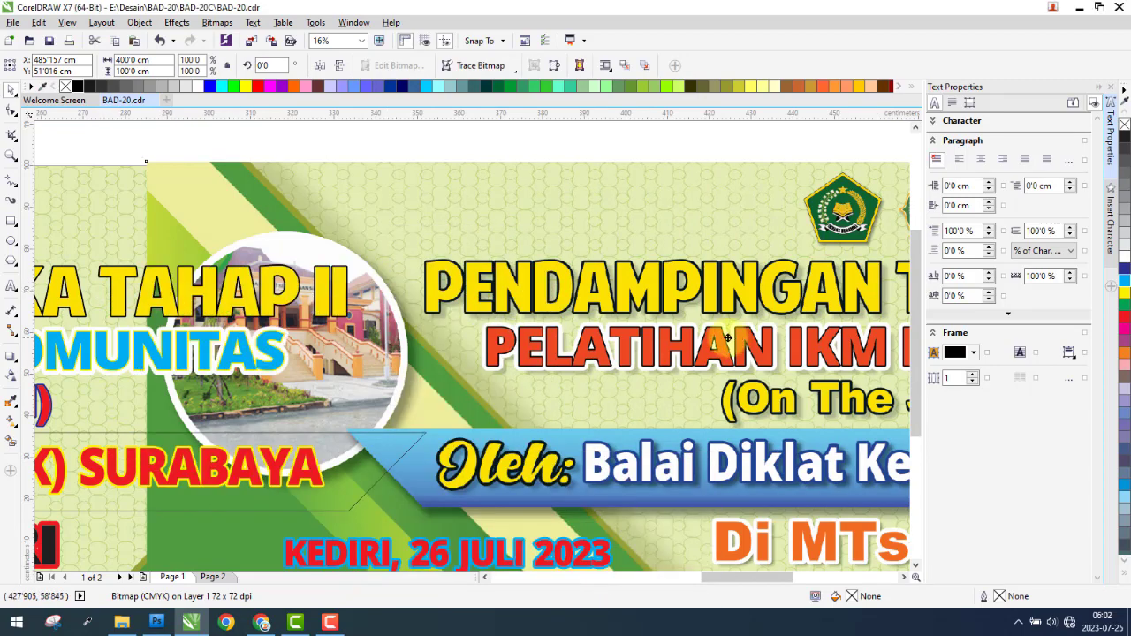
Compare the yellow heading's outline with the original lettering and set its width to 15 px.
{"action": "scroll", "coordinate": [389, 266], "scroll_direction": "up", "scroll_amount": 6}
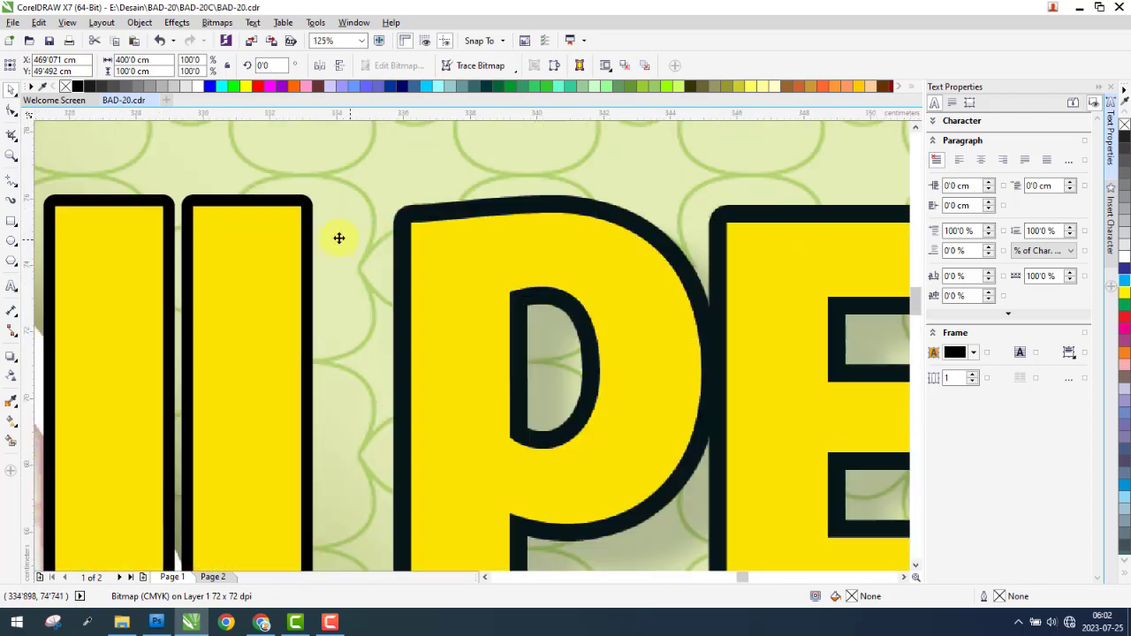
{"action": "left_click", "coordinate": [302, 231]}
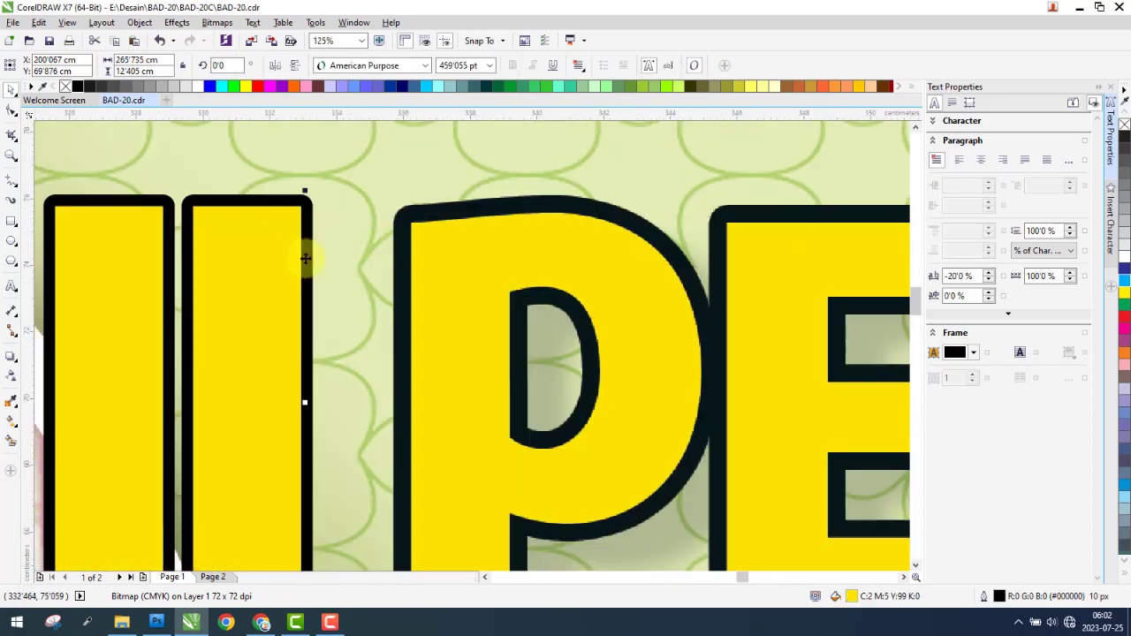
{"action": "double_click", "coordinate": [1001, 597]}
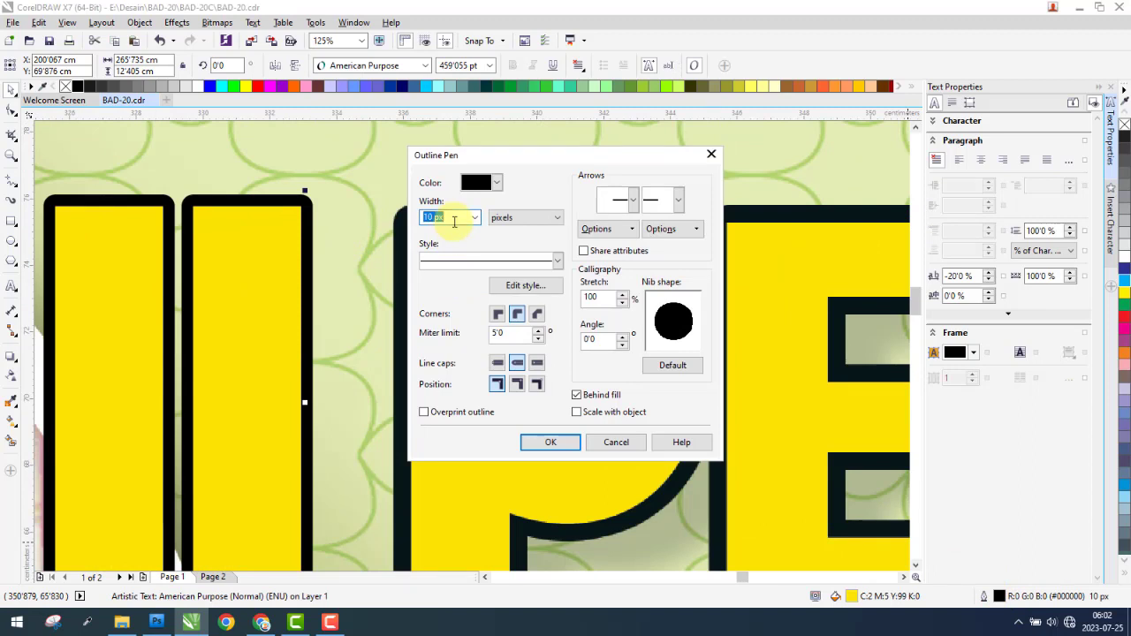
{"action": "key", "text": "Return"}
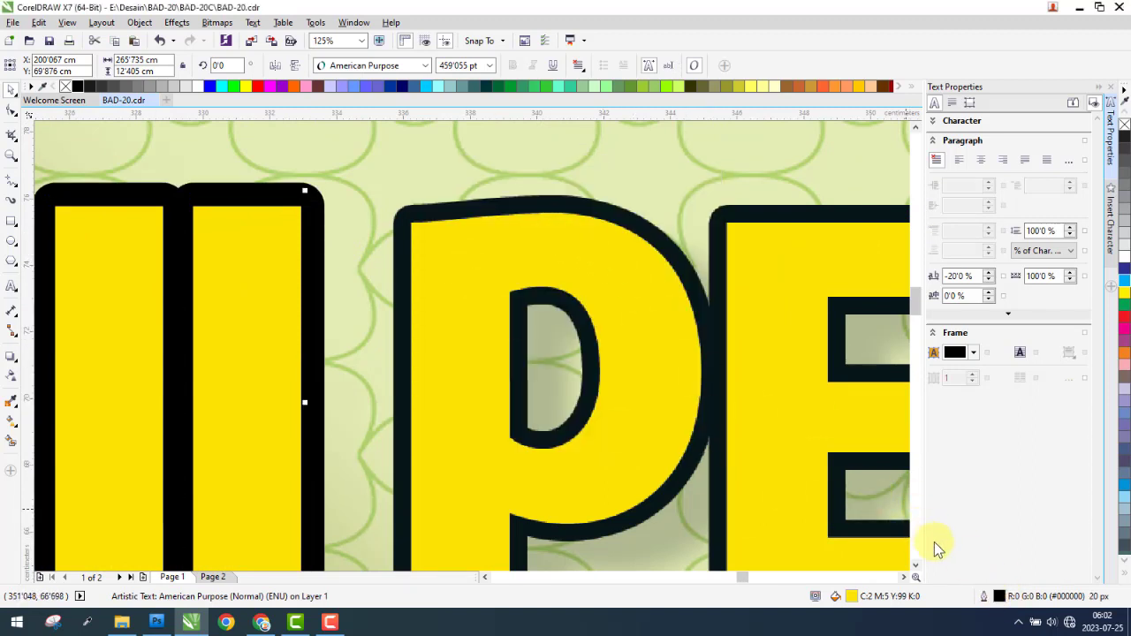
{"action": "double_click", "coordinate": [1000, 597]}
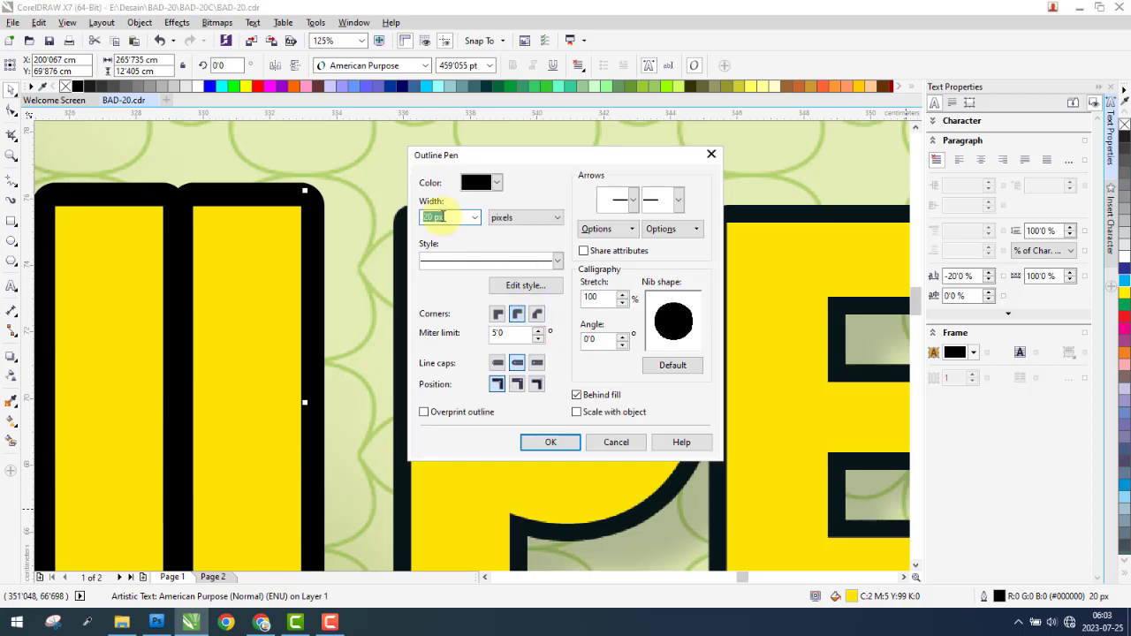
{"action": "type", "text": "15"}
{"action": "key", "text": "Return"}
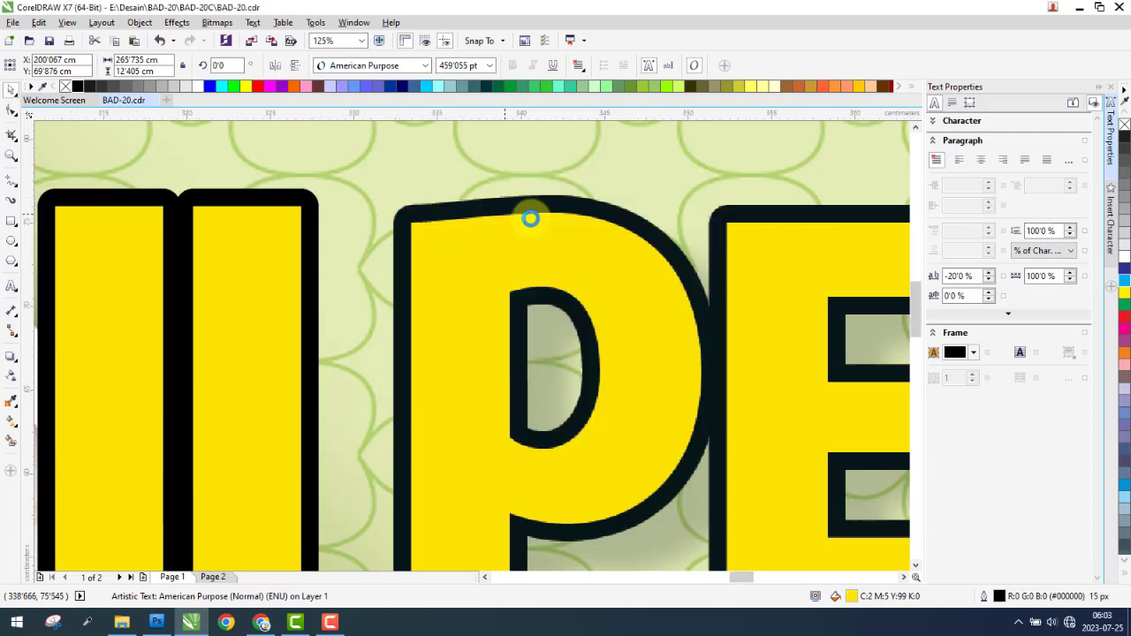
Fill the recreated PELATIHAN IKM BERBASIS KOMUNITAS text with orange-red sampled from the original's matching line, and make its outline black.
{"action": "scroll", "coordinate": [593, 232], "scroll_direction": "down", "scroll_amount": 2}
{"action": "scroll", "coordinate": [592, 231], "scroll_direction": "down", "scroll_amount": 4}
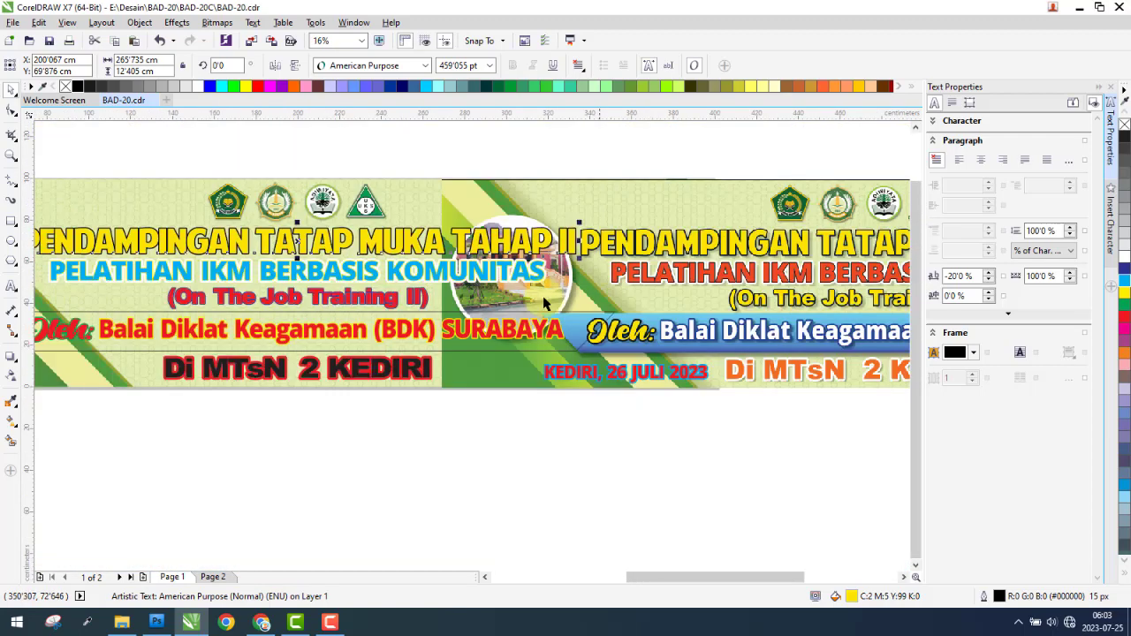
{"action": "scroll", "coordinate": [568, 274], "scroll_direction": "up", "scroll_amount": 4}
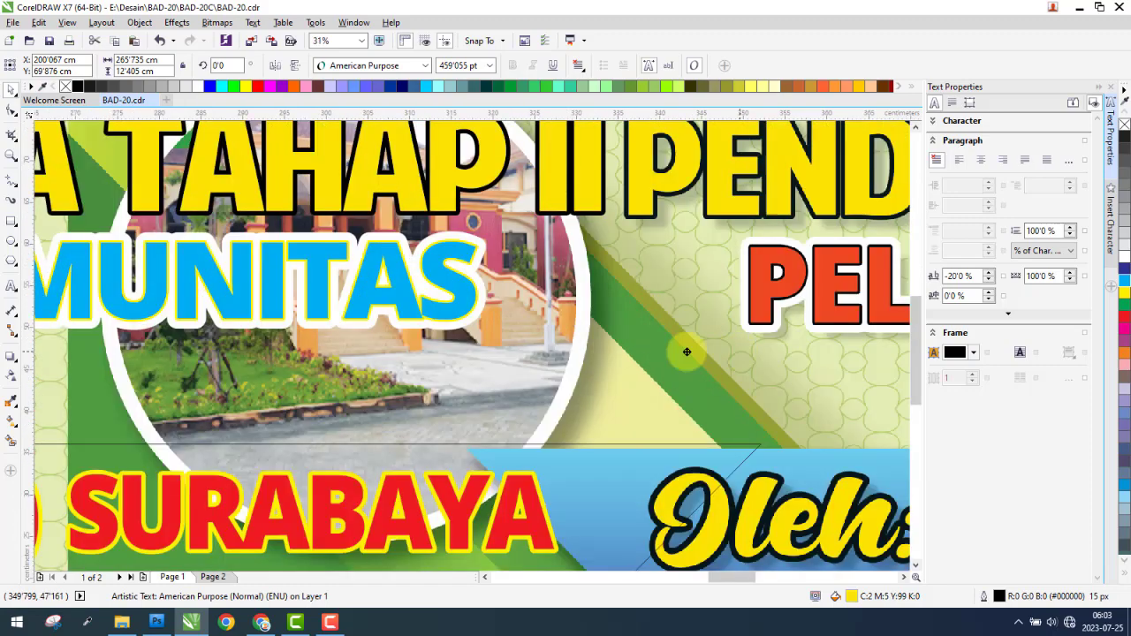
{"action": "left_click", "coordinate": [587, 314]}
{"action": "scroll", "coordinate": [587, 315], "scroll_direction": "up", "scroll_amount": 4}
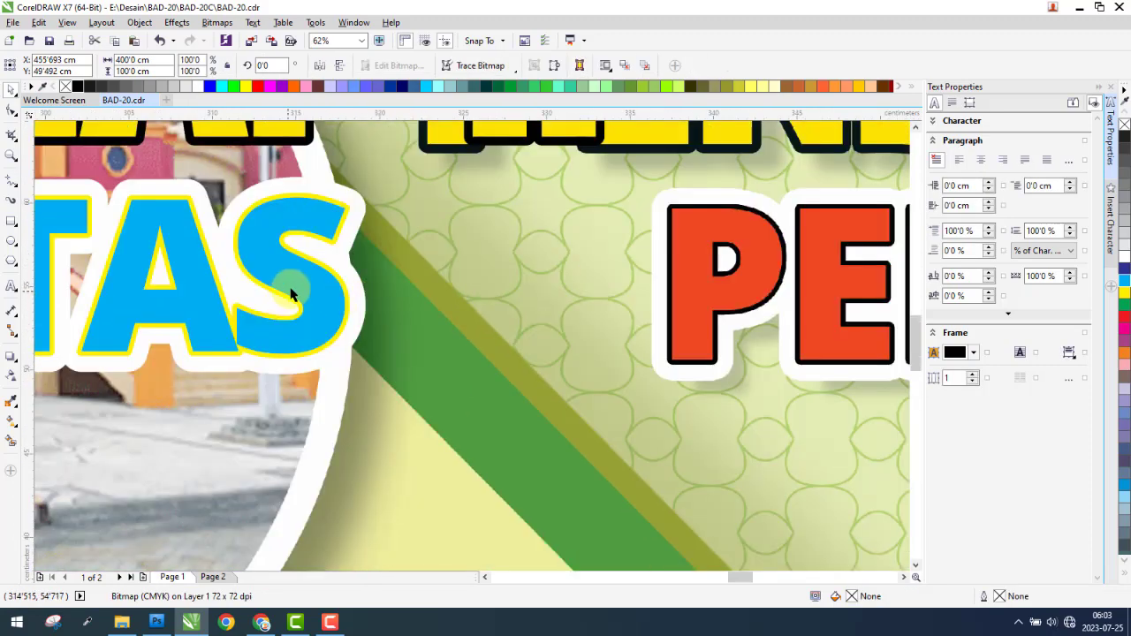
{"action": "left_click", "coordinate": [292, 295]}
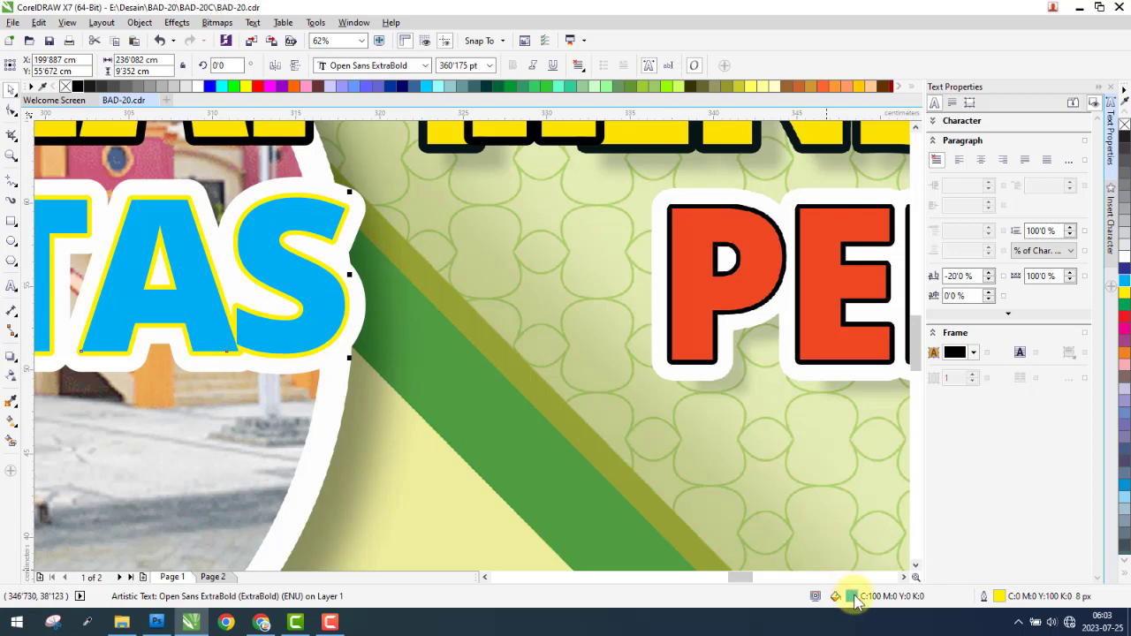
{"action": "left_click", "coordinate": [13, 403]}
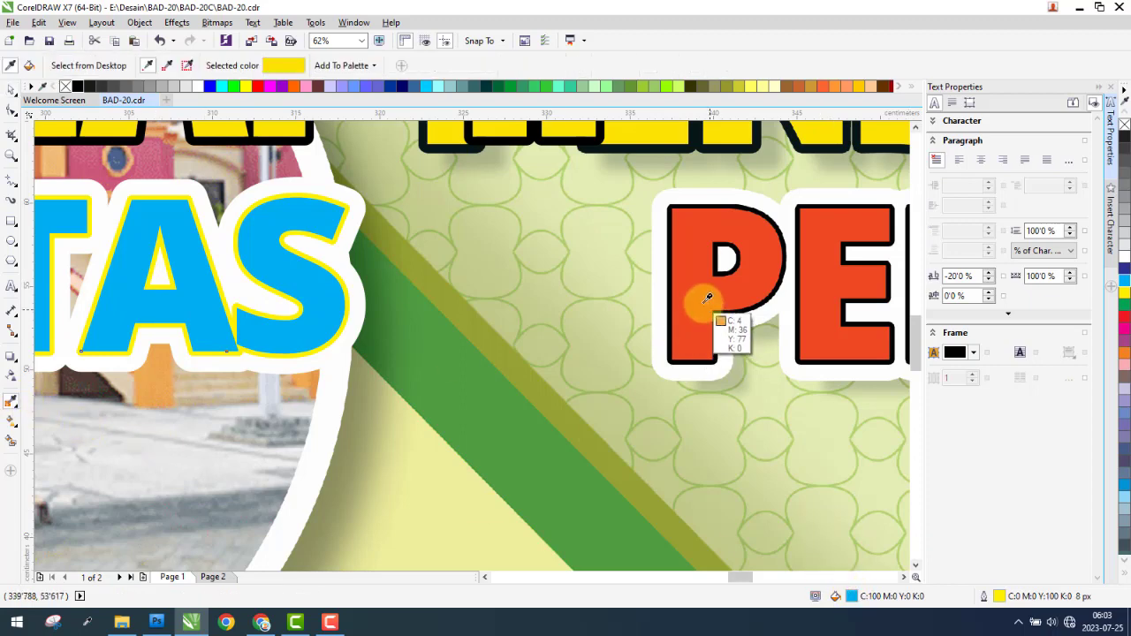
{"action": "left_click", "coordinate": [707, 294]}
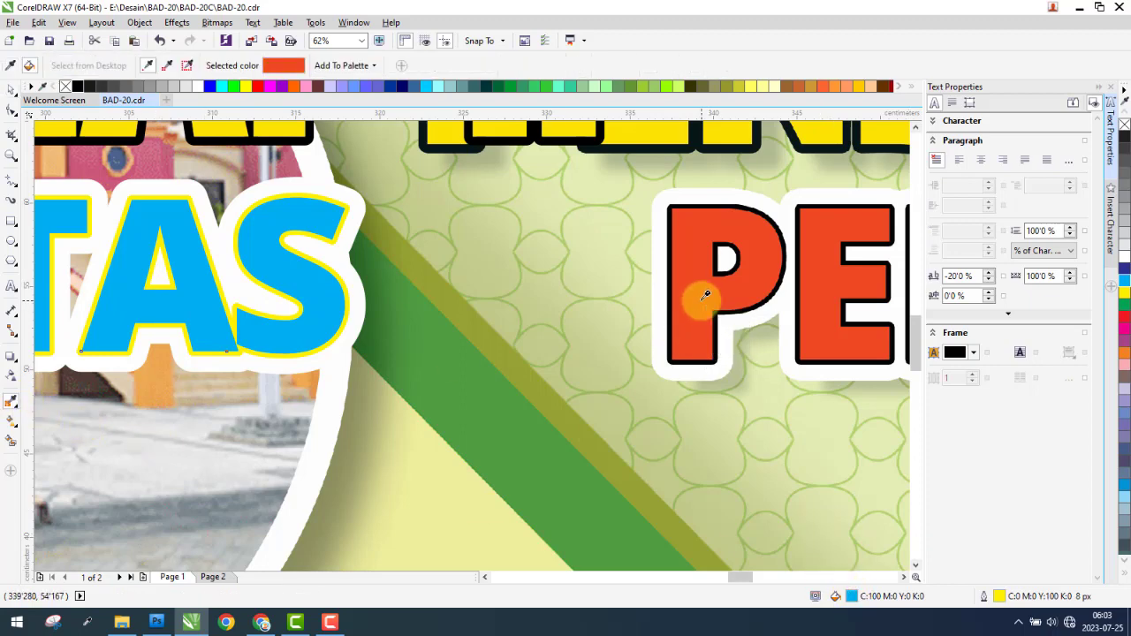
{"action": "left_click", "coordinate": [313, 305]}
{"action": "left_click", "coordinate": [11, 89]}
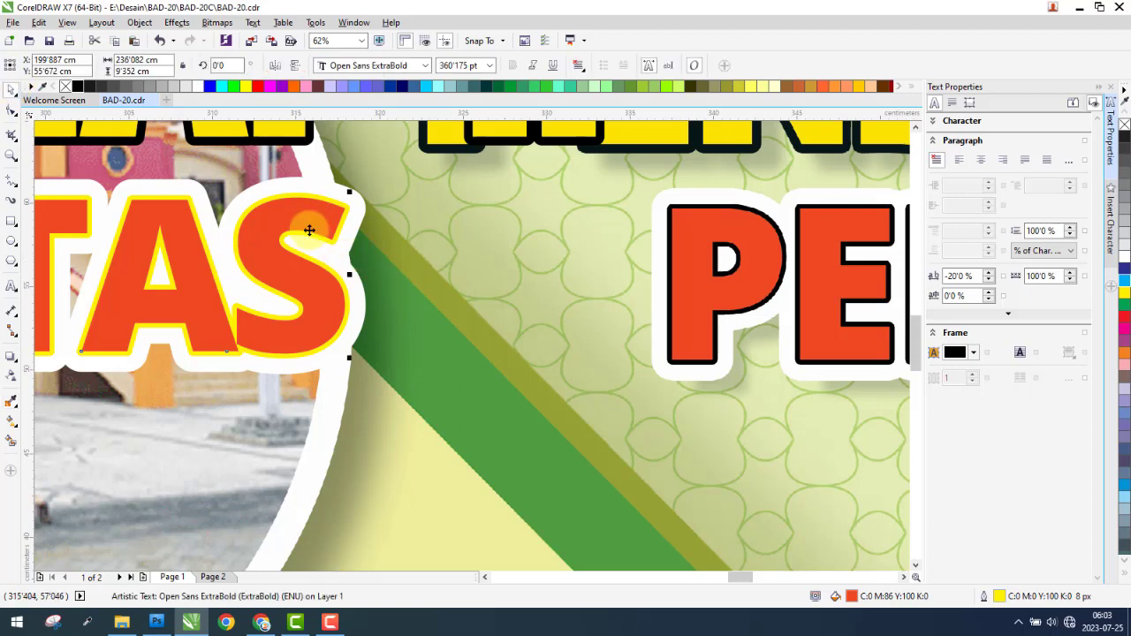
{"action": "right_click", "coordinate": [77, 84]}
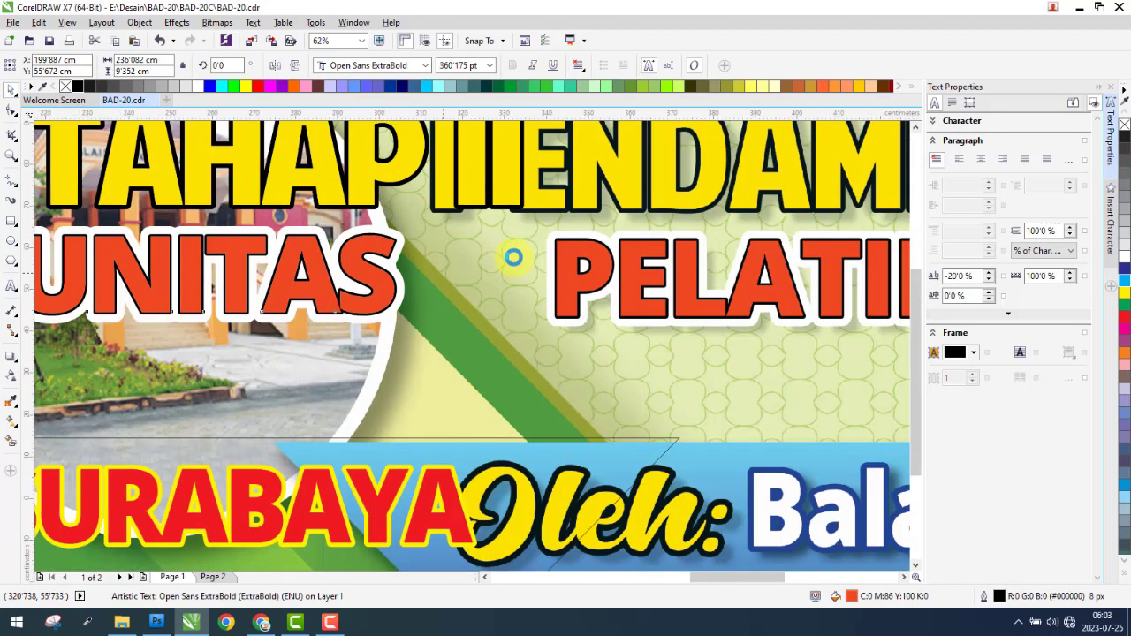
Move the original banner image further left over the recreated banner, to about X 369 cm, for comparing the (On The Job Training II) lines.
{"action": "scroll", "coordinate": [512, 255], "scroll_direction": "down", "scroll_amount": 5}
{"action": "left_click_drag", "start_coordinate": [687, 296], "coordinate": [508, 299]}
{"action": "scroll", "coordinate": [366, 270], "scroll_direction": "up", "scroll_amount": 1}
{"action": "scroll", "coordinate": [367, 269], "scroll_direction": "up", "scroll_amount": 2}
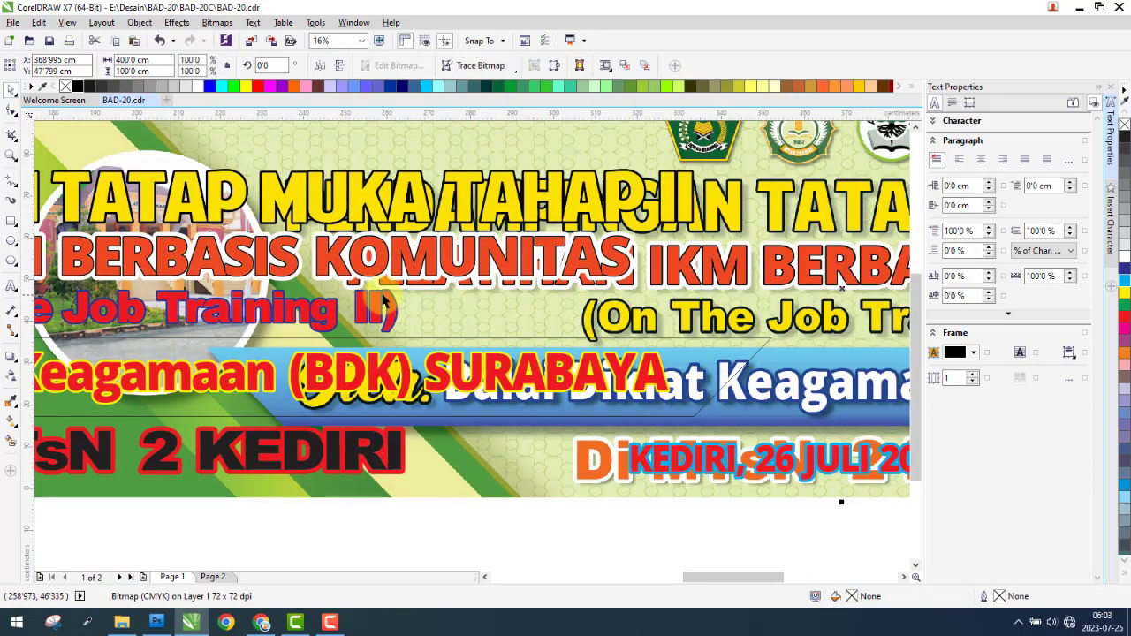
Copy the outline pen, outline colour and fill from the yellow heading to the (On The Job Training II) text.
{"action": "left_click", "coordinate": [181, 312]}
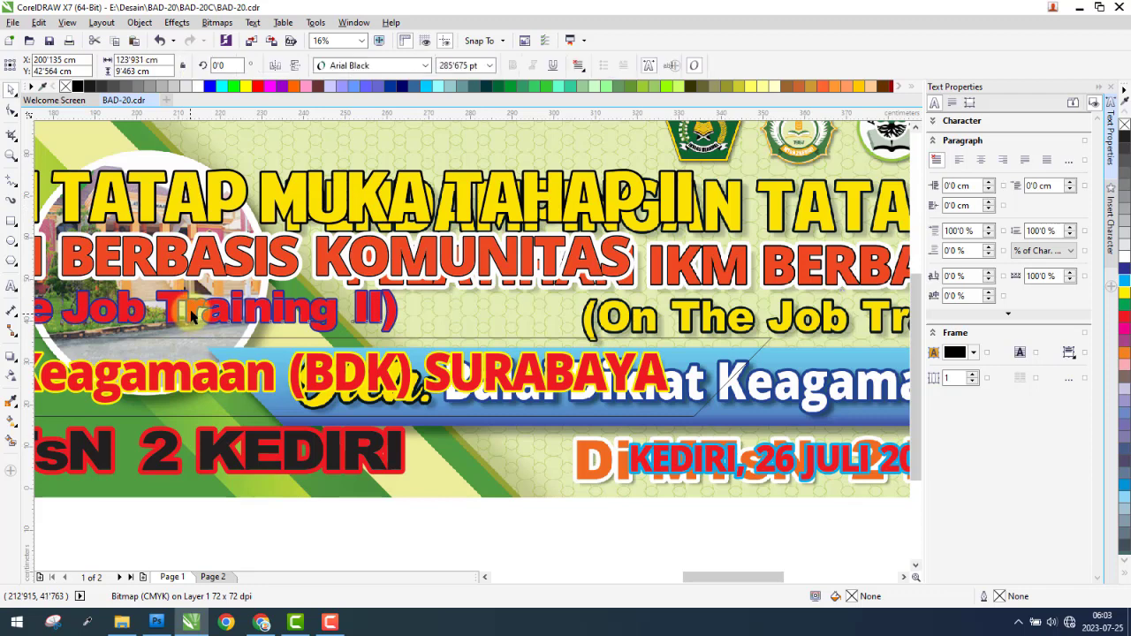
{"action": "left_click", "coordinate": [39, 22]}
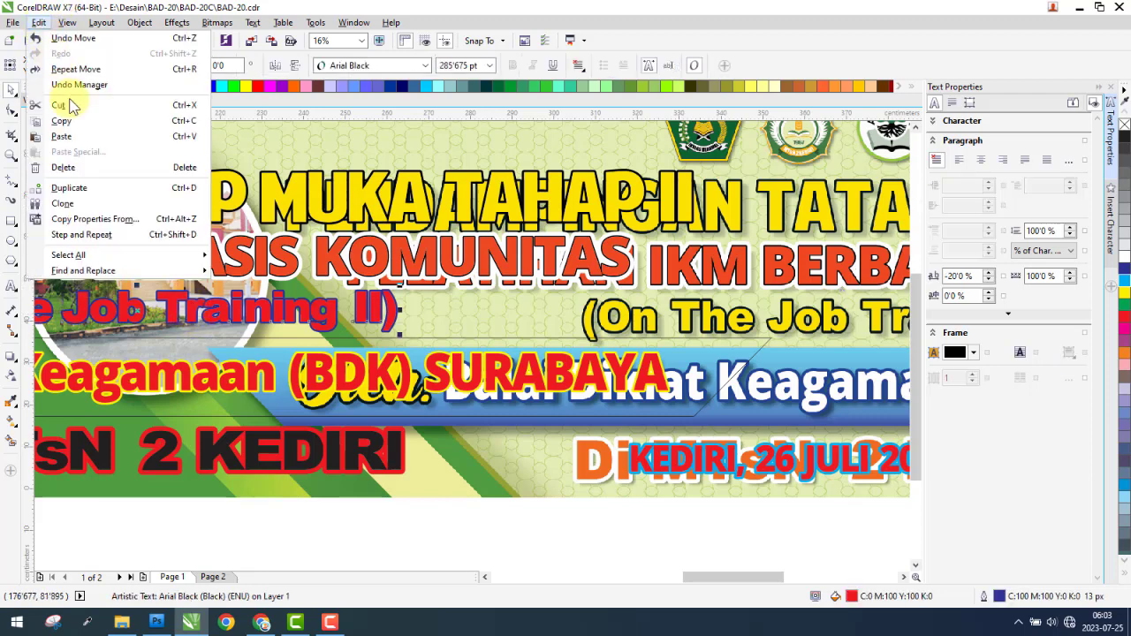
{"action": "left_click", "coordinate": [76, 185]}
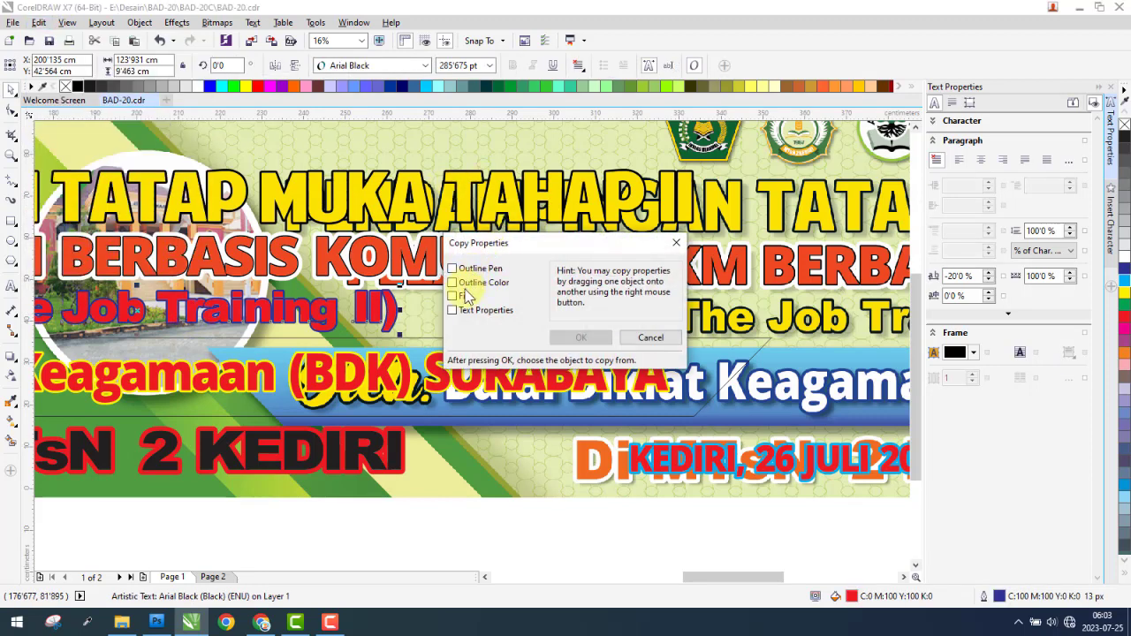
{"action": "left_click", "coordinate": [453, 296]}
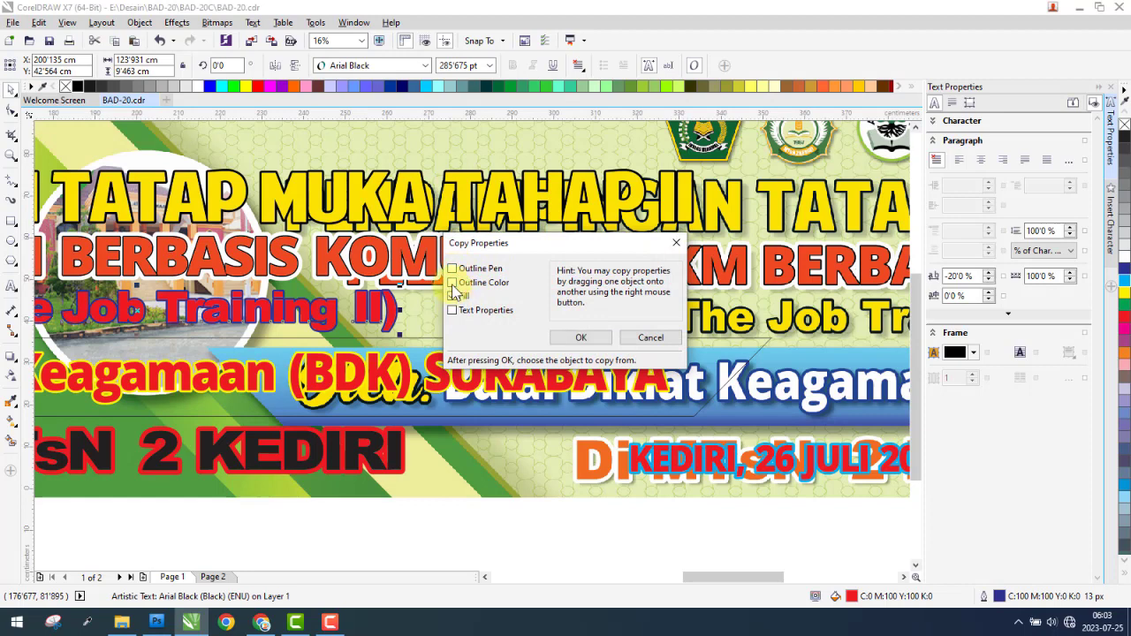
{"action": "left_click", "coordinate": [576, 337]}
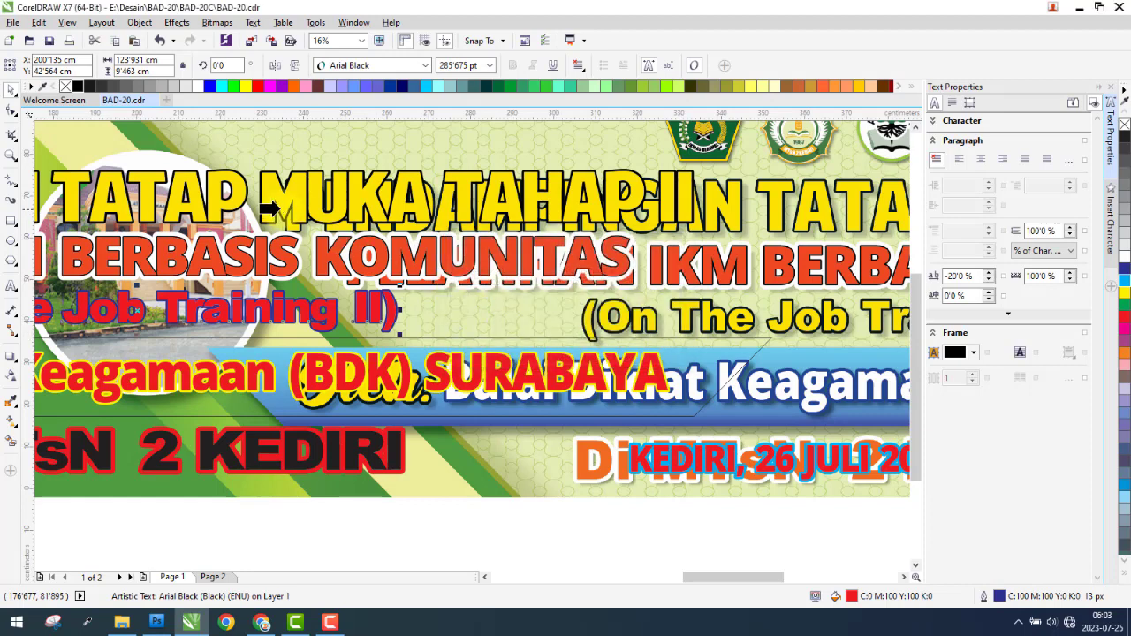
{"action": "left_click", "coordinate": [271, 204]}
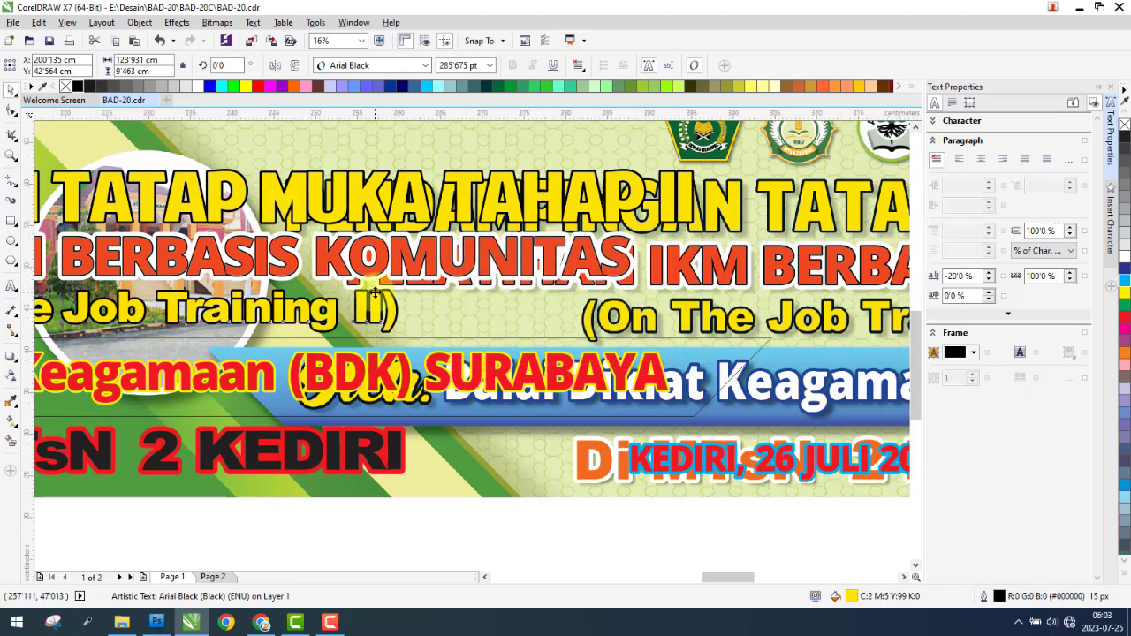
{"action": "scroll", "coordinate": [377, 302], "scroll_direction": "up", "scroll_amount": 2}
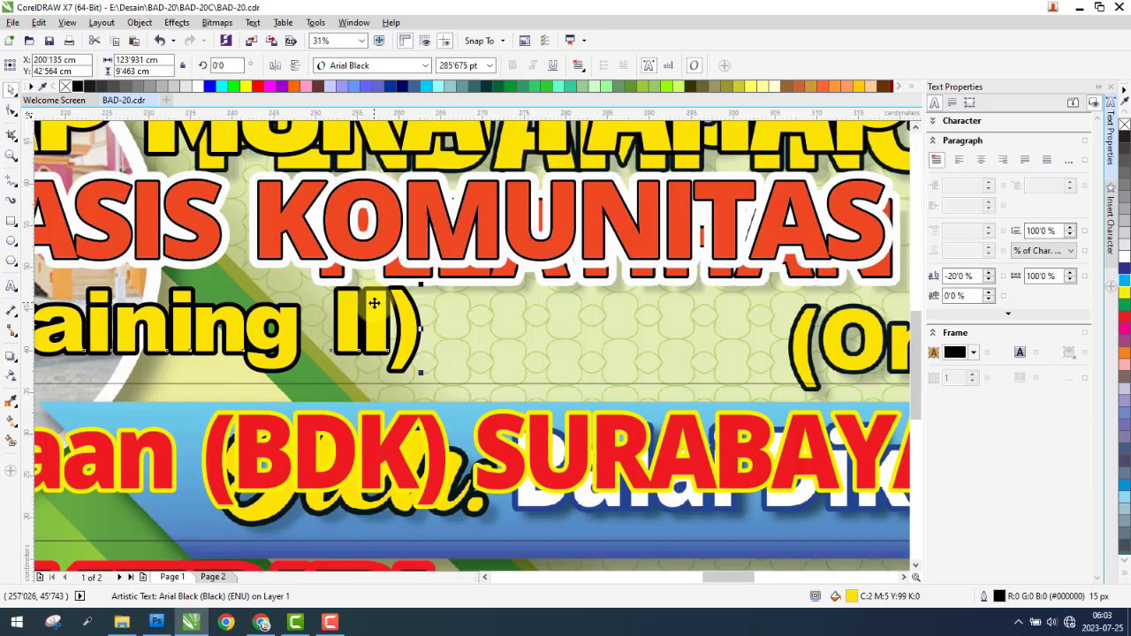
{"action": "scroll", "coordinate": [468, 323], "scroll_direction": "down", "scroll_amount": 1}
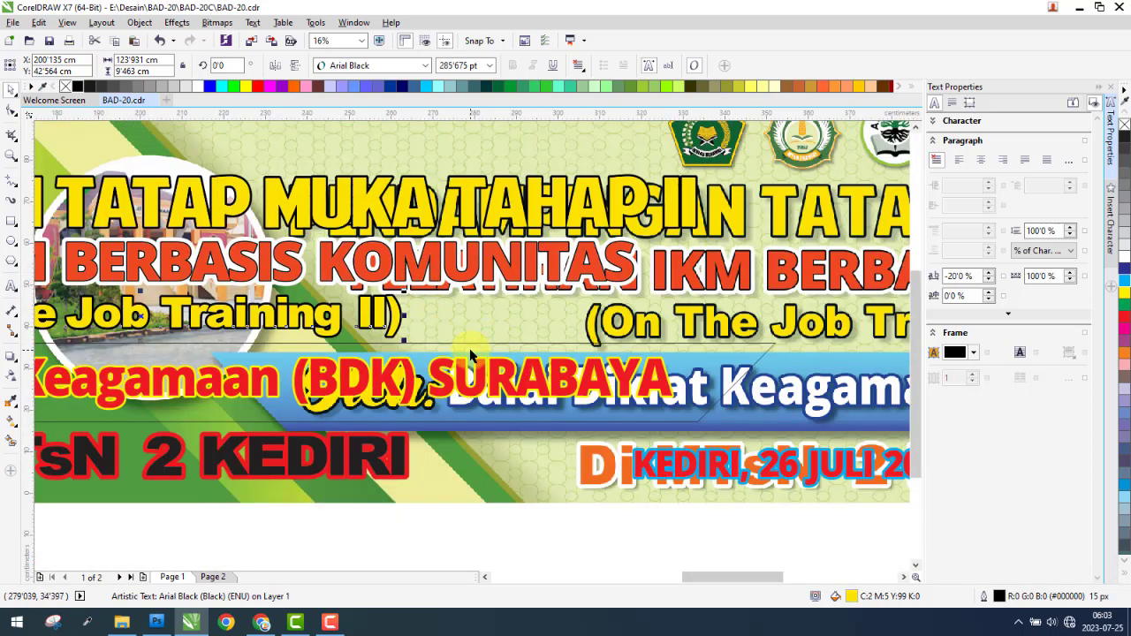
Move the original banner image back to the right, to about X 523 cm, so its blue ribbon sits beside the recreated ribbon outline.
{"action": "scroll", "coordinate": [530, 349], "scroll_direction": "down", "scroll_amount": 1}
{"action": "left_click_drag", "start_coordinate": [654, 382], "coordinate": [792, 380]}
{"action": "left_click_drag", "start_coordinate": [612, 387], "coordinate": [678, 389]}
{"action": "scroll", "coordinate": [678, 389], "scroll_direction": "up", "scroll_amount": 1}
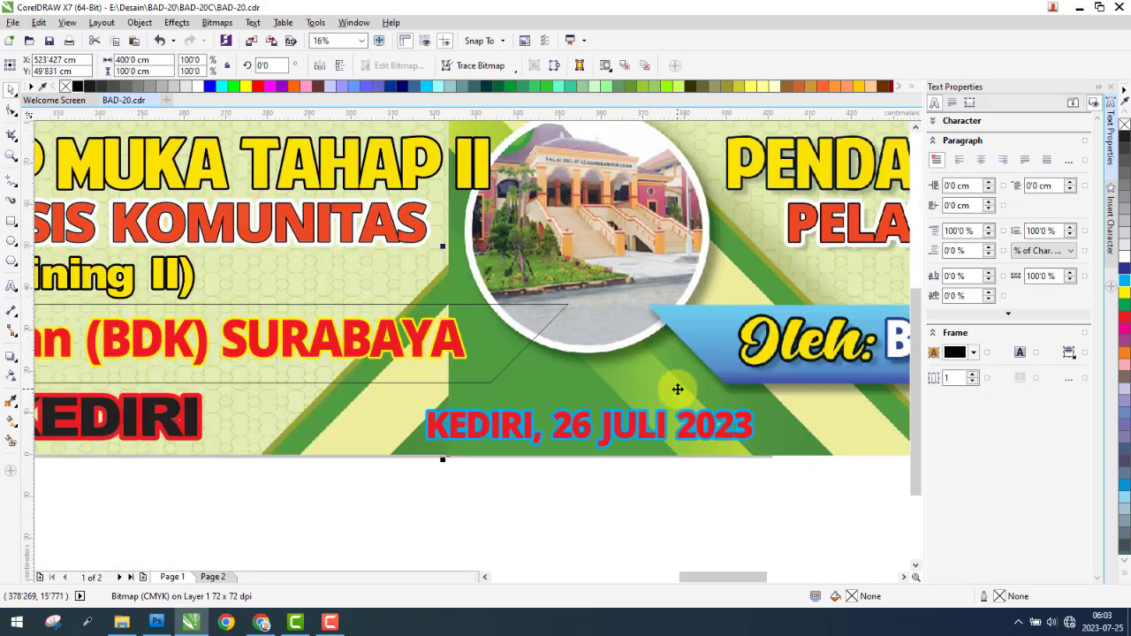
Fill the empty ribbon shape behind the BDK SURABAYA text with C:0 M:20 Y:20 K:60 and remove its outline.
{"action": "left_click", "coordinate": [397, 381]}
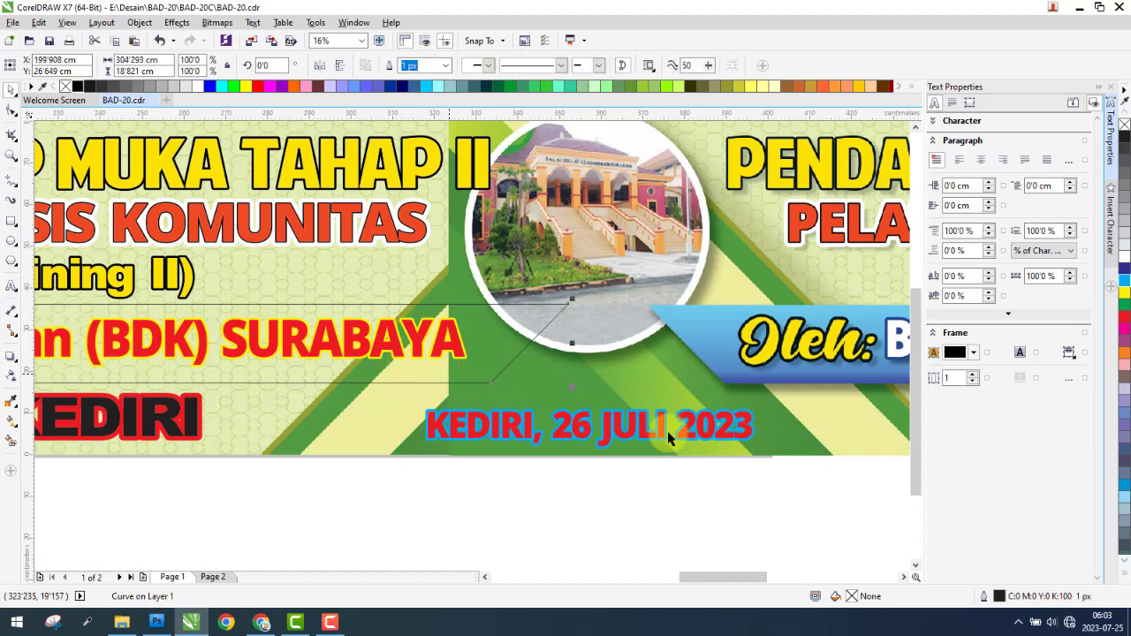
{"action": "left_click", "coordinate": [1124, 378]}
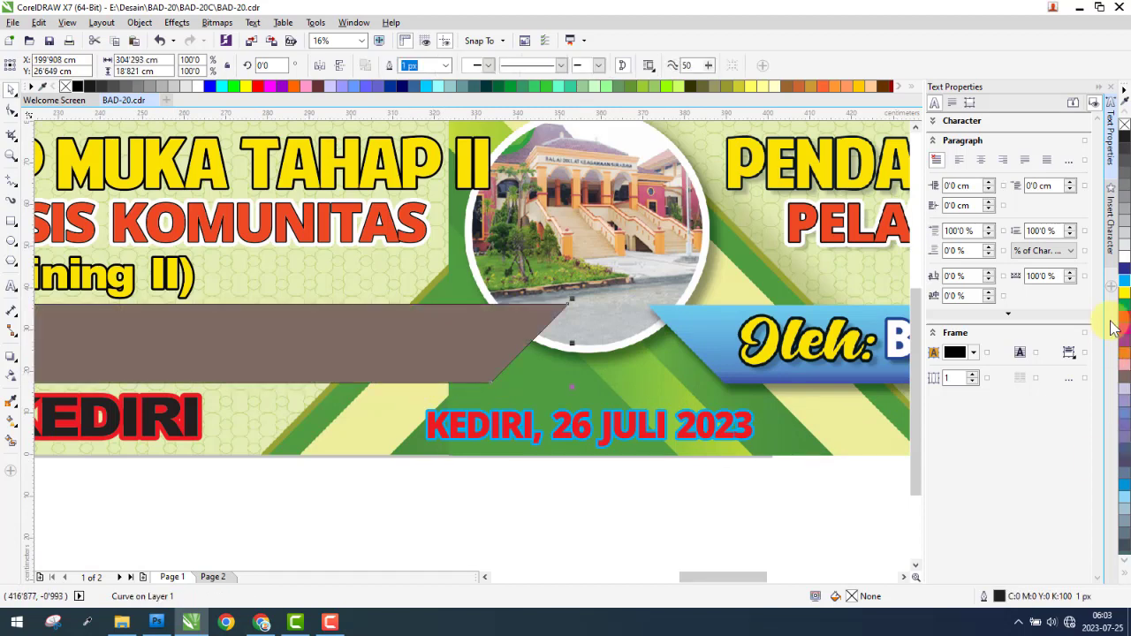
{"action": "right_click", "coordinate": [1124, 124]}
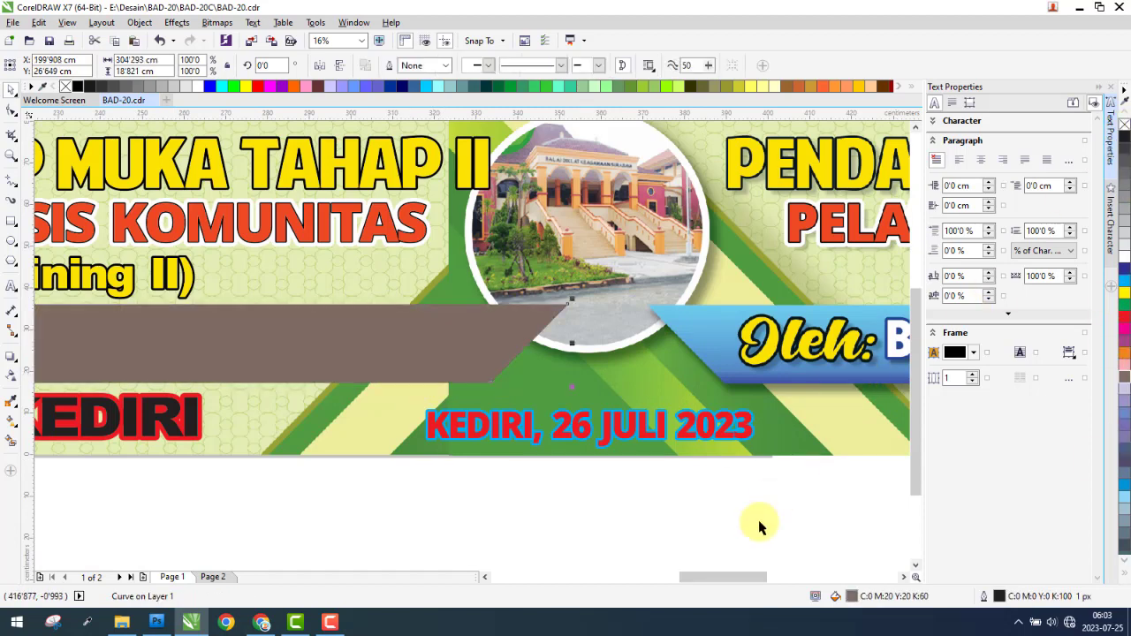
Change the ribbon's fill to a linear fountain fill rotated 90°.
{"action": "double_click", "coordinate": [851, 597]}
{"action": "left_click", "coordinate": [469, 148]}
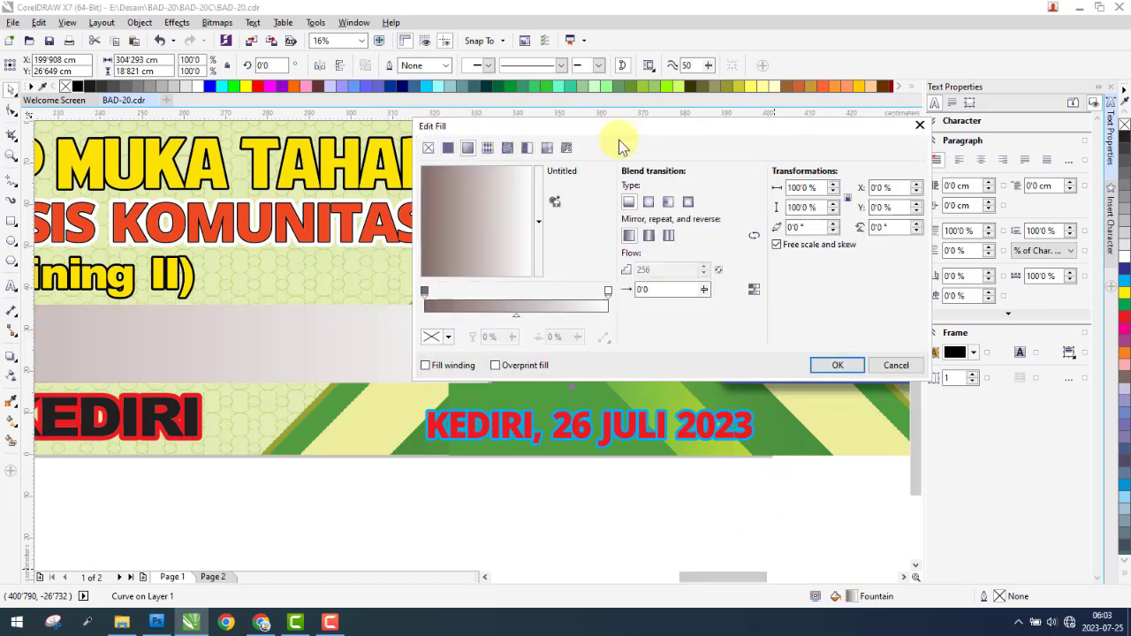
{"action": "left_click_drag", "start_coordinate": [618, 141], "coordinate": [320, 32]}
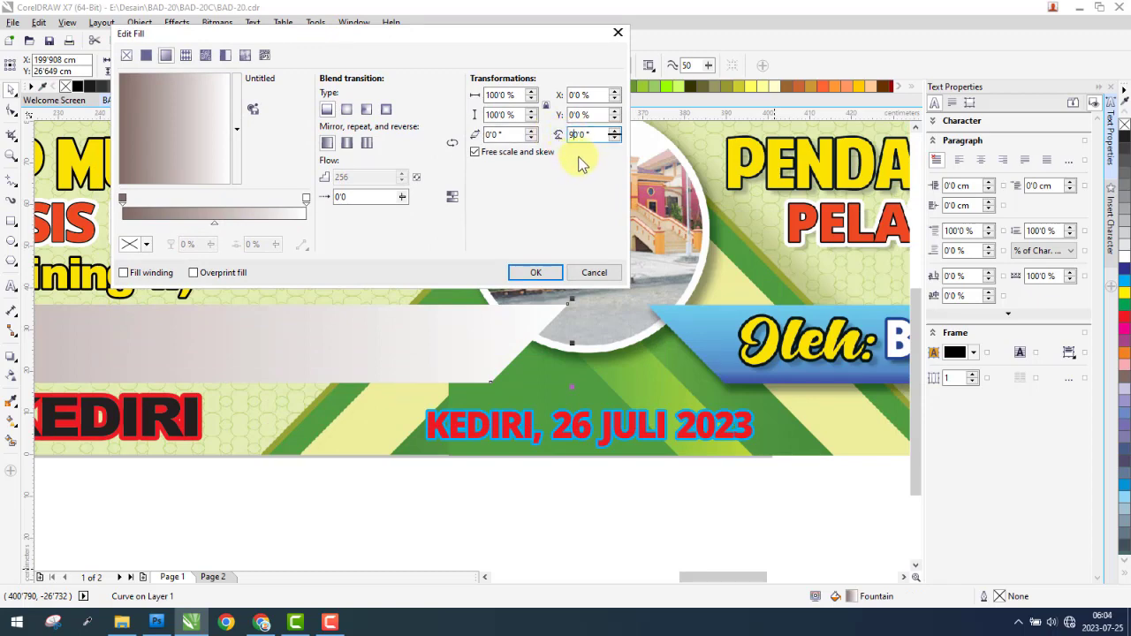
{"action": "key", "text": "Return"}
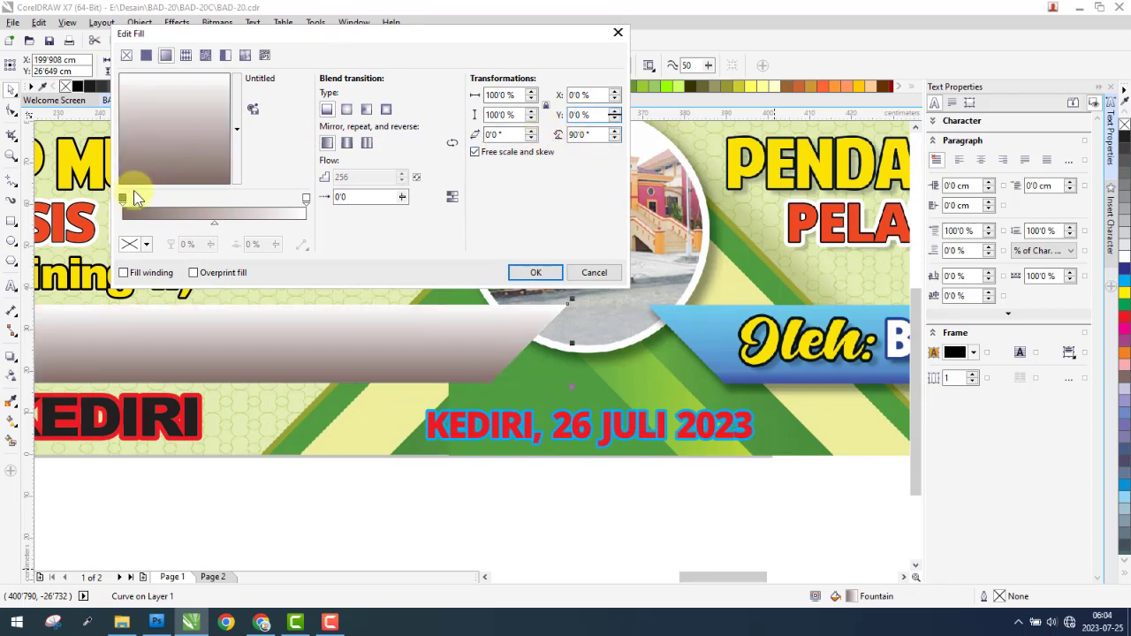
Set the gradient's start colour to the dark blue C:81 M:66 Y:1 K:0 sampled from the lower edge of the original ribbon.
{"action": "left_click", "coordinate": [123, 199]}
{"action": "left_click", "coordinate": [132, 244]}
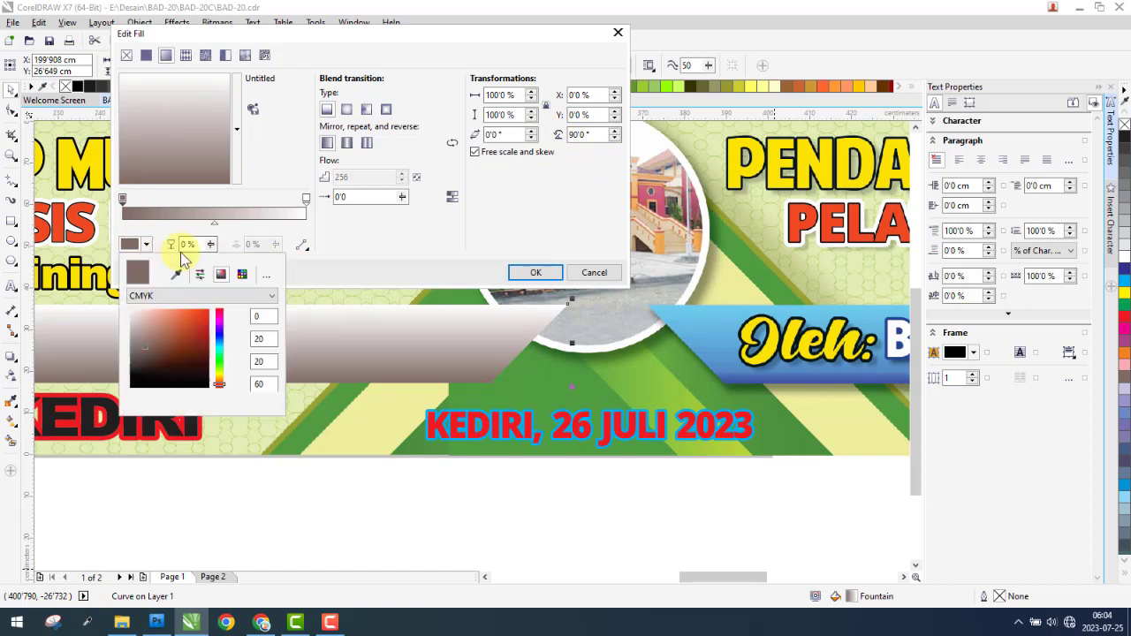
{"action": "left_click", "coordinate": [177, 275]}
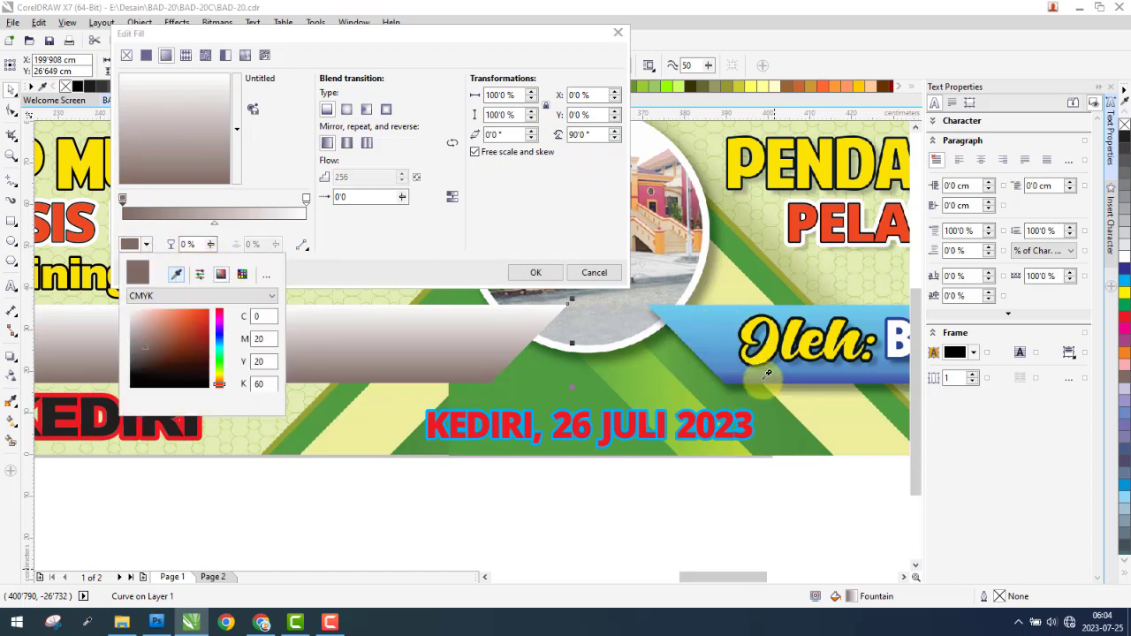
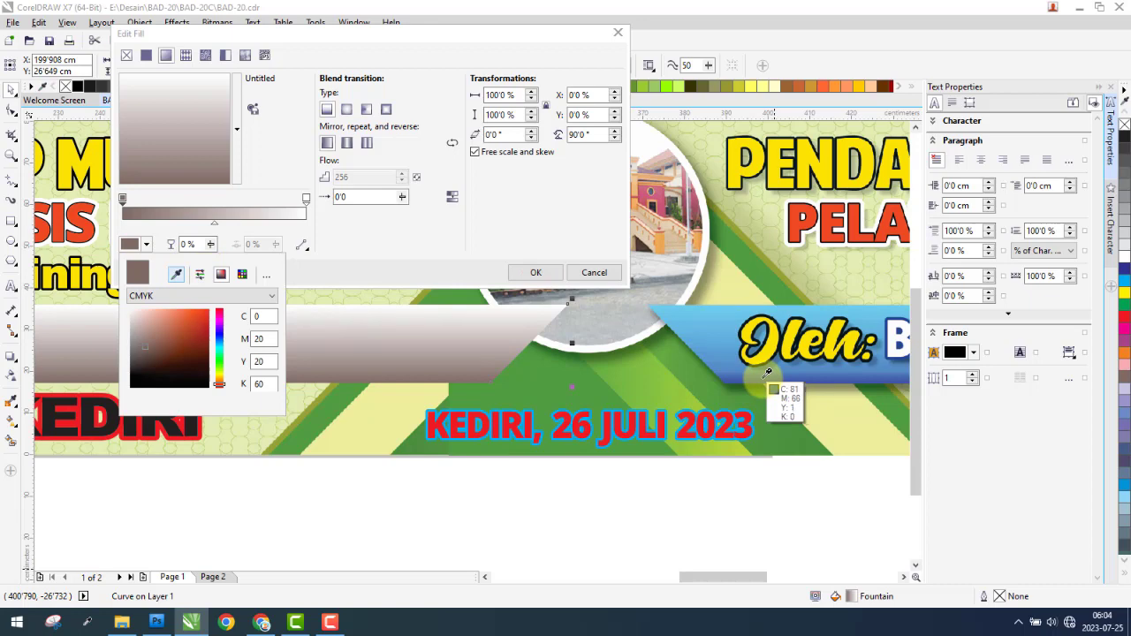
{"action": "left_click", "coordinate": [766, 374]}
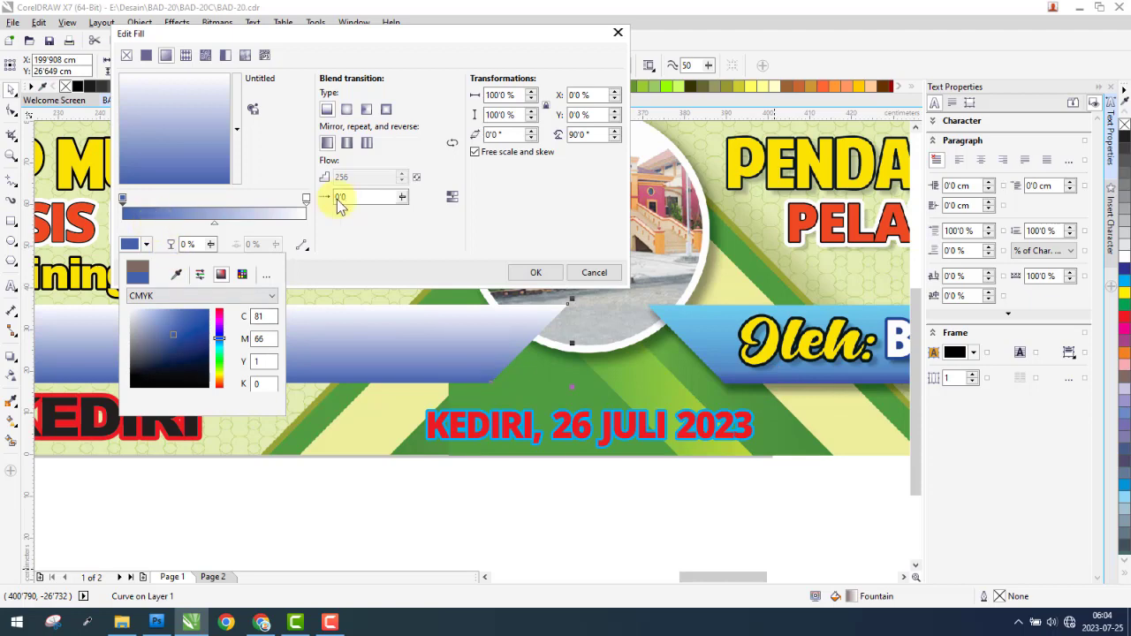
Set the ribbon gradient's end colour to the light blue C:51 M:0 Y:4 K:0 sampled from the upper edge of the original ribbon.
{"action": "left_click", "coordinate": [307, 202]}
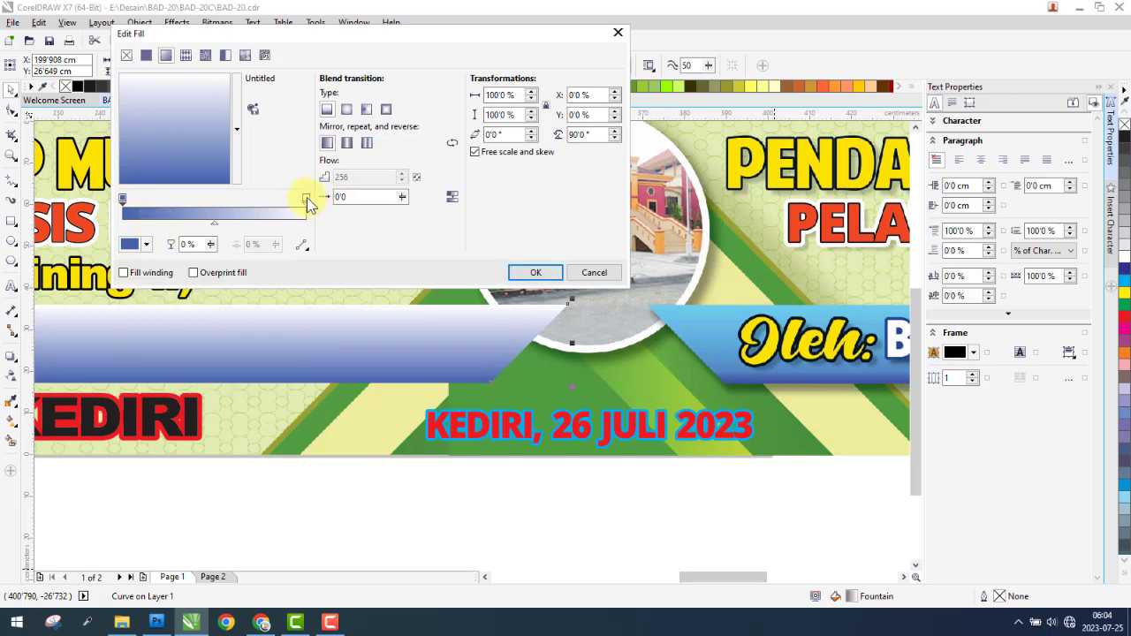
{"action": "left_click", "coordinate": [133, 245]}
{"action": "left_click", "coordinate": [175, 274]}
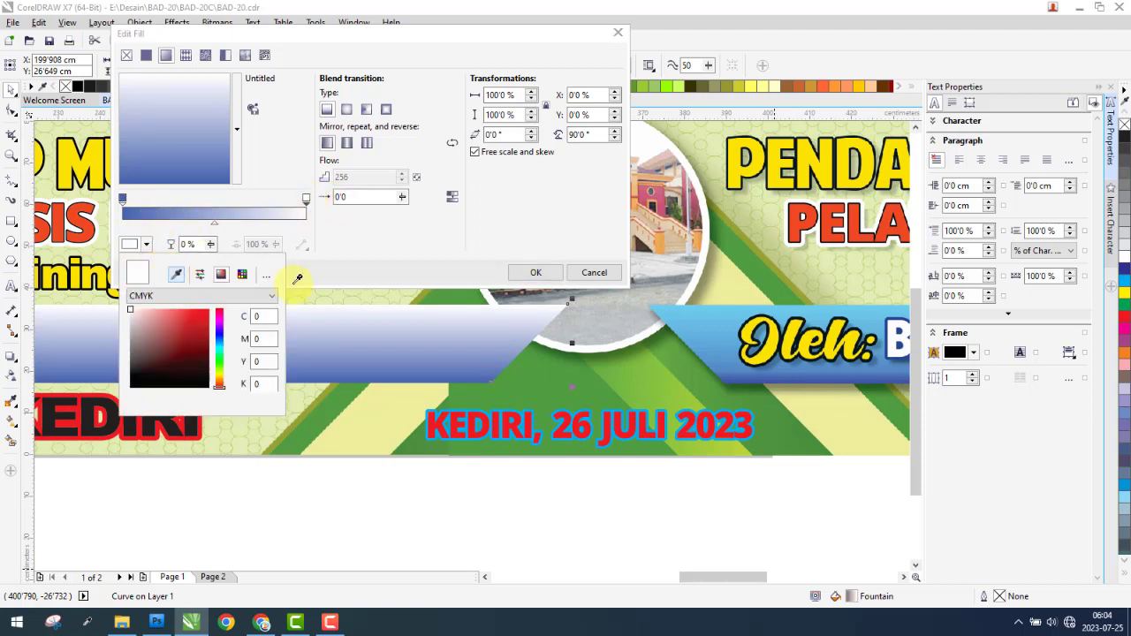
{"action": "left_click", "coordinate": [743, 305]}
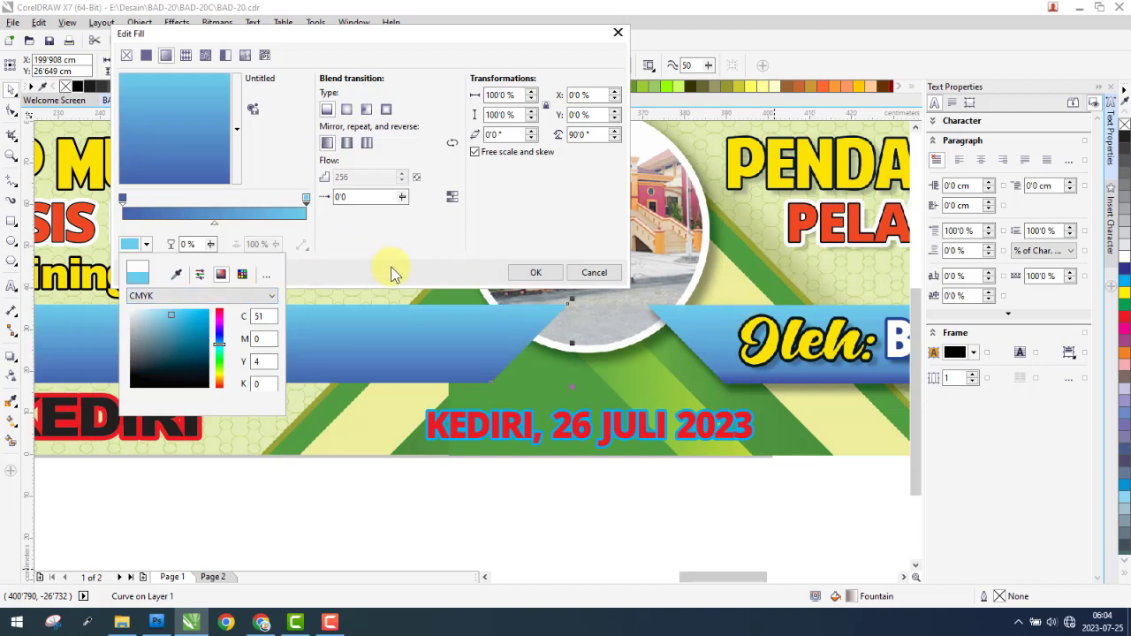
{"action": "left_click", "coordinate": [340, 241]}
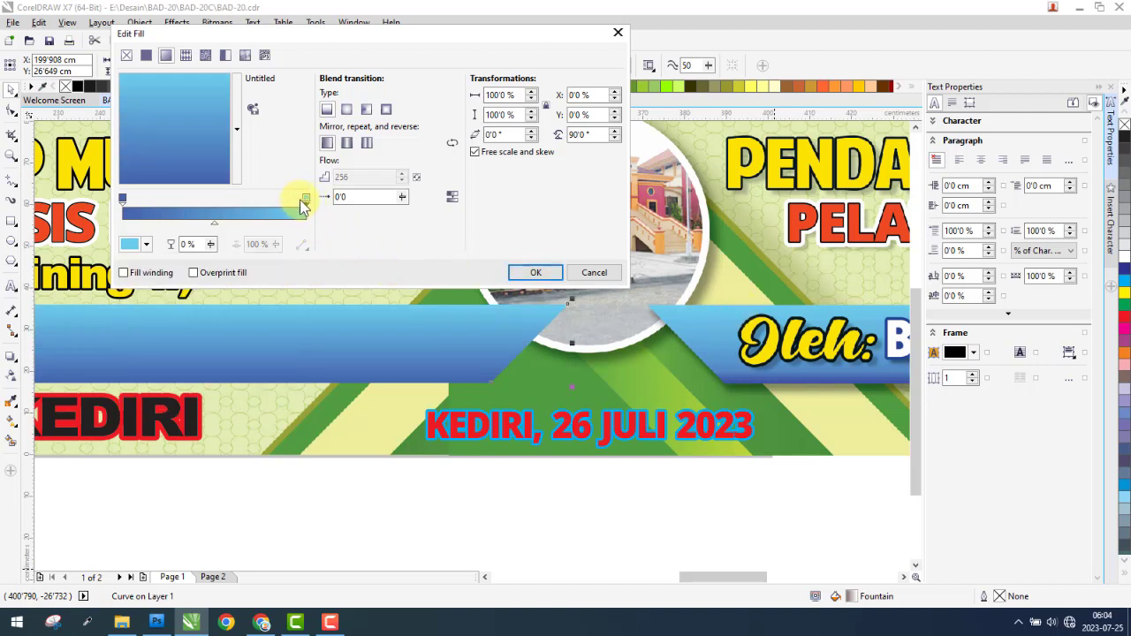
Add a light-blue intermediate stop at 46% of the ribbon gradient and set its blend midpoint with the dark start colour to 53%.
{"action": "mouse_move", "coordinate": [302, 202]}
{"action": "left_mouse_down"}
{"action": "mouse_move", "coordinate": [181, 214]}
{"action": "mouse_move", "coordinate": [201, 196]}
{"action": "mouse_move", "coordinate": [230, 196]}
{"action": "left_mouse_up"}
{"action": "left_click", "coordinate": [187, 216]}
{"action": "mouse_move", "coordinate": [177, 223]}
{"action": "left_mouse_down"}
{"action": "mouse_move", "coordinate": [151, 223]}
{"action": "mouse_move", "coordinate": [167, 225]}
{"action": "left_mouse_up"}
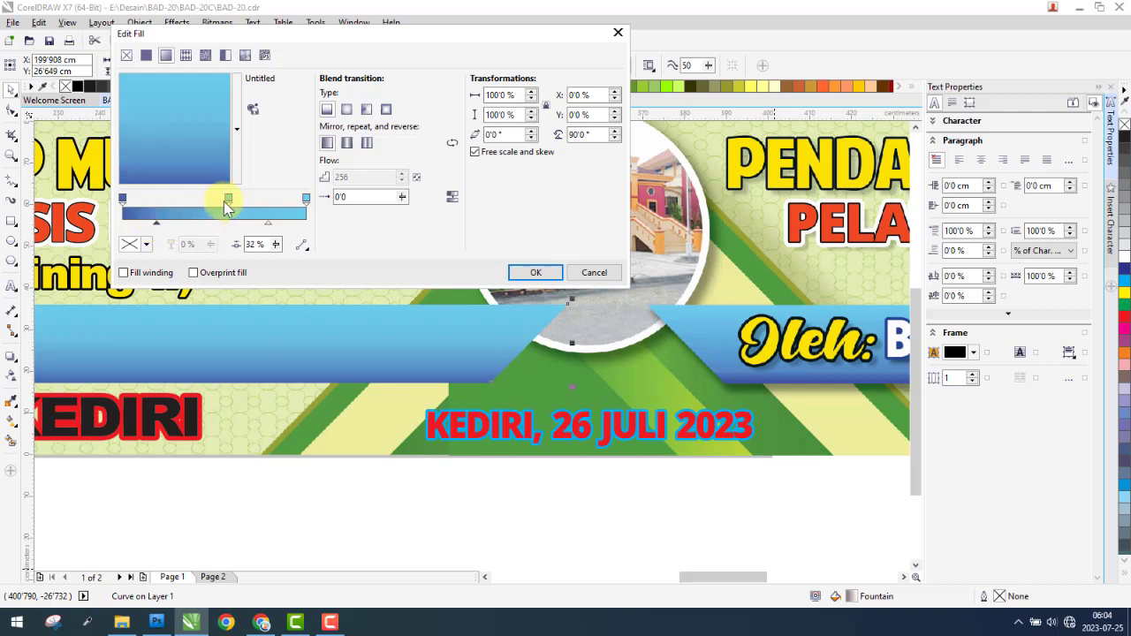
{"action": "left_click_drag", "start_coordinate": [226, 206], "coordinate": [211, 203]}
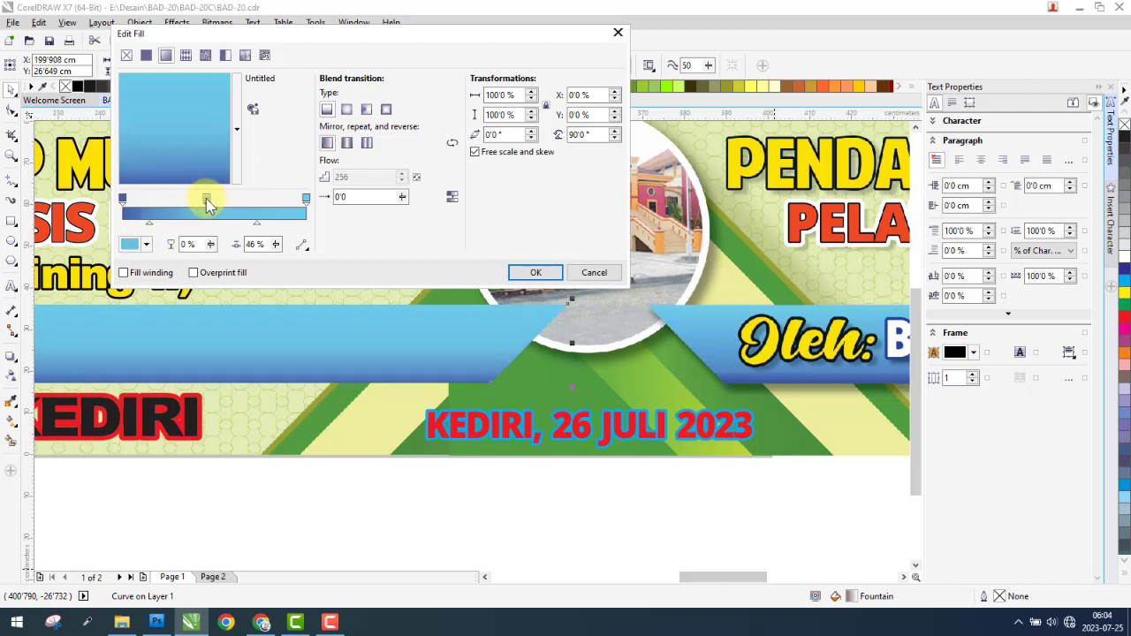
{"action": "left_click", "coordinate": [155, 224]}
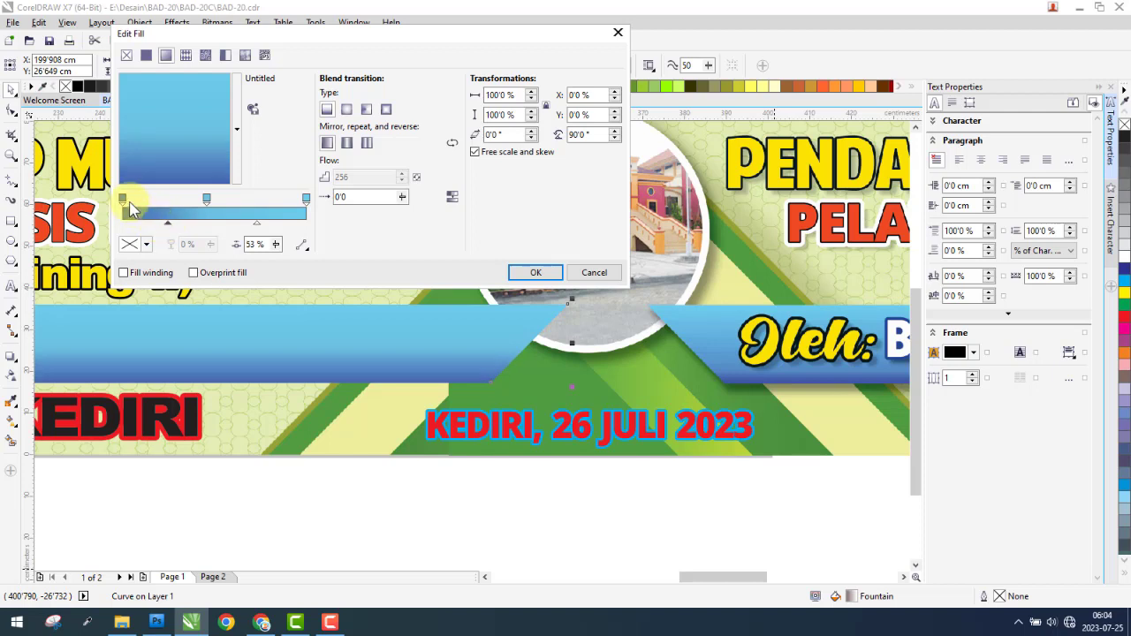
Add a dark-blue stop at 11%, shift the light-blue stop to 63%, set the midpoint between them to 35% and apply the fill.
{"action": "double_click", "coordinate": [130, 209]}
{"action": "left_click_drag", "start_coordinate": [137, 205], "coordinate": [146, 205]}
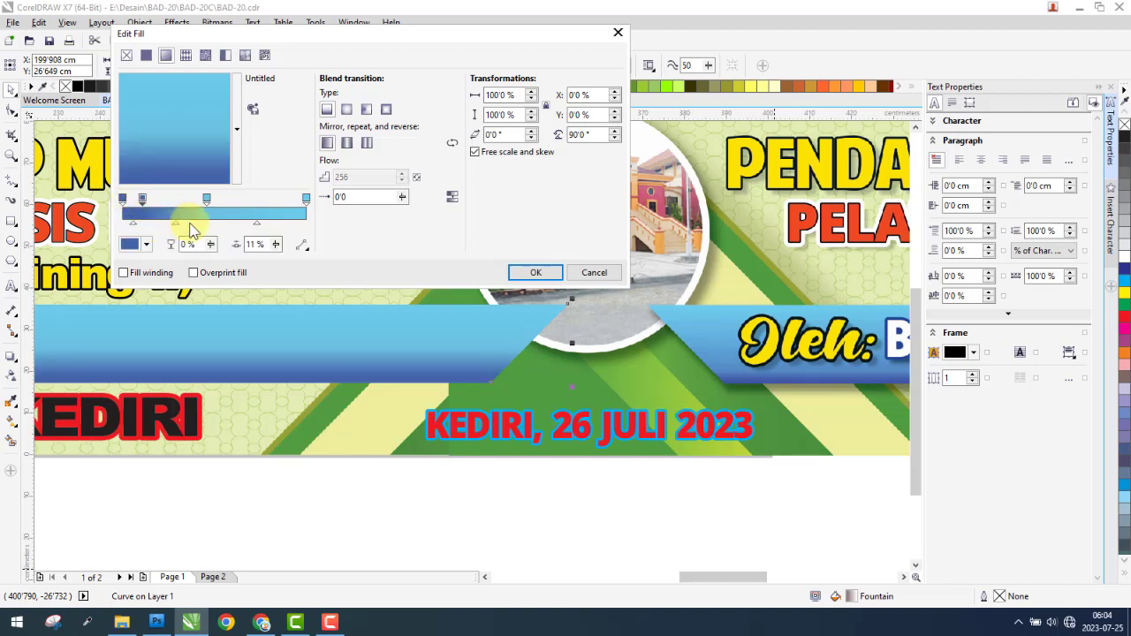
{"action": "left_click", "coordinate": [169, 224]}
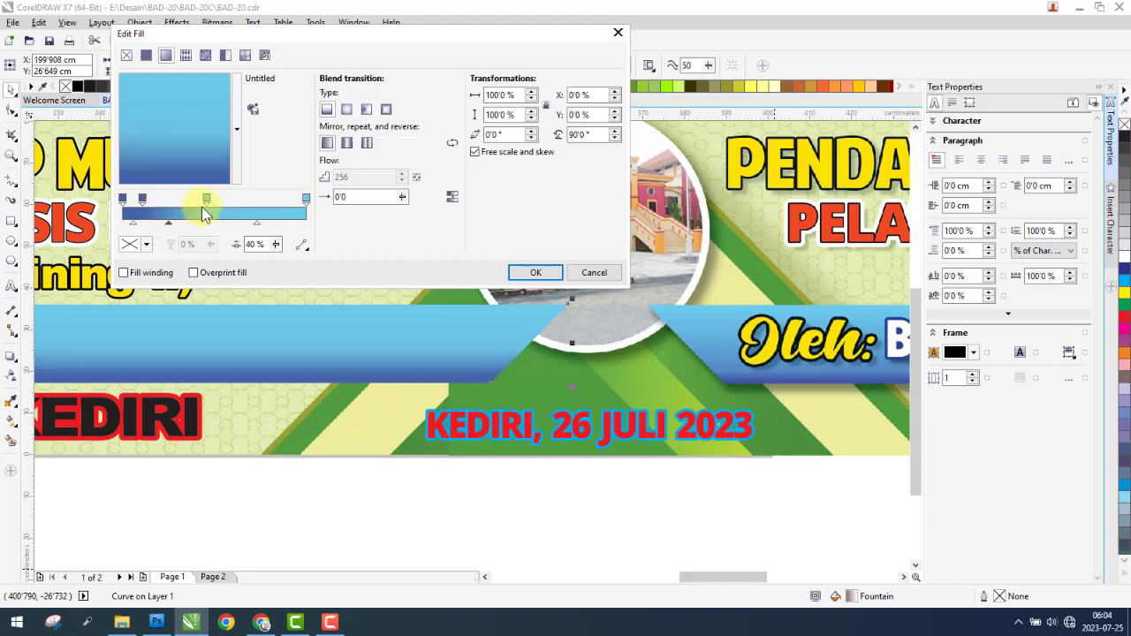
{"action": "left_click_drag", "start_coordinate": [210, 204], "coordinate": [237, 202]}
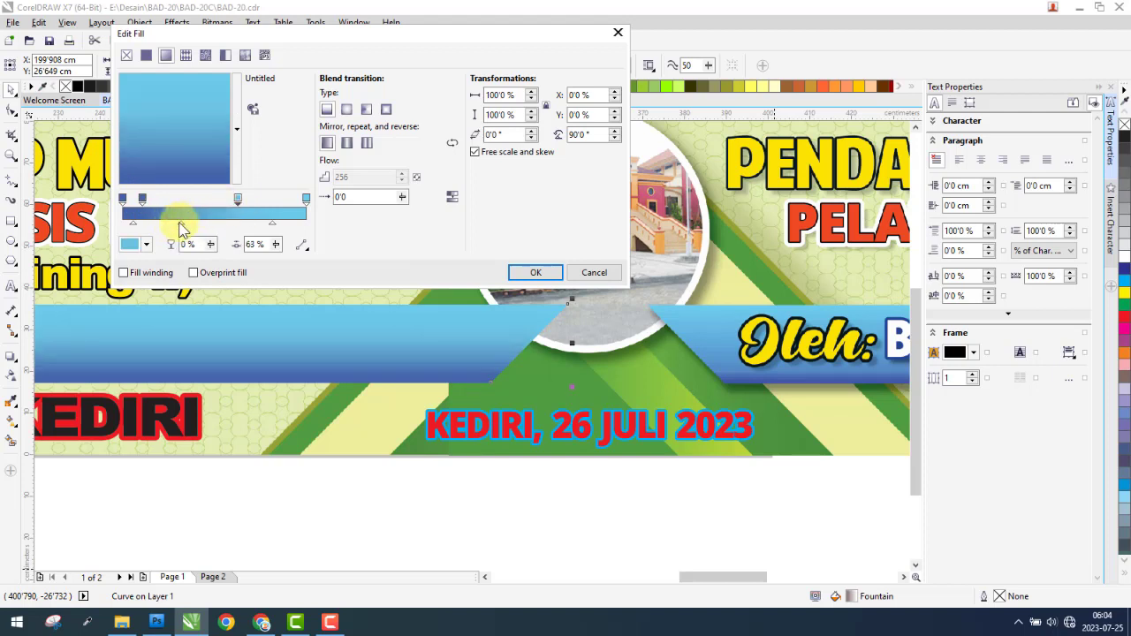
{"action": "left_click_drag", "start_coordinate": [181, 228], "coordinate": [171, 232]}
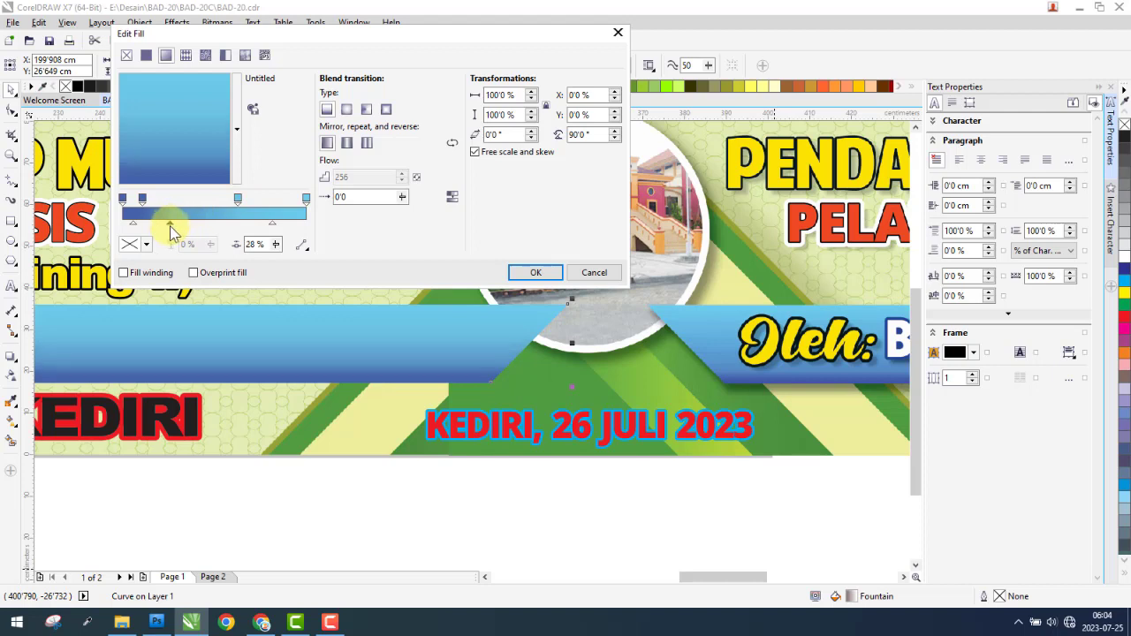
{"action": "left_click_drag", "start_coordinate": [173, 228], "coordinate": [177, 226]}
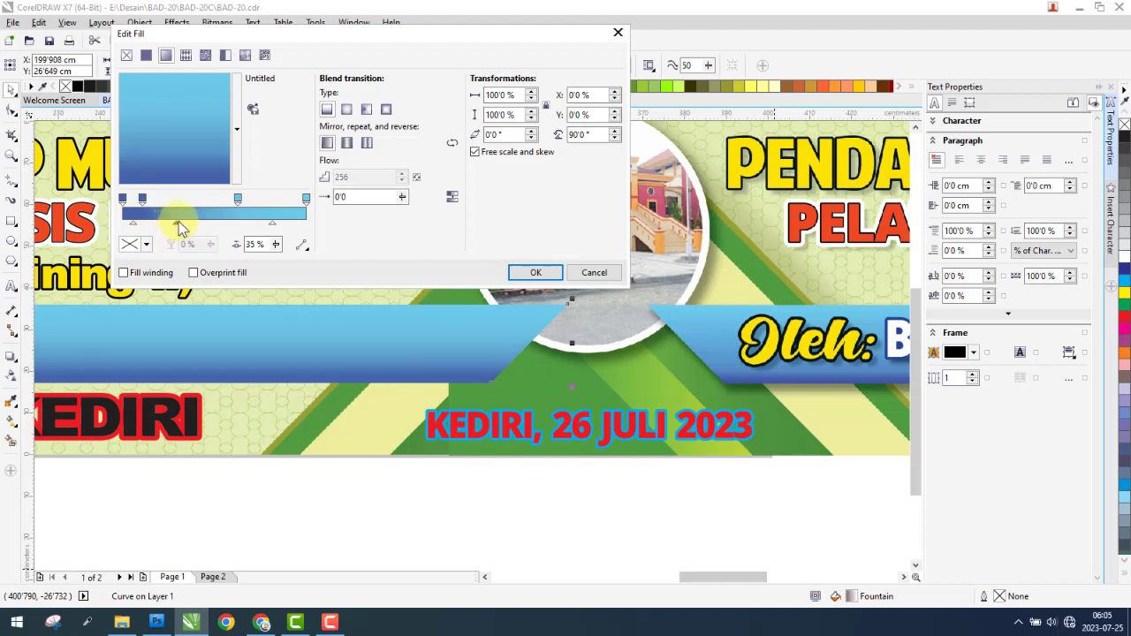
{"action": "left_click", "coordinate": [536, 272]}
Reorder the gradient ribbon behind the "(On The Job Training II)" text so the Oleh and Balai Diklat lettering sits in front of it.
{"action": "scroll", "coordinate": [642, 346], "scroll_direction": "down", "scroll_amount": 2}
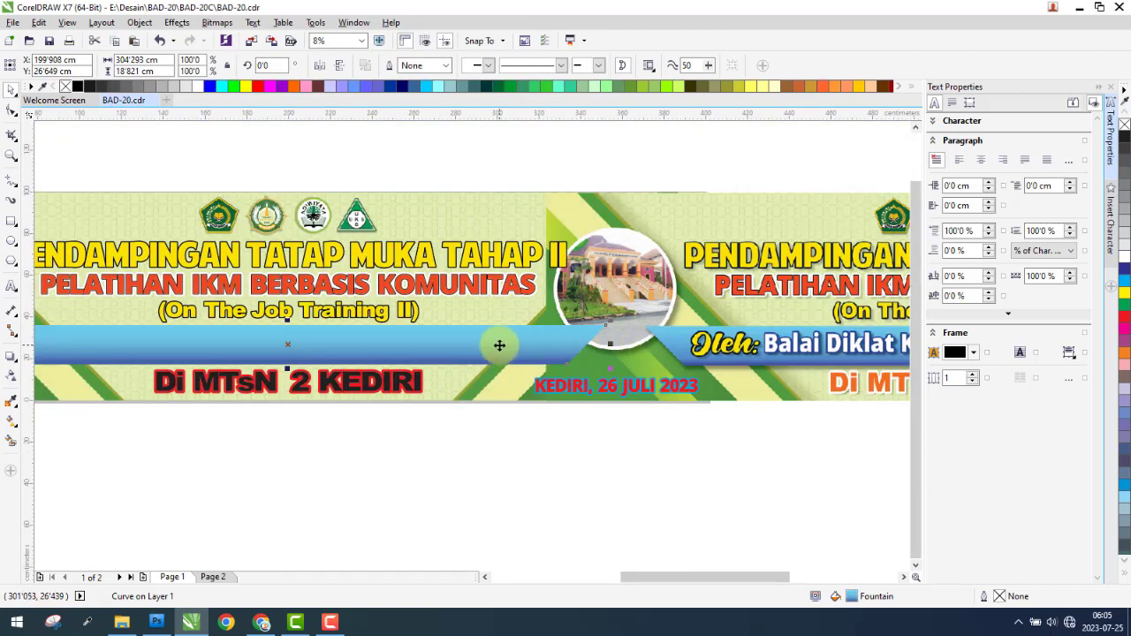
{"action": "right_click", "coordinate": [499, 345]}
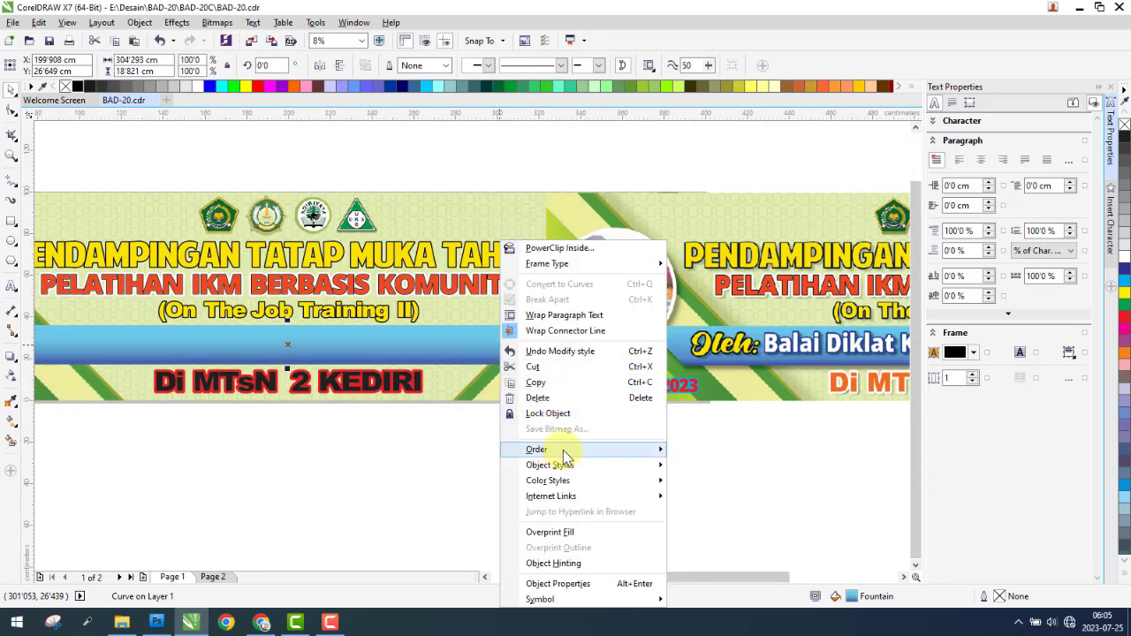
{"action": "mouse_move", "coordinate": [560, 450]}
{"action": "left_click", "coordinate": [715, 533]}
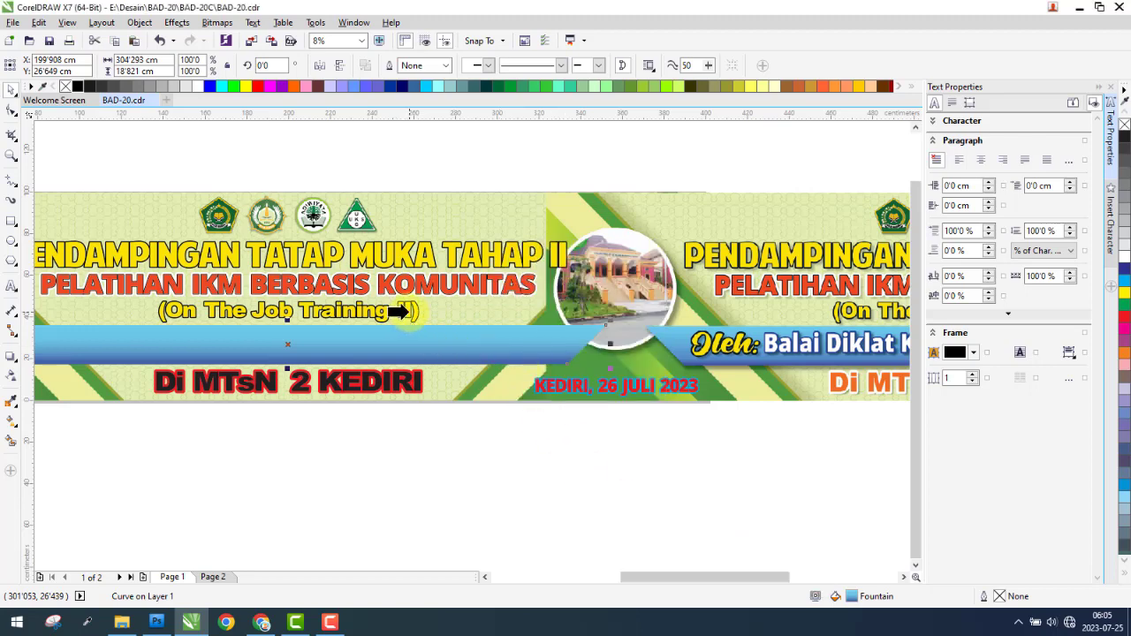
{"action": "left_click", "coordinate": [523, 474]}
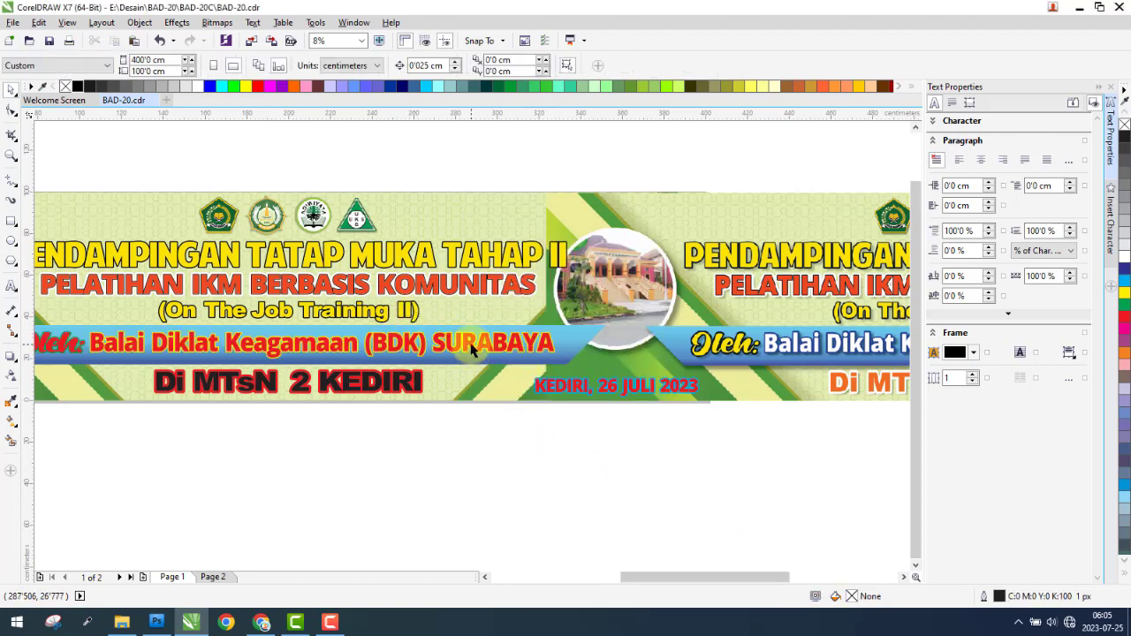
Move the original banner image over the recreated design, to about X 255.5 cm, Y 63.4 cm, so its ribbon sits just above the recreated one.
{"action": "left_click_drag", "start_coordinate": [795, 344], "coordinate": [527, 343]}
{"action": "left_click_drag", "start_coordinate": [684, 317], "coordinate": [520, 285]}
{"action": "left_click_drag", "start_coordinate": [625, 286], "coordinate": [495, 290]}
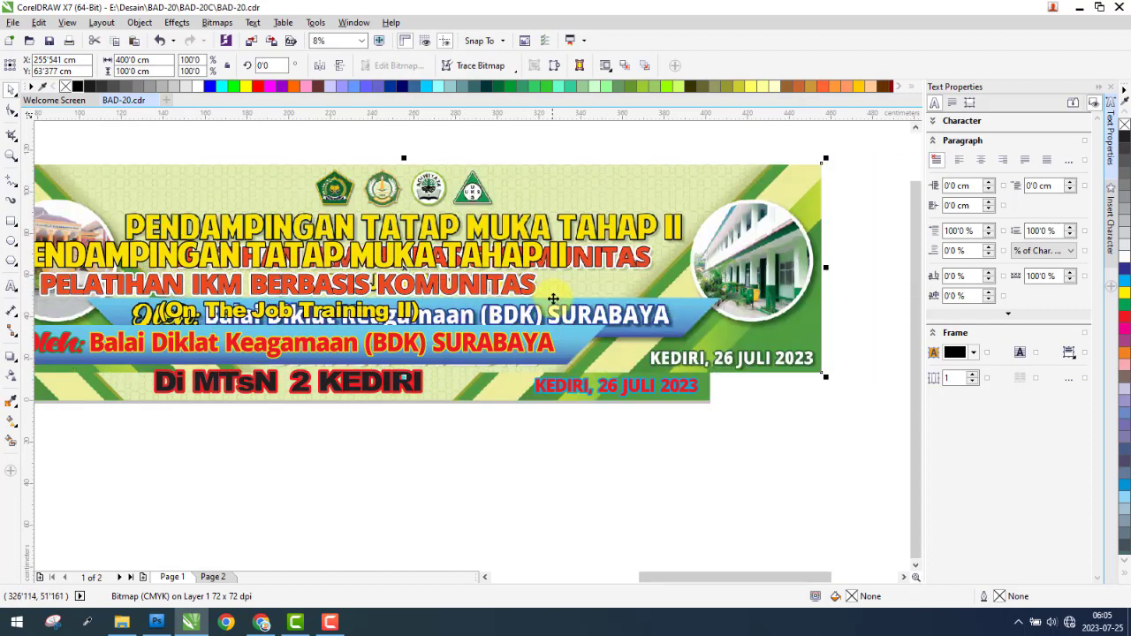
Copy the outline colour and fill of the recreated PENDAMPINGAN TATAP MUKA heading onto the "Oleh:" text.
{"action": "scroll", "coordinate": [553, 298], "scroll_direction": "down", "scroll_amount": 1}
{"action": "scroll", "coordinate": [307, 299], "scroll_direction": "up", "scroll_amount": 2}
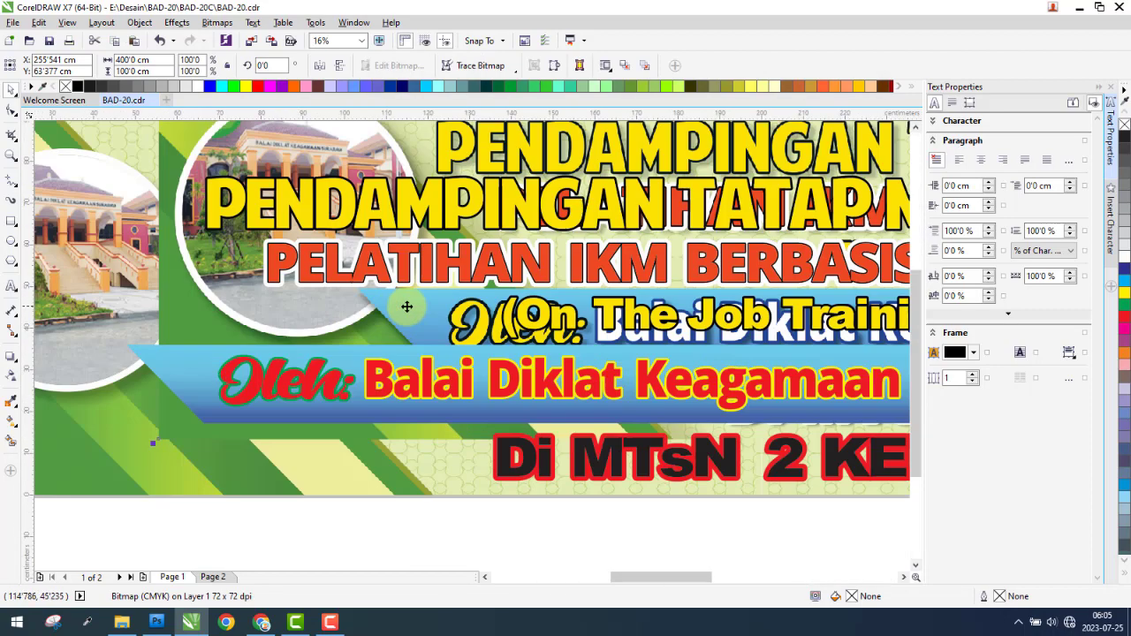
{"action": "left_click", "coordinate": [314, 373]}
{"action": "left_click", "coordinate": [39, 22]}
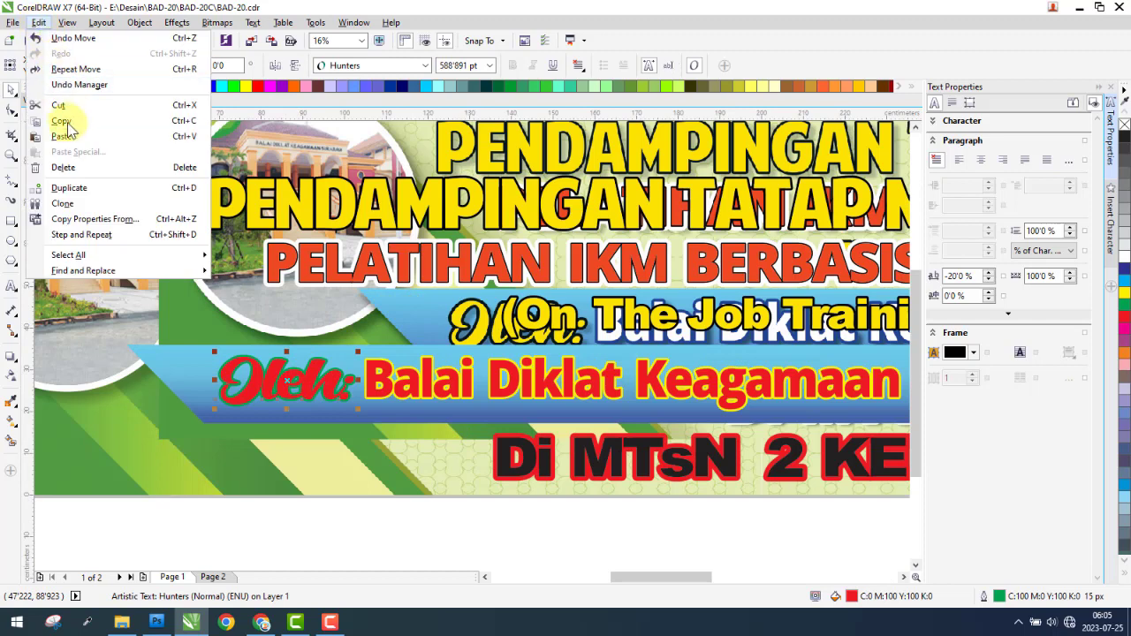
{"action": "left_click", "coordinate": [90, 220]}
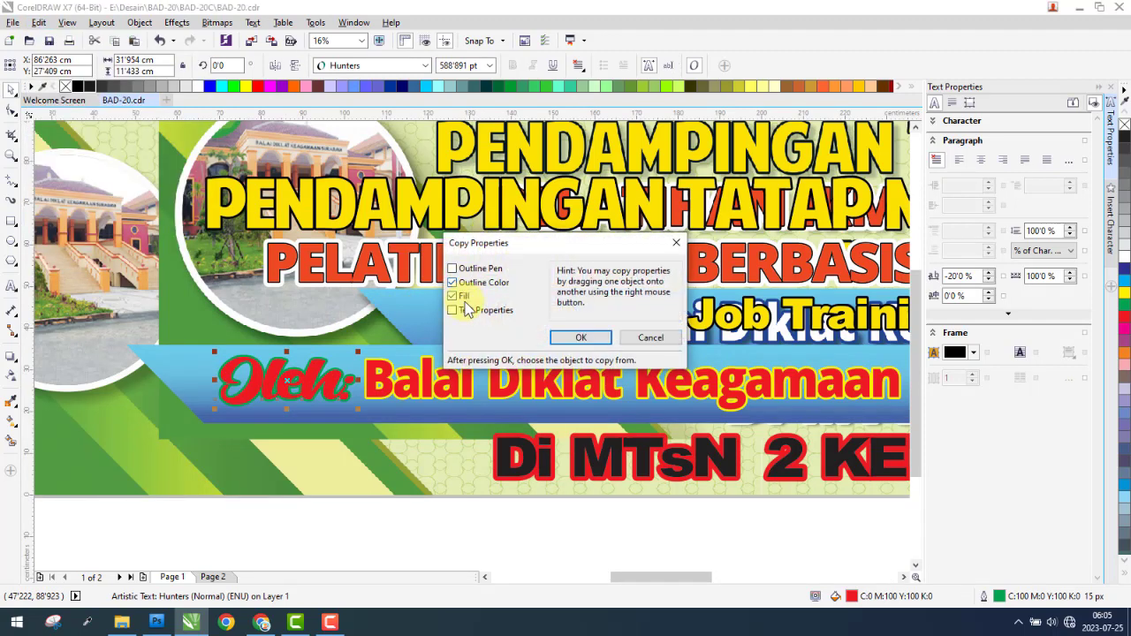
{"action": "left_click", "coordinate": [571, 338]}
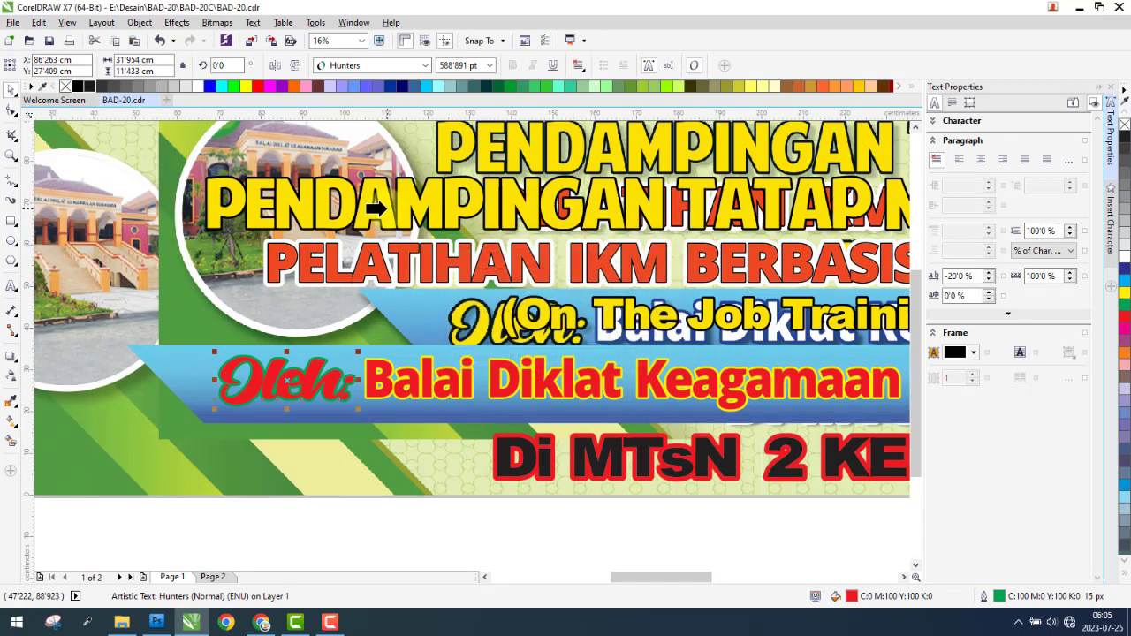
{"action": "left_click", "coordinate": [386, 207]}
Set the outline width of the "Oleh:" text to 20 pixels.
{"action": "scroll", "coordinate": [411, 358], "scroll_direction": "up", "scroll_amount": 2}
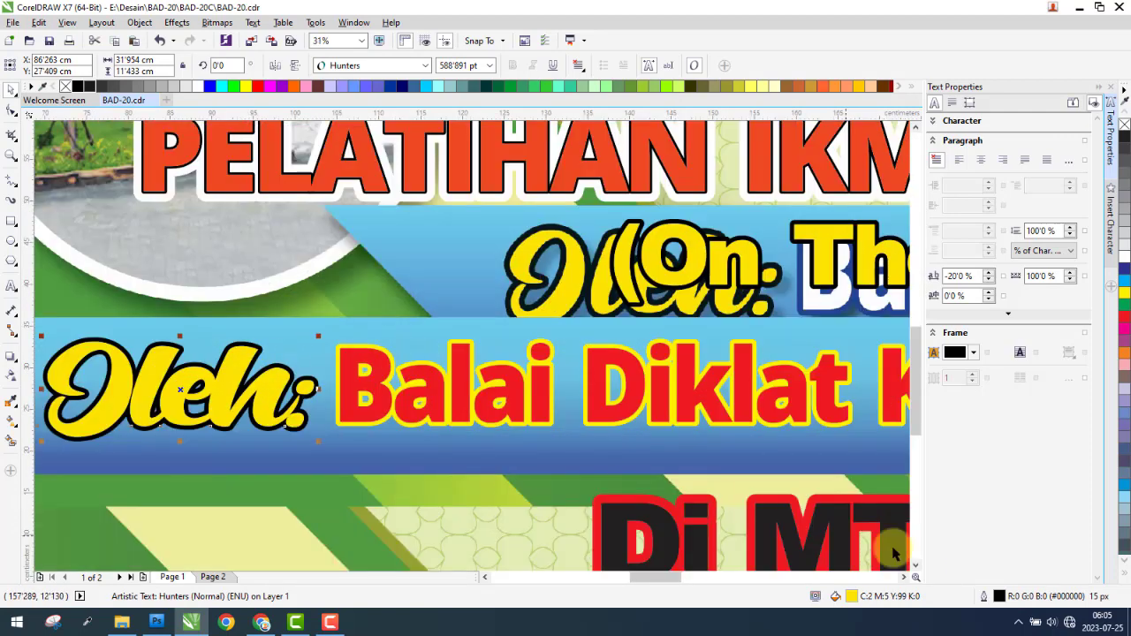
{"action": "double_click", "coordinate": [1000, 597]}
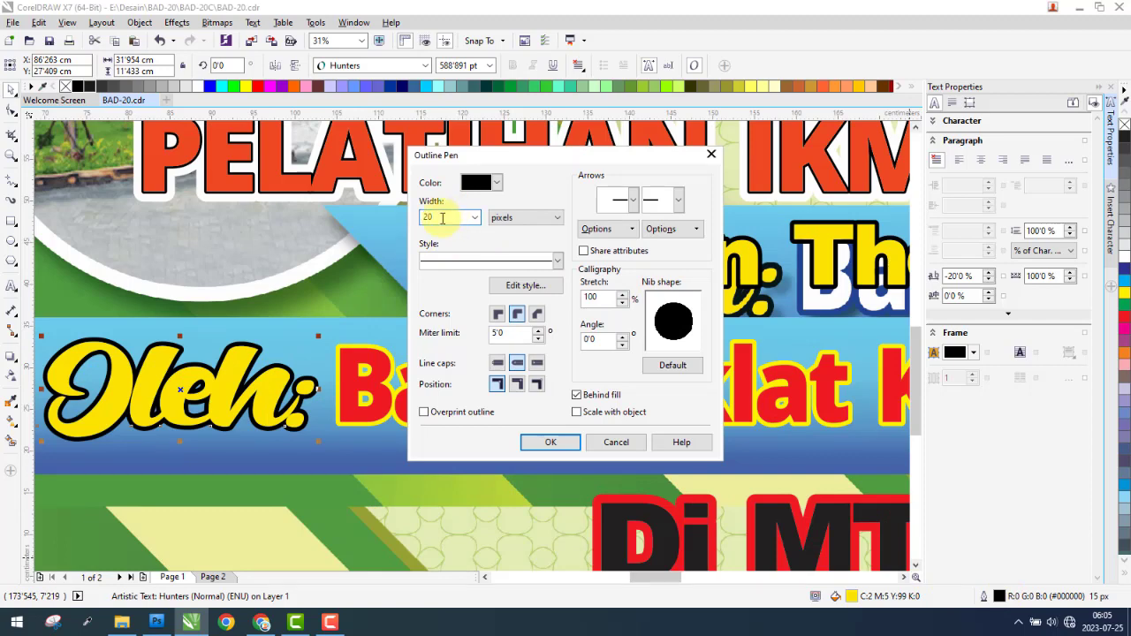
{"action": "left_click_drag", "start_coordinate": [441, 219], "coordinate": [386, 223]}
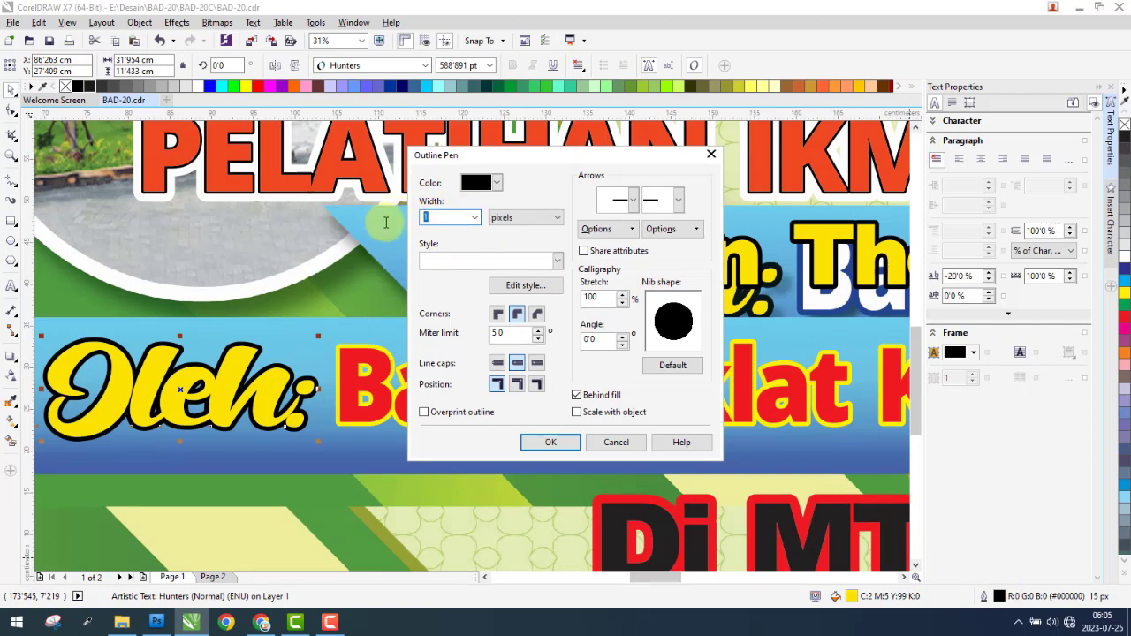
{"action": "type", "text": "20"}
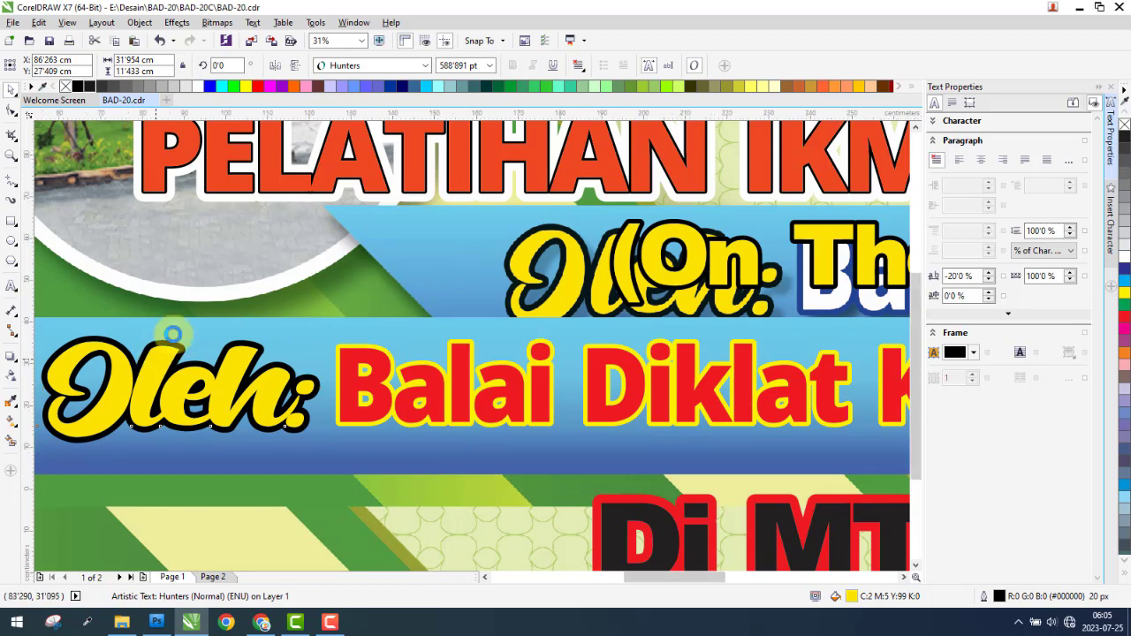
Fill the "Balai Diklat Keagamaan (BDK) SURABAYA" text with white.
{"action": "scroll", "coordinate": [167, 349], "scroll_direction": "down", "scroll_amount": 2}
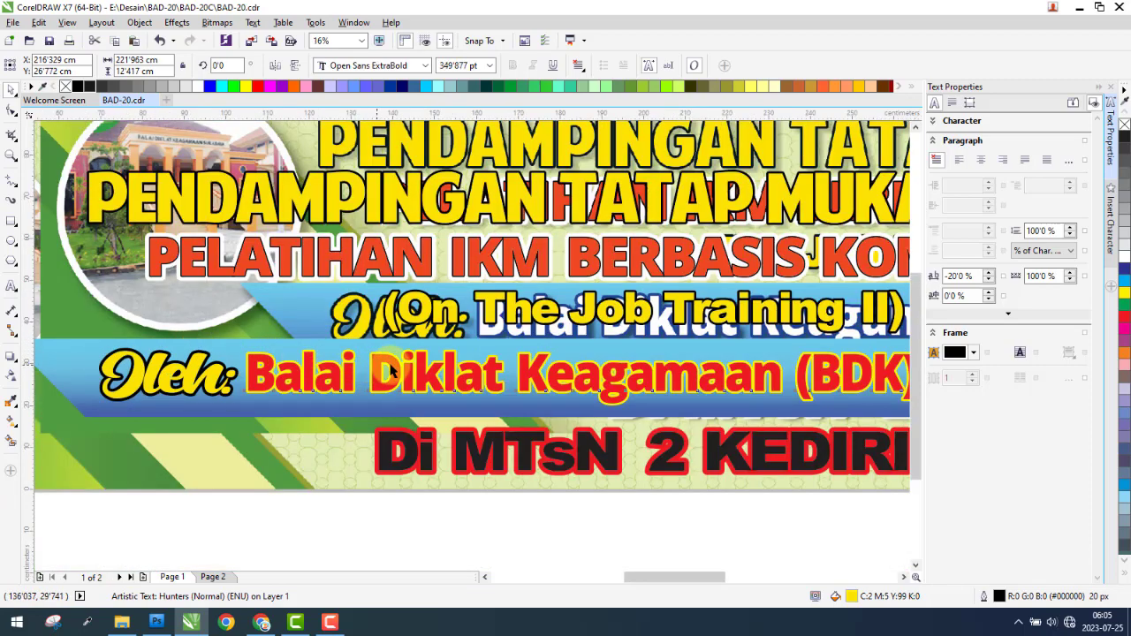
{"action": "left_click", "coordinate": [397, 364]}
{"action": "scroll", "coordinate": [420, 361], "scroll_direction": "up", "scroll_amount": 2}
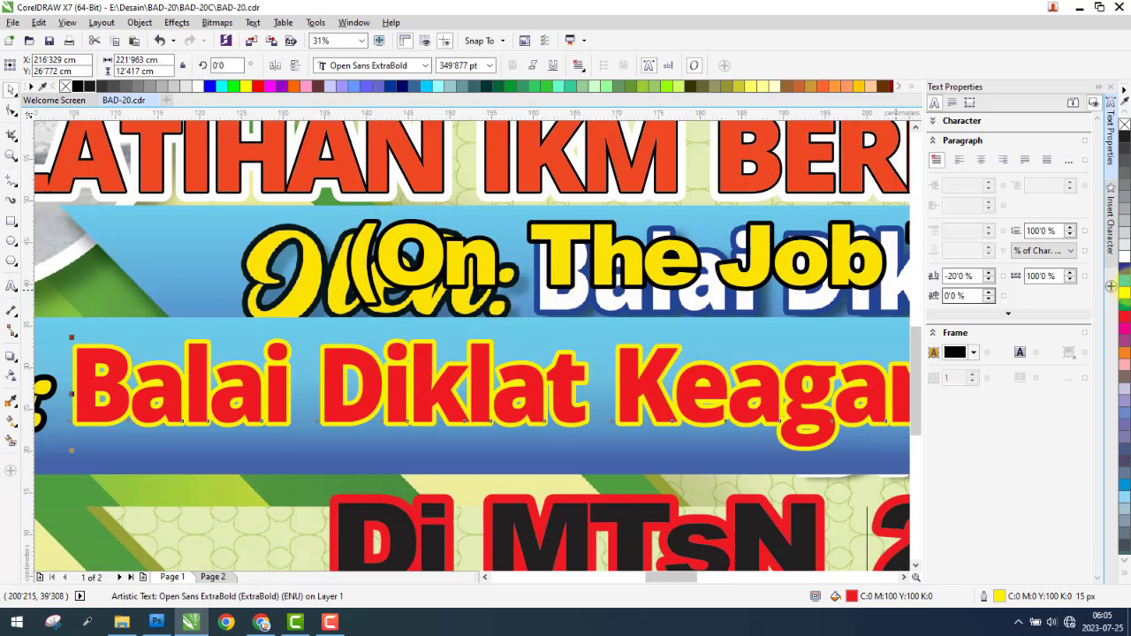
{"action": "left_click", "coordinate": [1127, 263]}
Recolour the Balai Diklat text's outline with the dark blue C:99 M:86 Y:8 K:0 sampled from the original lettering's outline, and deselect the text.
{"action": "scroll", "coordinate": [470, 362], "scroll_direction": "up", "scroll_amount": 2}
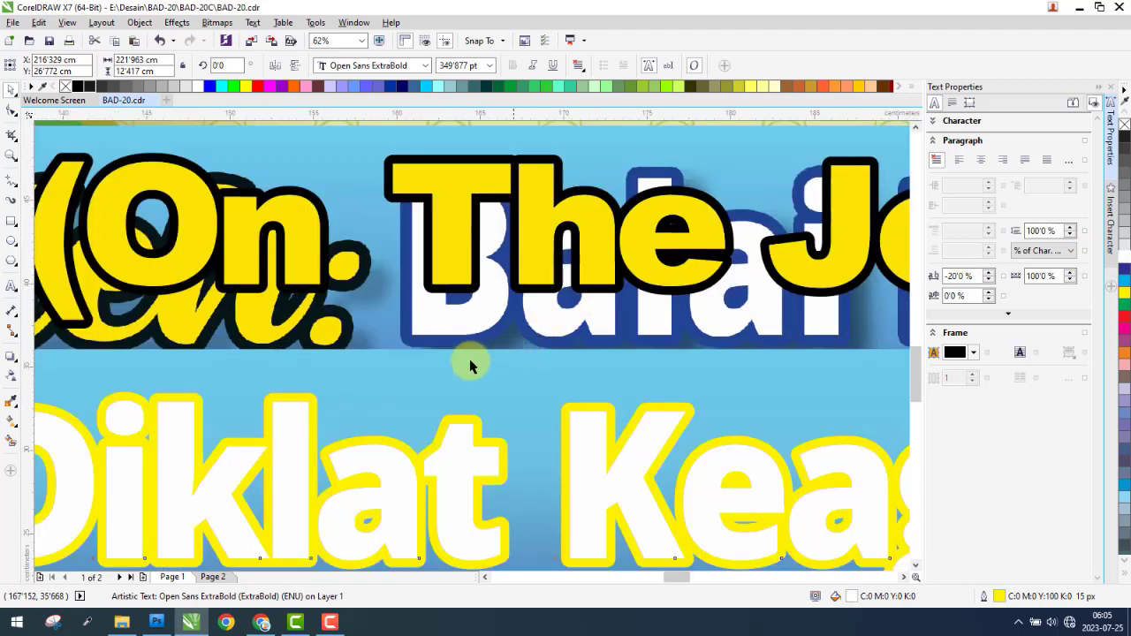
{"action": "left_click", "coordinate": [11, 399]}
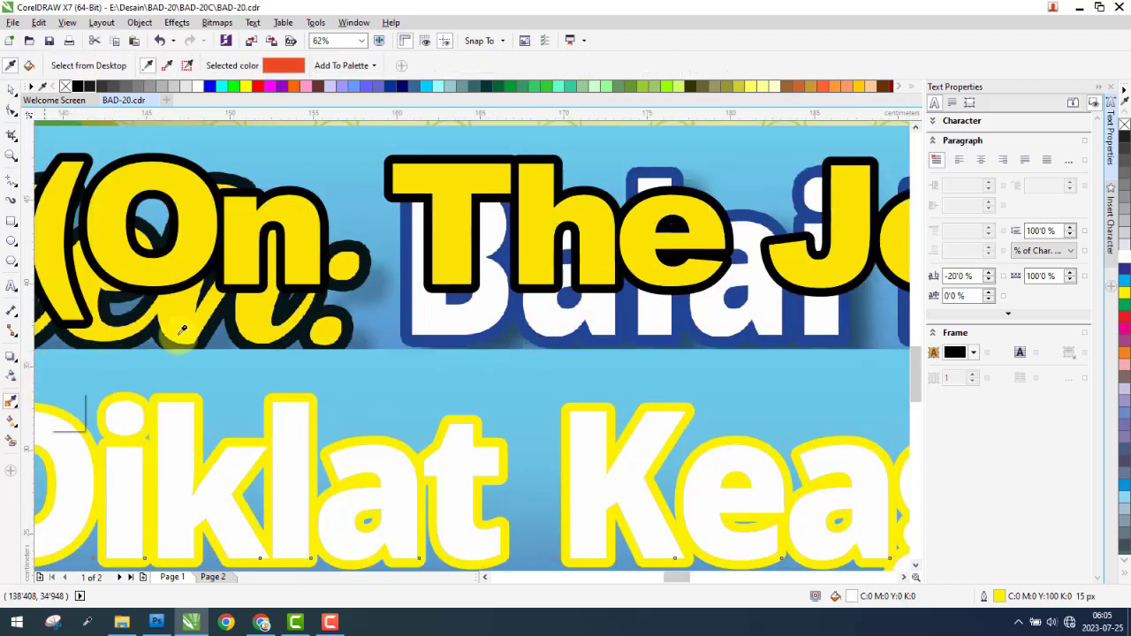
{"action": "left_click", "coordinate": [409, 276]}
{"action": "scroll", "coordinate": [408, 277], "scroll_direction": "up", "scroll_amount": 2}
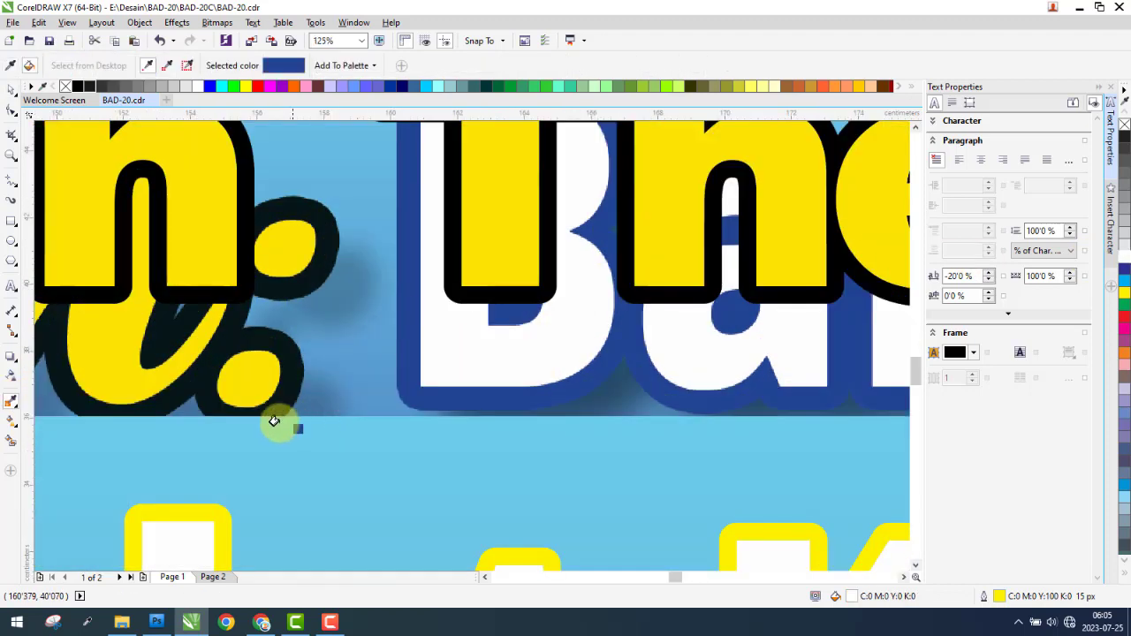
{"action": "left_click", "coordinate": [196, 511]}
{"action": "key", "text": "ctrl+z"}
{"action": "scroll", "coordinate": [416, 262], "scroll_direction": "down", "scroll_amount": 5}
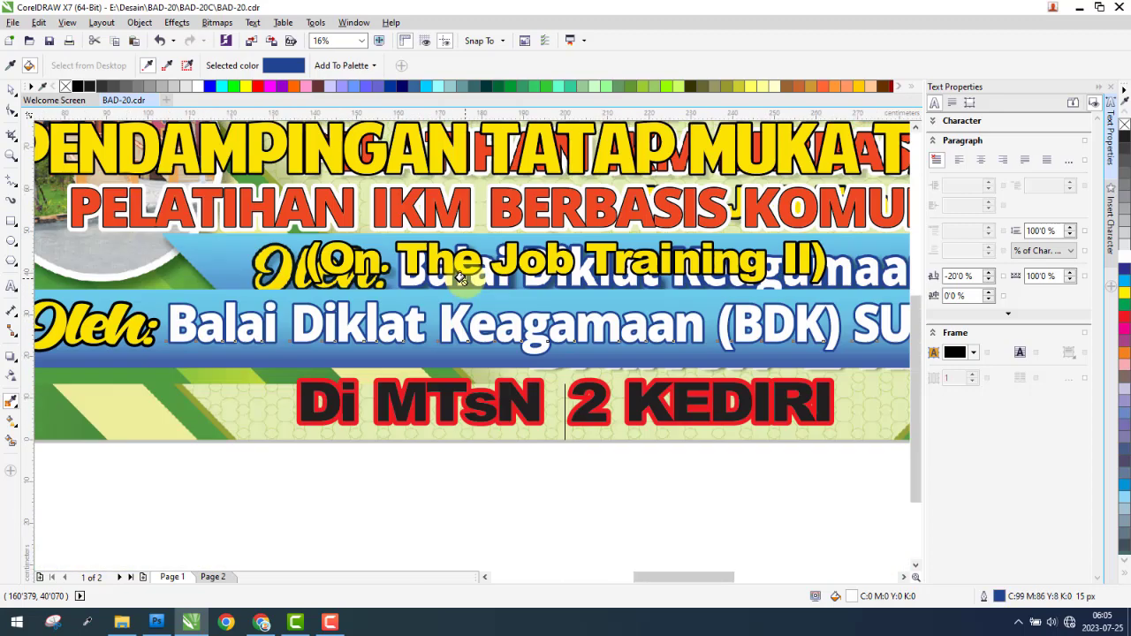
{"action": "left_click", "coordinate": [10, 92]}
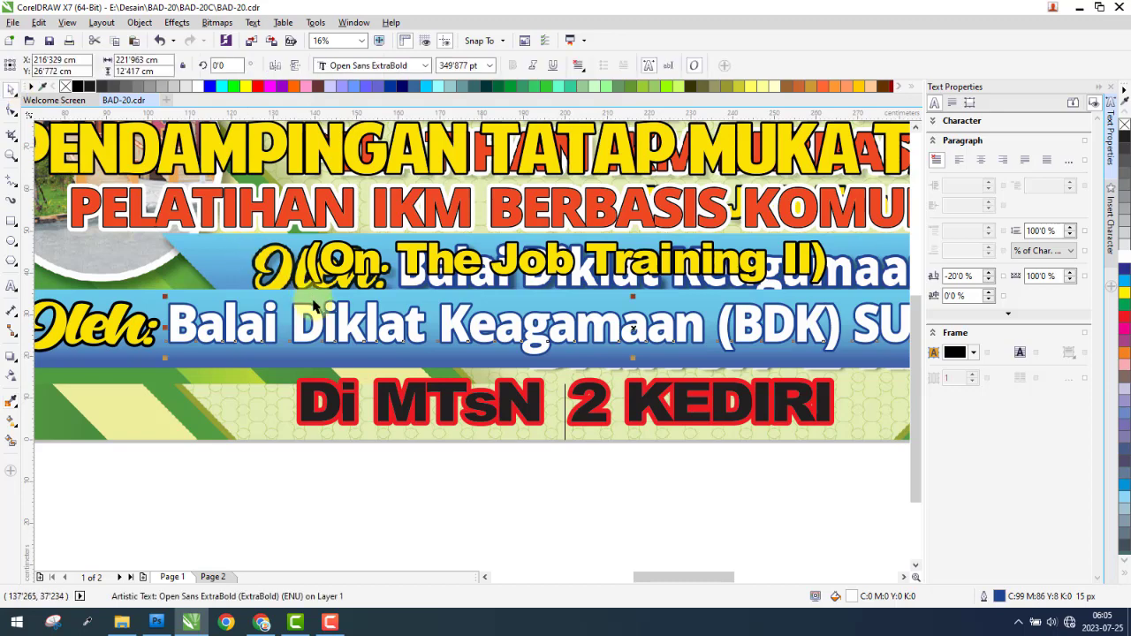
{"action": "left_click", "coordinate": [266, 322]}
{"action": "left_click", "coordinate": [298, 465]}
Move the original banner image to about X 299.2 cm, Y 28.8 cm, exposing its orange "Di MTsN 2 KEDIRI" line below the recreated design.
{"action": "scroll", "coordinate": [298, 465], "scroll_direction": "down", "scroll_amount": 2}
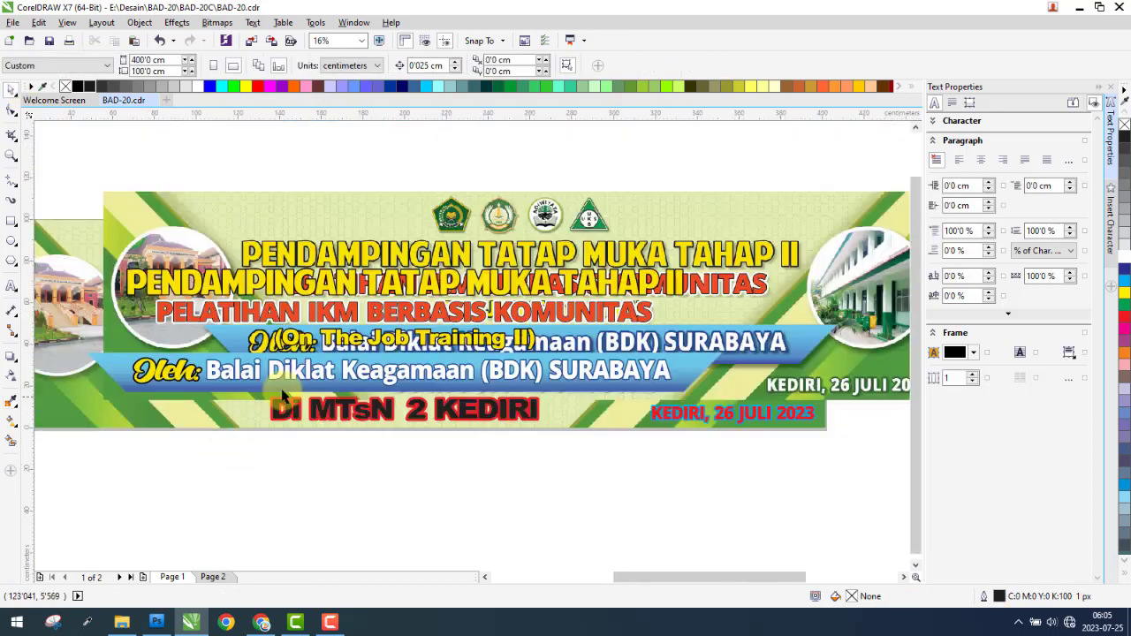
{"action": "left_click", "coordinate": [576, 278]}
{"action": "left_click_drag", "start_coordinate": [576, 276], "coordinate": [619, 285]}
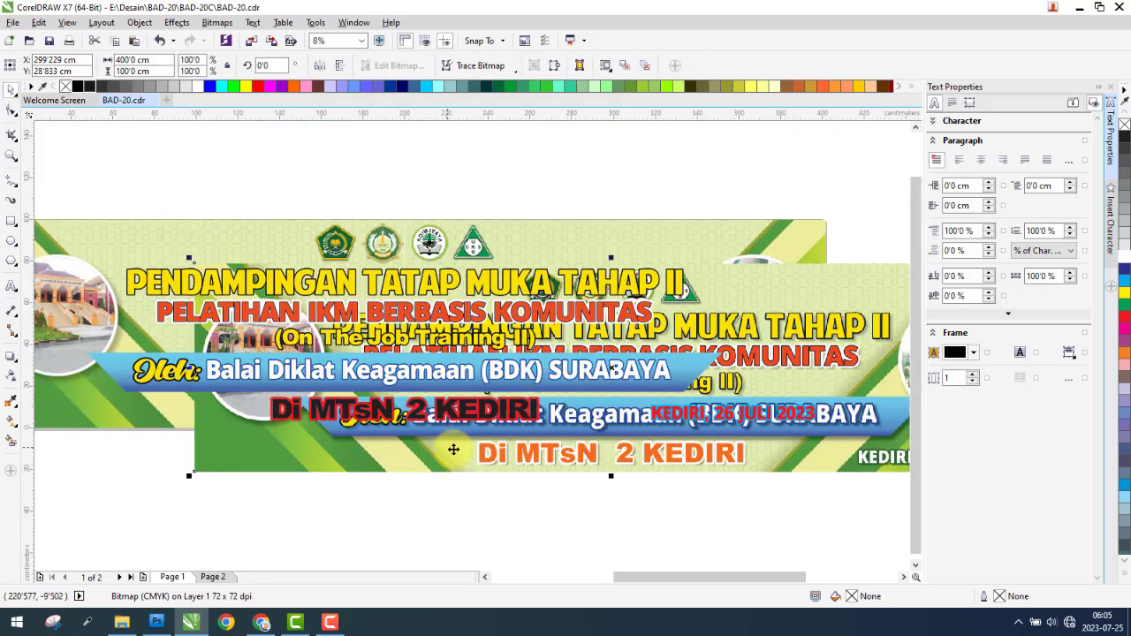
Give the "Di MTsN 2 KEDIRI" text a white outline and fill it with the orange C:0 M:71 Y:100 K:0 sampled from the original lettering.
{"action": "scroll", "coordinate": [452, 449], "scroll_direction": "up", "scroll_amount": 1}
{"action": "scroll", "coordinate": [515, 457], "scroll_direction": "up", "scroll_amount": 2}
{"action": "left_click", "coordinate": [493, 304]}
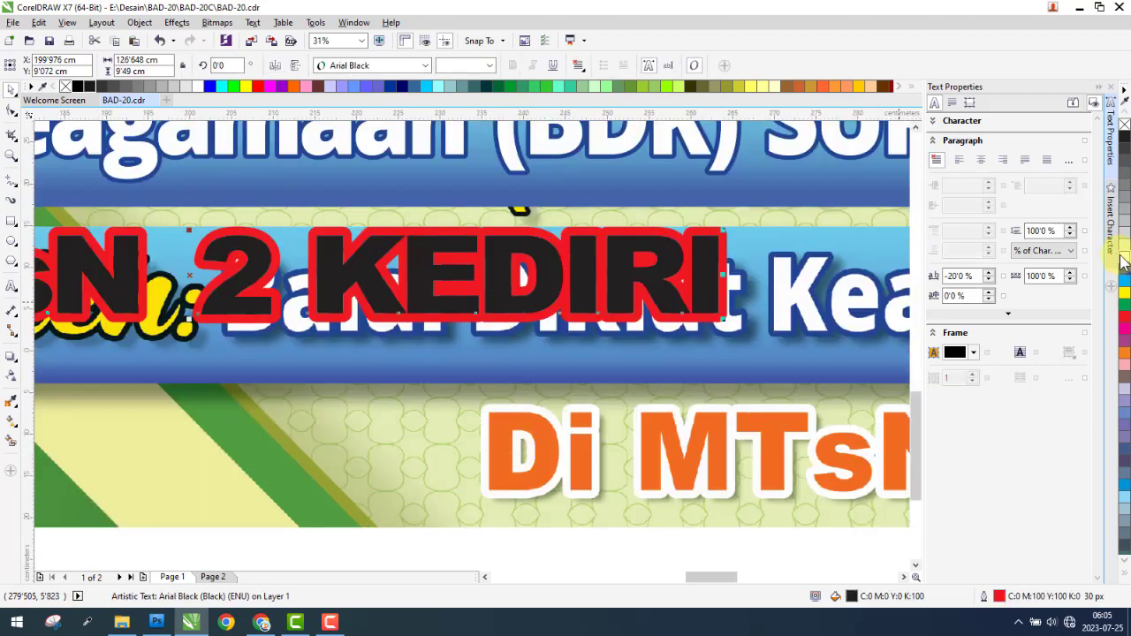
{"action": "key", "text": "ctrl+z"}
{"action": "left_click", "coordinate": [10, 402]}
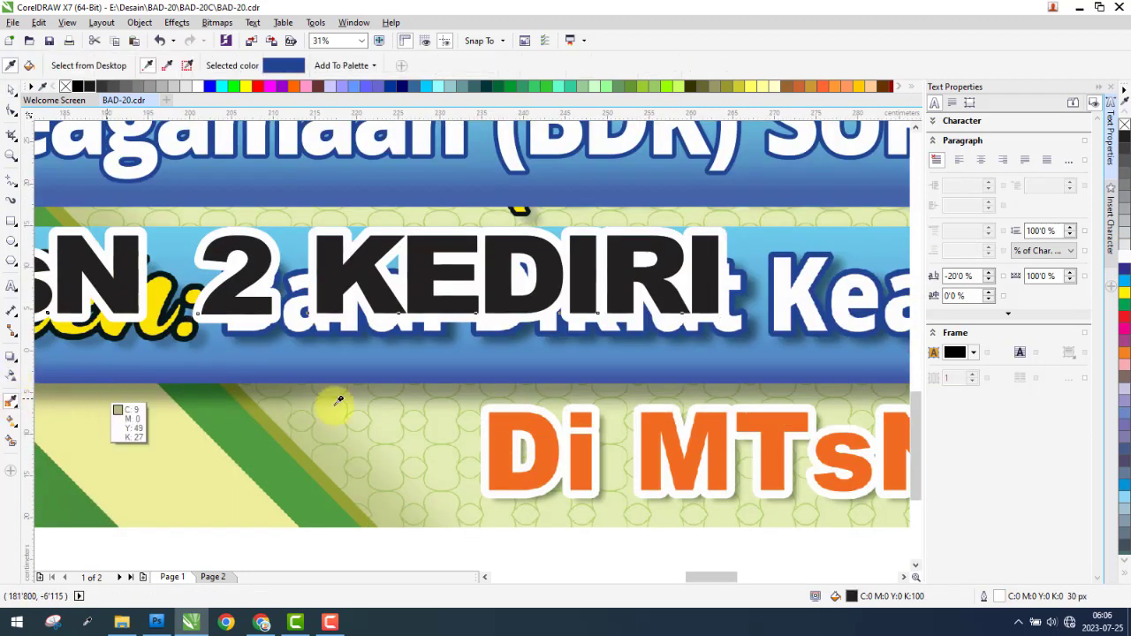
{"action": "left_click", "coordinate": [513, 438]}
{"action": "left_click", "coordinate": [499, 304]}
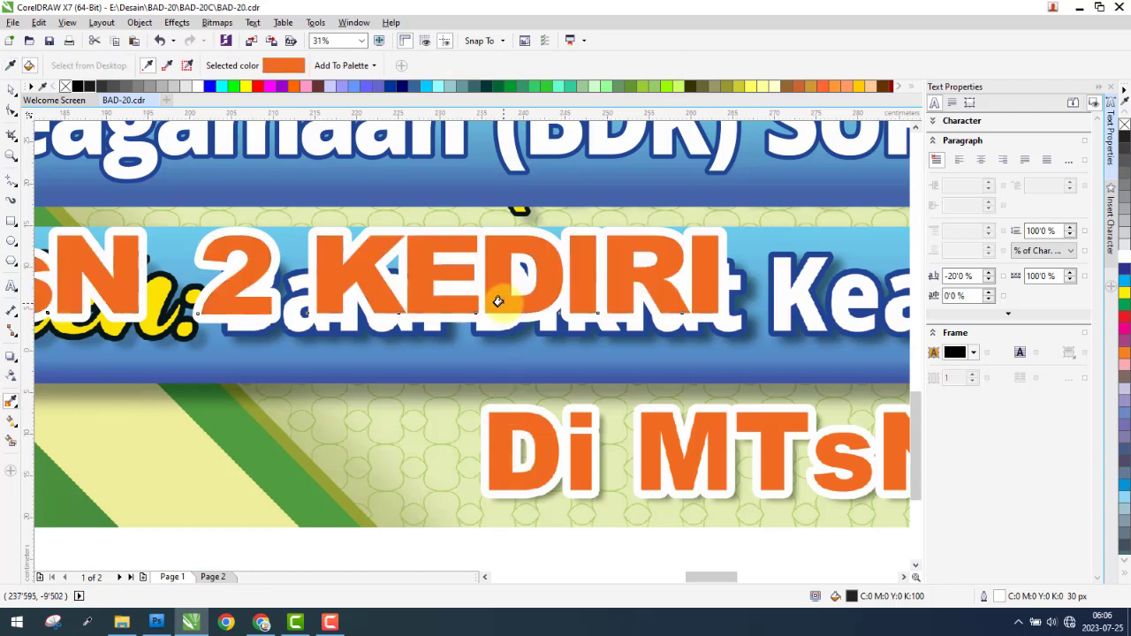
{"action": "left_click", "coordinate": [11, 89]}
{"action": "scroll", "coordinate": [318, 331], "scroll_direction": "down", "scroll_amount": 3}
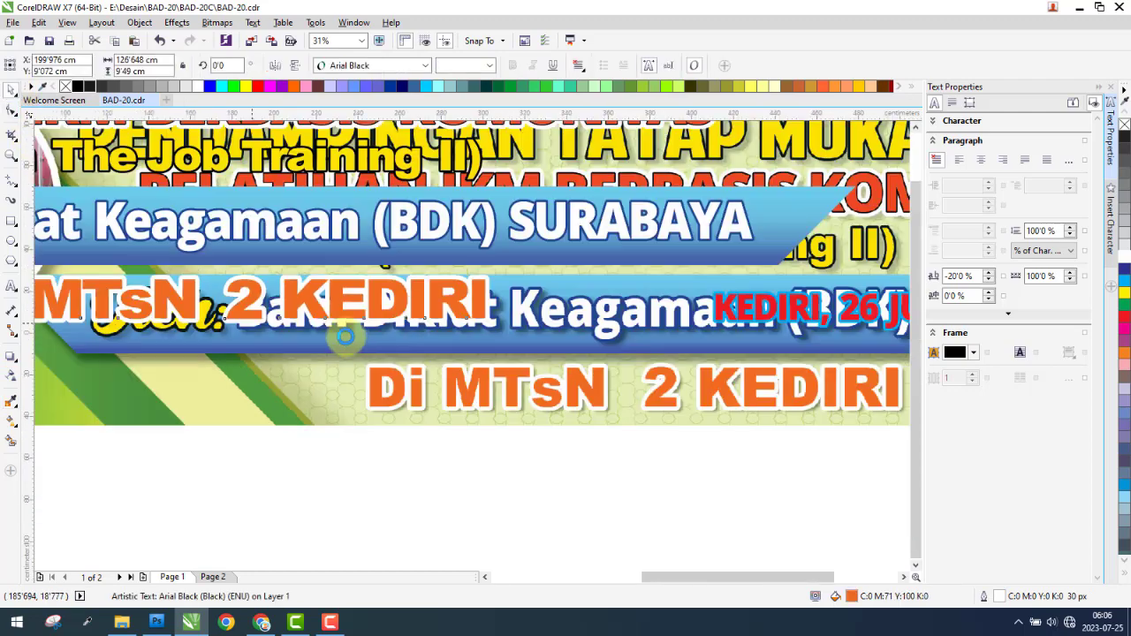
Move the original banner image to about X 170.2 cm, Y -2.3 cm, and fill the recreated "KEDIRI, 26 JULI 2023" text with white.
{"action": "left_click_drag", "start_coordinate": [702, 373], "coordinate": [501, 427]}
{"action": "scroll", "coordinate": [621, 363], "scroll_direction": "up", "scroll_amount": 1}
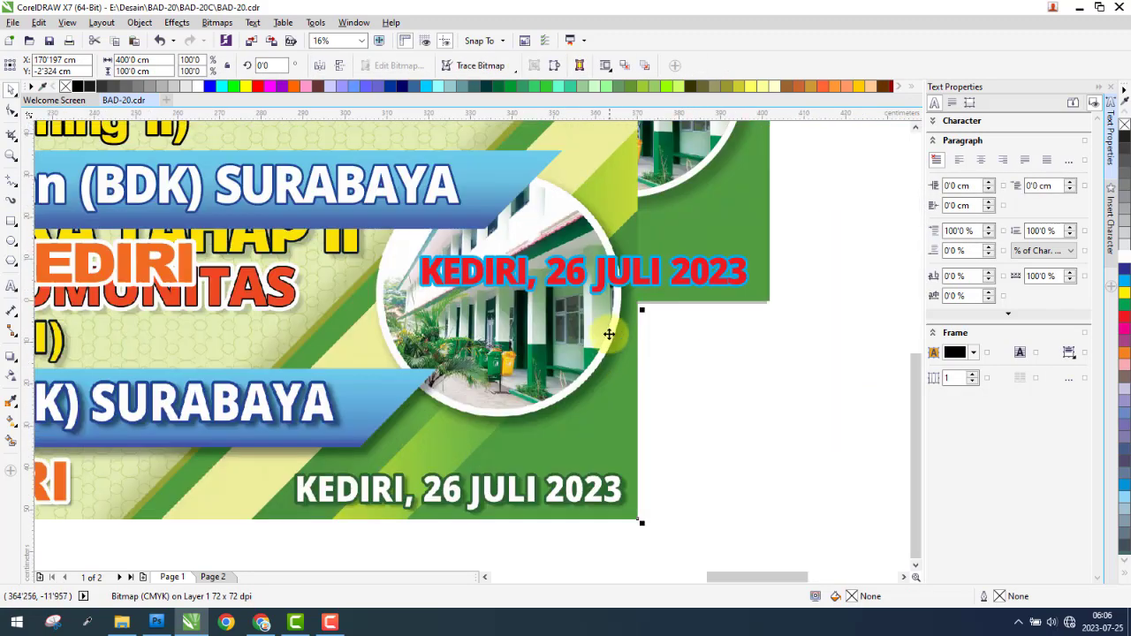
{"action": "left_click", "coordinate": [610, 278]}
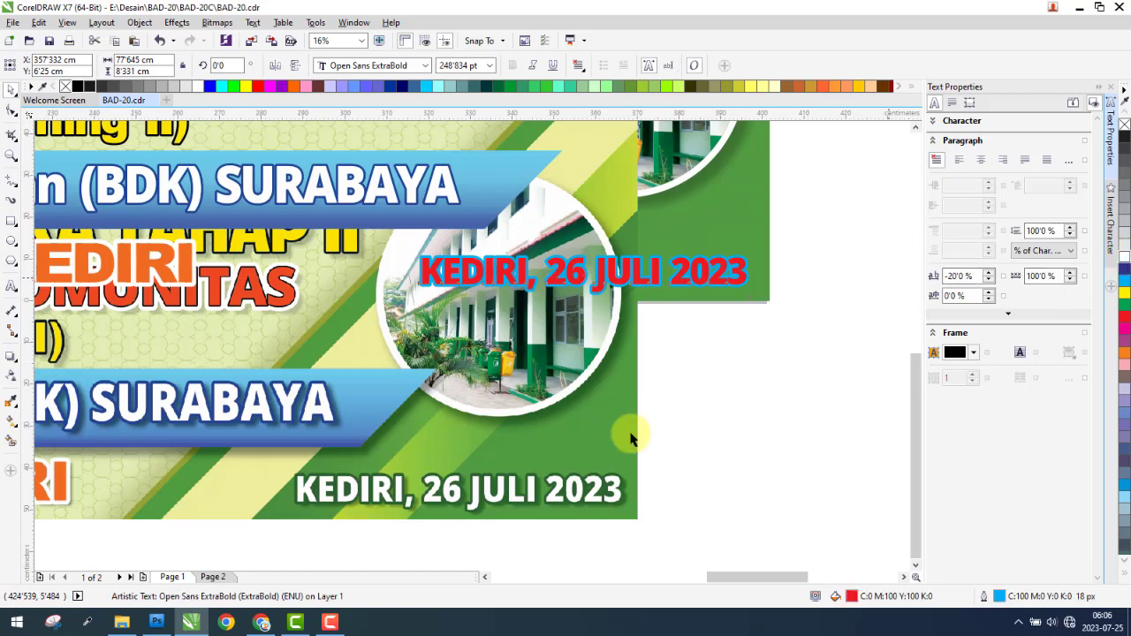
{"action": "key", "text": "ctrl+z"}
Recolour the "KEDIRI, 26 JULI 2023" text's outline with the dark green C:82 M:36 Y:100 K:29 sampled from the original lettering's outline.
{"action": "left_click", "coordinate": [11, 402]}
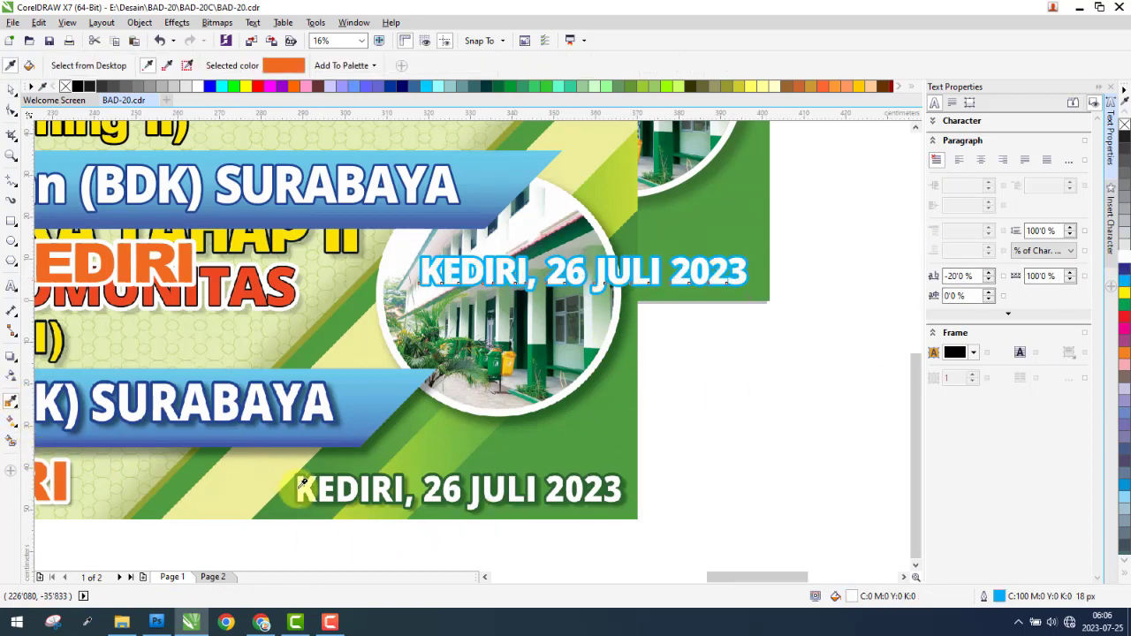
{"action": "scroll", "coordinate": [301, 483], "scroll_direction": "up", "scroll_amount": 2}
{"action": "left_click", "coordinate": [287, 486]}
{"action": "scroll", "coordinate": [475, 360], "scroll_direction": "down", "scroll_amount": 1}
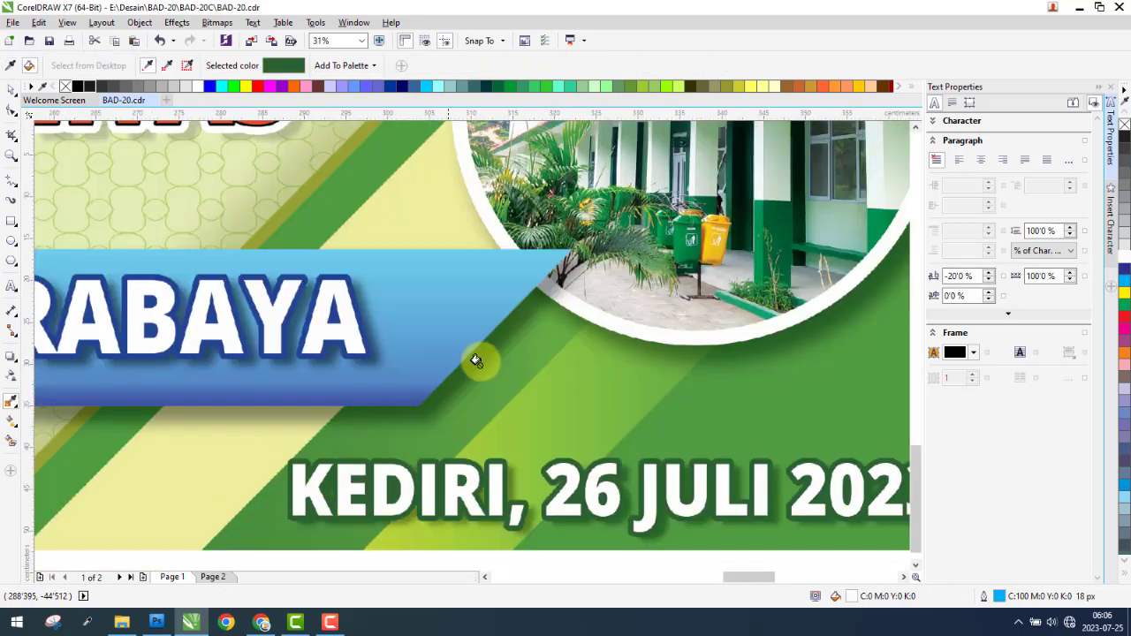
{"action": "scroll", "coordinate": [579, 304], "scroll_direction": "down", "scroll_amount": 1}
{"action": "scroll", "coordinate": [663, 166], "scroll_direction": "up", "scroll_amount": 3}
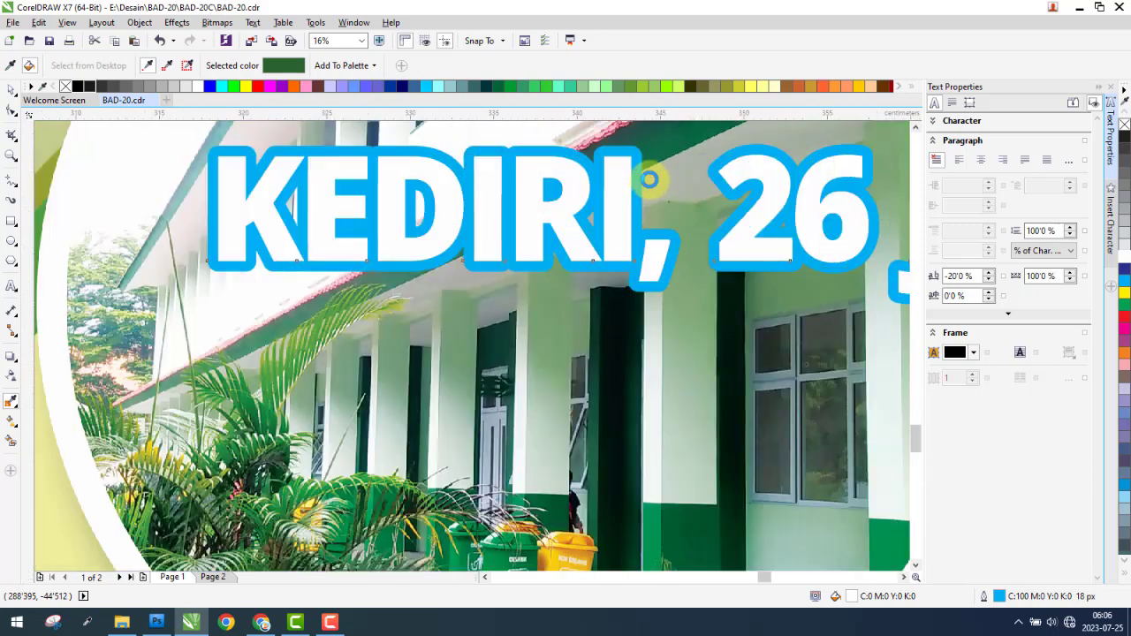
{"action": "left_click", "coordinate": [610, 183]}
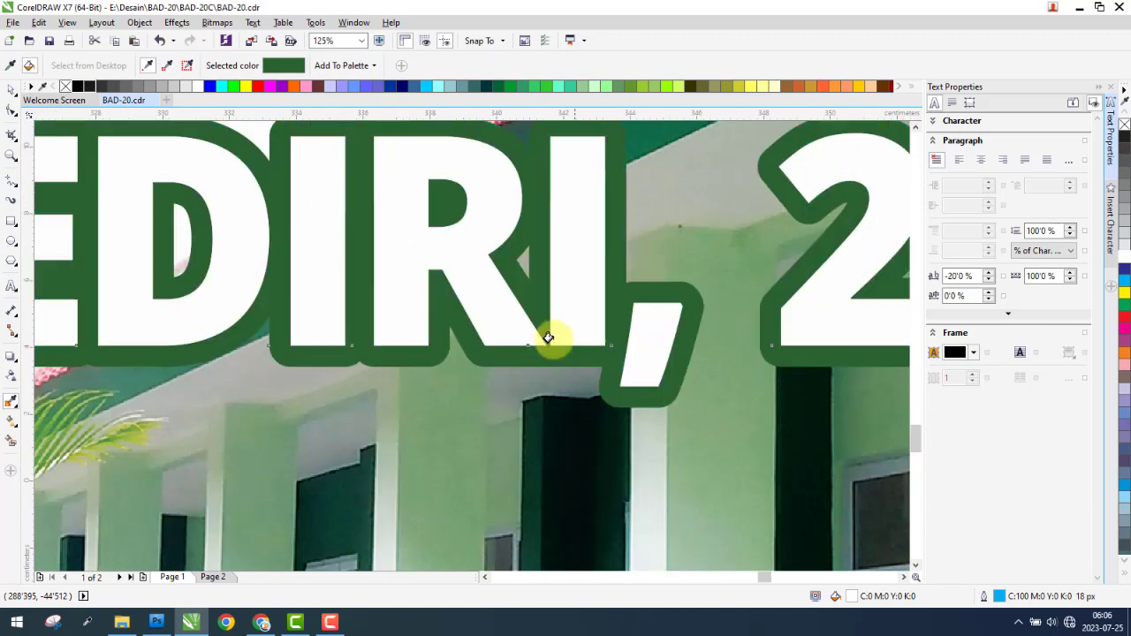
{"action": "scroll", "coordinate": [654, 319], "scroll_direction": "down", "scroll_amount": 2}
{"action": "scroll", "coordinate": [119, 168], "scroll_direction": "down", "scroll_amount": 2}
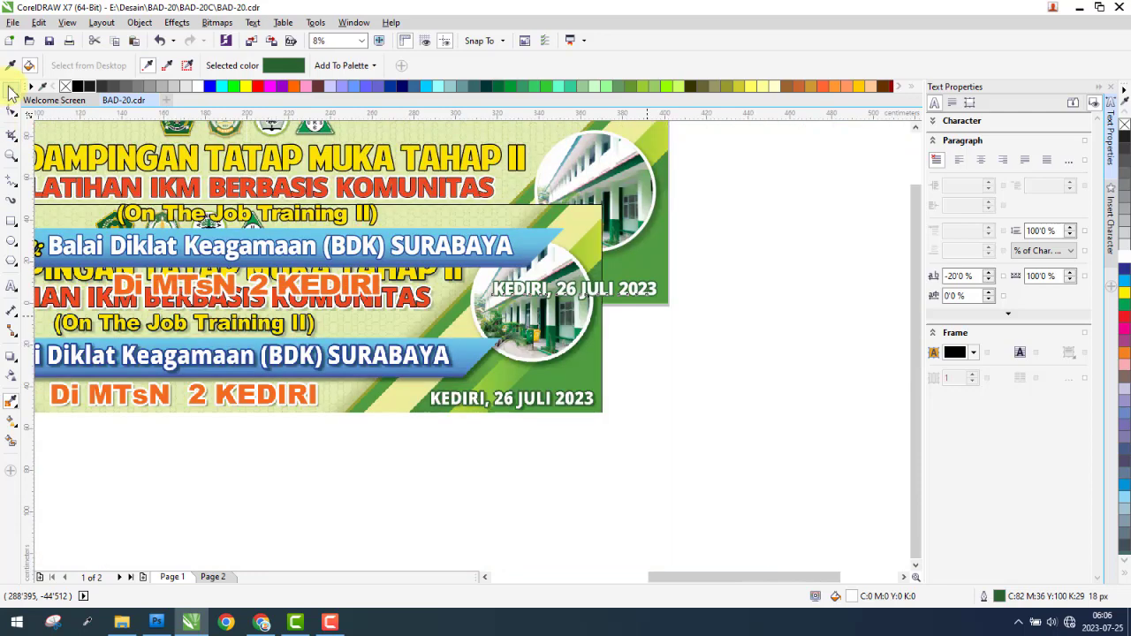
{"action": "left_click", "coordinate": [11, 89]}
Move the original banner image to about X 202 cm, Y -60.6 cm, directly below the recreated banner for comparison.
{"action": "scroll", "coordinate": [694, 373], "scroll_direction": "down", "scroll_amount": 1}
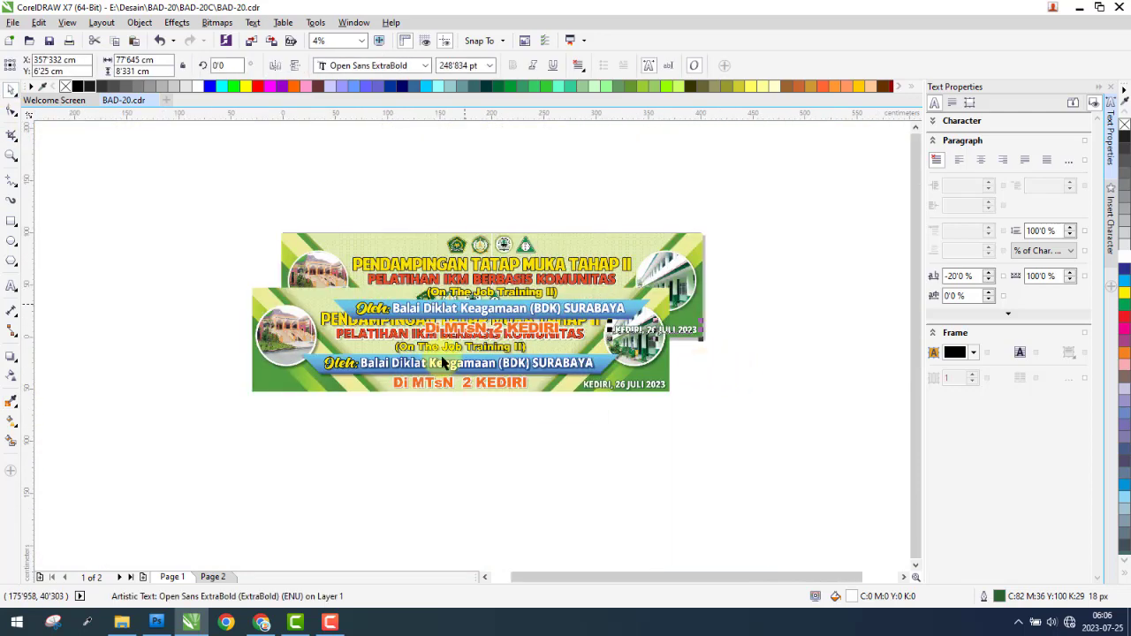
{"action": "left_click_drag", "start_coordinate": [386, 371], "coordinate": [411, 448]}
{"action": "left_click_drag", "start_coordinate": [381, 411], "coordinate": [385, 400]}
{"action": "left_click_drag", "start_coordinate": [469, 382], "coordinate": [471, 380]}
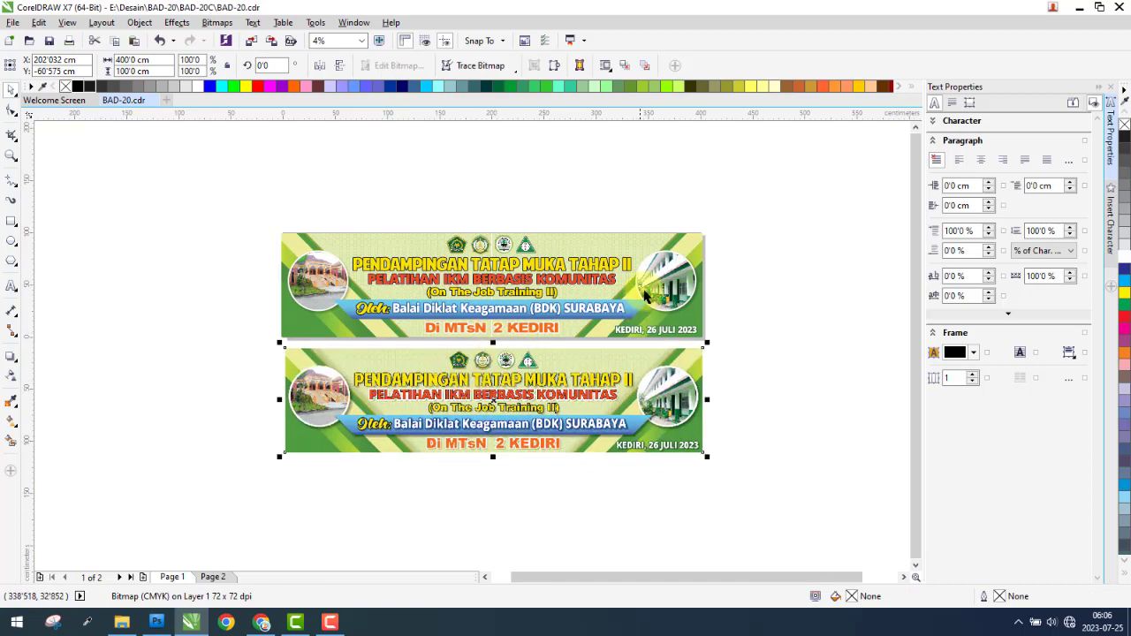
Add a Flat Bottom Right drop shadow to the yellow heading, with opacity 22, feathering 5 and an offset of about 1.0 cm by -0.84 cm.
{"action": "scroll", "coordinate": [552, 271], "scroll_direction": "up", "scroll_amount": 1}
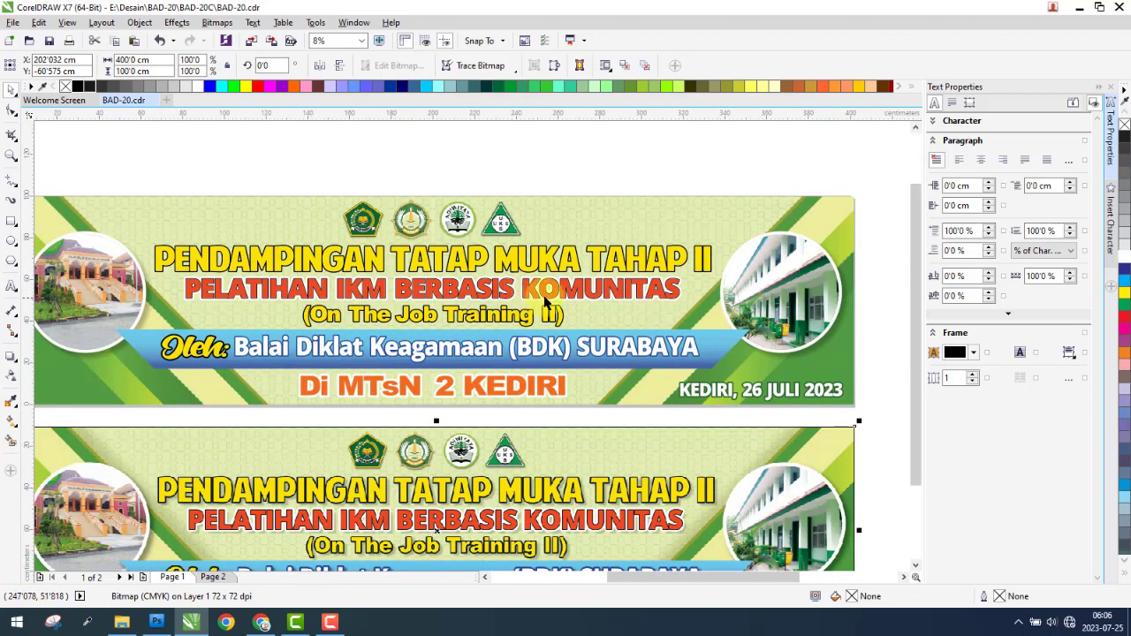
{"action": "scroll", "coordinate": [482, 265], "scroll_direction": "up", "scroll_amount": 1}
{"action": "left_click", "coordinate": [475, 266]}
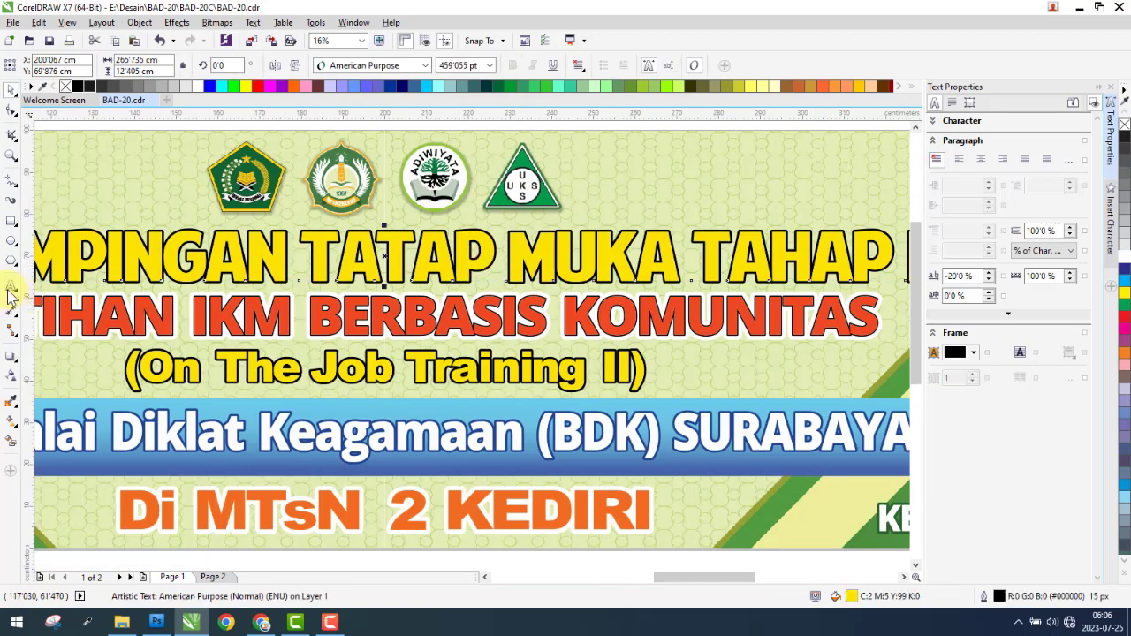
{"action": "left_click", "coordinate": [13, 358]}
{"action": "left_click_drag", "start_coordinate": [340, 279], "coordinate": [382, 256]}
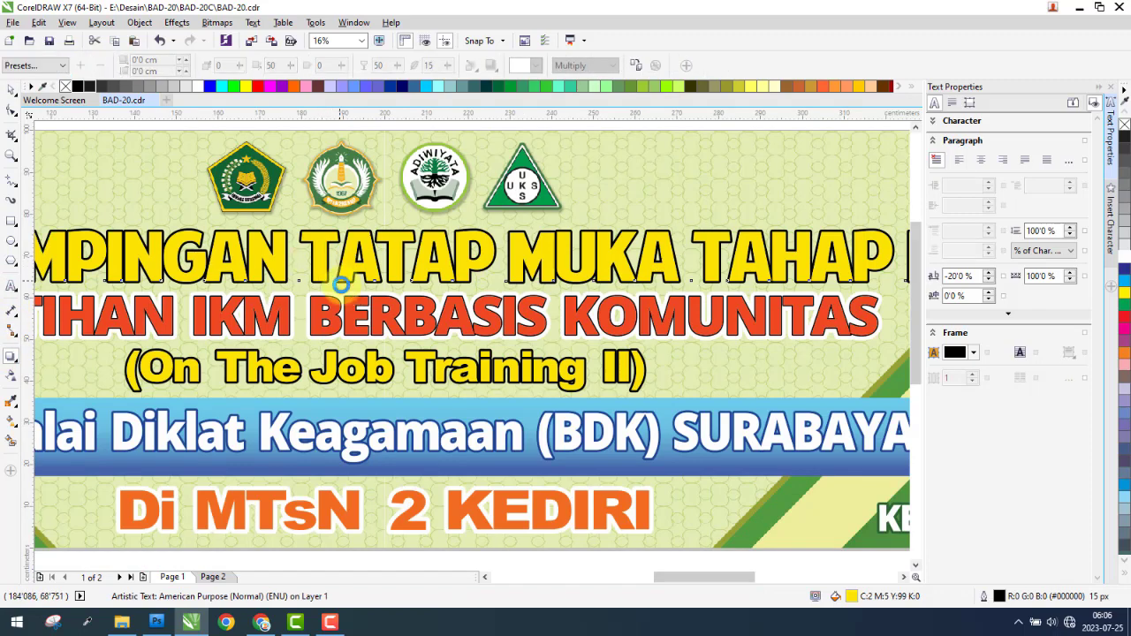
{"action": "left_click", "coordinate": [36, 65]}
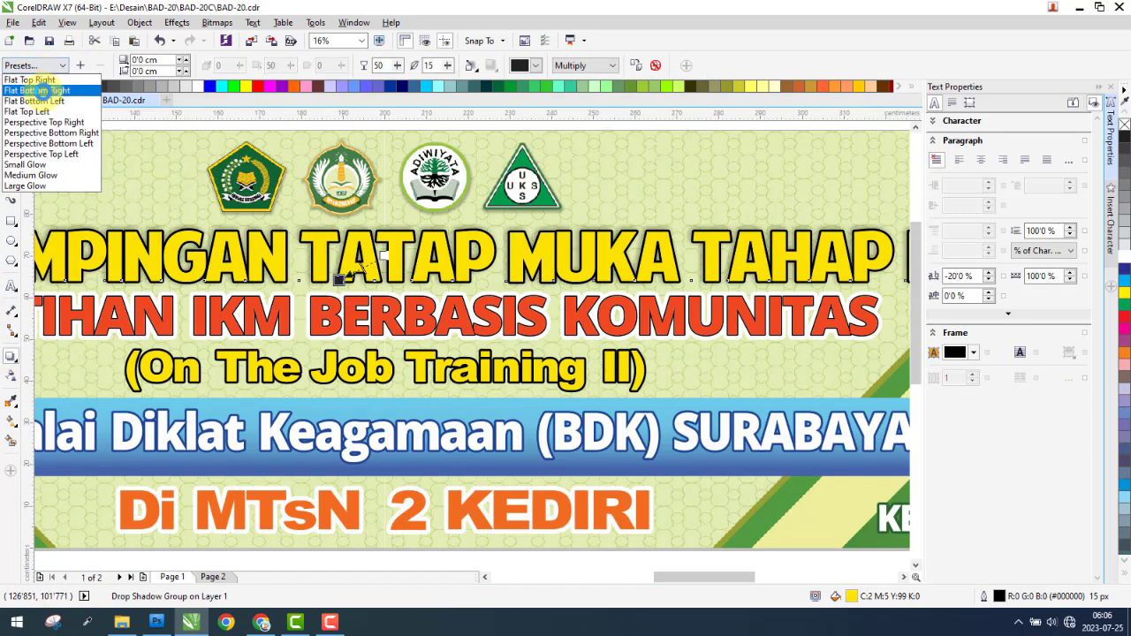
{"action": "left_click", "coordinate": [28, 87]}
{"action": "scroll", "coordinate": [448, 276], "scroll_direction": "up", "scroll_amount": 1}
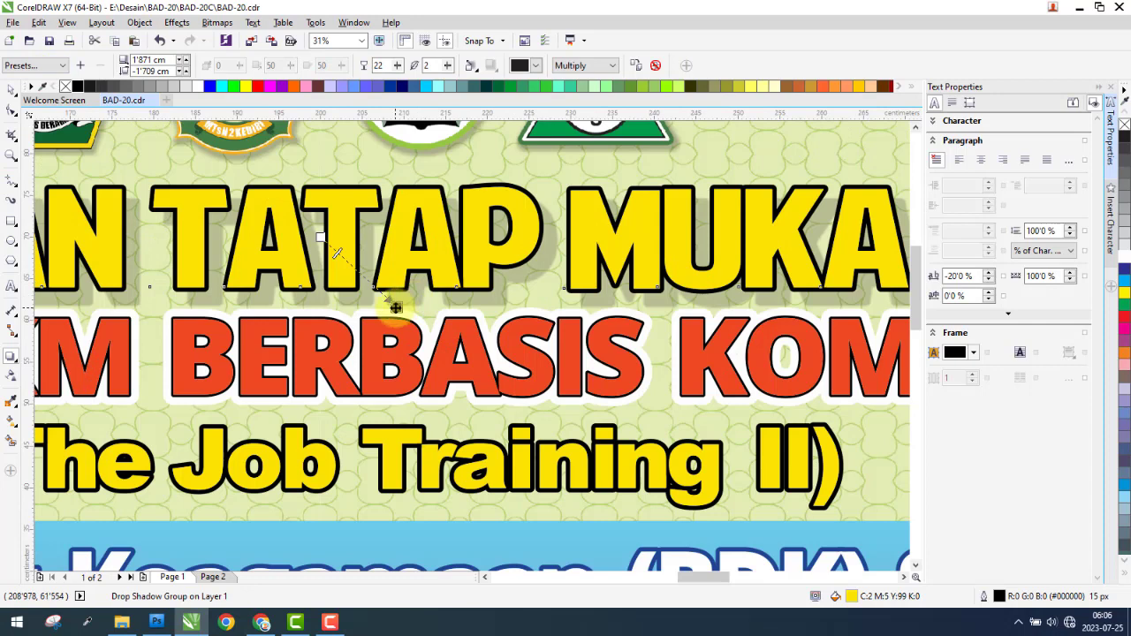
{"action": "left_click_drag", "start_coordinate": [396, 308], "coordinate": [396, 300]}
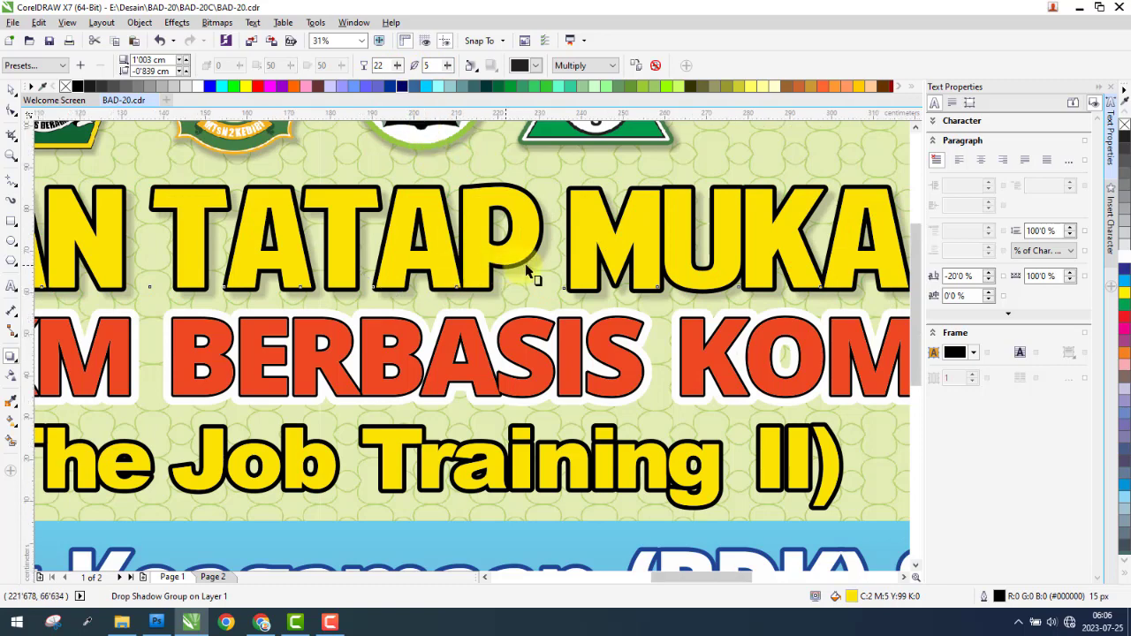
Cut the red "PELATIHAN IKM BERBASIS KOMUNITAS" text and select the white backing text beneath it.
{"action": "scroll", "coordinate": [530, 278], "scroll_direction": "down", "scroll_amount": 1}
{"action": "left_click", "coordinate": [440, 305]}
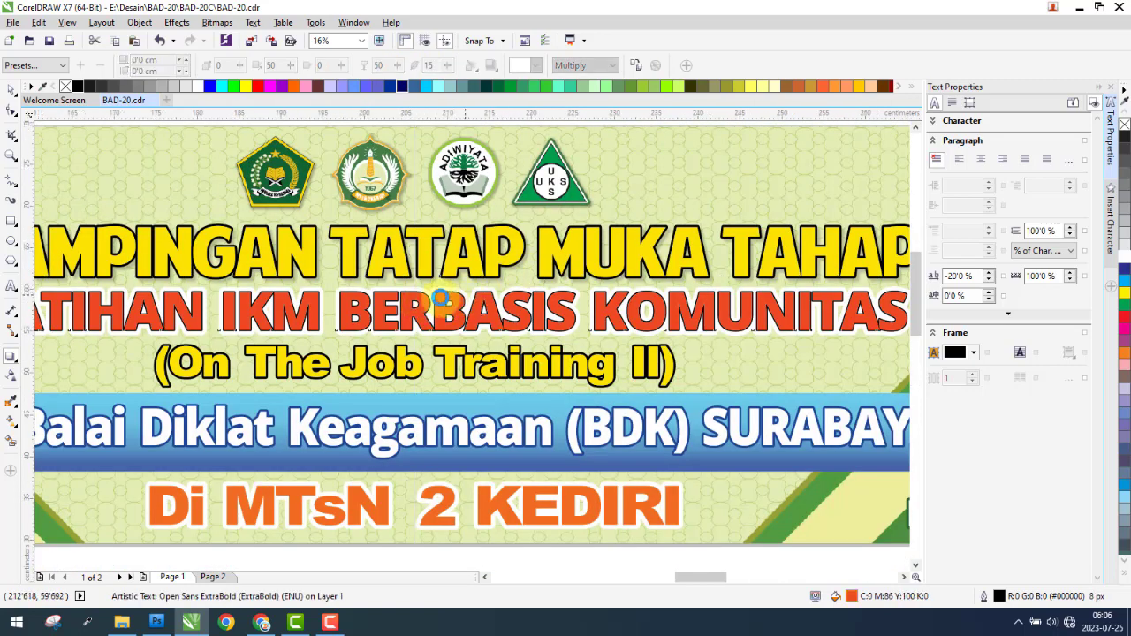
{"action": "scroll", "coordinate": [464, 296], "scroll_direction": "up", "scroll_amount": 2}
{"action": "key", "text": "space"}
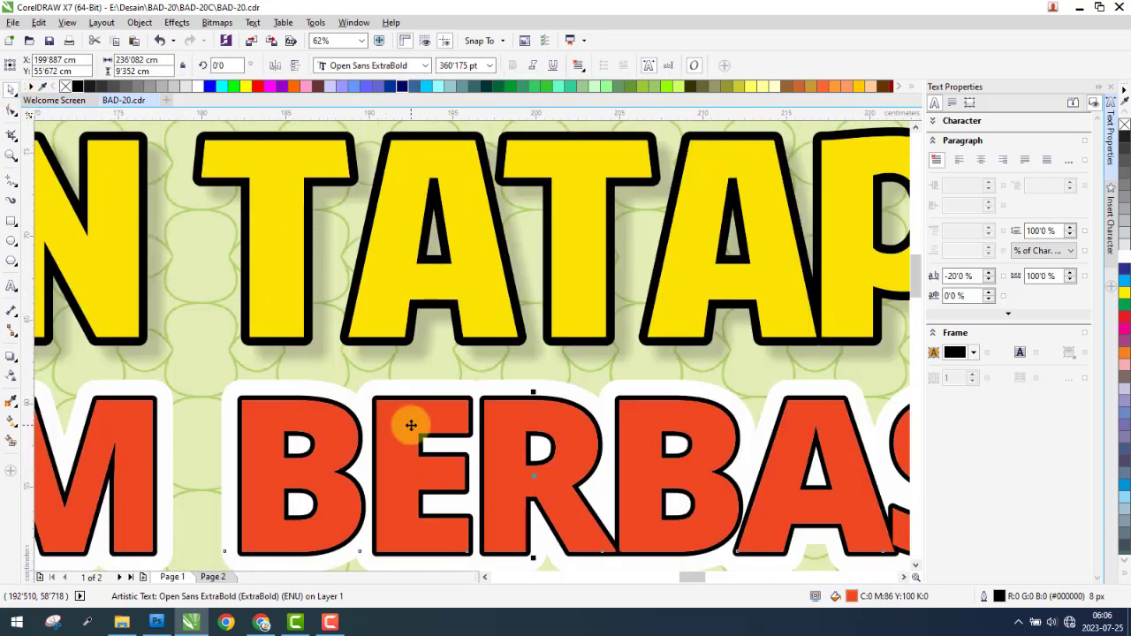
{"action": "key", "text": "ctrl+x"}
{"action": "left_click", "coordinate": [408, 419]}
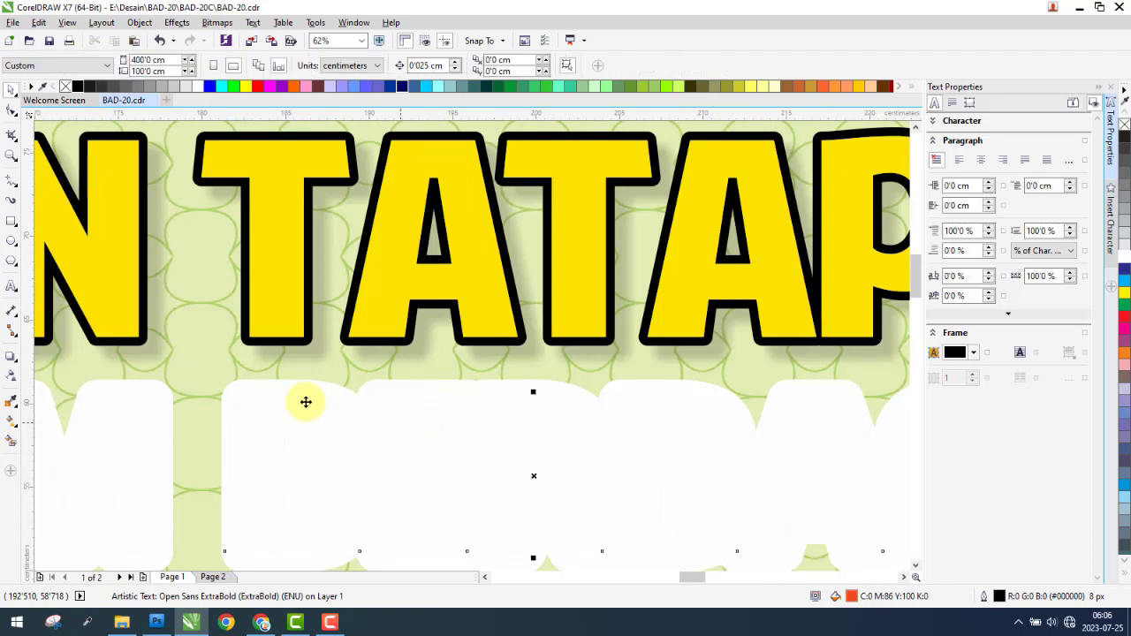
Copy the yellow heading's drop shadow, opacity 22 and feathering 5, to the white backing text and paste the red text back on top.
{"action": "left_click", "coordinate": [11, 357]}
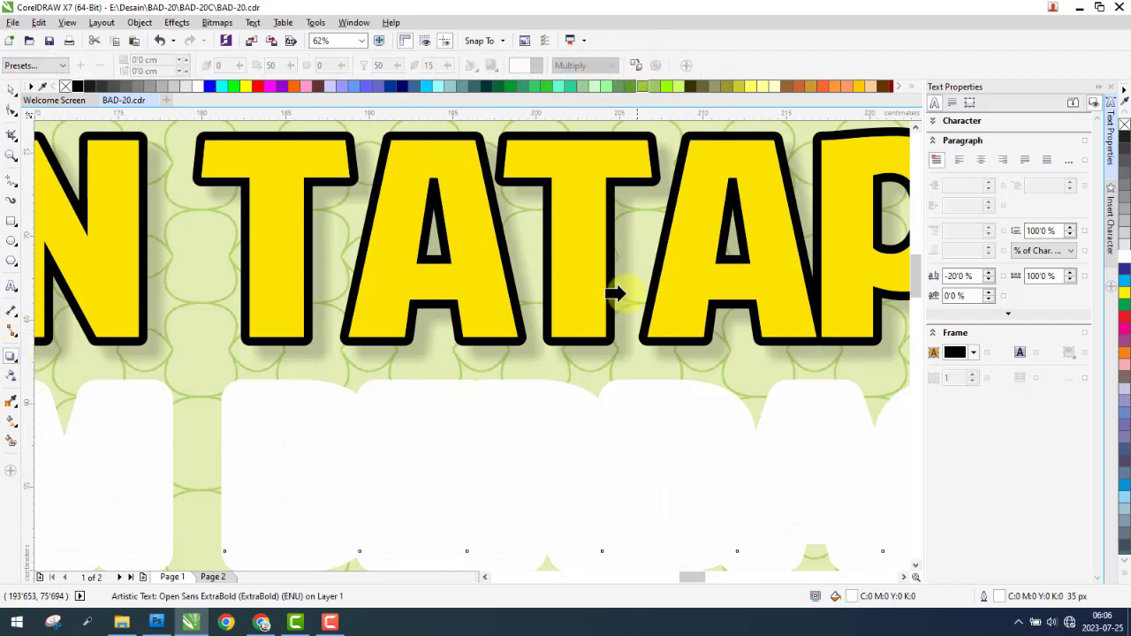
{"action": "left_click_drag", "start_coordinate": [458, 326], "coordinate": [458, 326]}
{"action": "scroll", "coordinate": [402, 287], "scroll_direction": "down", "scroll_amount": 3}
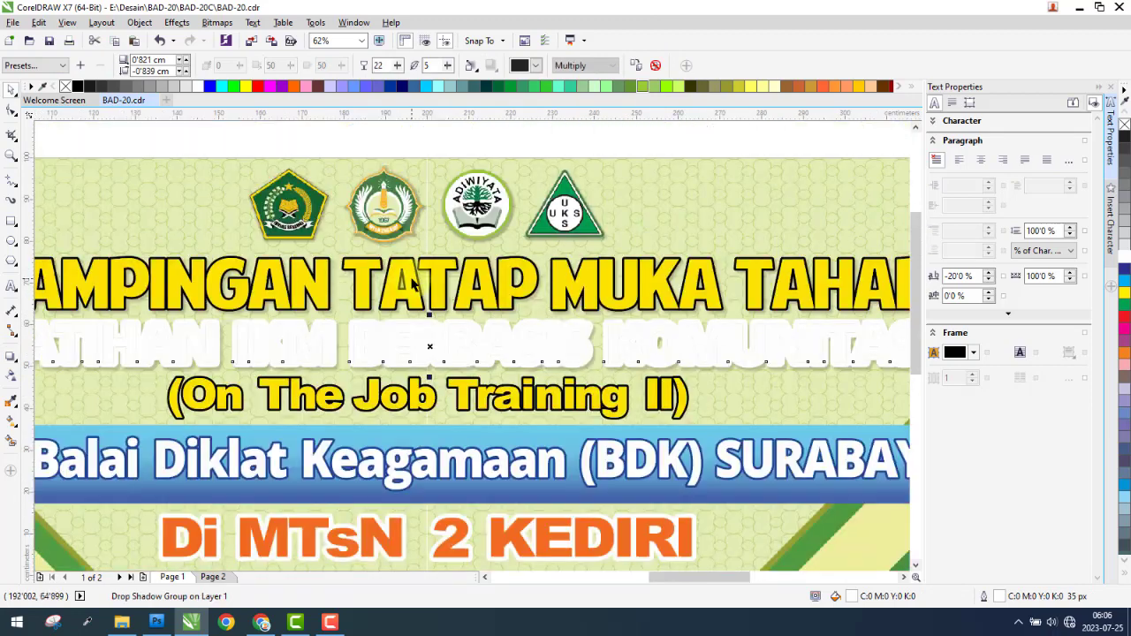
{"action": "key", "text": "ctrl+v"}
Apply a matching drop shadow with opacity 22 and feathering 5 to the "(On The Job Training II)" text.
{"action": "left_click", "coordinate": [426, 397]}
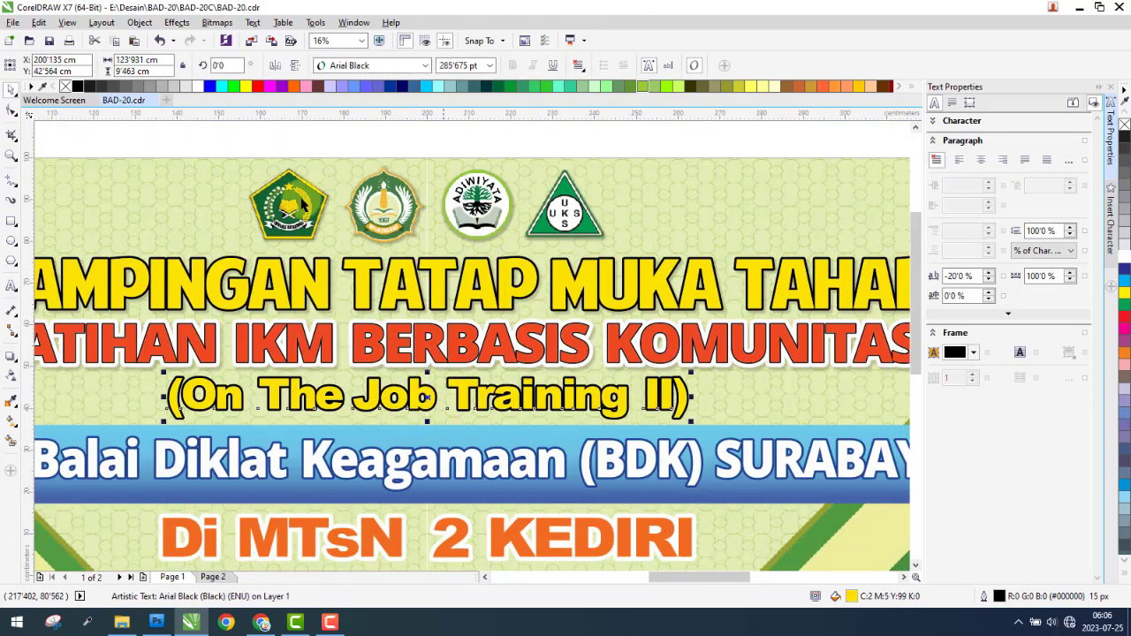
{"action": "left_click", "coordinate": [12, 357]}
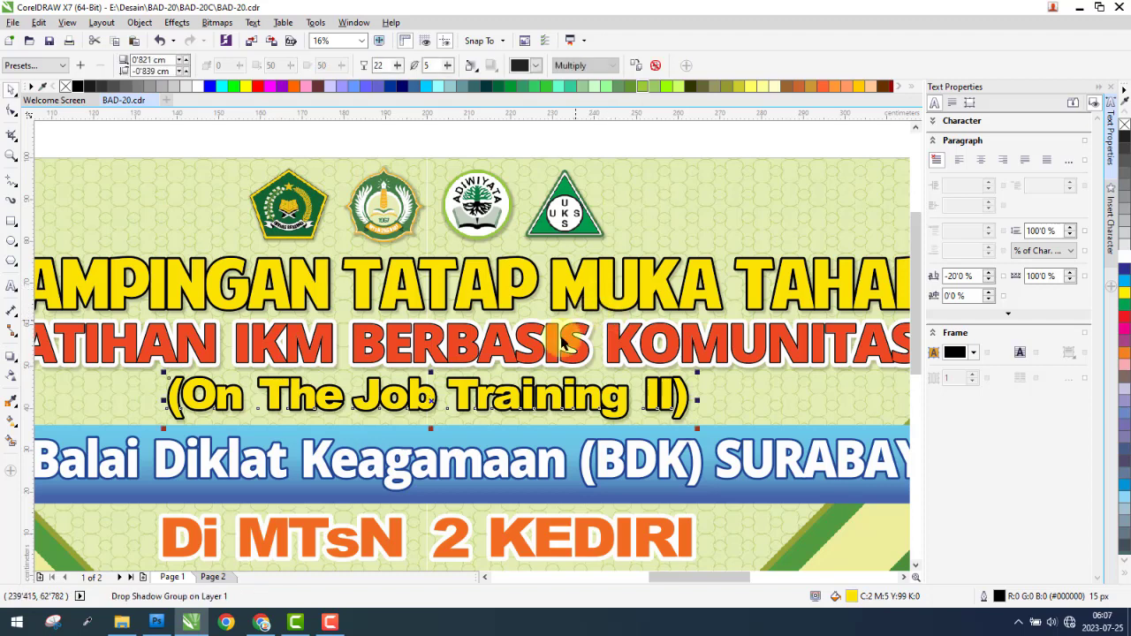
{"action": "key", "text": "space"}
{"action": "key", "text": "space"}
Add a drop shadow to the "Balai Diklat Keagamaan (BDK) SURABAYA" text, with opacity 40 and feathering 8.
{"action": "left_click", "coordinate": [495, 468]}
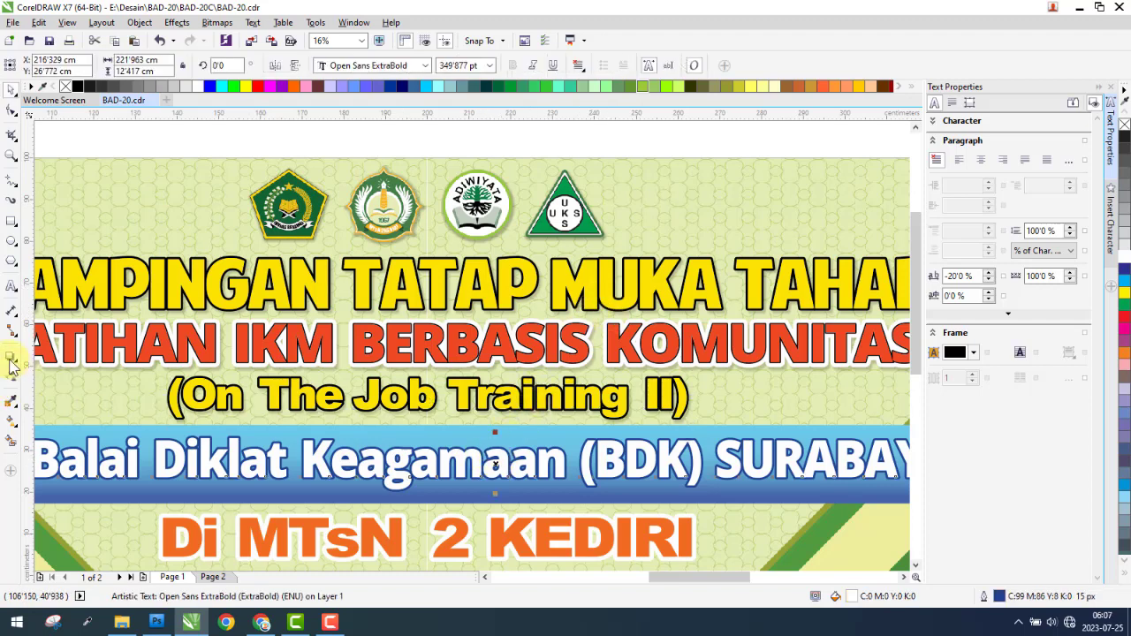
{"action": "left_click", "coordinate": [11, 361]}
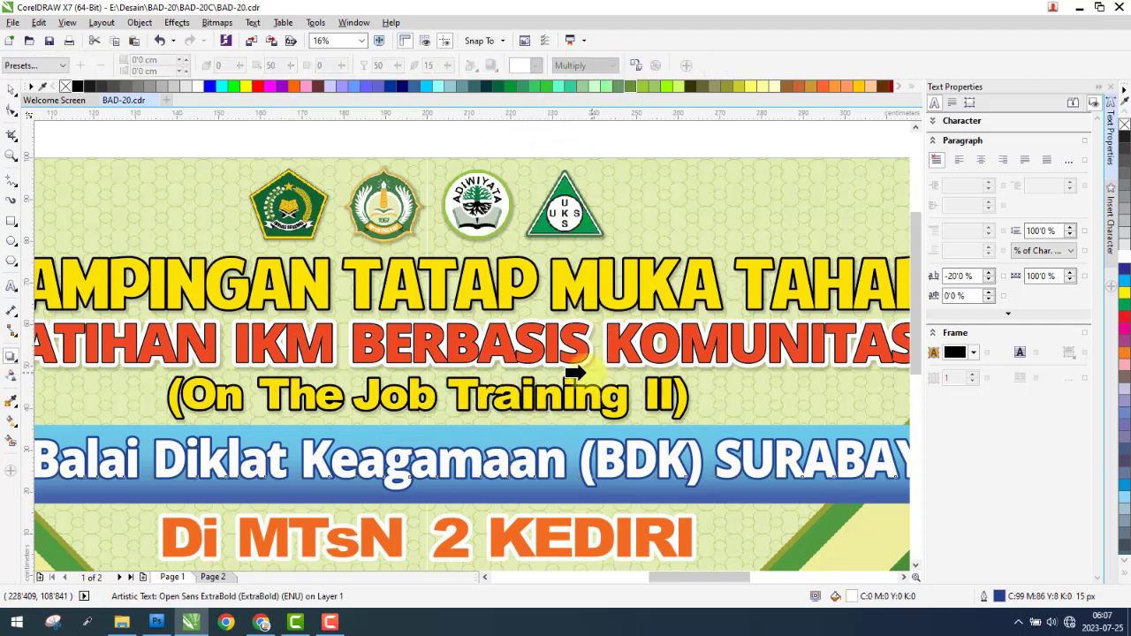
{"action": "key", "text": "space"}
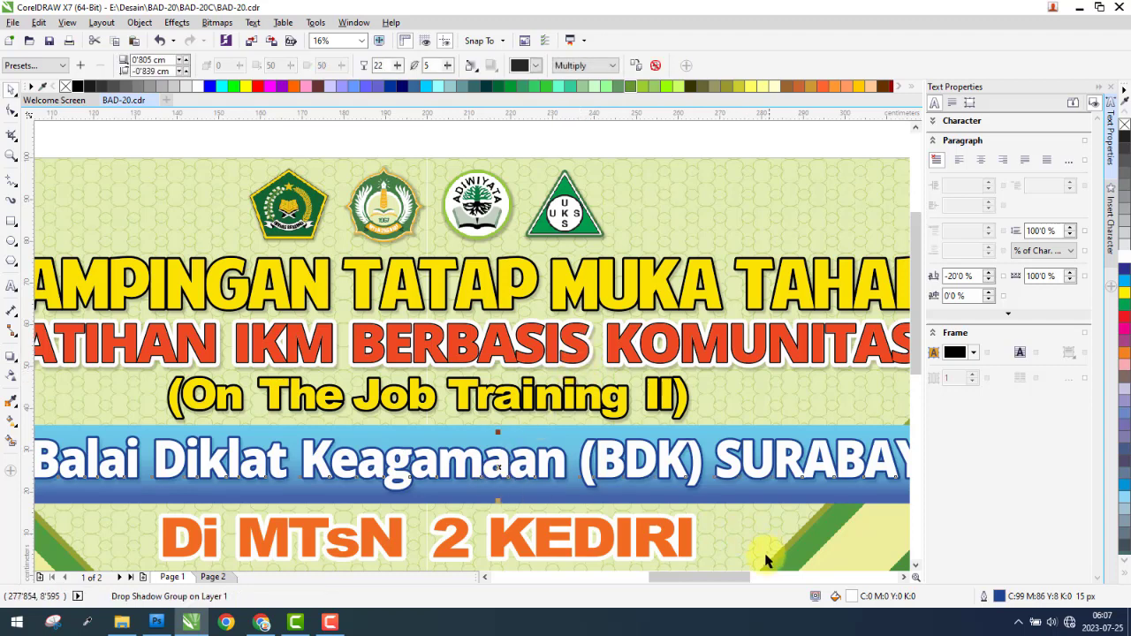
{"action": "type", "text": "40"}
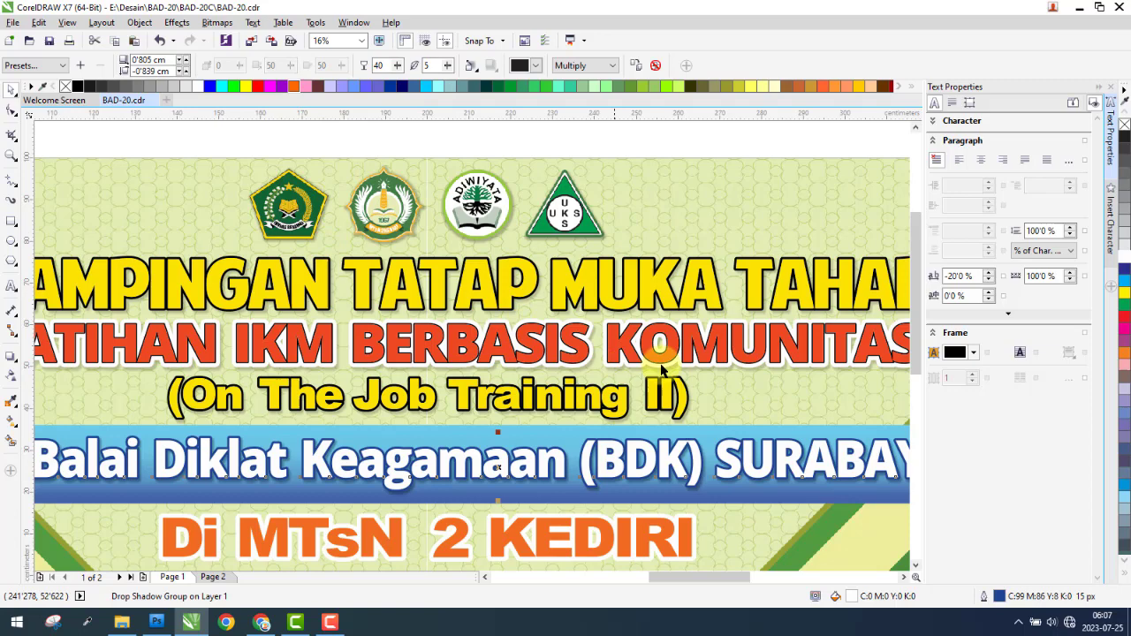
{"action": "scroll", "coordinate": [661, 370], "scroll_direction": "down", "scroll_amount": 1}
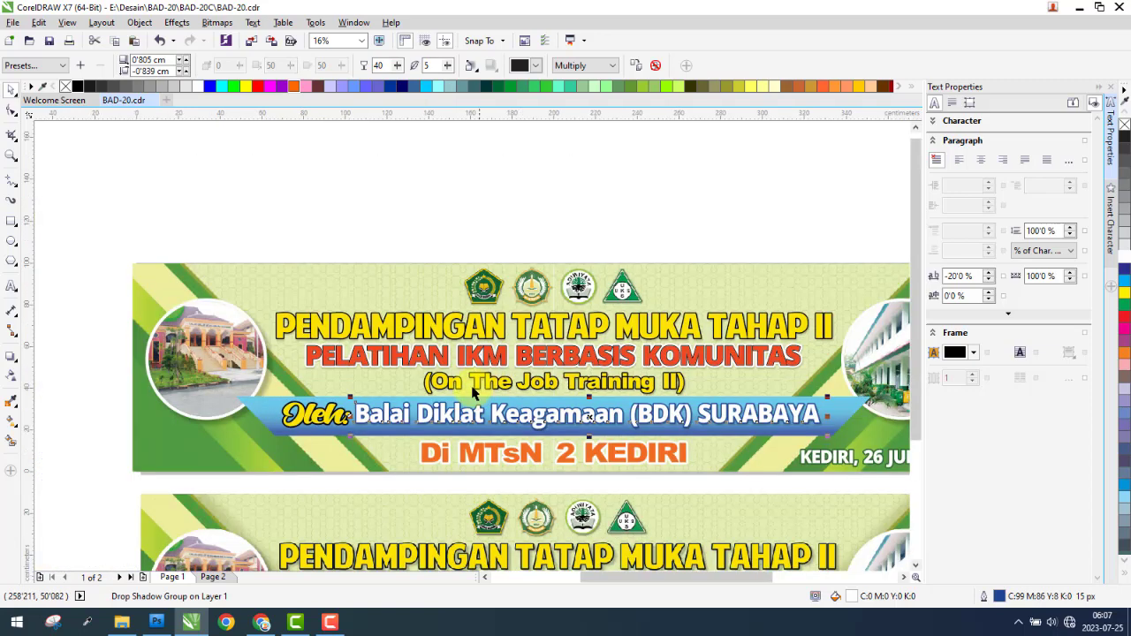
{"action": "type", "text": "8"}
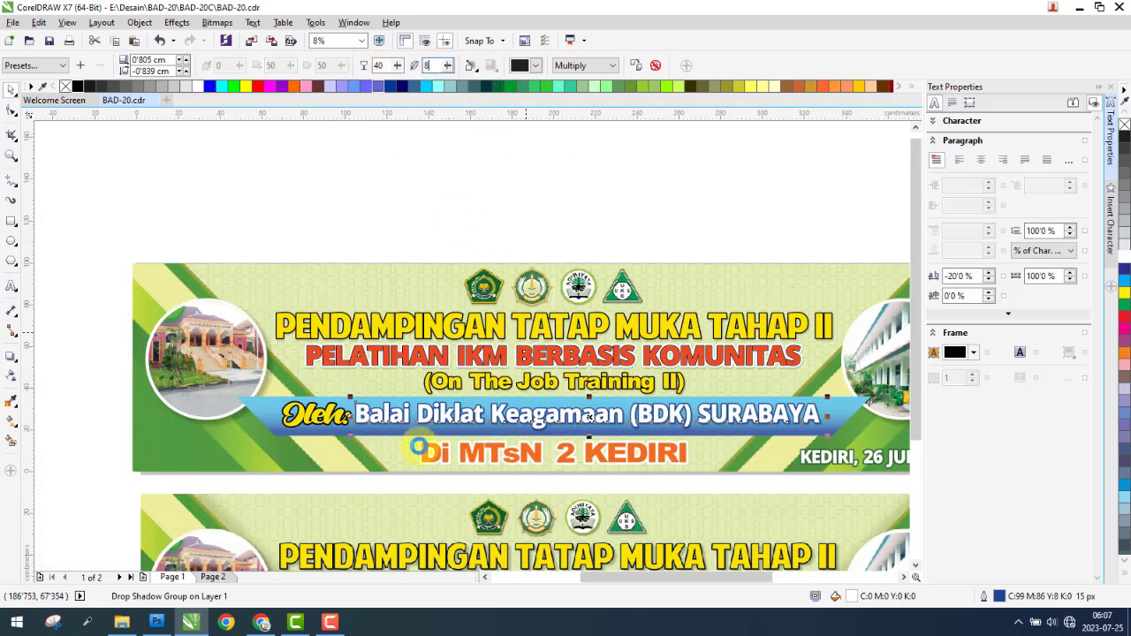
{"action": "scroll", "coordinate": [375, 422], "scroll_direction": "up", "scroll_amount": 2}
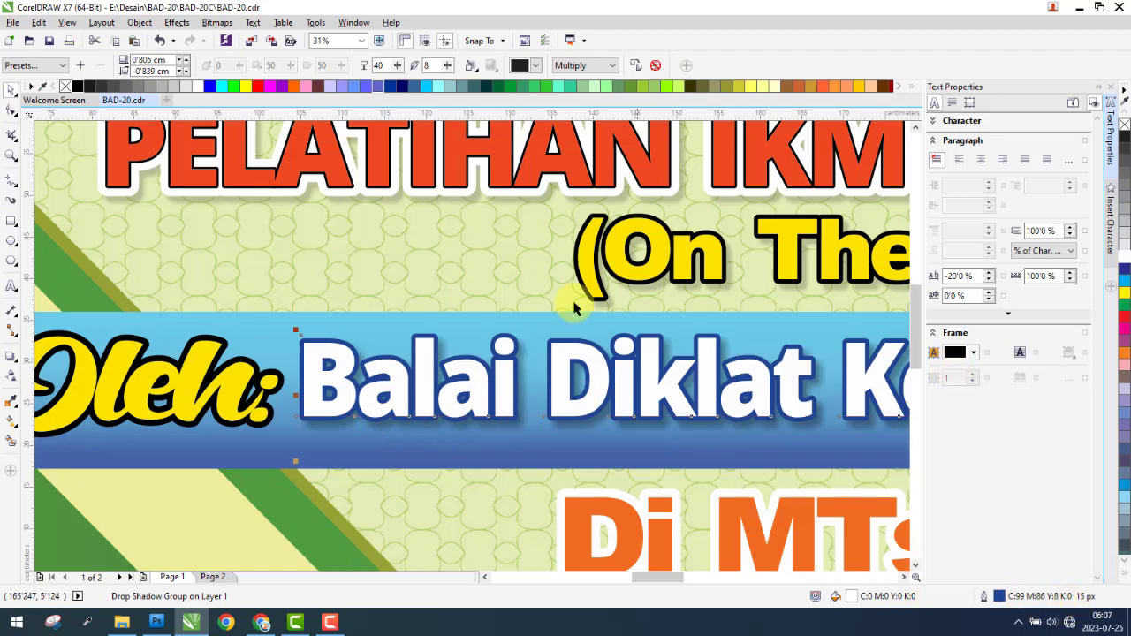
Set the "Balai Diklat Keagamaan (BDK) SURABAYA" text's shadow colour to dark blue, C97 M87 Y16 K62.
{"action": "left_click", "coordinate": [535, 66]}
{"action": "left_click", "coordinate": [542, 175]}
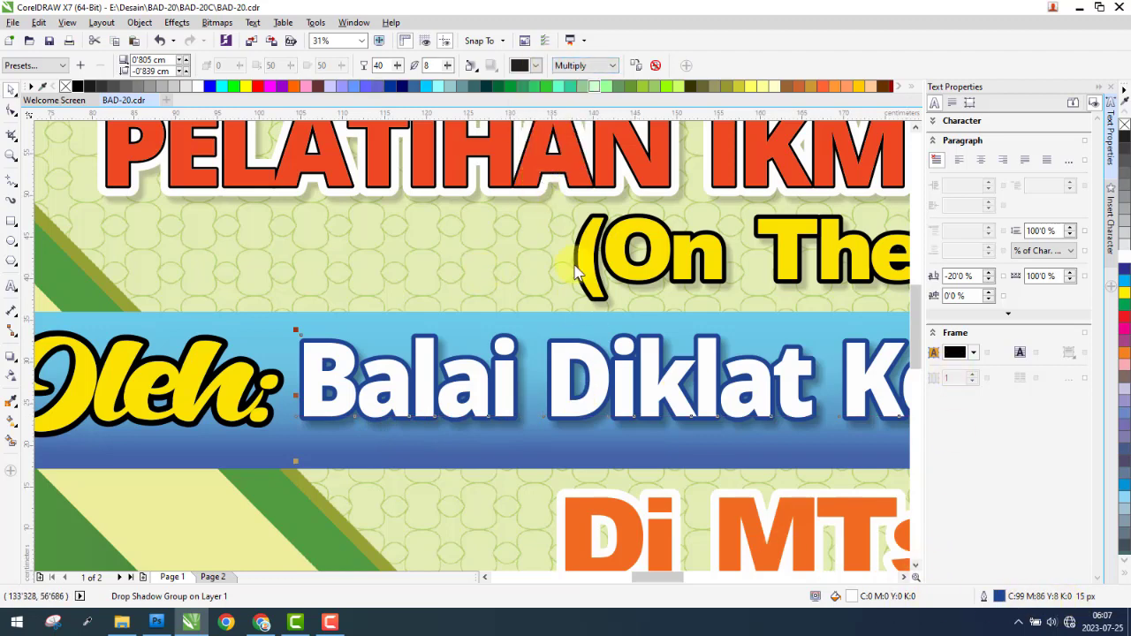
{"action": "left_click", "coordinate": [875, 298]}
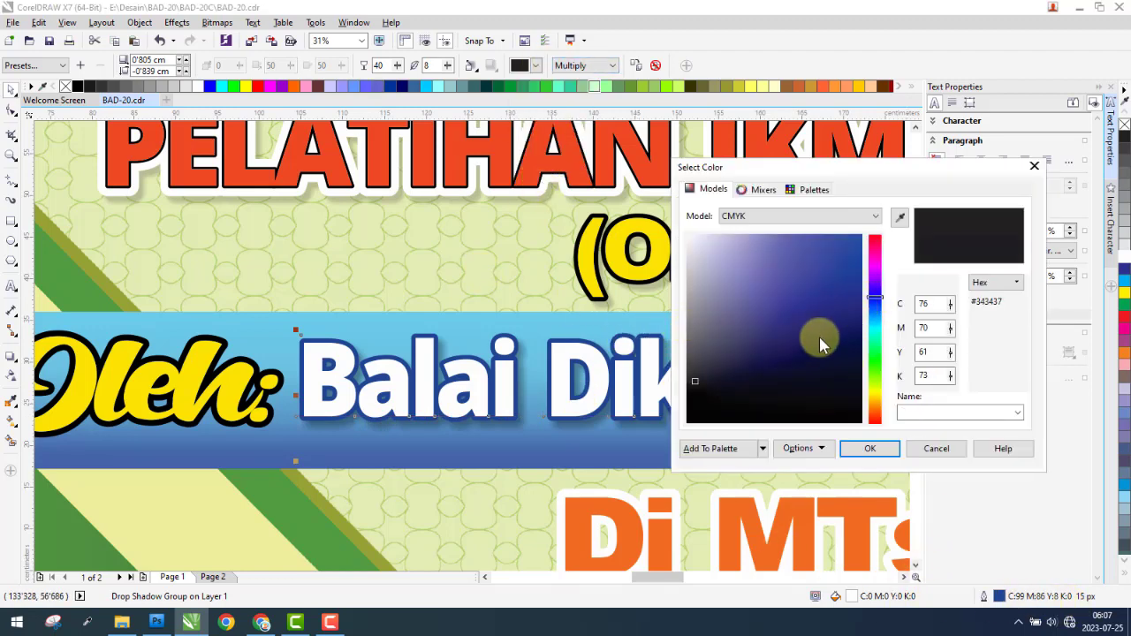
{"action": "left_click", "coordinate": [804, 355]}
{"action": "left_click", "coordinate": [837, 345]}
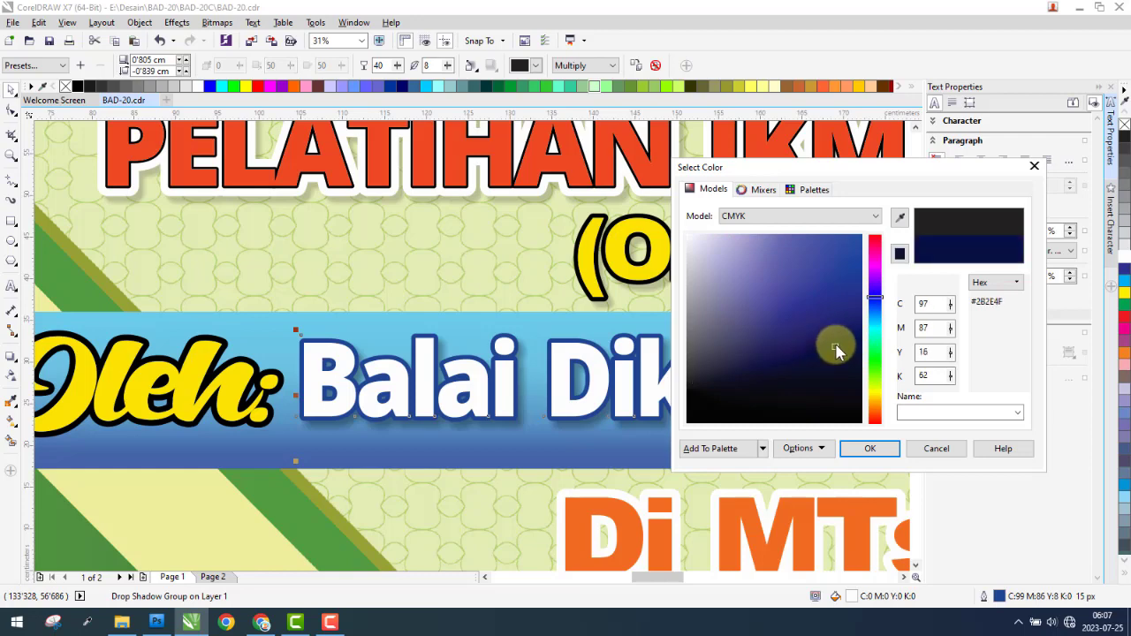
{"action": "left_click", "coordinate": [870, 448]}
Copy a drop shadow with opacity 22 and feathering 5 onto the yellow "Oleh:" text.
{"action": "left_click", "coordinate": [209, 403]}
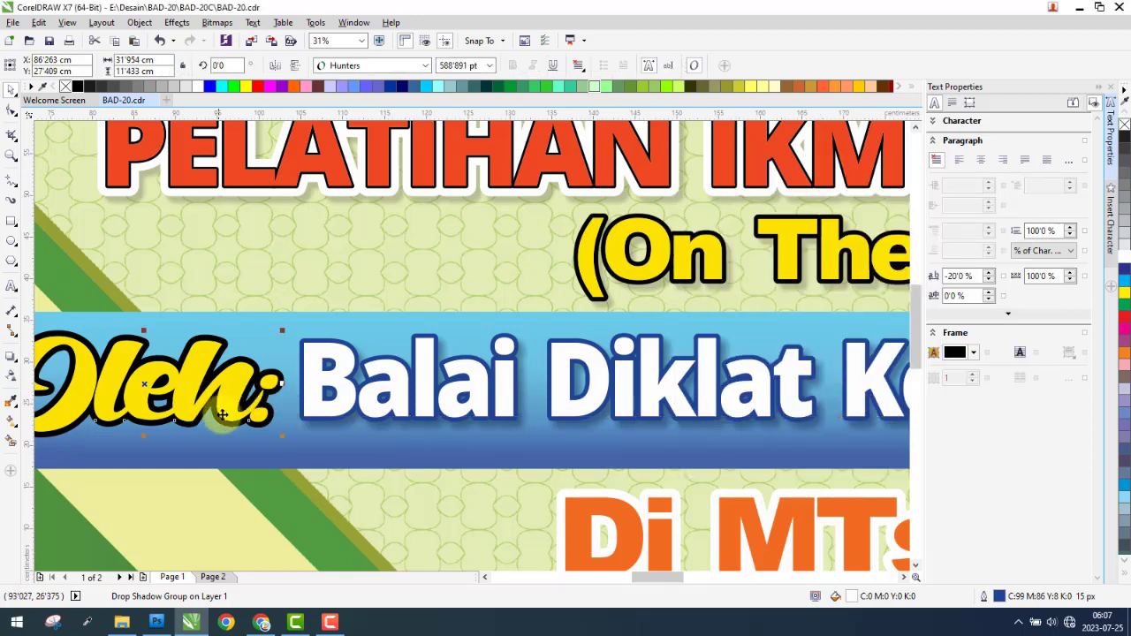
{"action": "left_click", "coordinate": [11, 361]}
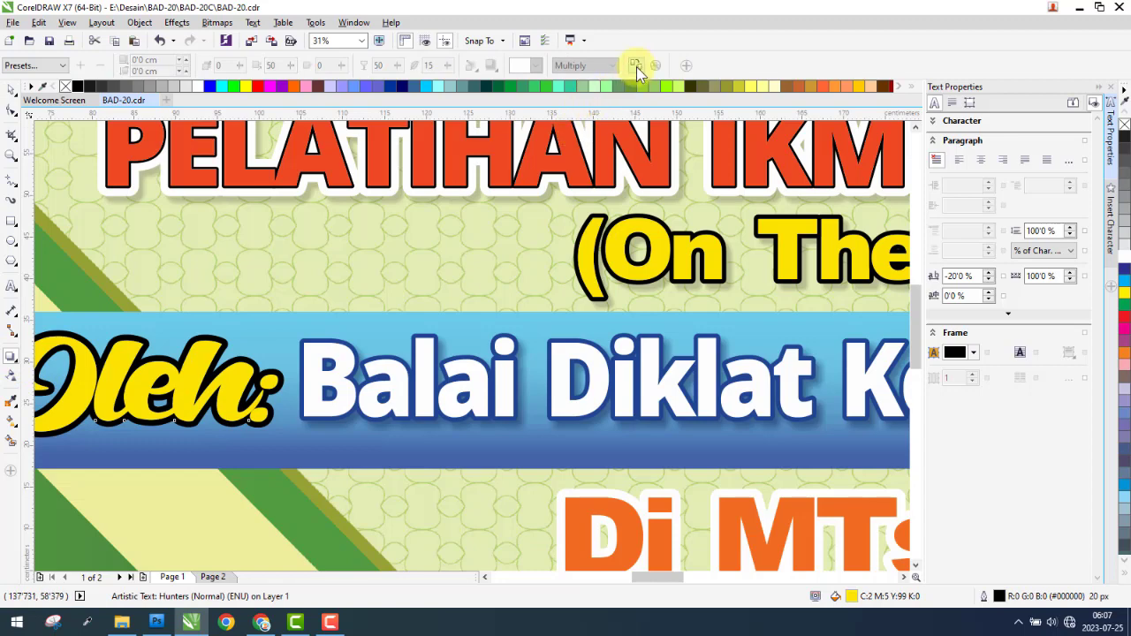
{"action": "left_click", "coordinate": [189, 316]}
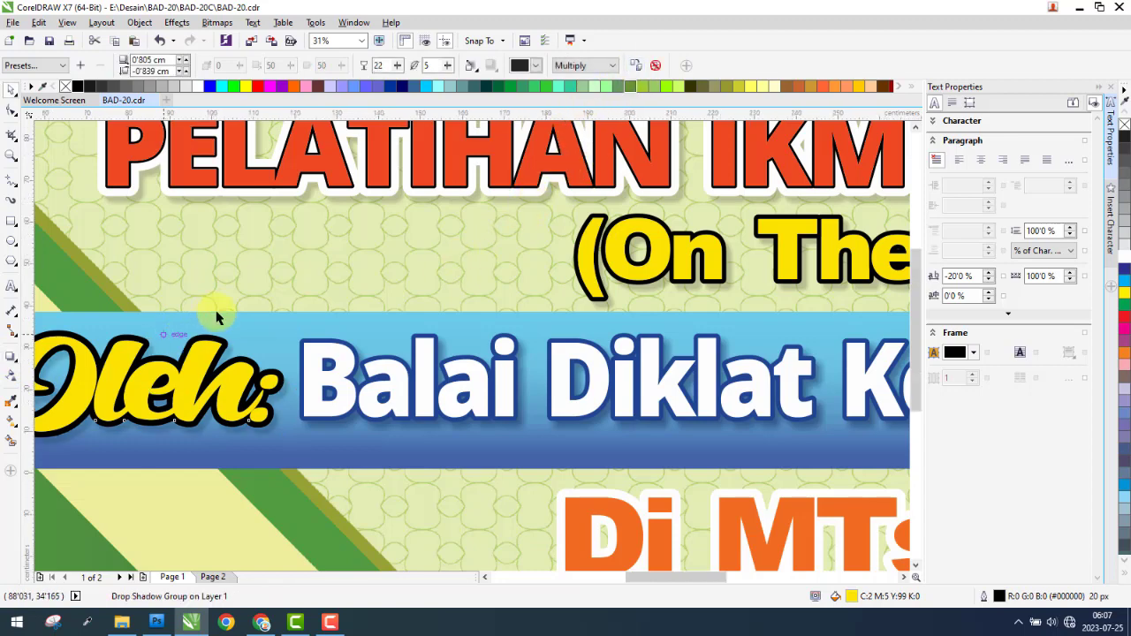
{"action": "scroll", "coordinate": [217, 309], "scroll_direction": "down", "scroll_amount": 2}
{"action": "key", "text": "space"}
Copy the drop shadow with opacity 22 and feathering 5 onto the orange "Di MTsN 2 KEDIRI" text.
{"action": "left_click", "coordinate": [398, 436]}
{"action": "key", "text": "ctrl+z"}
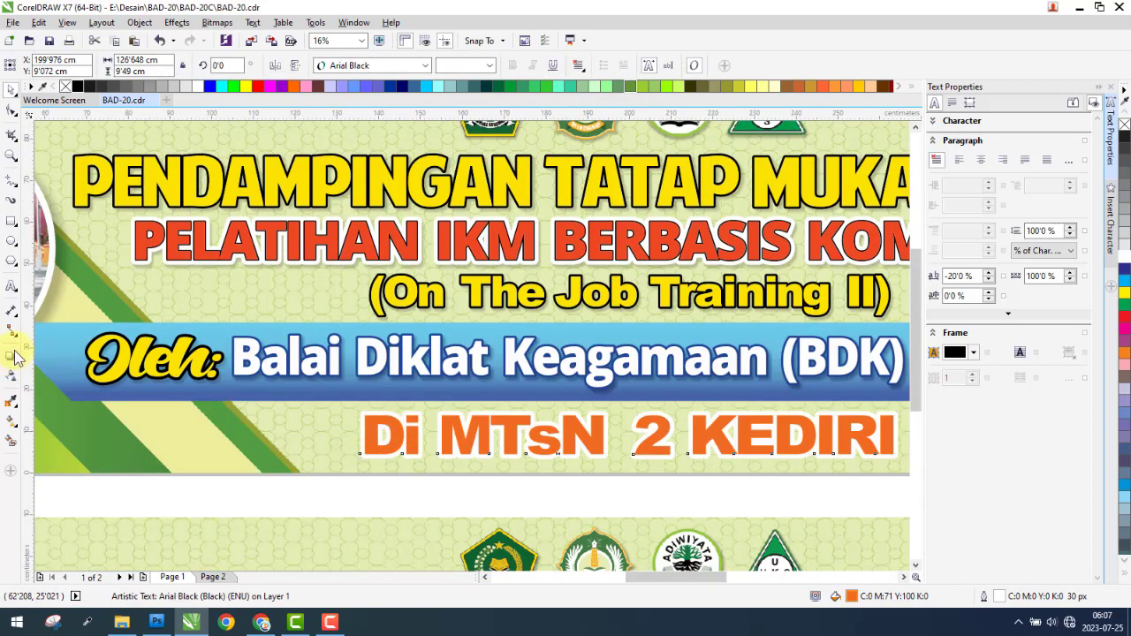
{"action": "left_click", "coordinate": [13, 356]}
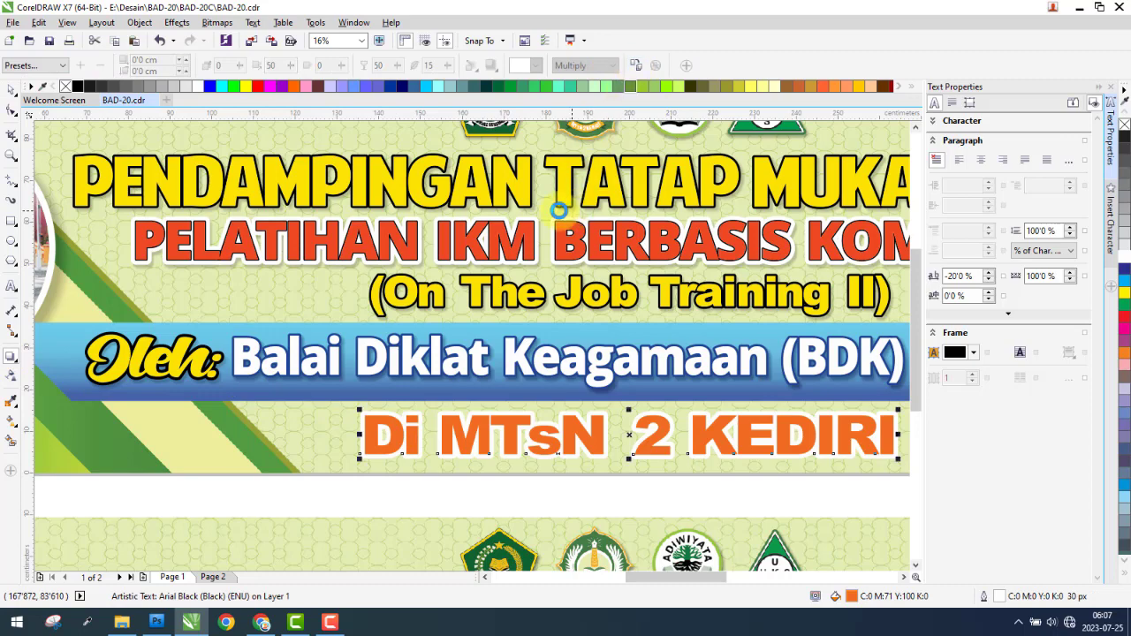
{"action": "scroll", "coordinate": [217, 359], "scroll_direction": "down", "scroll_amount": 2}
{"action": "key", "text": "space"}
{"action": "scroll", "coordinate": [492, 362], "scroll_direction": "up", "scroll_amount": 1}
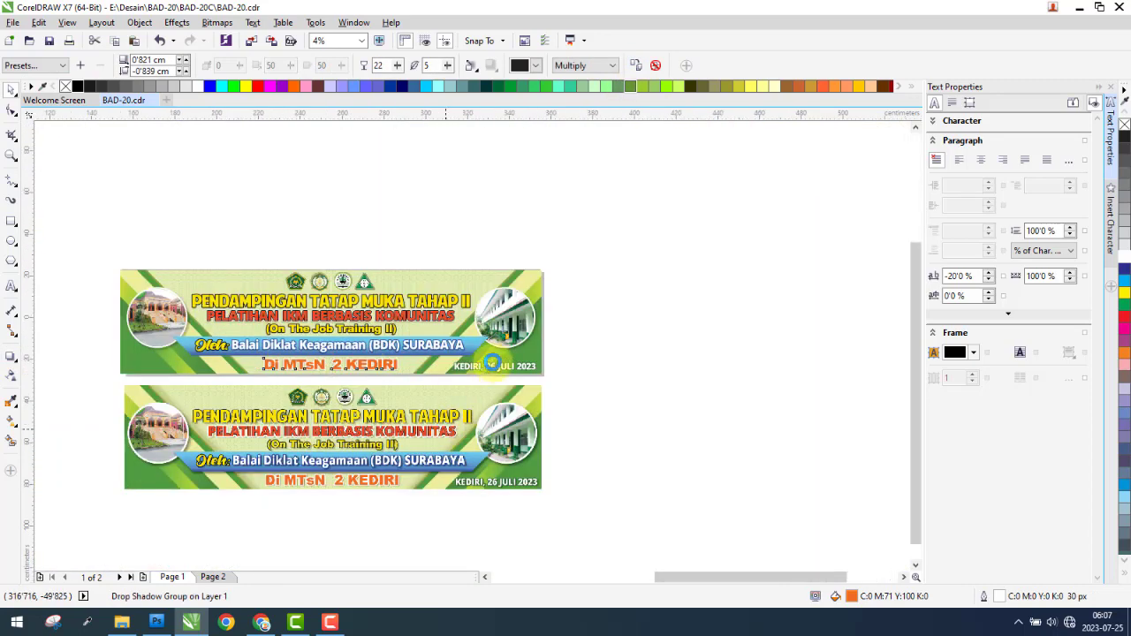
Copy the drop shadow with opacity 22 and feathering 5 onto the "KEDIRI, 26 JULI 2023" date text.
{"action": "scroll", "coordinate": [492, 363], "scroll_direction": "up", "scroll_amount": 2}
{"action": "key", "text": "space"}
{"action": "left_click", "coordinate": [492, 324]}
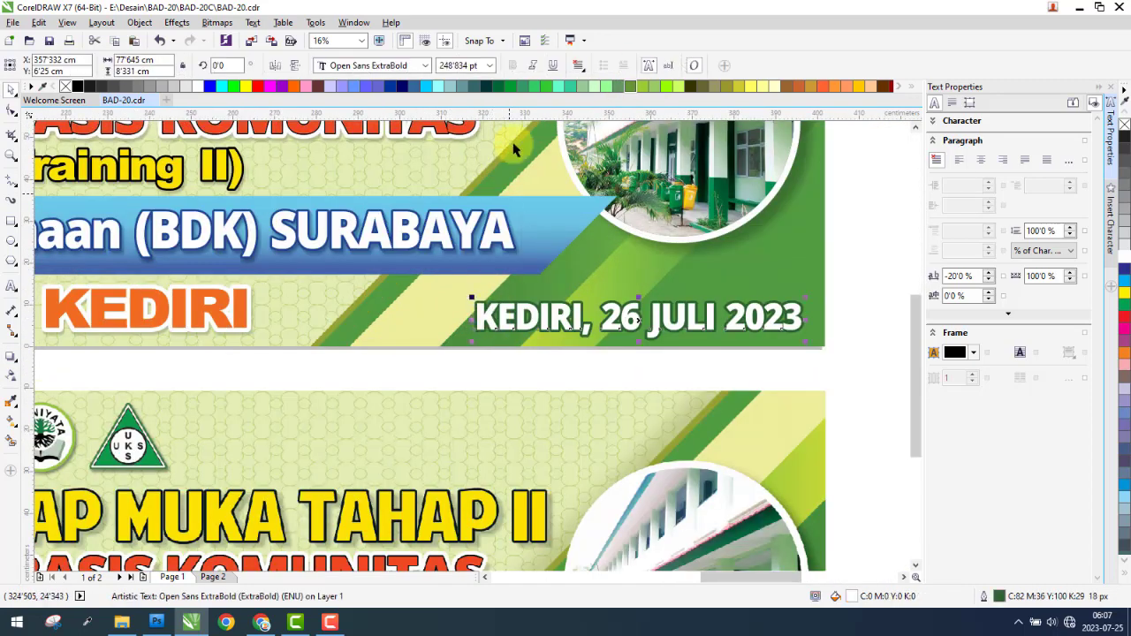
{"action": "left_click", "coordinate": [10, 357]}
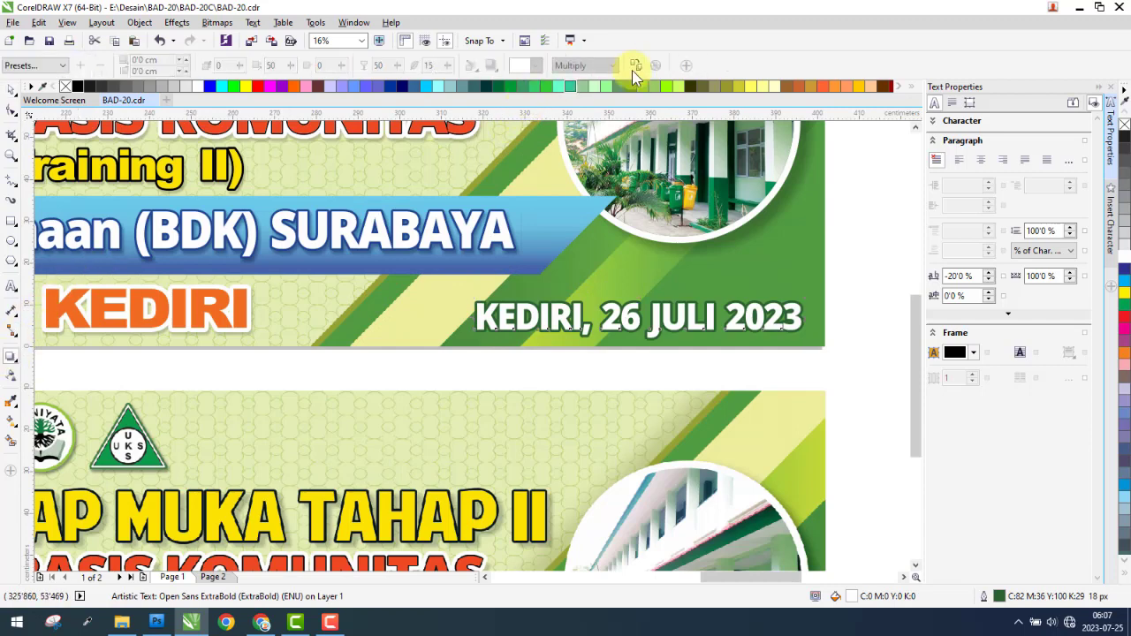
{"action": "left_click", "coordinate": [233, 336]}
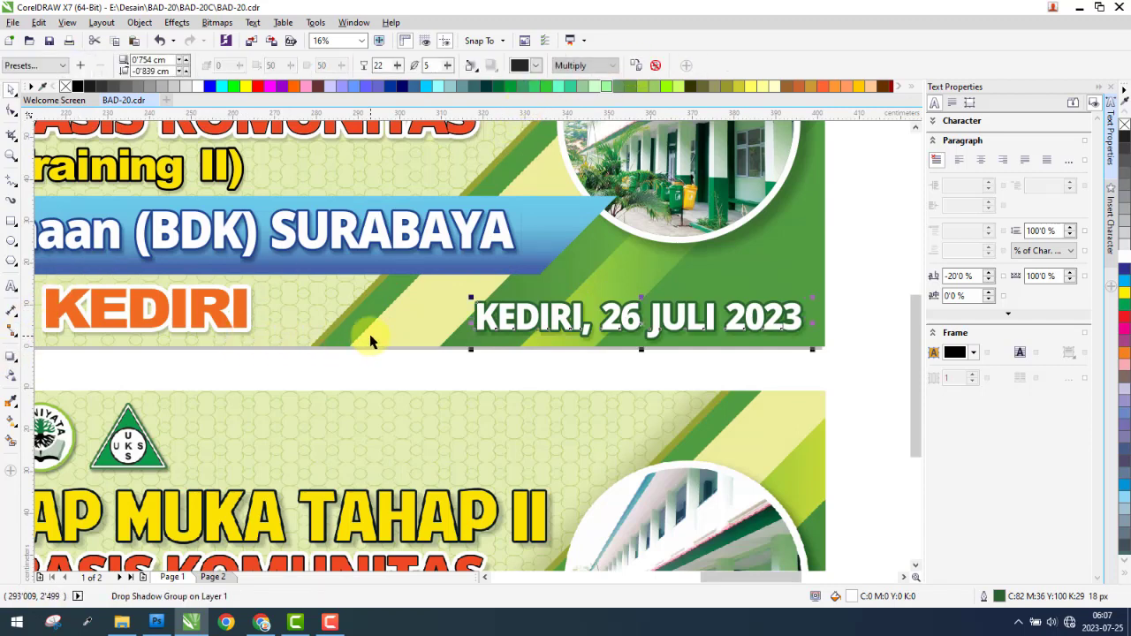
{"action": "key", "text": "space"}
Set the date text's shadow feathering to 8 and pull its offset in to about 0.568 cm and -0.601 cm.
{"action": "scroll", "coordinate": [578, 328], "scroll_direction": "up", "scroll_amount": 2}
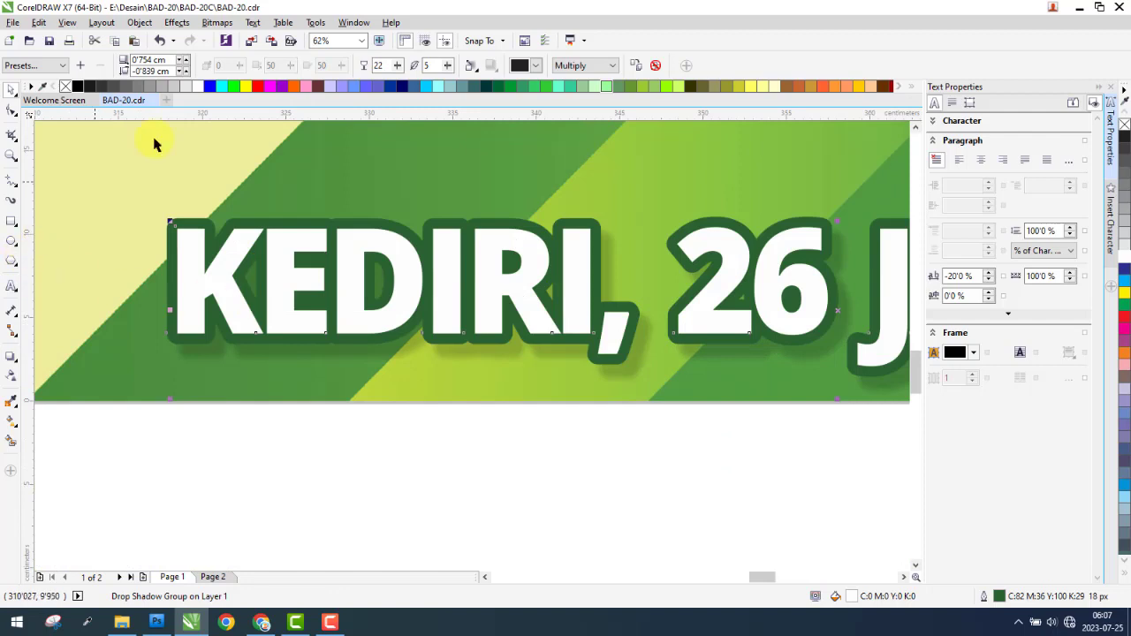
{"action": "type", "text": "8"}
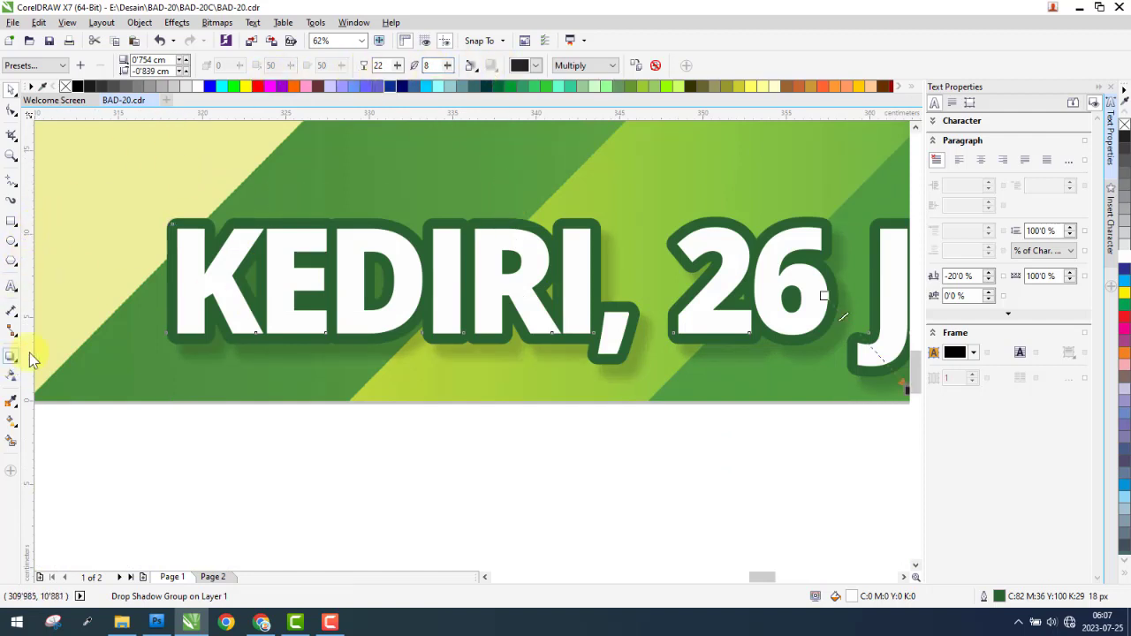
{"action": "scroll", "coordinate": [652, 328], "scroll_direction": "down", "scroll_amount": 2}
{"action": "scroll", "coordinate": [598, 383], "scroll_direction": "up", "scroll_amount": 2}
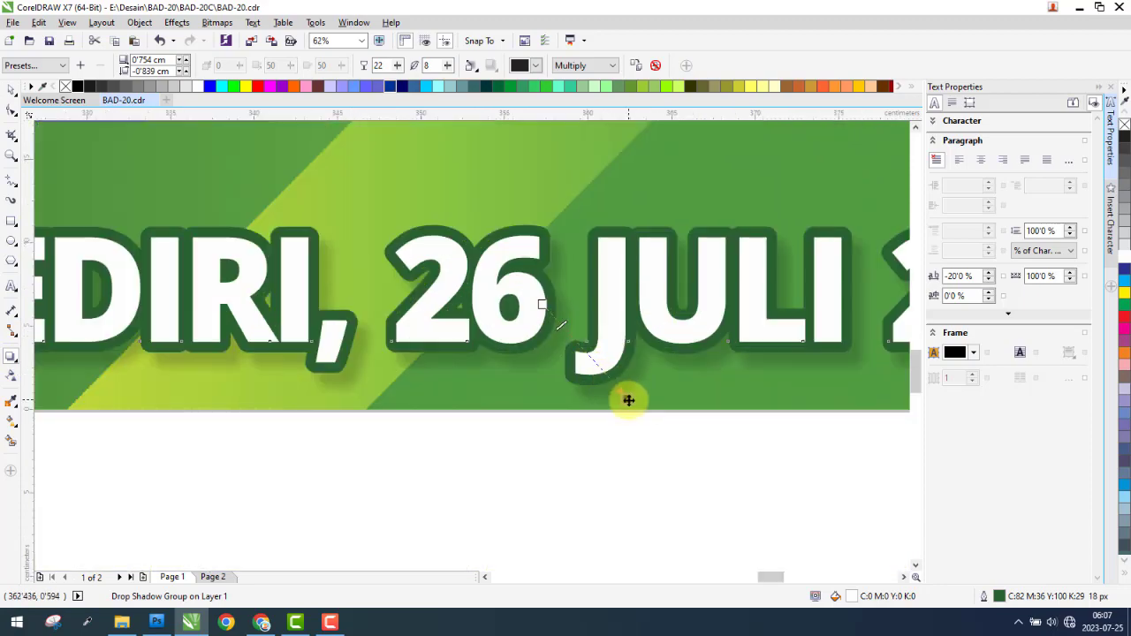
{"action": "scroll", "coordinate": [543, 321], "scroll_direction": "down", "scroll_amount": 2}
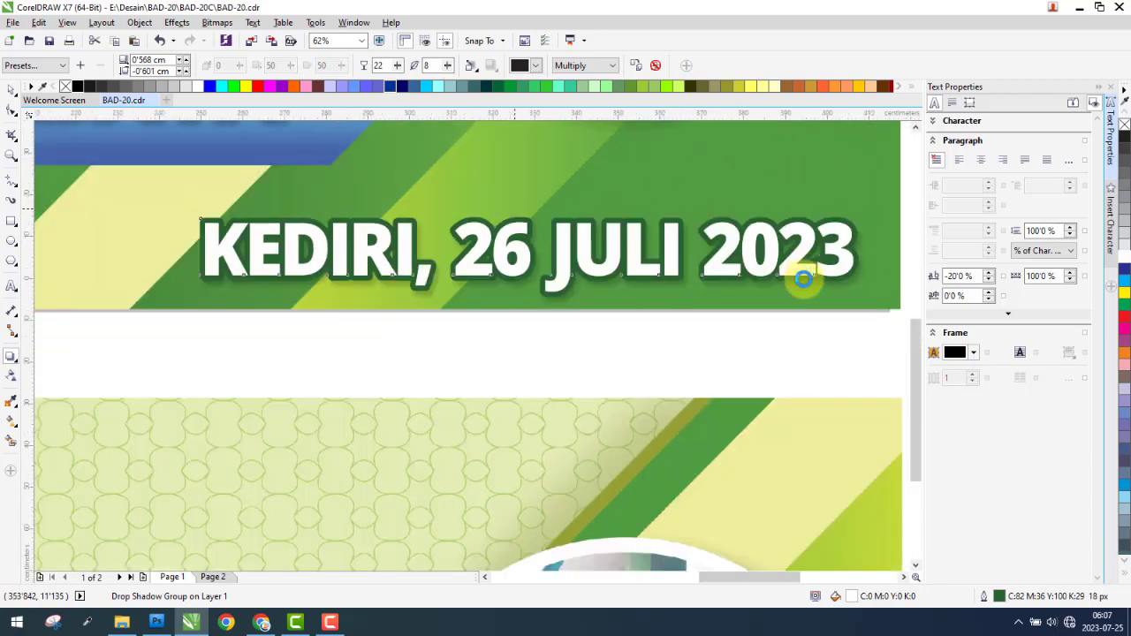
Set the feathering of the "Di MTsN 2 KEDIRI" text's drop shadow to 10.
{"action": "scroll", "coordinate": [804, 278], "scroll_direction": "down", "scroll_amount": 2}
{"action": "scroll", "coordinate": [371, 276], "scroll_direction": "up", "scroll_amount": 4}
{"action": "left_click", "coordinate": [348, 295]}
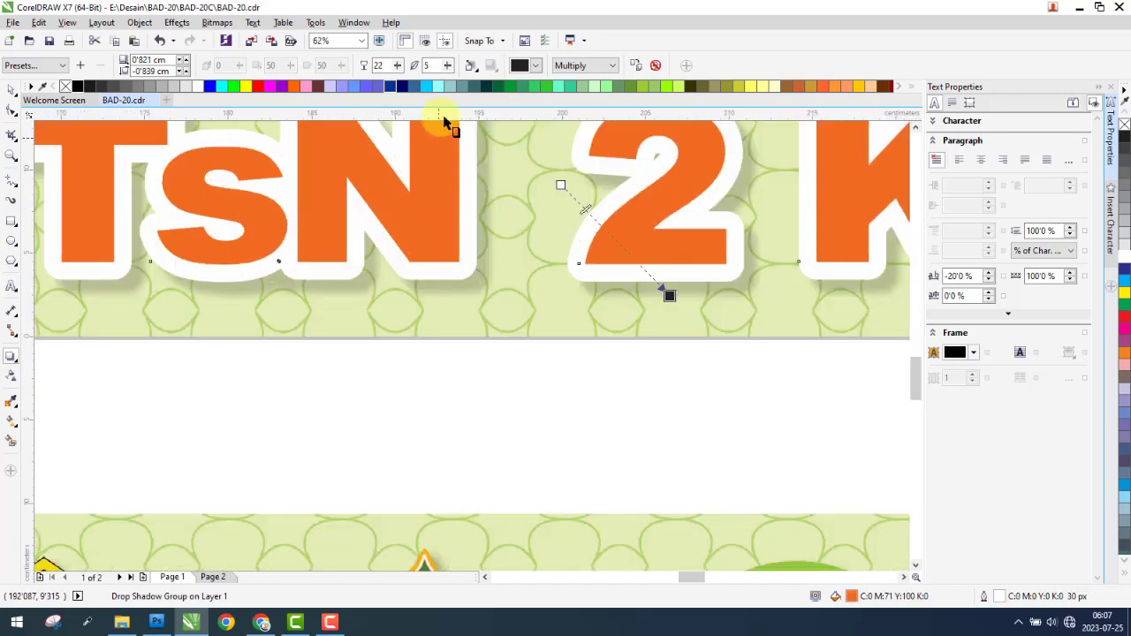
{"action": "type", "text": "10"}
{"action": "key", "text": "Return"}
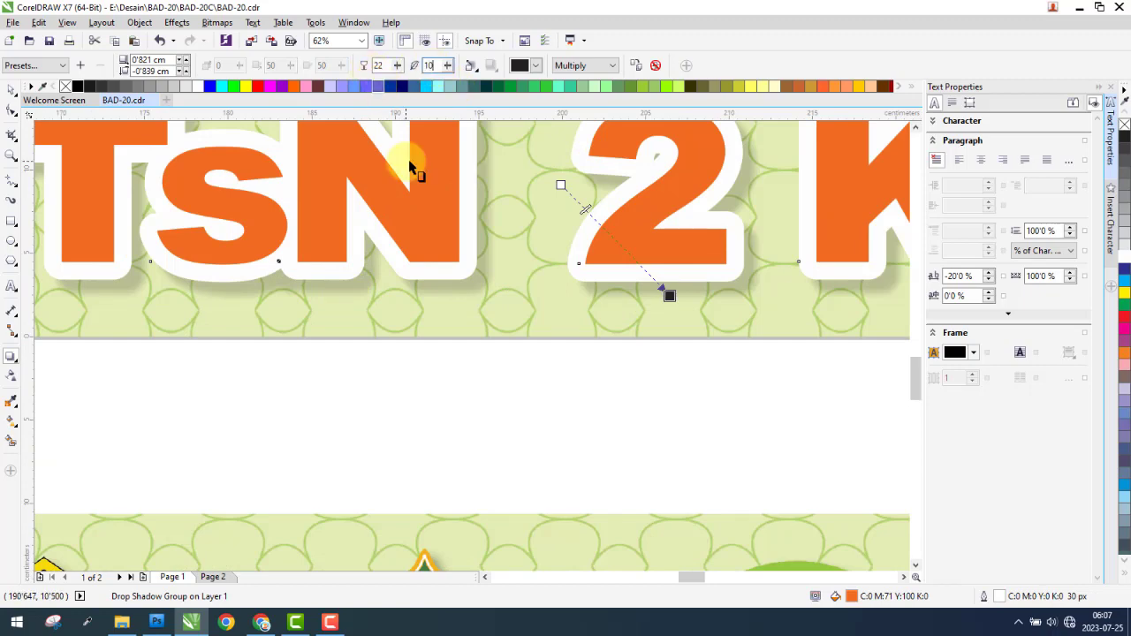
{"action": "scroll", "coordinate": [462, 250], "scroll_direction": "down", "scroll_amount": 2}
{"action": "scroll", "coordinate": [460, 256], "scroll_direction": "down", "scroll_amount": 2}
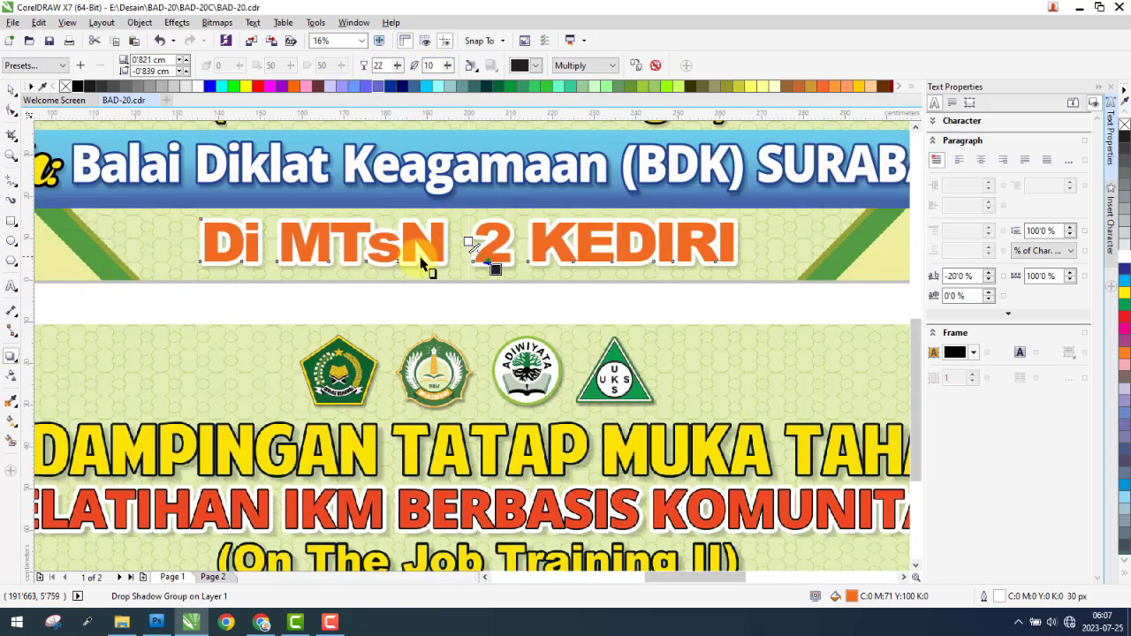
Move the original banner bitmap from Page 1 to Page 2, centre it on the page, and return to Page 1.
{"action": "left_click", "coordinate": [10, 89]}
{"action": "scroll", "coordinate": [443, 371], "scroll_direction": "down", "scroll_amount": 2}
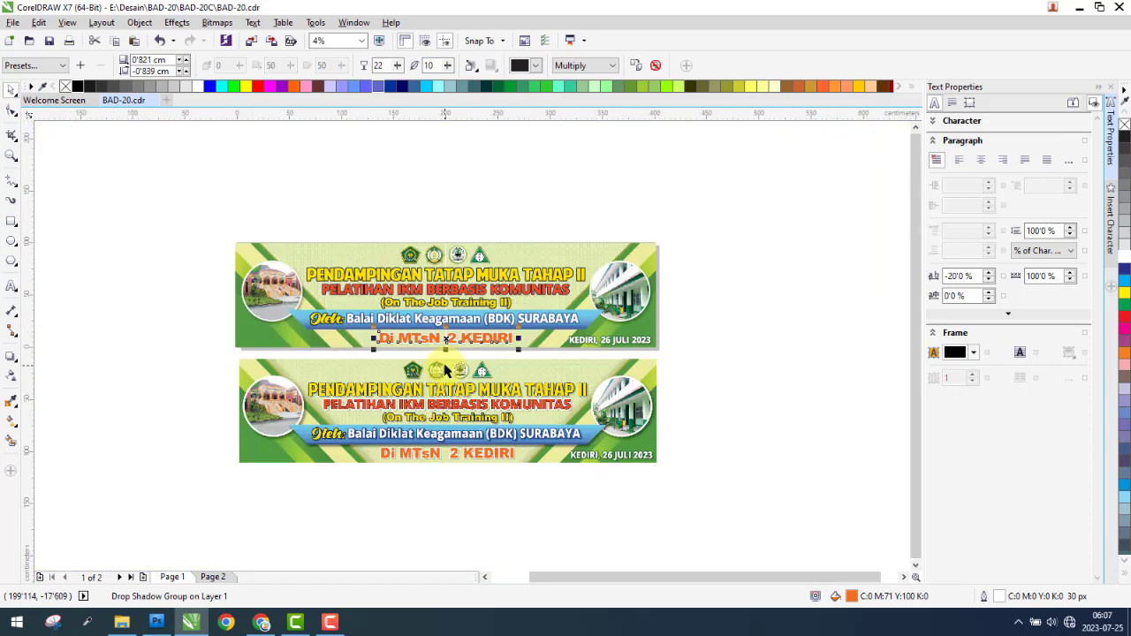
{"action": "left_click", "coordinate": [497, 436]}
{"action": "left_click", "coordinate": [212, 577]}
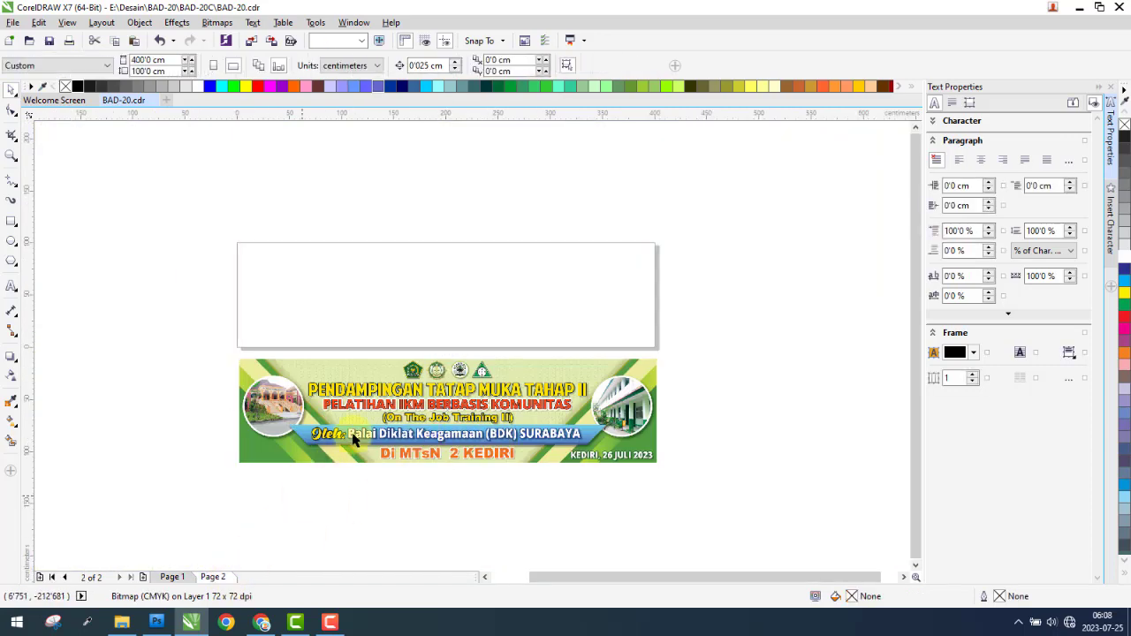
{"action": "key", "text": "p"}
{"action": "left_click", "coordinate": [170, 578]}
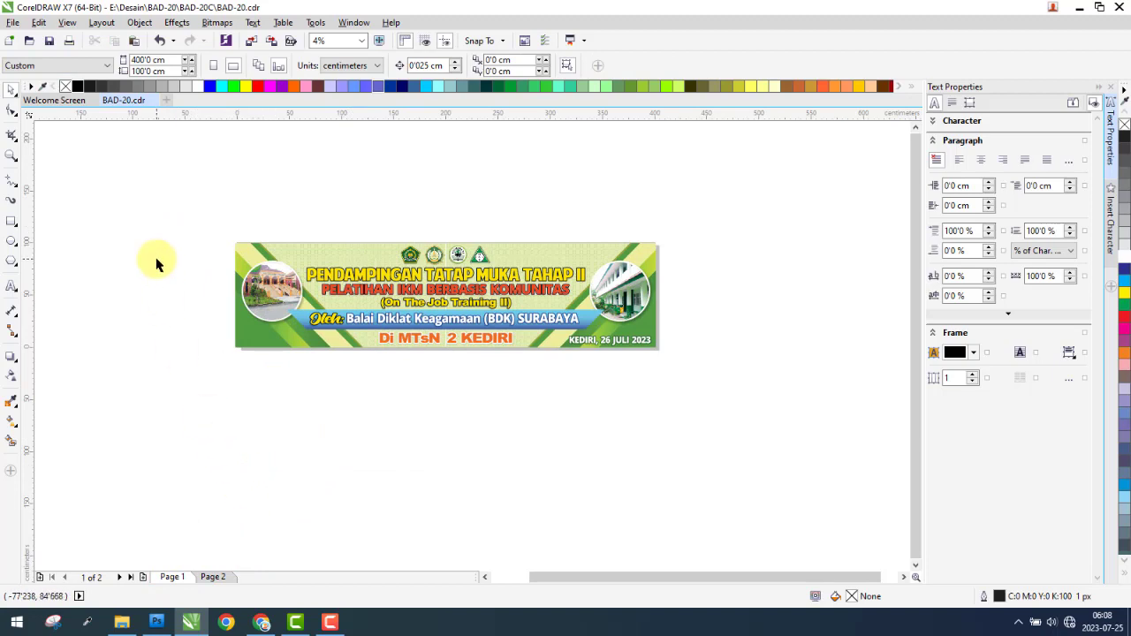
Check the overall size of all objects, then view the banner in wireframe and select the right-hand background bitmap.
{"action": "key", "text": "ctrl+a"}
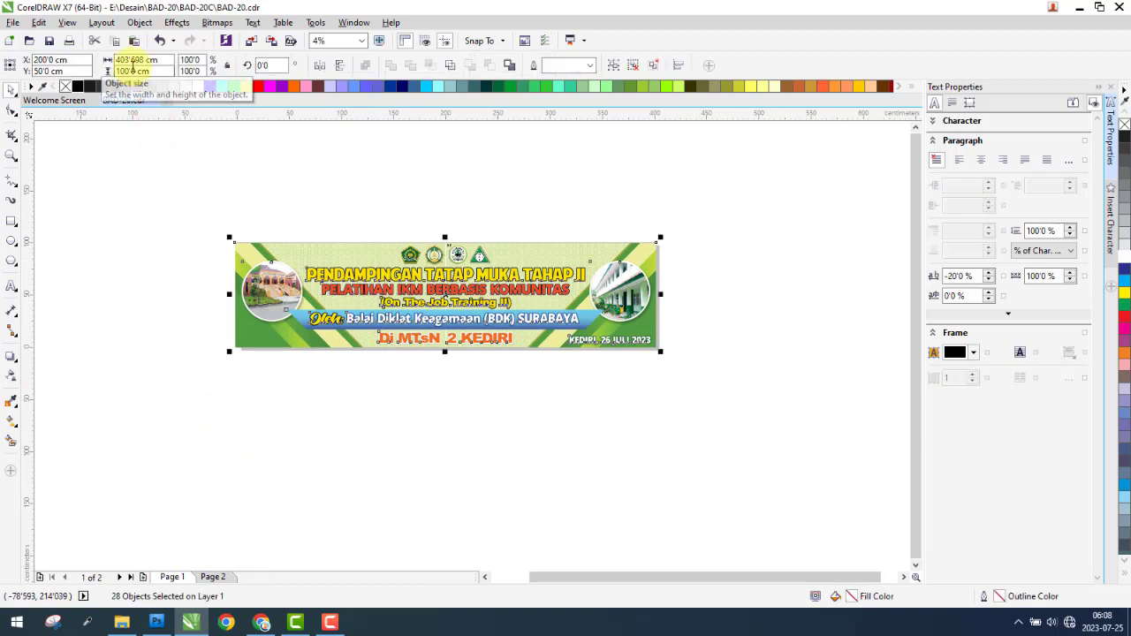
{"action": "left_click", "coordinate": [119, 247]}
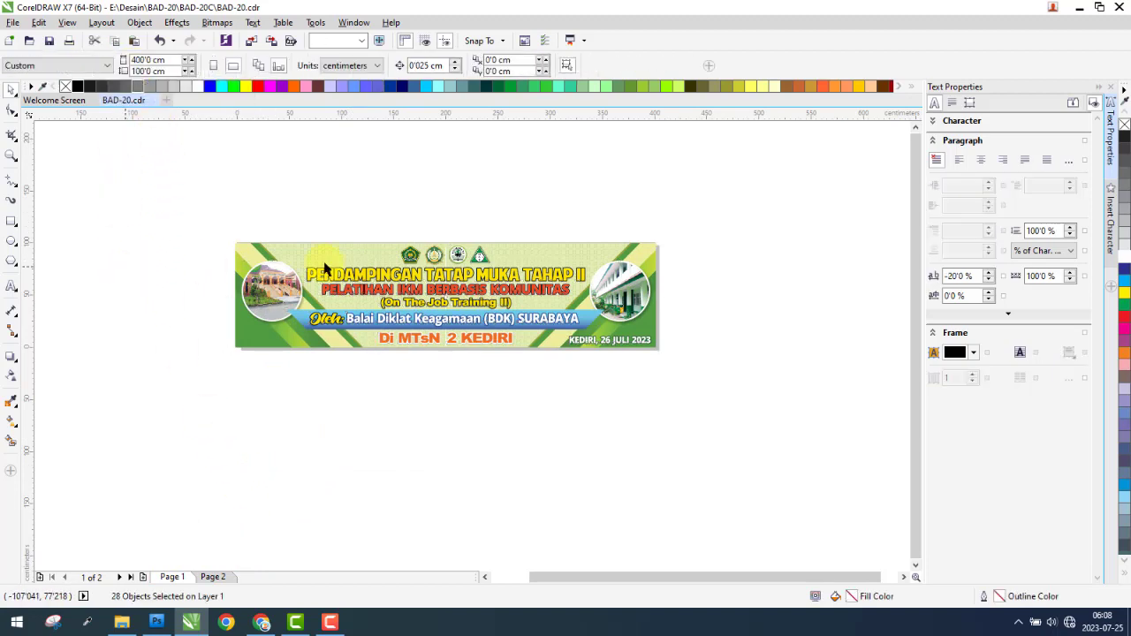
{"action": "left_click", "coordinate": [70, 23]}
{"action": "left_click", "coordinate": [86, 49]}
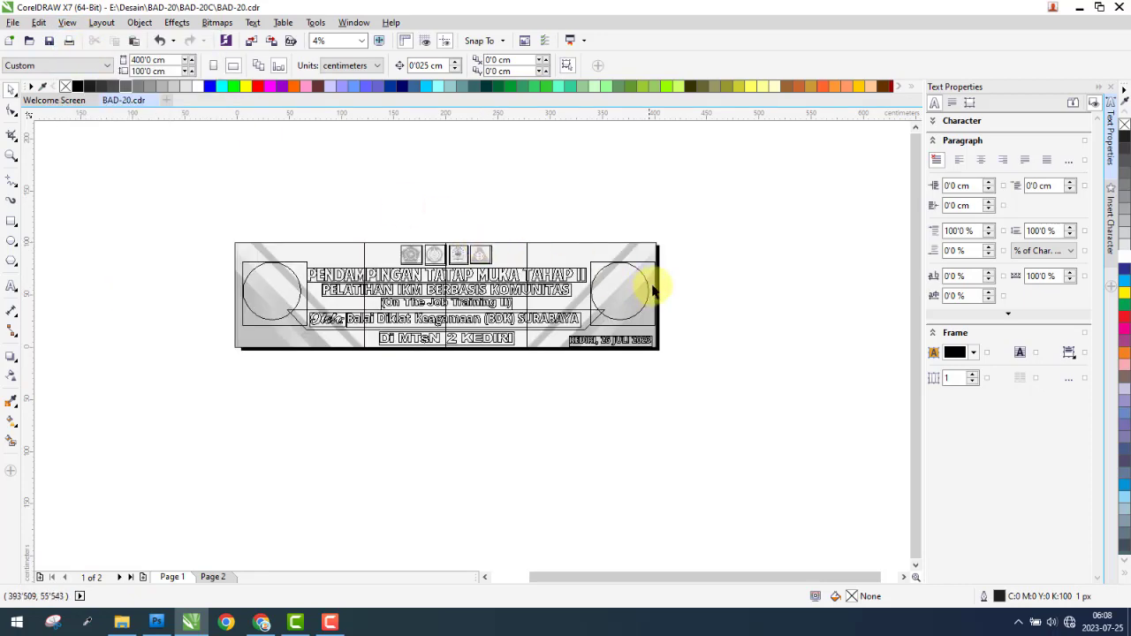
{"action": "scroll", "coordinate": [653, 290], "scroll_direction": "up", "scroll_amount": 3}
{"action": "scroll", "coordinate": [651, 199], "scroll_direction": "up", "scroll_amount": 3}
{"action": "left_click", "coordinate": [658, 199]}
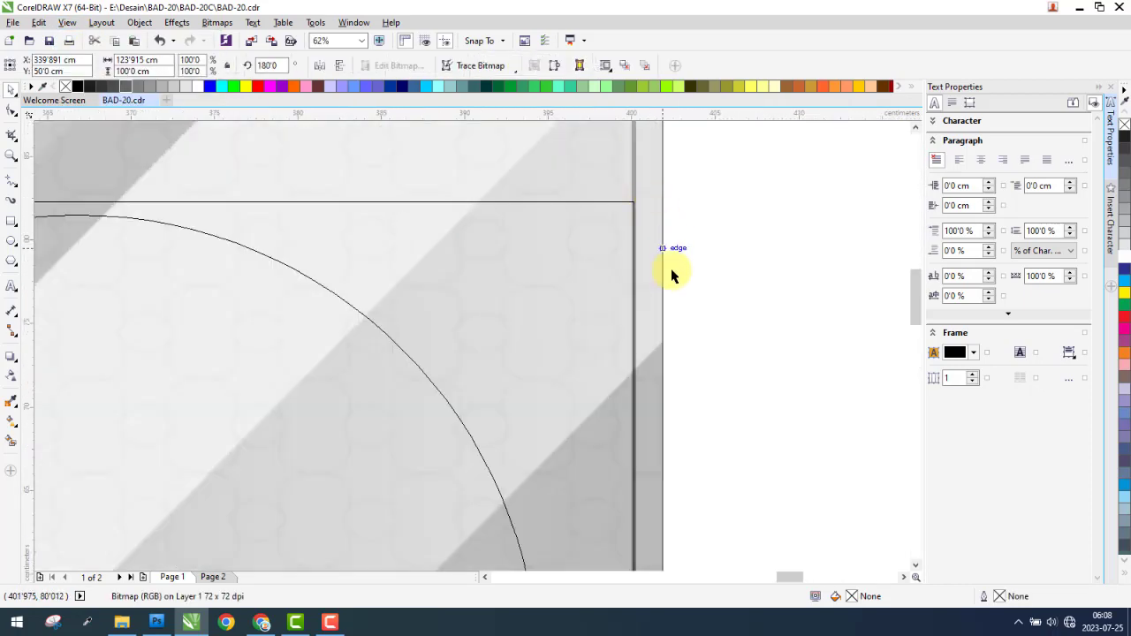
Compare the combined size of the background bitmaps with that of all objects and examine the page's left edge.
{"action": "scroll", "coordinate": [672, 276], "scroll_direction": "down", "scroll_amount": 5}
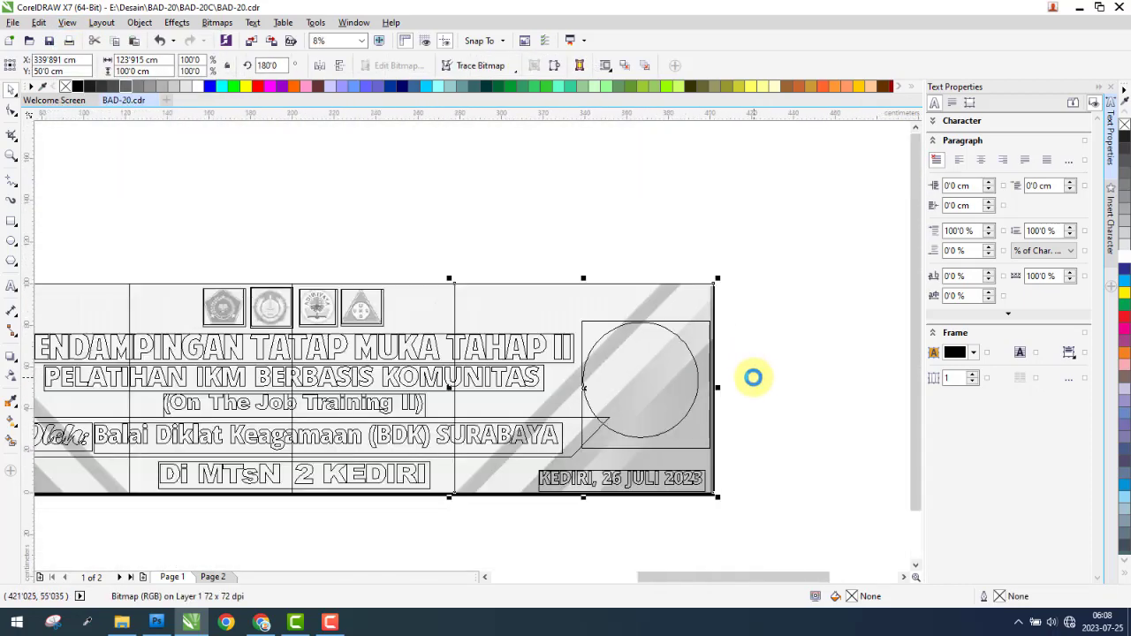
{"action": "left_click", "coordinate": [432, 306], "text": "shift"}
{"action": "left_click", "coordinate": [691, 235]}
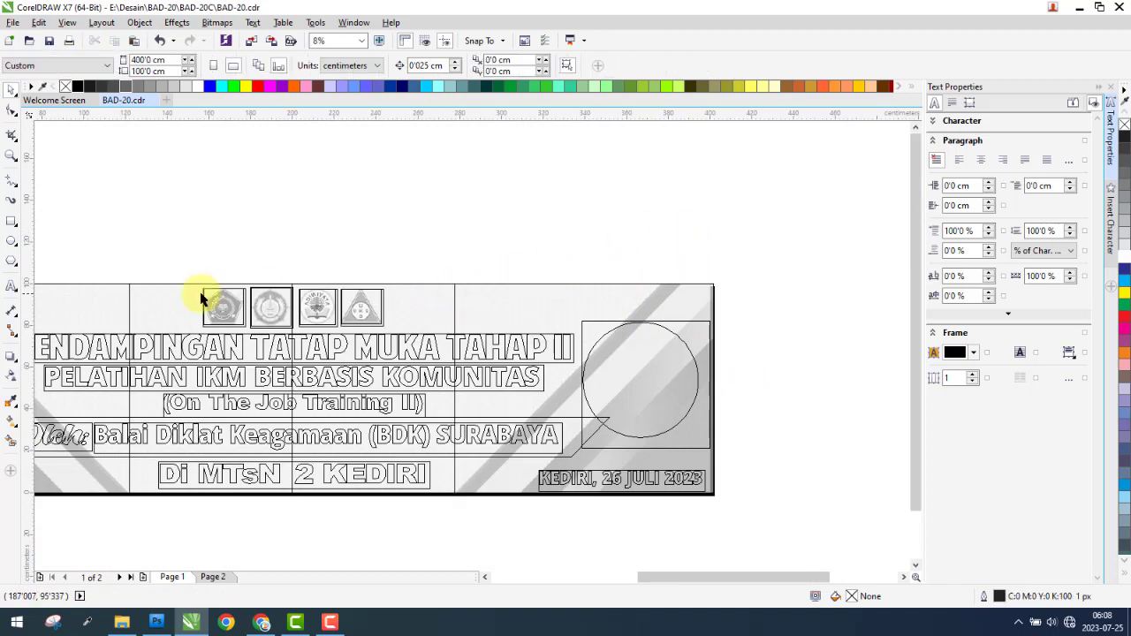
{"action": "left_click", "coordinate": [79, 304]}
{"action": "left_click", "coordinate": [179, 301], "text": "shift"}
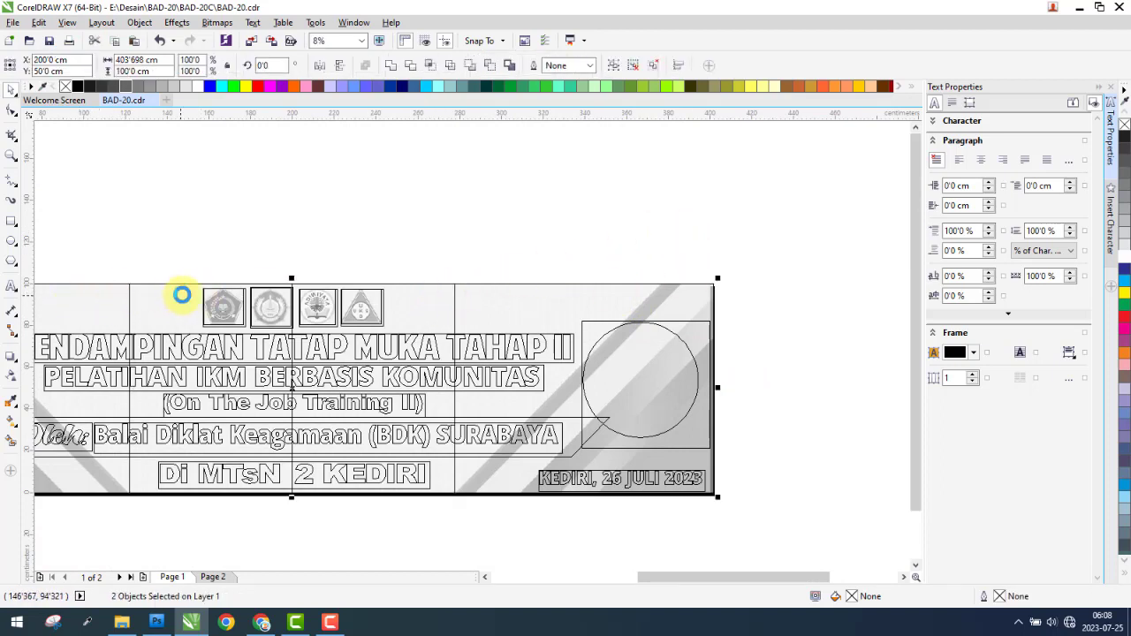
{"action": "key", "text": "ctrl+a"}
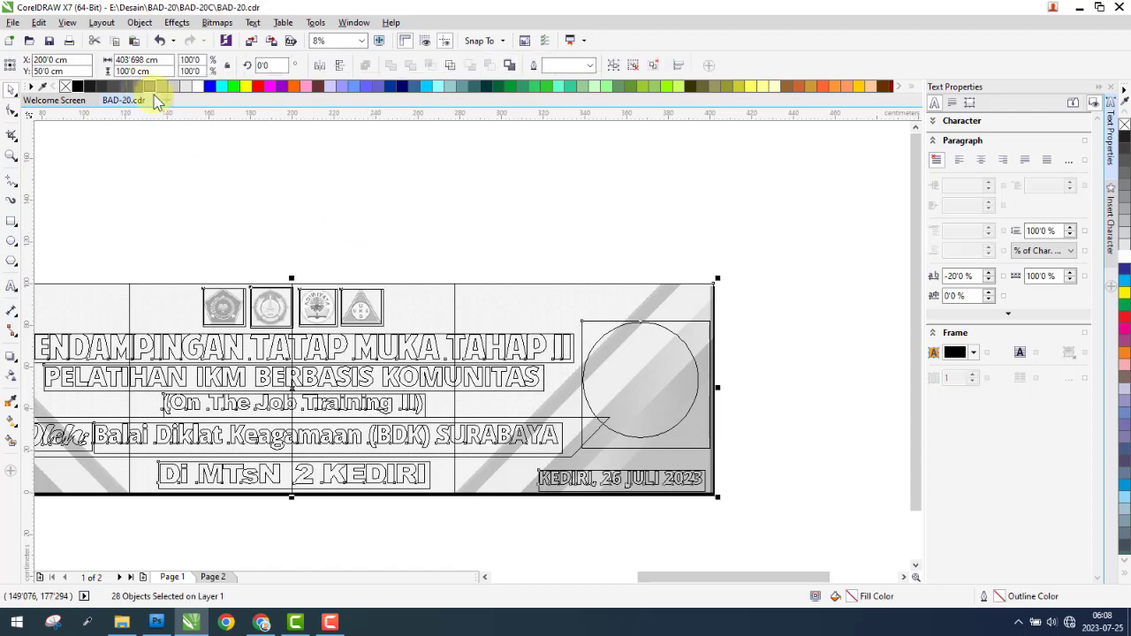
{"action": "scroll", "coordinate": [689, 257], "scroll_direction": "down", "scroll_amount": 1}
{"action": "left_click", "coordinate": [690, 232]}
{"action": "scroll", "coordinate": [270, 276], "scroll_direction": "up", "scroll_amount": 3}
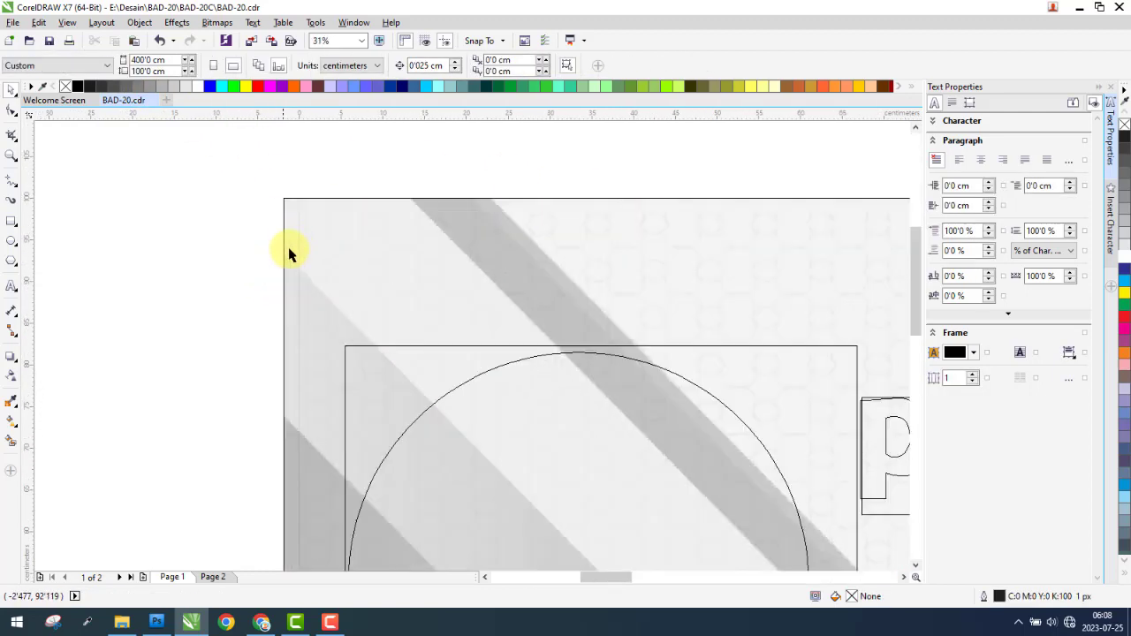
Inspect the background's left and right ends in wireframe, undoing the stray move of the photo group along the way.
{"action": "left_click_drag", "start_coordinate": [299, 223], "coordinate": [260, 221]}
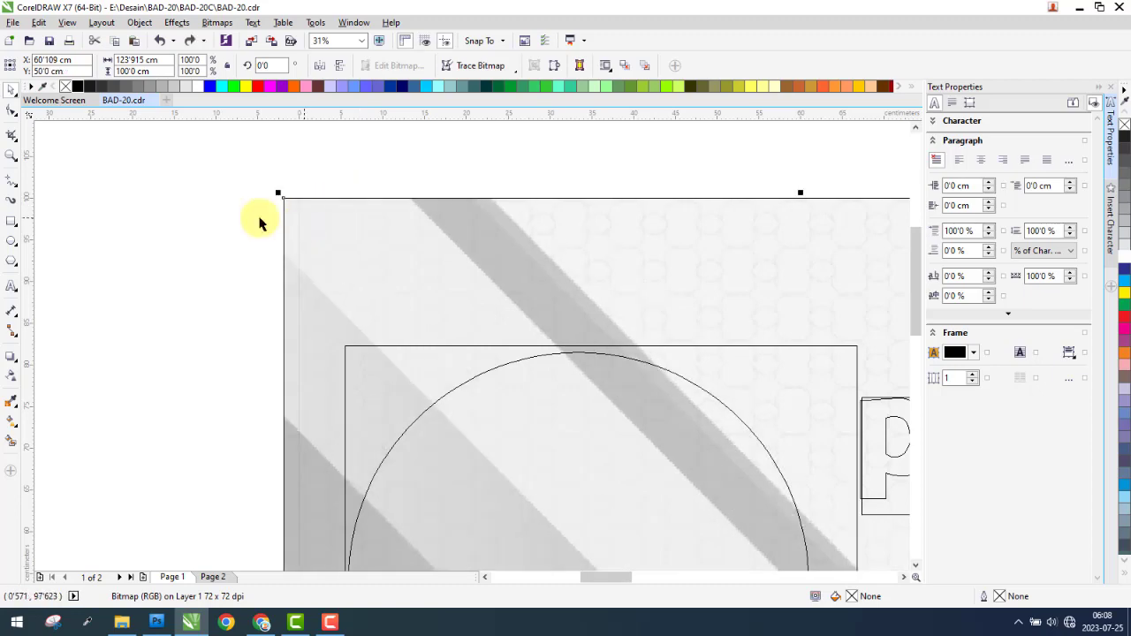
{"action": "scroll", "coordinate": [189, 253], "scroll_direction": "down", "scroll_amount": 4}
{"action": "scroll", "coordinate": [620, 251], "scroll_direction": "up", "scroll_amount": 4}
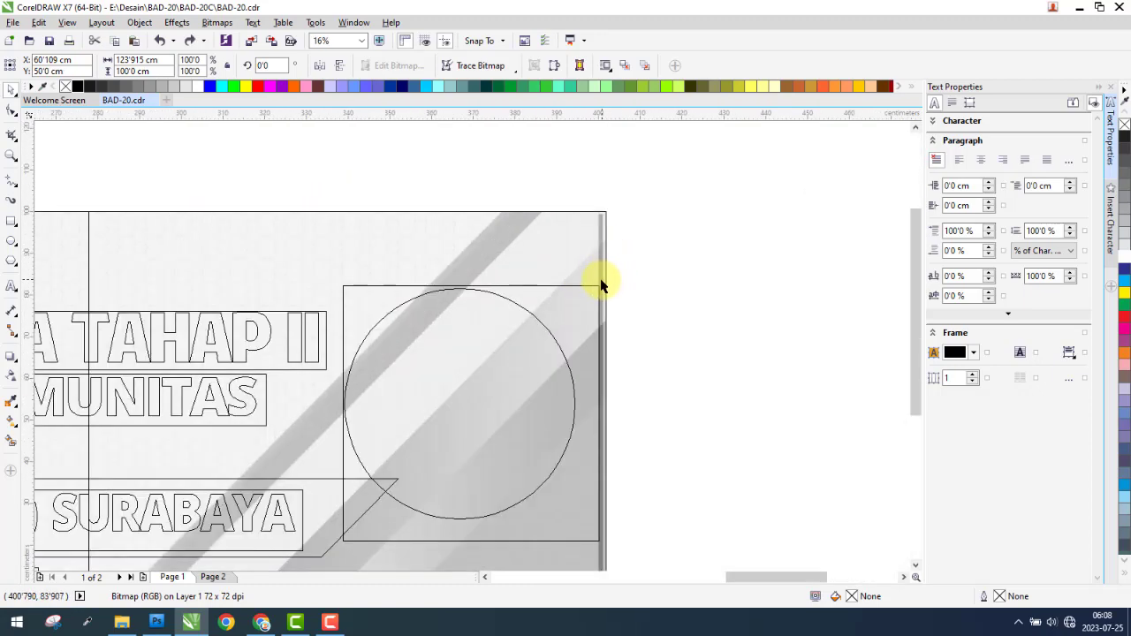
{"action": "left_click_drag", "start_coordinate": [543, 300], "coordinate": [429, 256]}
{"action": "key", "text": "ctrl+z"}
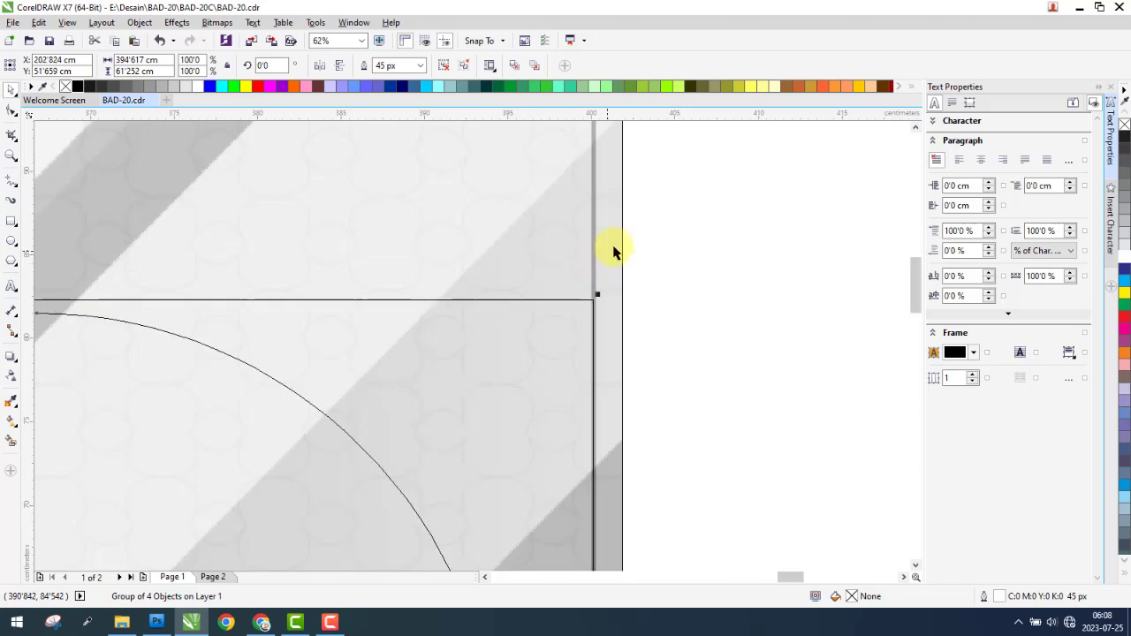
{"action": "left_click", "coordinate": [707, 248]}
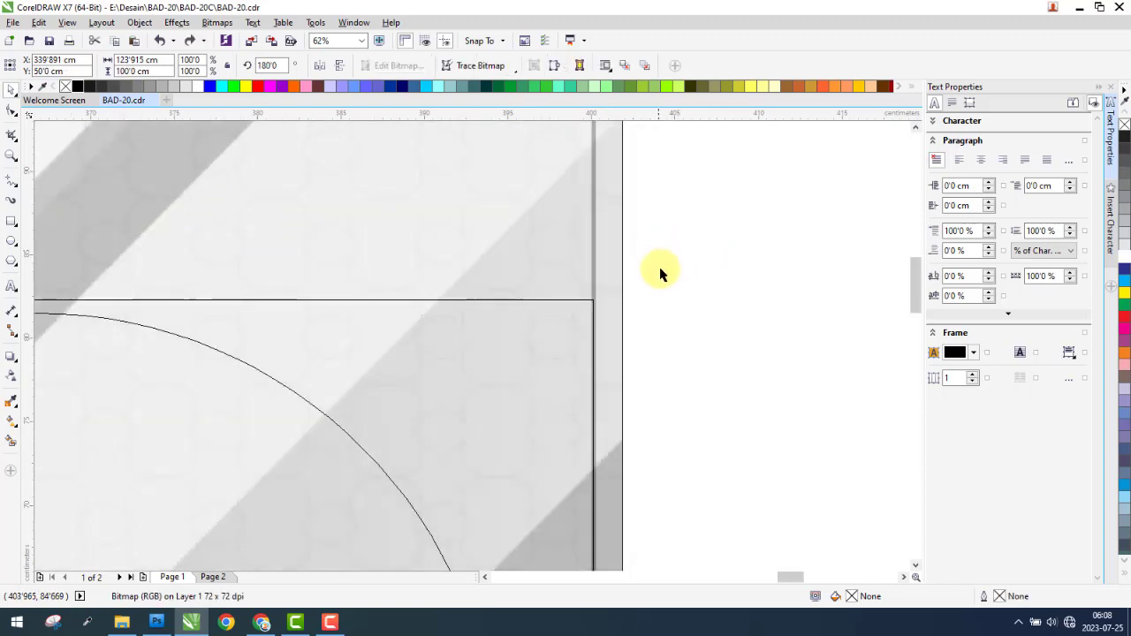
Move the right-hand background bitmap up to compare its outer edge with the patterned background, and undo the move.
{"action": "scroll", "coordinate": [660, 274], "scroll_direction": "down", "scroll_amount": 3}
{"action": "left_click_drag", "start_coordinate": [670, 253], "coordinate": [692, 168]}
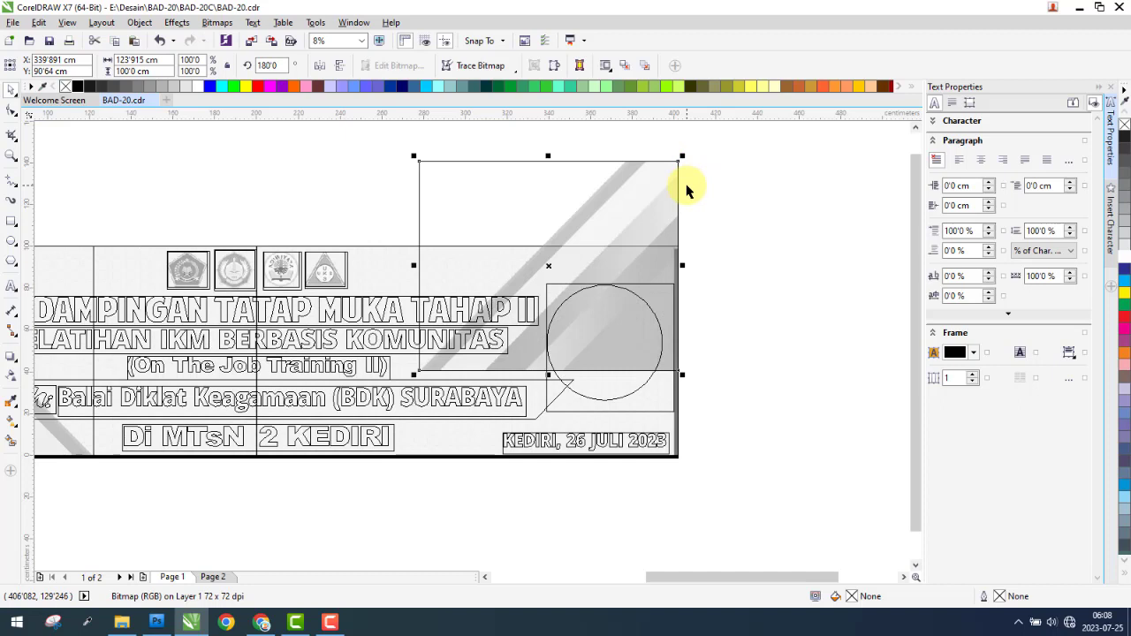
{"action": "left_click", "coordinate": [389, 267], "text": "shift"}
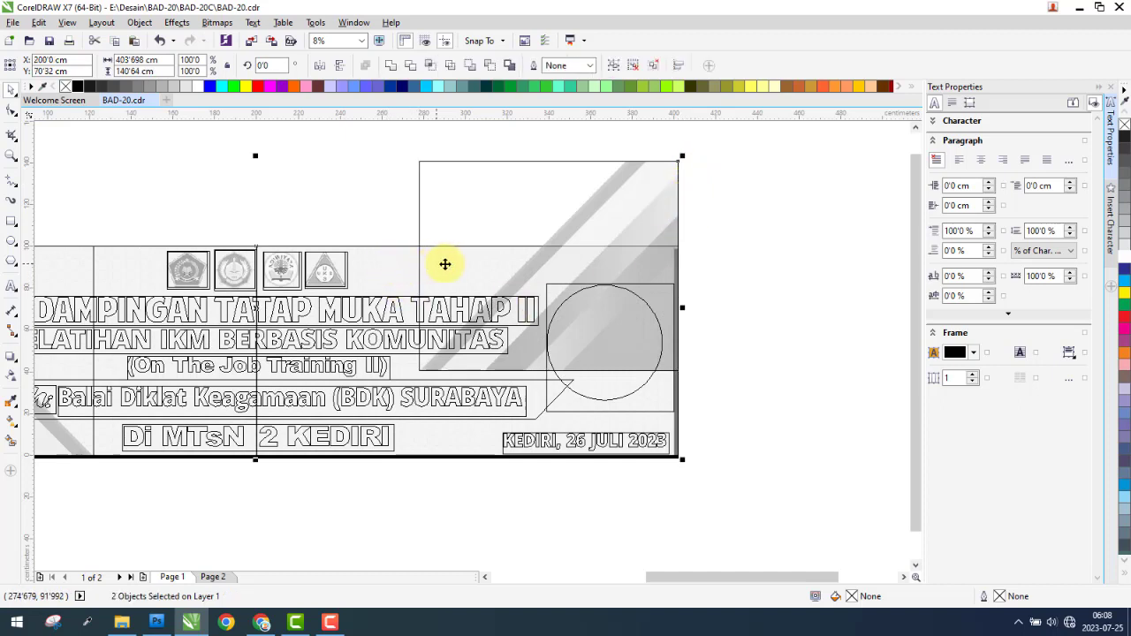
{"action": "left_click", "coordinate": [677, 232]}
{"action": "scroll", "coordinate": [681, 232], "scroll_direction": "up", "scroll_amount": 5}
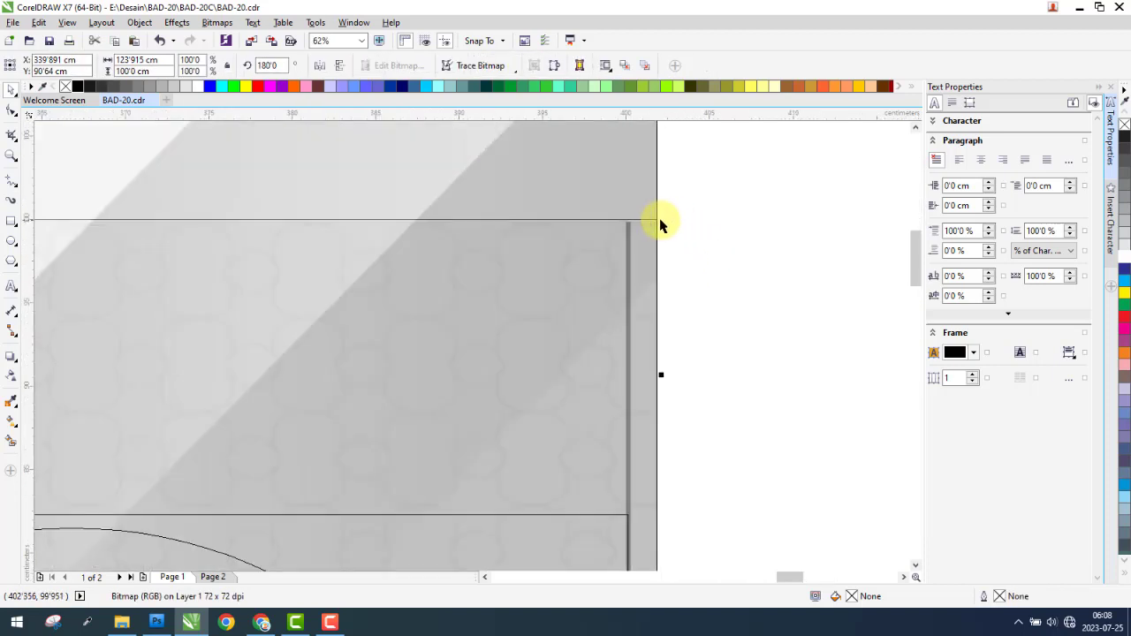
{"action": "key", "text": "ctrl+z"}
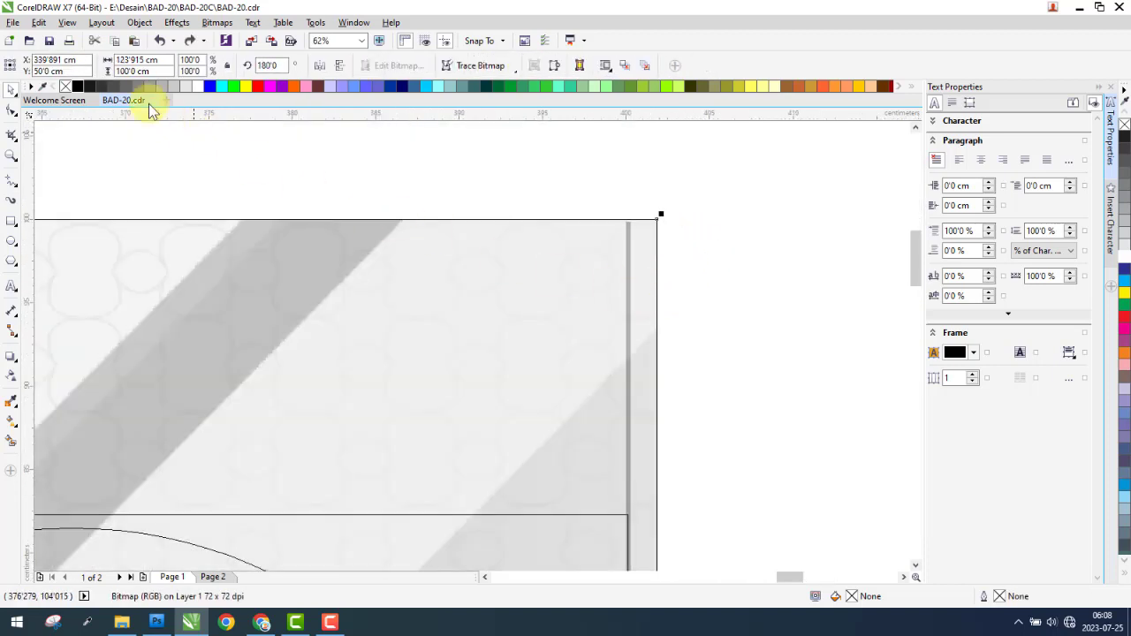
Return the view to full colour and move the right-hand background bitmap down about 20 cm to expose the patterned background's corner.
{"action": "left_click", "coordinate": [67, 22]}
{"action": "left_click", "coordinate": [84, 97]}
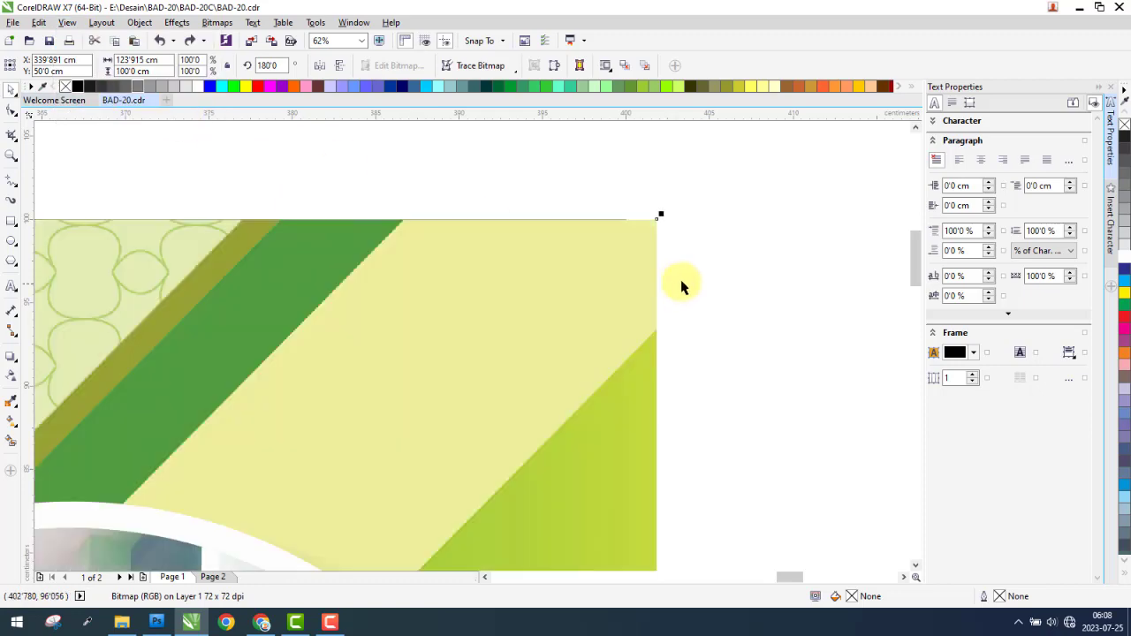
{"action": "left_click", "coordinate": [649, 239]}
{"action": "scroll", "coordinate": [641, 243], "scroll_direction": "down", "scroll_amount": 4}
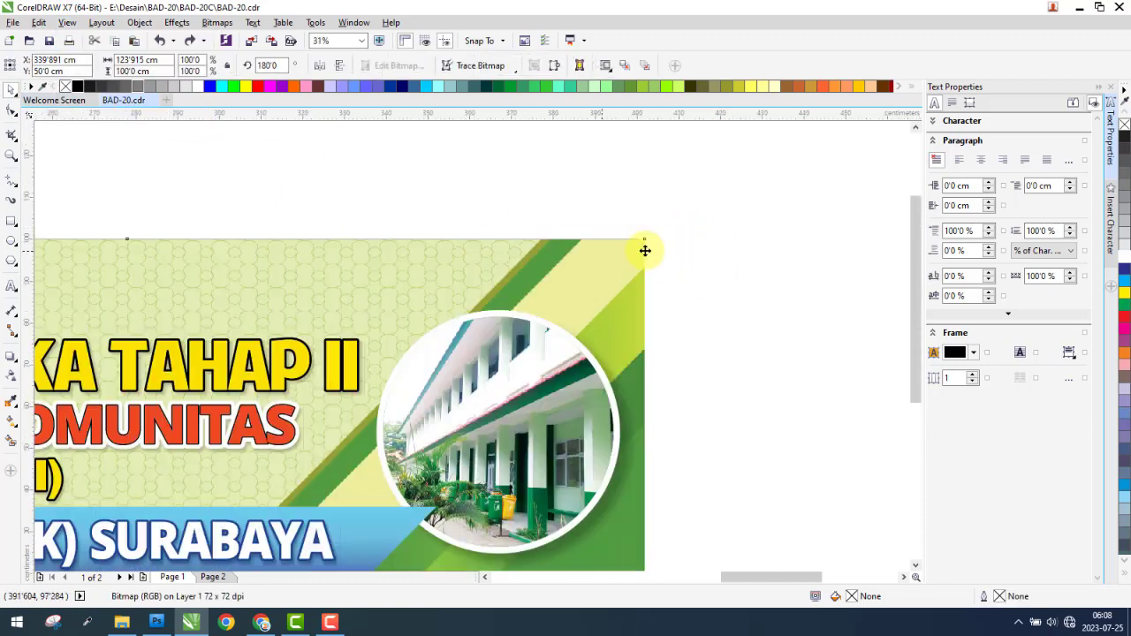
{"action": "left_click_drag", "start_coordinate": [645, 248], "coordinate": [642, 324]}
Set the width of the patterned background group to 400 cm, undoing its trial move first.
{"action": "left_click", "coordinate": [636, 257]}
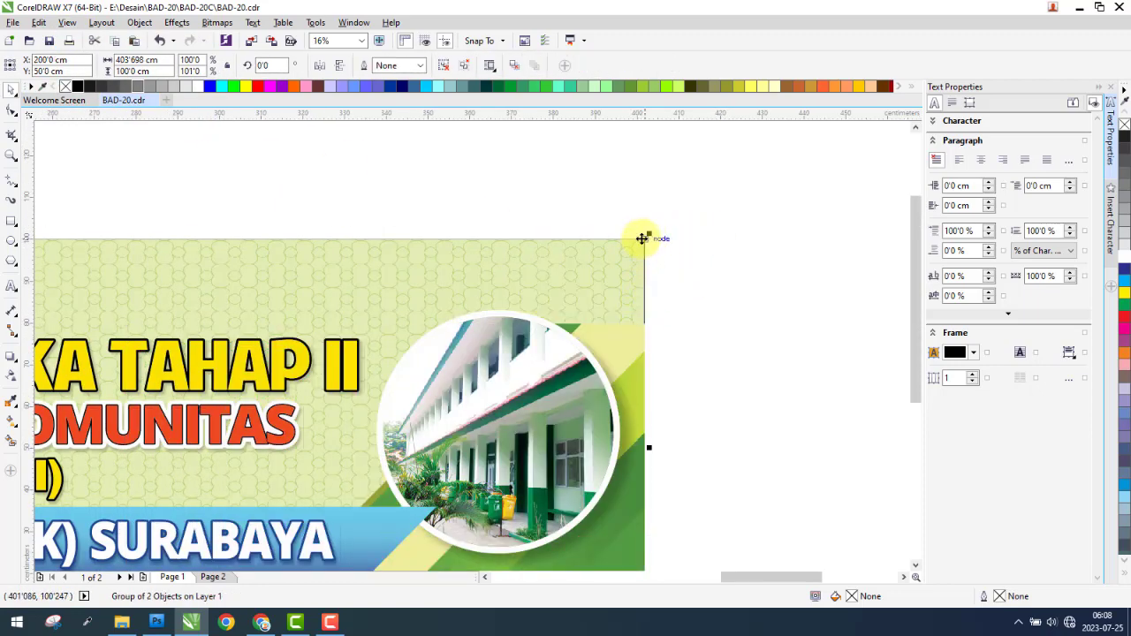
{"action": "scroll", "coordinate": [645, 239], "scroll_direction": "up", "scroll_amount": 4}
{"action": "left_click_drag", "start_coordinate": [619, 266], "coordinate": [624, 200]}
{"action": "key", "text": "ctrl+z"}
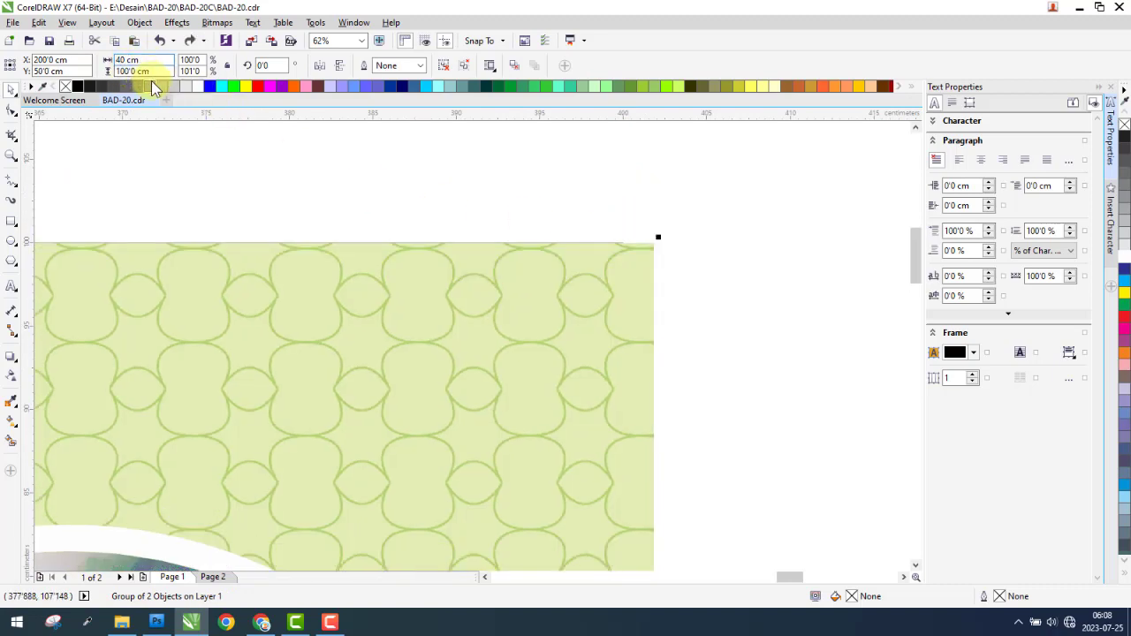
{"action": "key", "text": "Return"}
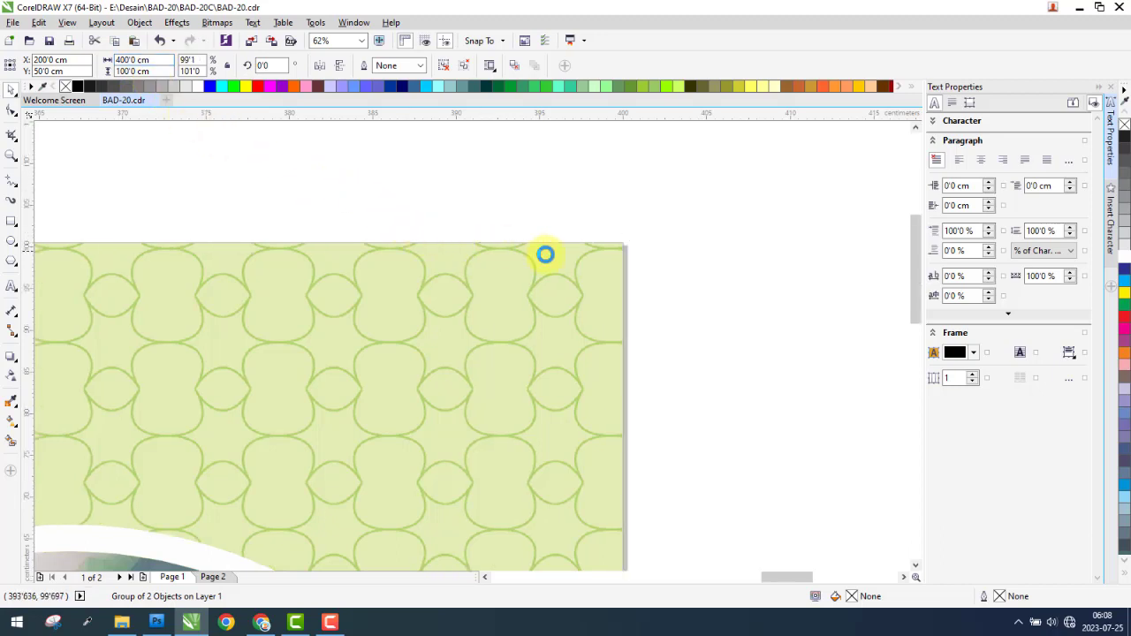
Align the right-hand background bitmap to the right and bottom edges of the patterned background.
{"action": "scroll", "coordinate": [543, 253], "scroll_direction": "down", "scroll_amount": 4}
{"action": "left_click", "coordinate": [452, 284], "text": "shift"}
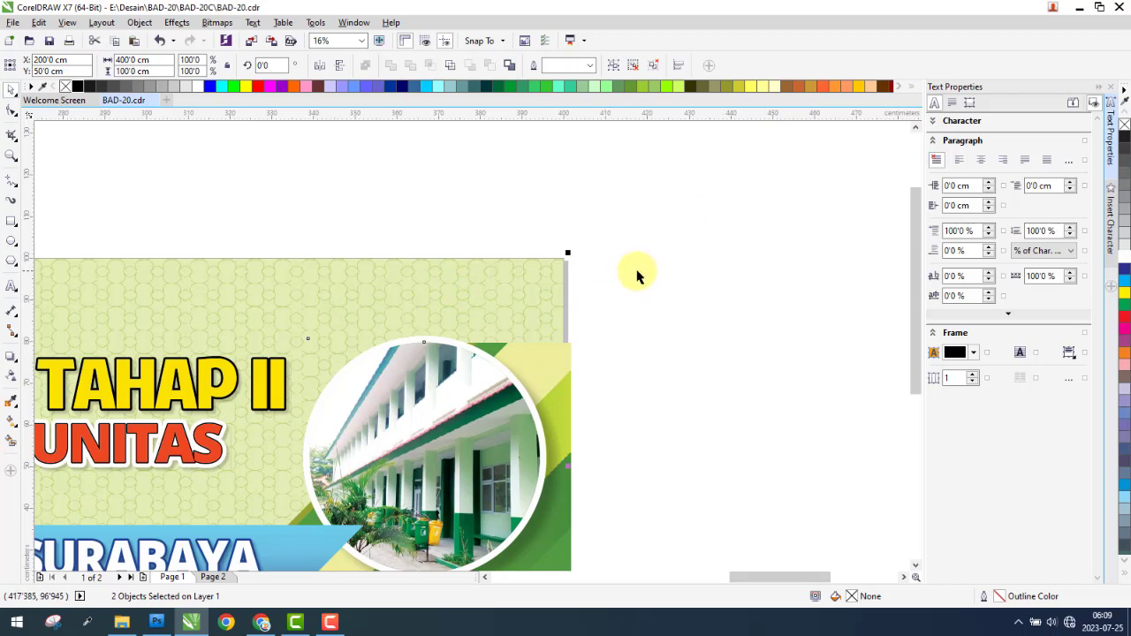
{"action": "left_click", "coordinate": [575, 398]}
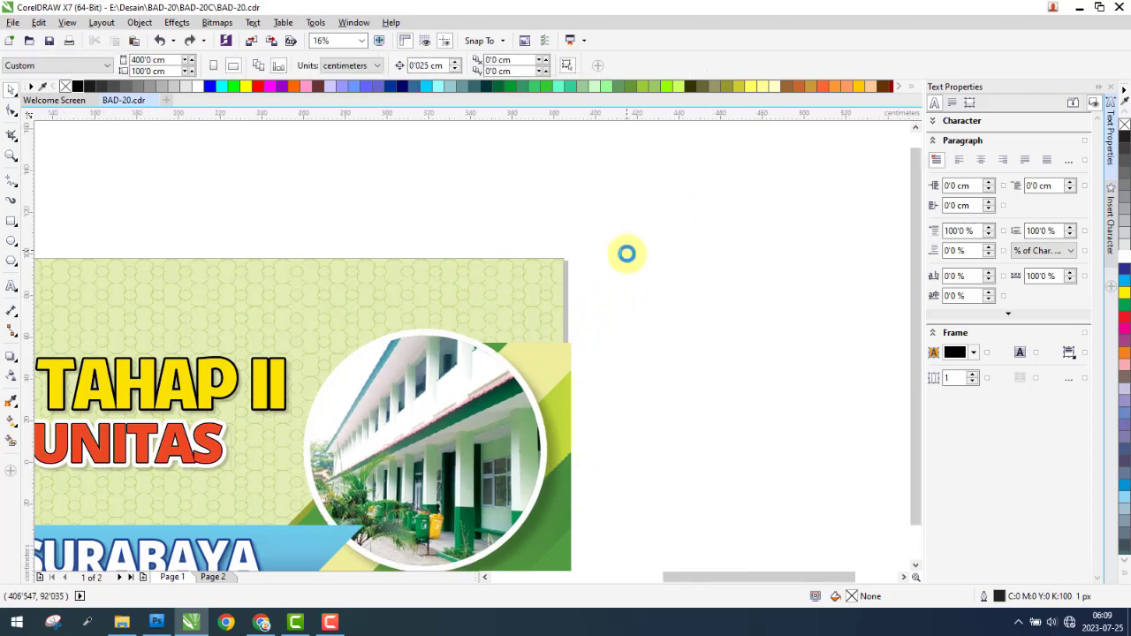
{"action": "scroll", "coordinate": [587, 312], "scroll_direction": "down", "scroll_amount": 4}
{"action": "left_click", "coordinate": [511, 416]}
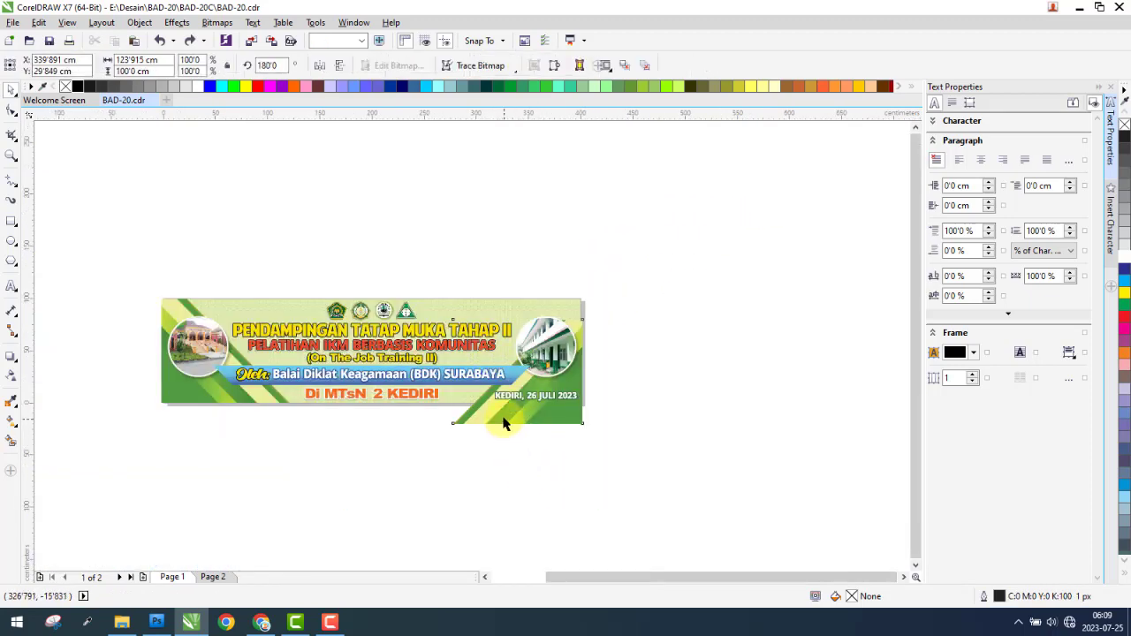
{"action": "left_click", "coordinate": [454, 305], "text": "shift"}
{"action": "key", "text": "r"}
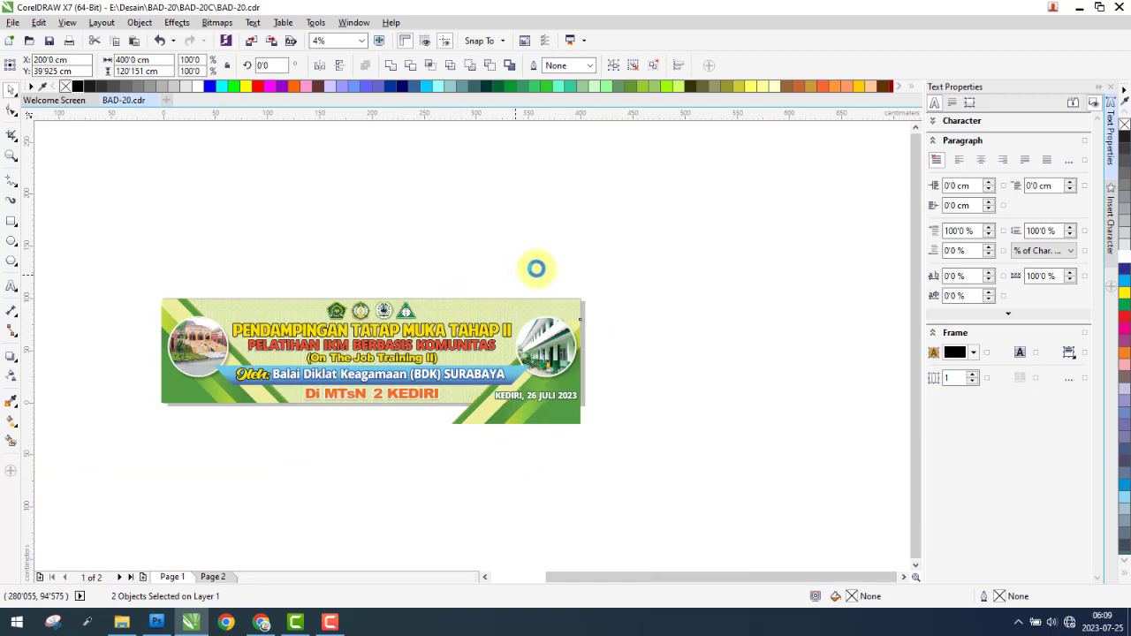
{"action": "key", "text": "b"}
Check the overall size of all objects on the page.
{"action": "left_click", "coordinate": [656, 251]}
{"action": "key", "text": "ctrl+a"}
{"action": "key", "text": "ctrl+a"}
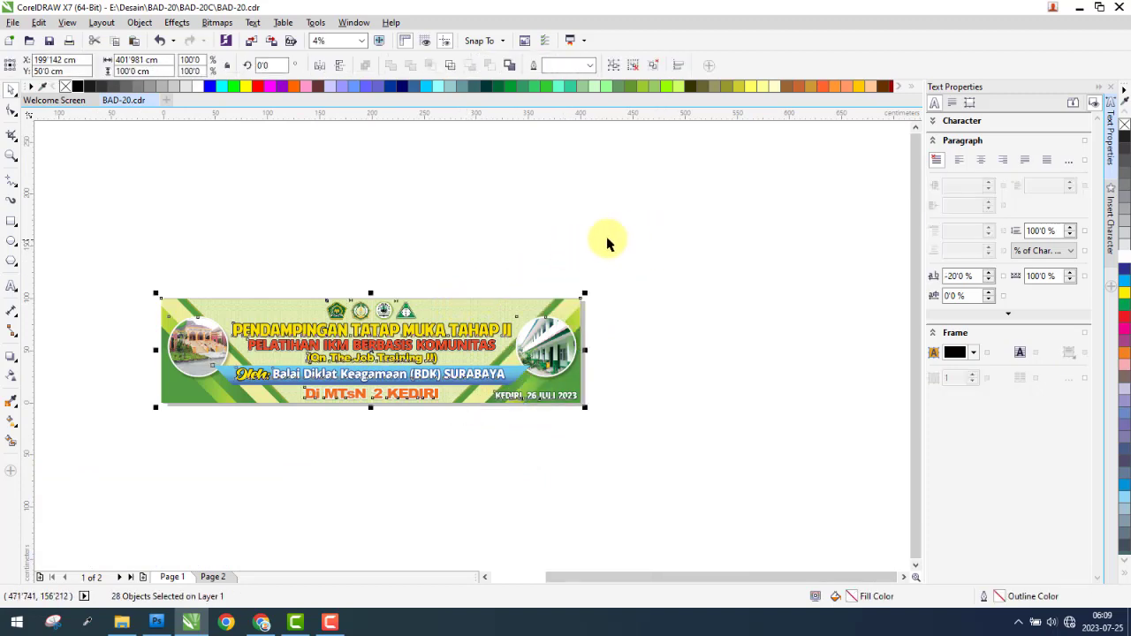
{"action": "left_click", "coordinate": [627, 355]}
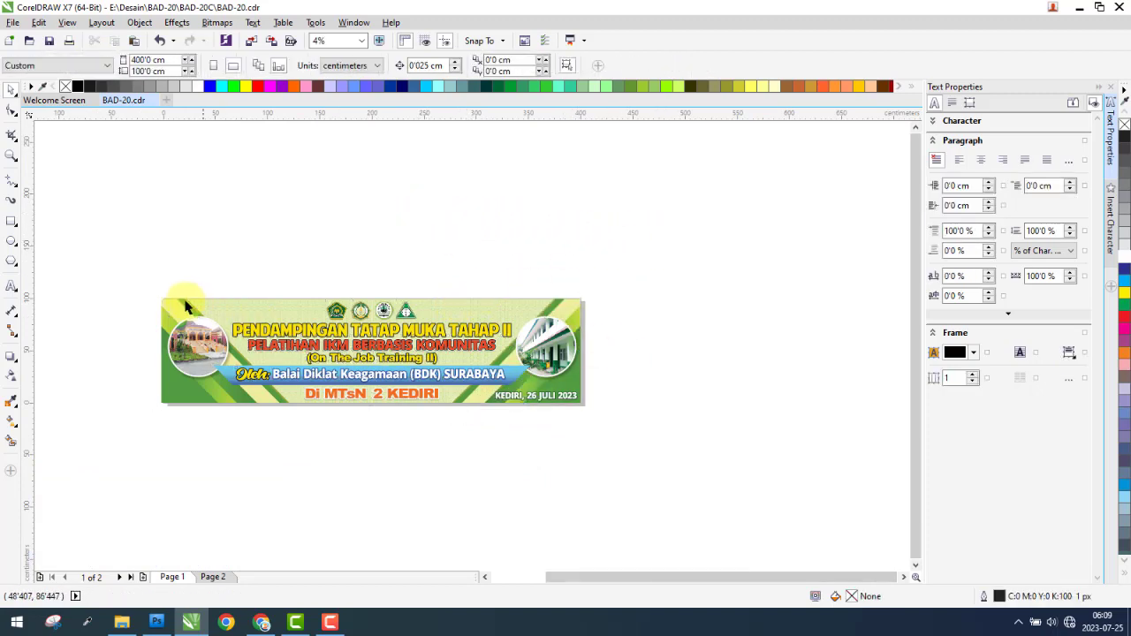
{"action": "mouse_move", "coordinate": [237, 319]}
{"action": "left_mouse_down"}
{"action": "mouse_move", "coordinate": [254, 267]}
{"action": "mouse_move", "coordinate": [236, 327]}
{"action": "left_mouse_up"}
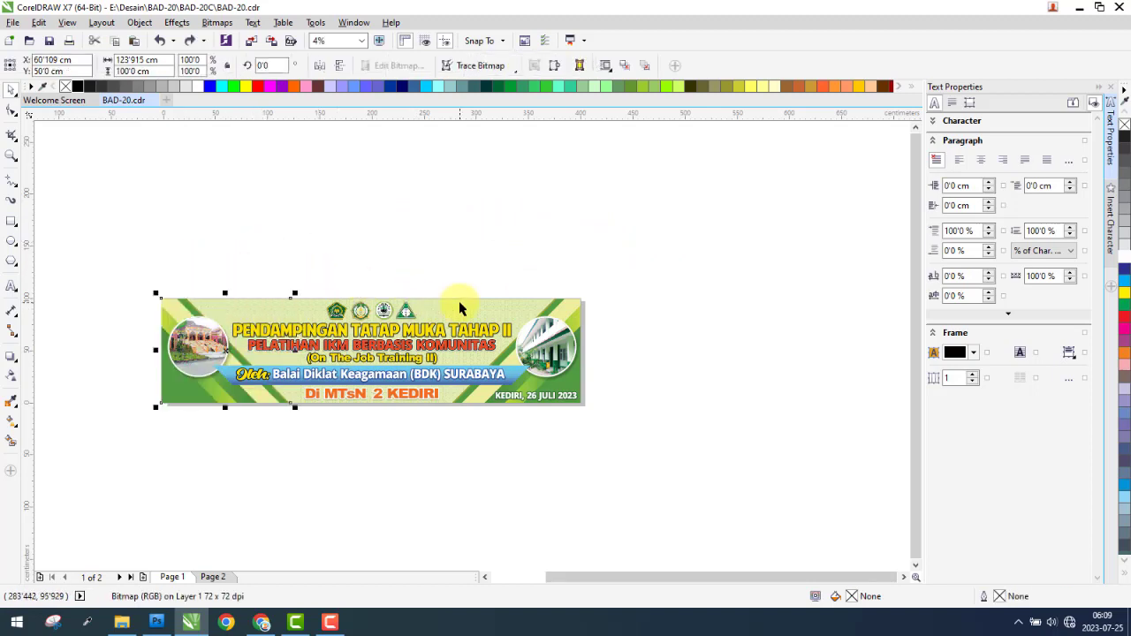
{"action": "left_click_drag", "start_coordinate": [422, 300], "coordinate": [419, 185]}
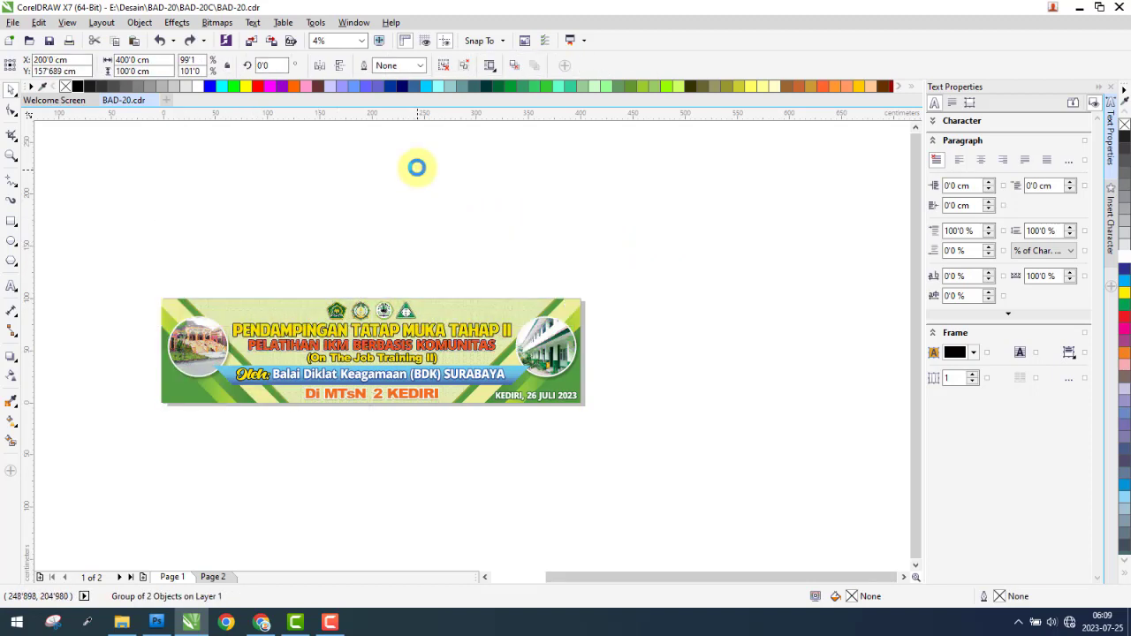
{"action": "left_click_drag", "start_coordinate": [284, 183], "coordinate": [284, 296]}
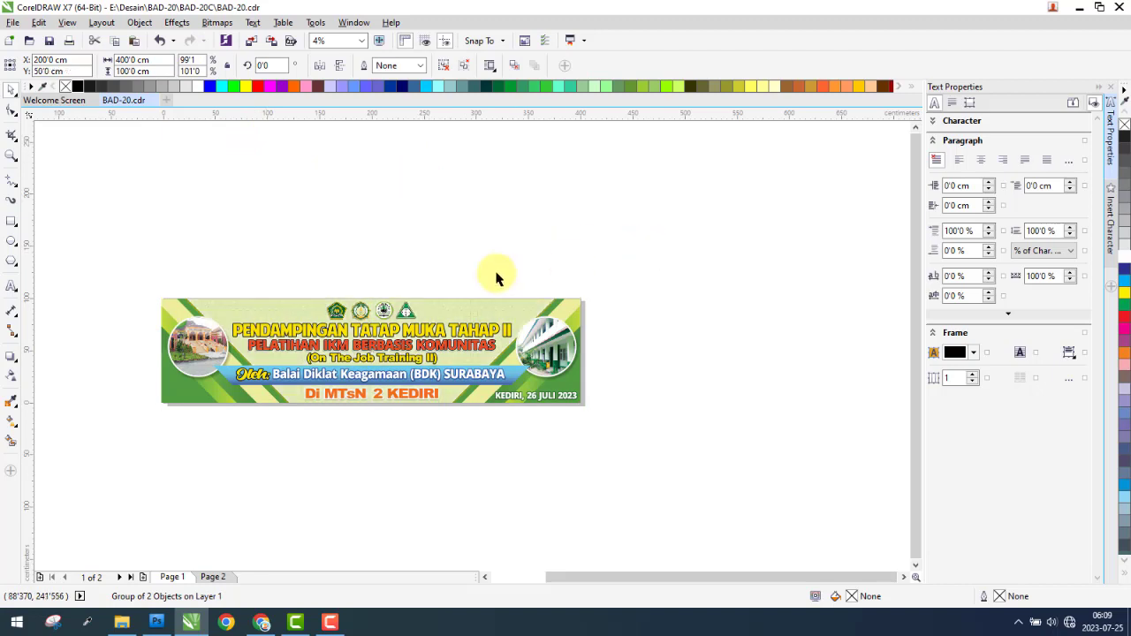
Align the left-hand background bitmap to the left edge of the patterned background.
{"action": "left_click", "coordinate": [184, 317]}
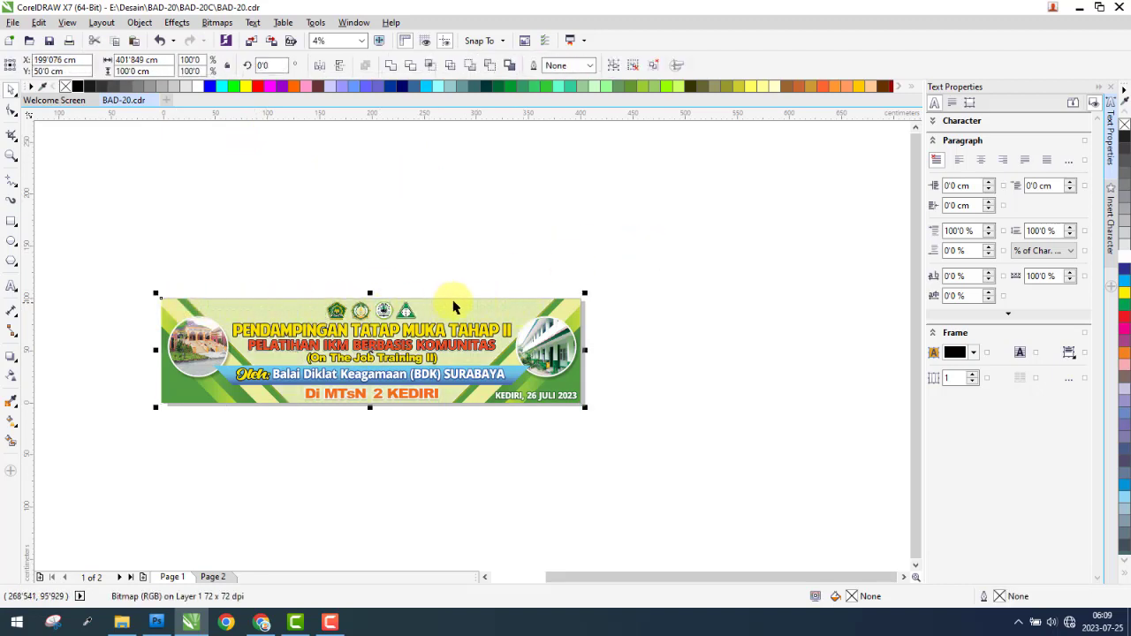
{"action": "left_click", "coordinate": [424, 265]}
{"action": "left_click", "coordinate": [233, 311]}
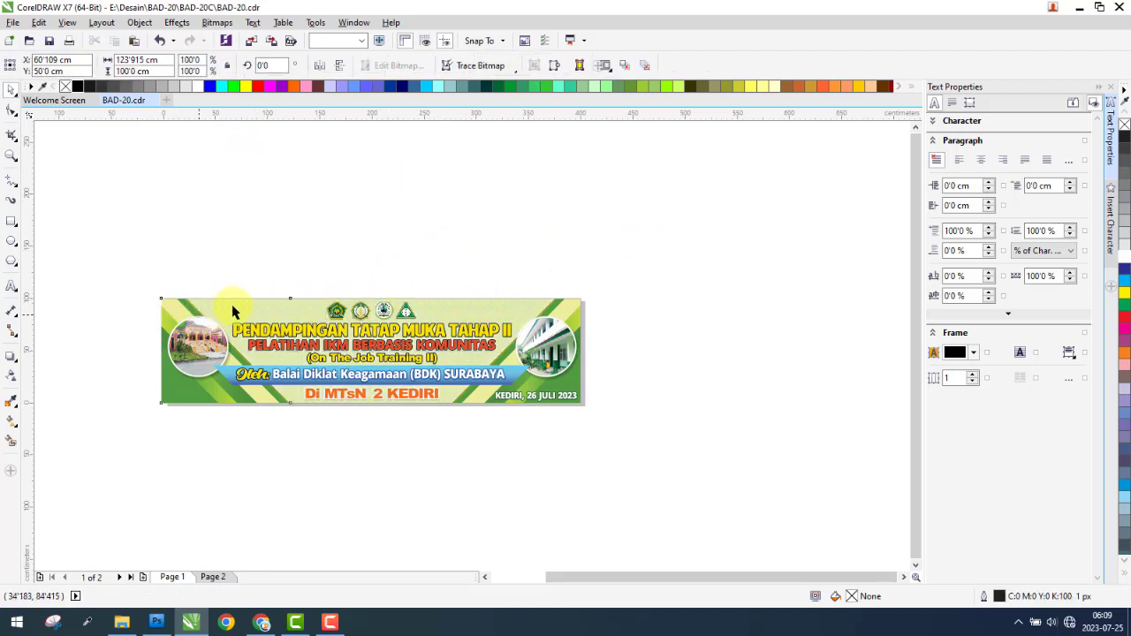
{"action": "left_click", "coordinate": [315, 308], "text": "shift"}
{"action": "left_click", "coordinate": [291, 254]}
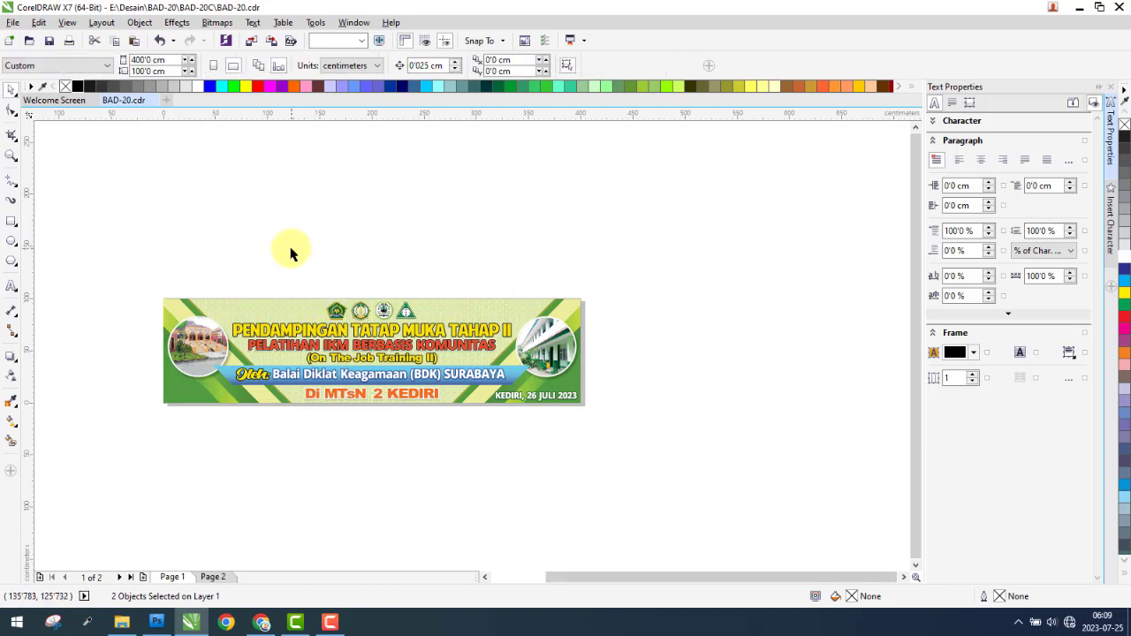
Compare the combined size of the right-hand bitmap and patterned background with that of all objects.
{"action": "left_click", "coordinate": [252, 170]}
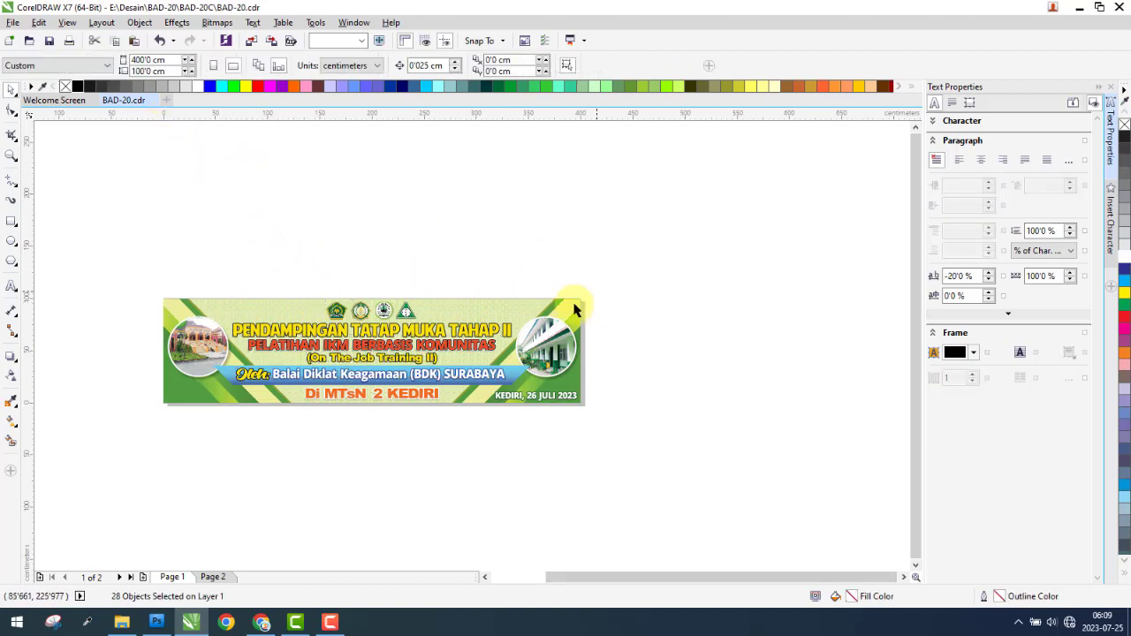
{"action": "left_click", "coordinate": [582, 313]}
{"action": "left_click", "coordinate": [421, 302], "text": "shift"}
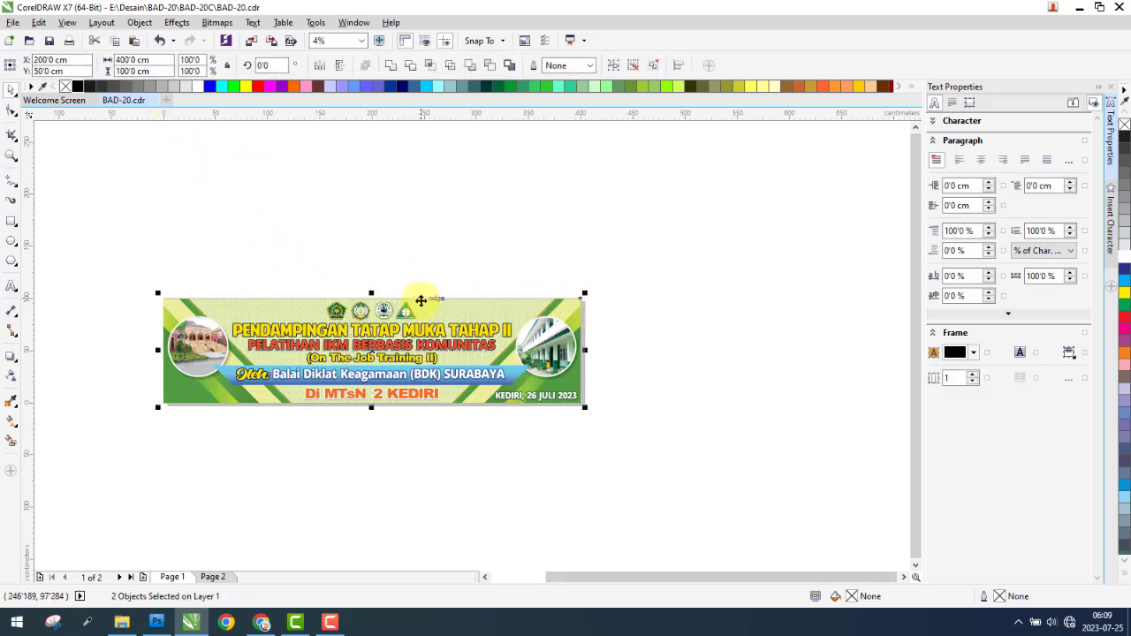
{"action": "left_click", "coordinate": [496, 293]}
{"action": "key", "text": "ctrl+a"}
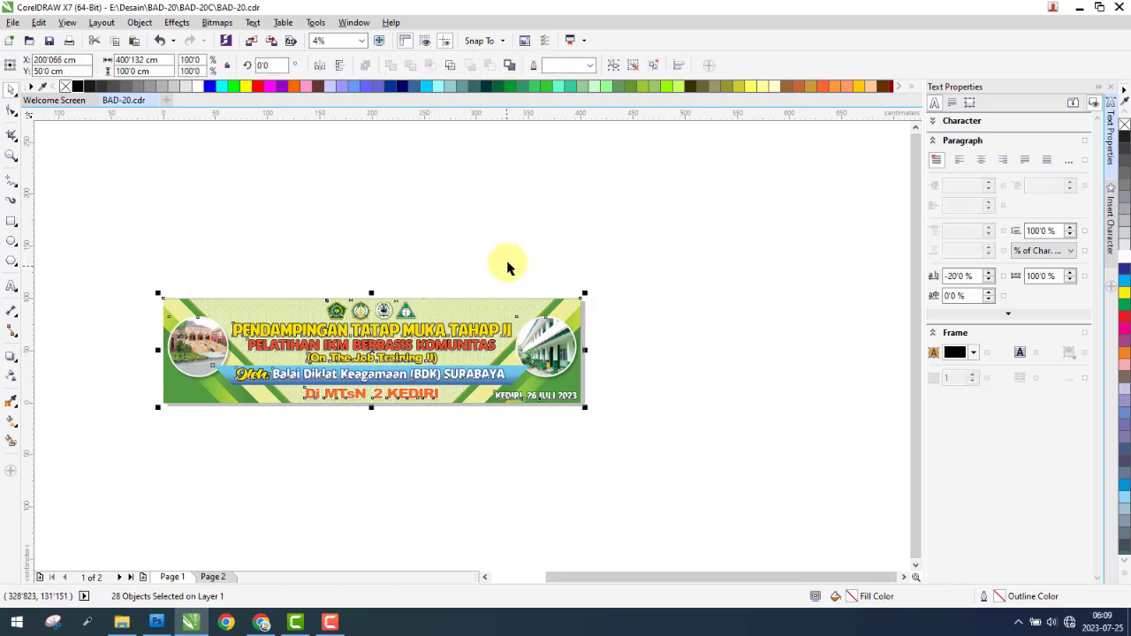
Move the photo group above the banner to check the size of the remaining objects, and undo the move.
{"action": "left_click_drag", "start_coordinate": [563, 336], "coordinate": [568, 180]}
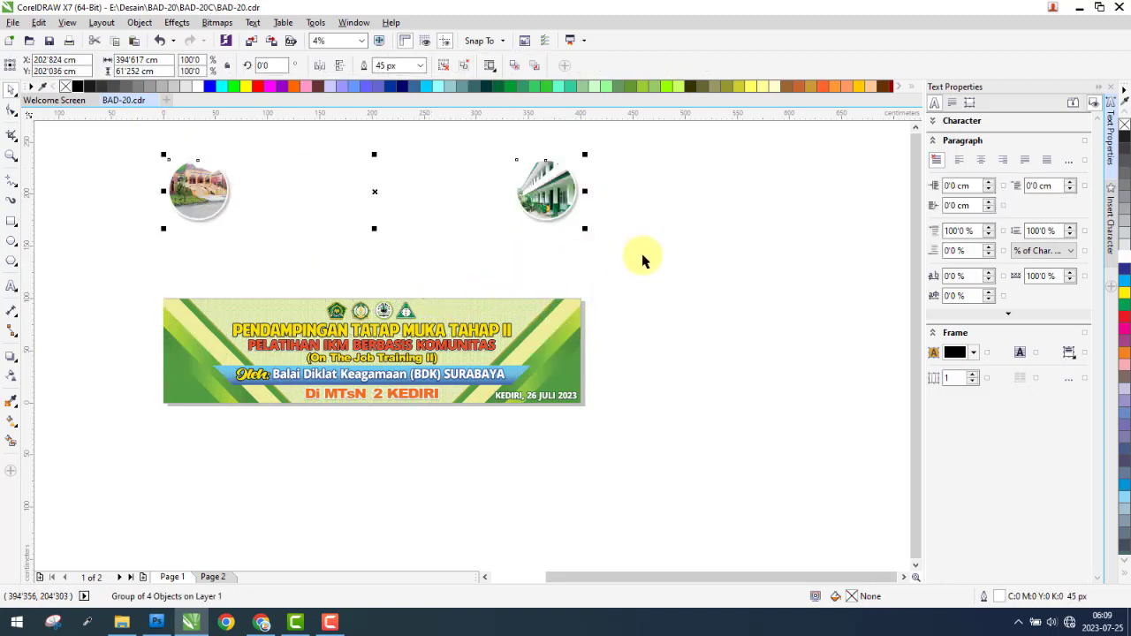
{"action": "left_click_drag", "start_coordinate": [645, 255], "coordinate": [97, 462]}
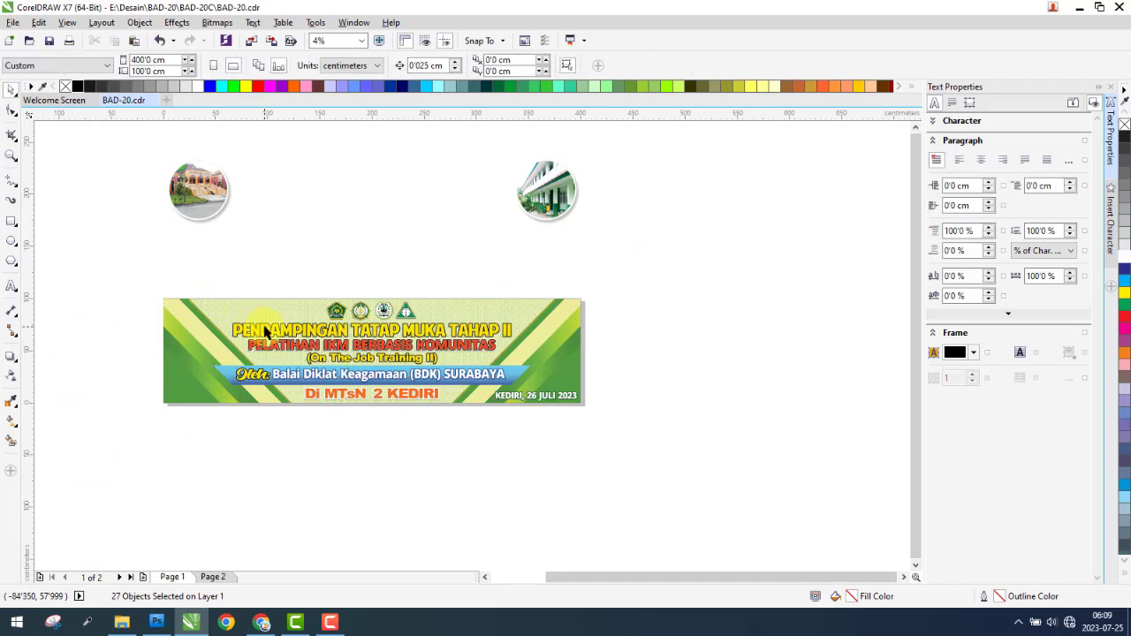
{"action": "key", "text": "ctrl+z"}
{"action": "left_click", "coordinate": [700, 281]}
Draw a rectangle about 71 x 72 cm around the right-hand building photo, with its outer side on the page edge.
{"action": "scroll", "coordinate": [564, 348], "scroll_direction": "up", "scroll_amount": 1}
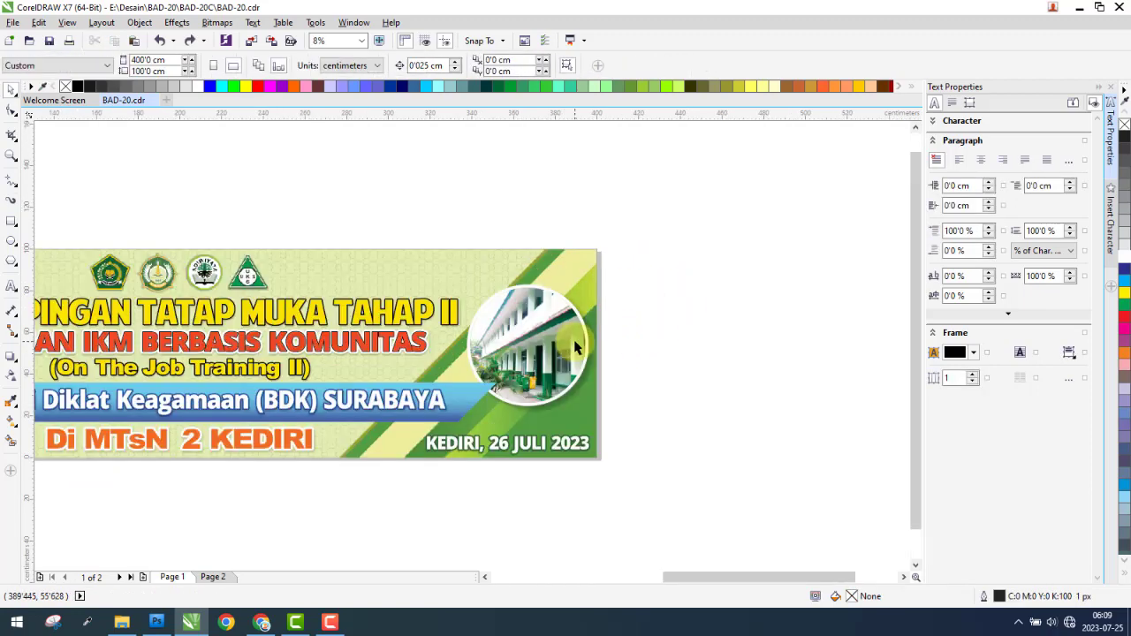
{"action": "left_click", "coordinate": [564, 348]}
{"action": "scroll", "coordinate": [586, 341], "scroll_direction": "up", "scroll_amount": 2}
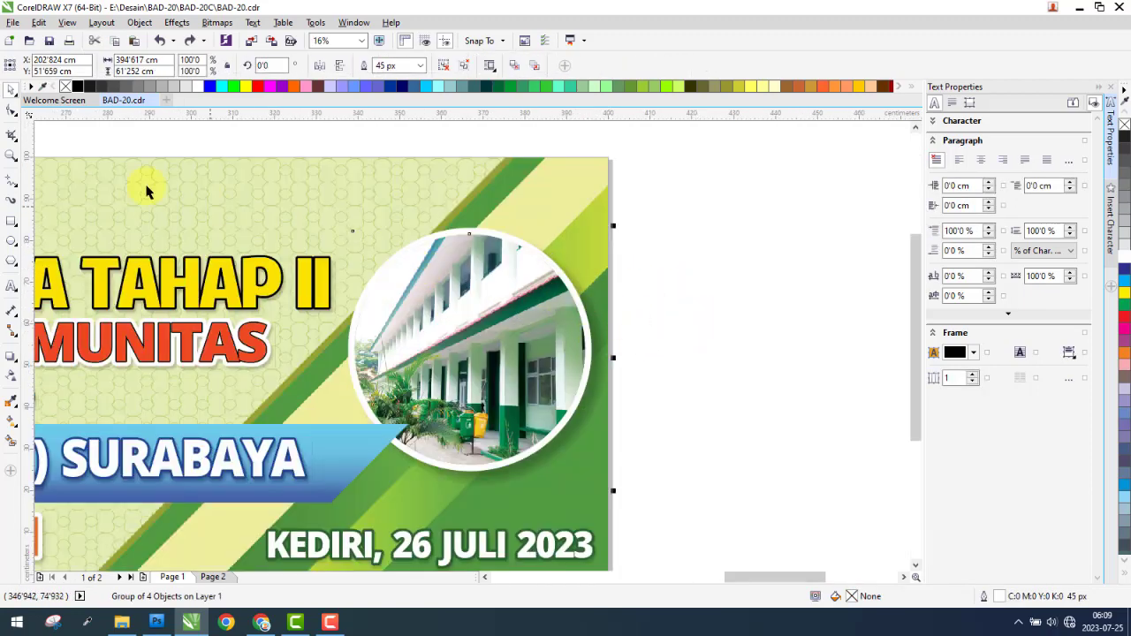
{"action": "left_click", "coordinate": [11, 223]}
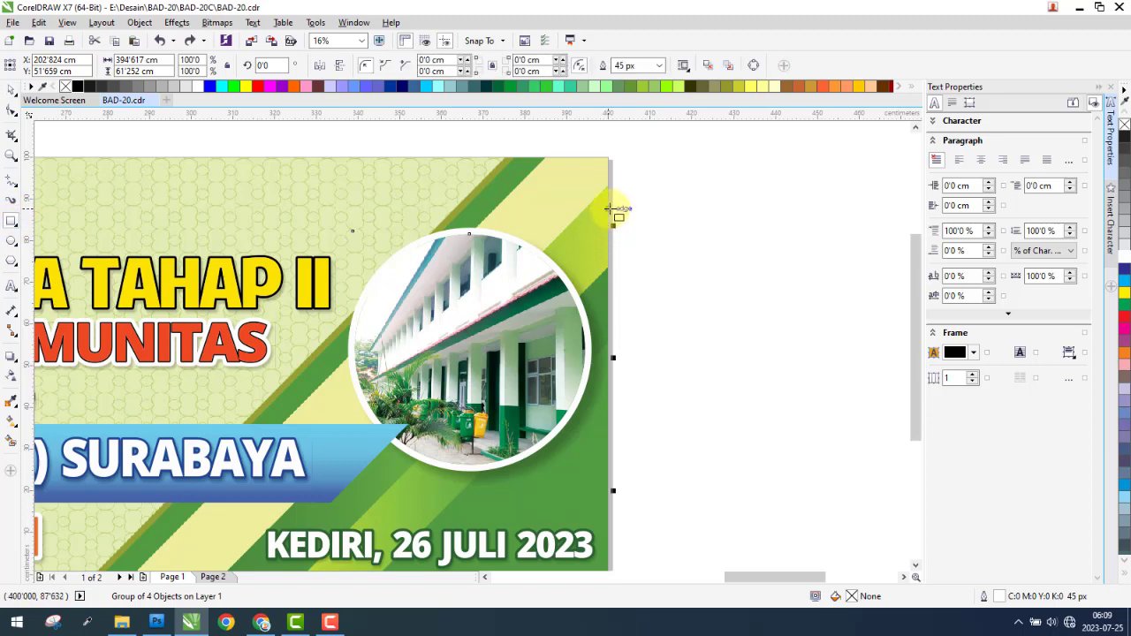
{"action": "left_click_drag", "start_coordinate": [609, 208], "coordinate": [313, 510]}
{"action": "left_click", "coordinate": [12, 91]}
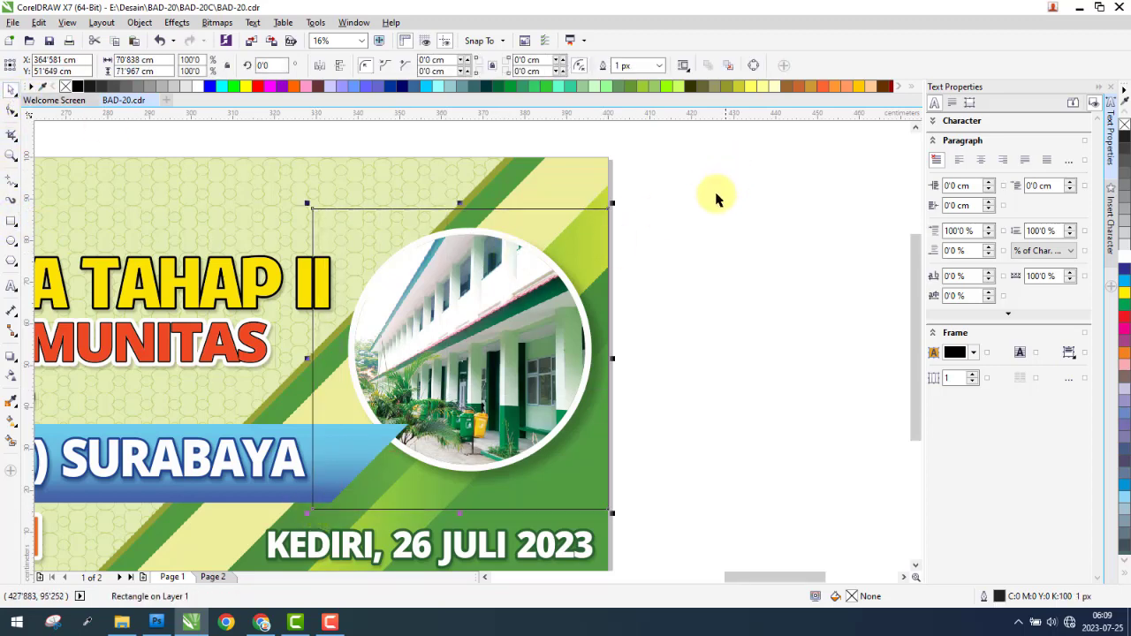
{"action": "left_click_drag", "start_coordinate": [725, 200], "coordinate": [309, 498]}
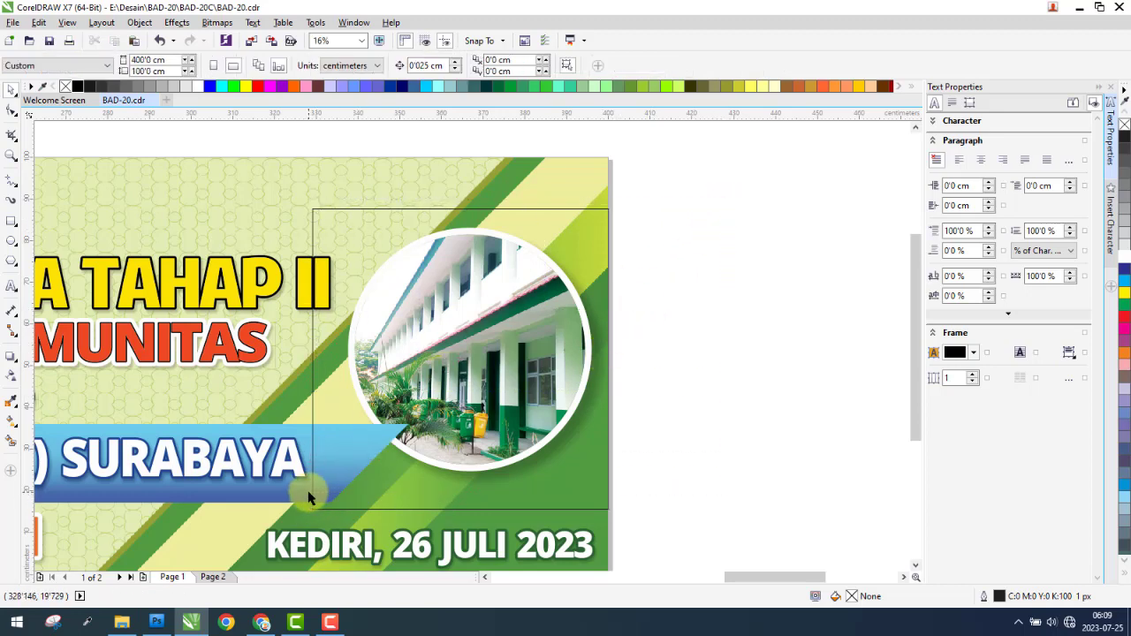
Ungroup the two circular building photos so the right-hand one can be handled separately.
{"action": "left_click", "coordinate": [475, 251]}
{"action": "left_click_drag", "start_coordinate": [737, 185], "coordinate": [324, 558]}
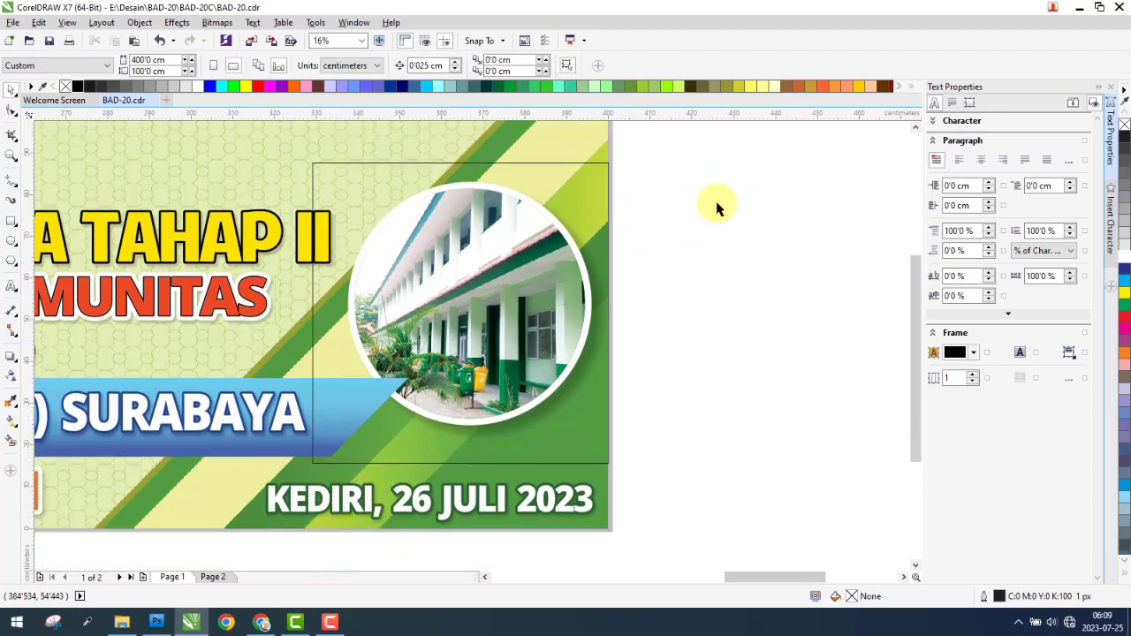
{"action": "left_click_drag", "start_coordinate": [722, 140], "coordinate": [347, 509]}
{"action": "scroll", "coordinate": [382, 348], "scroll_direction": "down", "scroll_amount": 2}
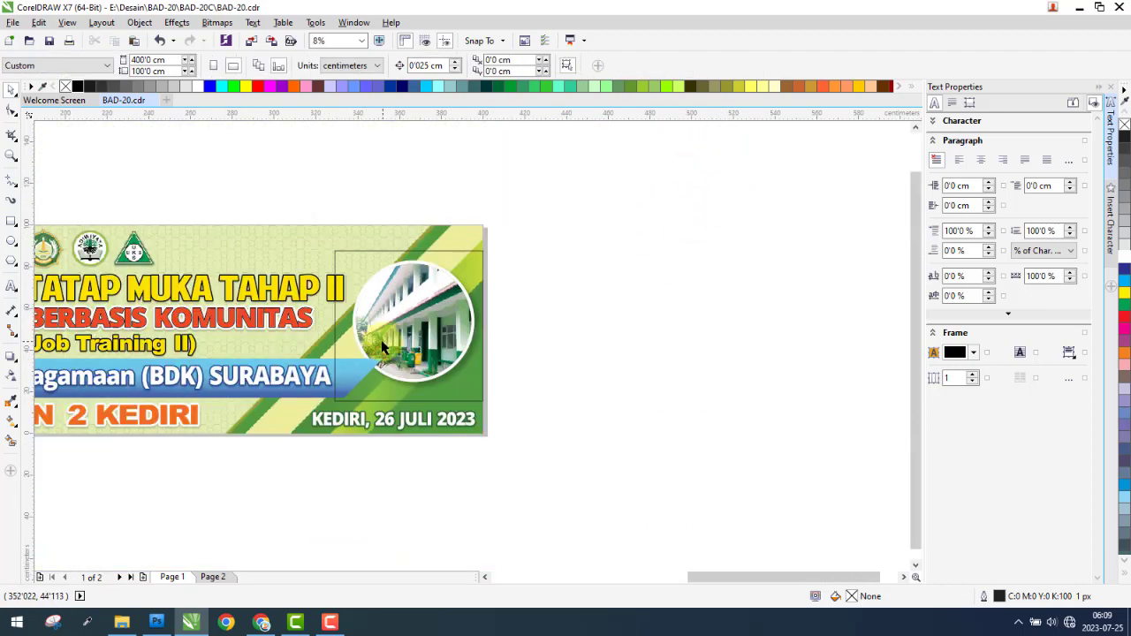
{"action": "left_click", "coordinate": [314, 345]}
{"action": "scroll", "coordinate": [561, 337], "scroll_direction": "down", "scroll_amount": 2}
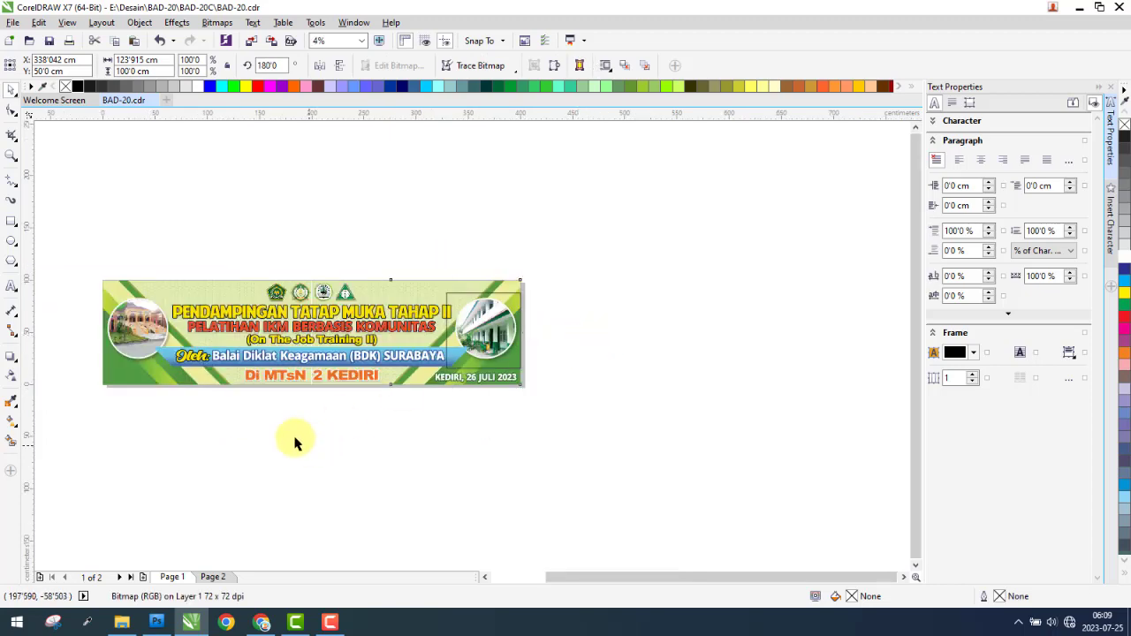
{"action": "left_click", "coordinate": [131, 327]}
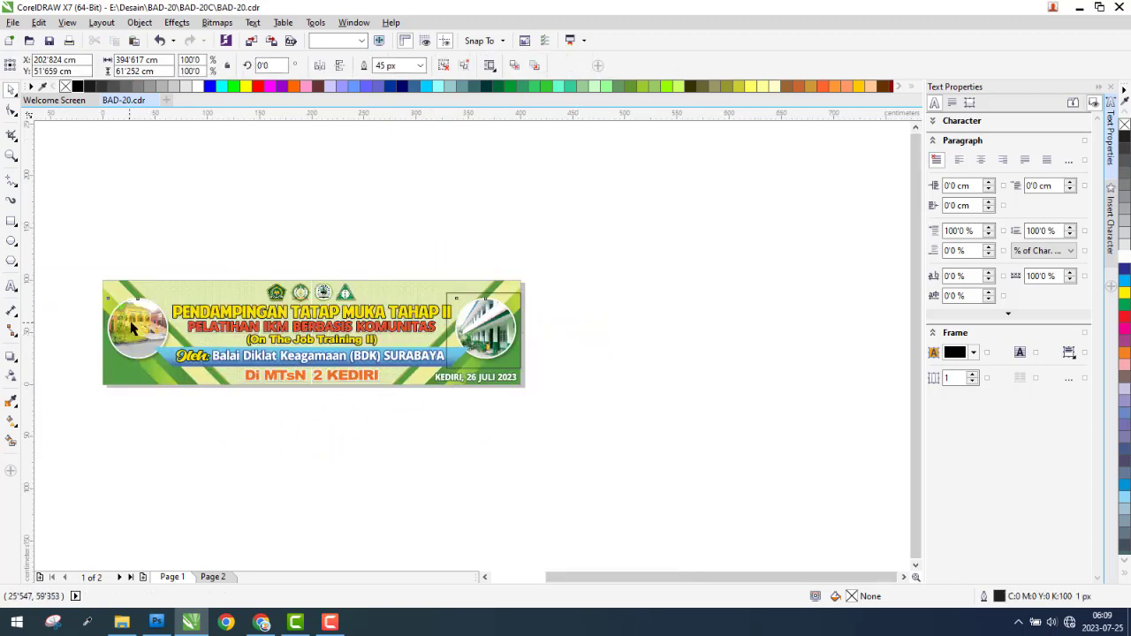
{"action": "left_click", "coordinate": [589, 253]}
{"action": "scroll", "coordinate": [495, 301], "scroll_direction": "up", "scroll_amount": 4}
{"action": "scroll", "coordinate": [398, 535], "scroll_direction": "down", "scroll_amount": 1}
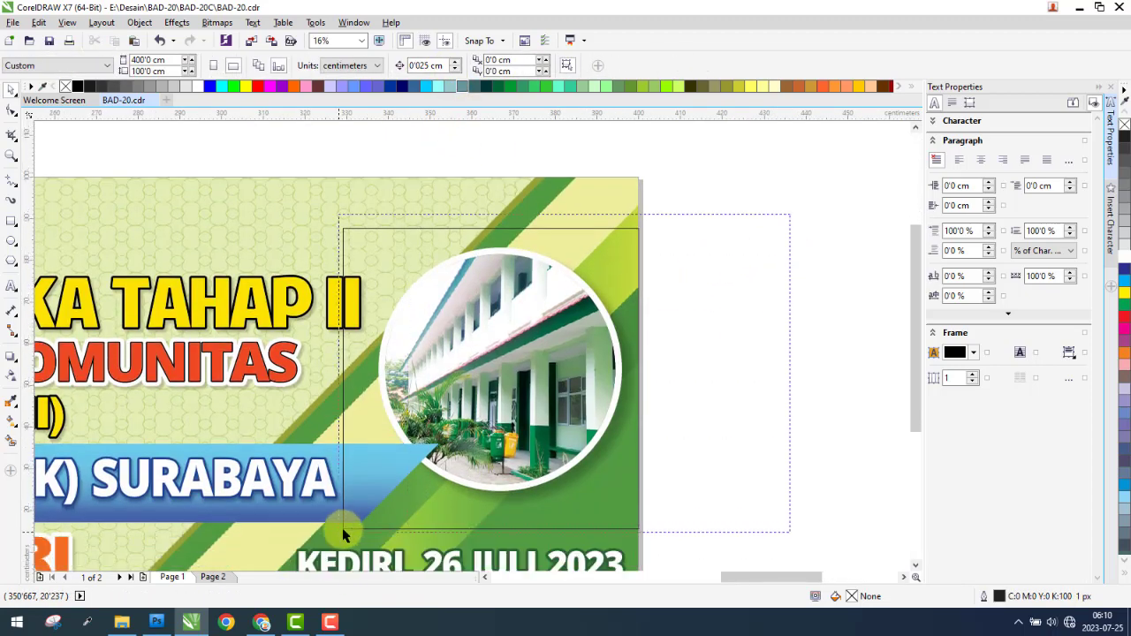
PowerClip the right-hand building photo with its shadow inside the rectangle around it and remove that rectangle's outline.
{"action": "left_click", "coordinate": [346, 527]}
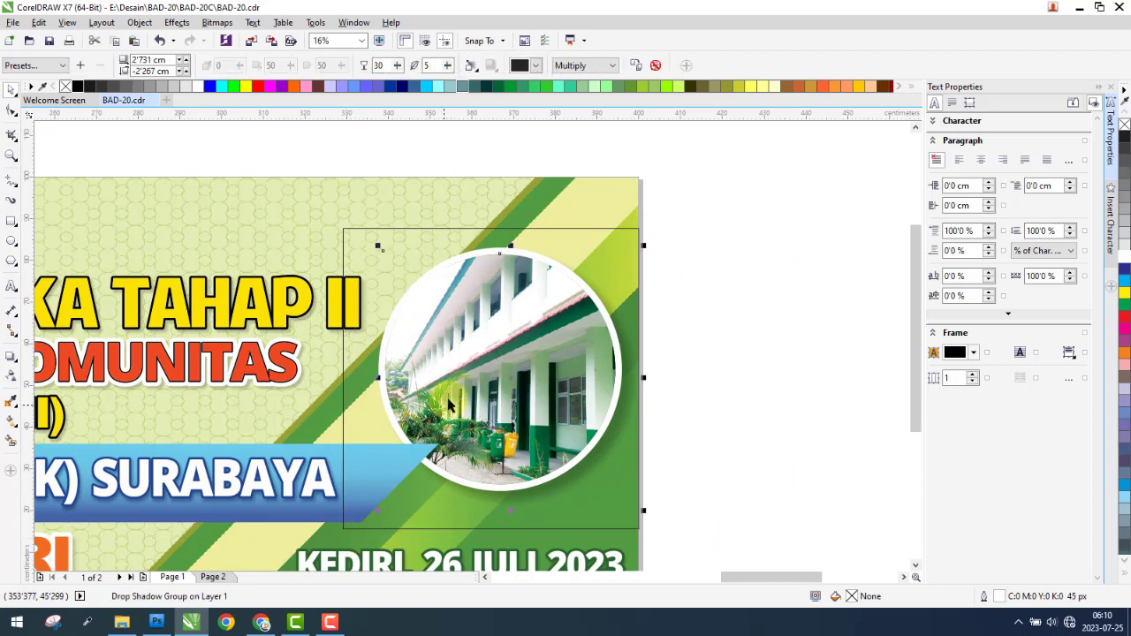
{"action": "right_click", "coordinate": [511, 382]}
{"action": "left_click", "coordinate": [591, 77]}
{"action": "left_click", "coordinate": [586, 230]}
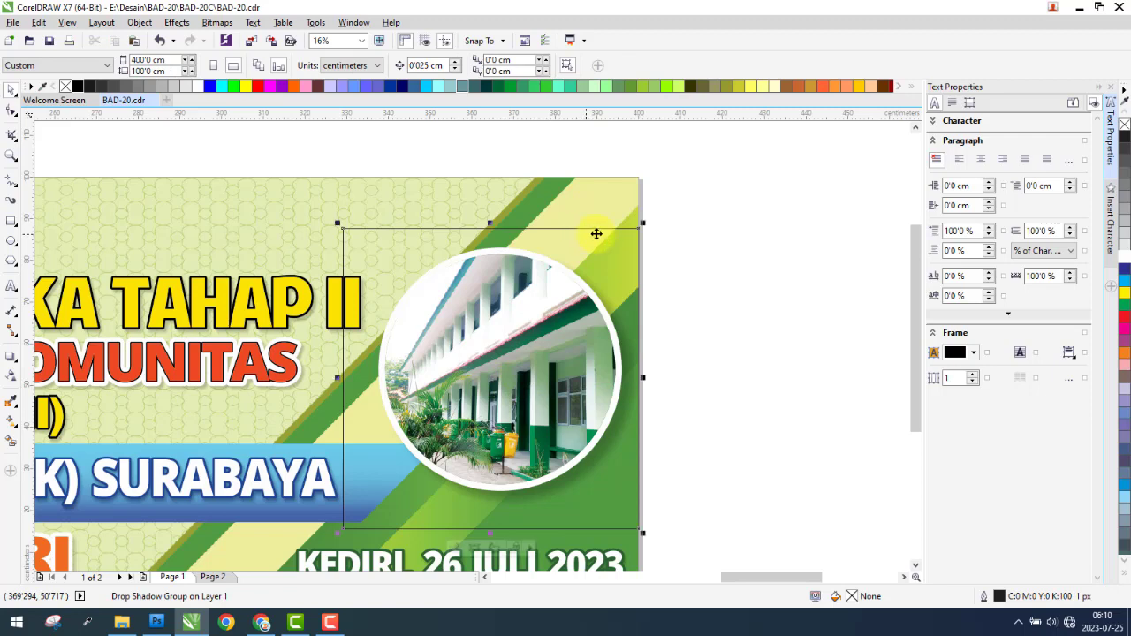
{"action": "left_click", "coordinate": [597, 233]}
{"action": "left_click", "coordinate": [673, 285]}
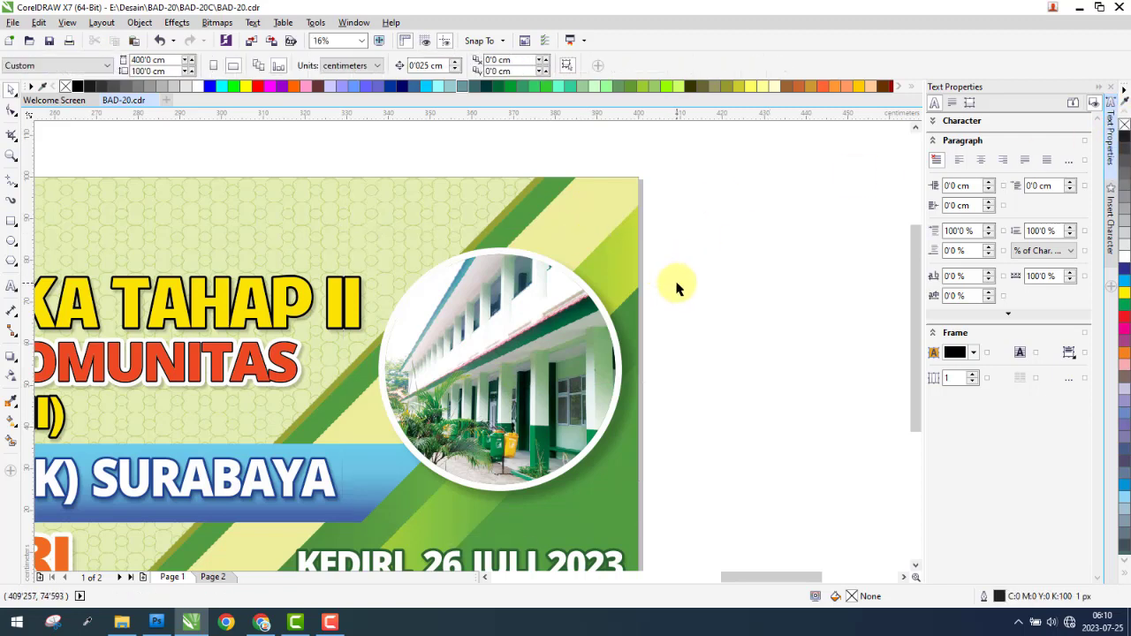
Select all objects on the page to check their overall size against the page.
{"action": "key", "text": "ctrl+a"}
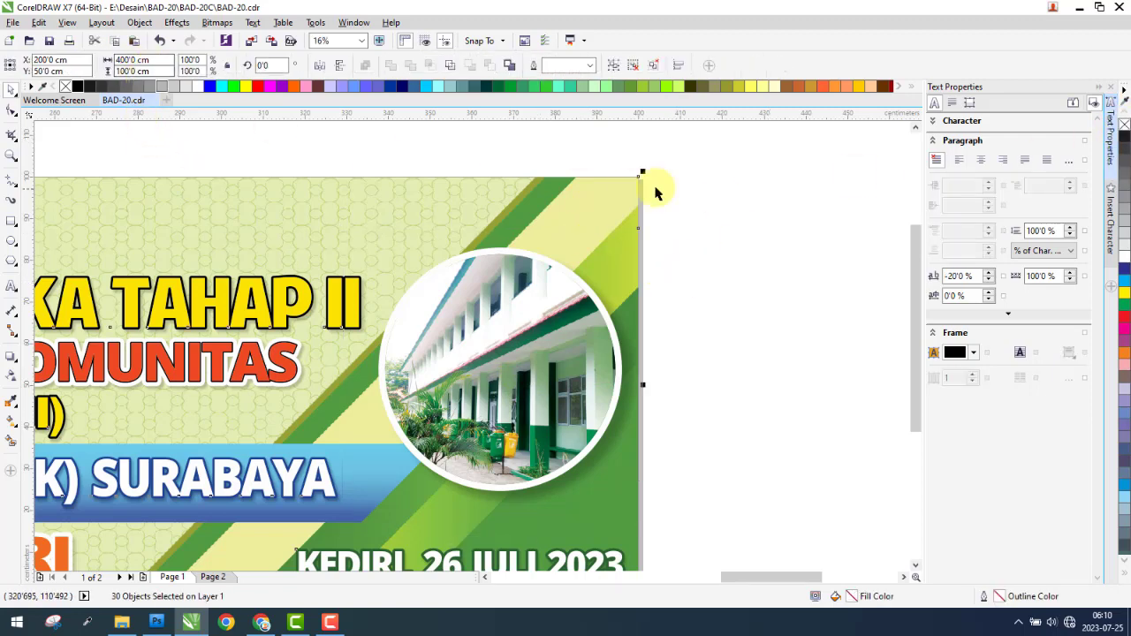
{"action": "left_click", "coordinate": [687, 202]}
{"action": "scroll", "coordinate": [705, 231], "scroll_direction": "down", "scroll_amount": 1}
{"action": "scroll", "coordinate": [768, 236], "scroll_direction": "down", "scroll_amount": 1}
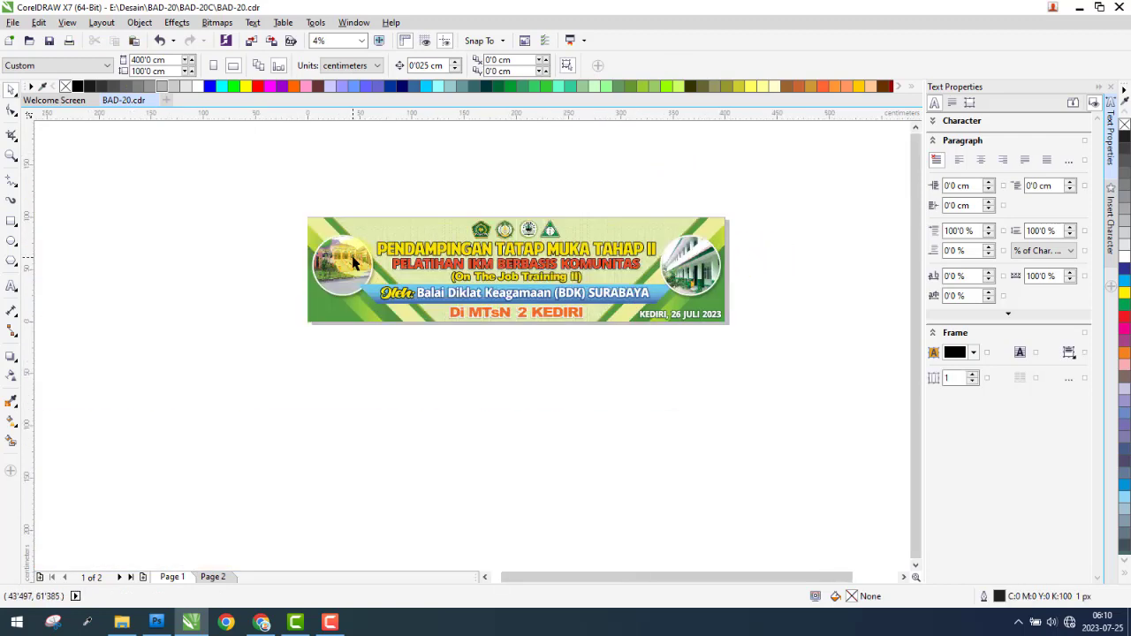
Cast a drop shadow about 6.3 cm toward the banner's middle from the left-hand background bitmap, with opacity 15 and feathering 5.
{"action": "scroll", "coordinate": [348, 217], "scroll_direction": "up", "scroll_amount": 2}
{"action": "left_click", "coordinate": [311, 201]}
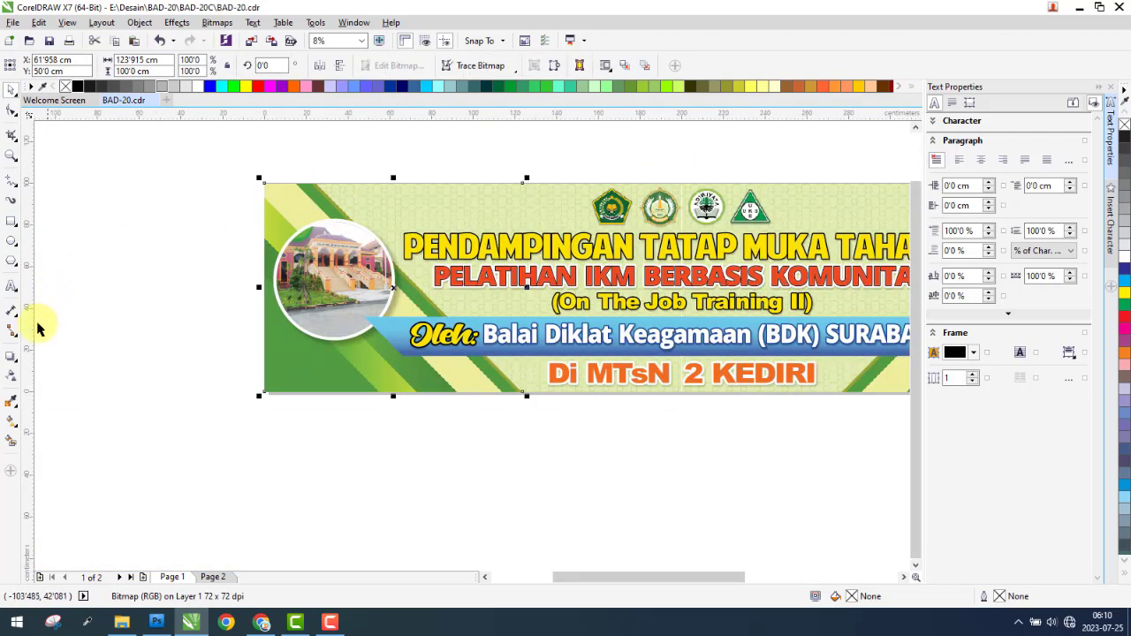
{"action": "left_click", "coordinate": [11, 358]}
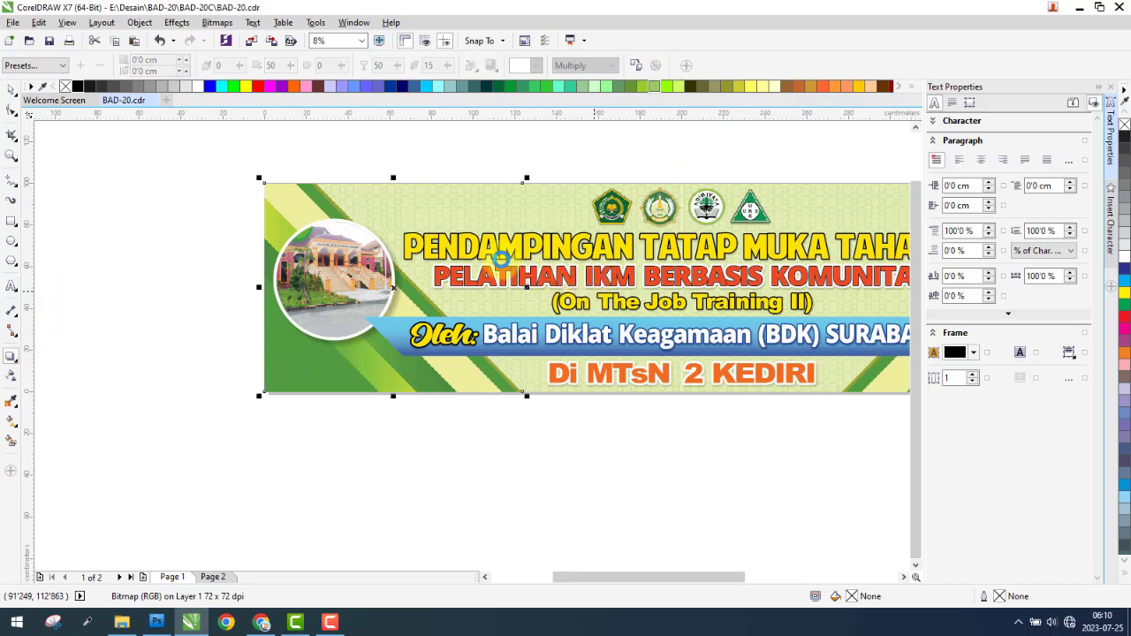
{"action": "left_click_drag", "start_coordinate": [501, 259], "coordinate": [536, 287]}
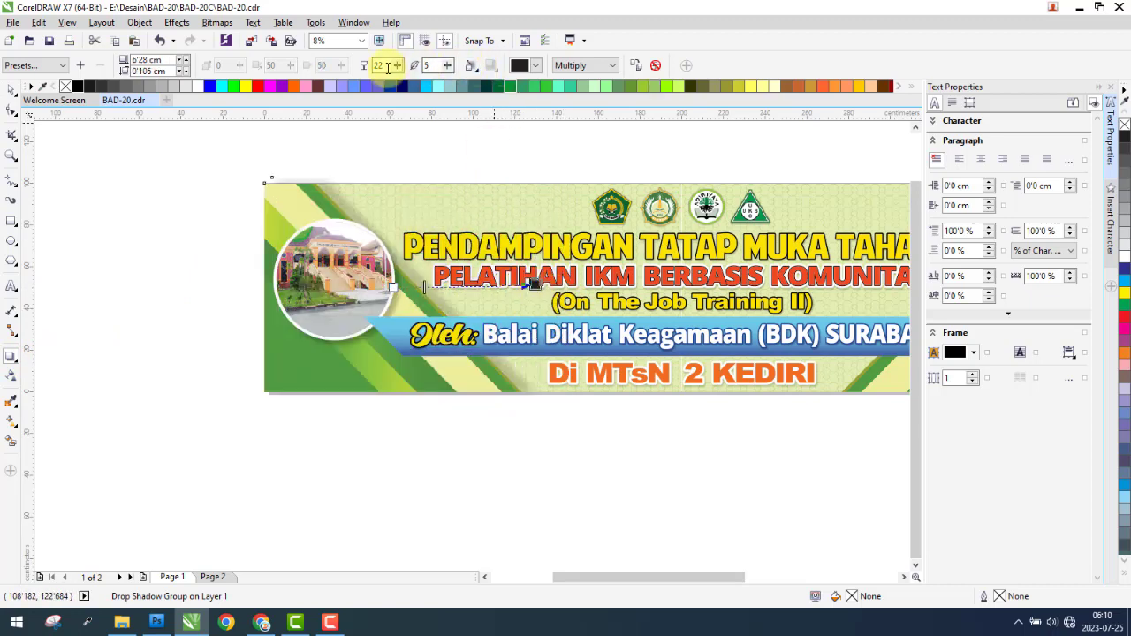
{"action": "type", "text": "15"}
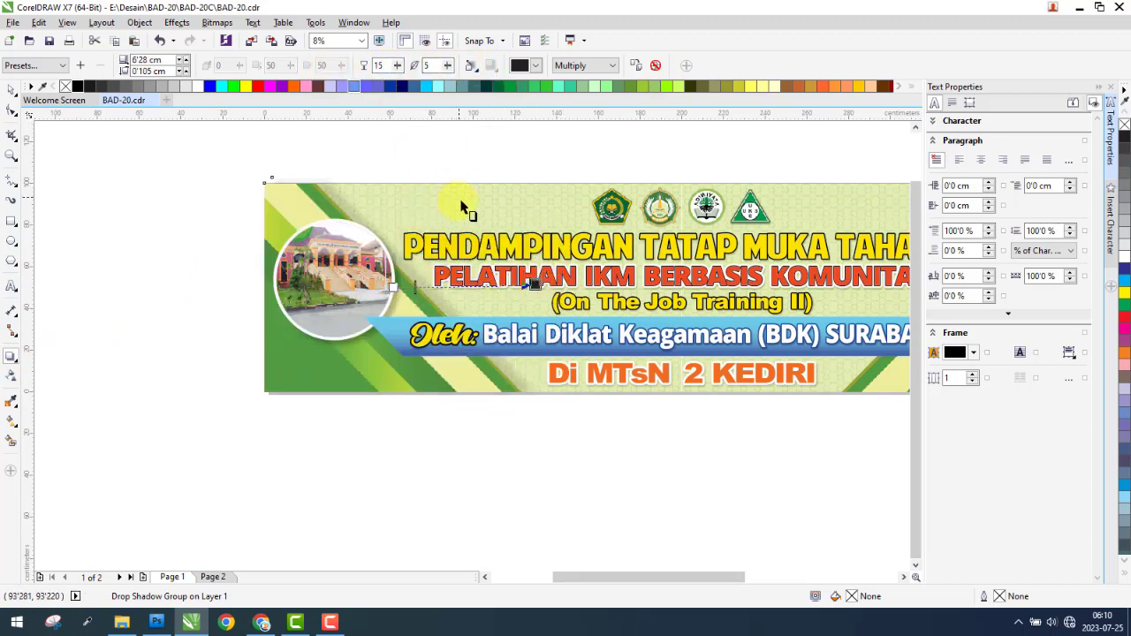
Lower the opacity of the left-hand background bitmap's drop shadow to 10.
{"action": "scroll", "coordinate": [422, 175], "scroll_direction": "up", "scroll_amount": 1}
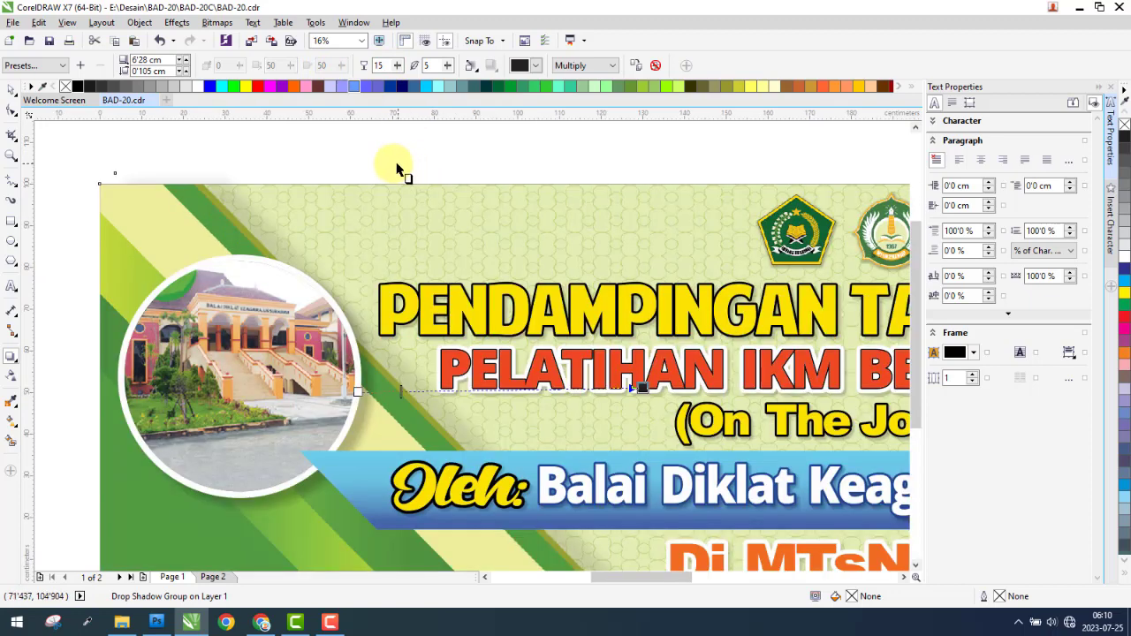
{"action": "type", "text": "0"}
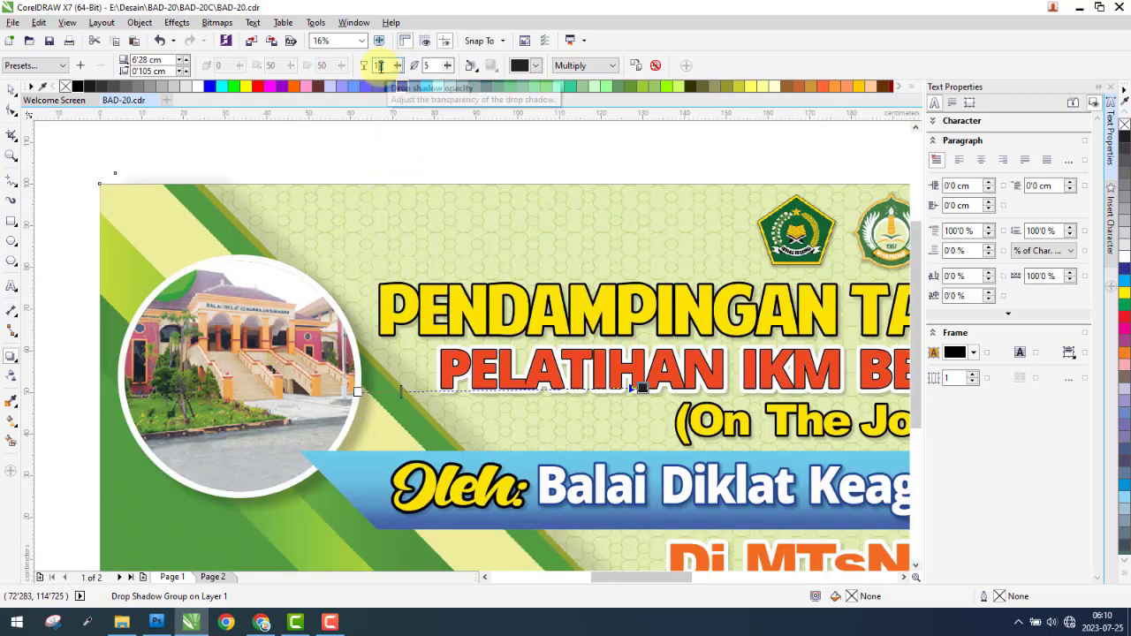
{"action": "key", "text": "Return"}
{"action": "scroll", "coordinate": [239, 307], "scroll_direction": "down", "scroll_amount": 1}
{"action": "scroll", "coordinate": [238, 300], "scroll_direction": "down", "scroll_amount": 1}
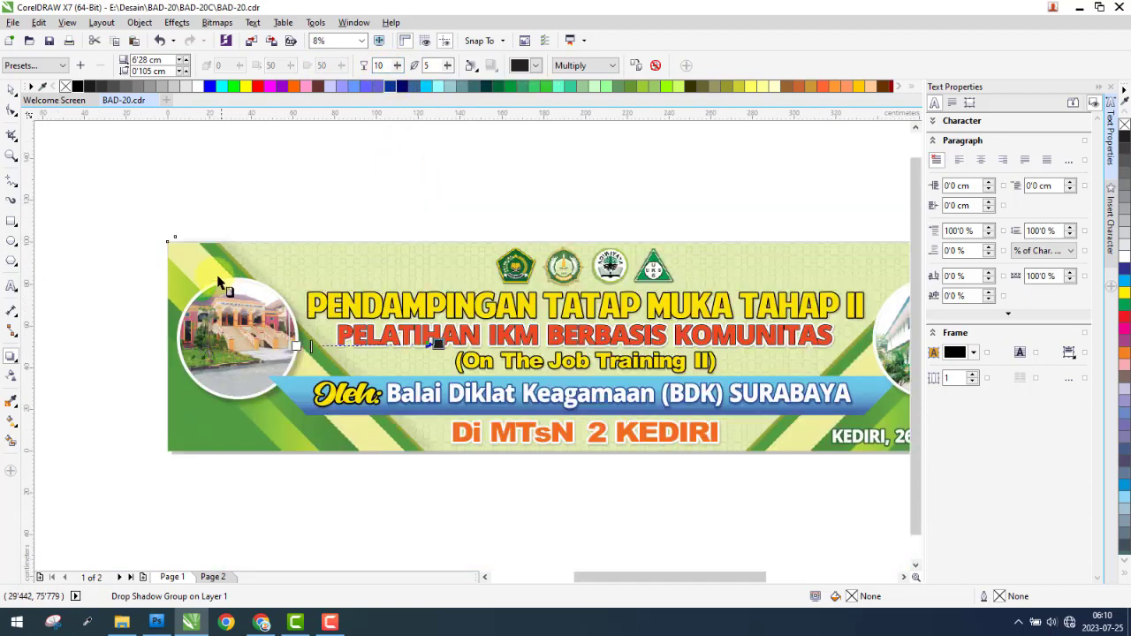
Cast a drop shadow about 16 cm toward the banner's middle from the right-hand background bitmap.
{"action": "scroll", "coordinate": [231, 287], "scroll_direction": "down", "scroll_amount": 1}
{"action": "left_click", "coordinate": [591, 268]}
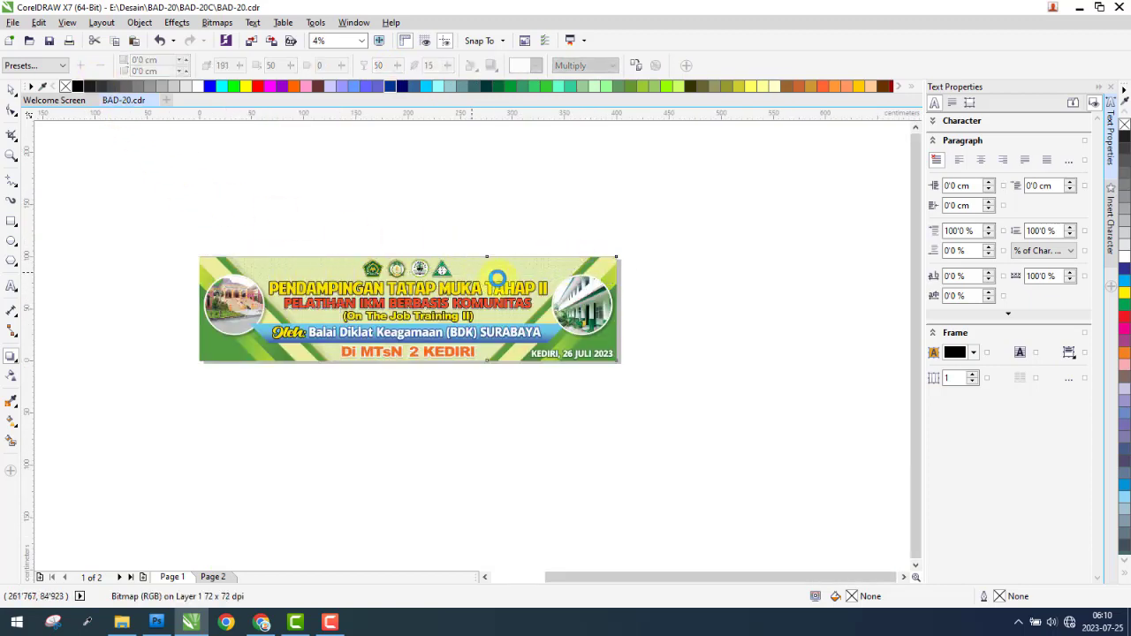
{"action": "left_click", "coordinate": [501, 285]}
{"action": "left_click", "coordinate": [53, 66]}
{"action": "left_click", "coordinate": [55, 90]}
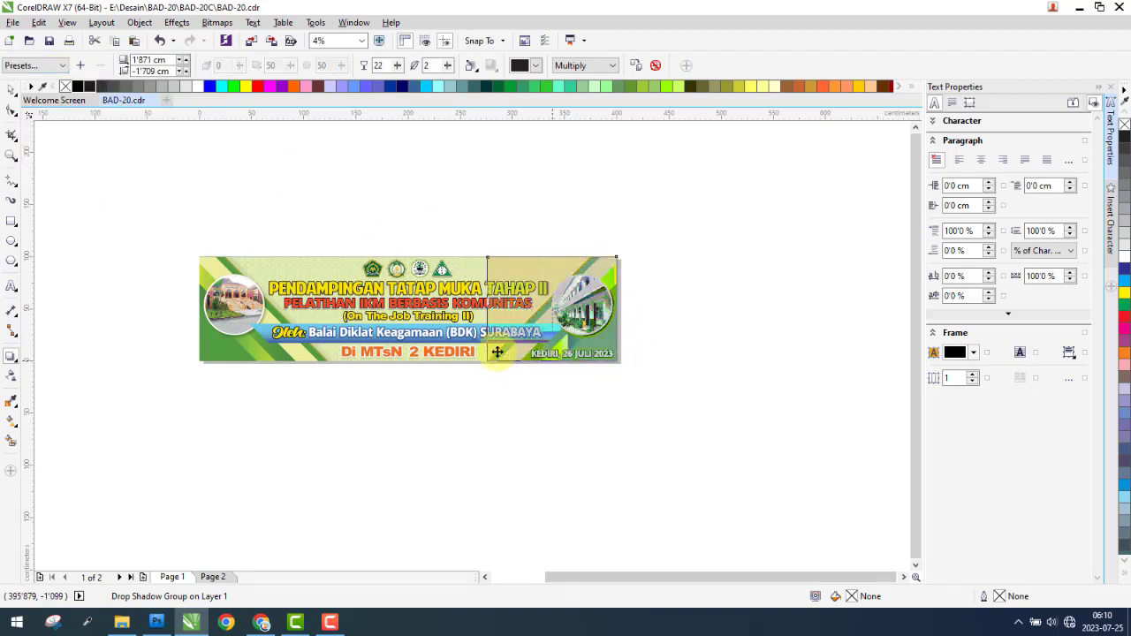
{"action": "left_click_drag", "start_coordinate": [491, 319], "coordinate": [470, 307]}
Set the right-hand background bitmap's drop shadow to opacity 10.
{"action": "scroll", "coordinate": [520, 326], "scroll_direction": "up", "scroll_amount": 2}
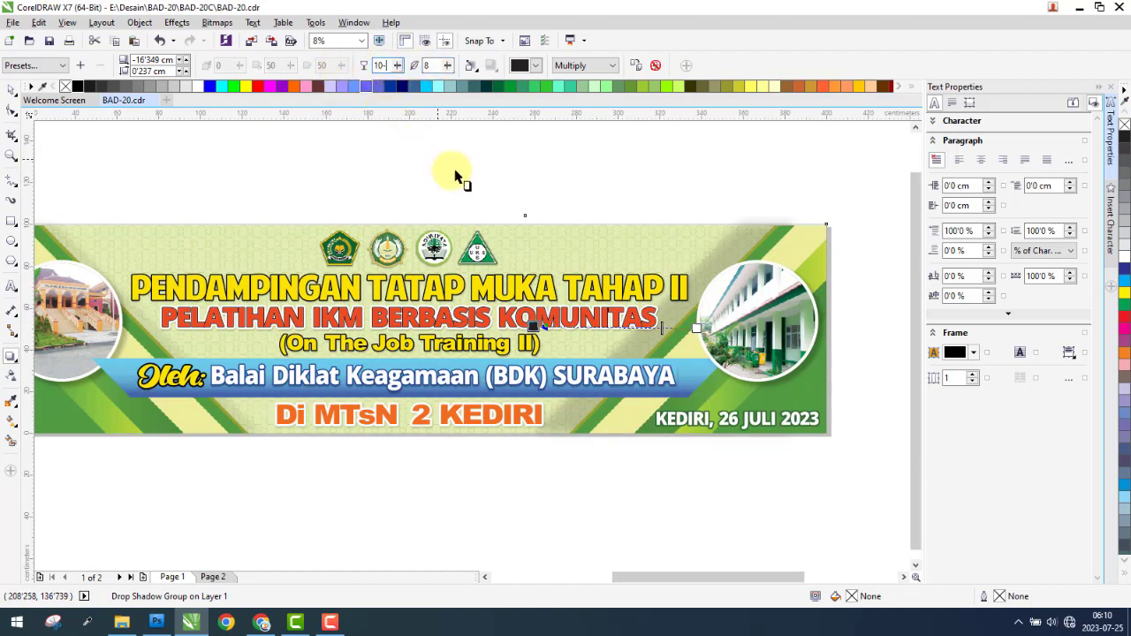
{"action": "key", "text": "Return"}
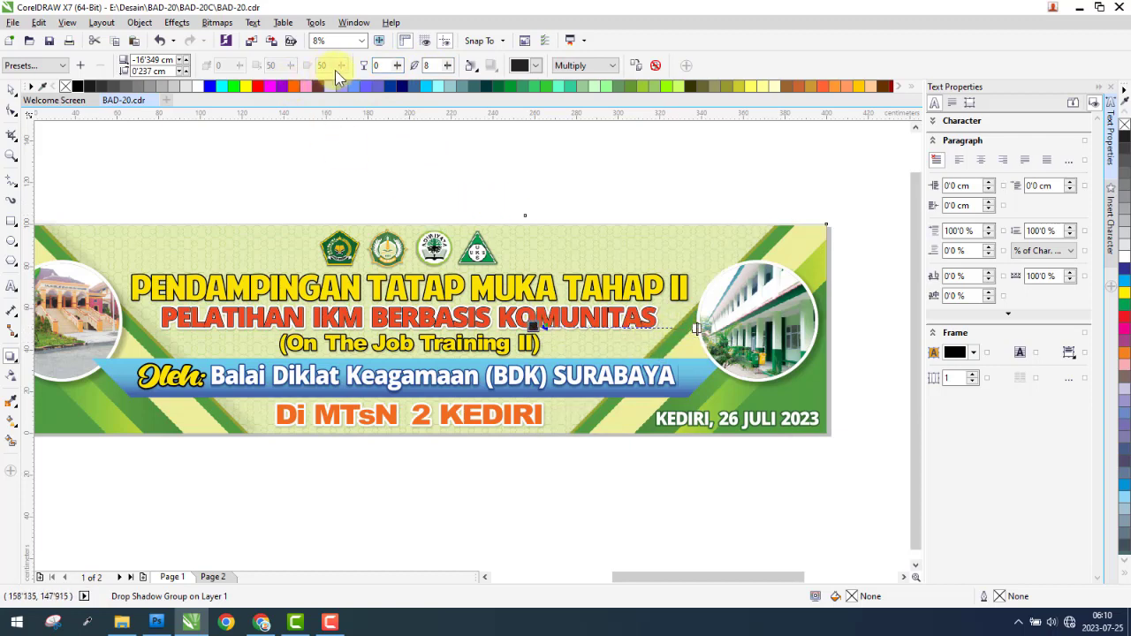
{"action": "type", "text": "10"}
{"action": "key", "text": "Return"}
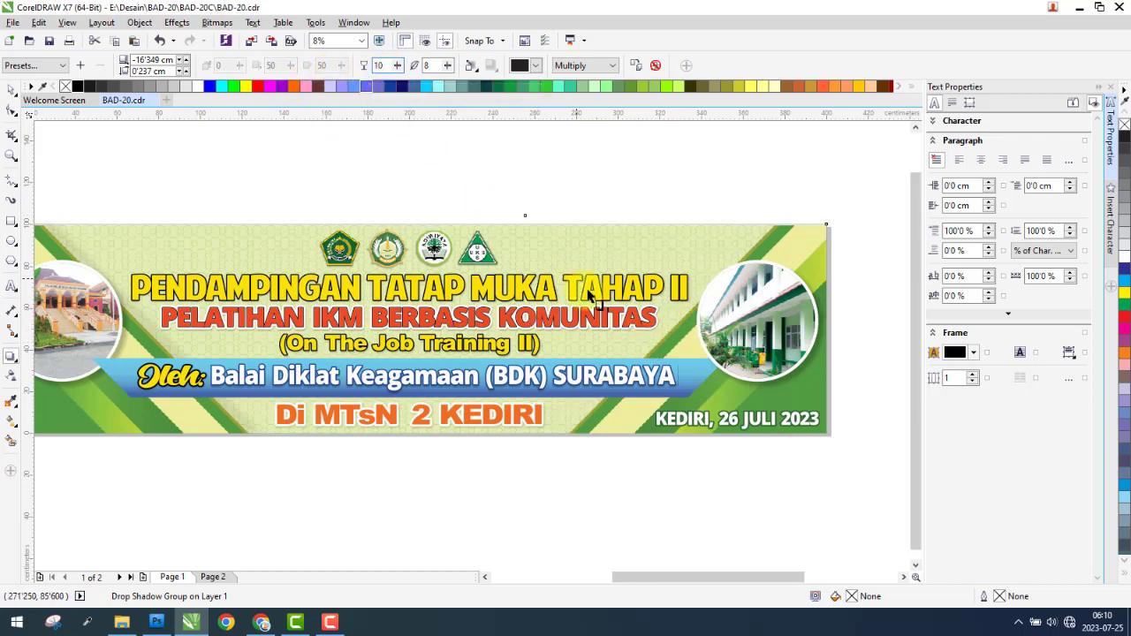
Shorten the right-hand background bitmap's drop shadow offset to about 4.8 cm and set its feathering to 5.
{"action": "left_click_drag", "start_coordinate": [533, 329], "coordinate": [559, 328]}
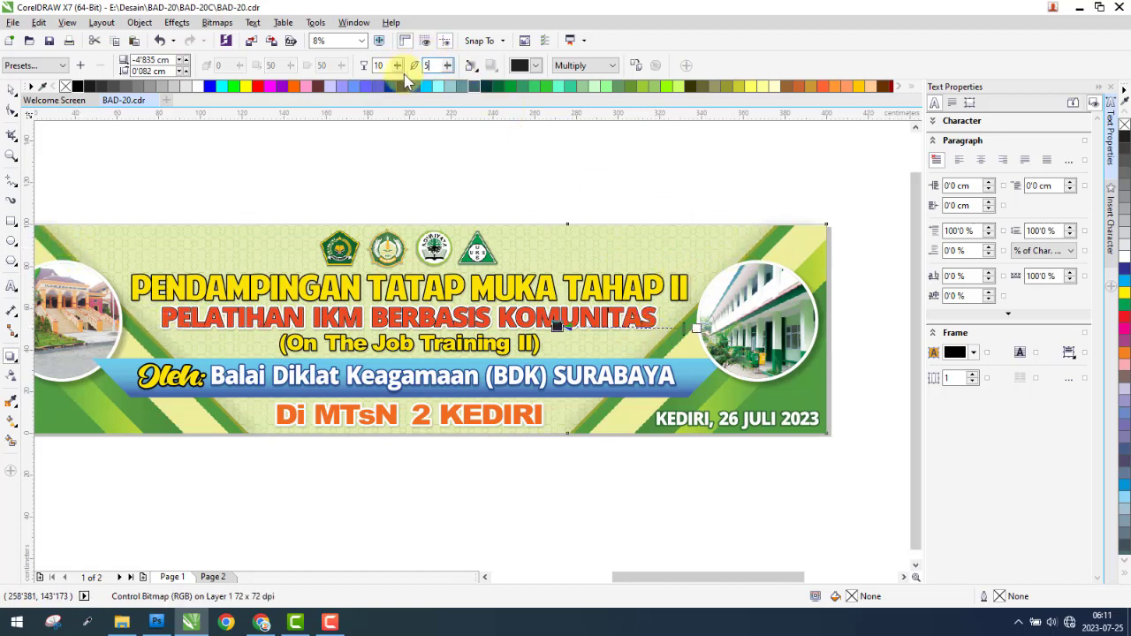
{"action": "left_click", "coordinate": [460, 175]}
{"action": "left_click", "coordinate": [672, 346]}
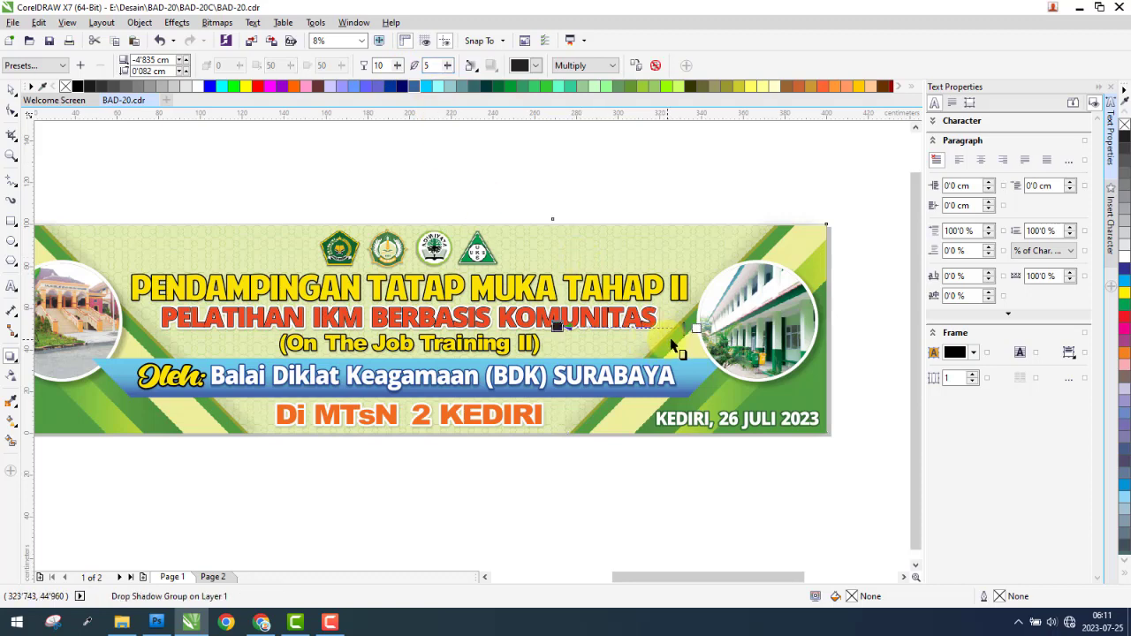
Create a page-sized rectangle around the banner and give it a 100 px black outline.
{"action": "scroll", "coordinate": [751, 327], "scroll_direction": "down", "scroll_amount": 1}
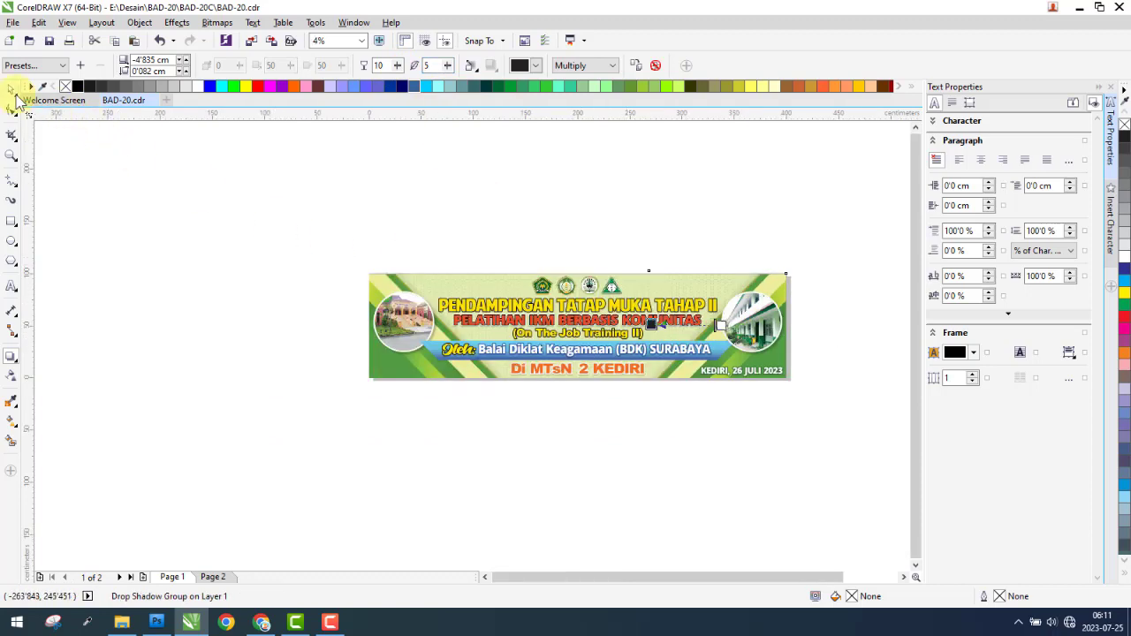
{"action": "left_click", "coordinate": [199, 190]}
{"action": "double_click", "coordinate": [11, 221]}
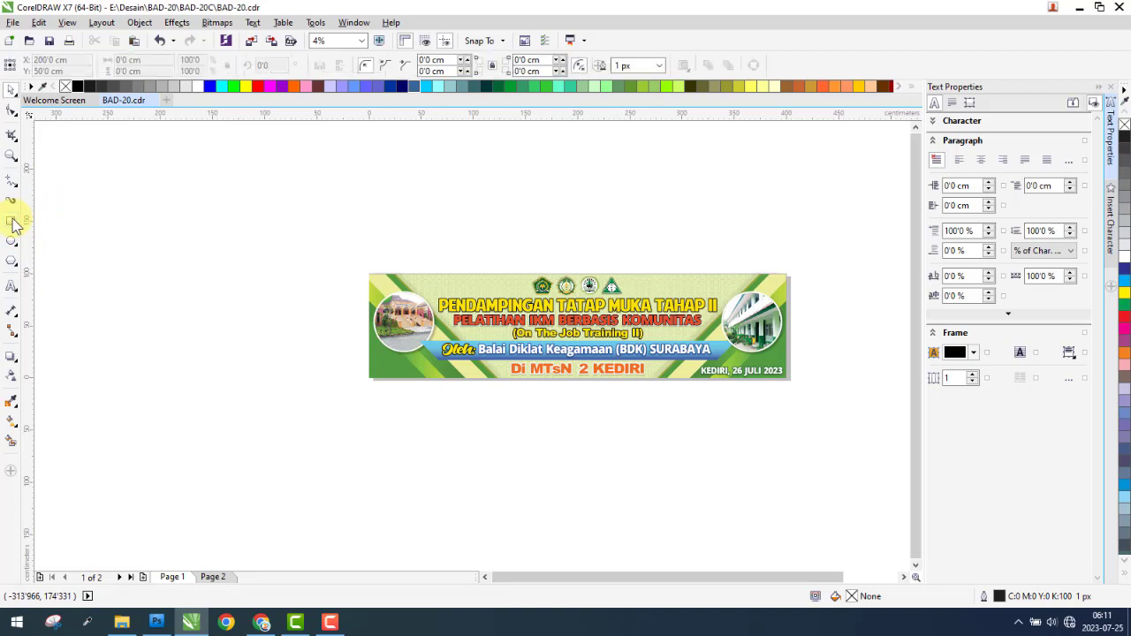
{"action": "double_click", "coordinate": [1001, 597]}
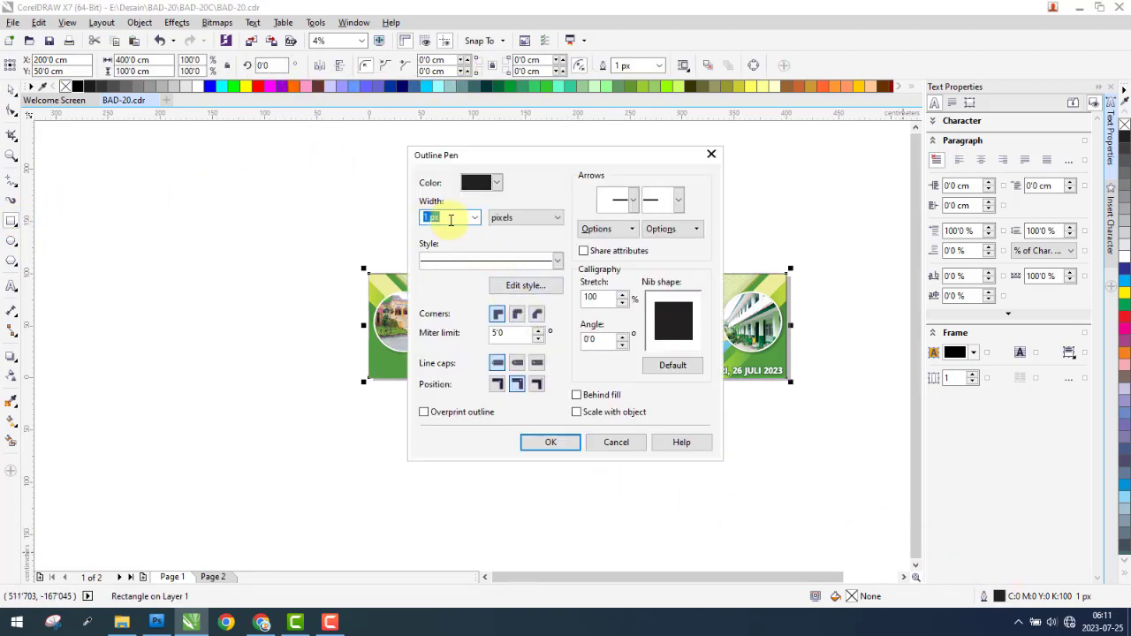
{"action": "left_click", "coordinate": [550, 442]}
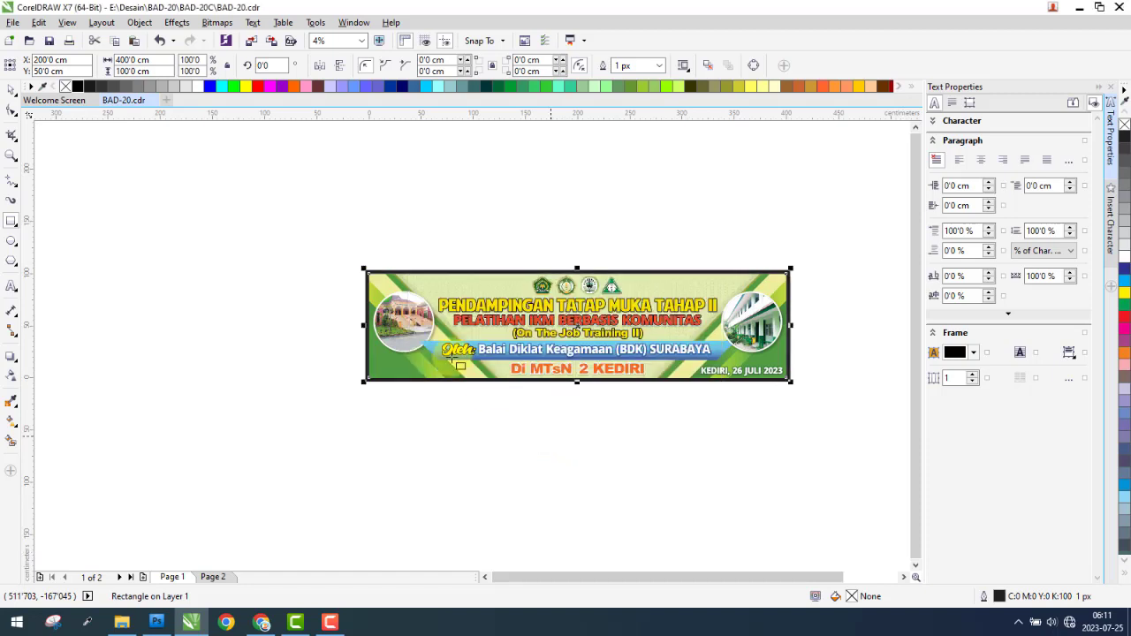
Cut the outlined frame, group all remaining banner objects, and paste the frame back in place.
{"action": "left_click", "coordinate": [352, 261]}
{"action": "left_click", "coordinate": [299, 236]}
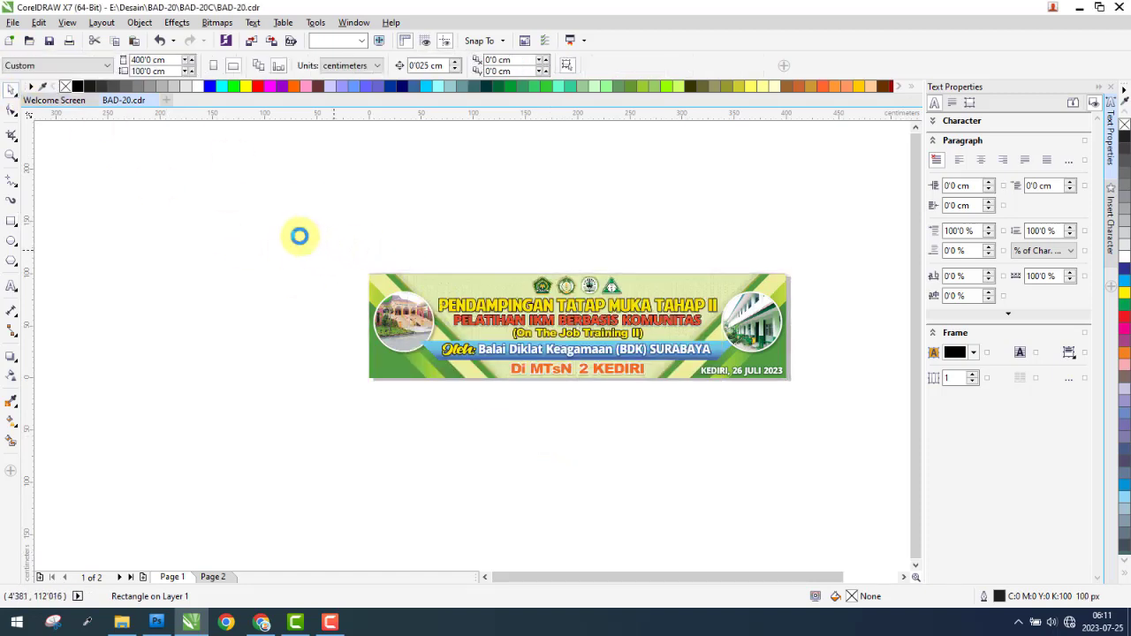
{"action": "key", "text": "ctrl+a"}
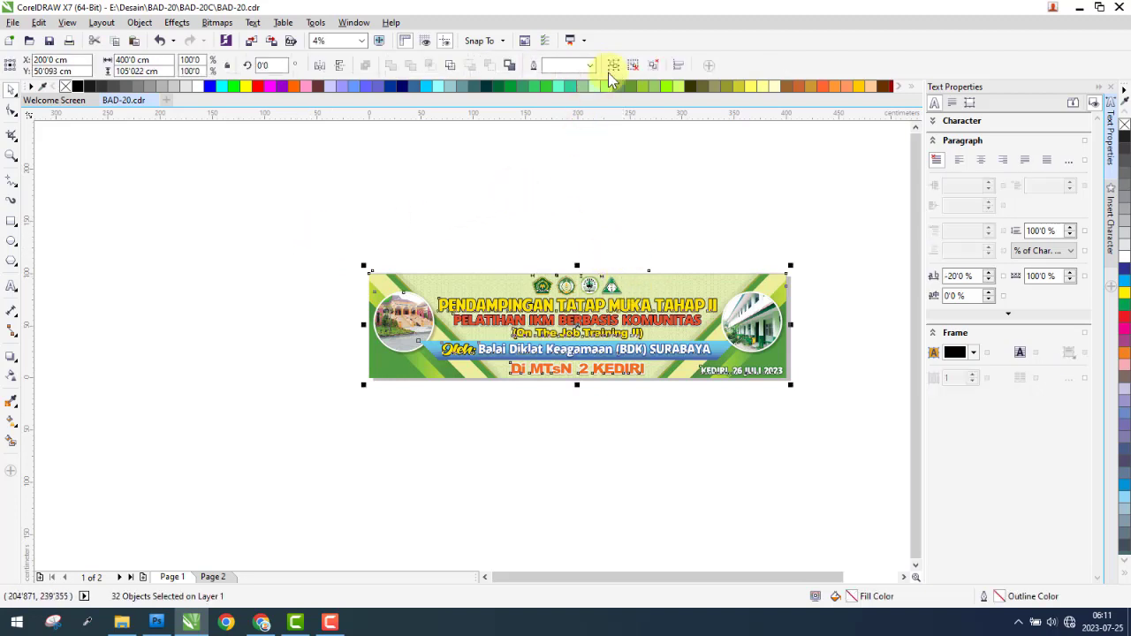
{"action": "key", "text": "ctrl+g"}
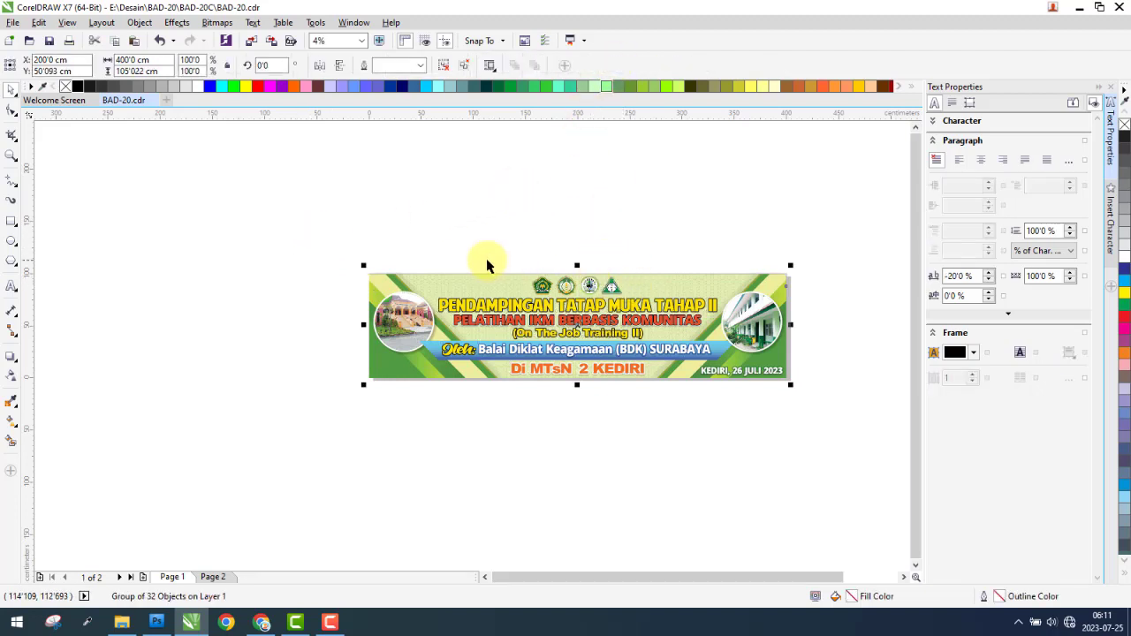
{"action": "key", "text": "ctrl+v"}
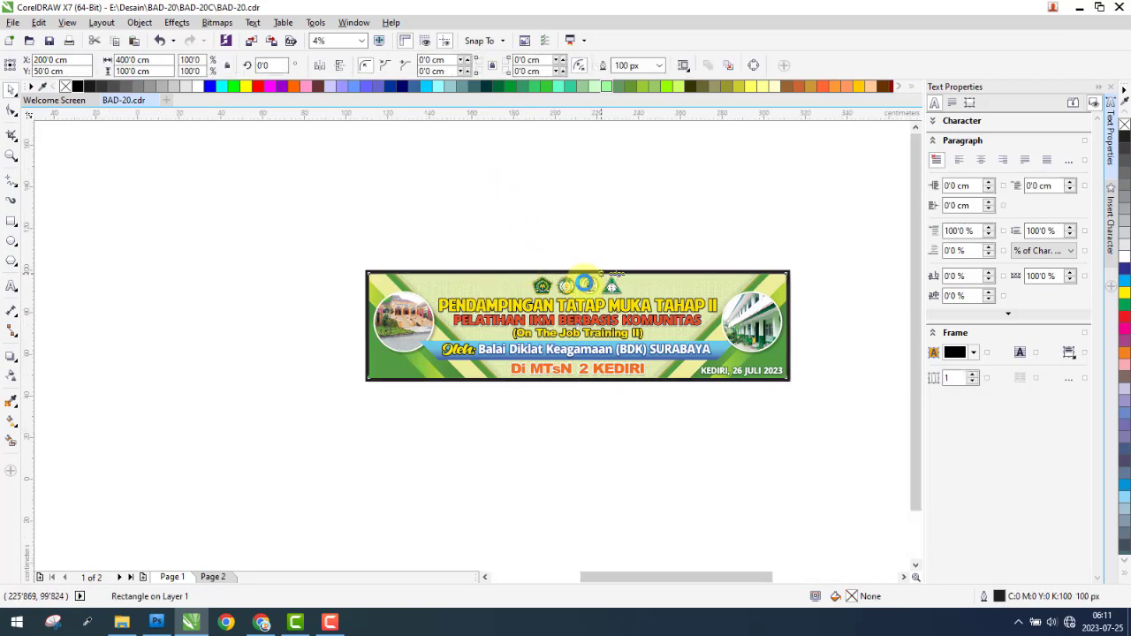
{"action": "scroll", "coordinate": [596, 274], "scroll_direction": "up", "scroll_amount": 1}
{"action": "right_click", "coordinate": [578, 240]}
{"action": "left_click", "coordinate": [626, 253]}
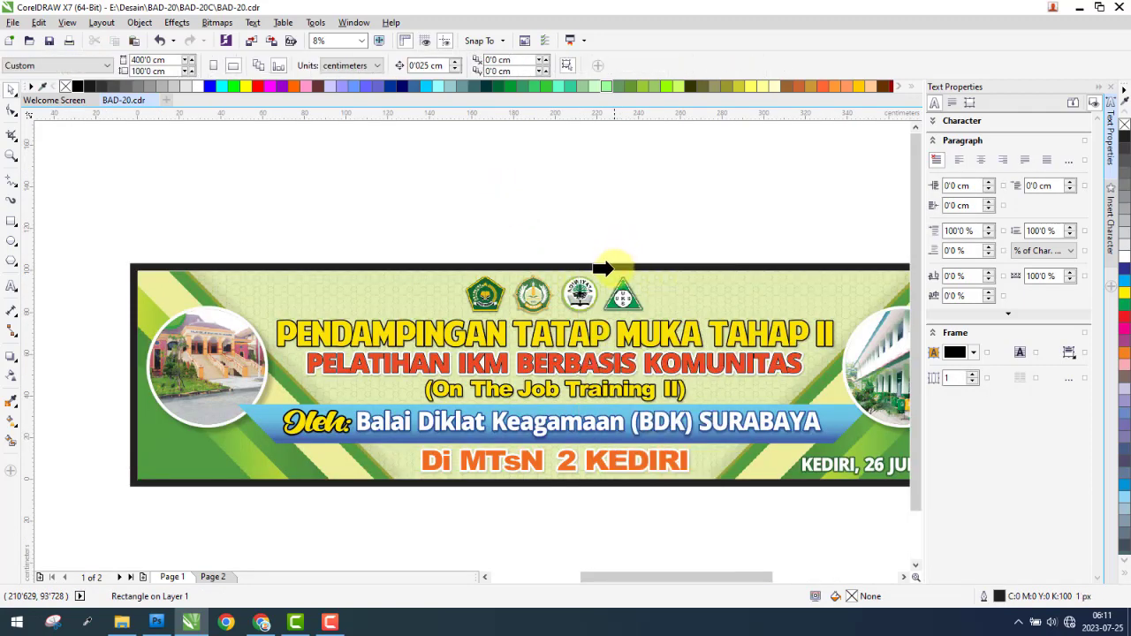
{"action": "left_click", "coordinate": [616, 275]}
{"action": "left_click", "coordinate": [572, 335]}
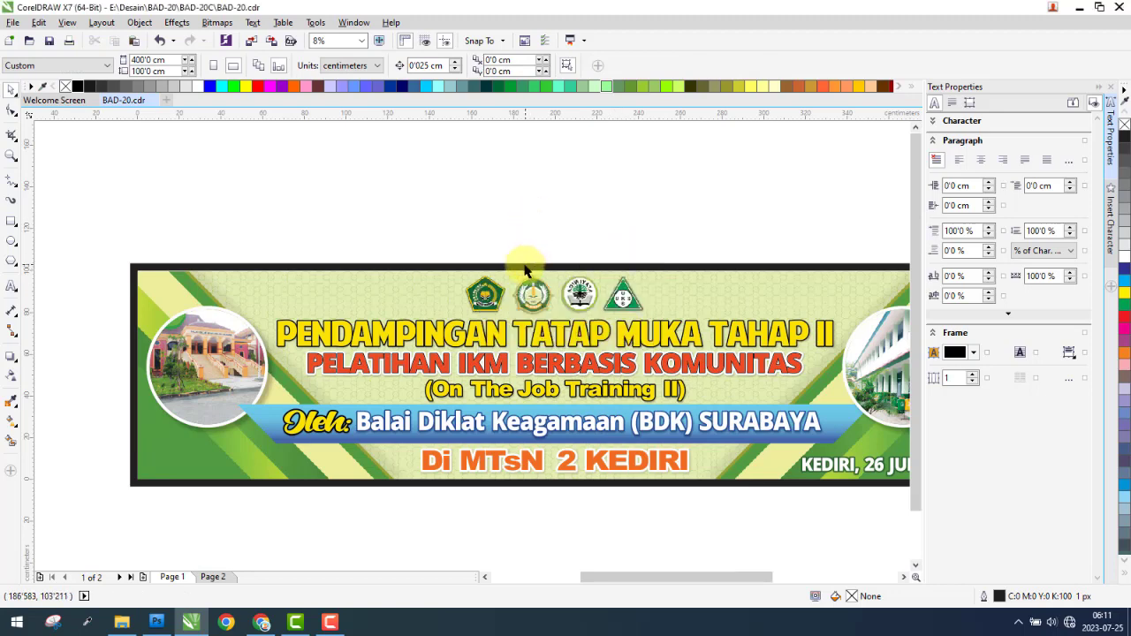
{"action": "left_click_drag", "start_coordinate": [416, 269], "coordinate": [486, 240]}
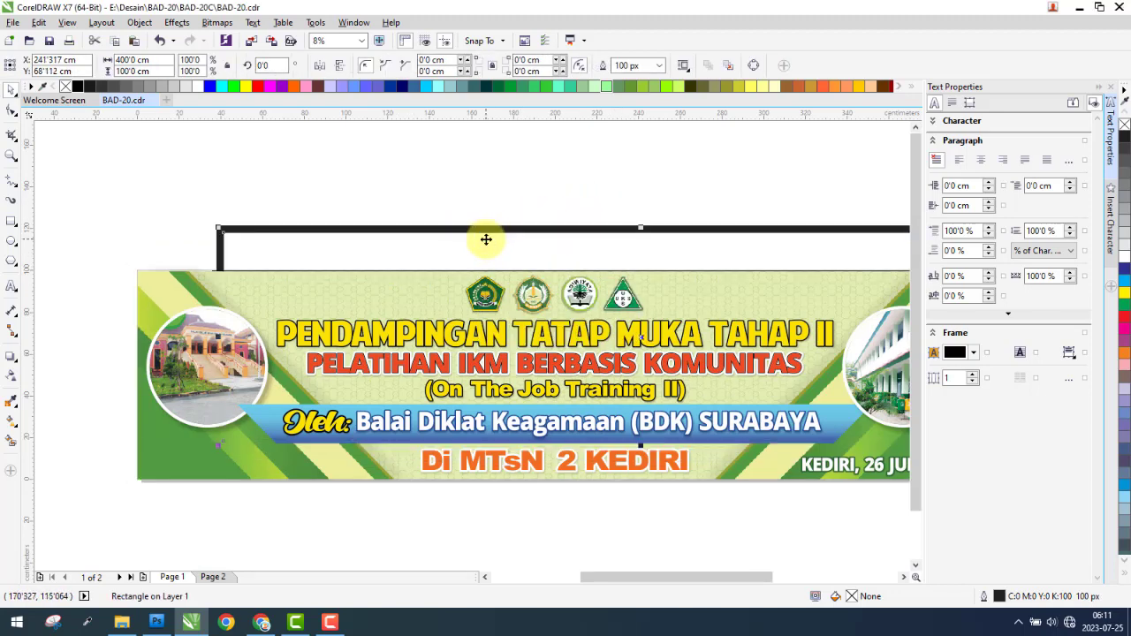
{"action": "key", "text": "ctrl+z"}
{"action": "left_click", "coordinate": [456, 199]}
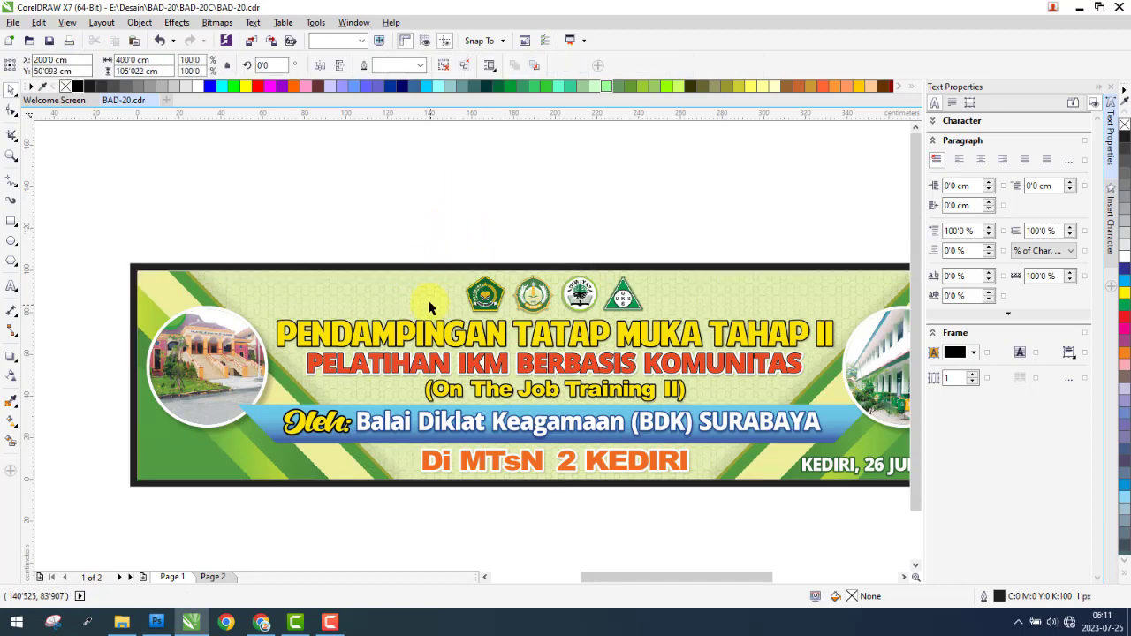
Try to PowerClip the grouped banner artwork inside the black-outlined page frame.
{"action": "left_click", "coordinate": [430, 304]}
{"action": "scroll", "coordinate": [572, 267], "scroll_direction": "up", "scroll_amount": 1}
{"action": "right_click", "coordinate": [535, 295]}
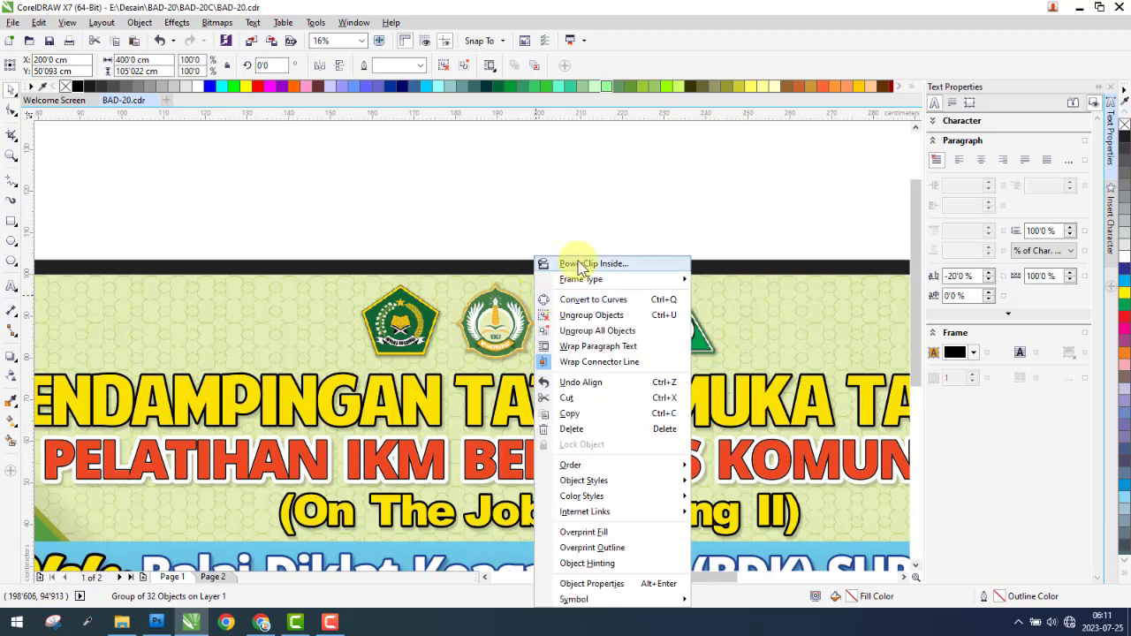
{"action": "left_click", "coordinate": [548, 263]}
{"action": "left_click", "coordinate": [537, 332]}
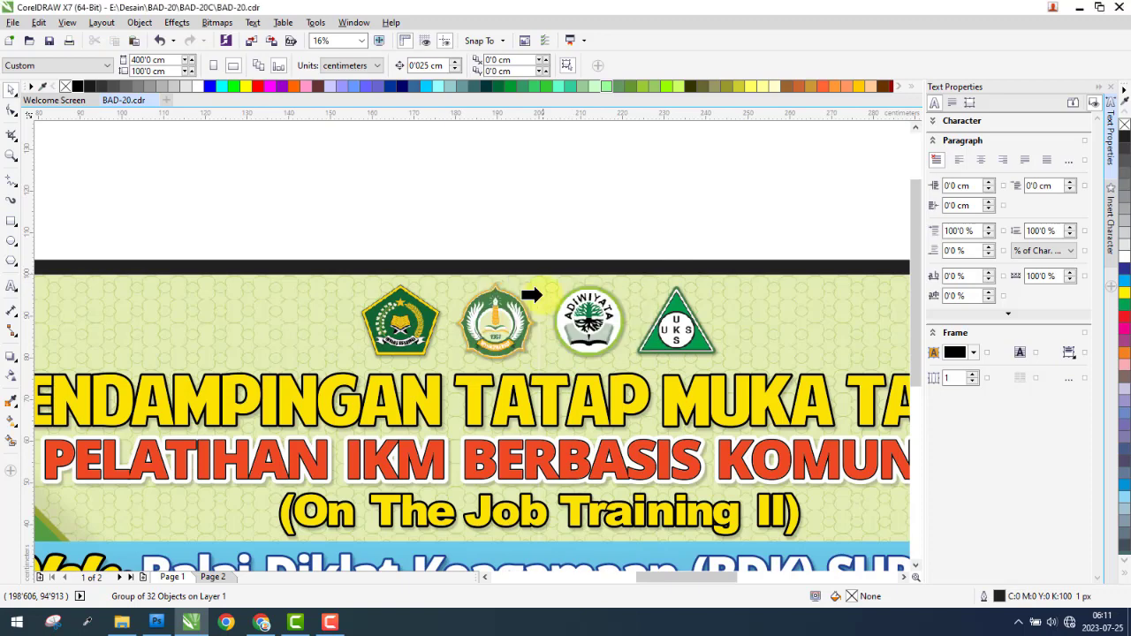
{"action": "left_click", "coordinate": [540, 275]}
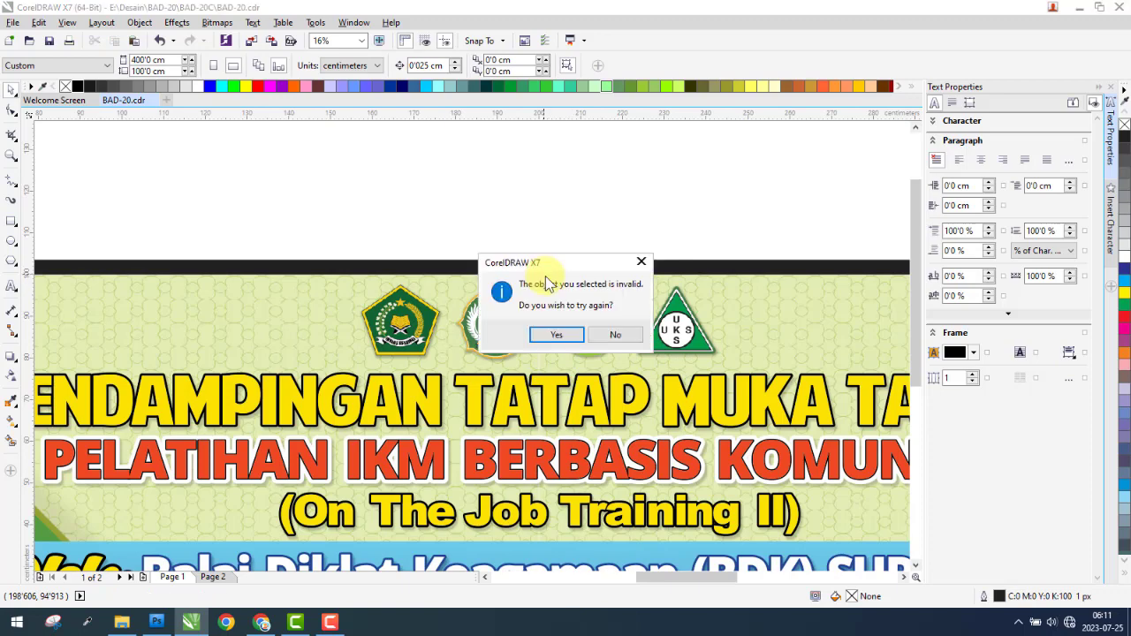
{"action": "left_click", "coordinate": [617, 334]}
PowerClip the grouped banner artwork inside the page-sized frame, then remove the frame's black outline.
{"action": "scroll", "coordinate": [576, 227], "scroll_direction": "down", "scroll_amount": 3}
{"action": "scroll", "coordinate": [369, 305], "scroll_direction": "up", "scroll_amount": 1}
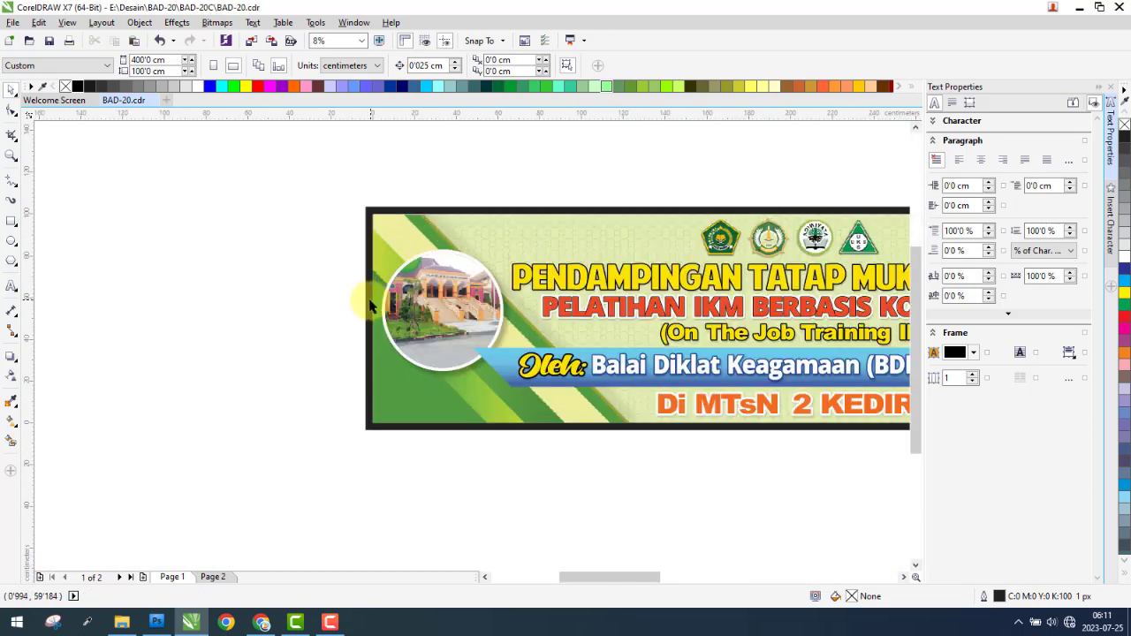
{"action": "scroll", "coordinate": [370, 305], "scroll_direction": "up", "scroll_amount": 2}
{"action": "scroll", "coordinate": [379, 284], "scroll_direction": "down", "scroll_amount": 2}
{"action": "scroll", "coordinate": [491, 410], "scroll_direction": "up", "scroll_amount": 1}
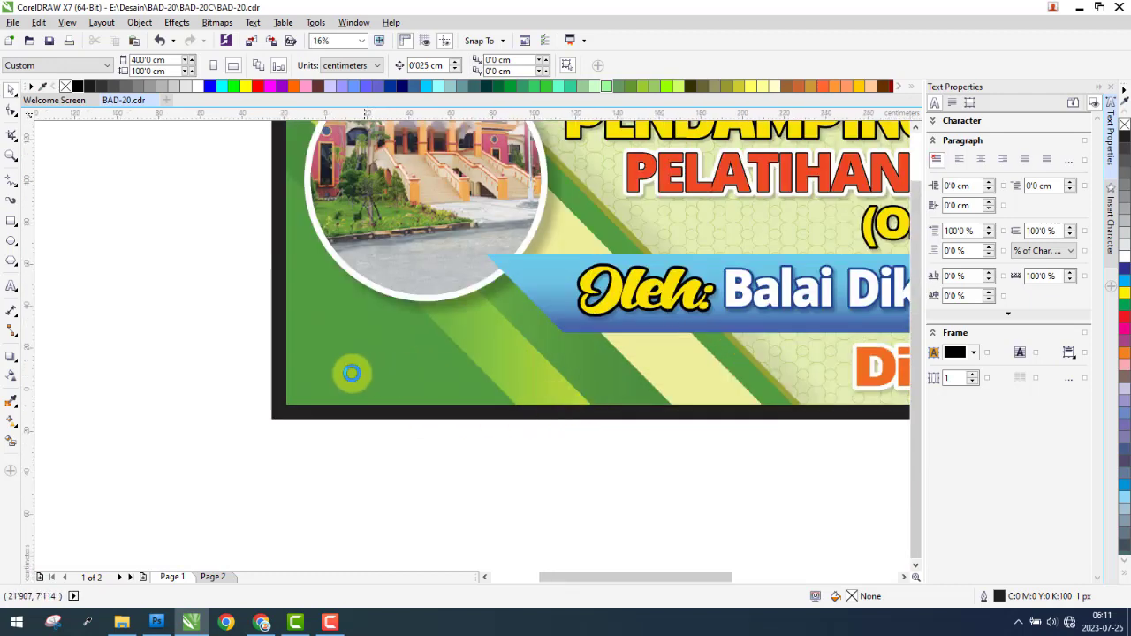
{"action": "scroll", "coordinate": [351, 373], "scroll_direction": "down", "scroll_amount": 1}
{"action": "scroll", "coordinate": [699, 380], "scroll_direction": "up", "scroll_amount": 2}
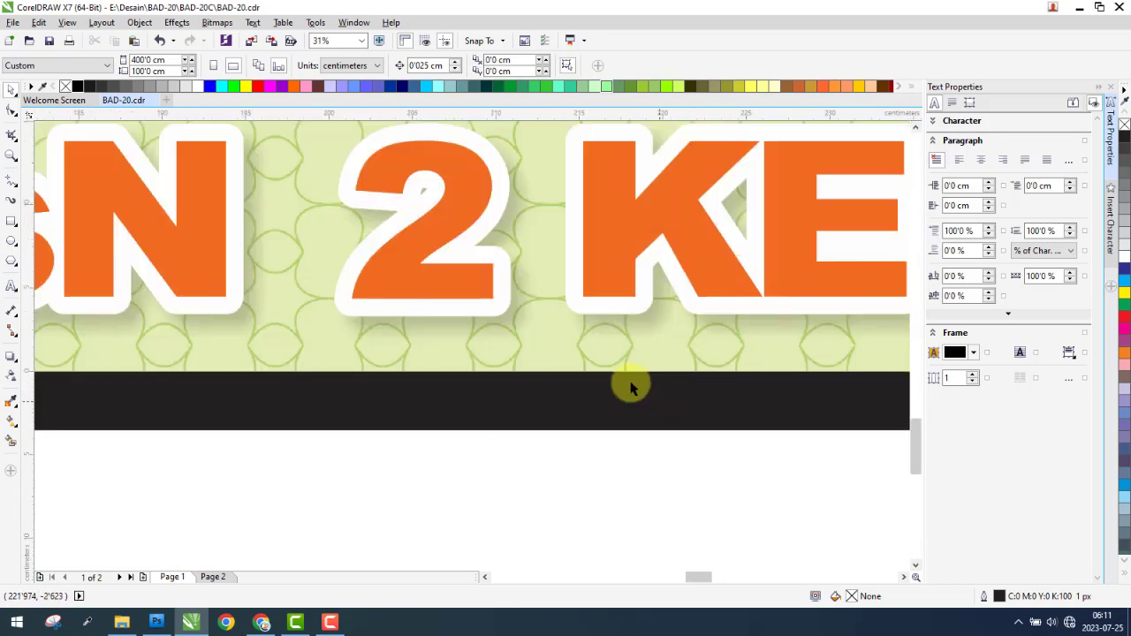
{"action": "left_click", "coordinate": [599, 297]}
{"action": "right_click", "coordinate": [601, 292]}
{"action": "left_click", "coordinate": [623, 260]}
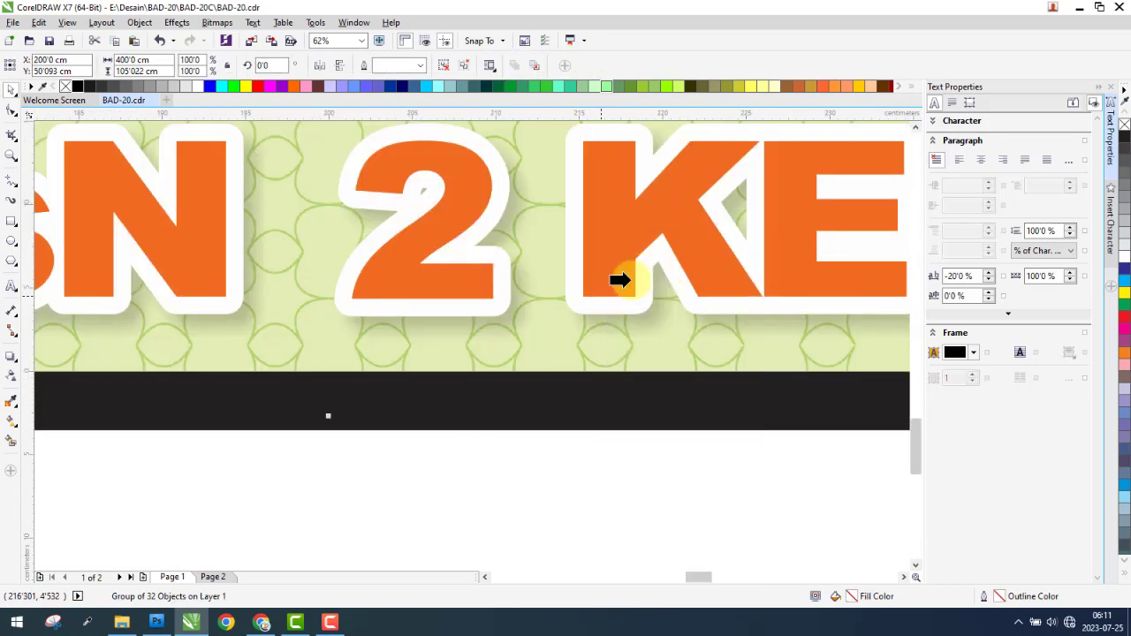
{"action": "left_click", "coordinate": [459, 416]}
{"action": "left_click", "coordinate": [551, 335]}
{"action": "left_click", "coordinate": [434, 404]}
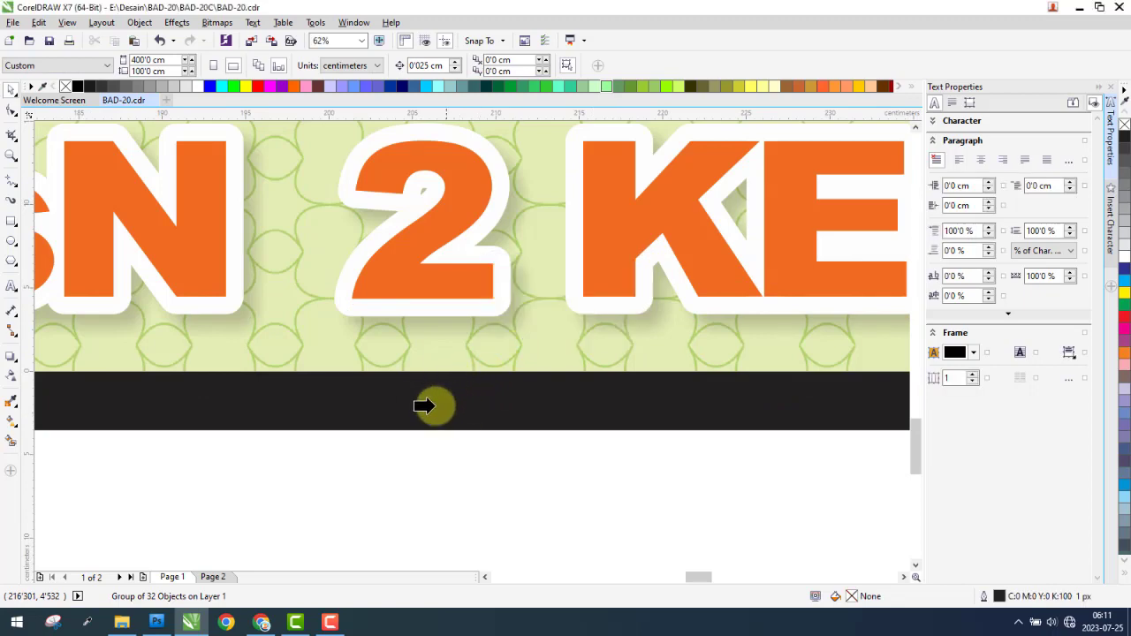
{"action": "scroll", "coordinate": [440, 454], "scroll_direction": "down", "scroll_amount": 5}
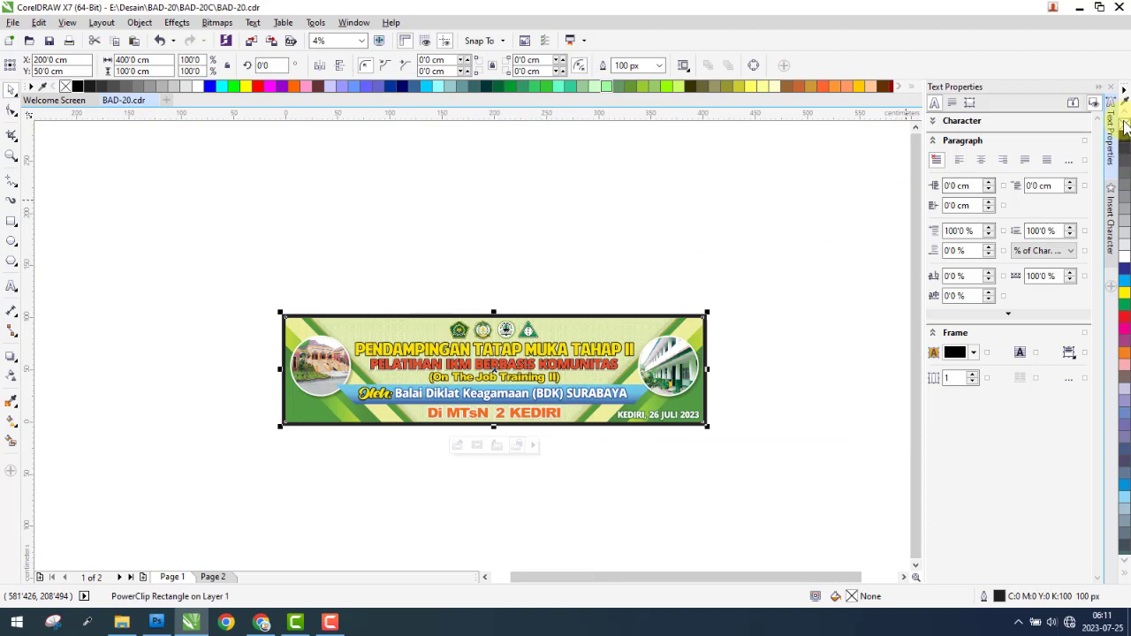
Delete Page 2 from the banner document.
{"action": "left_click", "coordinate": [218, 577]}
{"action": "right_click", "coordinate": [218, 576]}
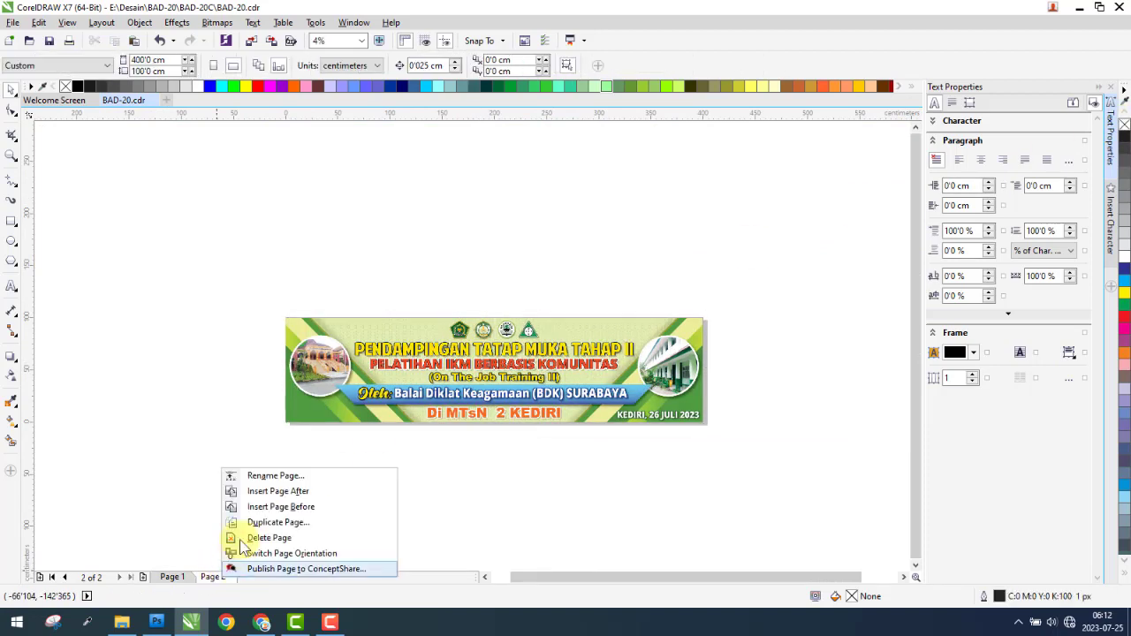
{"action": "left_click", "coordinate": [256, 537]}
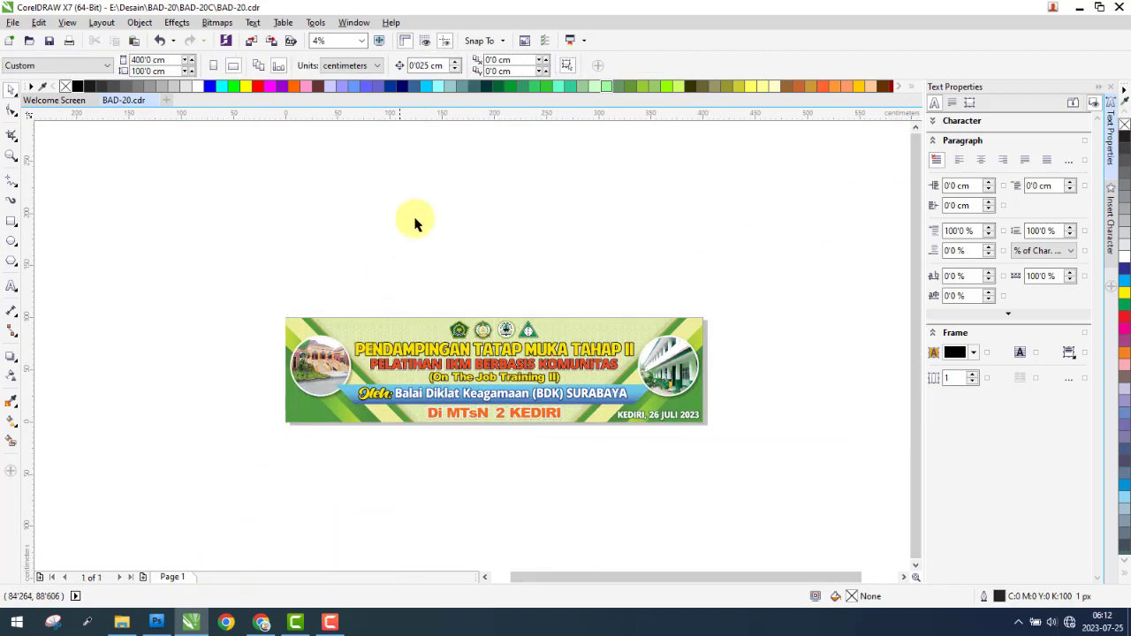
Close the Text Properties docker and save the banner document.
{"action": "left_click", "coordinate": [1101, 91]}
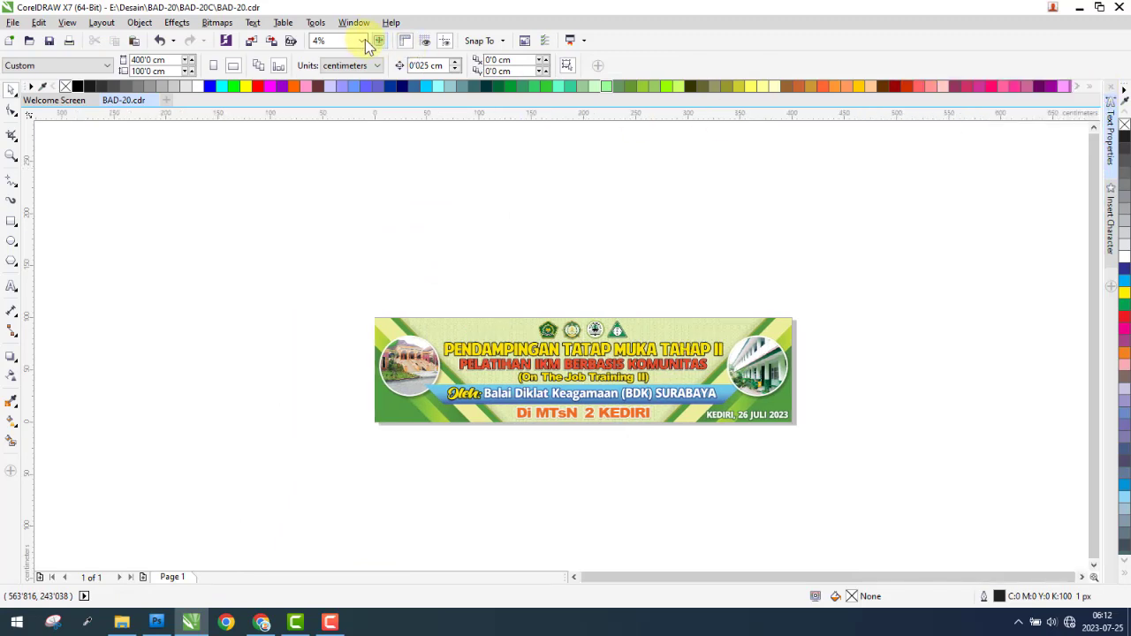
{"action": "left_click", "coordinate": [362, 41]}
{"action": "left_click", "coordinate": [327, 65]}
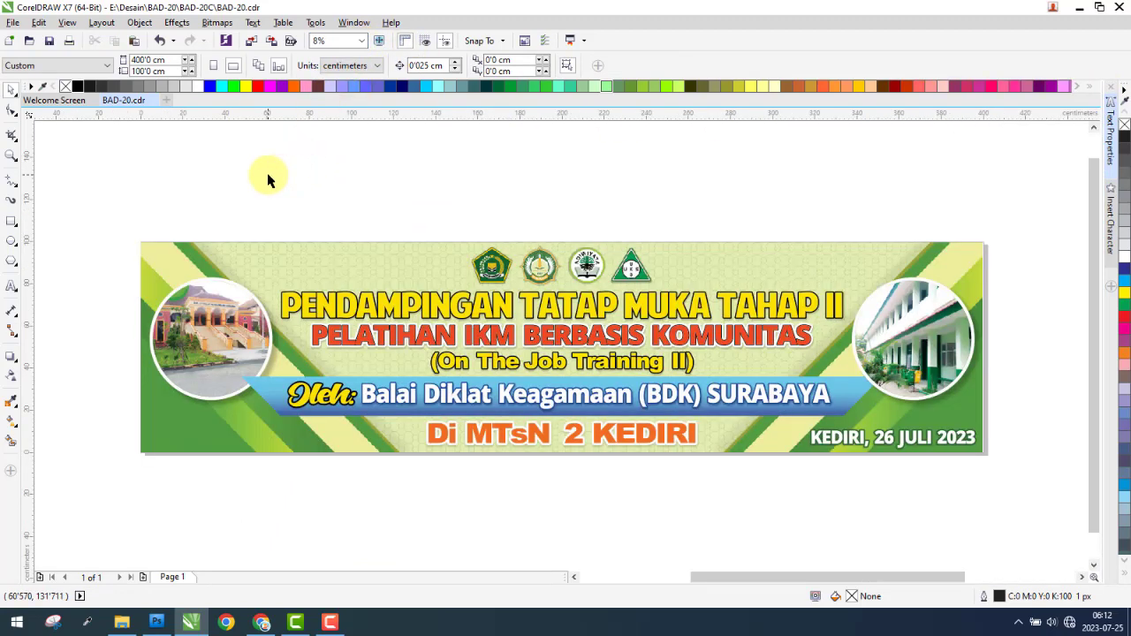
{"action": "left_click", "coordinate": [14, 22]}
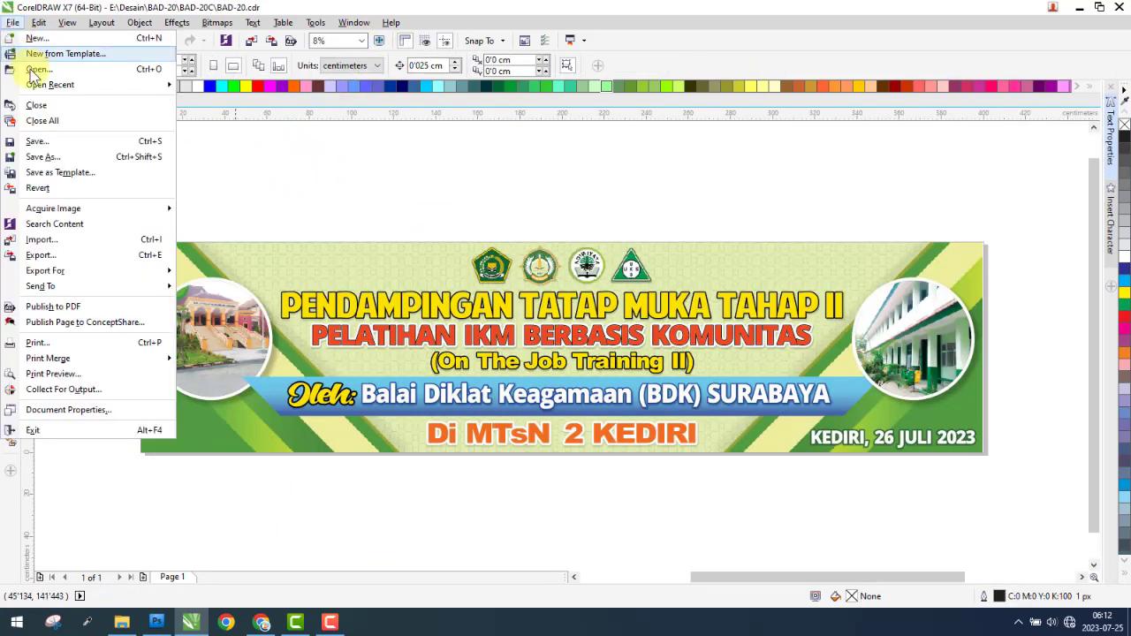
{"action": "left_click", "coordinate": [330, 245]}
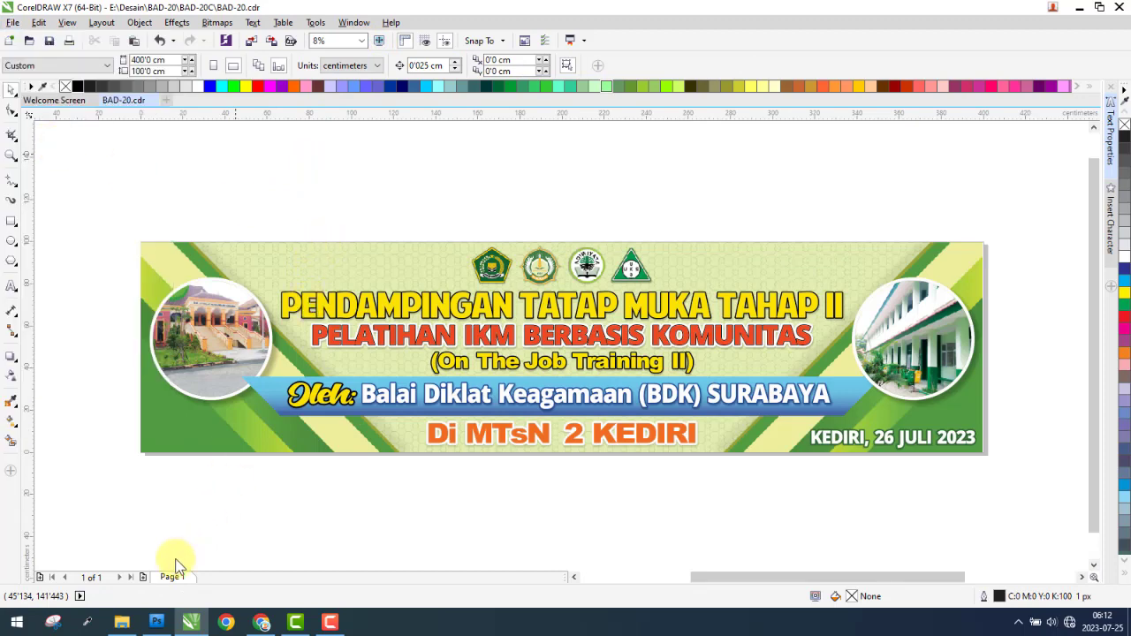
Go to the BAD-20C folder in File Explorer and quit Photoshop without saving the changes to BAD-20.psd.
{"action": "left_click", "coordinate": [122, 625]}
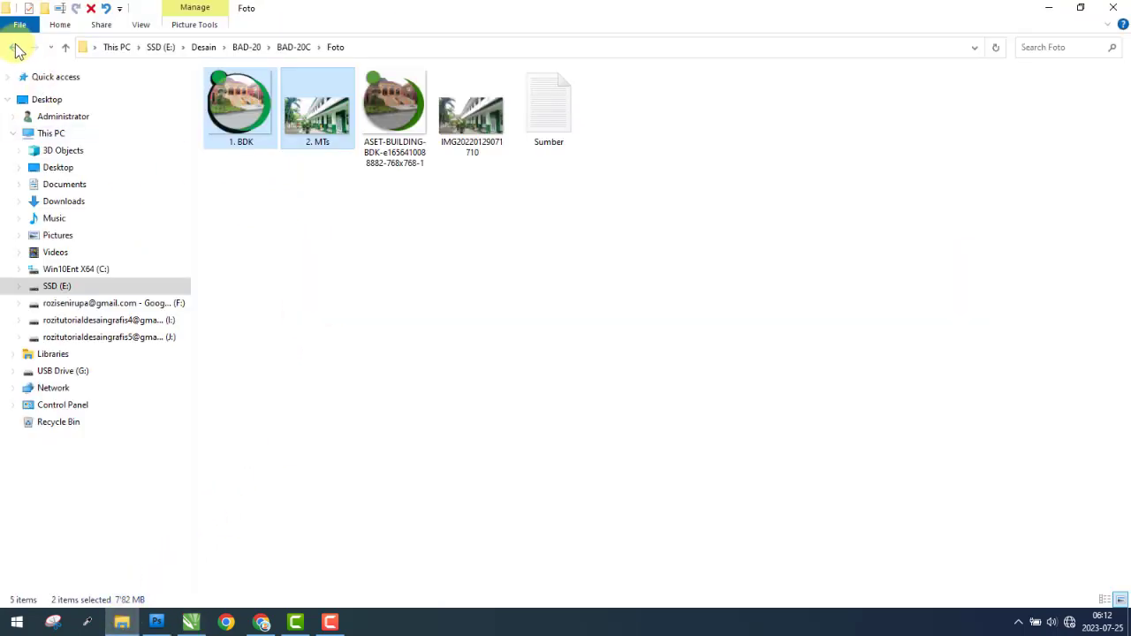
{"action": "left_click", "coordinate": [15, 48]}
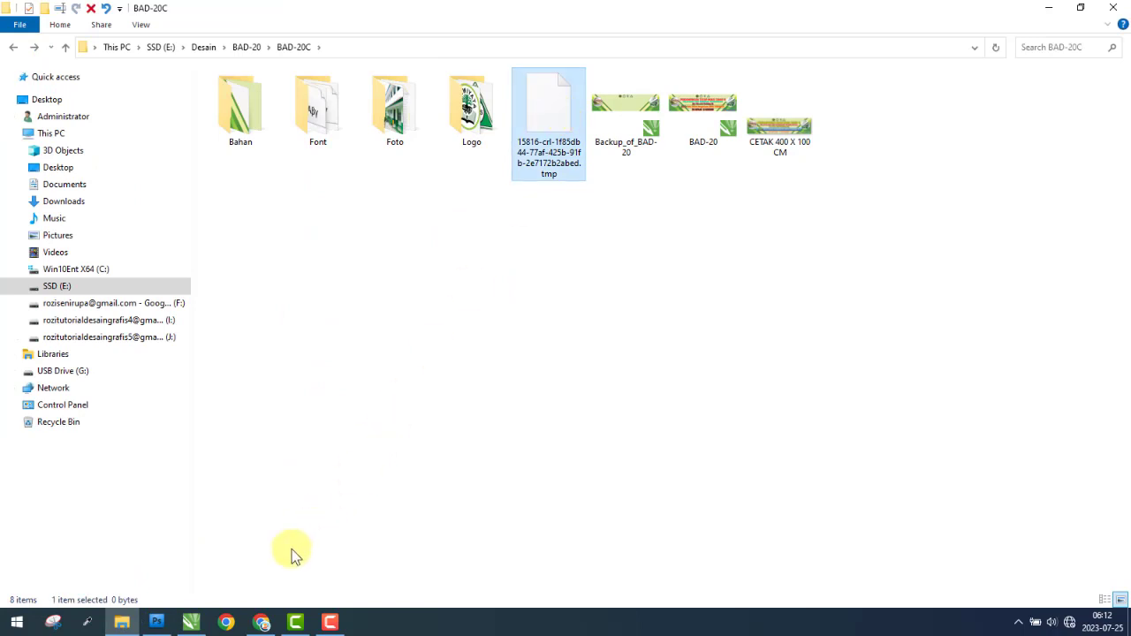
{"action": "left_click", "coordinate": [156, 623]}
{"action": "left_click", "coordinate": [1120, 7]}
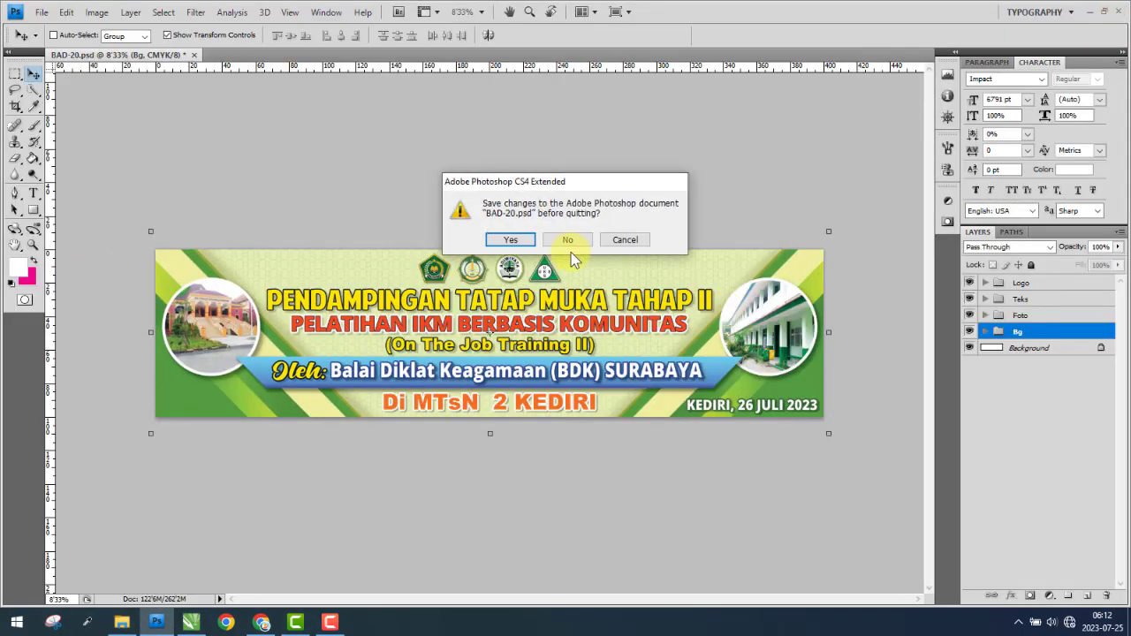
{"action": "left_click", "coordinate": [582, 239]}
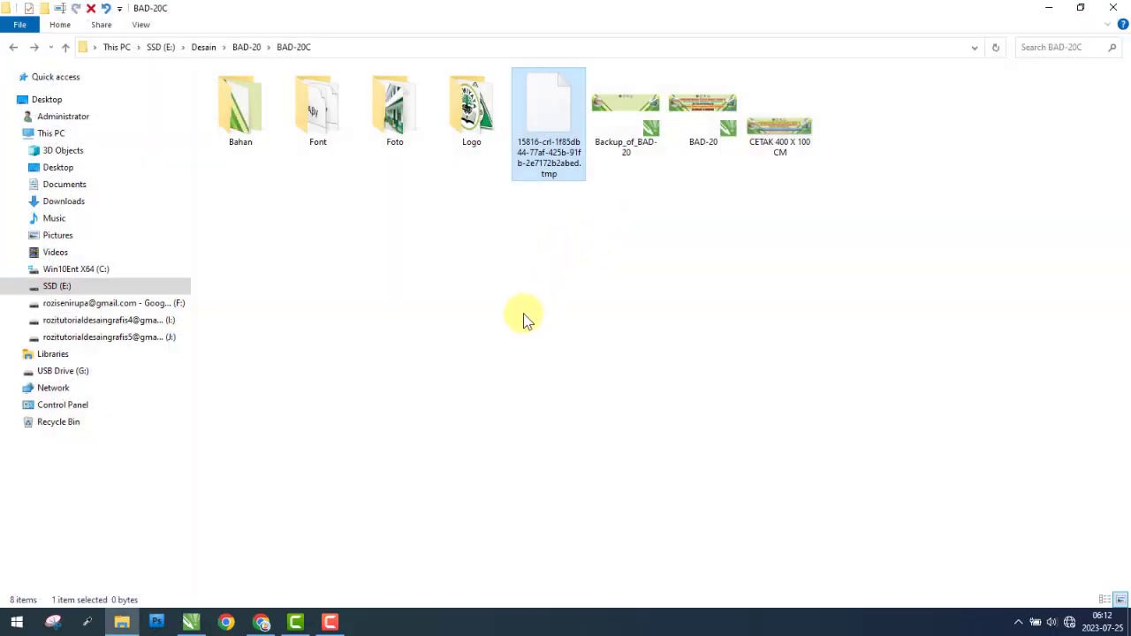
Examine the contents of the BAD-20P and BAD-20C project folders inside the BAD-20 folder.
{"action": "left_click", "coordinate": [13, 48]}
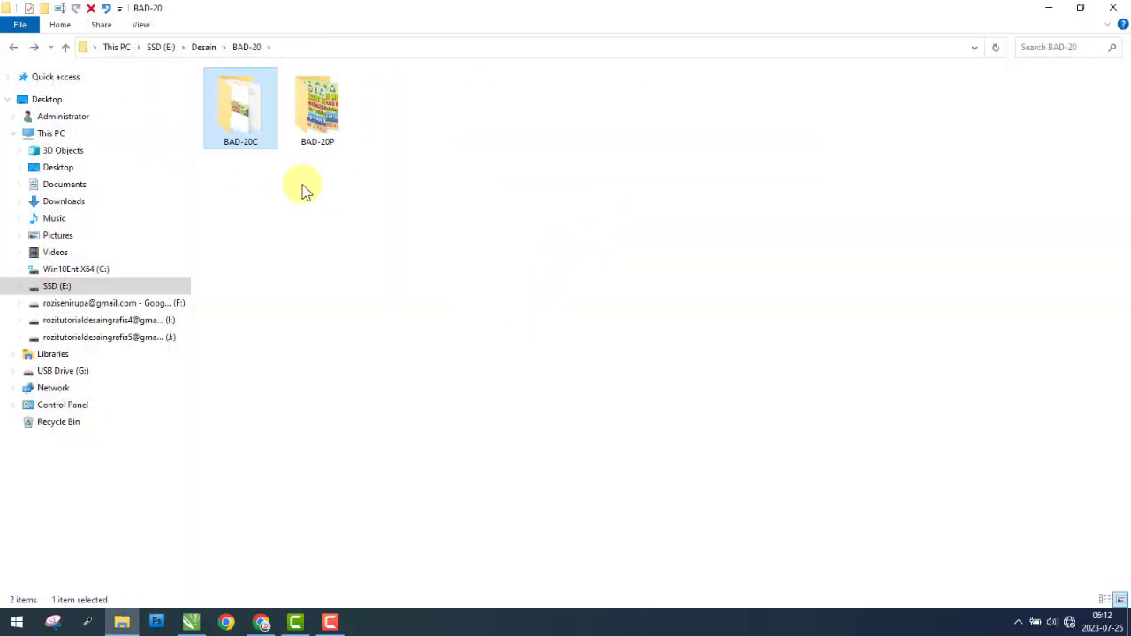
{"action": "double_click", "coordinate": [320, 133]}
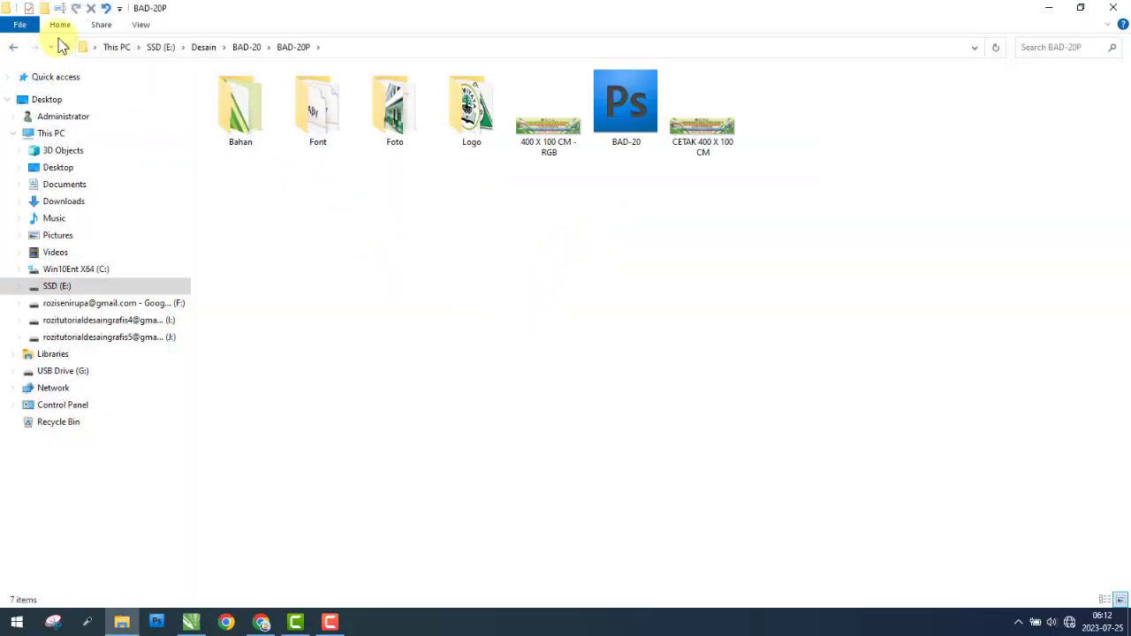
{"action": "left_click", "coordinate": [13, 47]}
{"action": "left_click", "coordinate": [250, 113]}
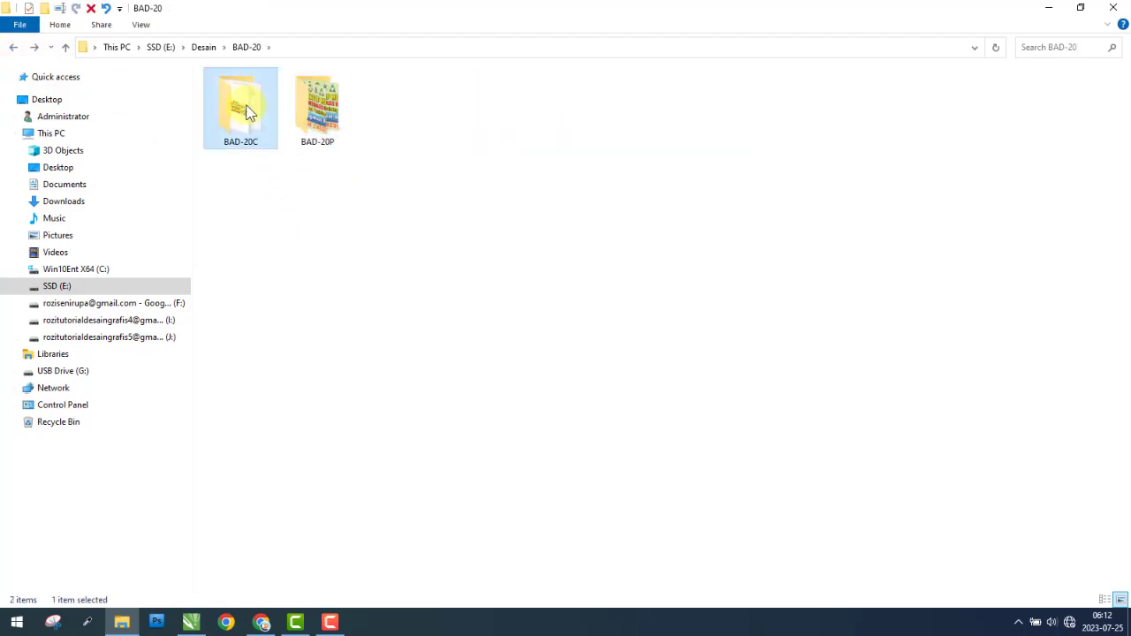
{"action": "double_click", "coordinate": [246, 105]}
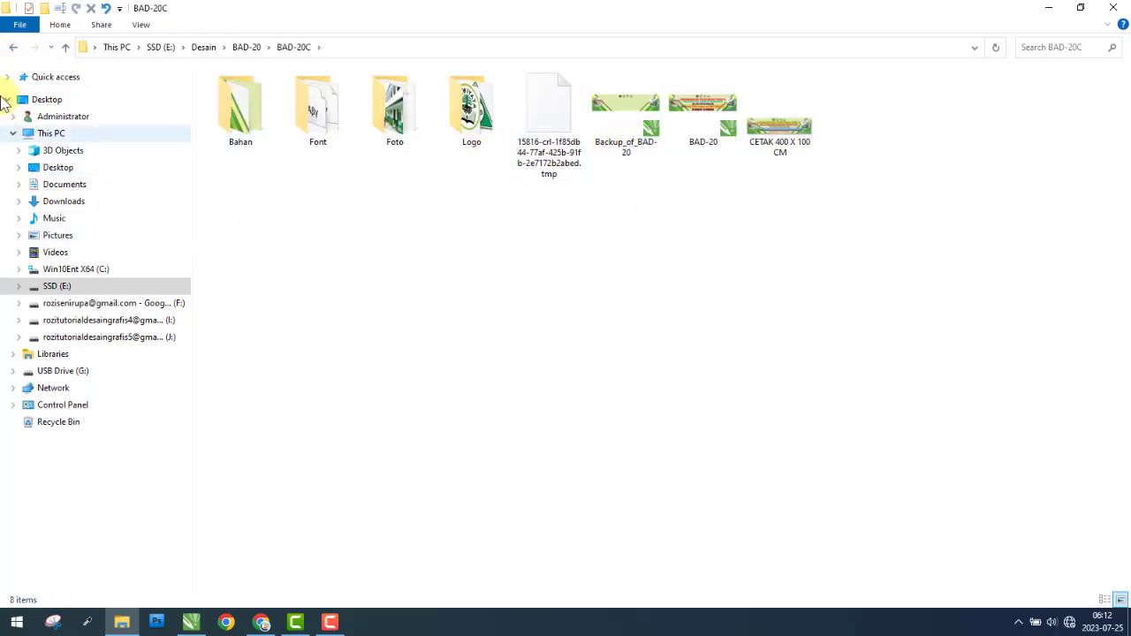
{"action": "left_click", "coordinate": [14, 48]}
{"action": "left_click", "coordinate": [327, 128]}
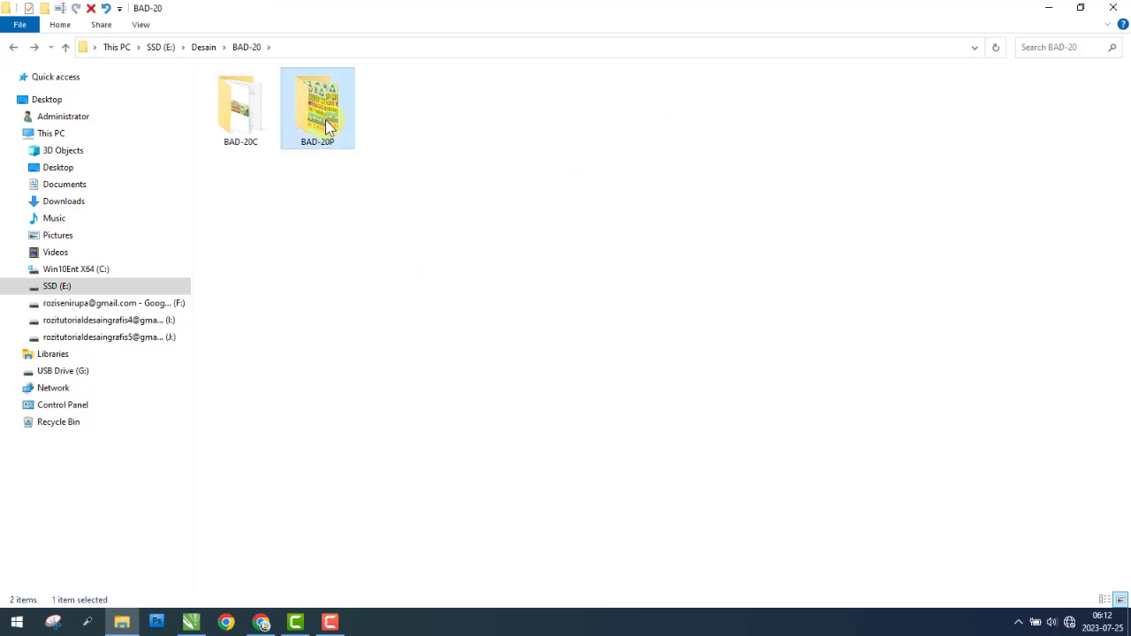
{"action": "double_click", "coordinate": [327, 128]}
{"action": "double_click", "coordinate": [321, 115]}
{"action": "left_click", "coordinate": [18, 48]}
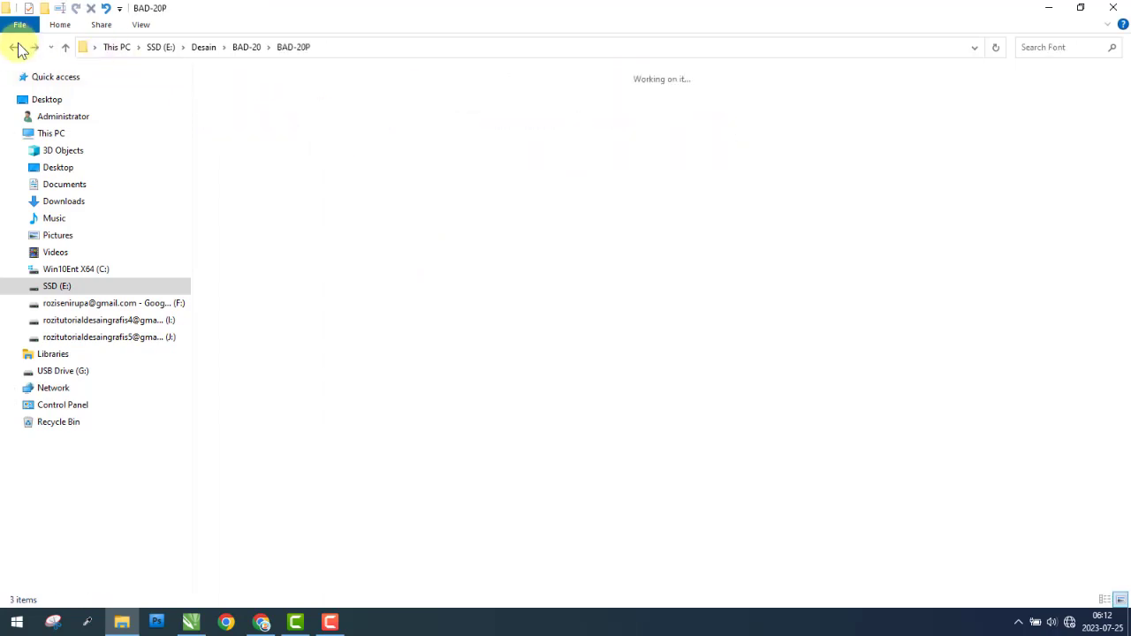
{"action": "left_click", "coordinate": [18, 49]}
{"action": "right_click", "coordinate": [328, 108]}
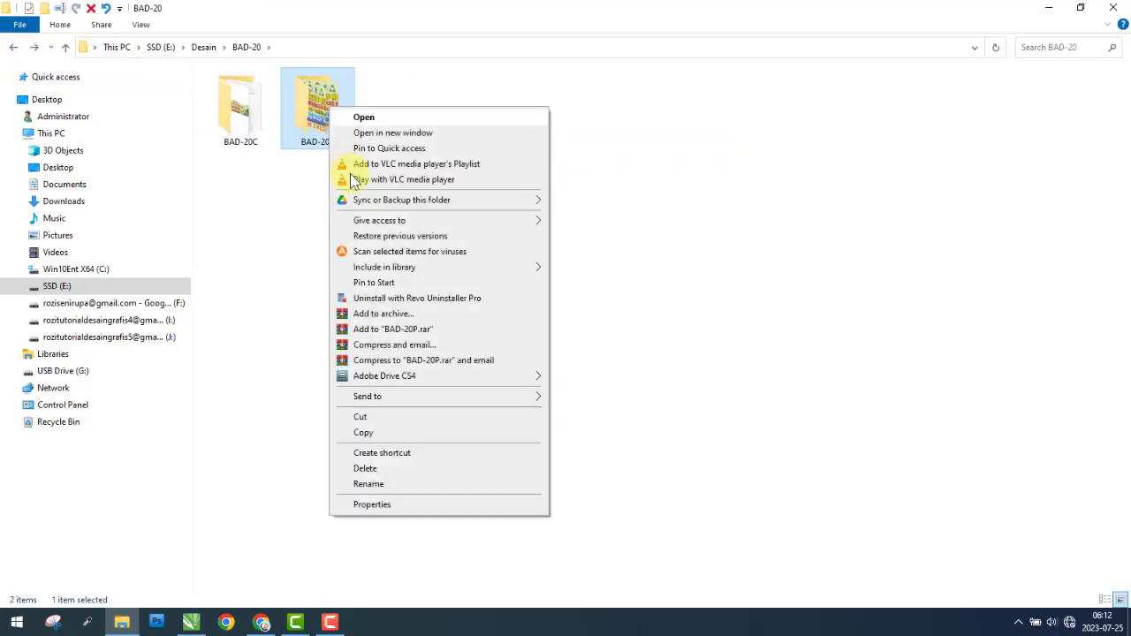
{"action": "left_click", "coordinate": [380, 314]}
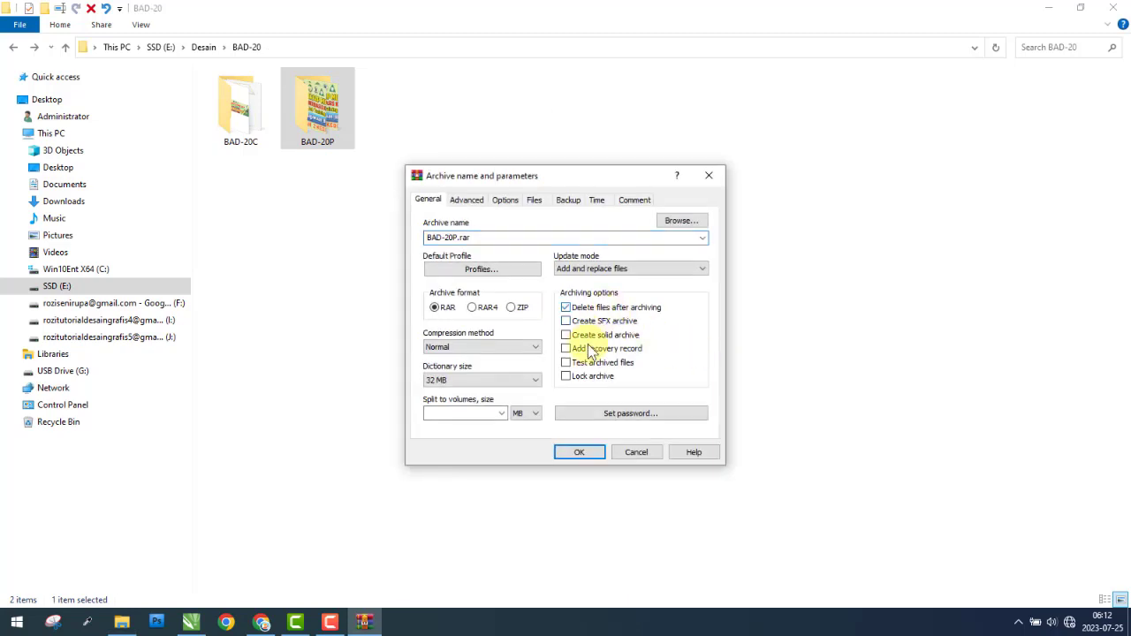
{"action": "left_click", "coordinate": [636, 452]}
Permanently delete the Backup_of_BAD-20 file from the BAD-20C folder and open BAD-20 in CorelDRAW.
{"action": "double_click", "coordinate": [244, 130]}
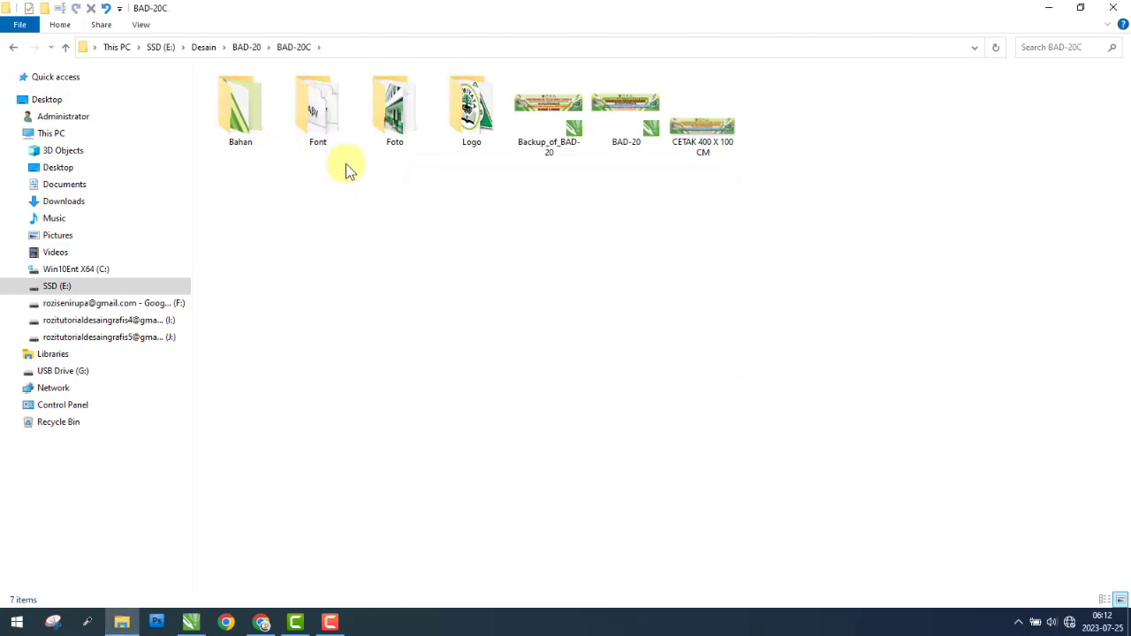
{"action": "left_click", "coordinate": [555, 140]}
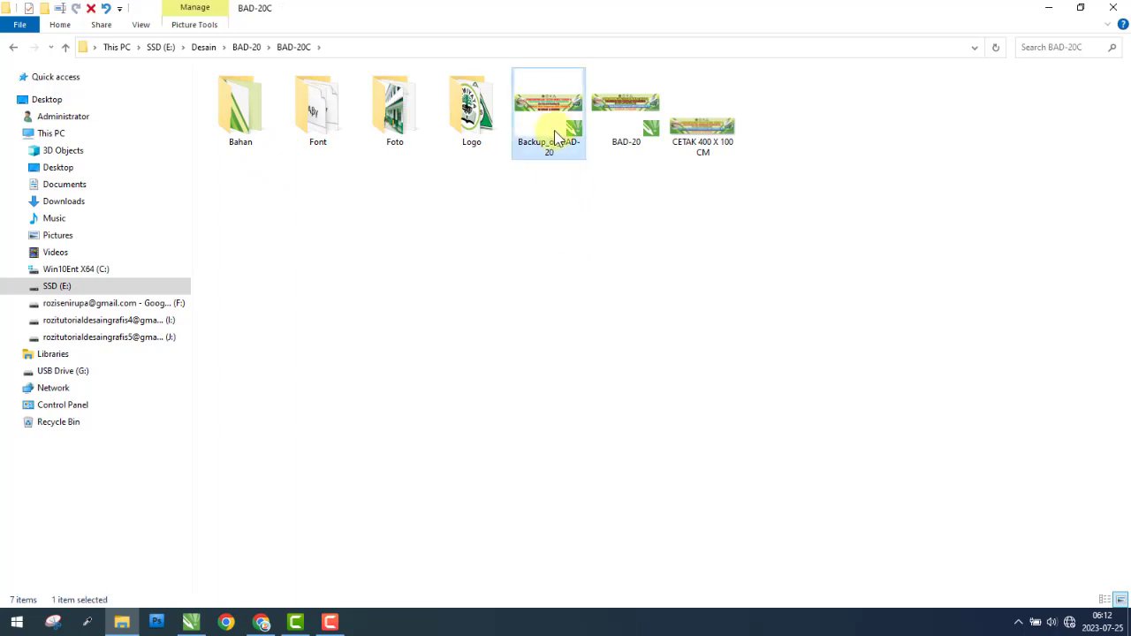
{"action": "key", "text": "shift+Delete"}
{"action": "key", "text": "Return"}
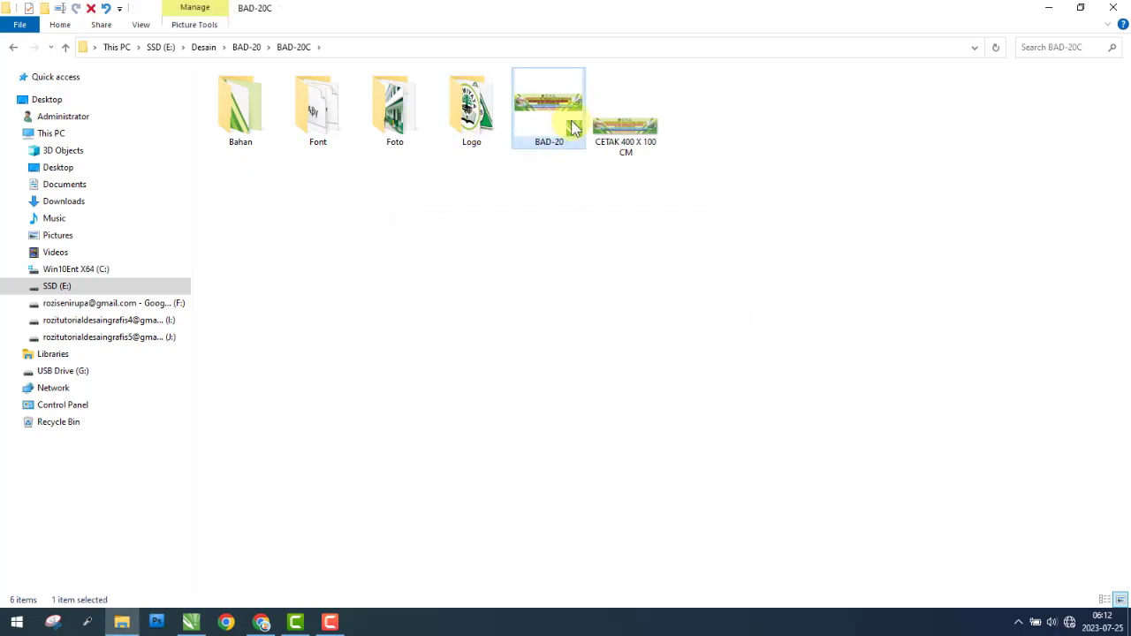
{"action": "double_click", "coordinate": [572, 128]}
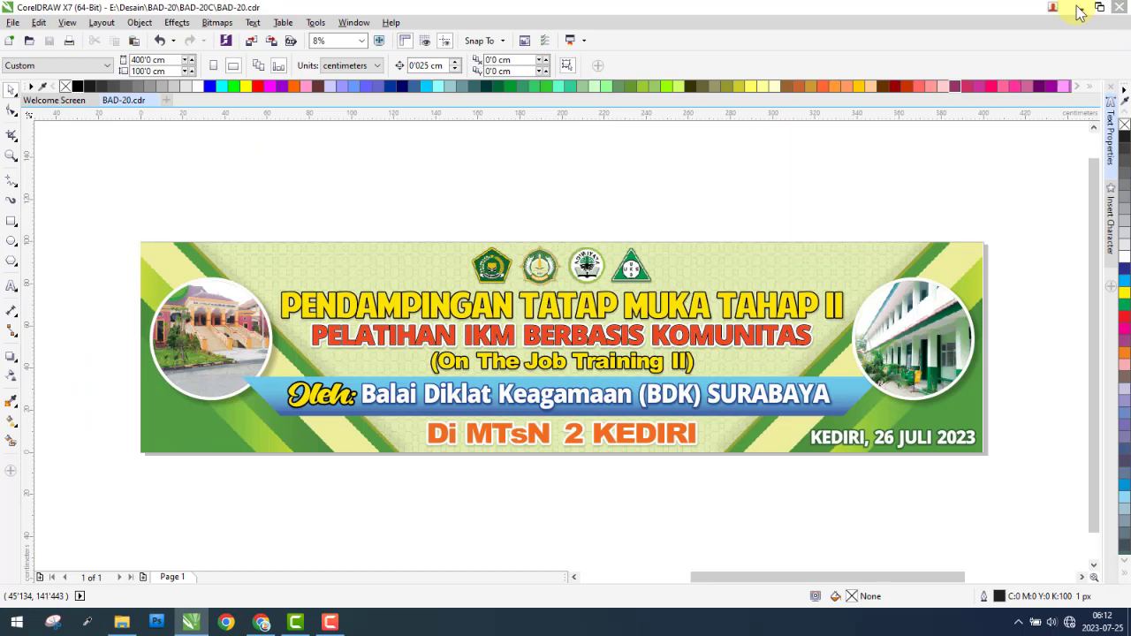
Switch to File Explorer, go to the Thumbnail folder on the SSD (E:) drive and view the BAD-20 preview image.
{"action": "left_click", "coordinate": [1078, 11]}
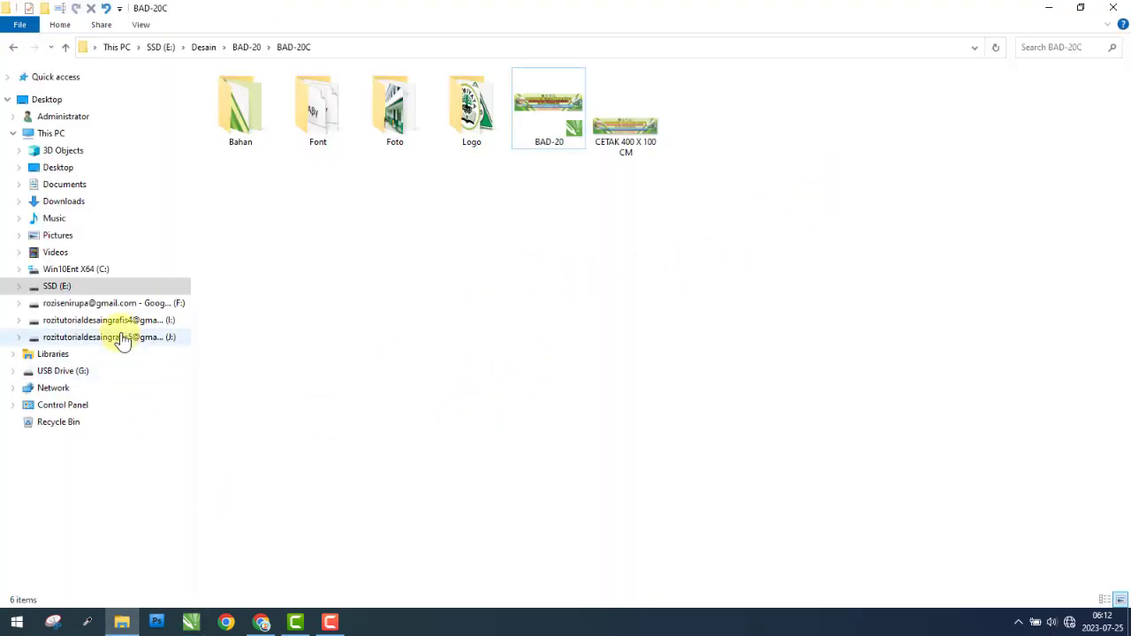
{"action": "left_click", "coordinate": [121, 288]}
{"action": "double_click", "coordinate": [787, 124]}
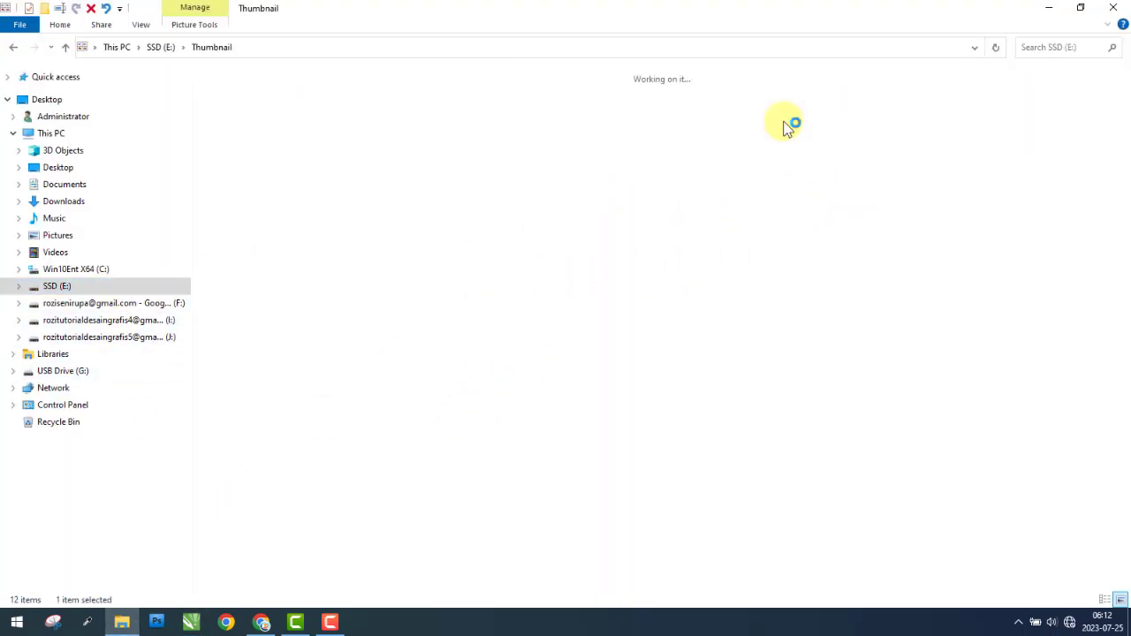
{"action": "left_click", "coordinate": [714, 128]}
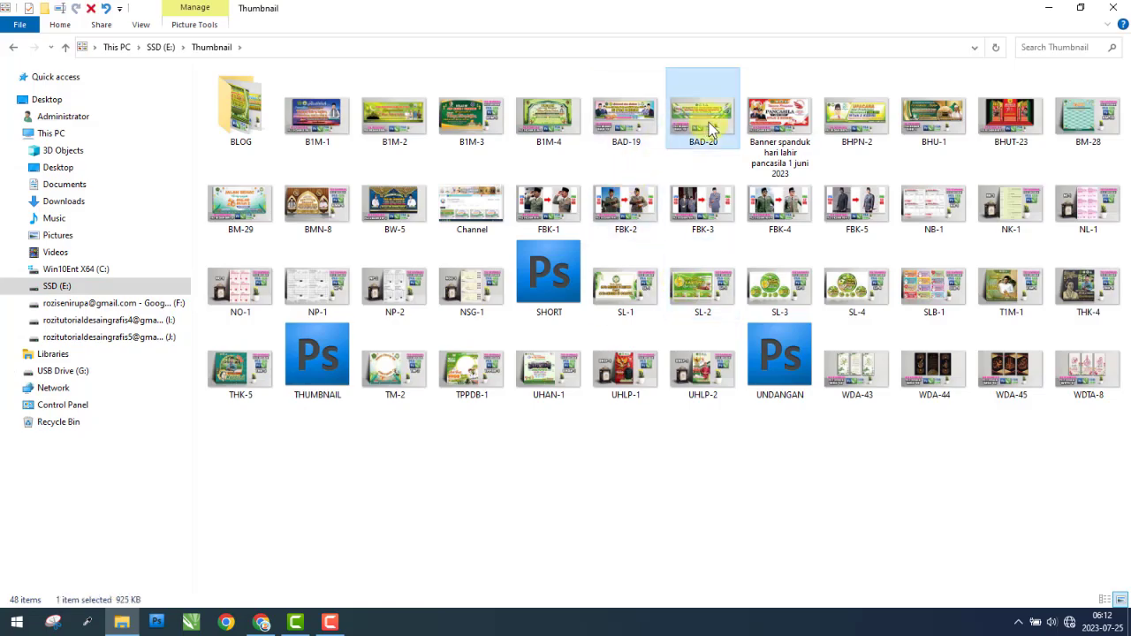
{"action": "double_click", "coordinate": [714, 128]}
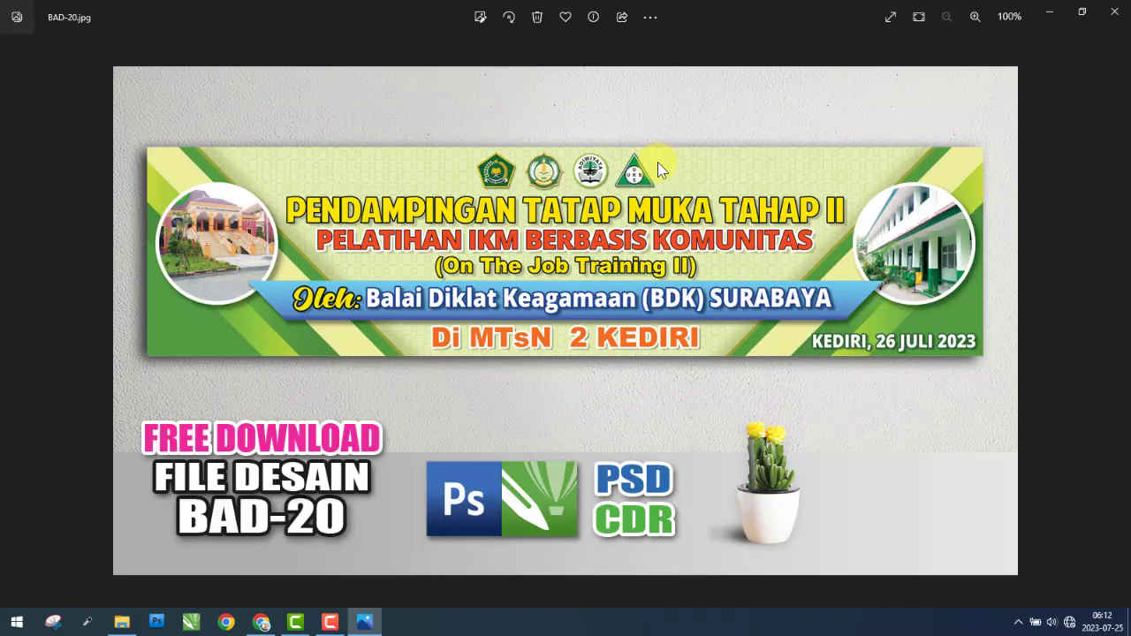
{"action": "left_click", "coordinate": [1115, 12]}
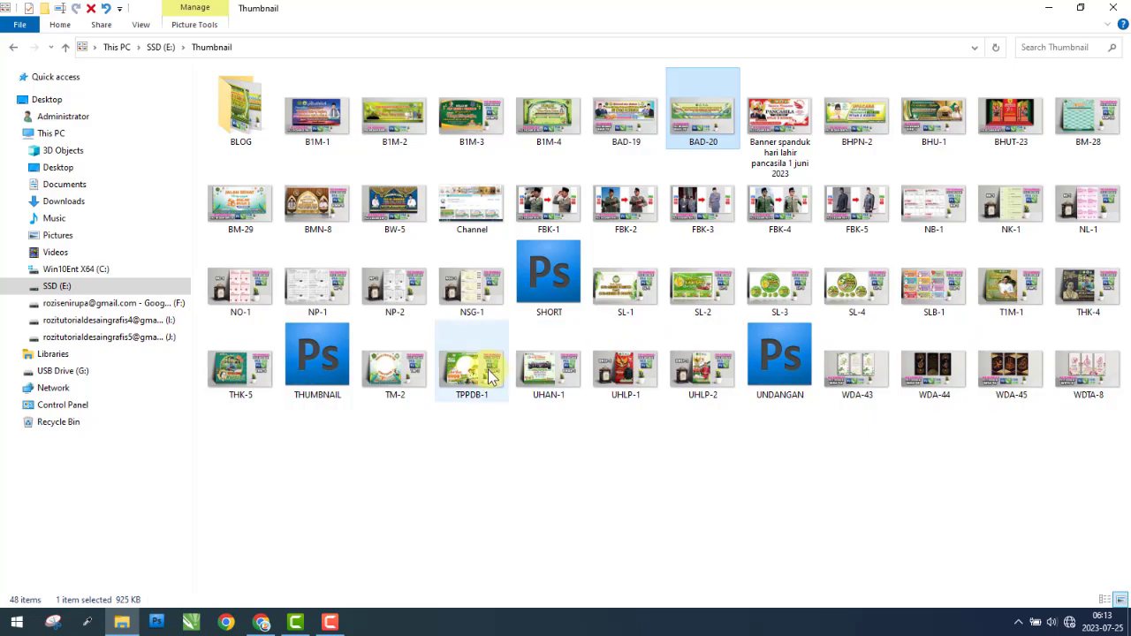
View the UHAN-1 preview image from the Thumbnail folder and reopen the BAD-20 preview image.
{"action": "left_click", "coordinate": [562, 376]}
{"action": "double_click", "coordinate": [560, 369]}
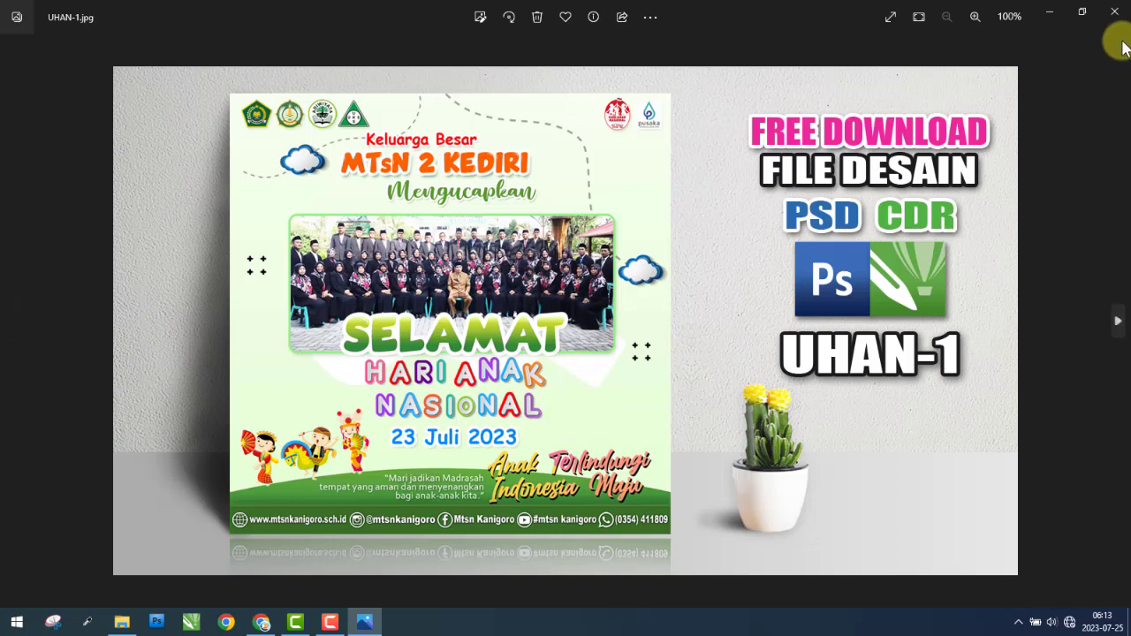
{"action": "left_click", "coordinate": [1116, 15]}
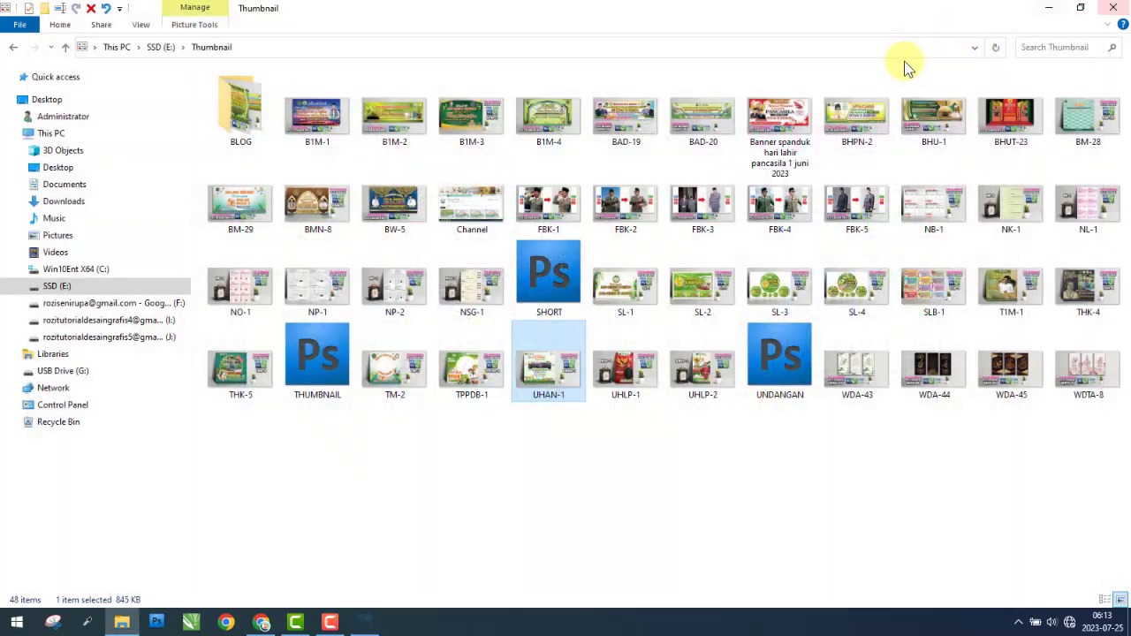
{"action": "double_click", "coordinate": [714, 117]}
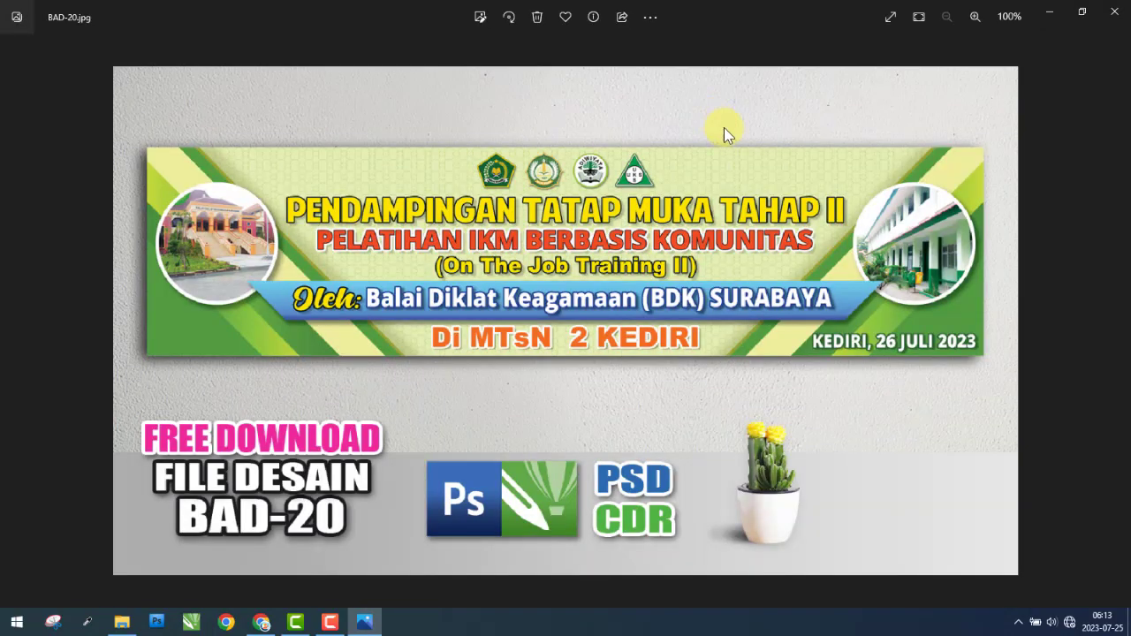